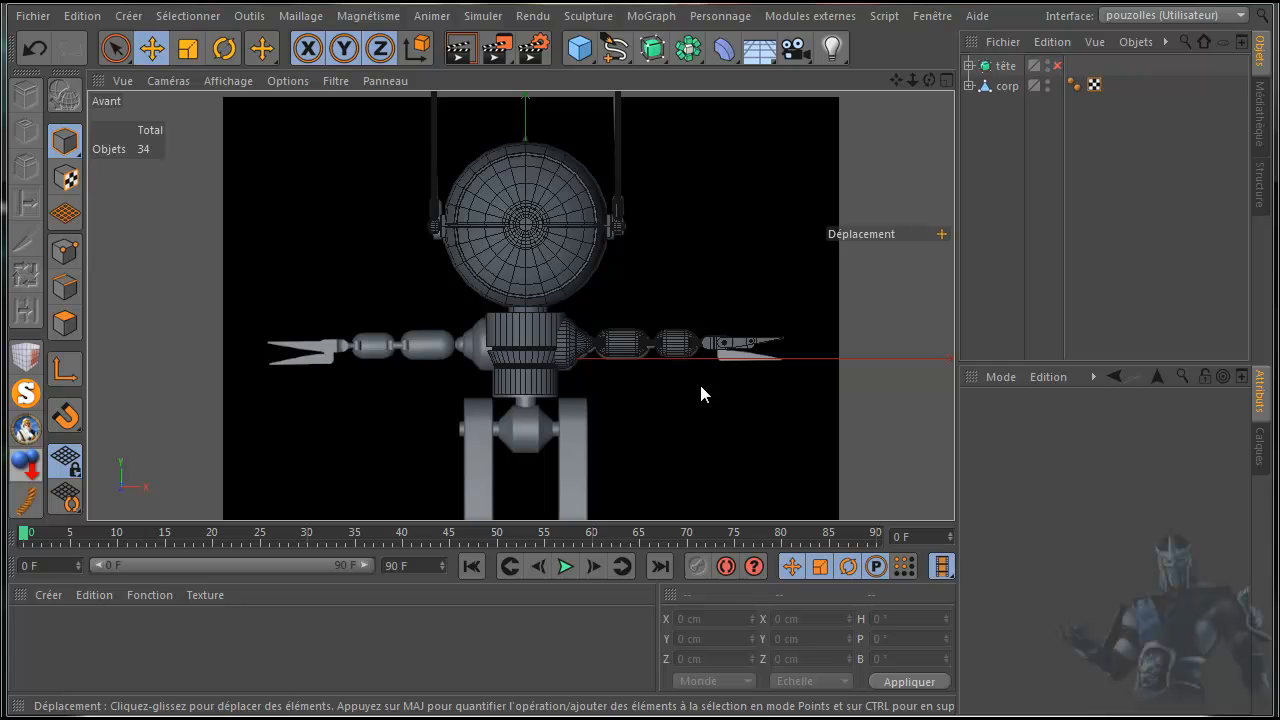
- Examine the robot's arm and hand against the reference in the front view and in perspective
{"action": "scroll", "coordinate": [700, 386], "scroll_direction": "up", "scroll_amount": 2}
{"action": "scroll", "coordinate": [763, 370], "scroll_direction": "up", "scroll_amount": 6}
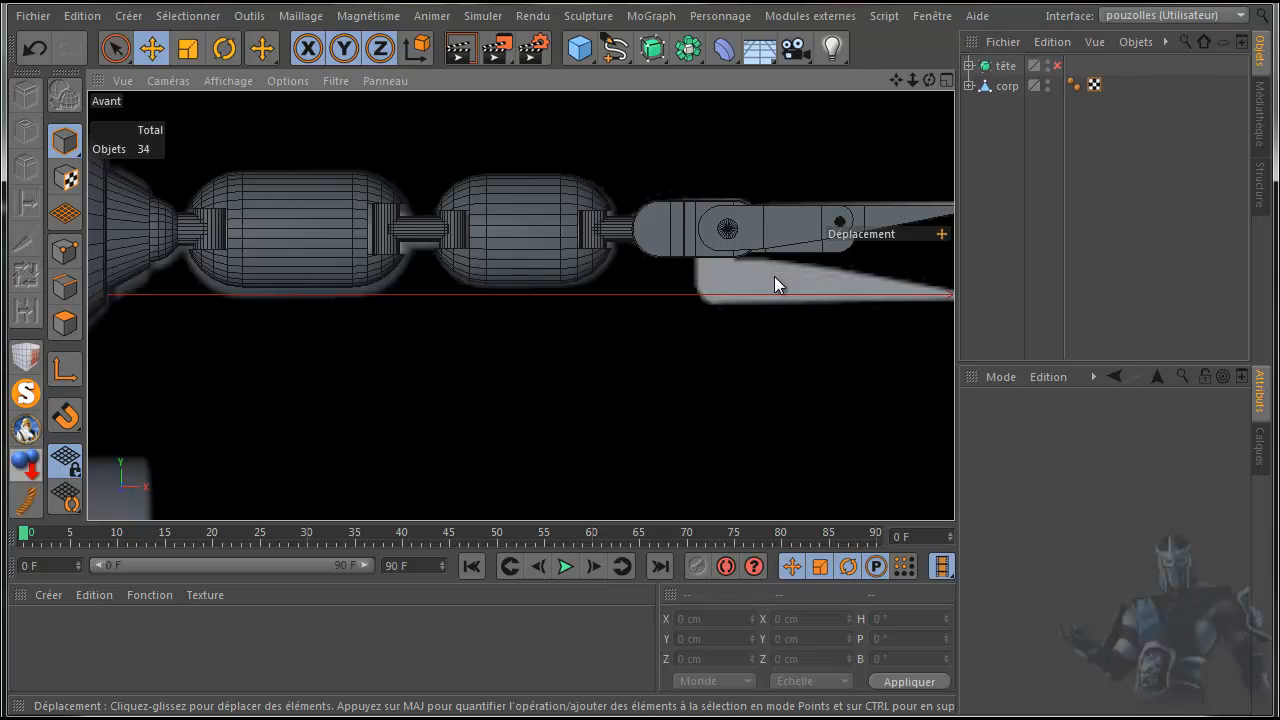
{"action": "scroll", "coordinate": [562, 355], "scroll_direction": "down", "scroll_amount": 5}
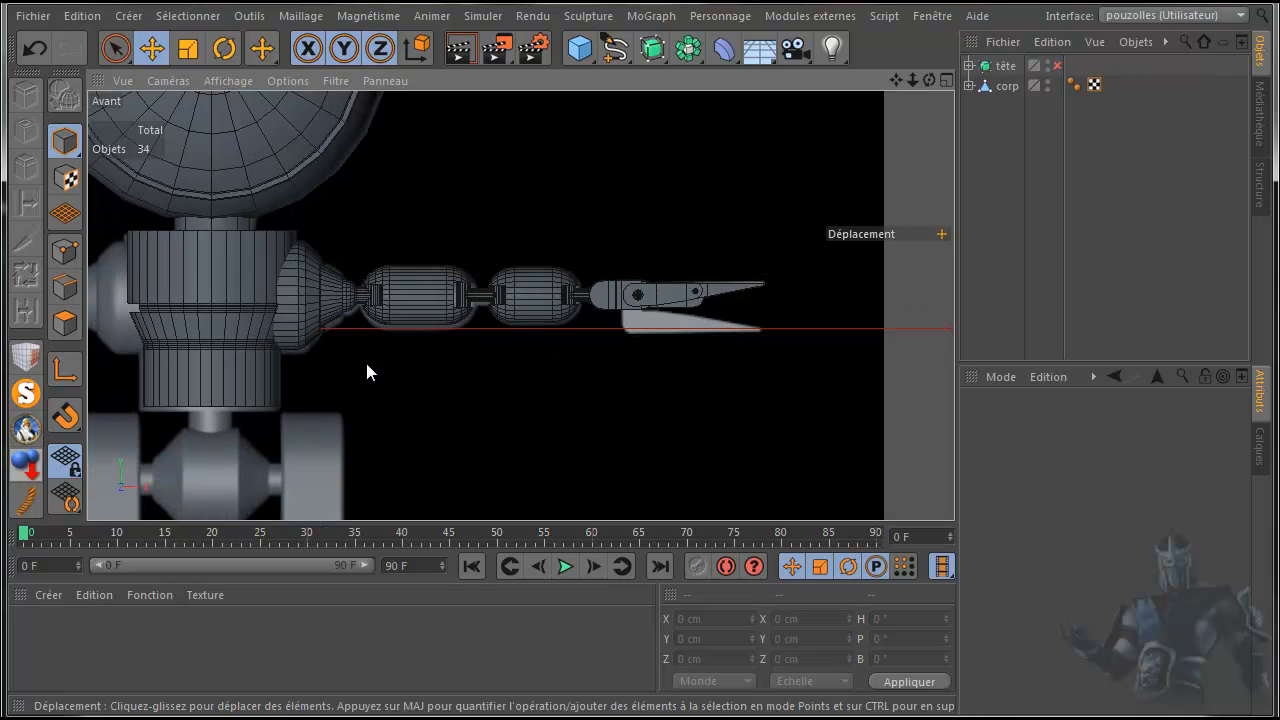
{"action": "left_click_drag", "start_coordinate": [896, 80], "coordinate": [1100, 5]}
{"action": "left_click_drag", "start_coordinate": [1012, 63], "coordinate": [1050, 45]}
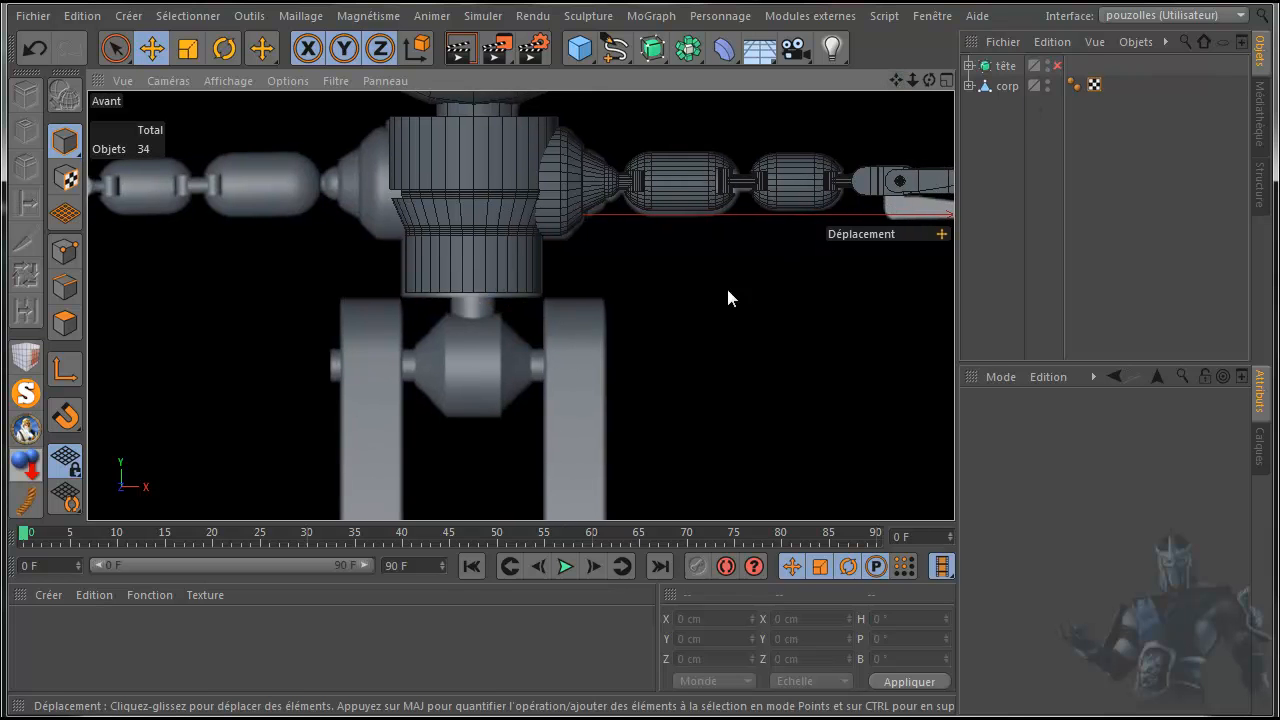
{"action": "middle_click", "coordinate": [292, 304]}
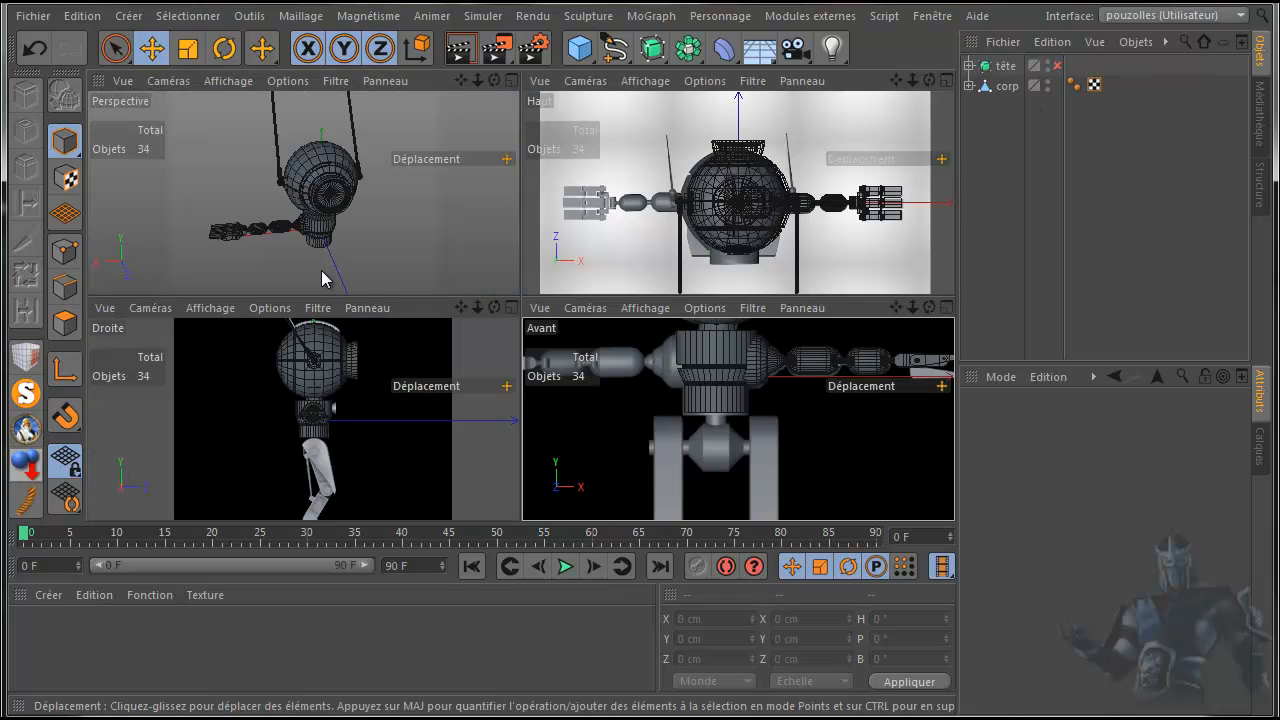
{"action": "middle_click", "coordinate": [321, 272]}
{"action": "scroll", "coordinate": [372, 380], "scroll_direction": "up", "scroll_amount": 3}
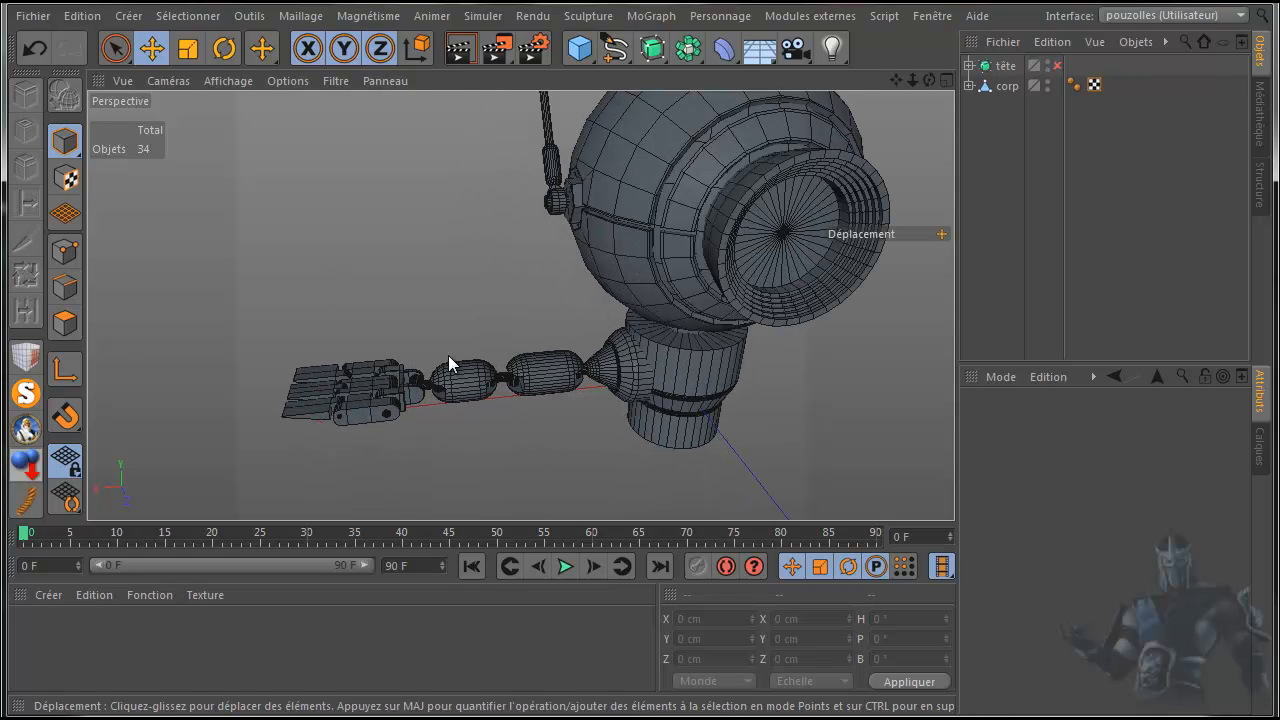
{"action": "middle_click", "coordinate": [586, 304]}
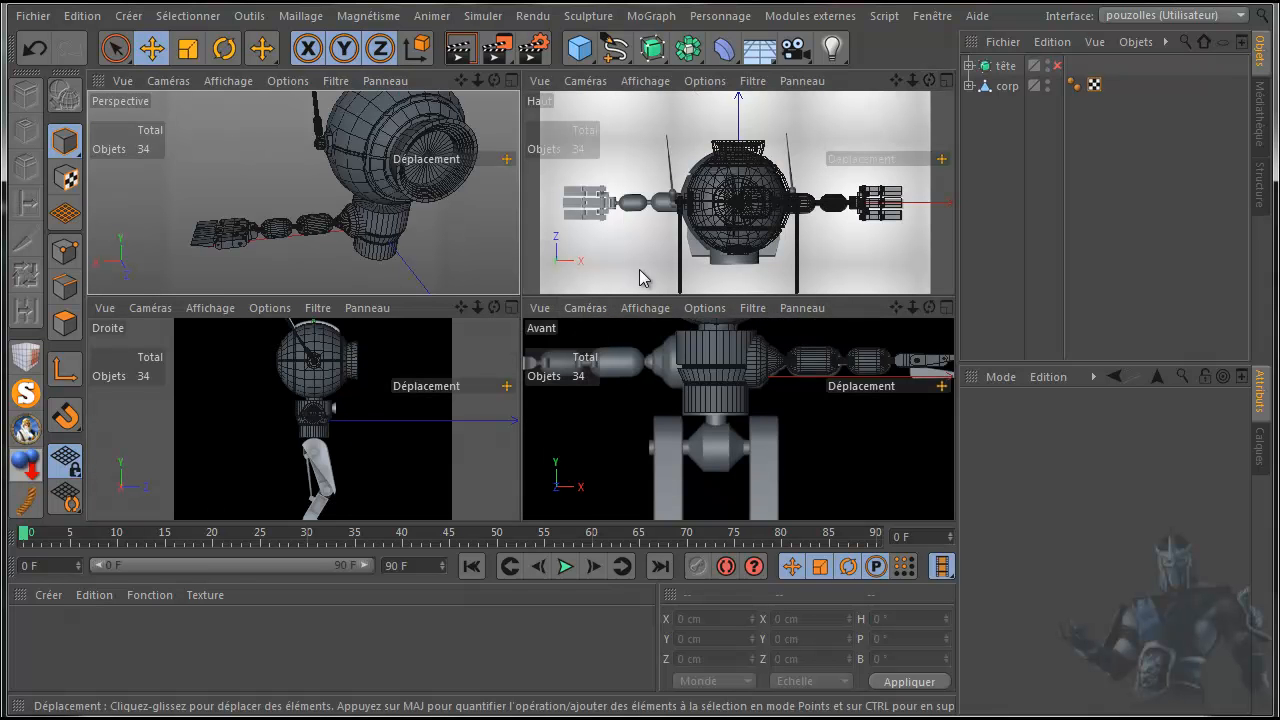
- Extrude the middle polygon on the underside of the palm piece Cube by 8.6 cm
{"action": "middle_click", "coordinate": [491, 242]}
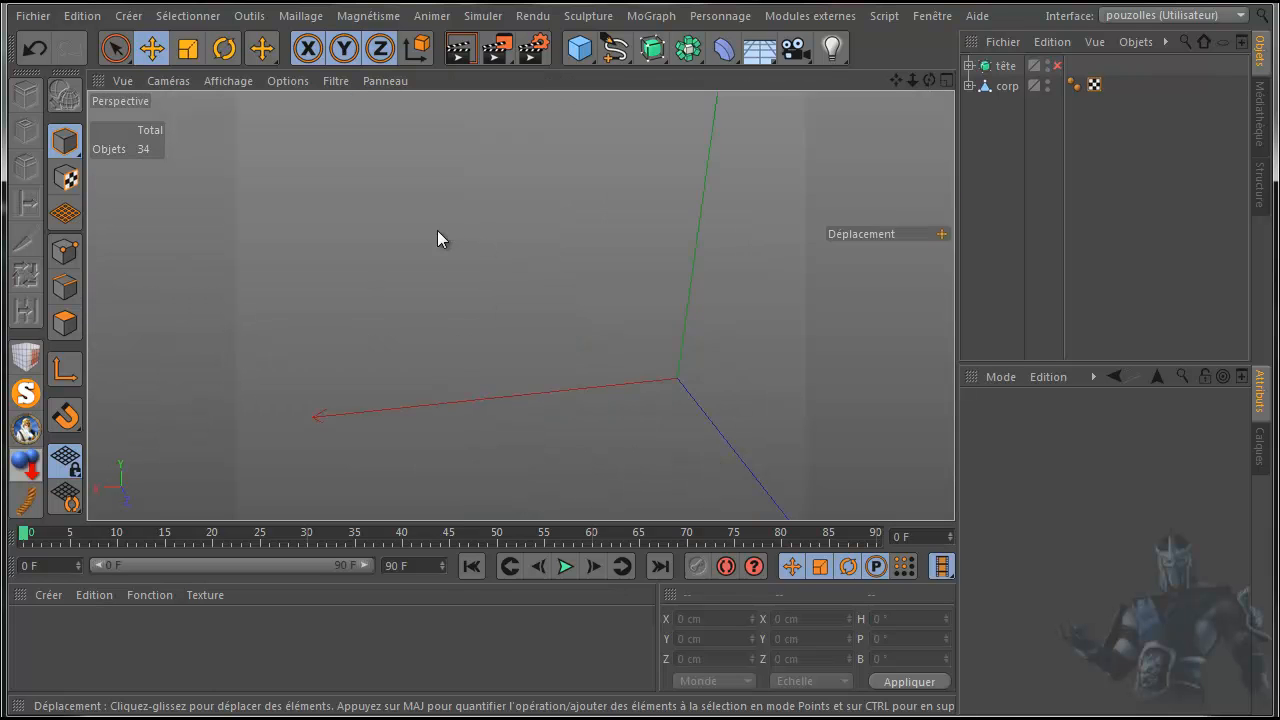
{"action": "left_click_drag", "start_coordinate": [930, 82], "coordinate": [457, 254]}
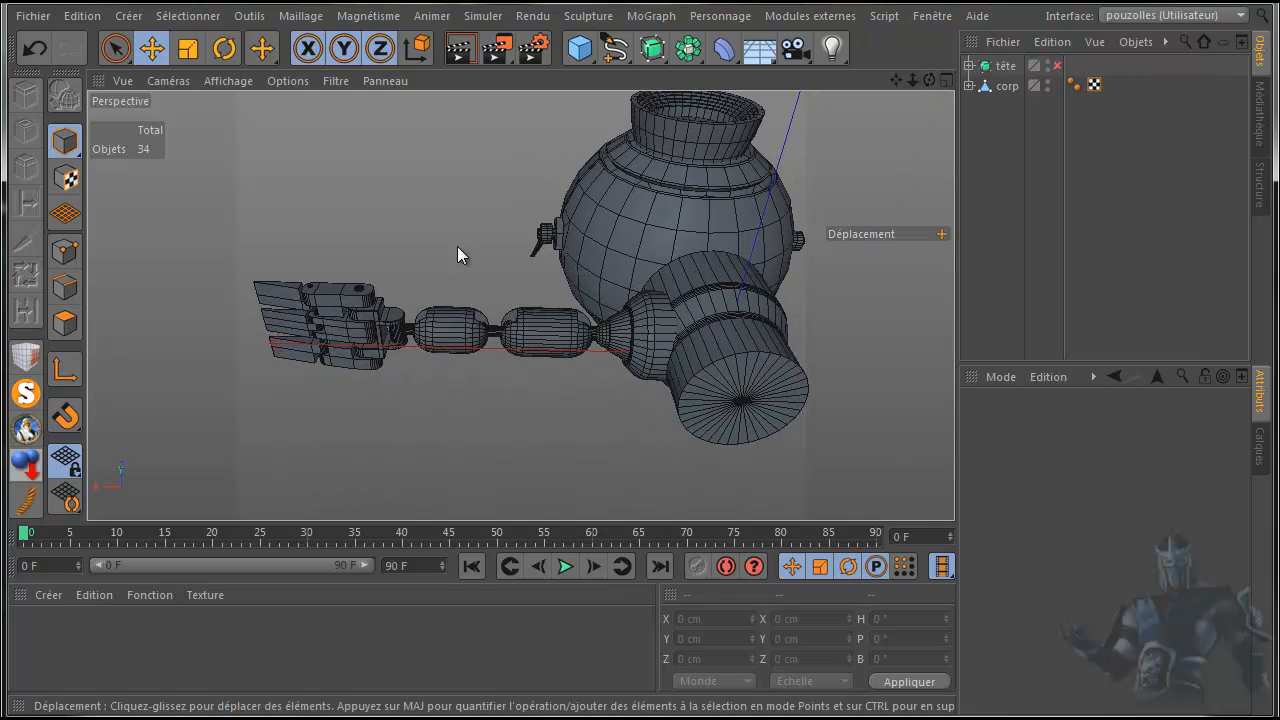
{"action": "left_click", "coordinate": [366, 322]}
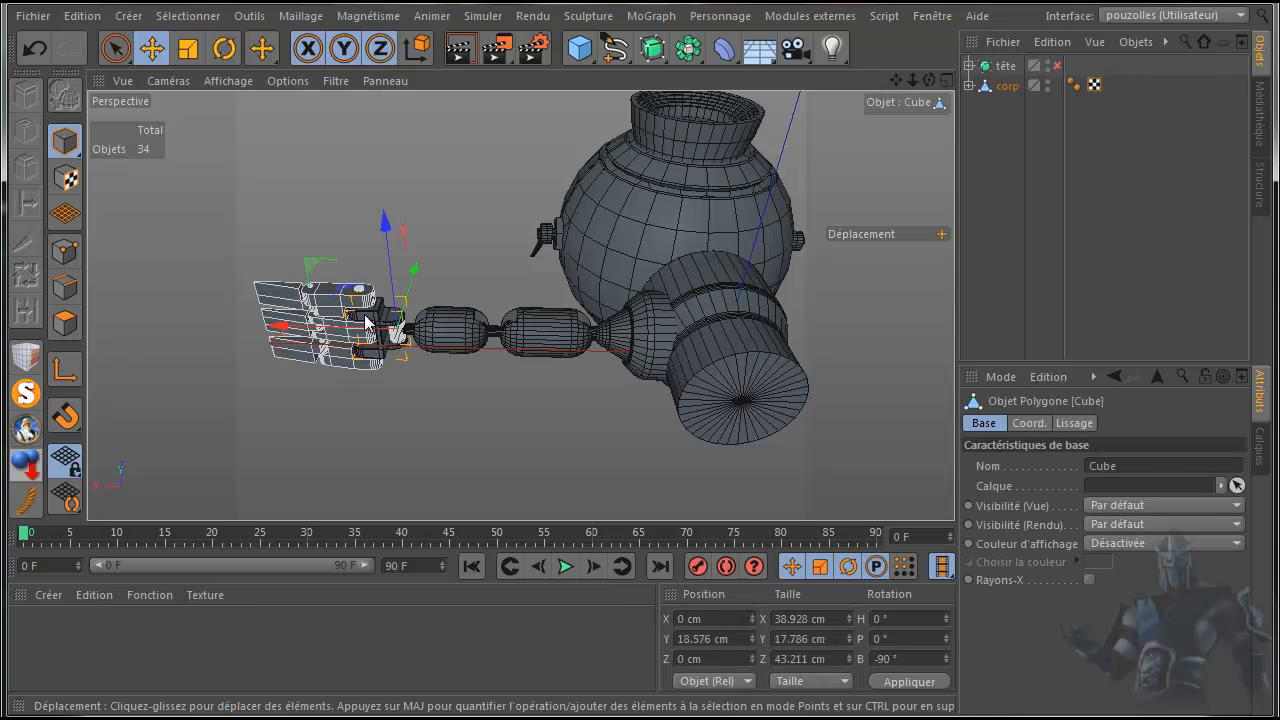
{"action": "left_click", "coordinate": [64, 322]}
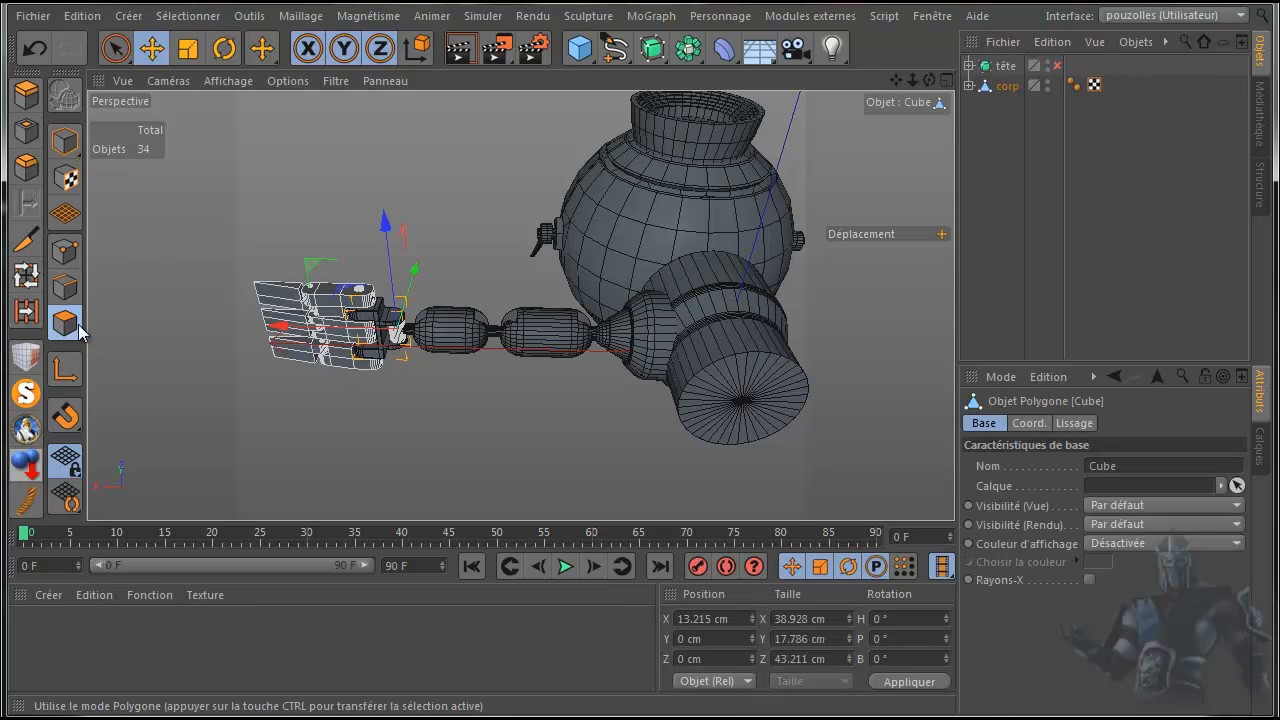
{"action": "left_click", "coordinate": [366, 320]}
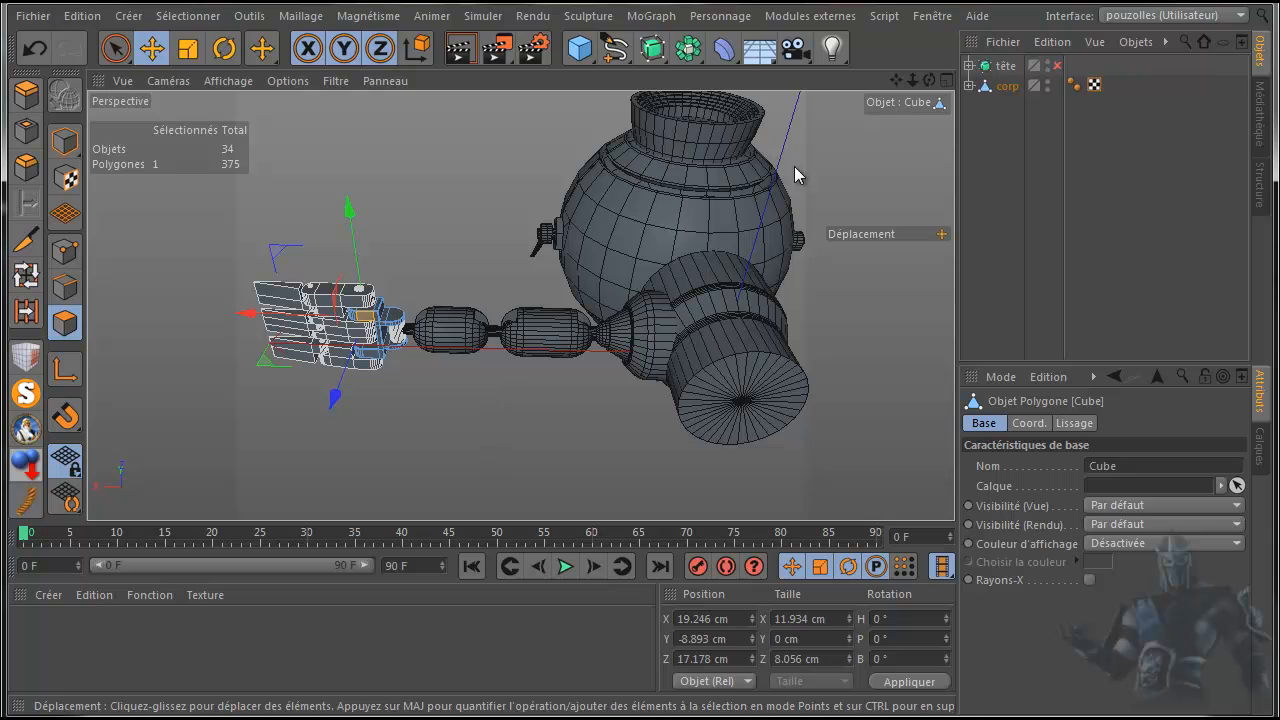
{"action": "left_click_drag", "start_coordinate": [929, 79], "coordinate": [925, 190]}
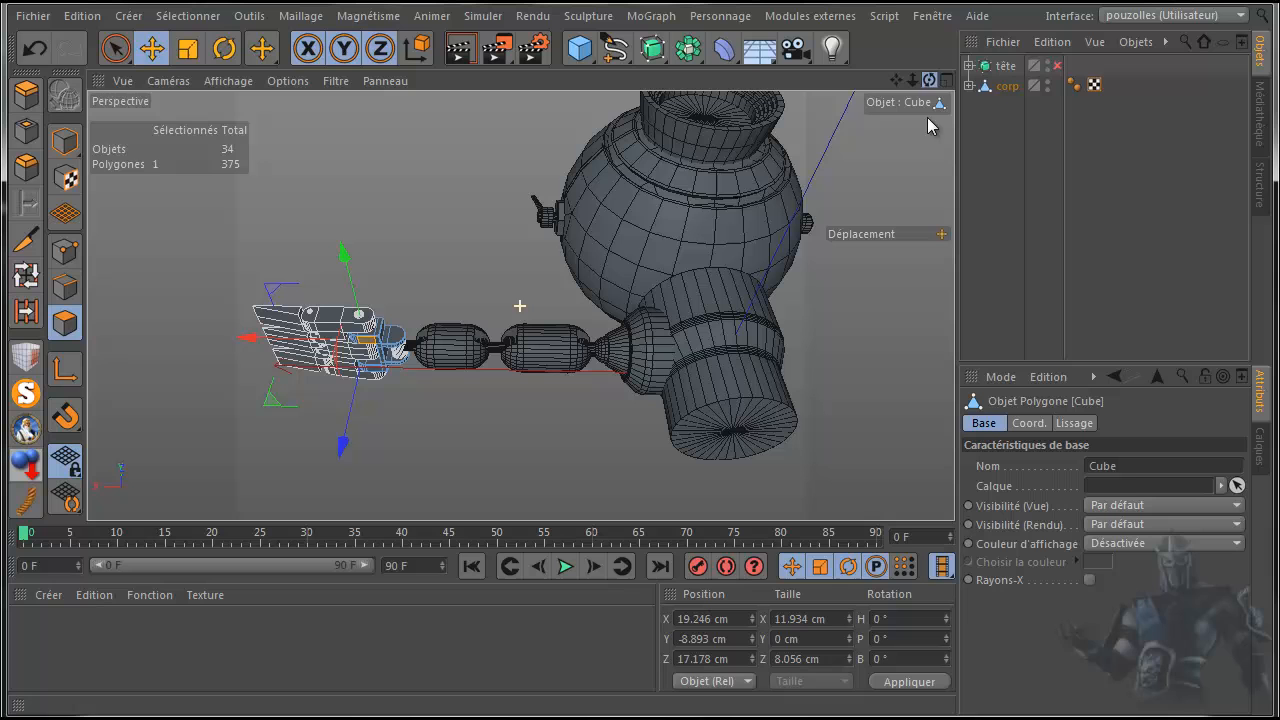
{"action": "left_click", "coordinate": [26, 93]}
{"action": "left_click_drag", "start_coordinate": [360, 223], "coordinate": [445, 238]}
- Move the extruded end face down to Y -23.693 cm to match the thumb base in the front reference
{"action": "middle_click", "coordinate": [443, 242]}
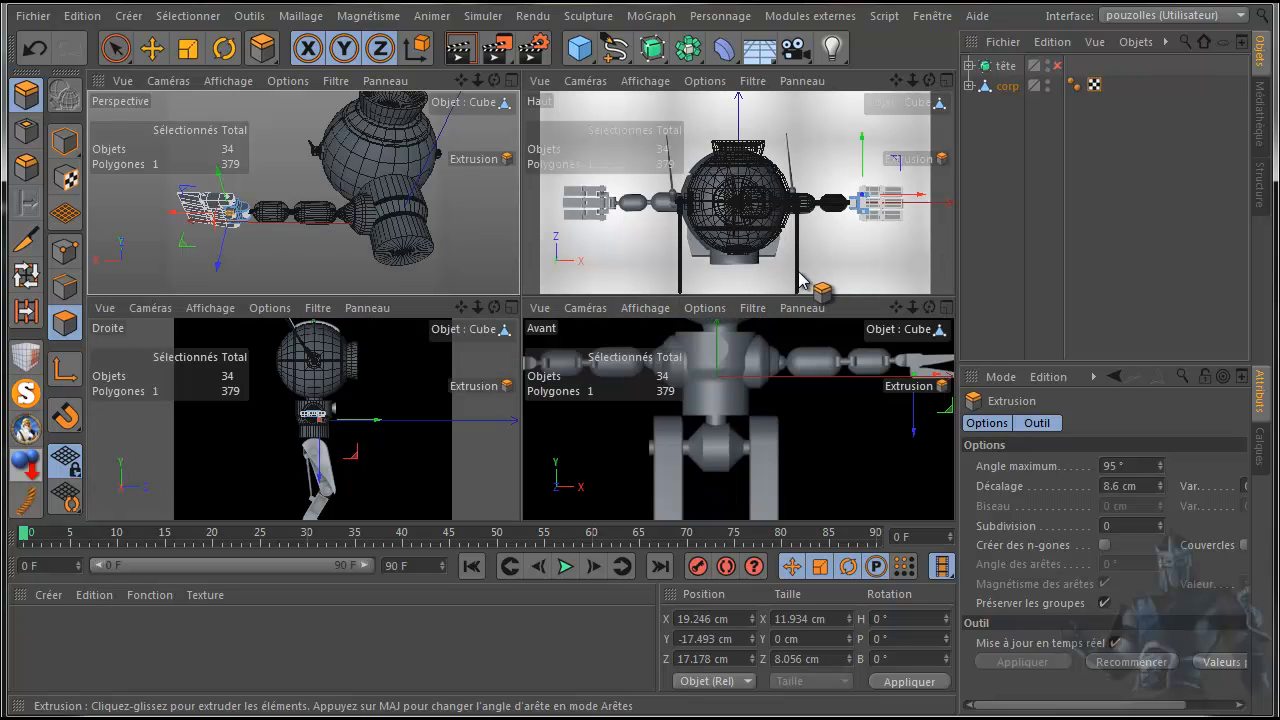
{"action": "middle_click", "coordinate": [792, 380]}
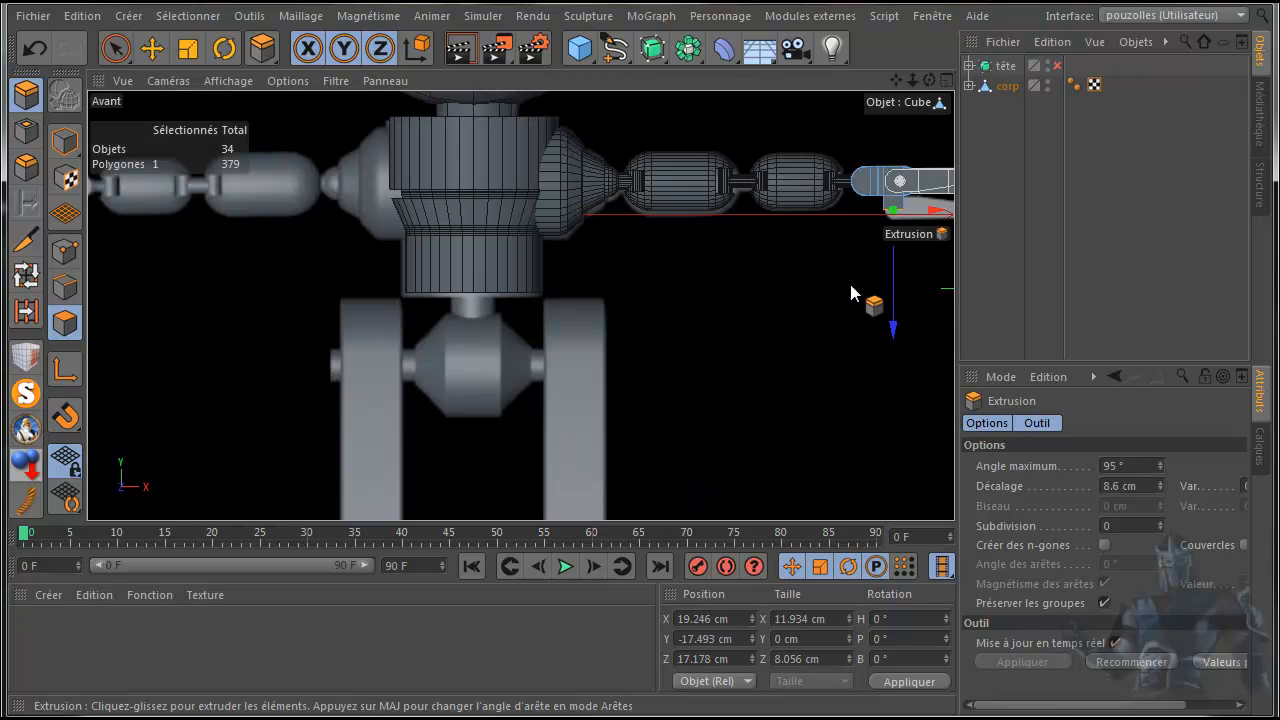
{"action": "scroll", "coordinate": [851, 292], "scroll_direction": "up", "scroll_amount": 4}
{"action": "left_click_drag", "start_coordinate": [893, 80], "coordinate": [706, 149]}
{"action": "left_click_drag", "start_coordinate": [690, 366], "coordinate": [687, 384]}
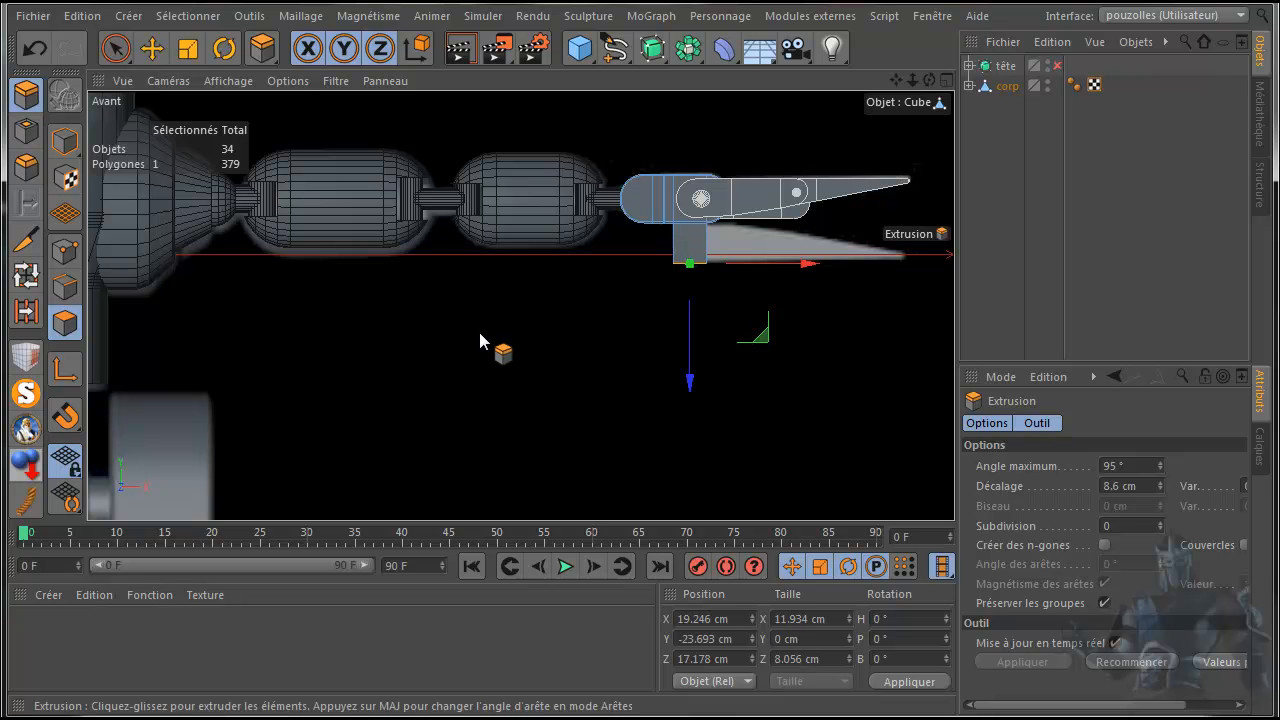
- Bevel the two opposite side edges of the extruded block's end face with a 5.4 cm offset and 6 subdivisions
{"action": "middle_click", "coordinate": [480, 341]}
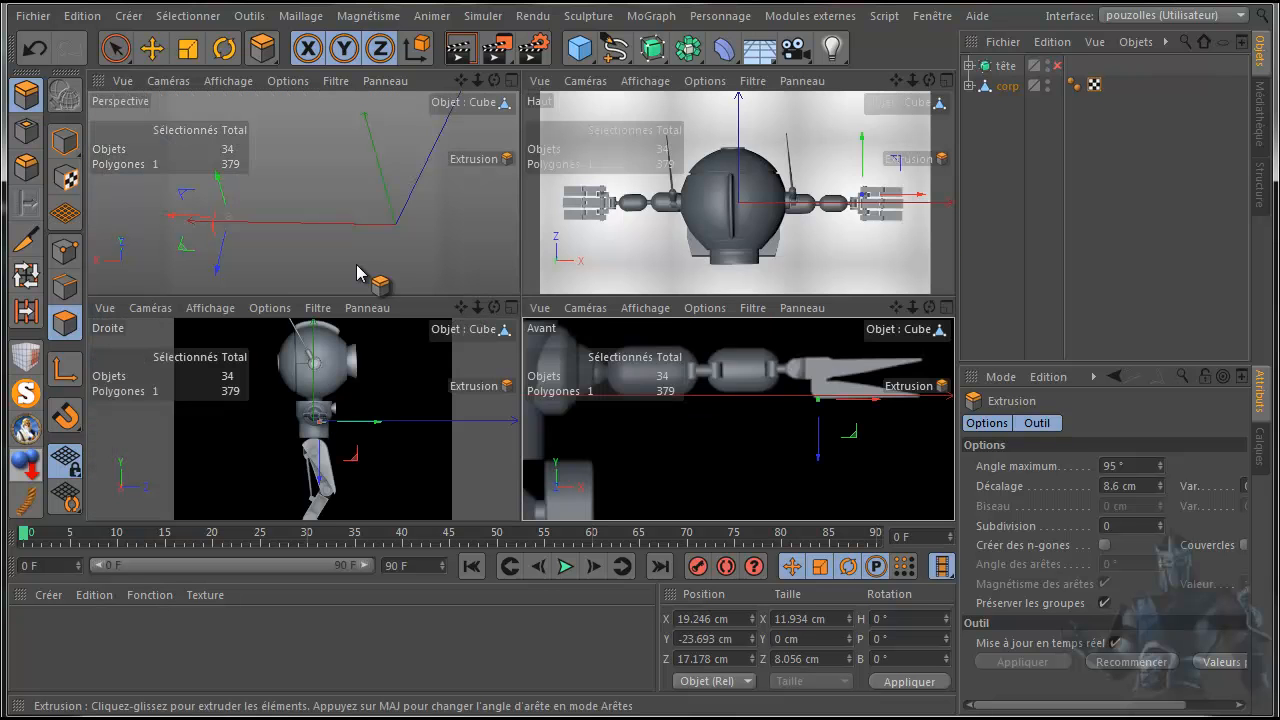
{"action": "middle_click", "coordinate": [305, 253]}
{"action": "scroll", "coordinate": [371, 434], "scroll_direction": "up", "scroll_amount": 3}
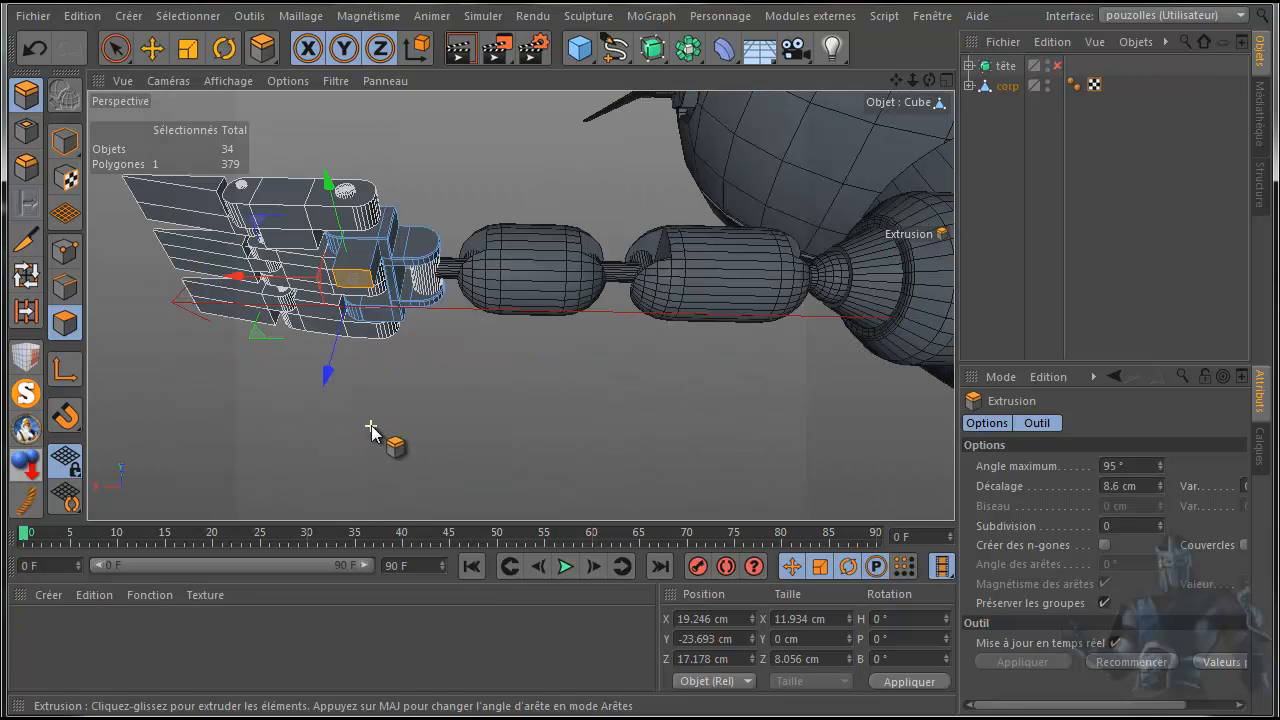
{"action": "left_click", "coordinate": [64, 287]}
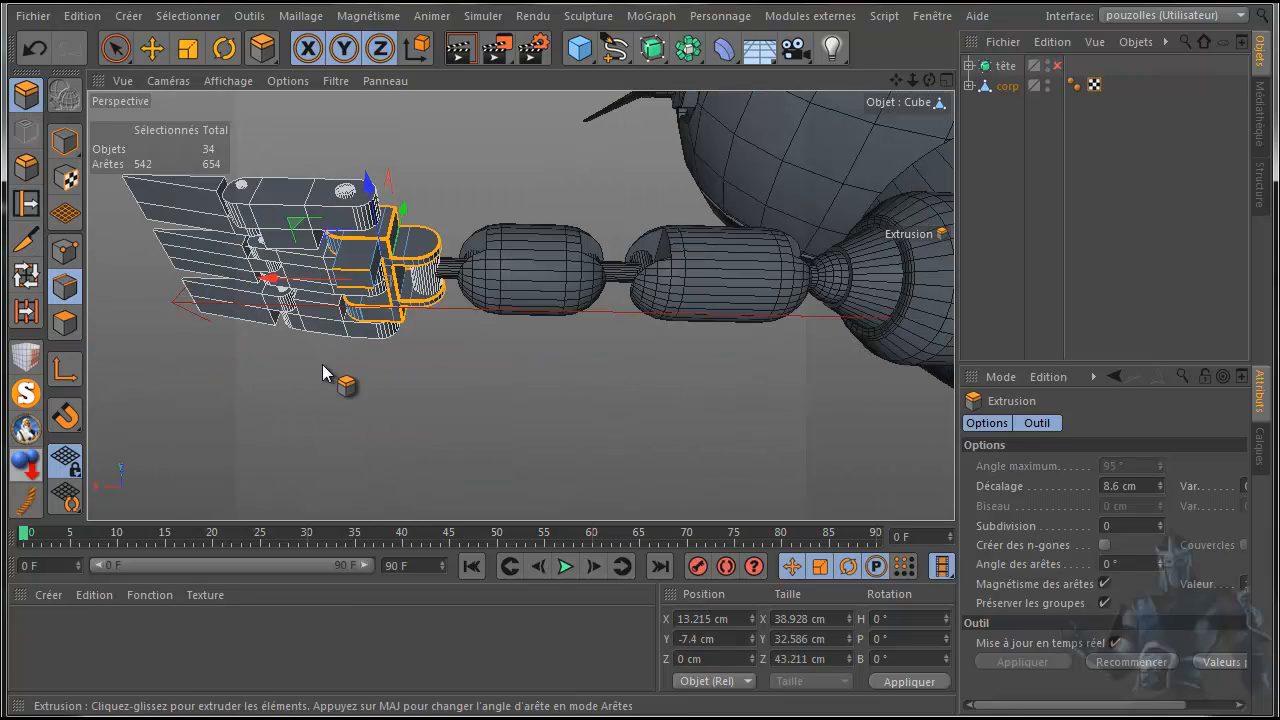
{"action": "left_click", "coordinate": [372, 284]}
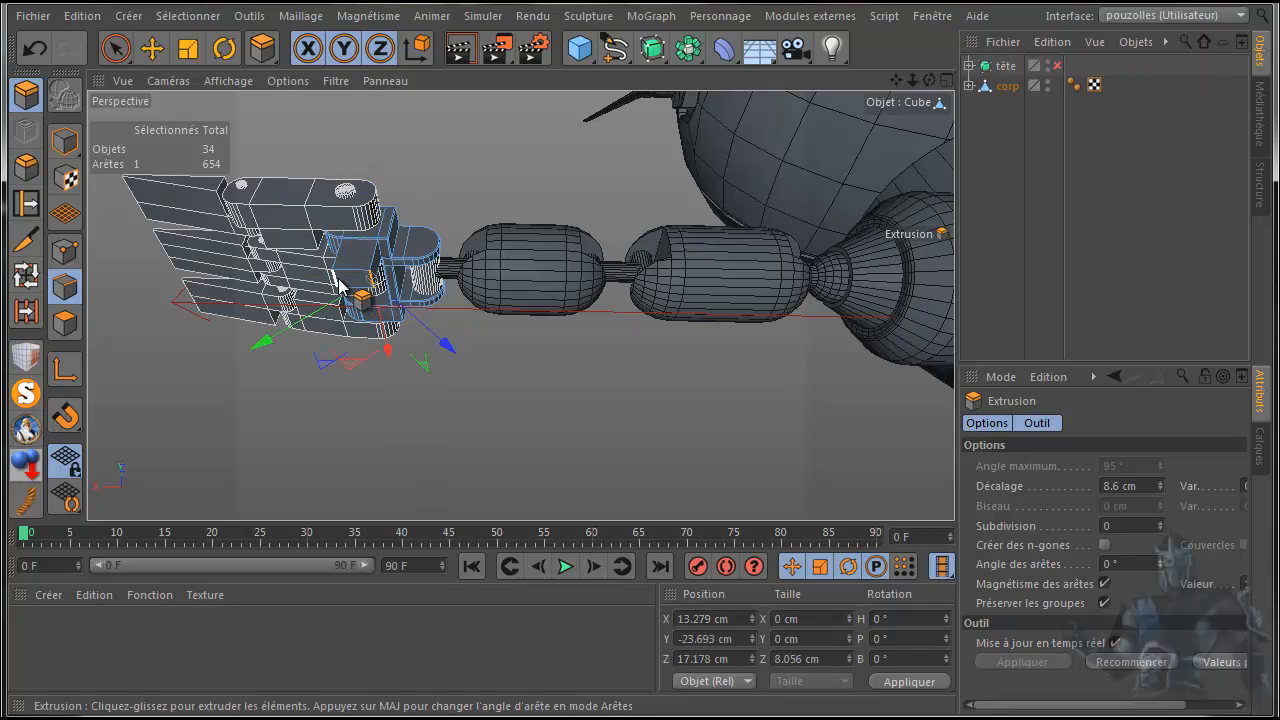
{"action": "left_click", "coordinate": [336, 280], "text": "shift"}
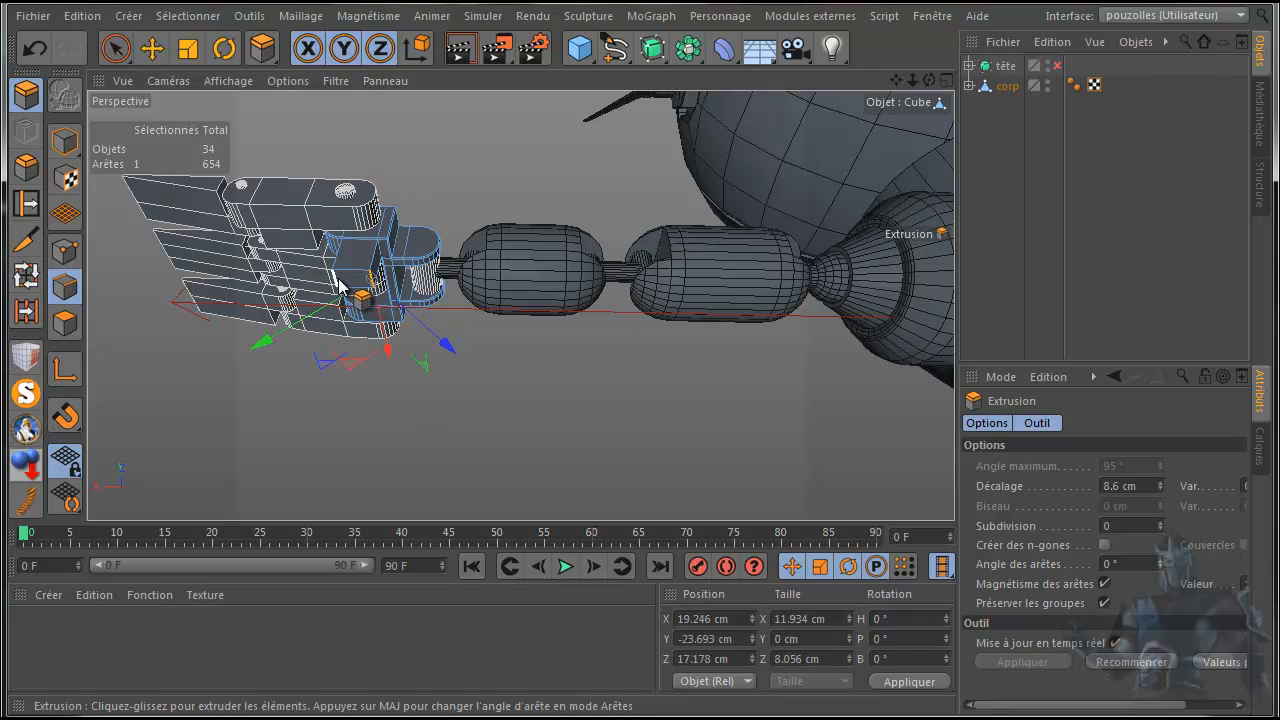
{"action": "left_click", "coordinate": [26, 168]}
{"action": "scroll", "coordinate": [350, 290], "scroll_direction": "up", "scroll_amount": 3}
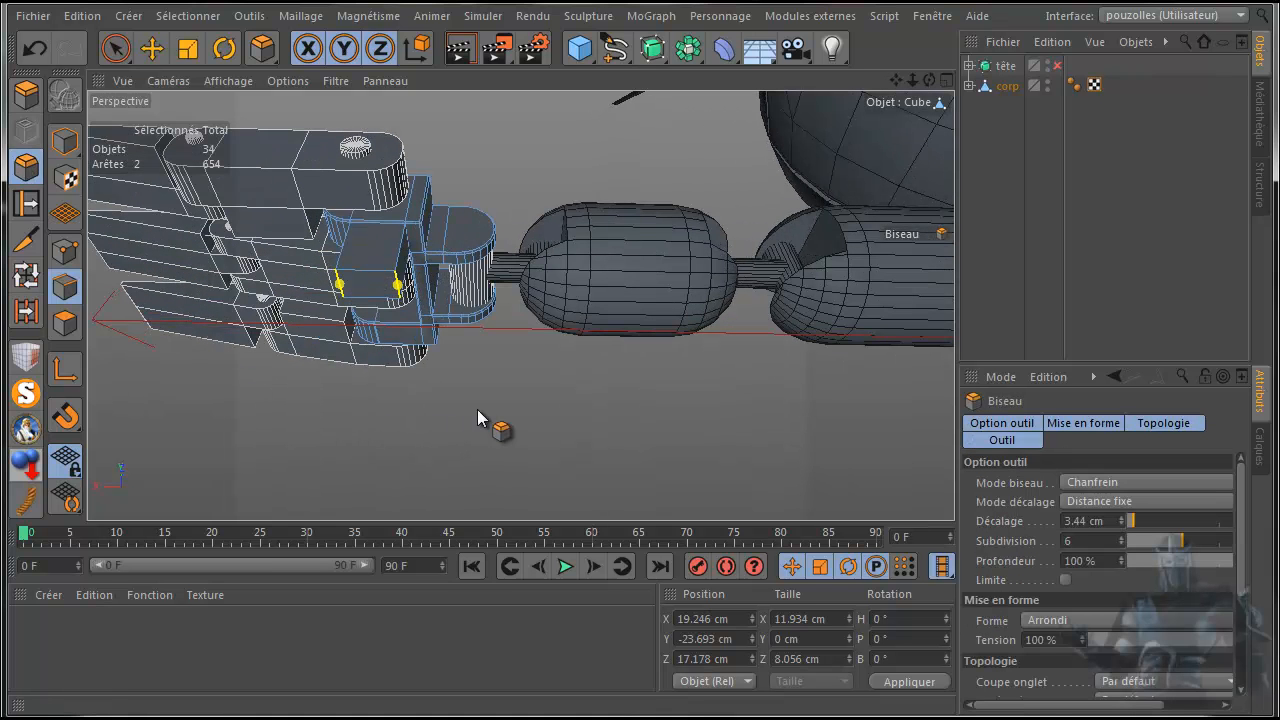
{"action": "left_click_drag", "start_coordinate": [483, 403], "coordinate": [531, 380]}
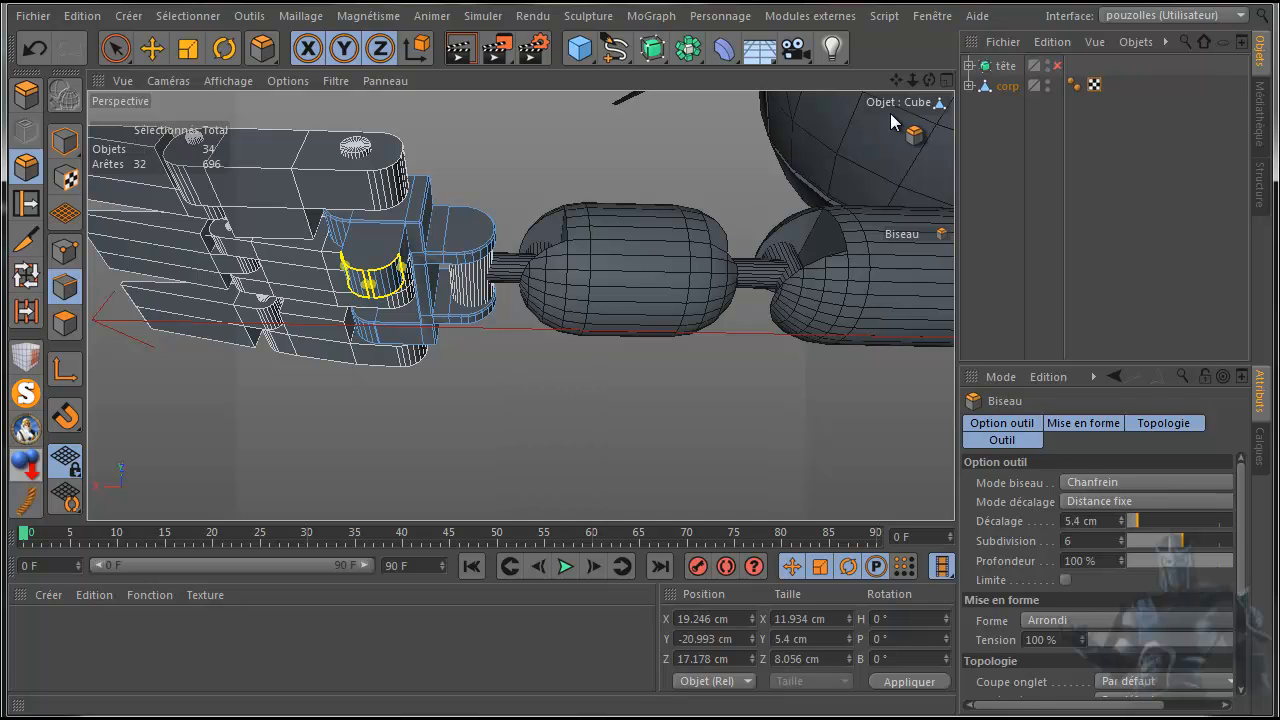
{"action": "left_click_drag", "start_coordinate": [932, 80], "coordinate": [930, 81]}
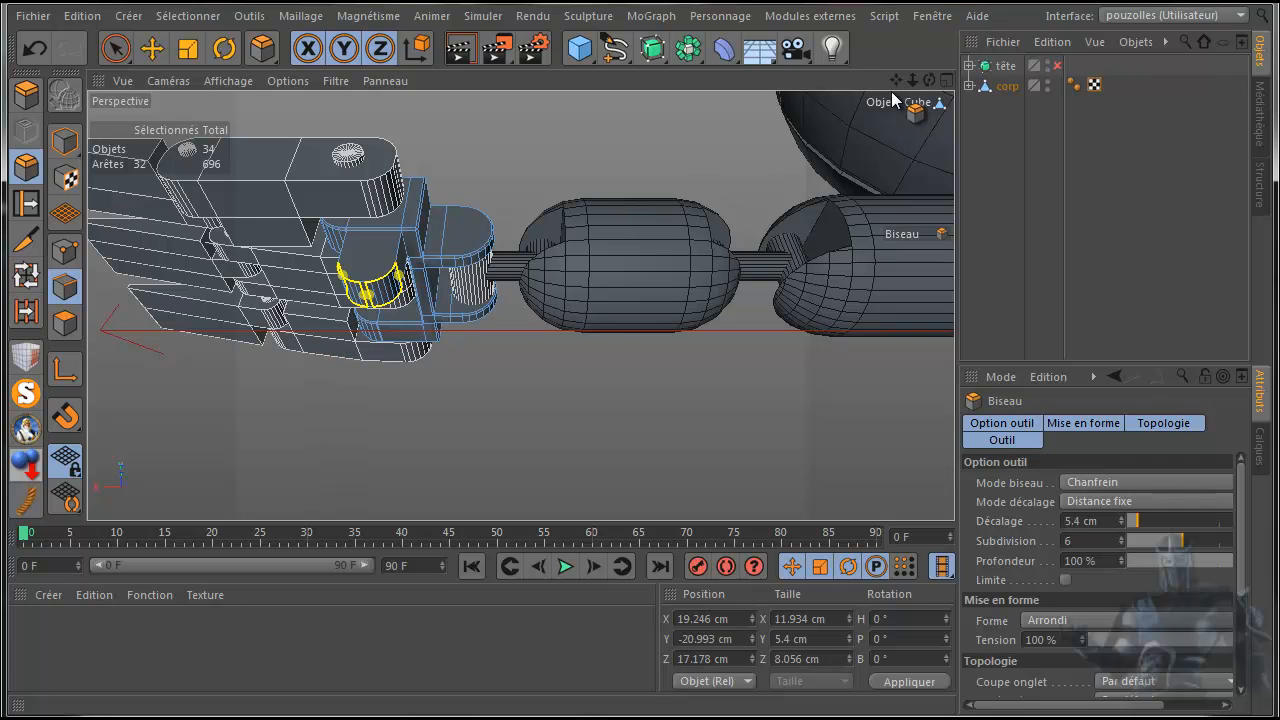
{"action": "left_click_drag", "start_coordinate": [924, 81], "coordinate": [760, 92]}
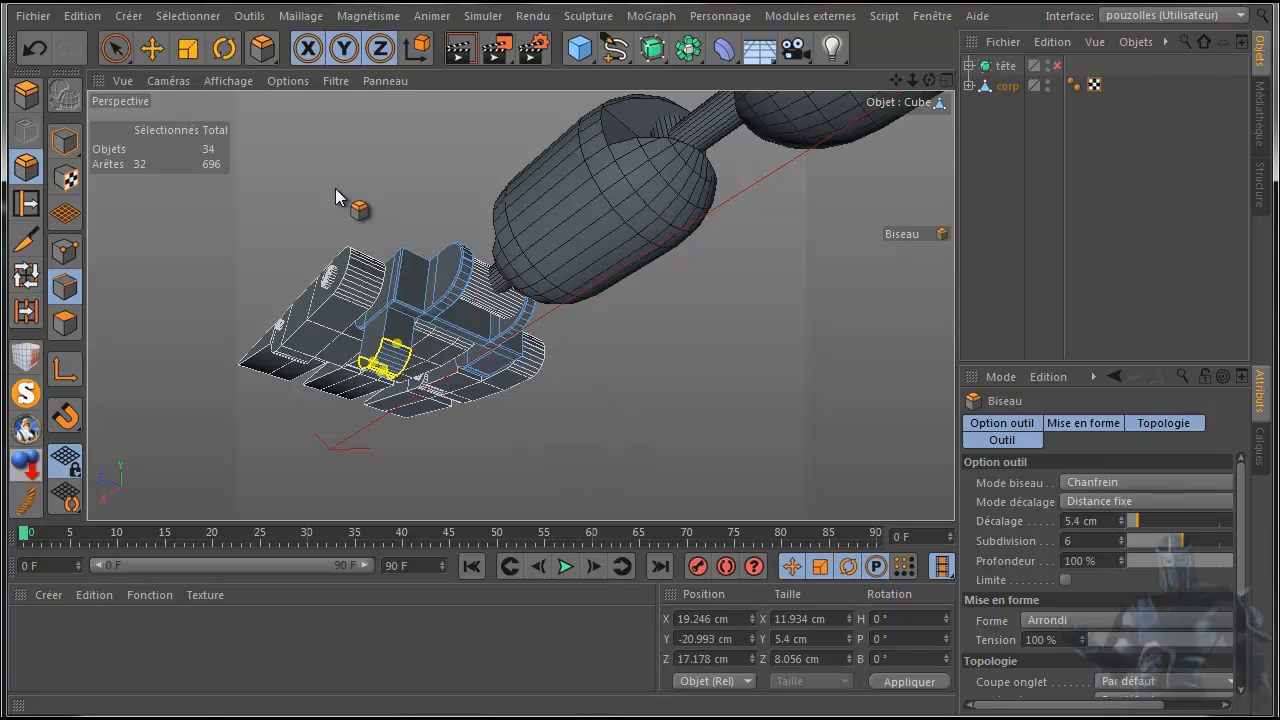
- Return to Model mode with the Move tool and examine the pelvis joint below the torso in the front reference
{"action": "left_click", "coordinate": [117, 49]}
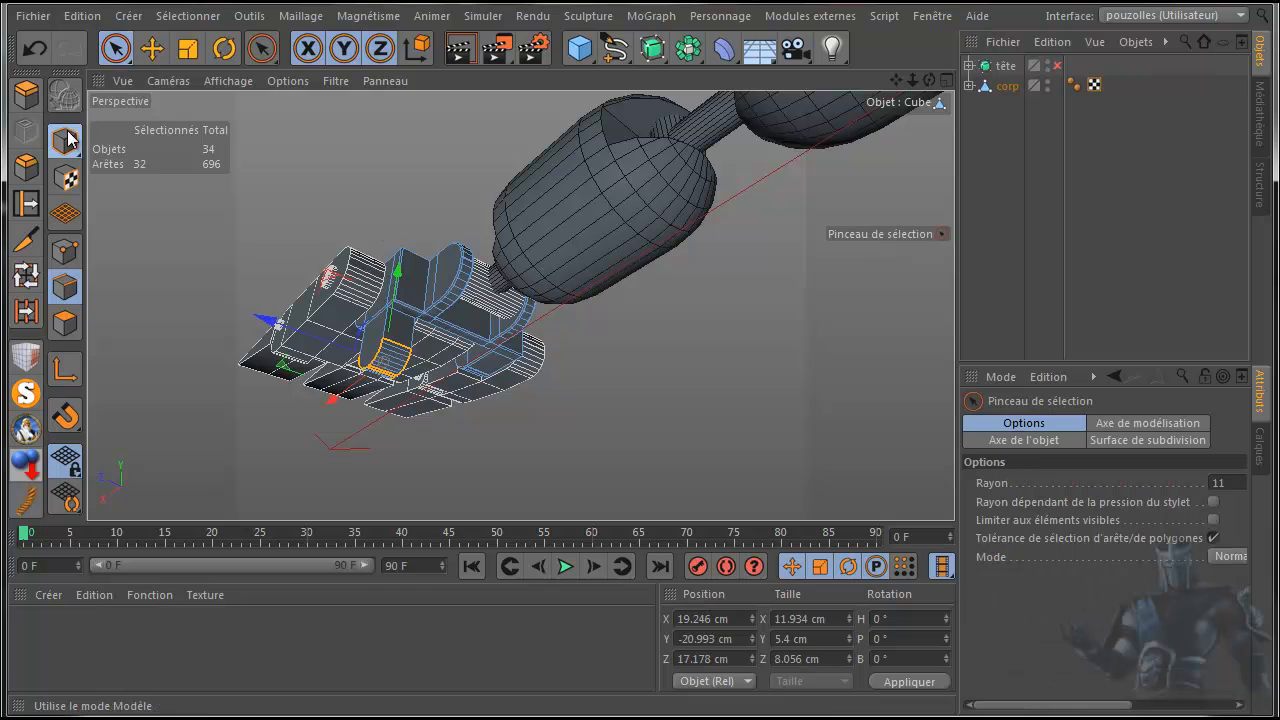
{"action": "left_click", "coordinate": [65, 141]}
{"action": "middle_click", "coordinate": [620, 428]}
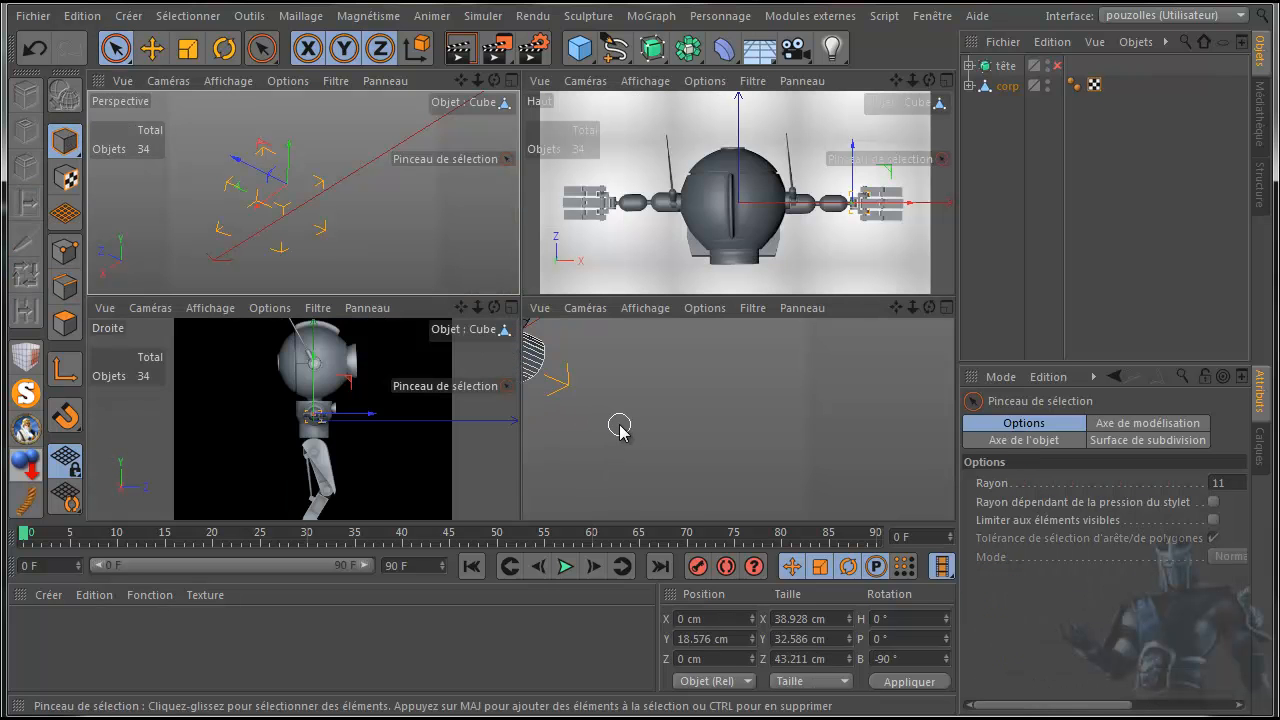
{"action": "middle_click", "coordinate": [672, 436]}
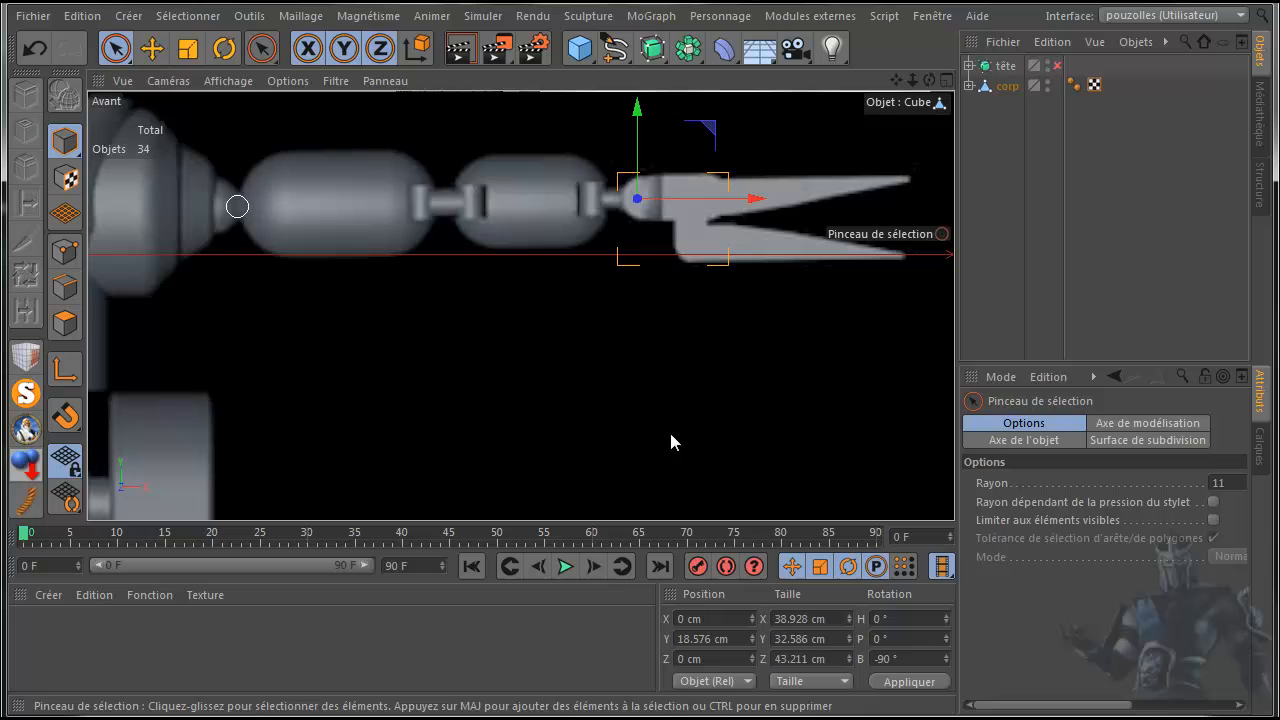
{"action": "left_click", "coordinate": [160, 47]}
{"action": "left_click_drag", "start_coordinate": [901, 81], "coordinate": [1279, 0]}
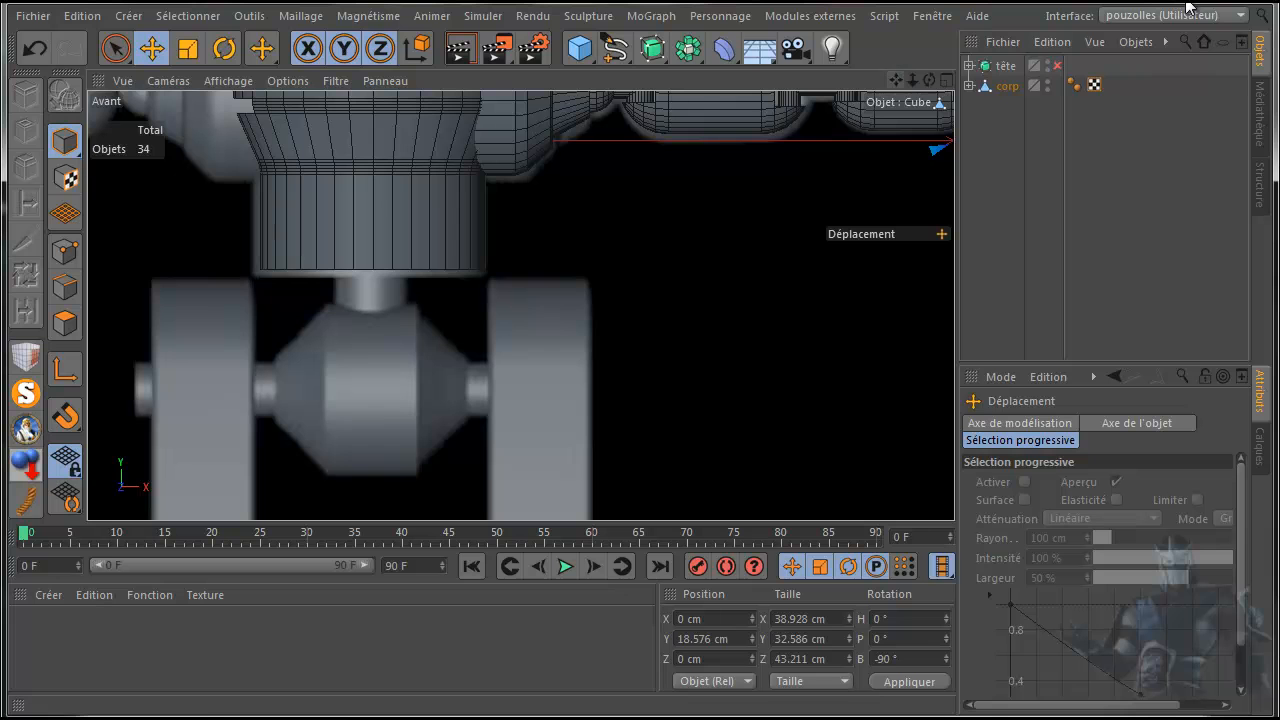
{"action": "left_click_drag", "start_coordinate": [897, 80], "coordinate": [1030, 20]}
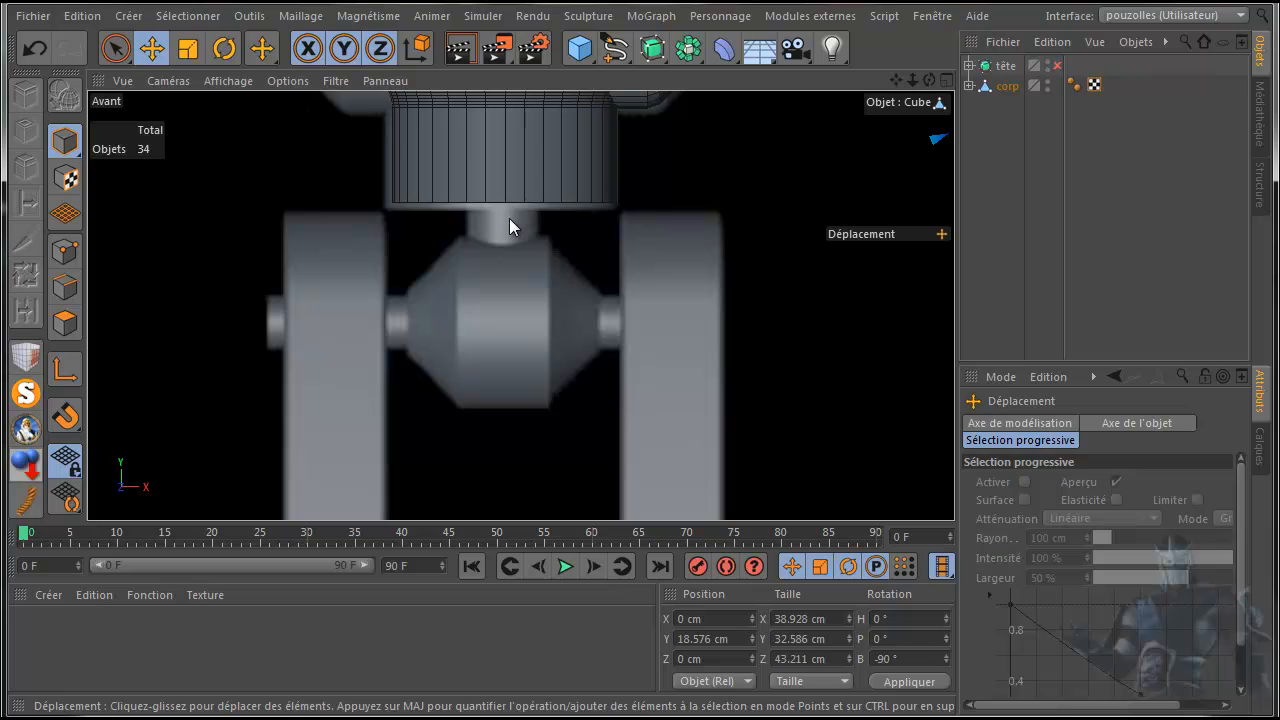
- Cut a circular loop around the centre of the underside of the corp object with the Knife tool in Loop mode
{"action": "middle_click", "coordinate": [234, 241]}
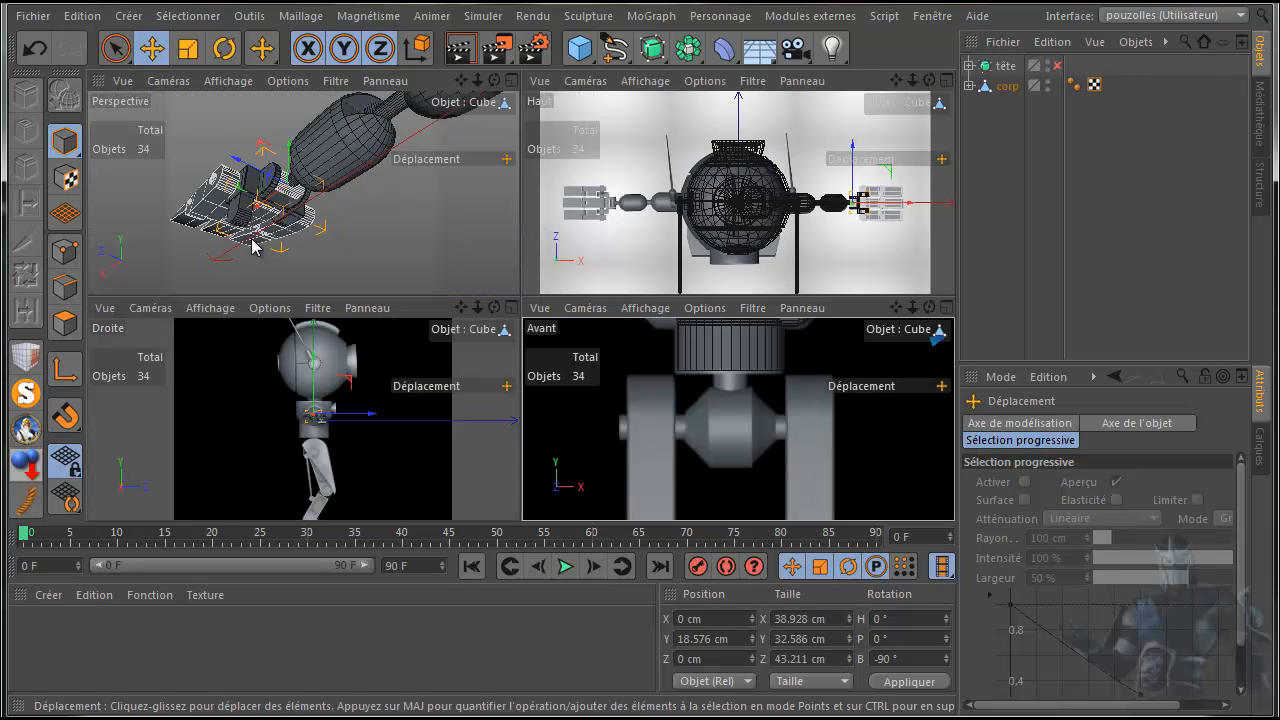
{"action": "middle_click", "coordinate": [405, 212]}
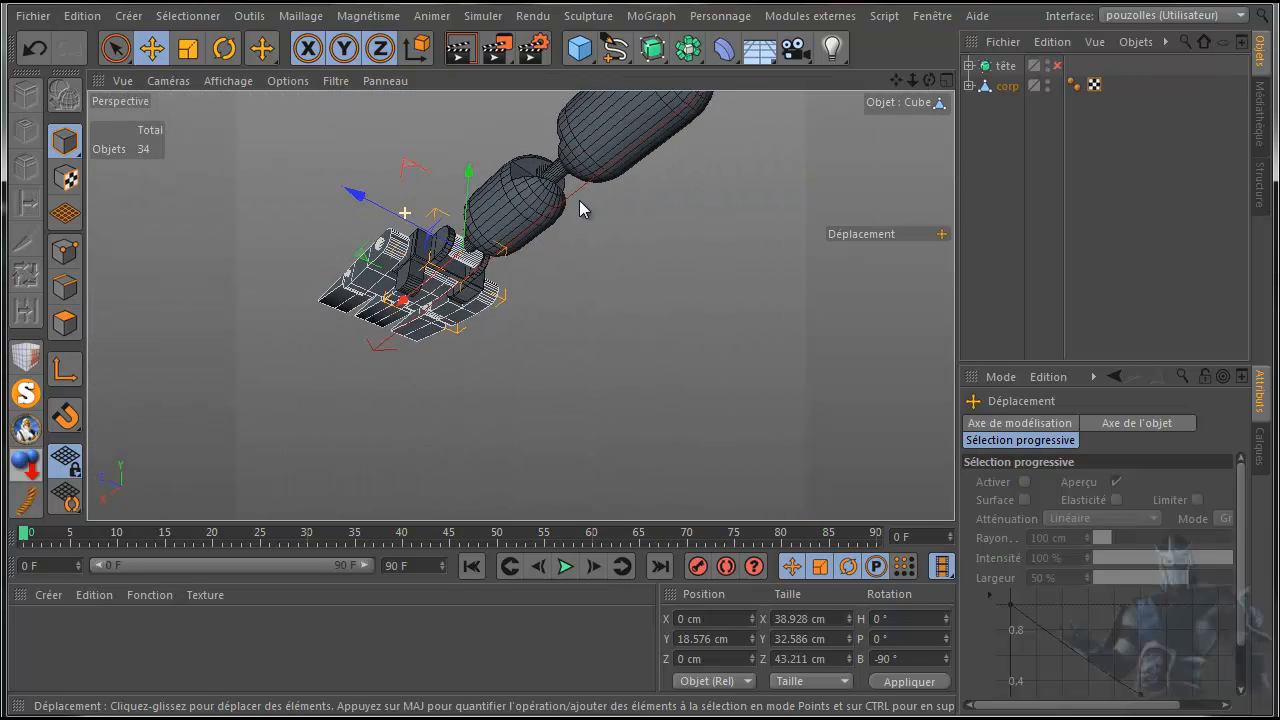
{"action": "left_click_drag", "start_coordinate": [897, 80], "coordinate": [663, 222]}
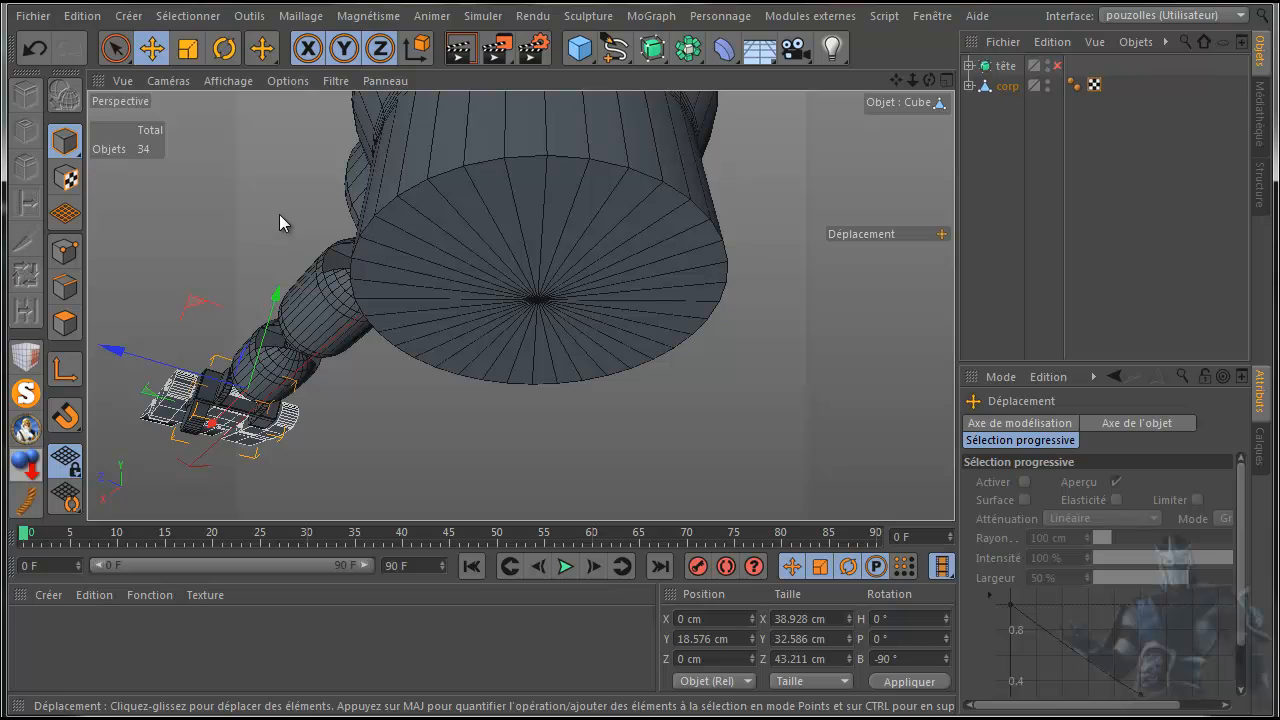
{"action": "left_click", "coordinate": [64, 250]}
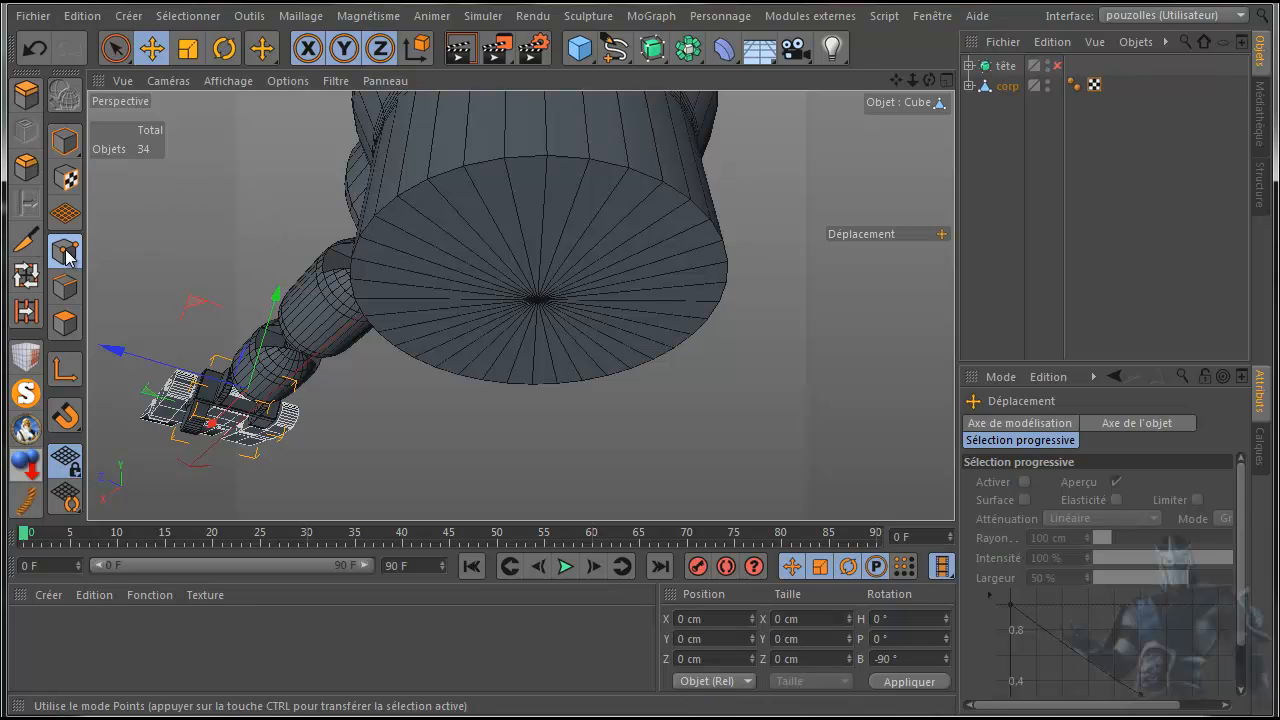
{"action": "left_click", "coordinate": [26, 238]}
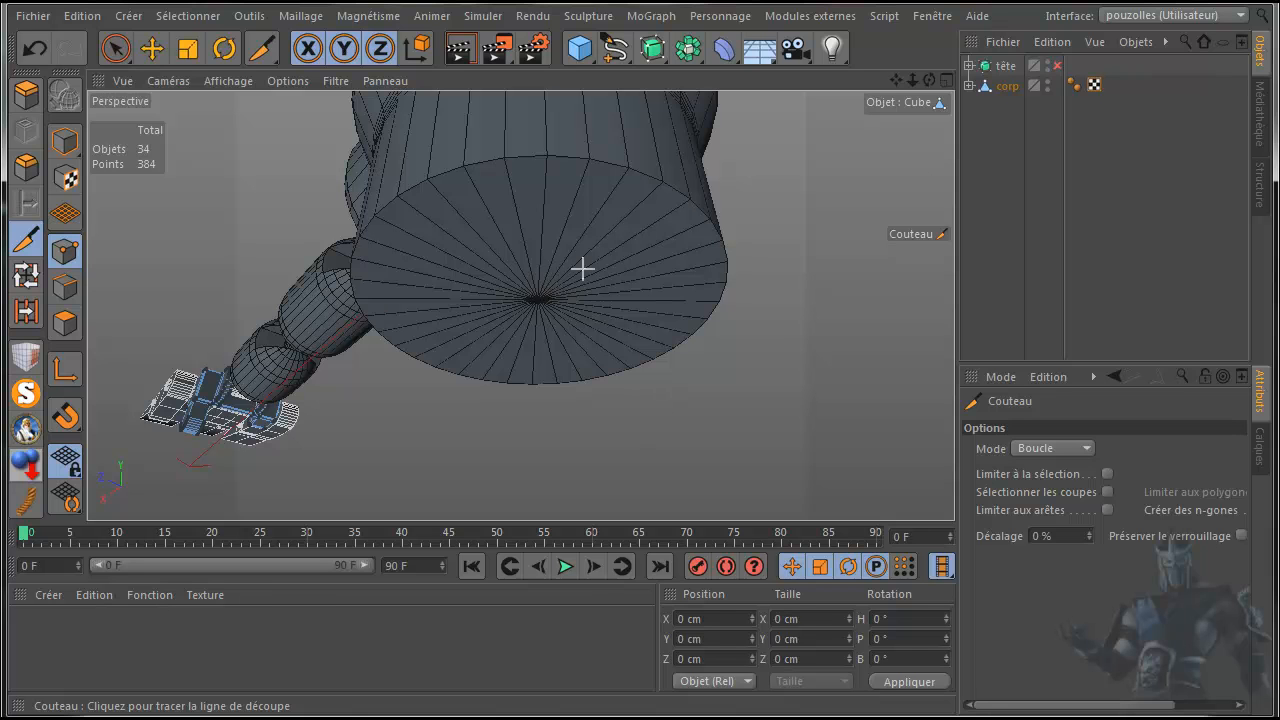
{"action": "left_click", "coordinate": [969, 86]}
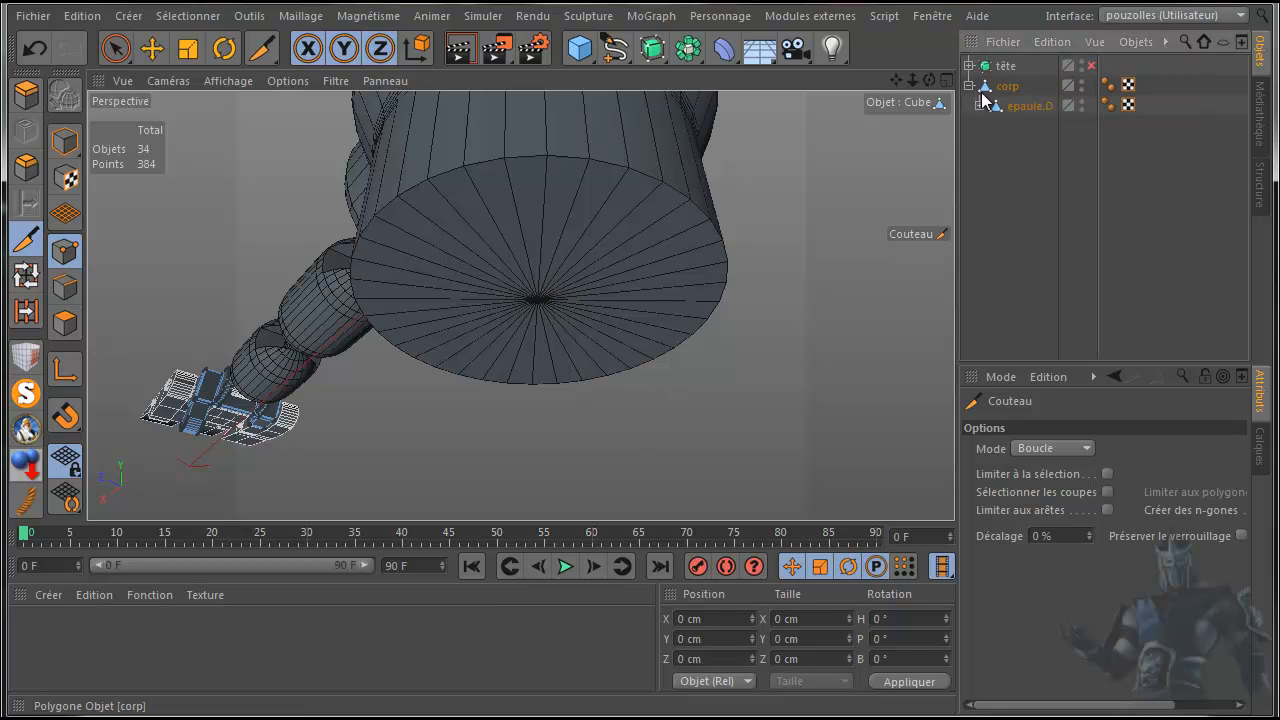
{"action": "left_click", "coordinate": [988, 88]}
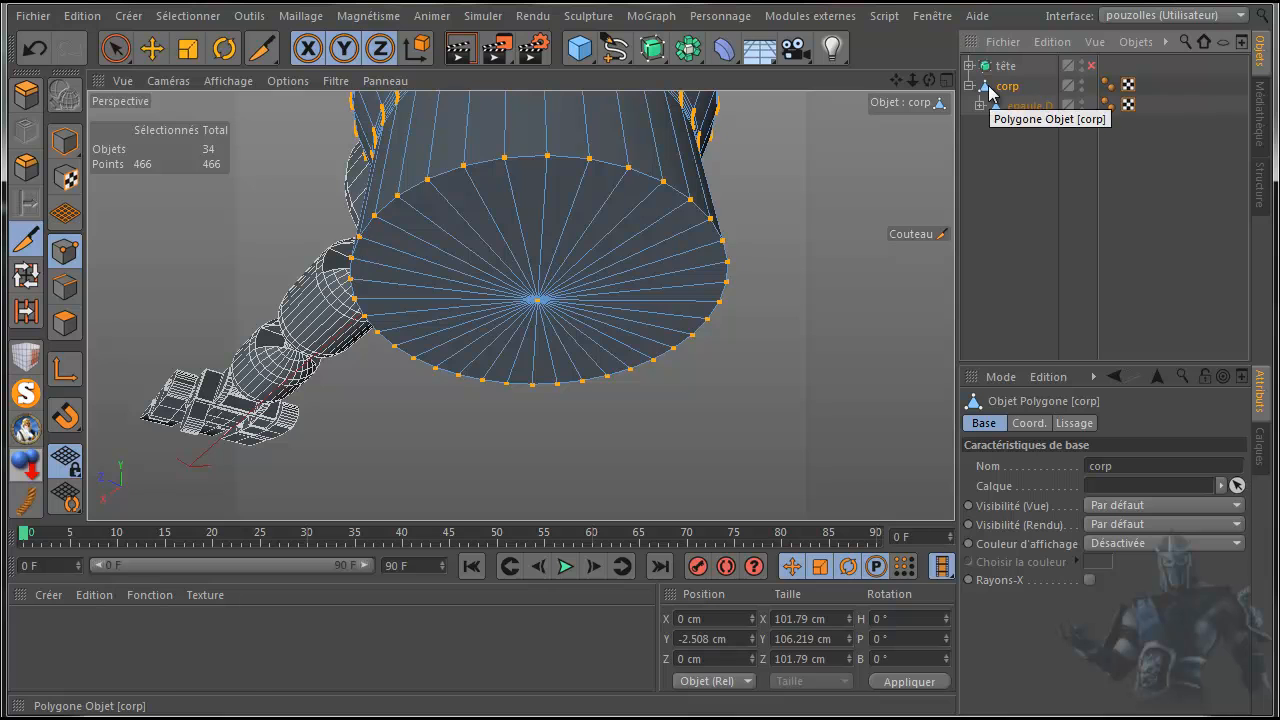
{"action": "left_click", "coordinate": [590, 260]}
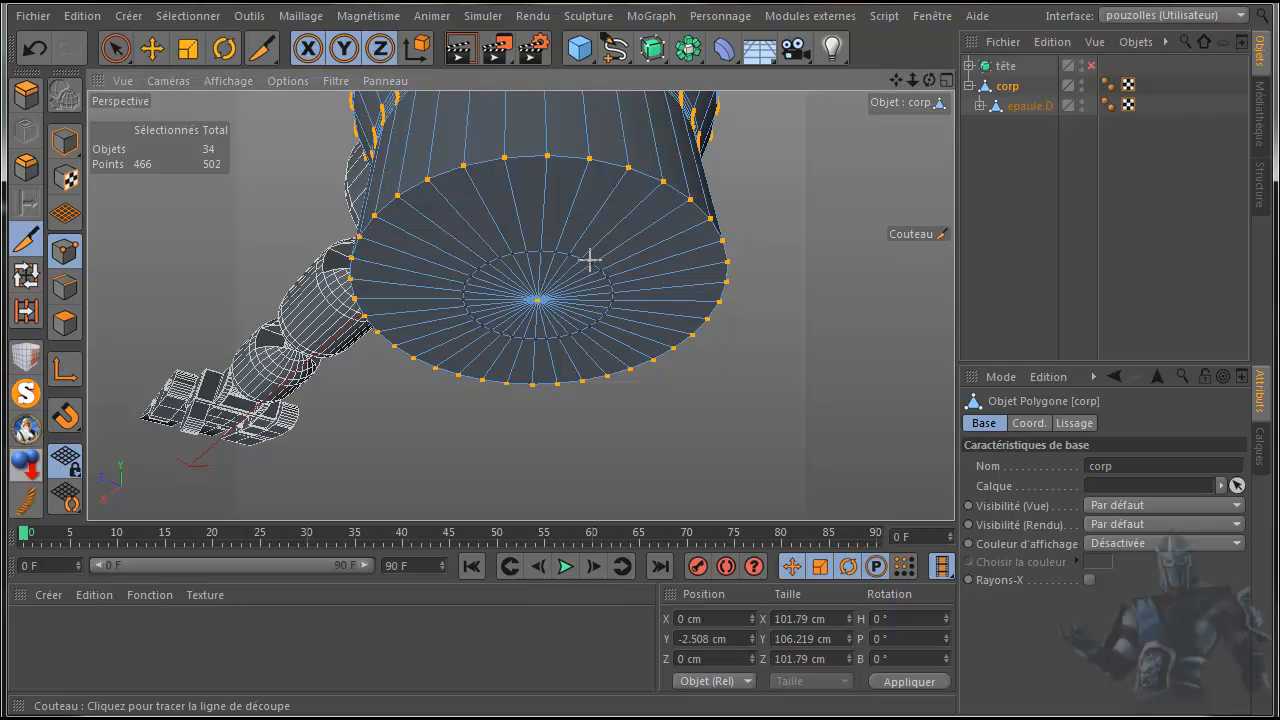
- Select the new loop of points on the torso's underside and scale it to about 24.57 cm to match the neck of the pelvis joint
{"action": "left_click", "coordinate": [26, 275]}
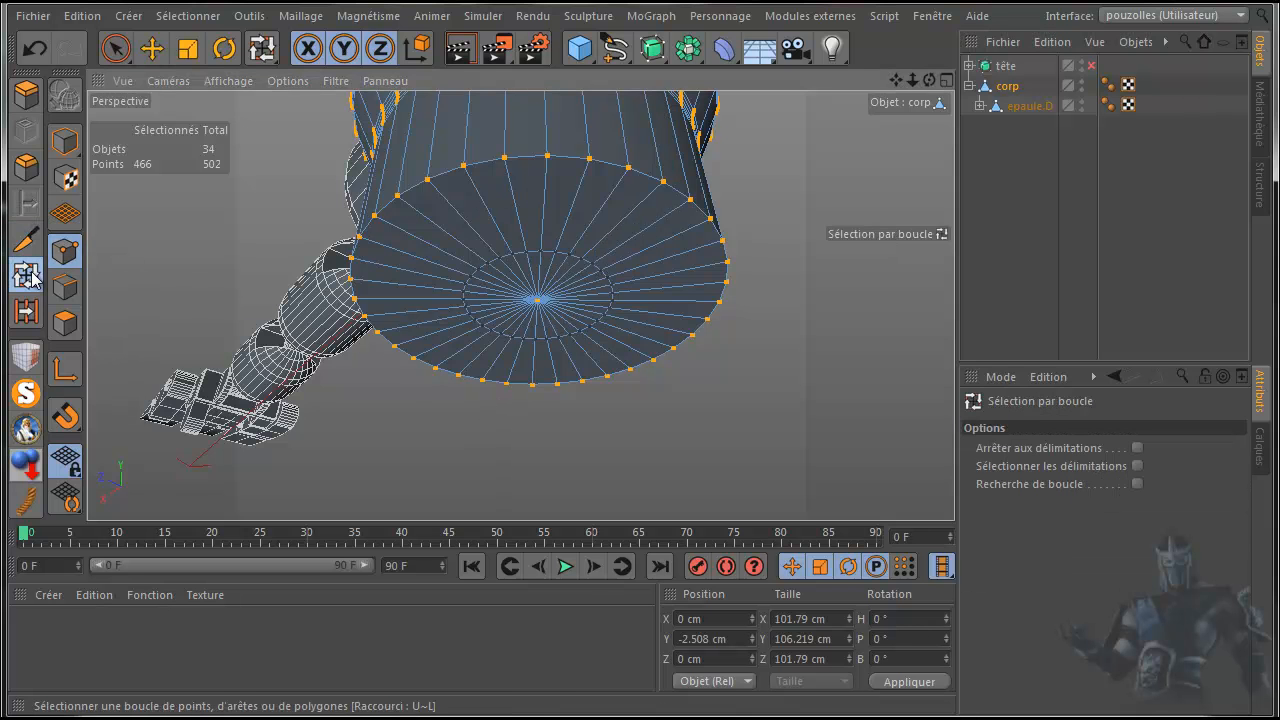
{"action": "left_click", "coordinate": [525, 259]}
{"action": "middle_click", "coordinate": [602, 403]}
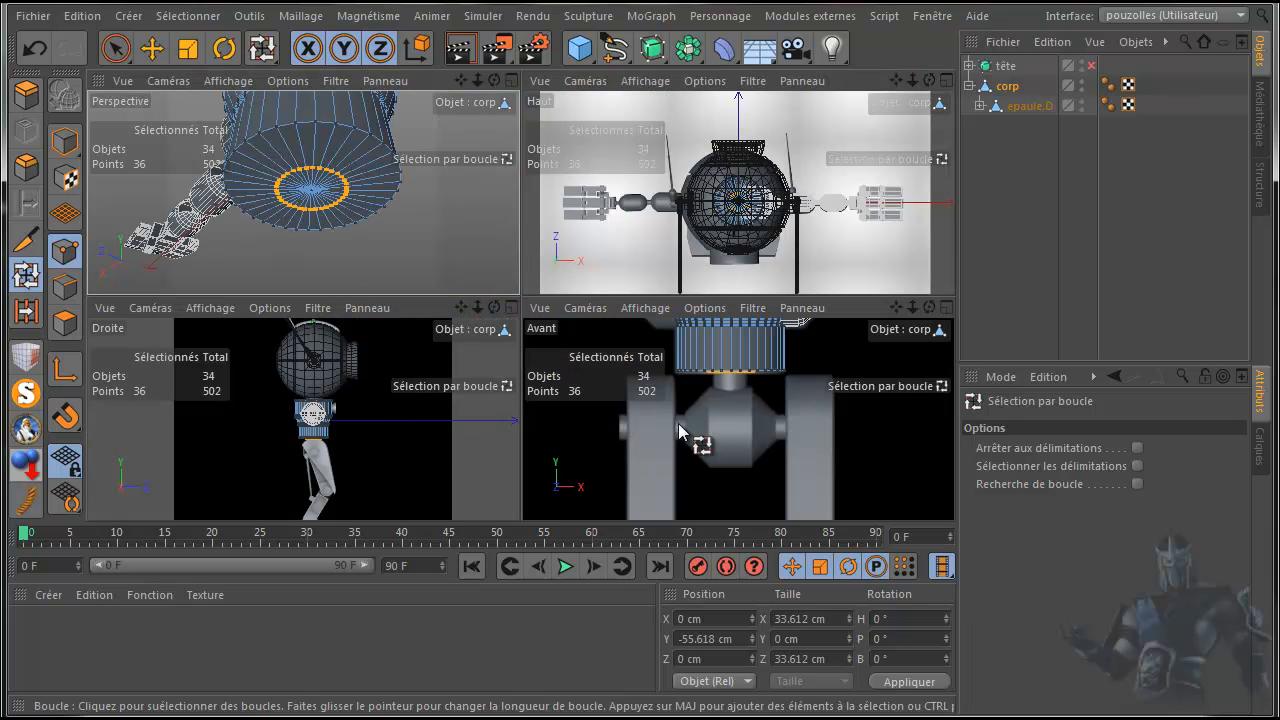
{"action": "middle_click", "coordinate": [734, 402]}
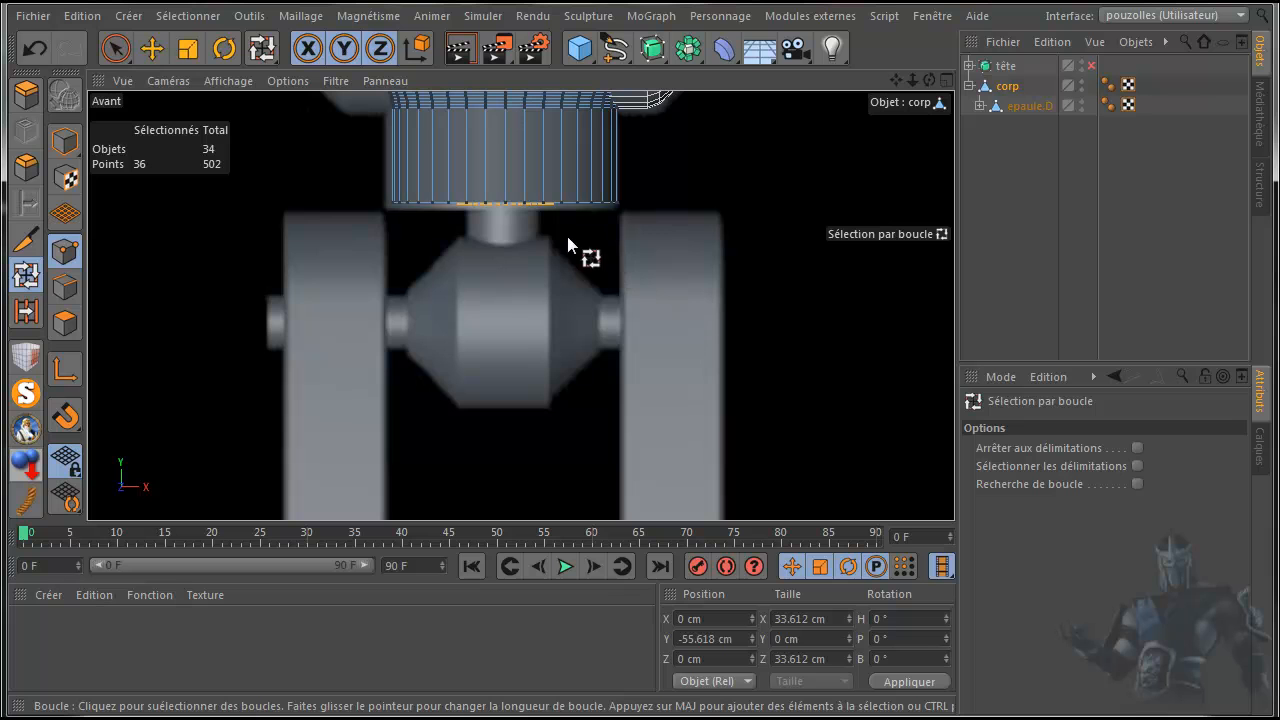
{"action": "scroll", "coordinate": [495, 245], "scroll_direction": "up", "scroll_amount": 2}
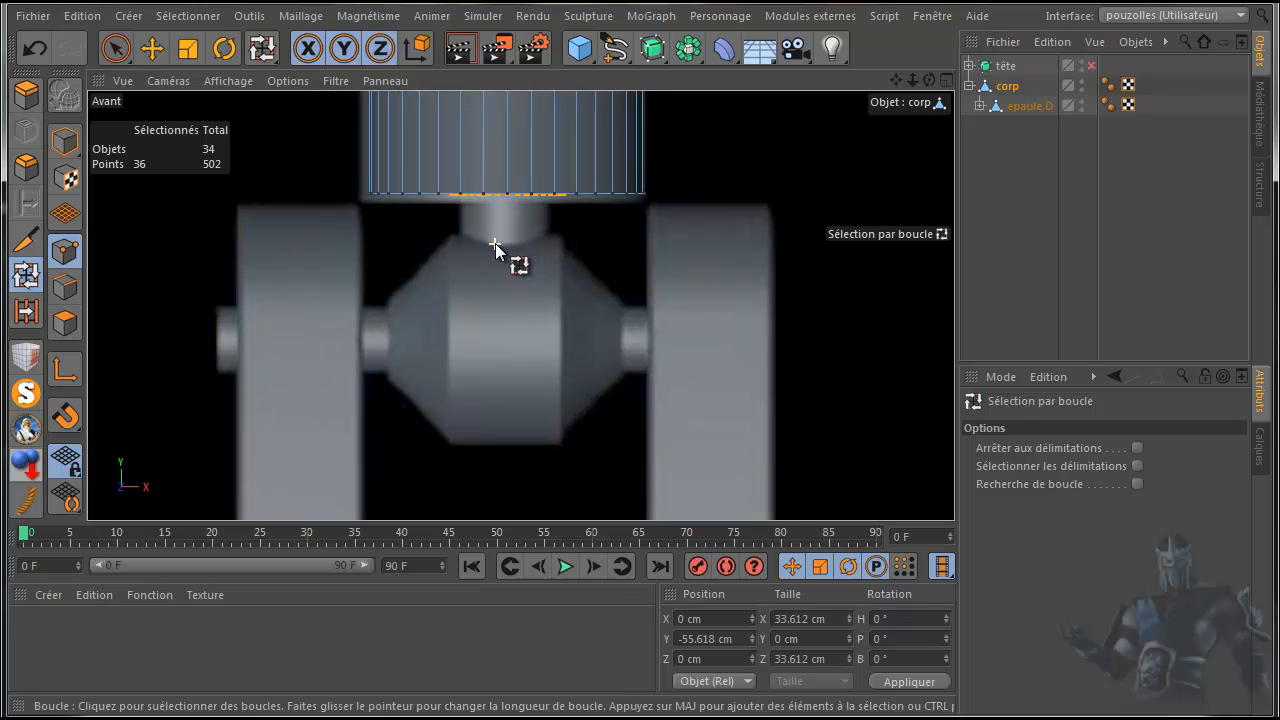
{"action": "scroll", "coordinate": [495, 245], "scroll_direction": "up", "scroll_amount": 1}
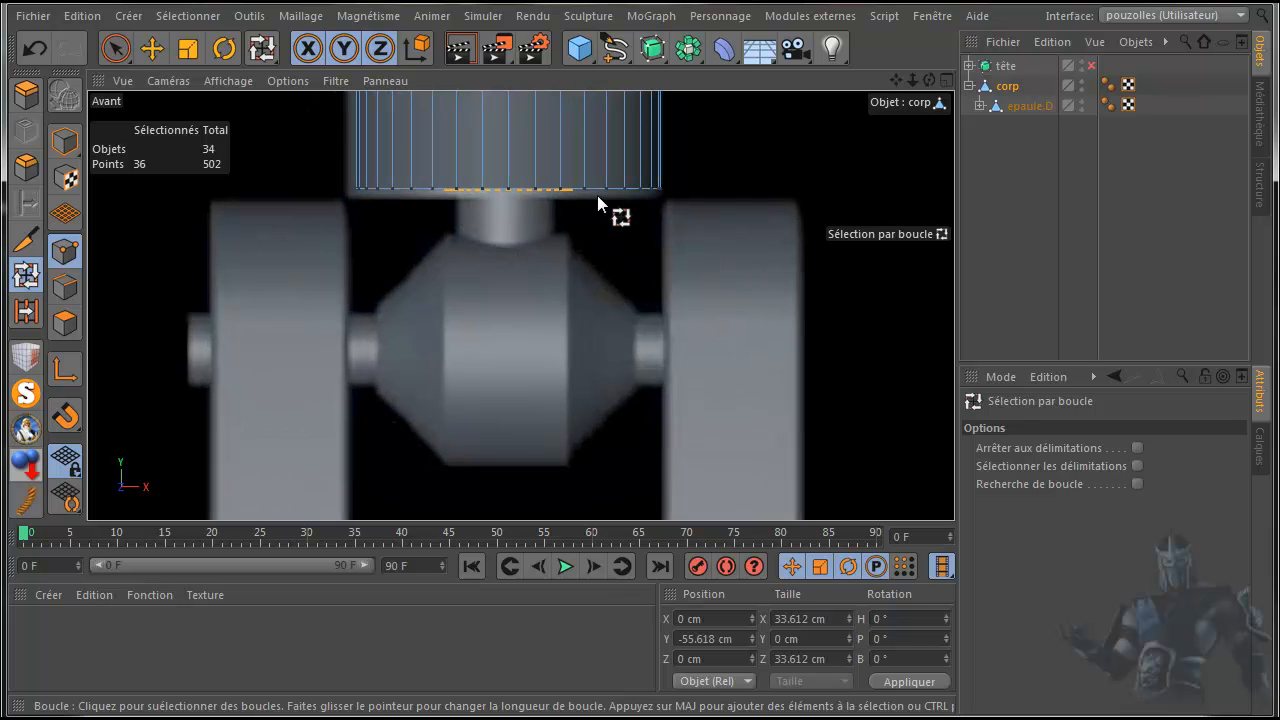
{"action": "left_click", "coordinate": [188, 50]}
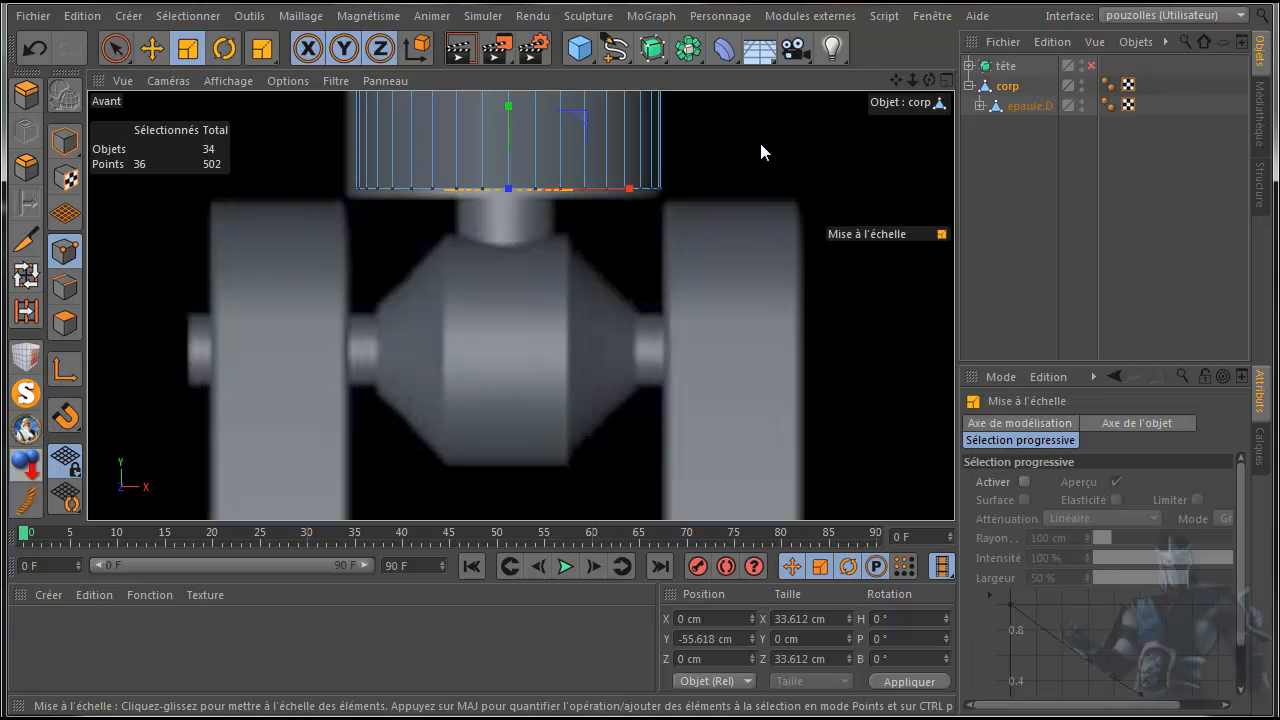
{"action": "left_click_drag", "start_coordinate": [672, 165], "coordinate": [530, 189]}
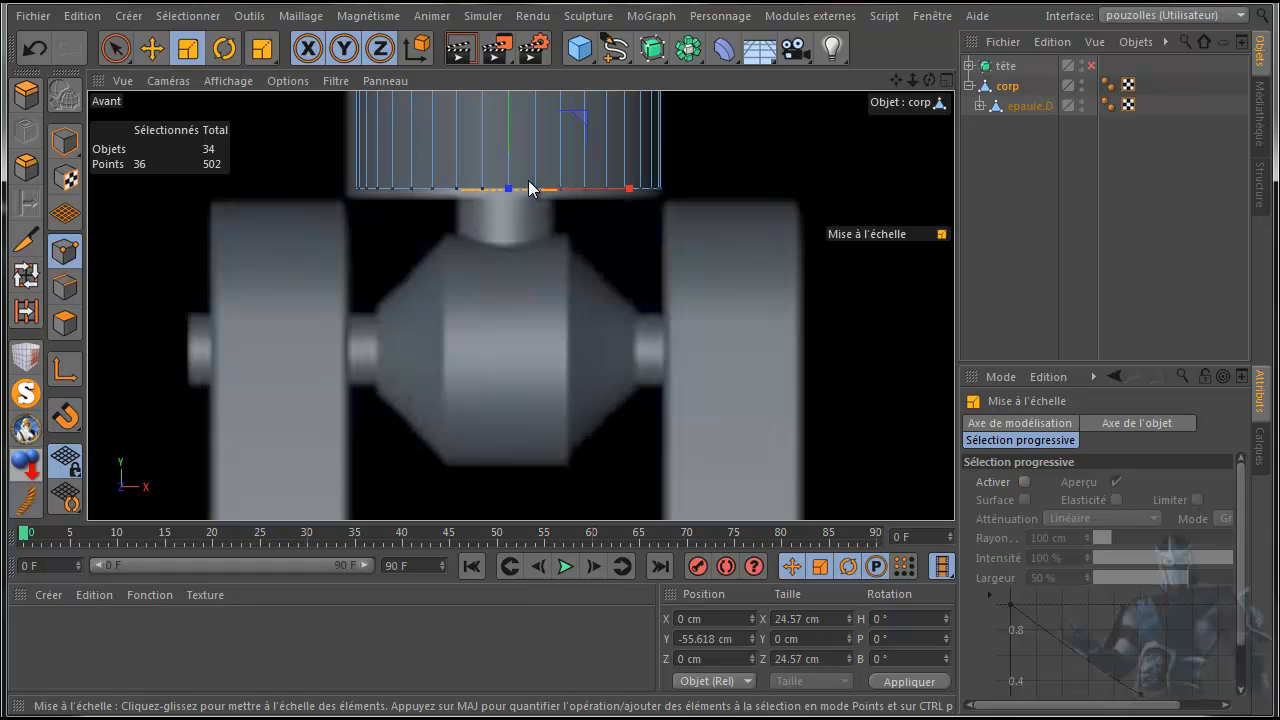
- Try to extrude the selected ring of points on the torso's underside by 21.6 cm
{"action": "left_click", "coordinate": [26, 93]}
{"action": "left_click_drag", "start_coordinate": [790, 157], "coordinate": [1012, 0]}
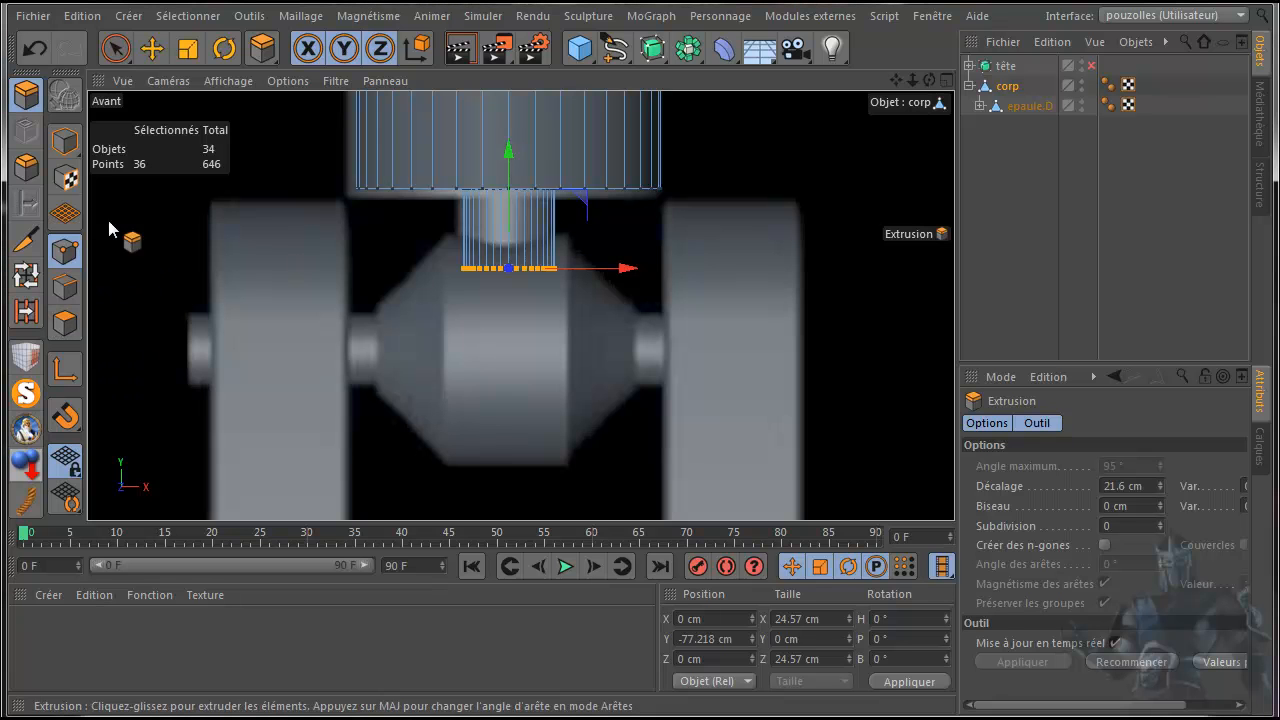
{"action": "left_click", "coordinate": [66, 322]}
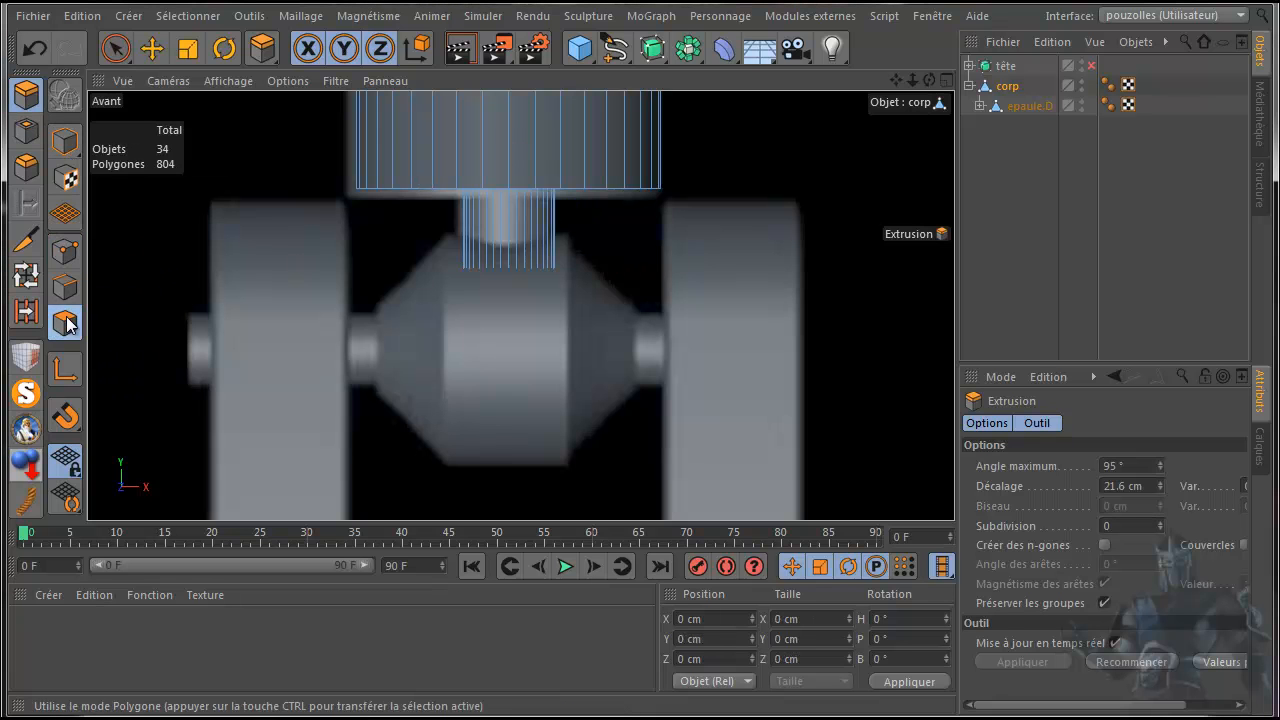
{"action": "left_click", "coordinate": [152, 48]}
{"action": "middle_click", "coordinate": [165, 303]}
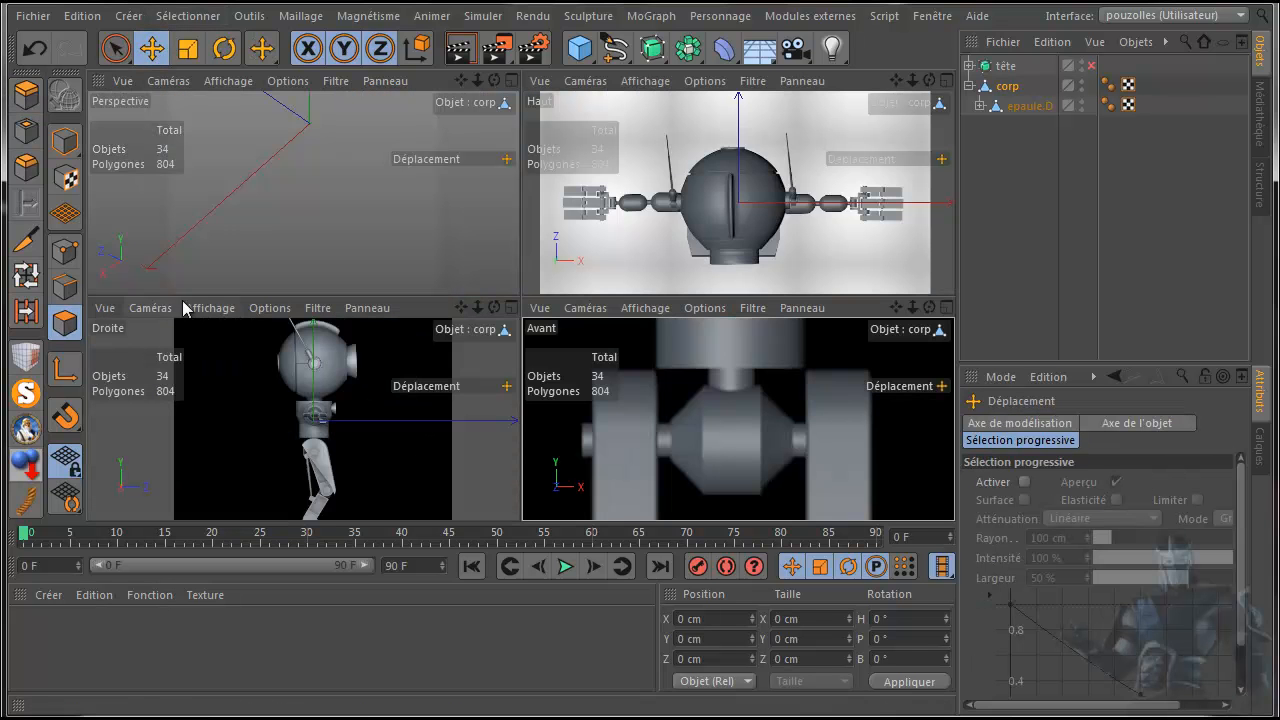
{"action": "middle_click", "coordinate": [308, 253]}
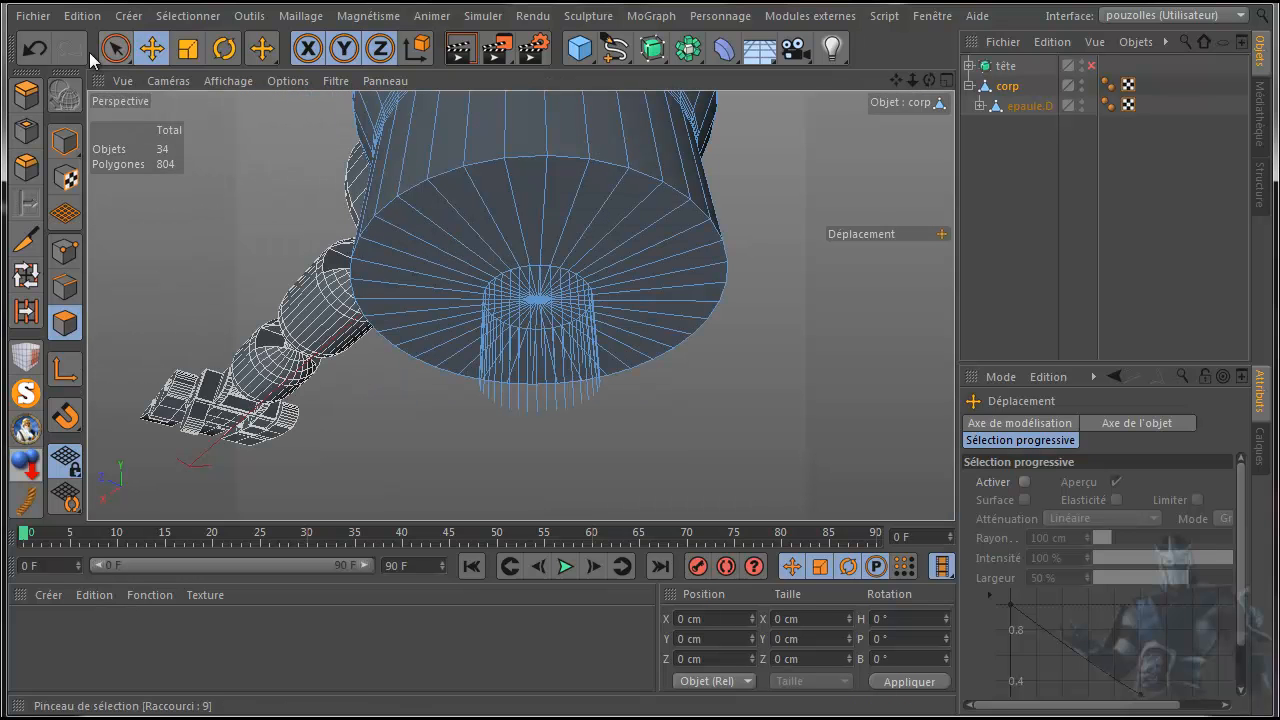
{"action": "left_click", "coordinate": [35, 48]}
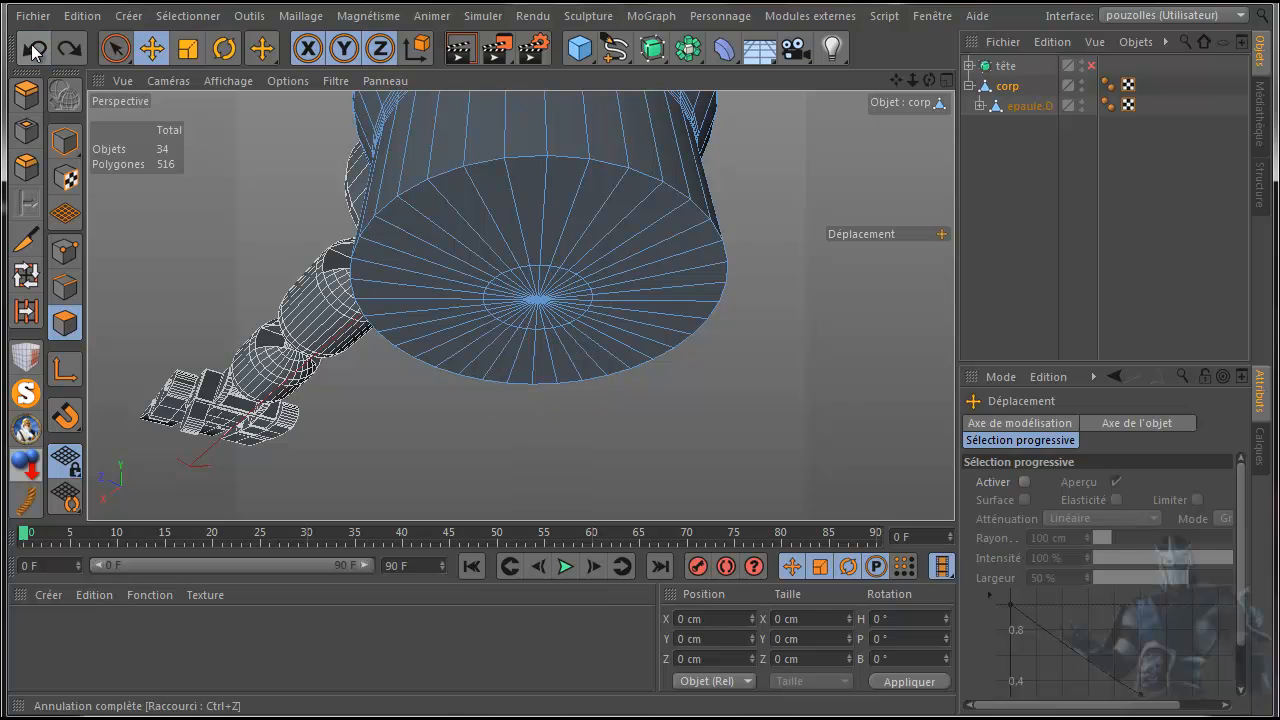
- Select the inner circular edge loop on the torso's underside in Edge mode
{"action": "left_click", "coordinate": [64, 287]}
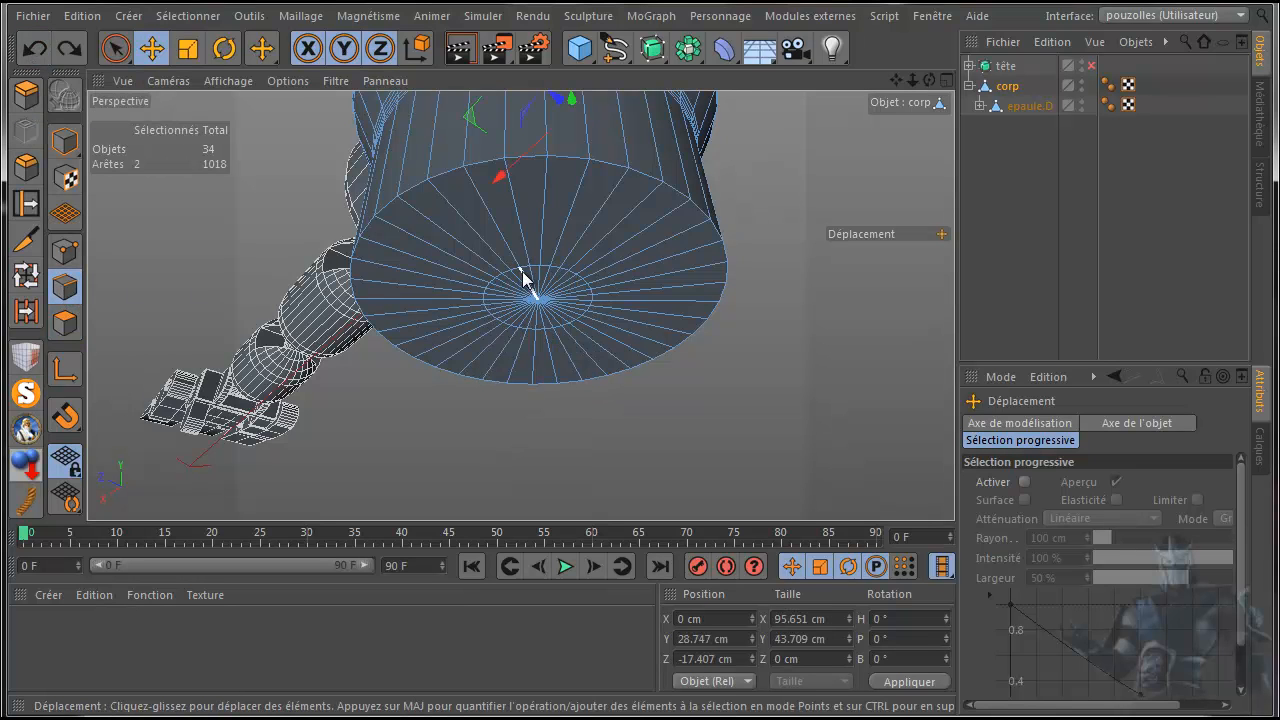
{"action": "key", "text": "u"}
{"action": "key", "text": "l"}
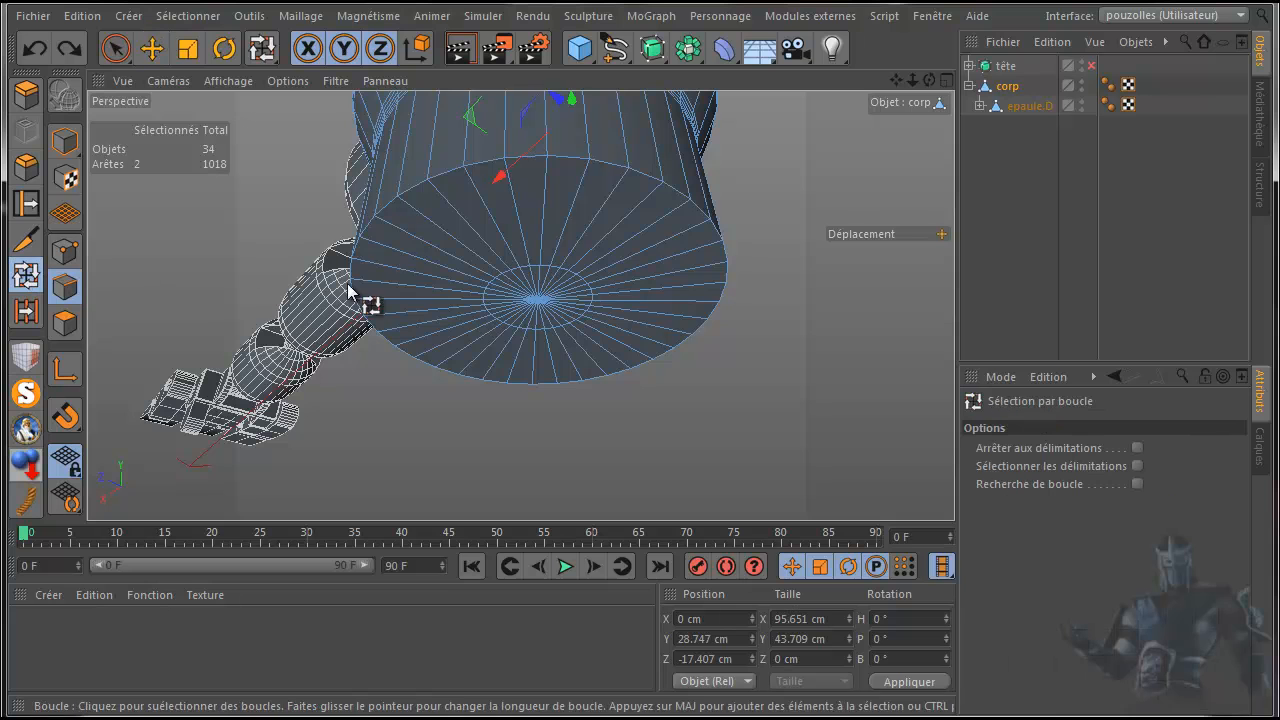
{"action": "left_click", "coordinate": [515, 282]}
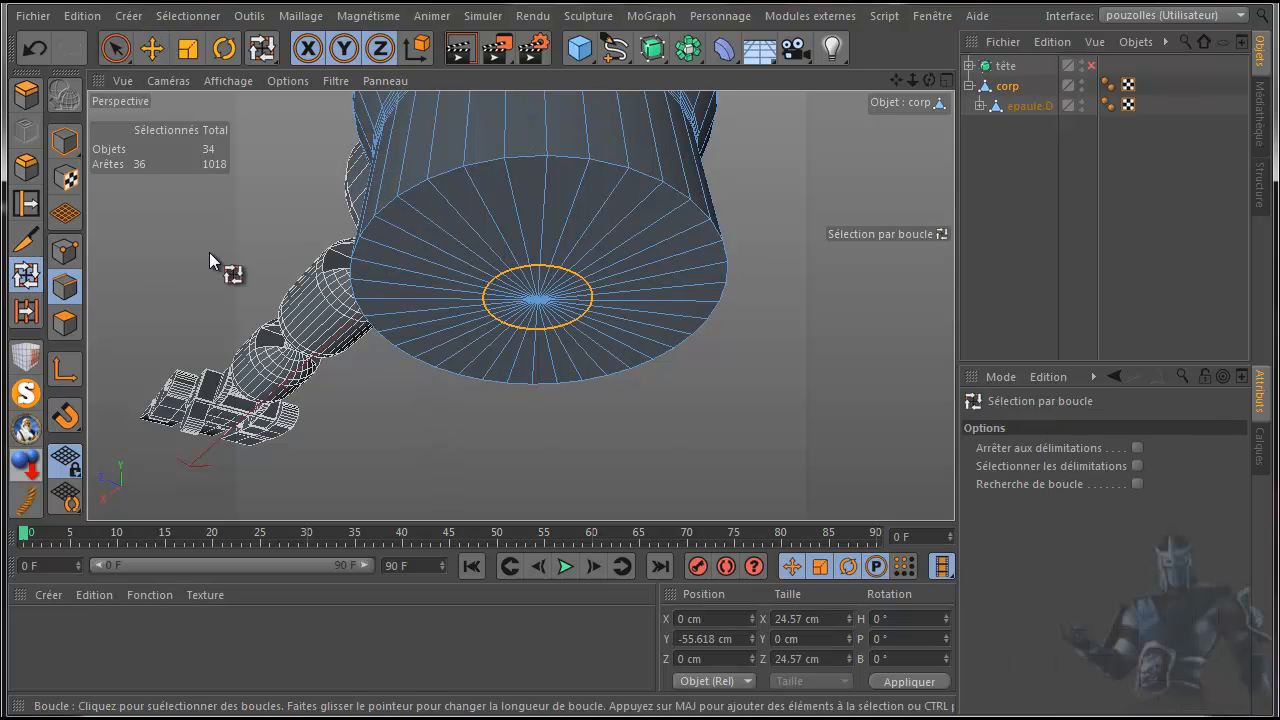
- In Polygon mode, select all polygons of the inner disc on the torso's underside using Live Selection limited to visible elements
{"action": "left_click", "coordinate": [63, 324]}
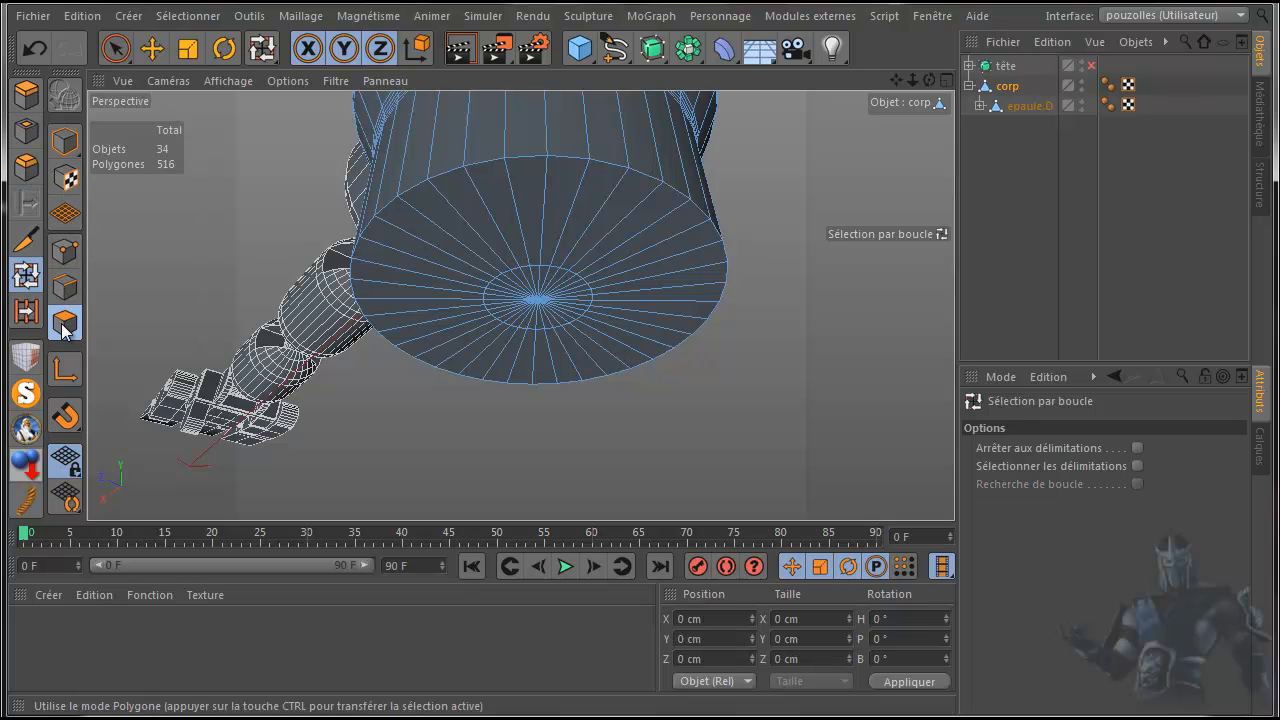
{"action": "left_click", "coordinate": [147, 50]}
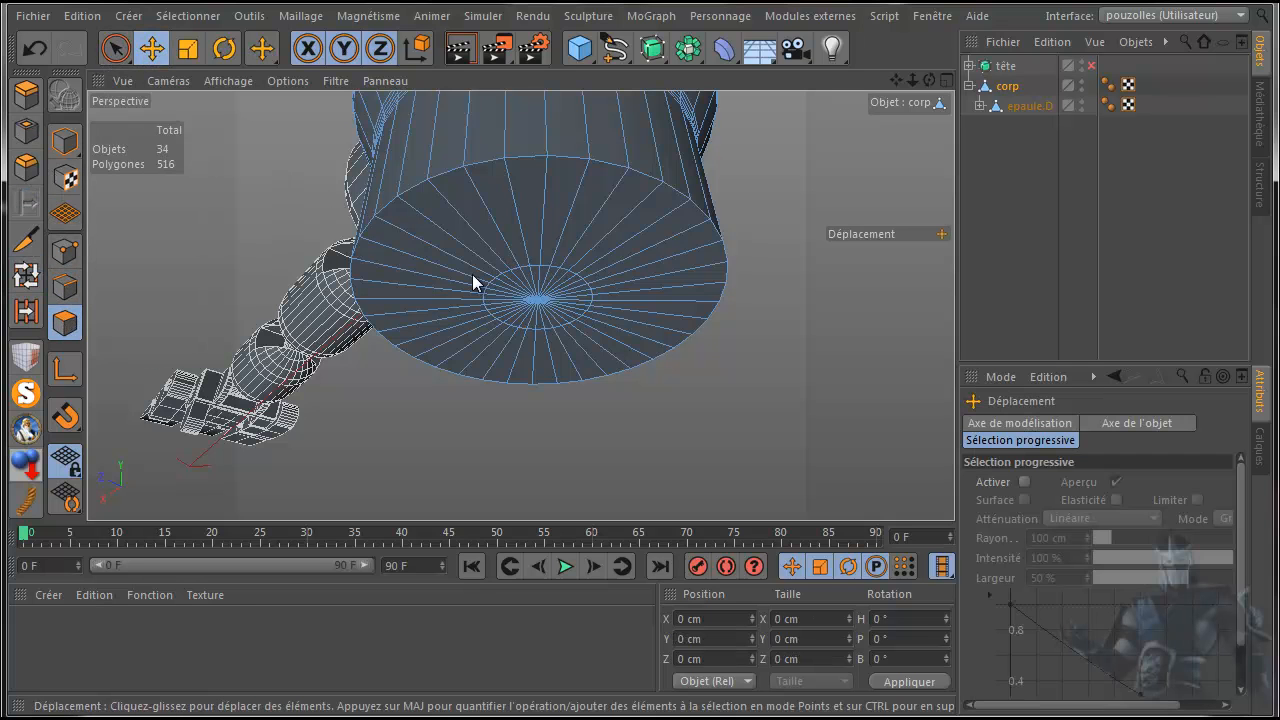
{"action": "left_click", "coordinate": [115, 48]}
{"action": "left_click", "coordinate": [539, 302]}
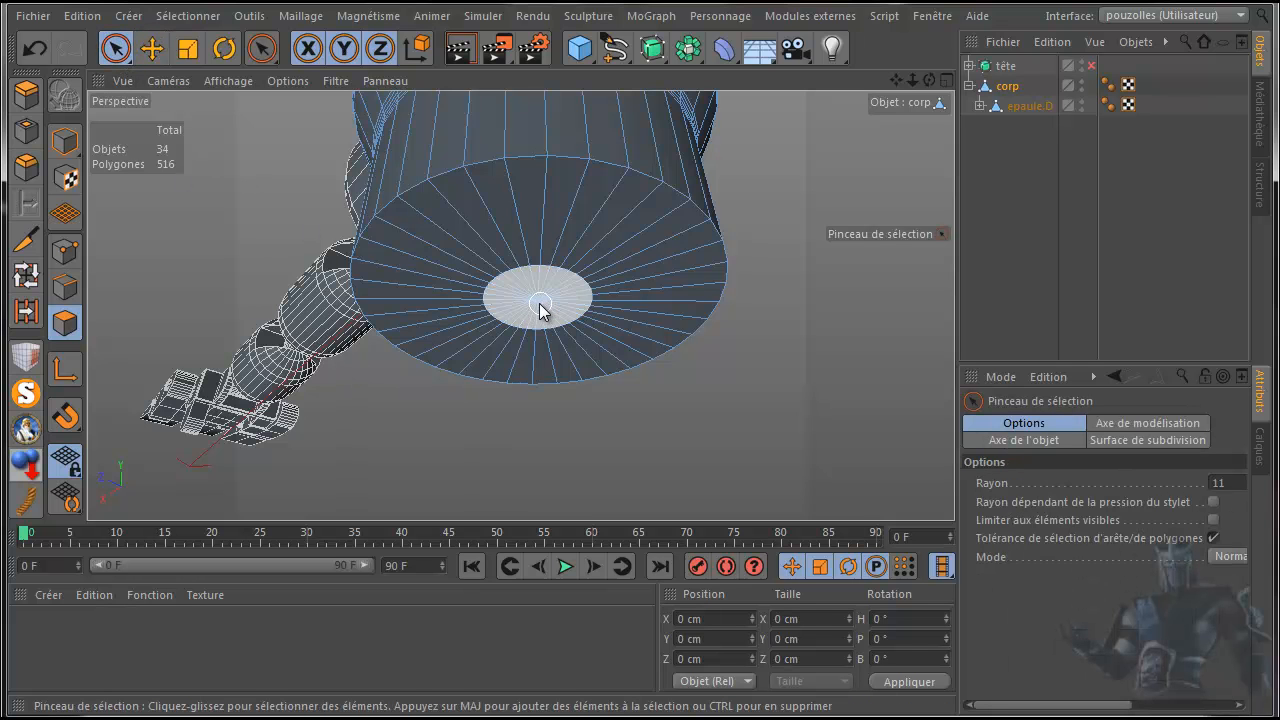
{"action": "left_click", "coordinate": [539, 308]}
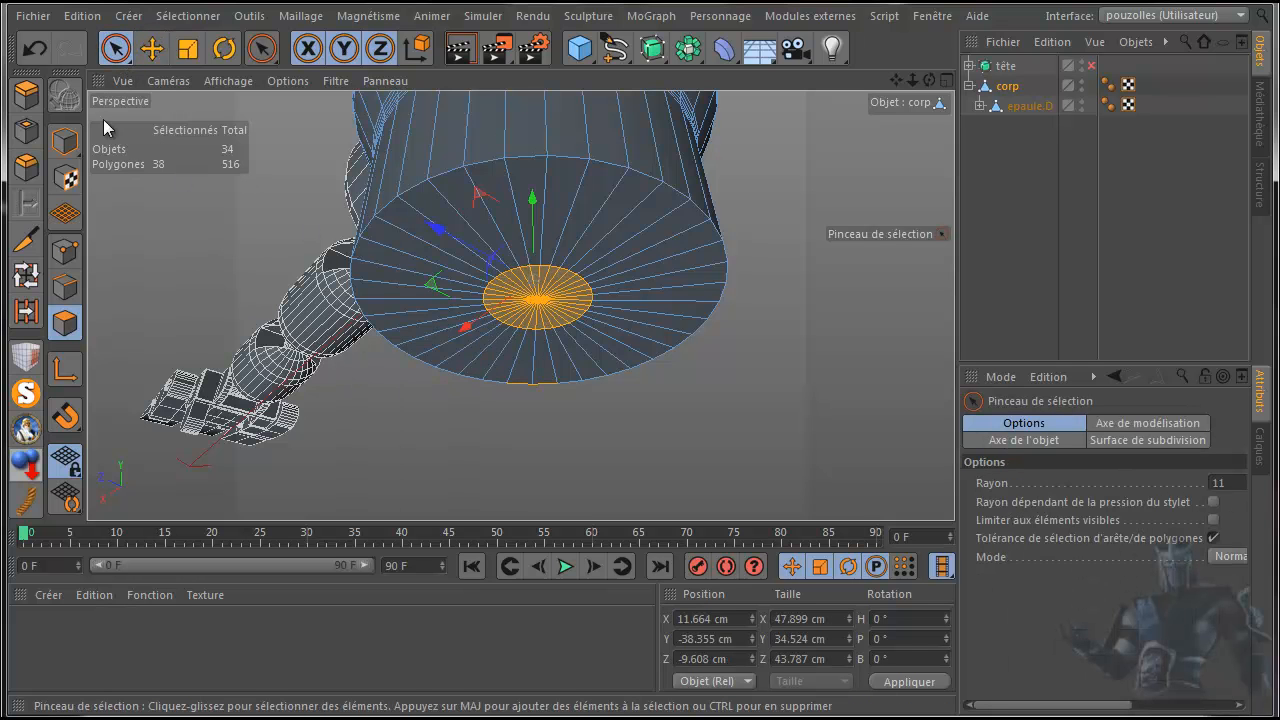
{"action": "left_click", "coordinate": [46, 50]}
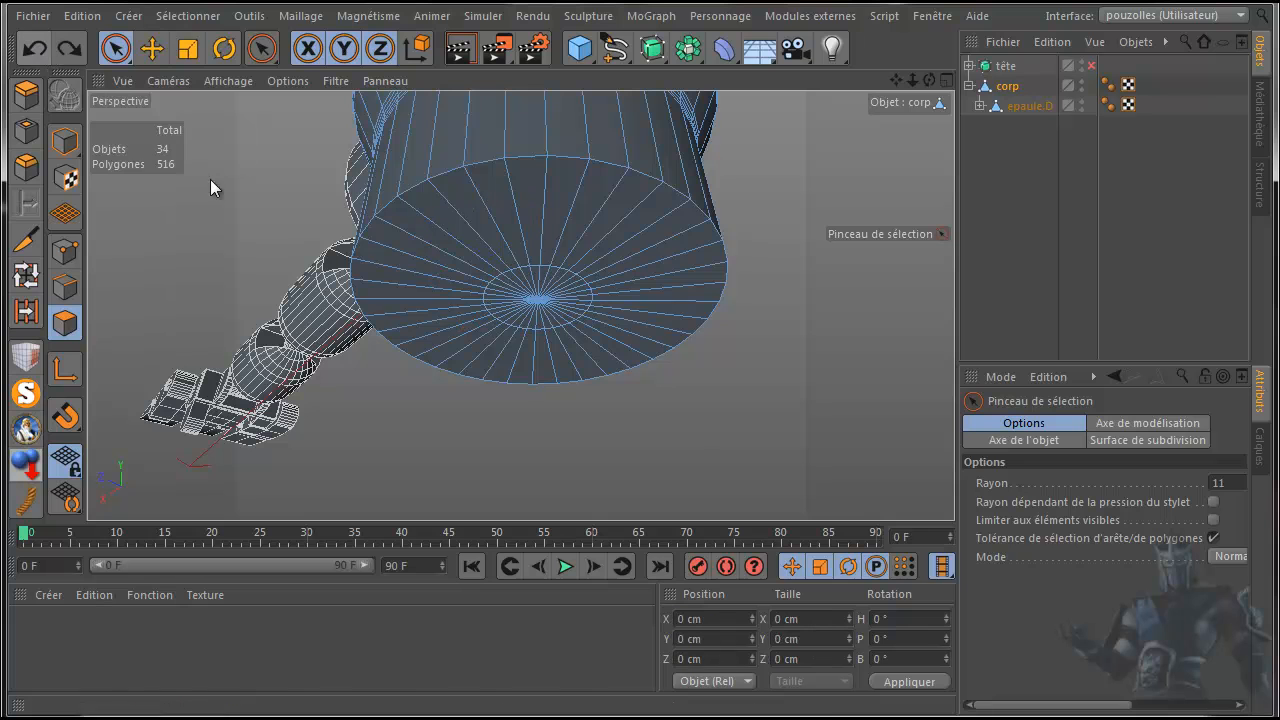
{"action": "left_click", "coordinate": [1213, 520]}
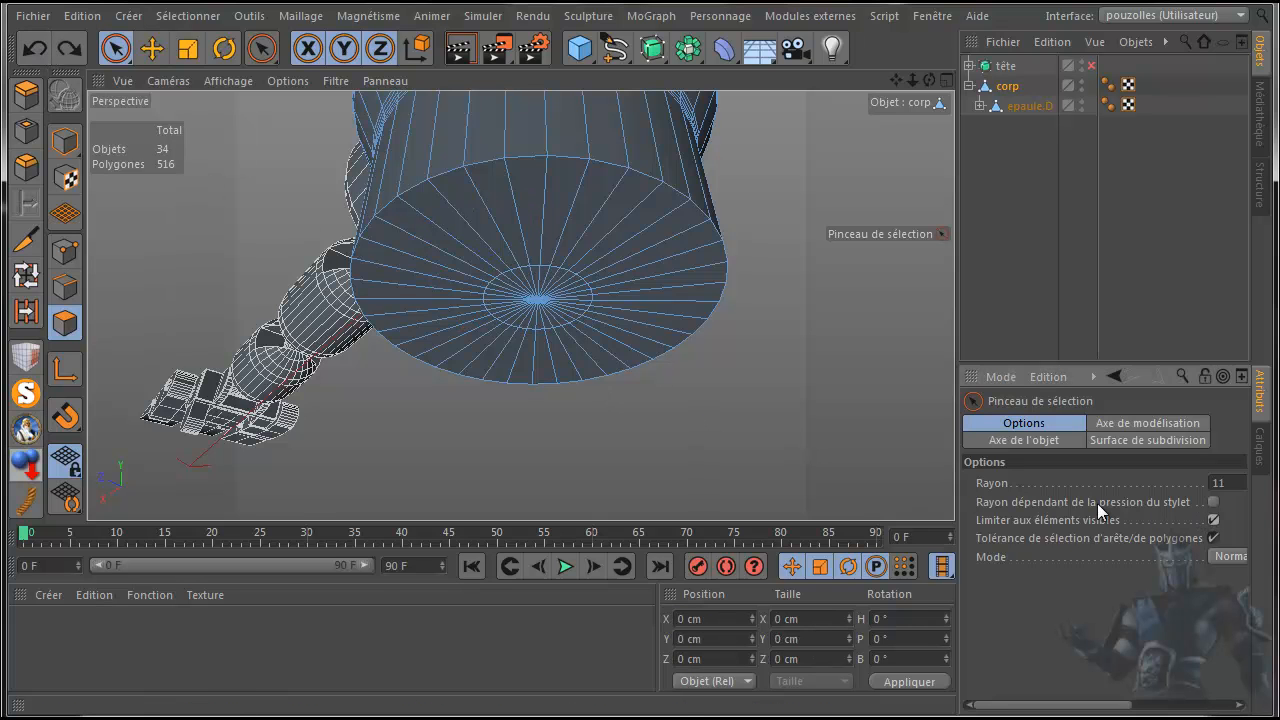
{"action": "left_click", "coordinate": [533, 306]}
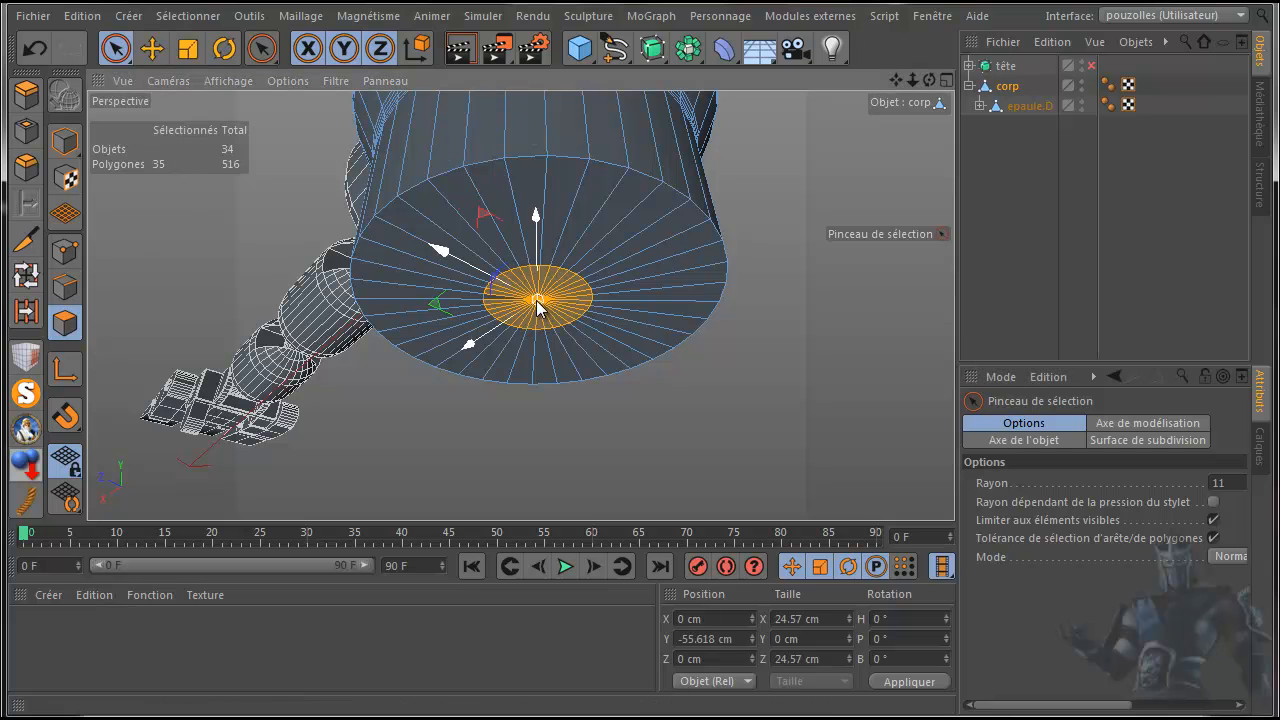
{"action": "left_click", "coordinate": [535, 302]}
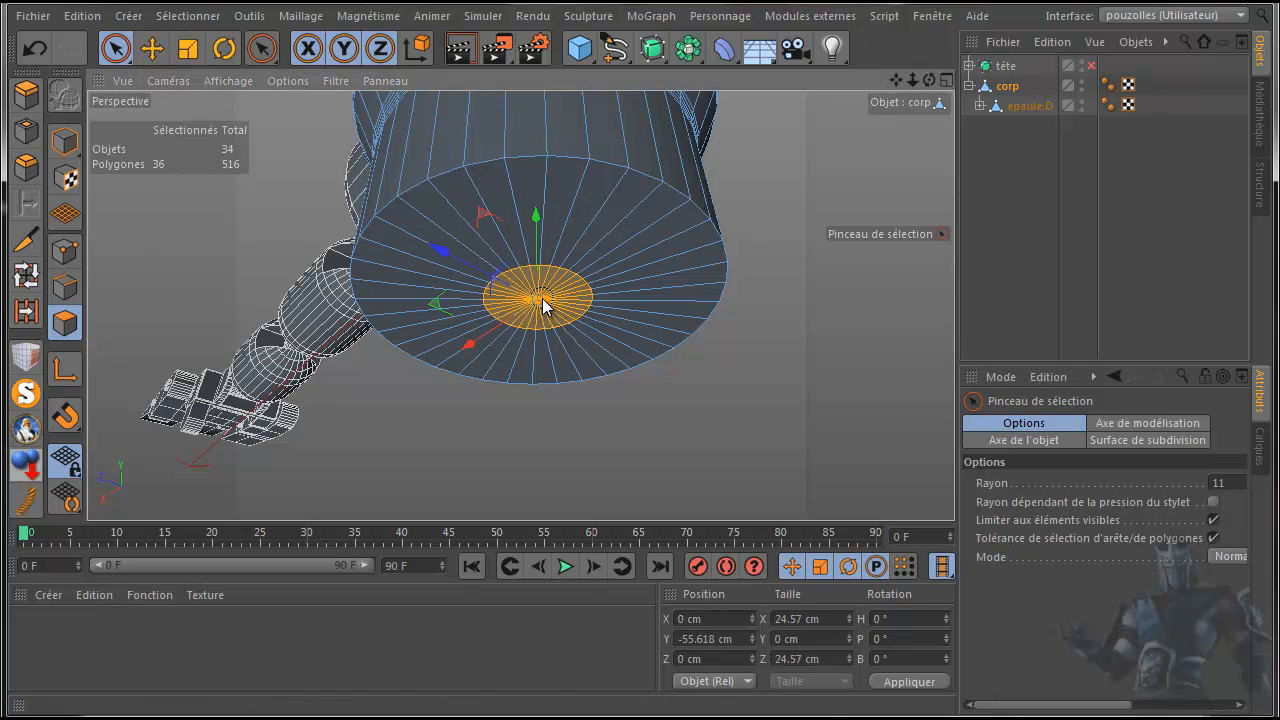
- Extrude the selected disc polygons downward by 21.6 cm to form the neck of the pelvis joint in the front reference
{"action": "middle_click", "coordinate": [463, 436]}
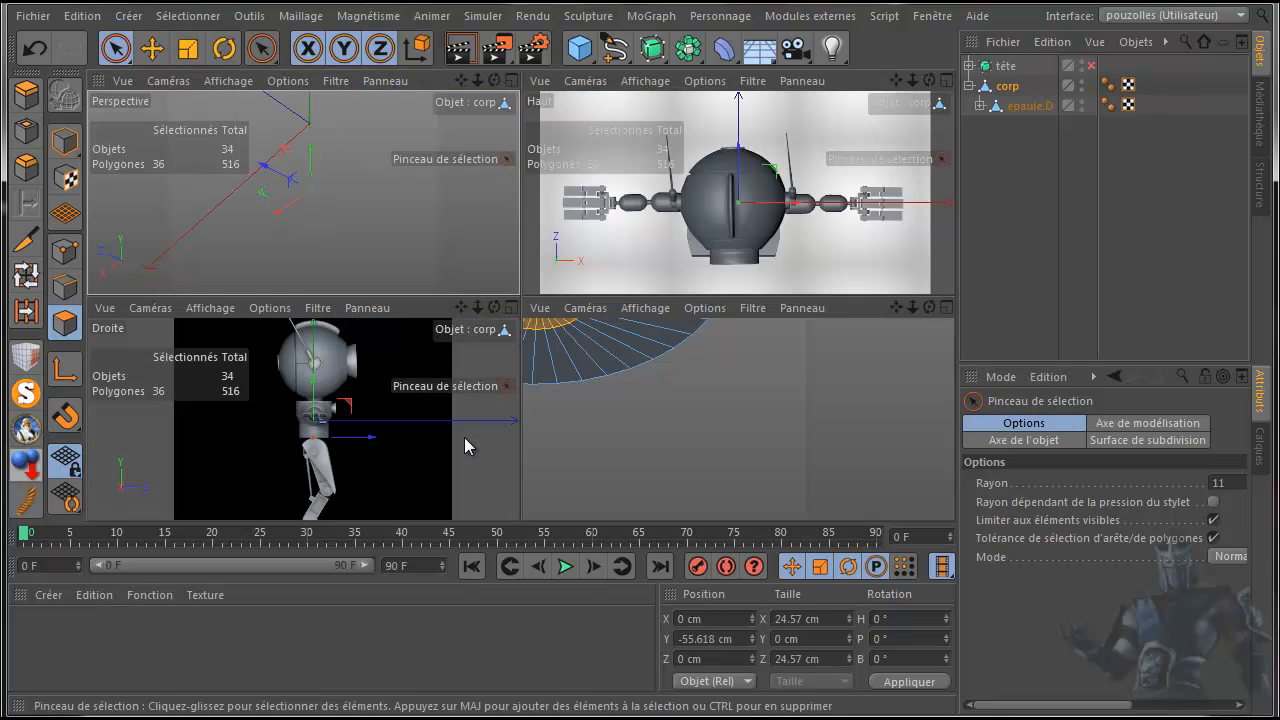
{"action": "middle_click", "coordinate": [565, 432]}
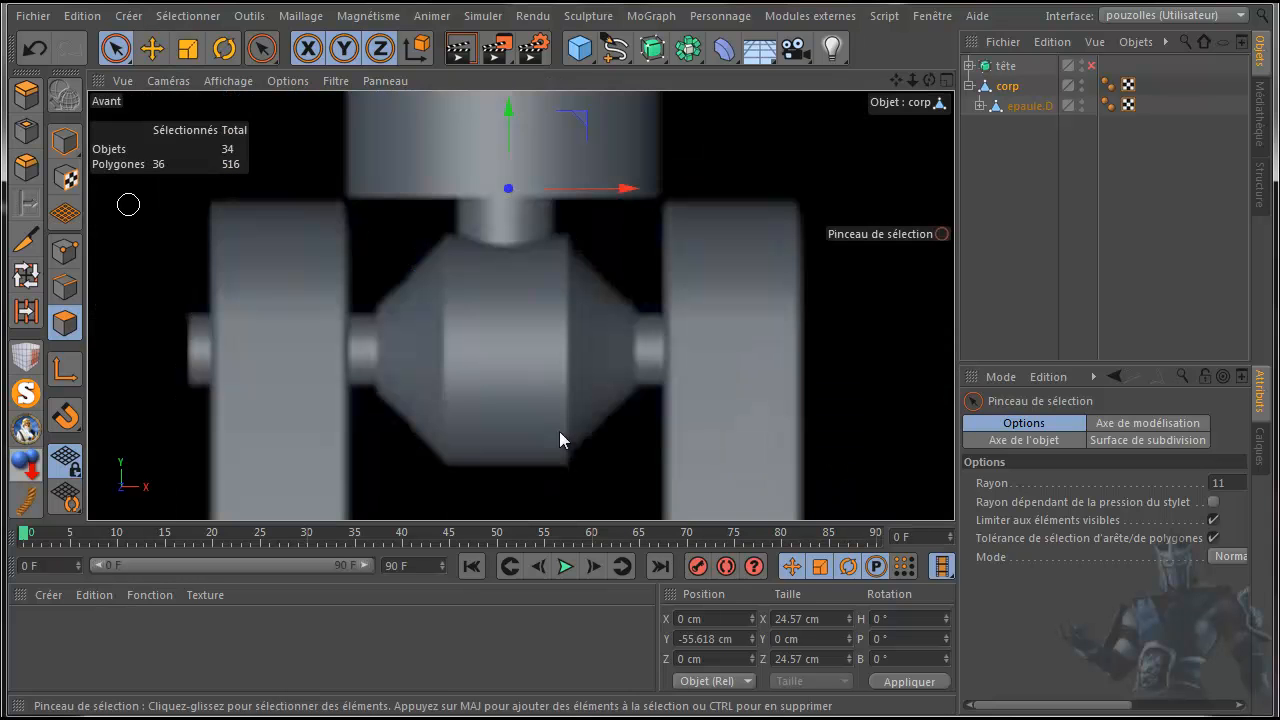
{"action": "left_click", "coordinate": [26, 93]}
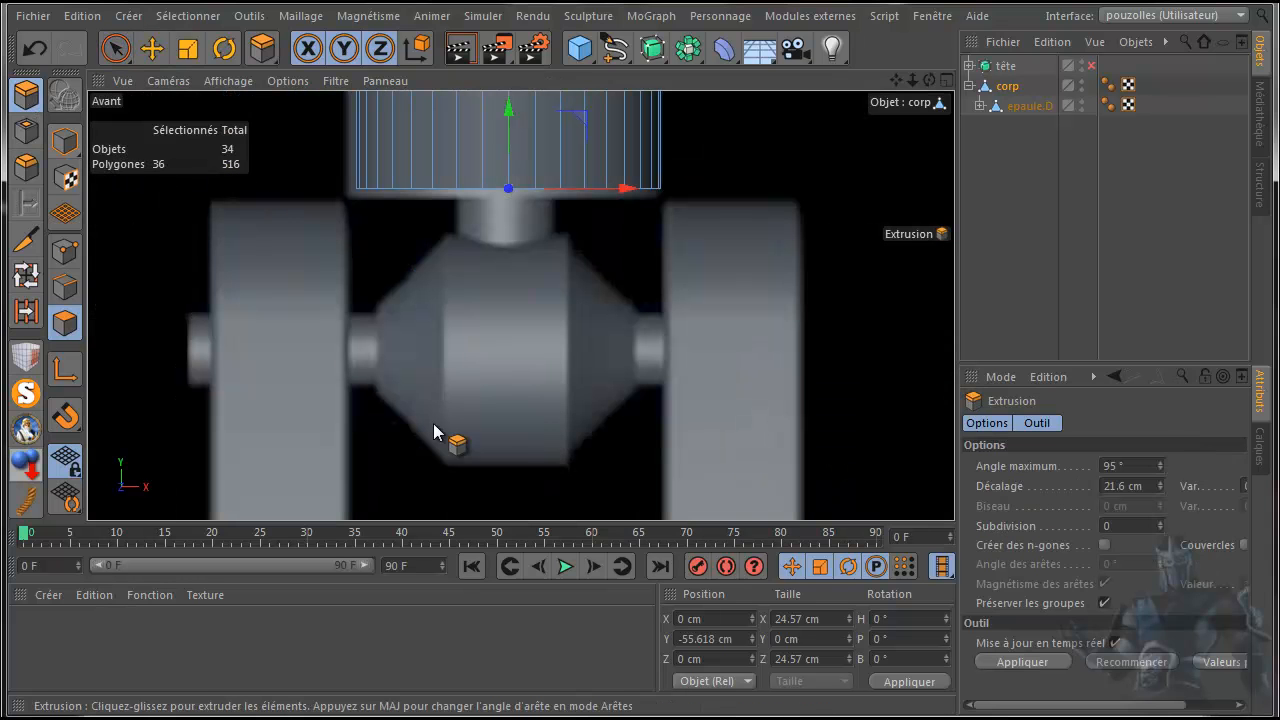
{"action": "left_click_drag", "start_coordinate": [626, 464], "coordinate": [842, 203]}
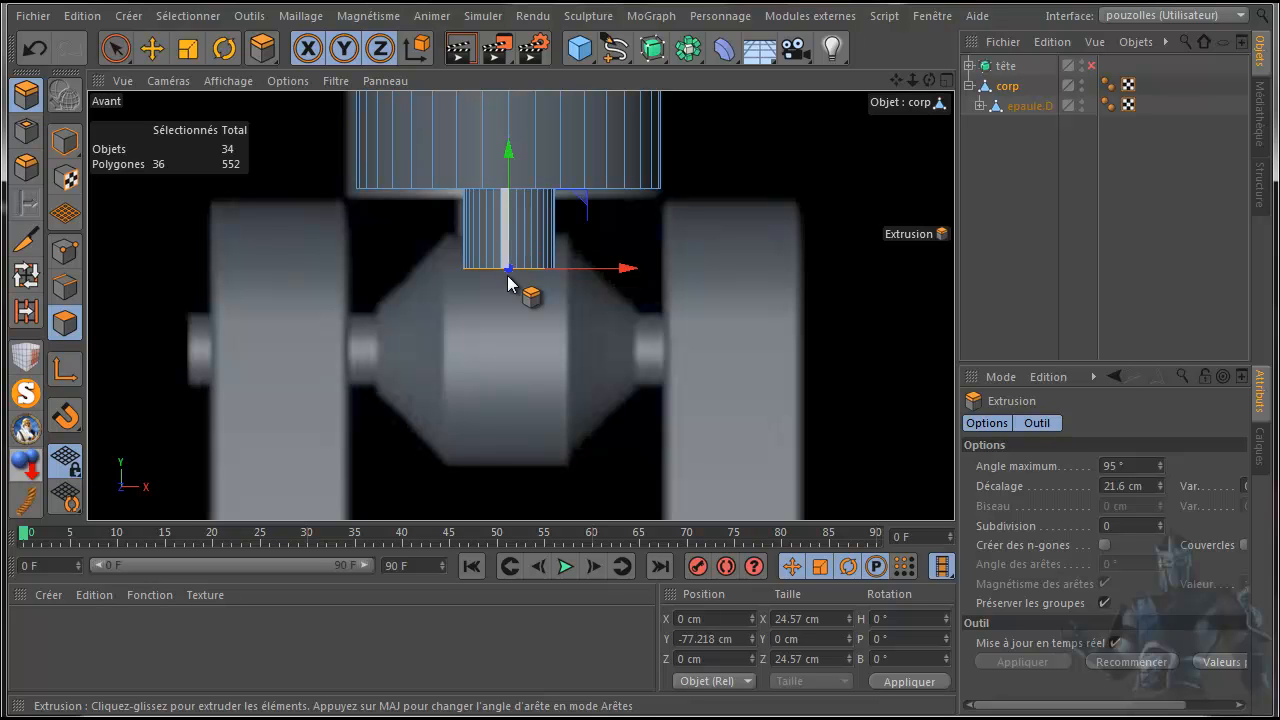
- Delete the polygons capping the neck's lower end and add a cylinder primitive oriented along -X
{"action": "key", "text": "Delete"}
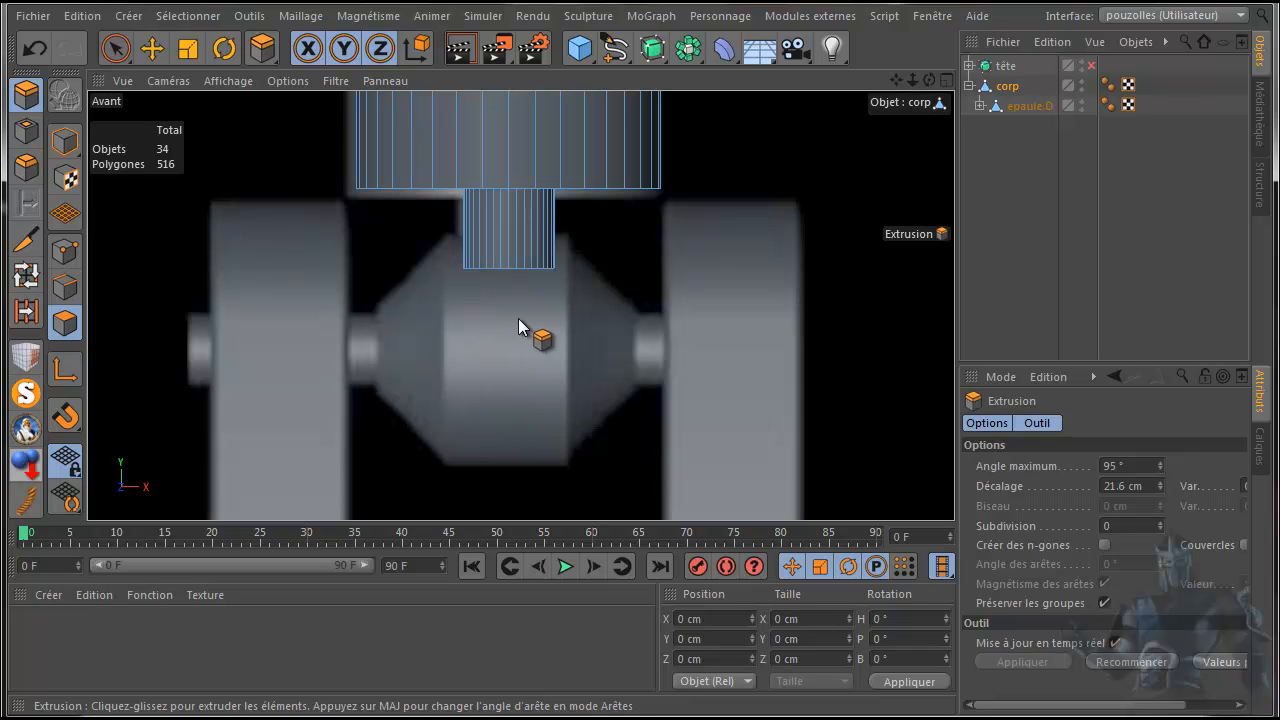
{"action": "left_click_drag", "start_coordinate": [592, 40], "coordinate": [1128, 84]}
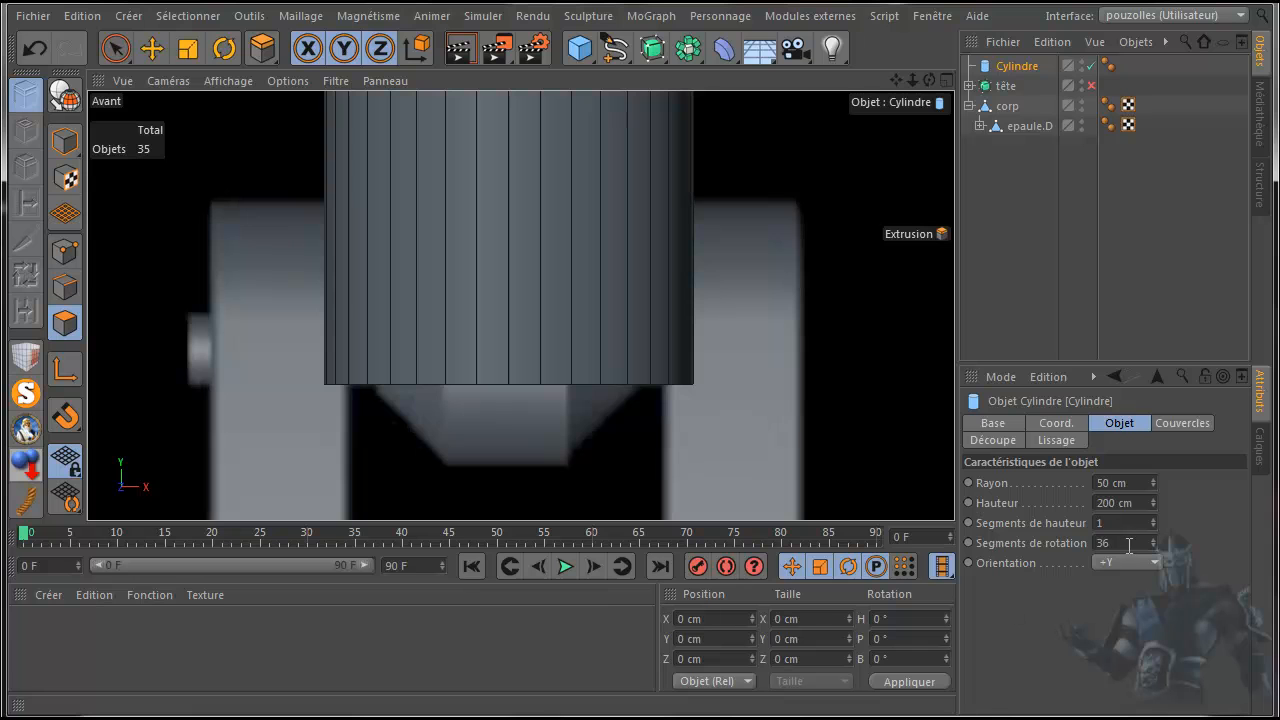
{"action": "left_click", "coordinate": [1118, 562]}
{"action": "left_click", "coordinate": [1115, 600]}
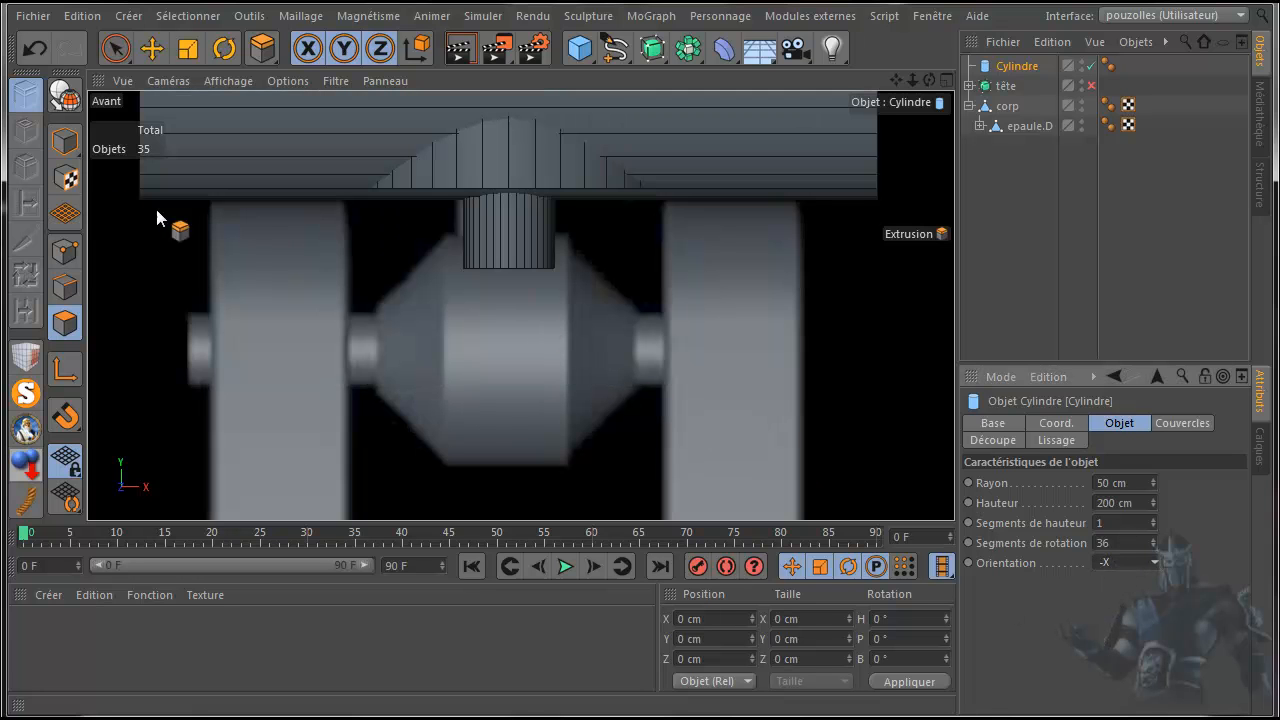
- Move the cylinder down to about Y -94.8 cm below the torso and reduce its radius to about 31.4 cm
{"action": "left_click", "coordinate": [152, 48]}
{"action": "left_click", "coordinate": [64, 140]}
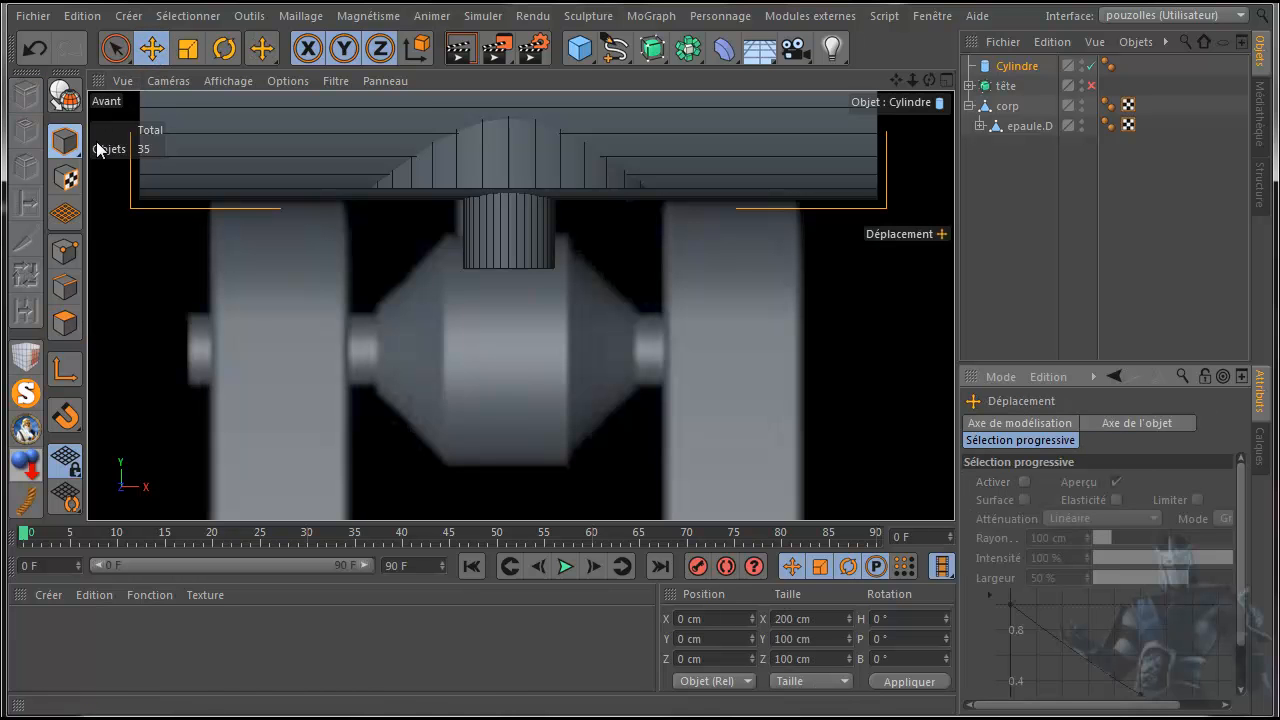
{"action": "left_click_drag", "start_coordinate": [897, 79], "coordinate": [900, 210]}
{"action": "left_click_drag", "start_coordinate": [515, 140], "coordinate": [517, 465]}
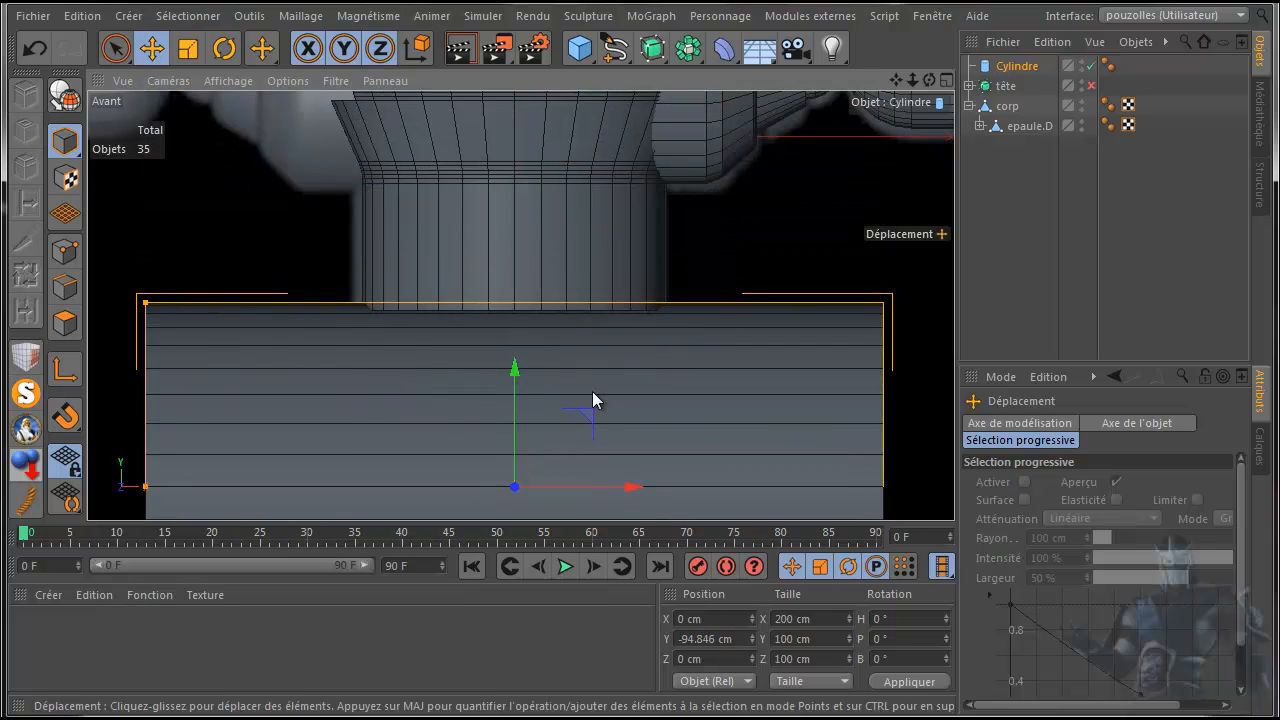
{"action": "left_click_drag", "start_coordinate": [896, 79], "coordinate": [903, 0]}
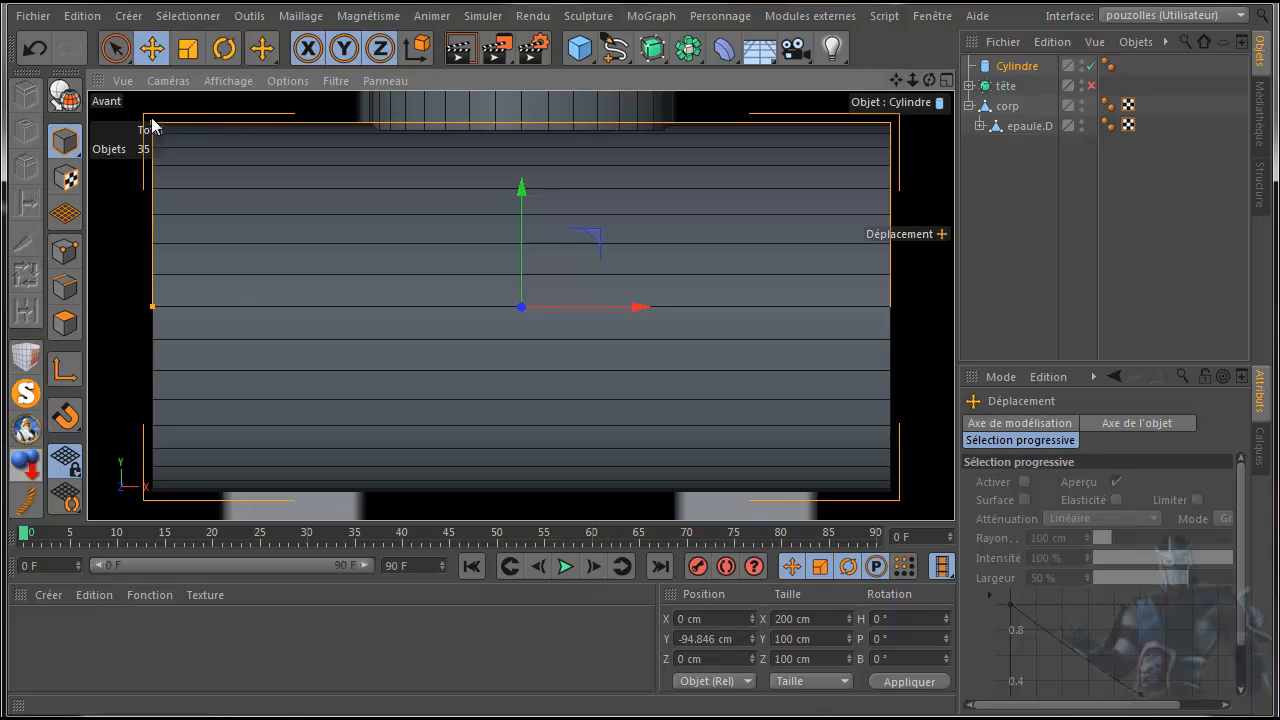
{"action": "left_click_drag", "start_coordinate": [156, 130], "coordinate": [185, 191]}
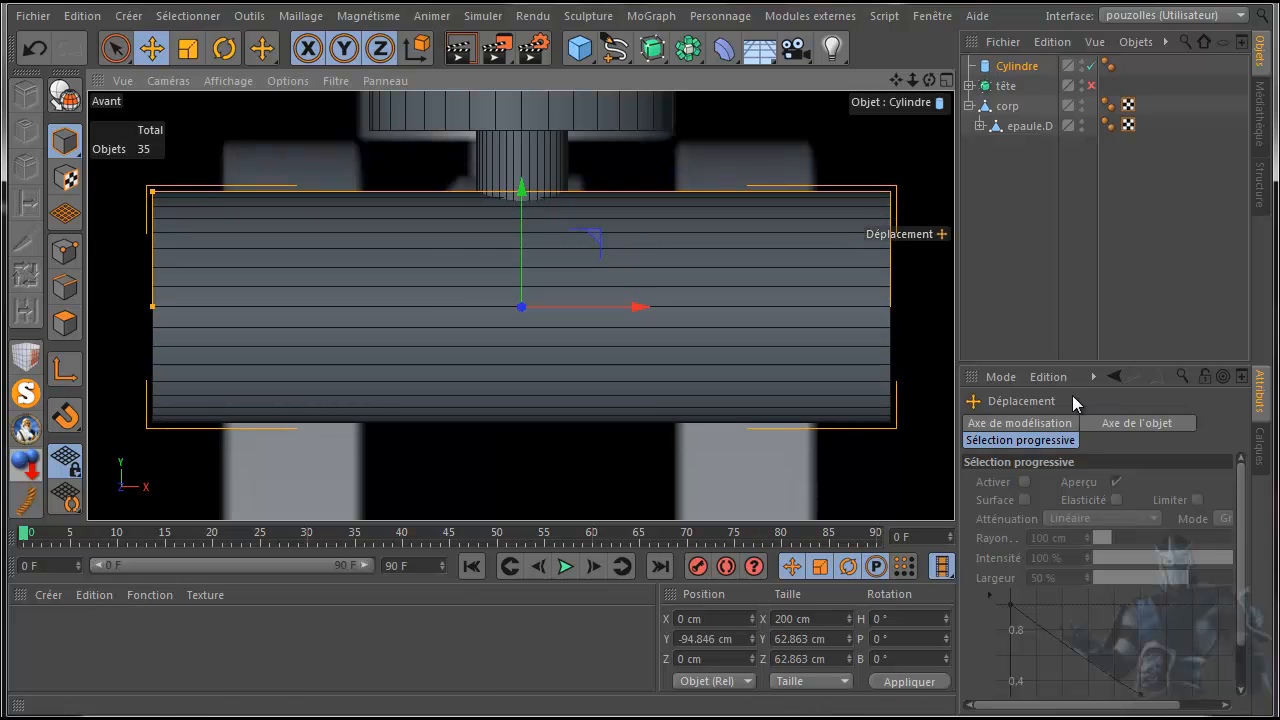
- Enable X-Ray on the cylinder and fit it to the pelvis reference at about Y -91 cm with a height of about 33.4 cm
{"action": "left_click", "coordinate": [1022, 68]}
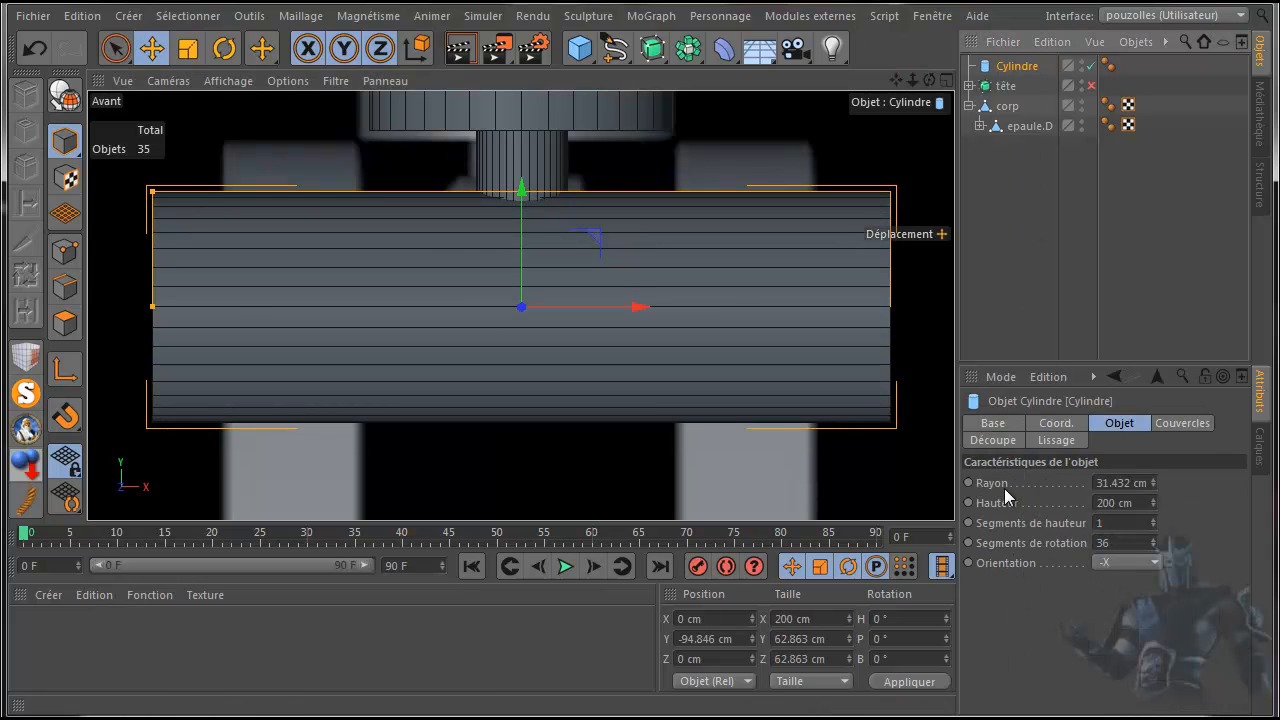
{"action": "left_click", "coordinate": [1001, 429]}
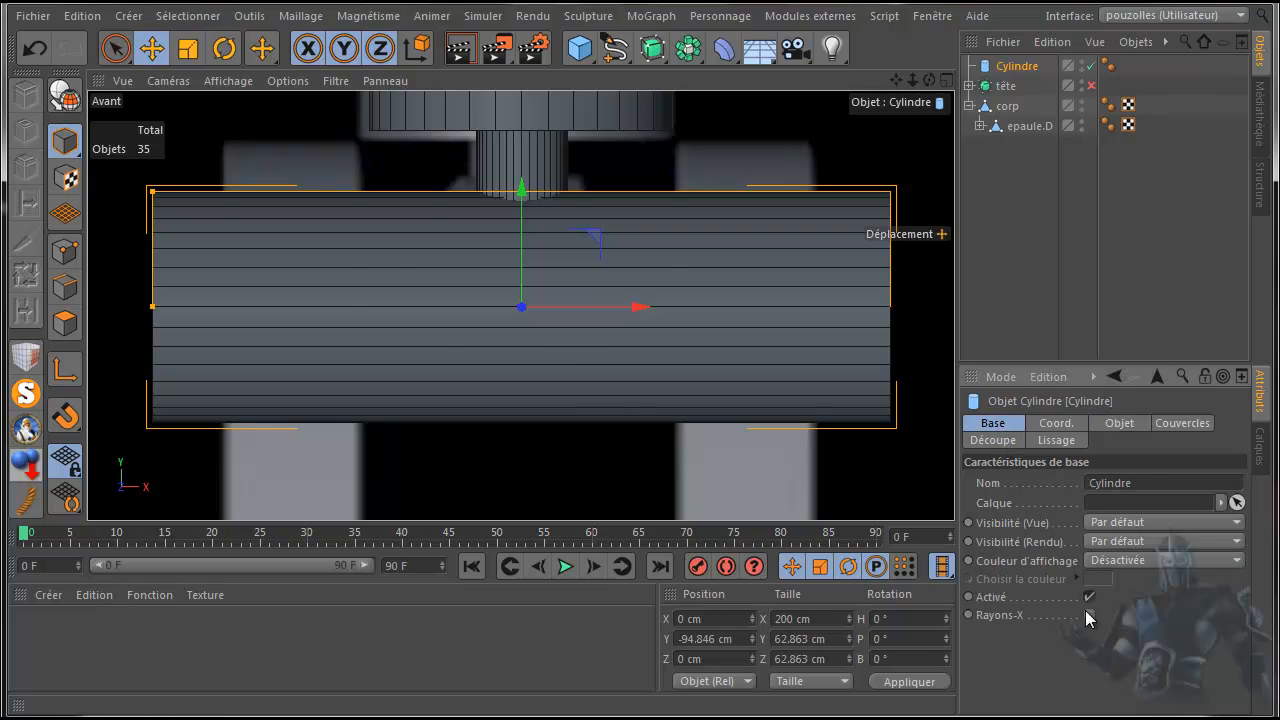
{"action": "left_click", "coordinate": [1089, 615]}
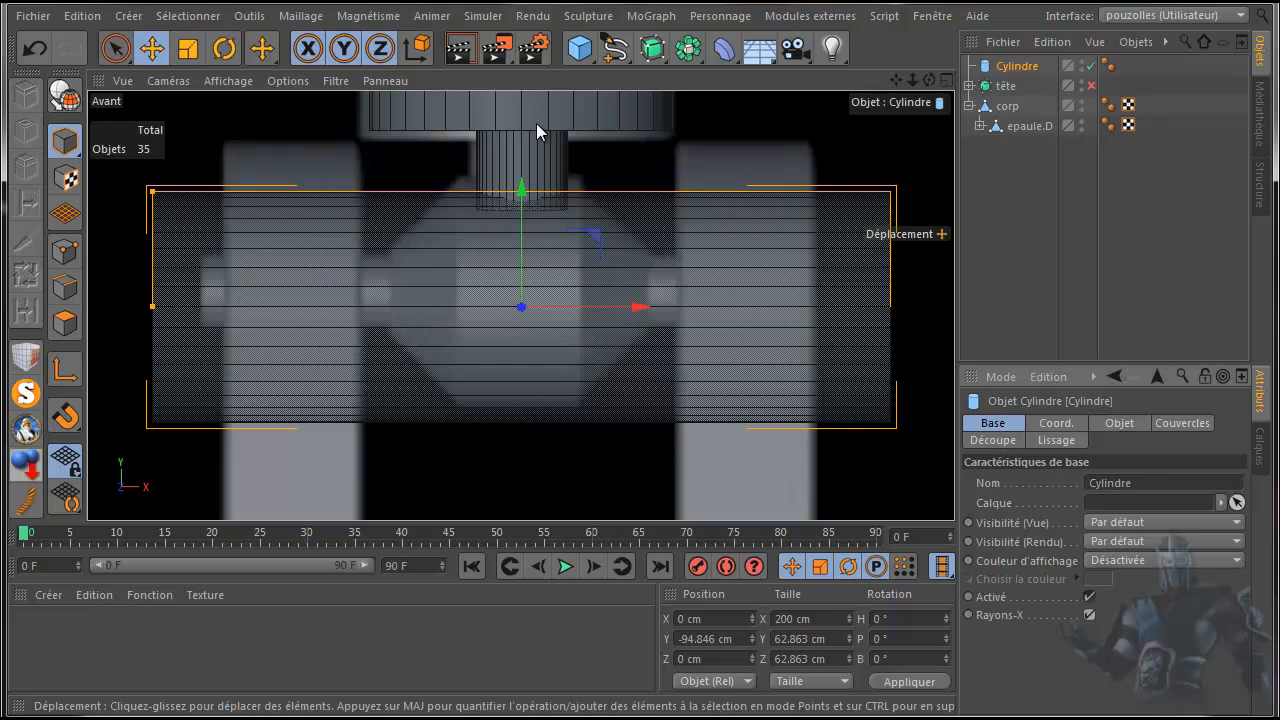
{"action": "left_click_drag", "start_coordinate": [519, 193], "coordinate": [523, 186]}
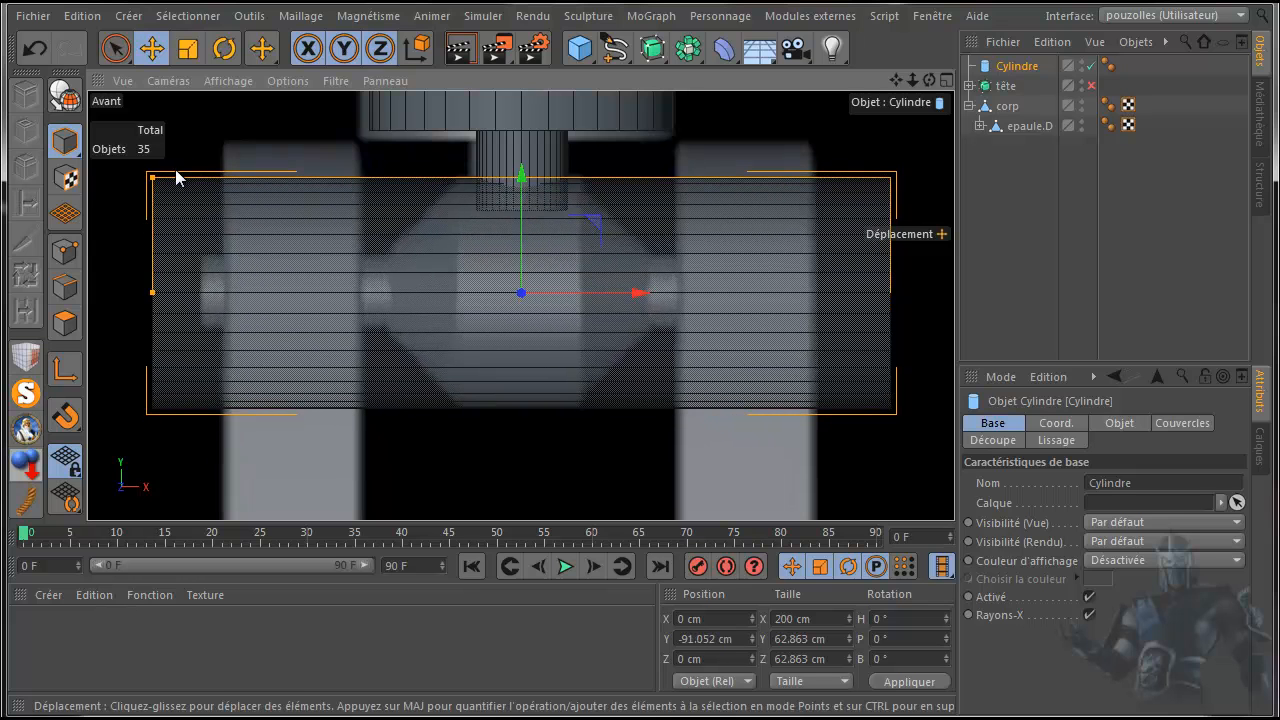
{"action": "left_click_drag", "start_coordinate": [152, 293], "coordinate": [460, 307]}
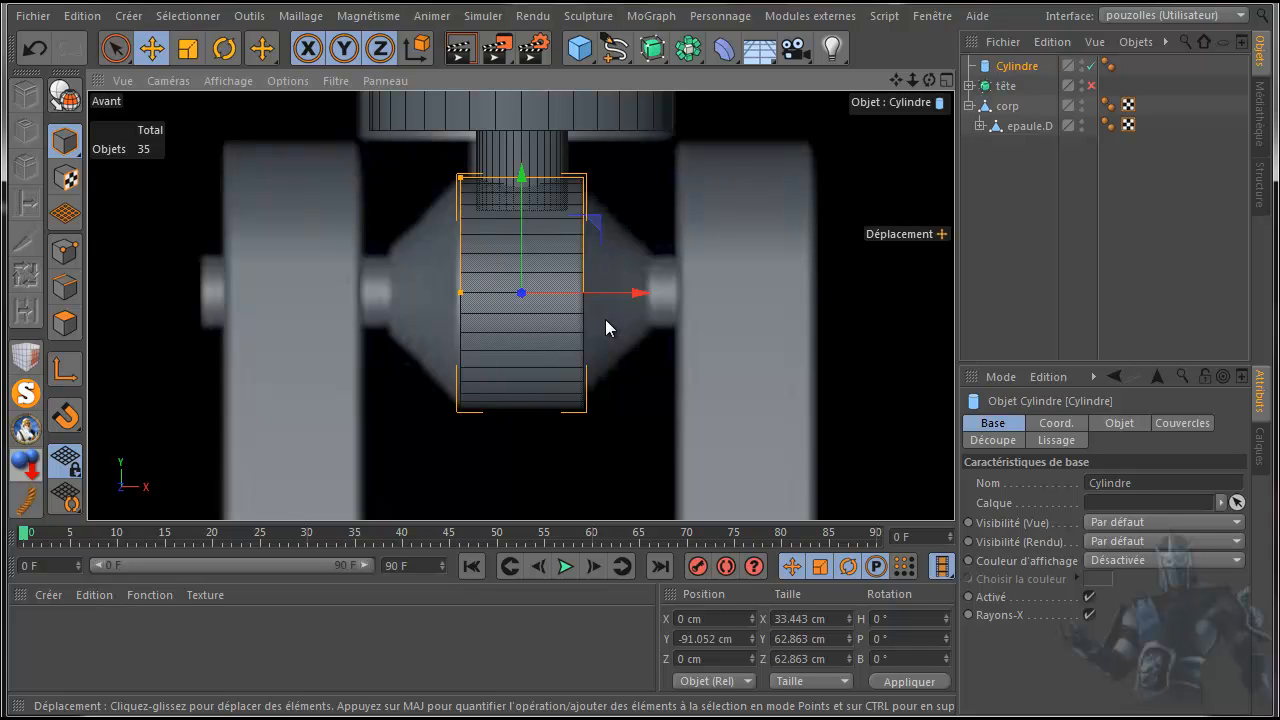
- Make the cylinder editable and select all polygons of both end caps with Live Selection in Polygon mode
{"action": "middle_click", "coordinate": [180, 200]}
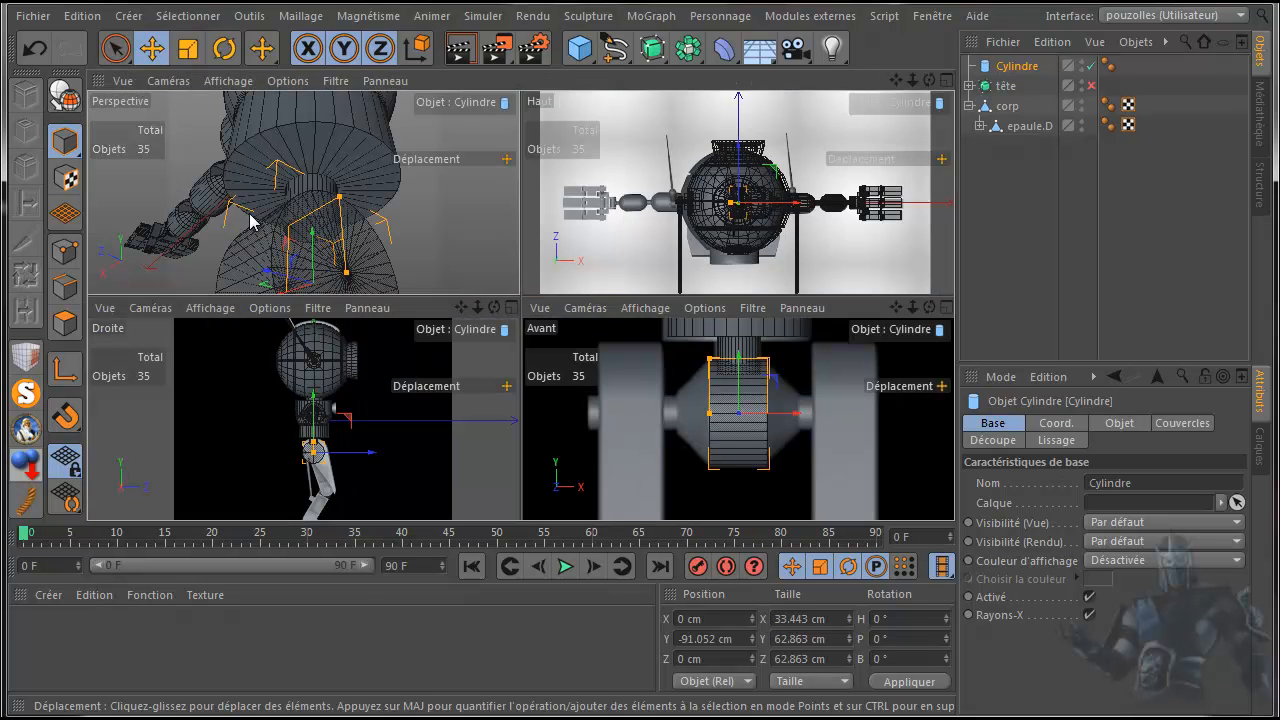
{"action": "middle_click", "coordinate": [258, 222]}
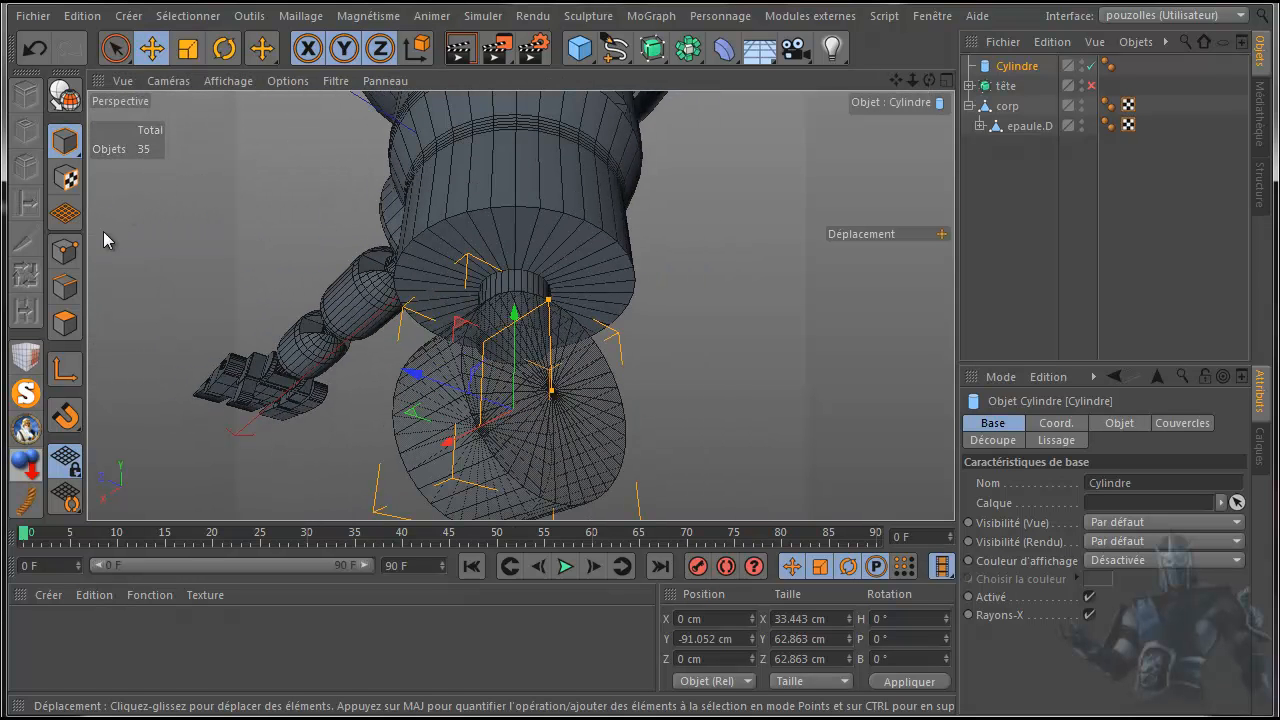
{"action": "left_click", "coordinate": [65, 322]}
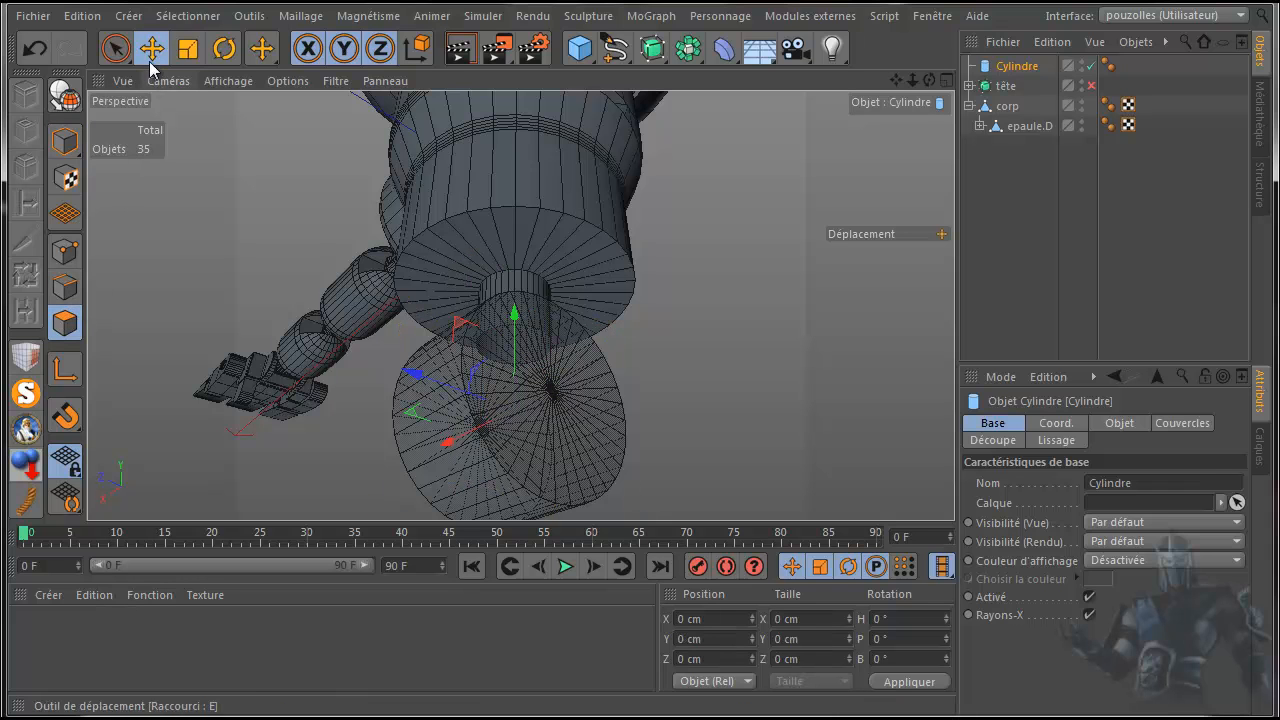
{"action": "left_click", "coordinate": [115, 48]}
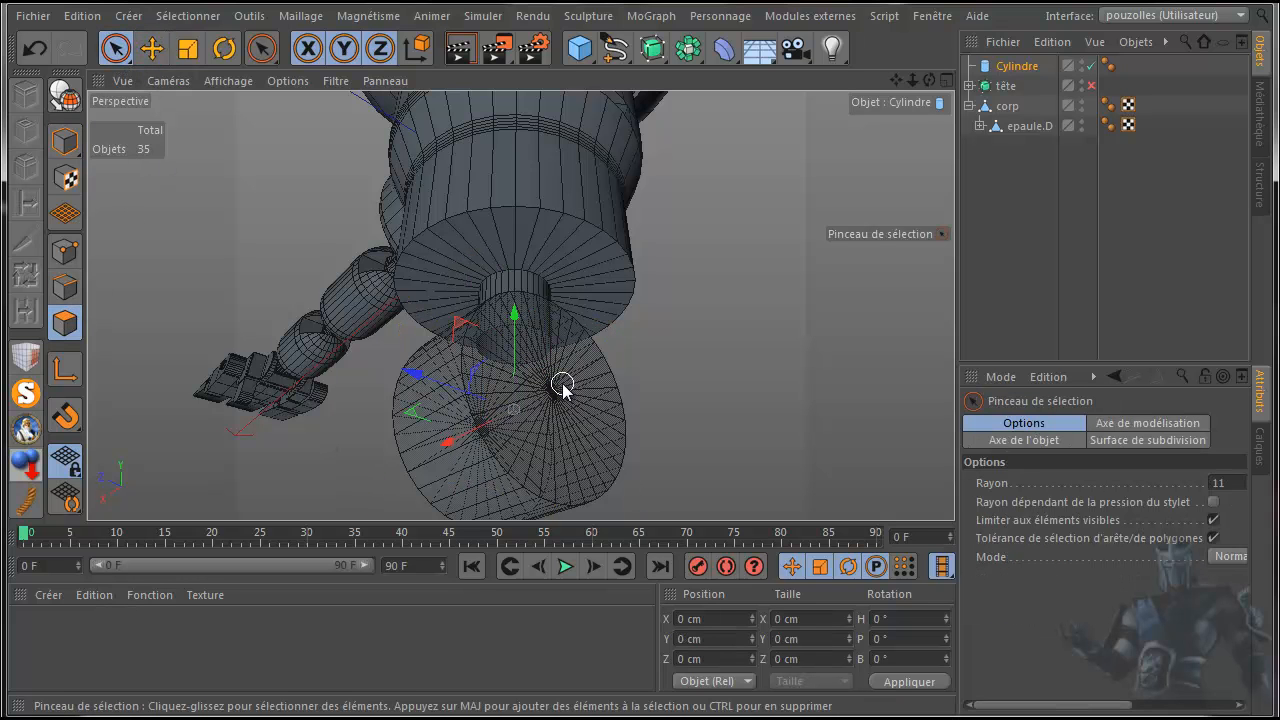
{"action": "left_click", "coordinate": [26, 94]}
{"action": "mouse_move", "coordinate": [522, 300]}
{"action": "left_mouse_down"}
{"action": "mouse_move", "coordinate": [553, 377]}
{"action": "mouse_move", "coordinate": [543, 409]}
{"action": "mouse_move", "coordinate": [565, 385]}
{"action": "left_mouse_up"}
{"action": "left_click_drag", "start_coordinate": [929, 80], "coordinate": [1270, 82]}
{"action": "mouse_move", "coordinate": [443, 337]}
{"action": "left_mouse_down"}
{"action": "mouse_move", "coordinate": [391, 334]}
{"action": "mouse_move", "coordinate": [400, 368]}
{"action": "mouse_move", "coordinate": [409, 343]}
{"action": "left_mouse_up"}
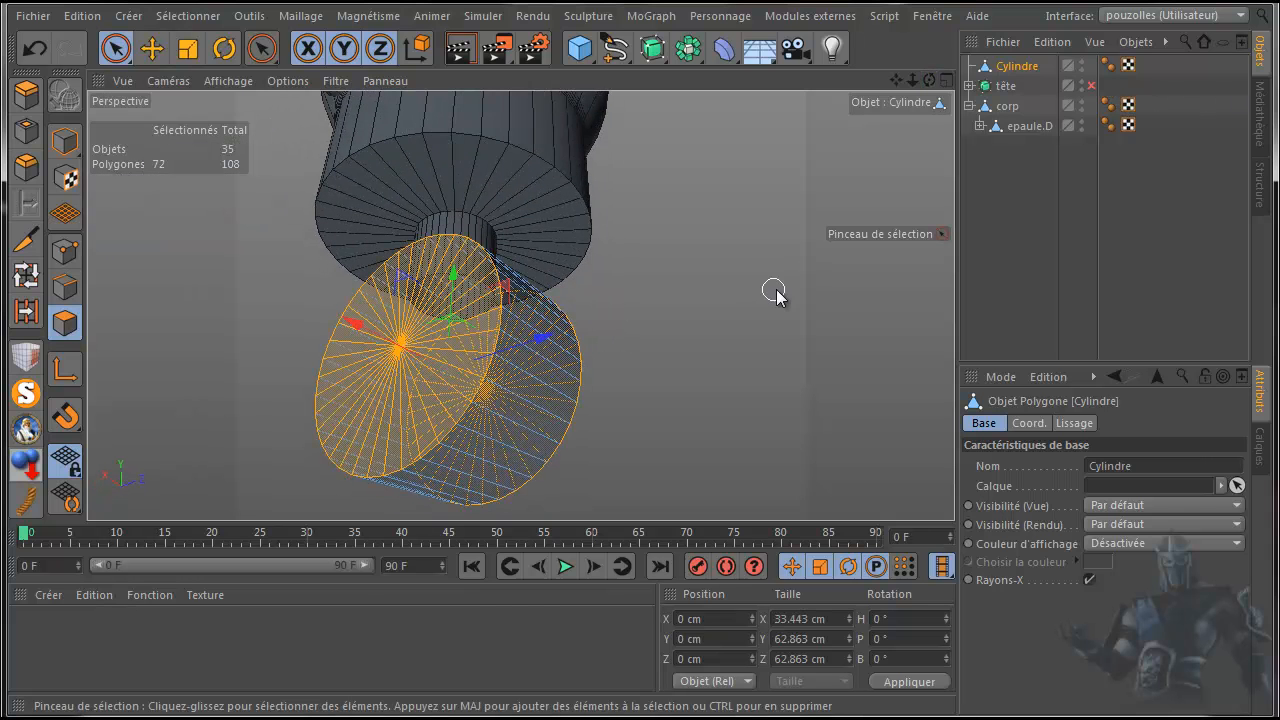
- Extrude both selected end caps outward by 18.3 cm to the pelvis outline in the front reference
{"action": "middle_click", "coordinate": [713, 320]}
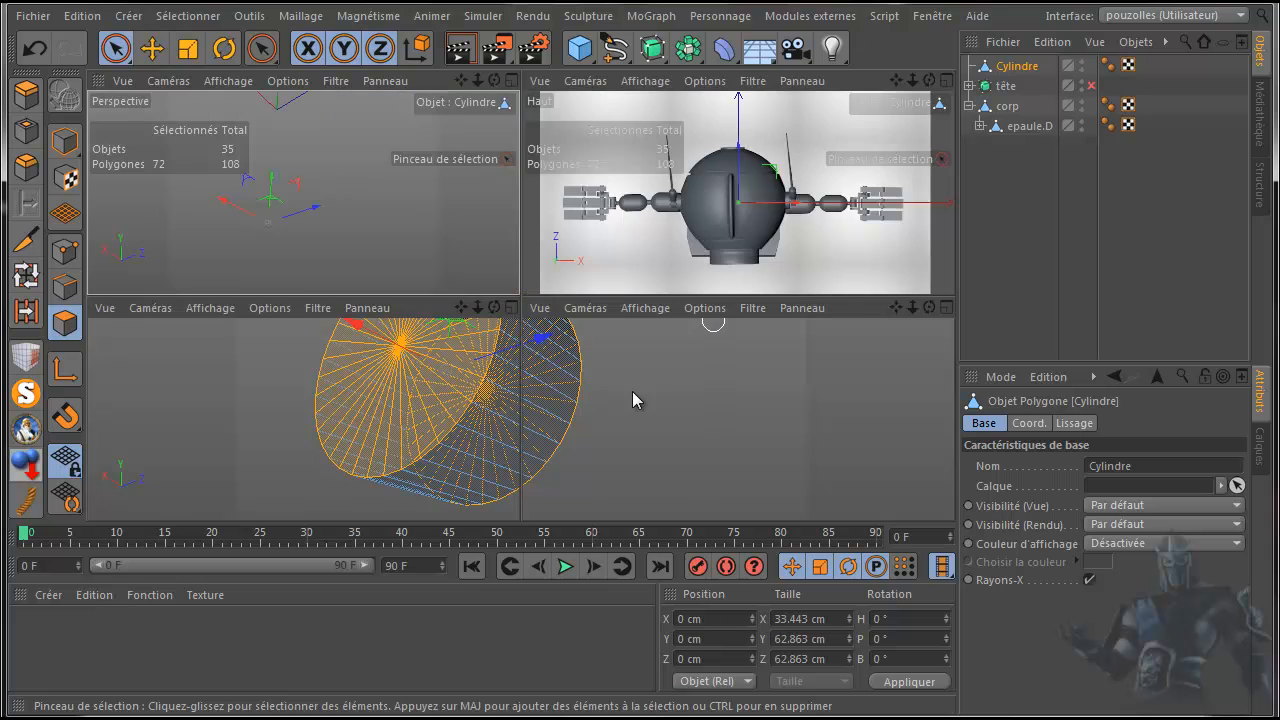
{"action": "middle_click", "coordinate": [622, 424]}
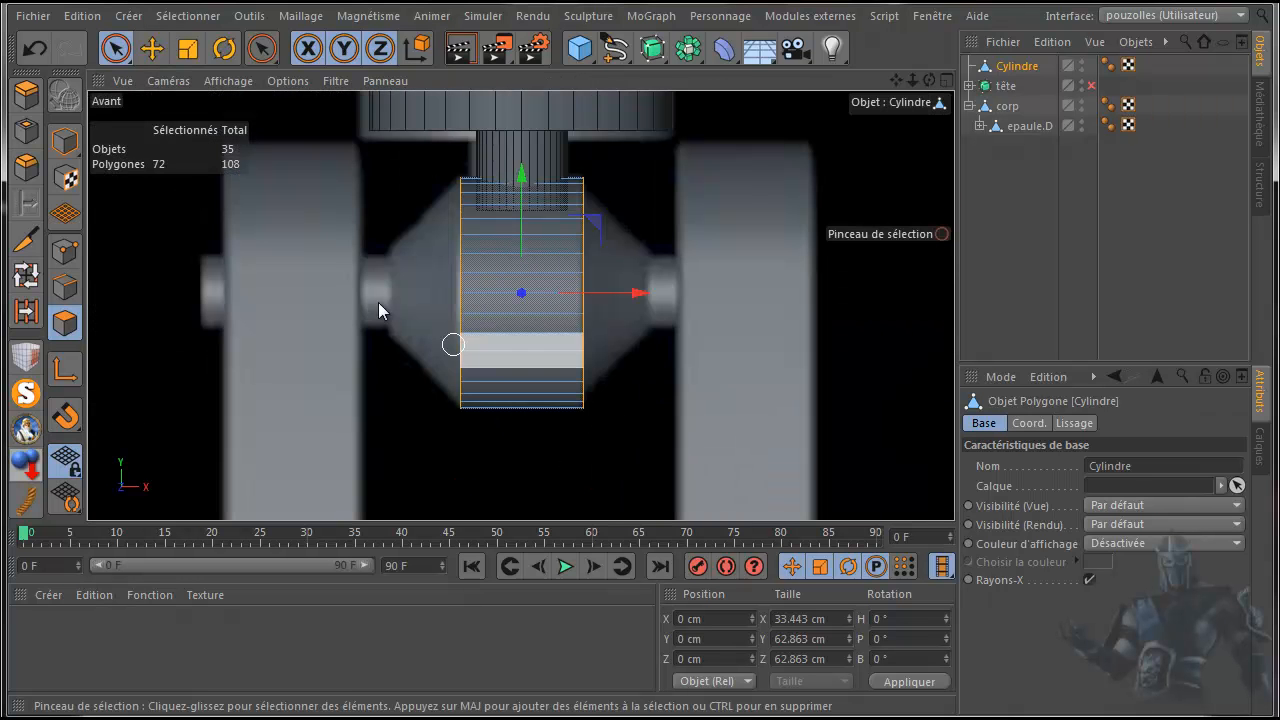
{"action": "key", "text": "d"}
{"action": "left_click_drag", "start_coordinate": [645, 465], "coordinate": [827, 432]}
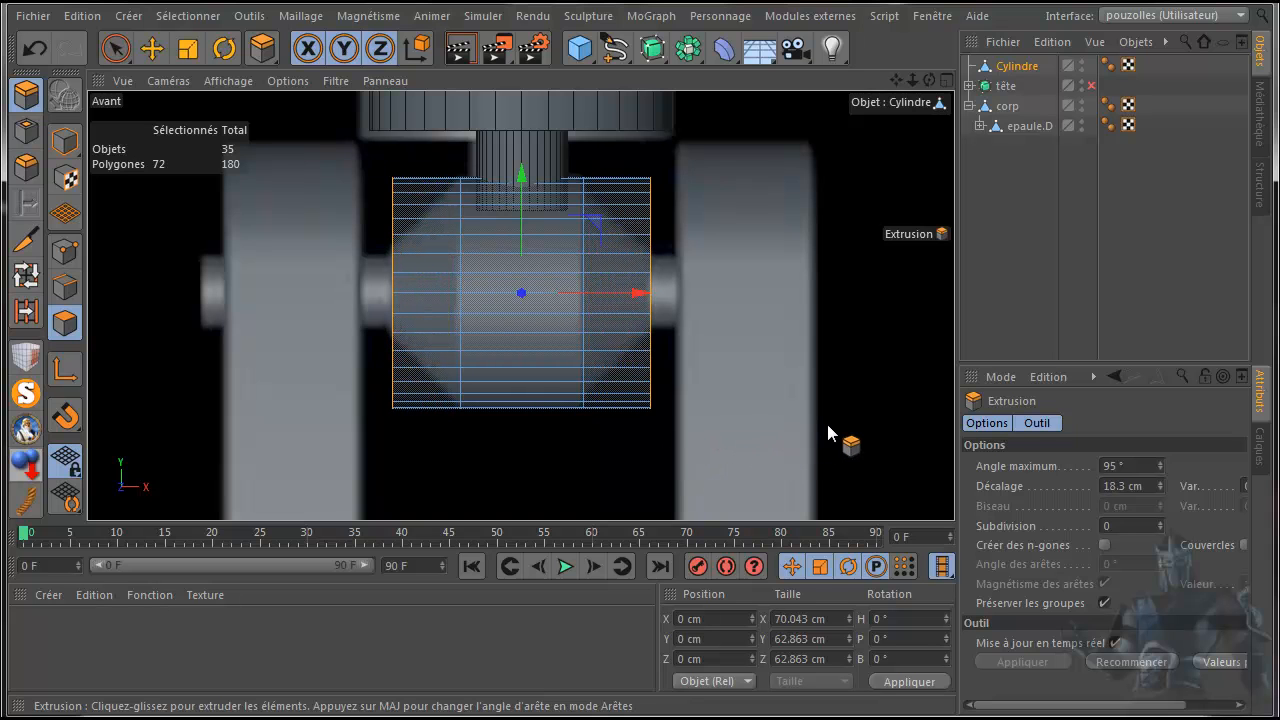
- Try to taper the extruded caps by scaling them uniformly and shifting them along X, and undo these changes
{"action": "left_click", "coordinate": [189, 51]}
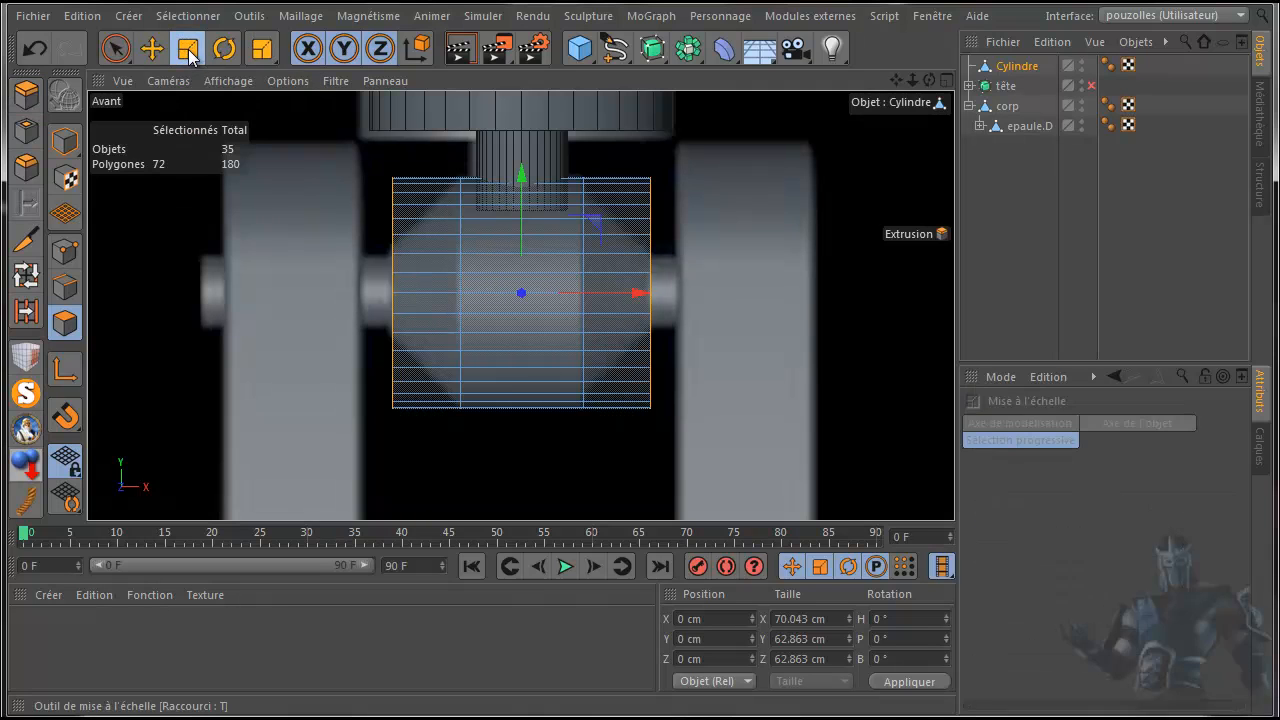
{"action": "left_click_drag", "start_coordinate": [723, 383], "coordinate": [517, 509]}
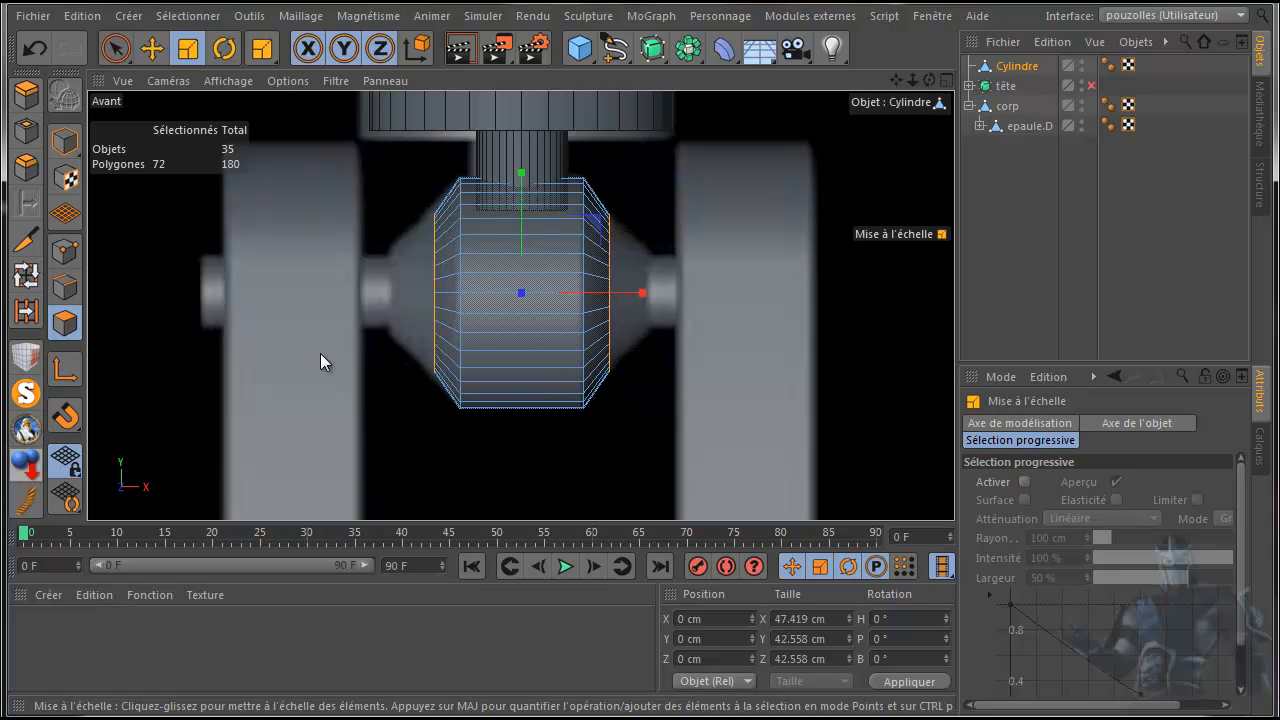
{"action": "left_click", "coordinate": [152, 50]}
{"action": "left_click_drag", "start_coordinate": [639, 295], "coordinate": [673, 294]}
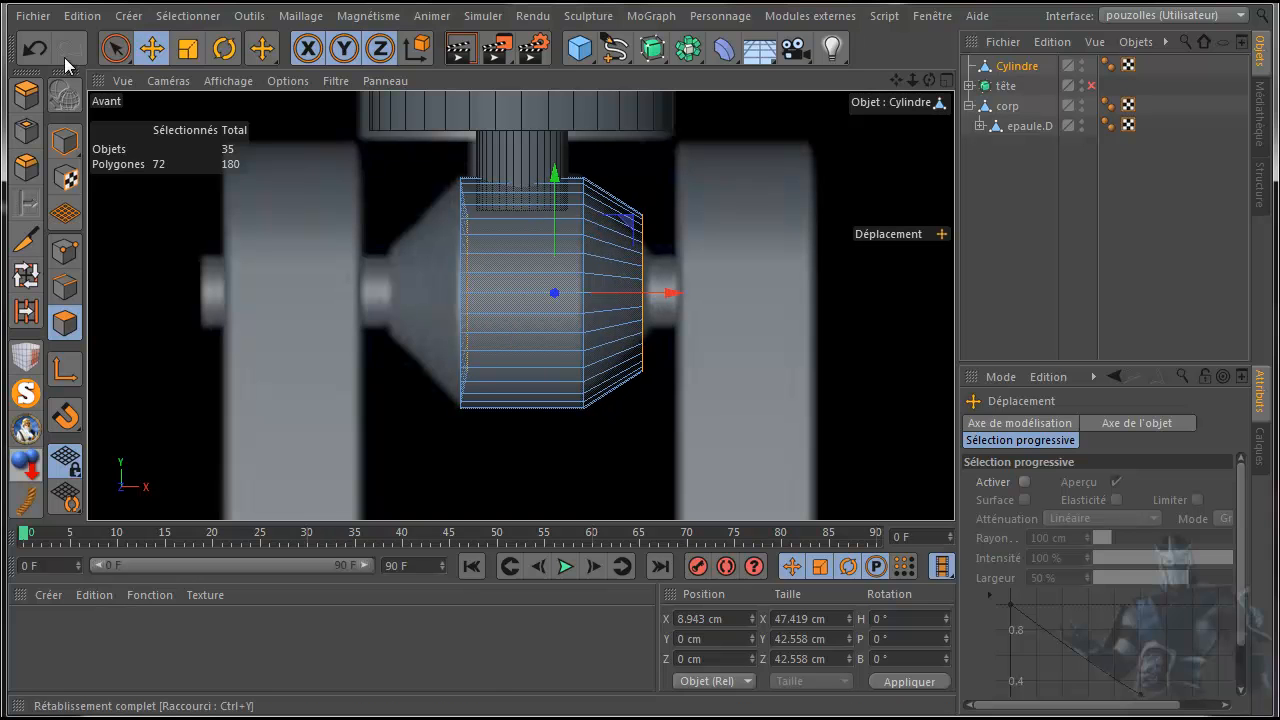
{"action": "left_click", "coordinate": [34, 49]}
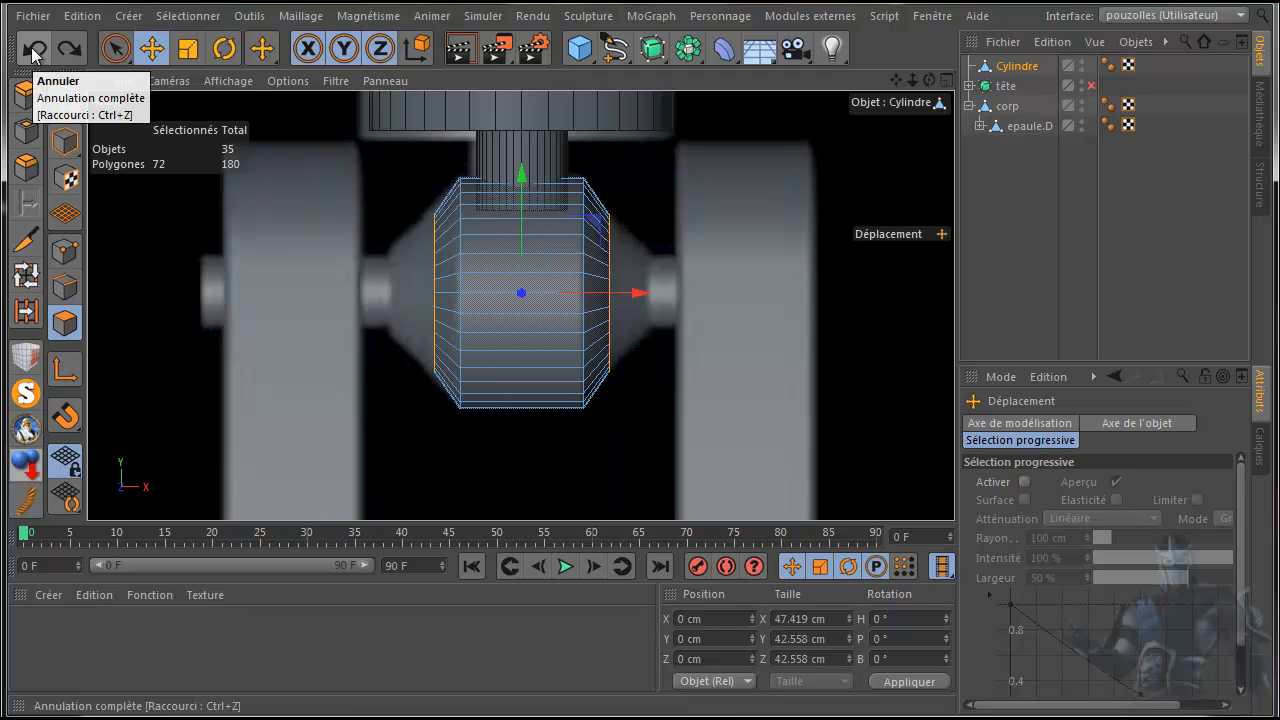
{"action": "left_click", "coordinate": [32, 52]}
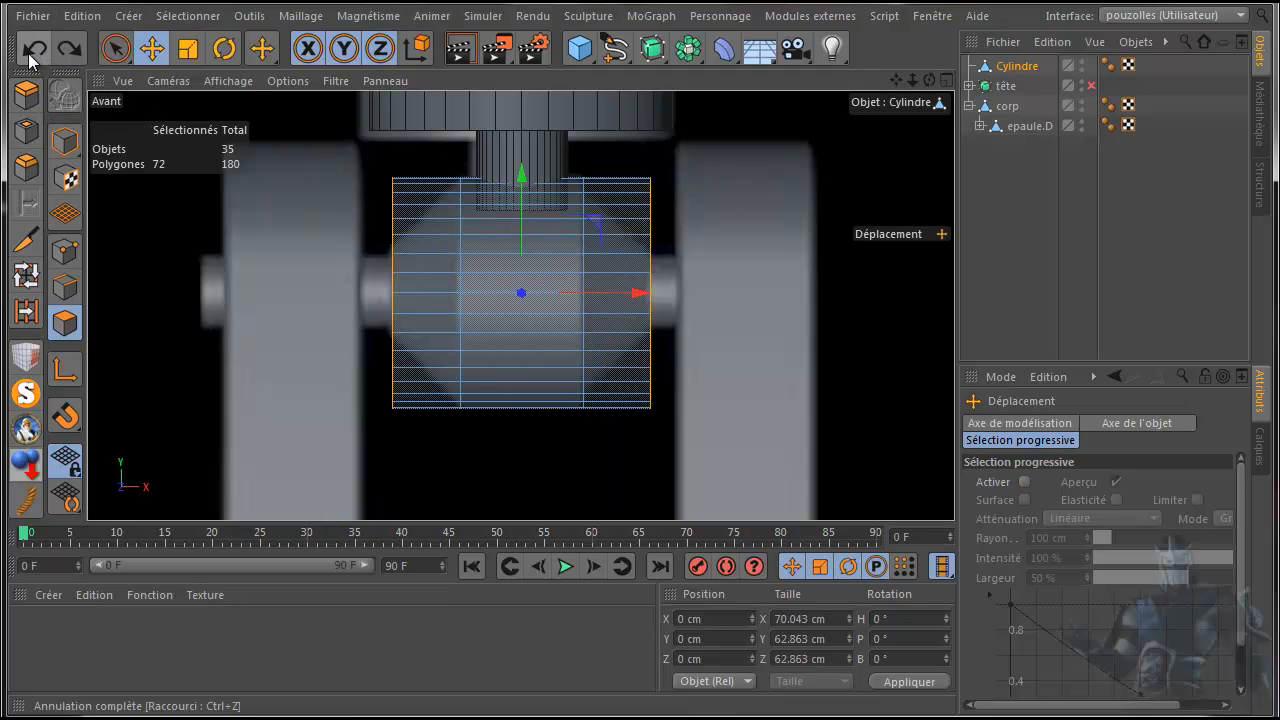
{"action": "left_click", "coordinate": [344, 50]}
{"action": "left_click_drag", "start_coordinate": [726, 277], "coordinate": [690, 324]}
{"action": "left_click", "coordinate": [35, 48]}
- Lock the X axis and scale the extruded caps to about 23.2 cm in Y and Z to form the cones
{"action": "left_click", "coordinate": [187, 48]}
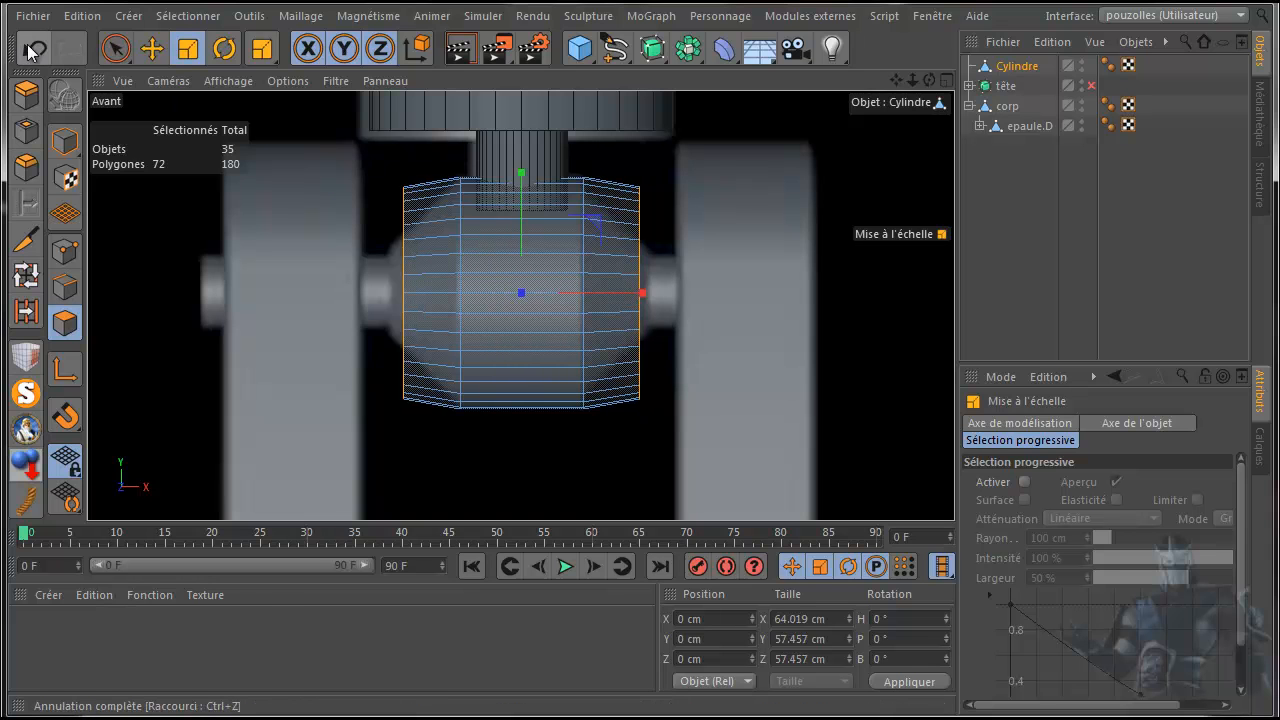
{"action": "left_click", "coordinate": [35, 48]}
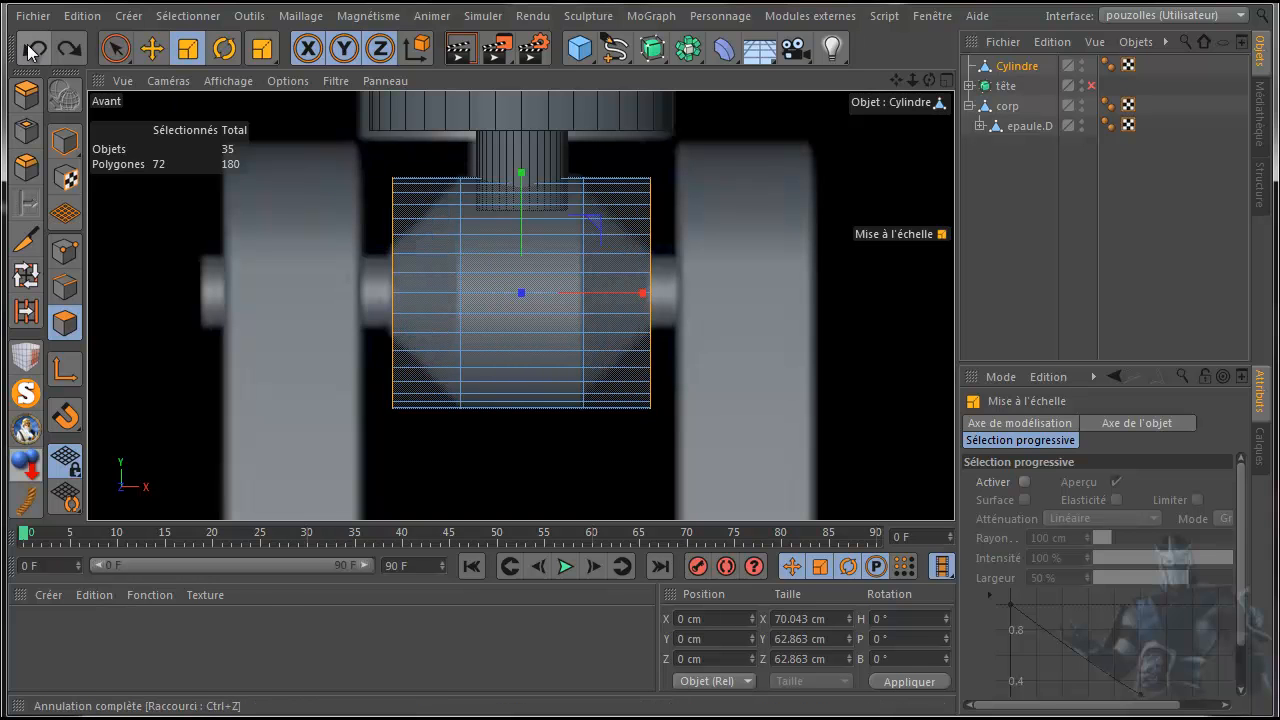
{"action": "left_click", "coordinate": [308, 48]}
{"action": "left_click_drag", "start_coordinate": [756, 296], "coordinate": [308, 488]}
- Turn off X-Ray for the cylinder and inspect the tapered pelvis joint in the perspective view
{"action": "middle_click", "coordinate": [146, 245]}
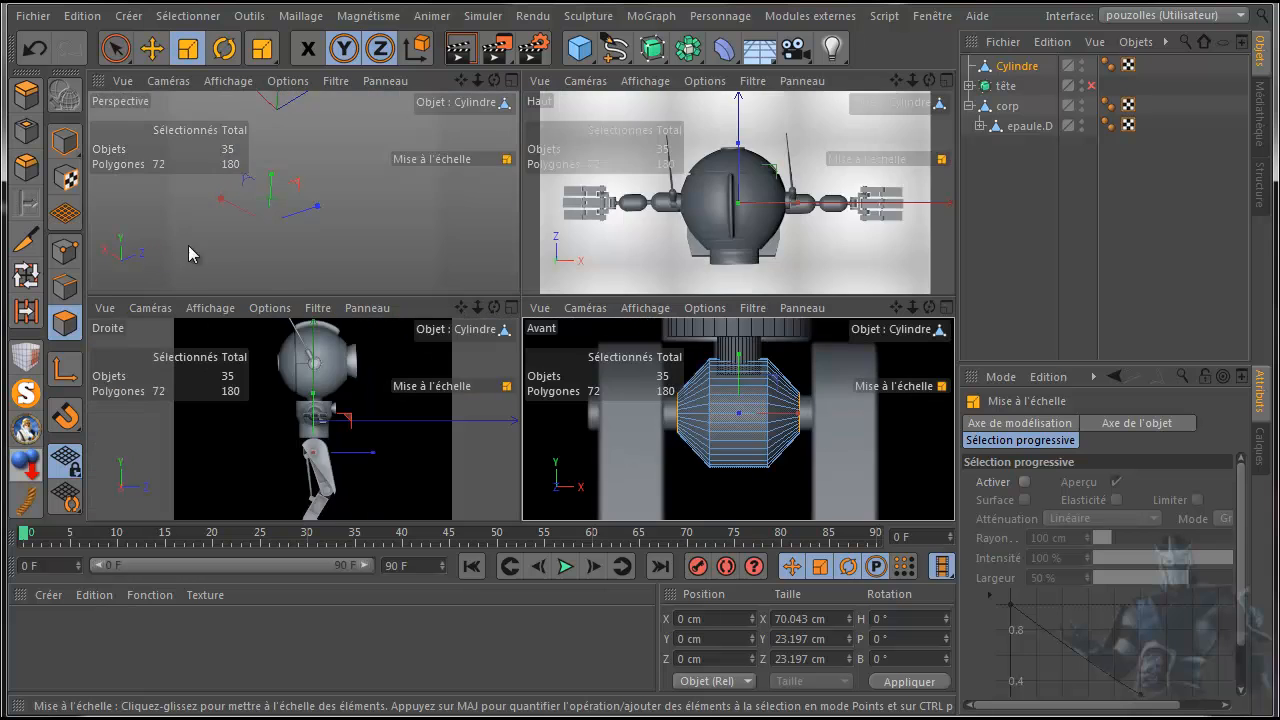
{"action": "middle_click", "coordinate": [383, 245]}
{"action": "left_click", "coordinate": [1020, 67]}
{"action": "left_click", "coordinate": [1089, 580]}
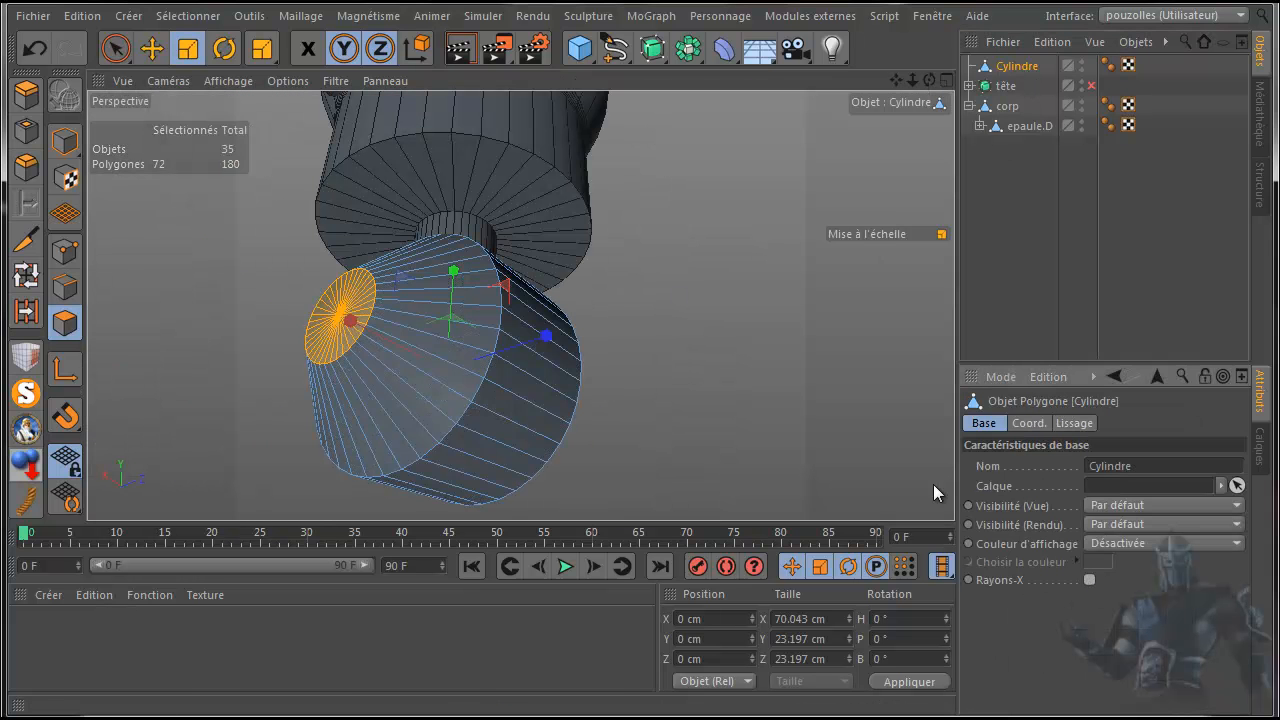
{"action": "scroll", "coordinate": [790, 220], "scroll_direction": "down", "scroll_amount": 4}
{"action": "left_click_drag", "start_coordinate": [896, 80], "coordinate": [733, 244]}
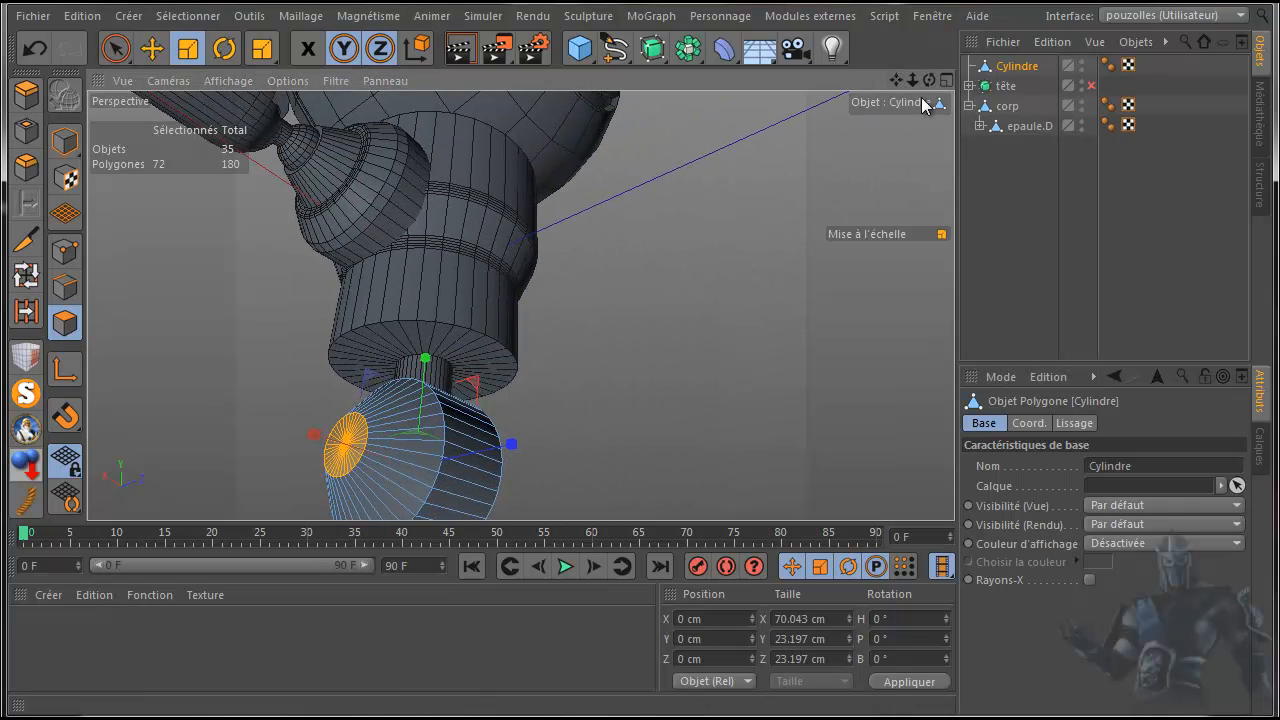
{"action": "left_click_drag", "start_coordinate": [930, 87], "coordinate": [721, 180]}
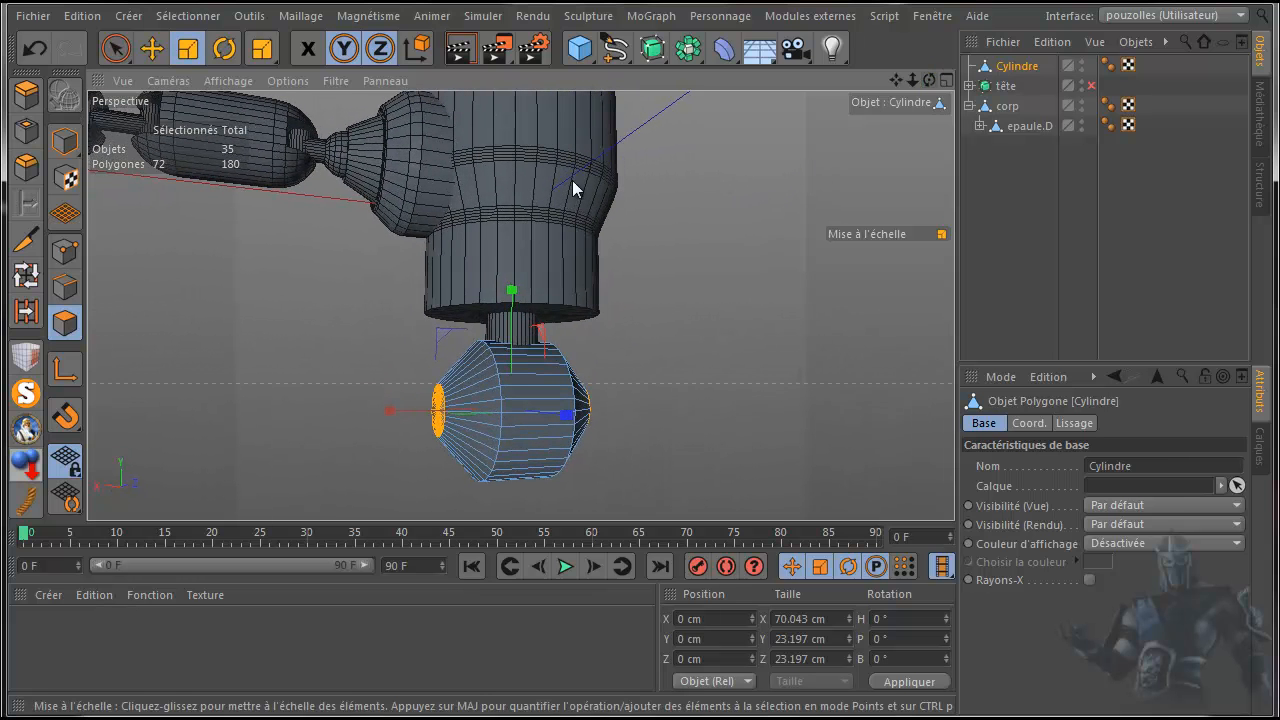
- Select the four circular edge loops of the pelvis joint: both edges of the central band and the rims of the two end caps
{"action": "left_click", "coordinate": [30, 277]}
{"action": "left_click", "coordinate": [72, 287]}
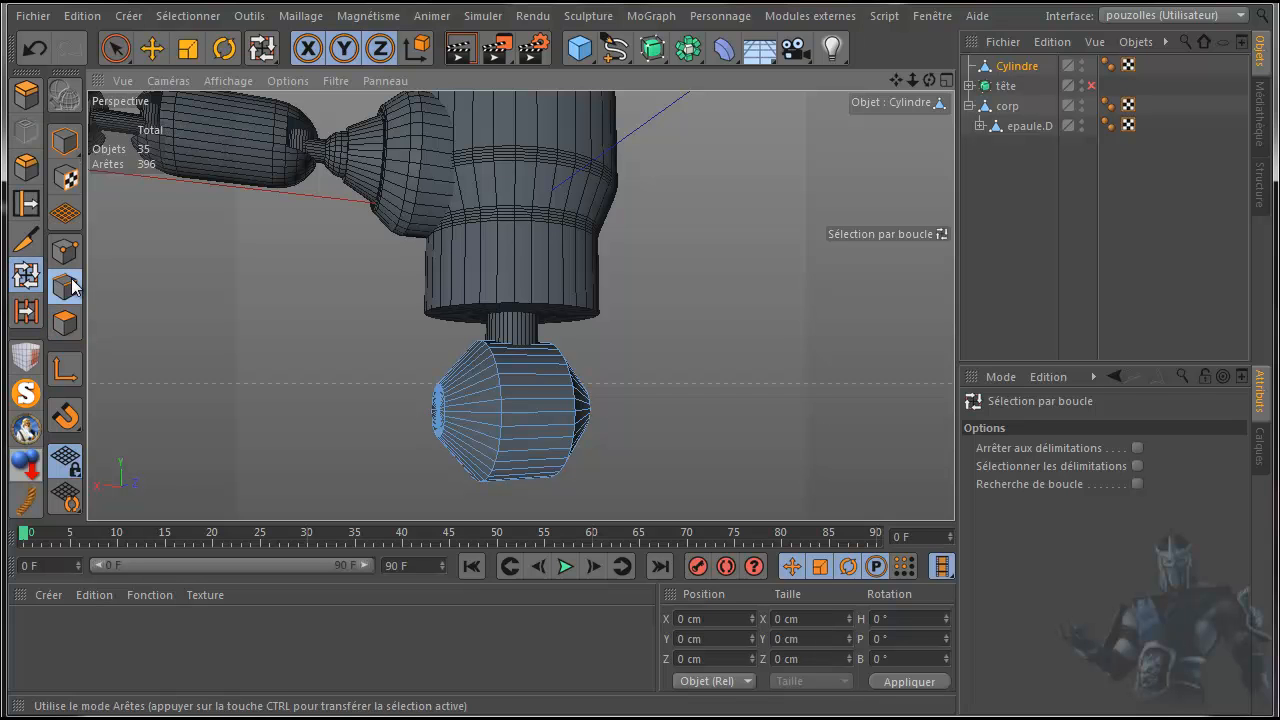
{"action": "left_click", "coordinate": [500, 394]}
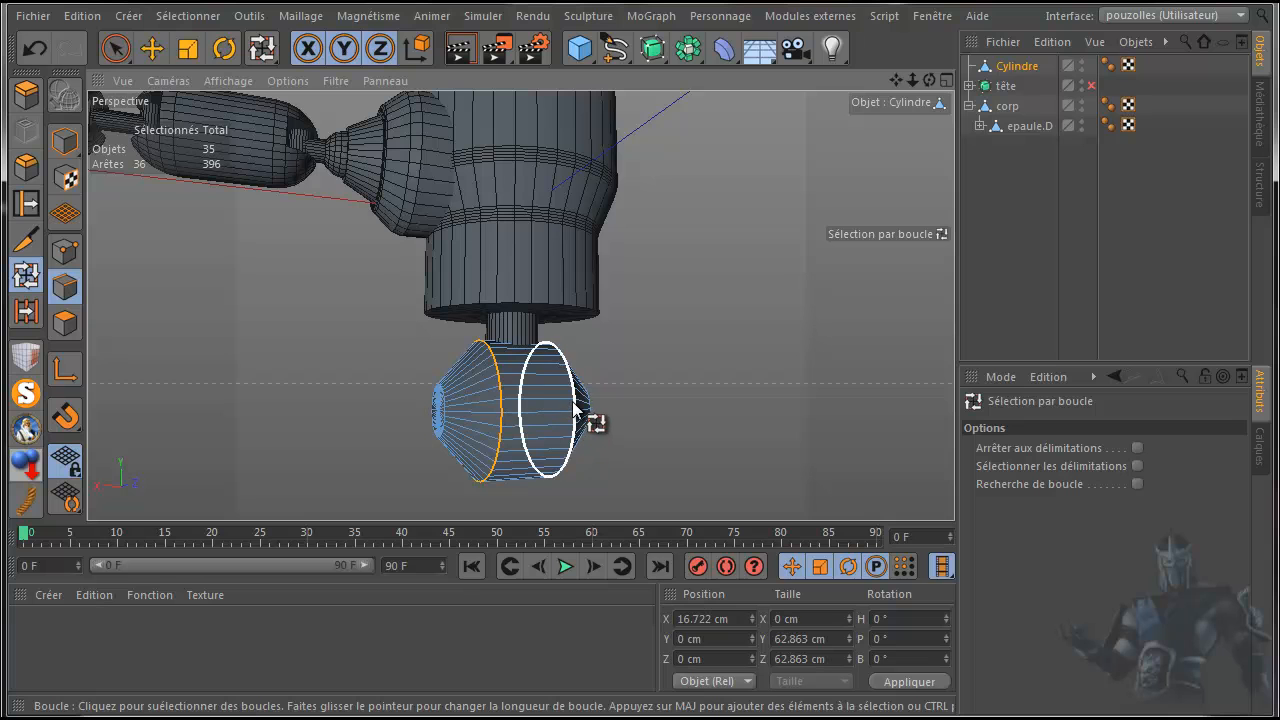
{"action": "left_click", "coordinate": [576, 408], "text": "shift"}
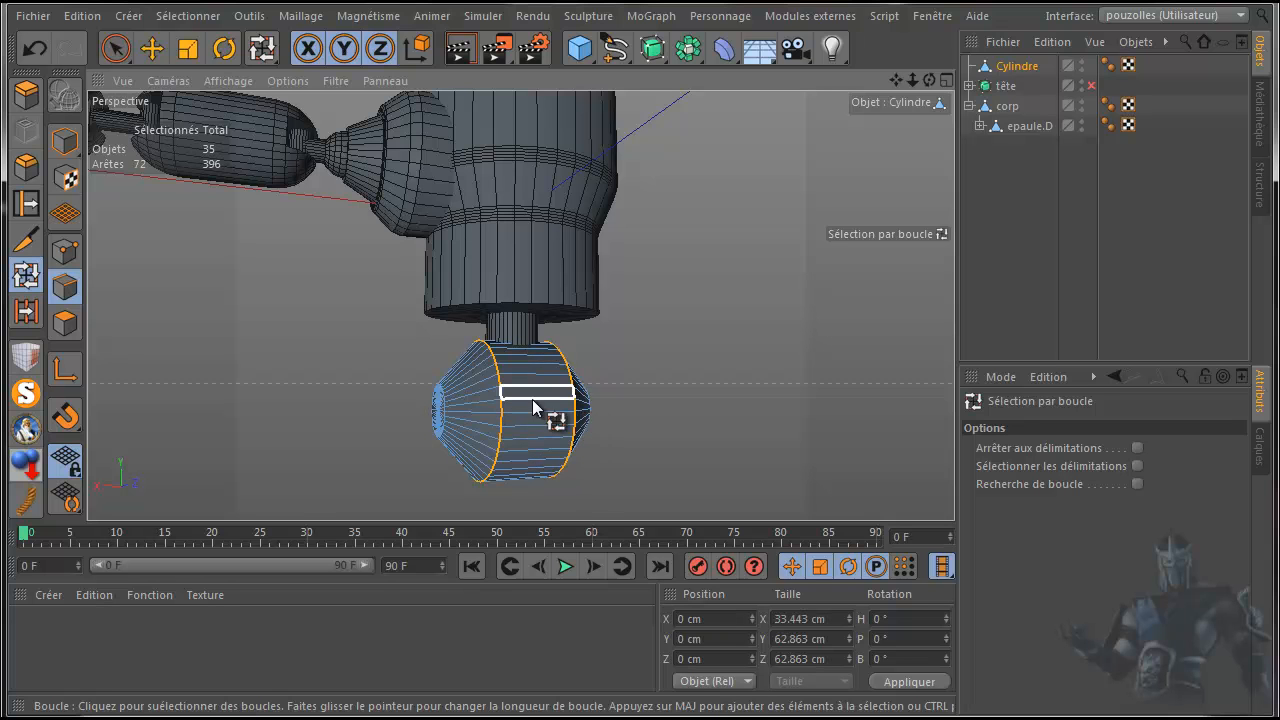
{"action": "left_click", "coordinate": [446, 398], "text": "shift"}
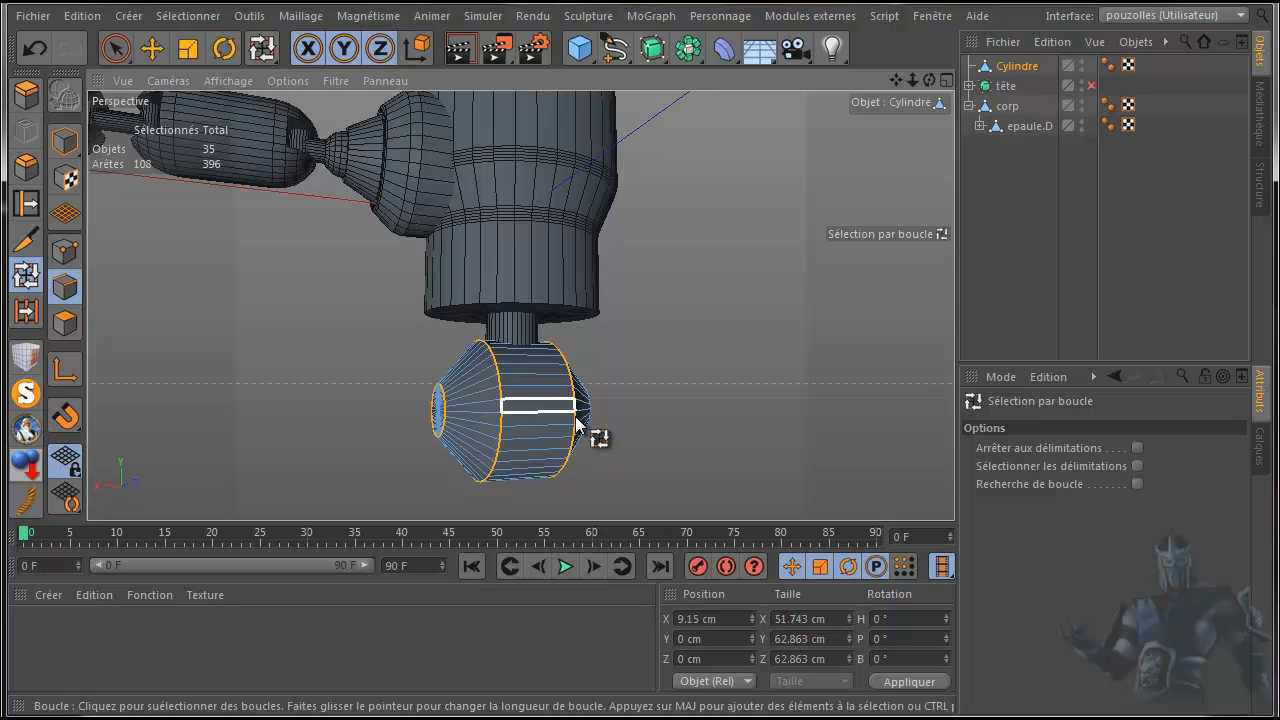
{"action": "left_click", "coordinate": [583, 410], "text": "shift"}
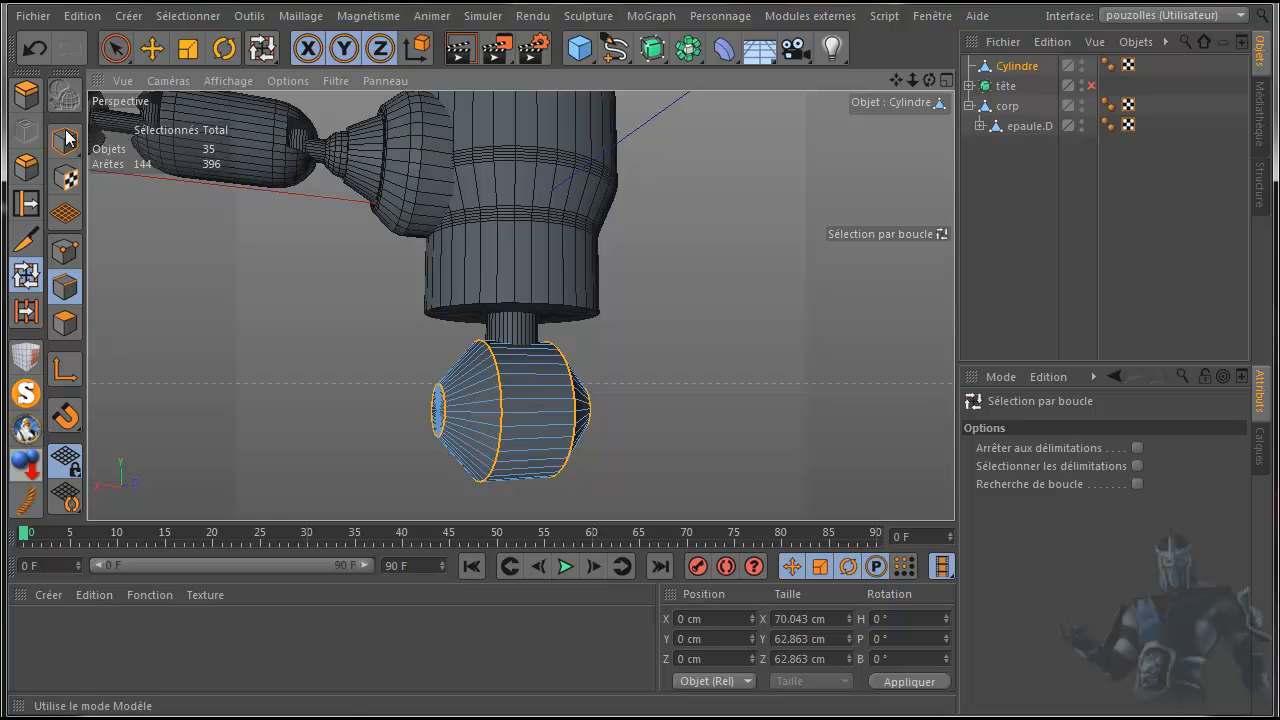
- Try to bevel the four selected edge loops with a 1.7 cm offset and 6 subdivisions, and undo the bevel
{"action": "left_click", "coordinate": [26, 166]}
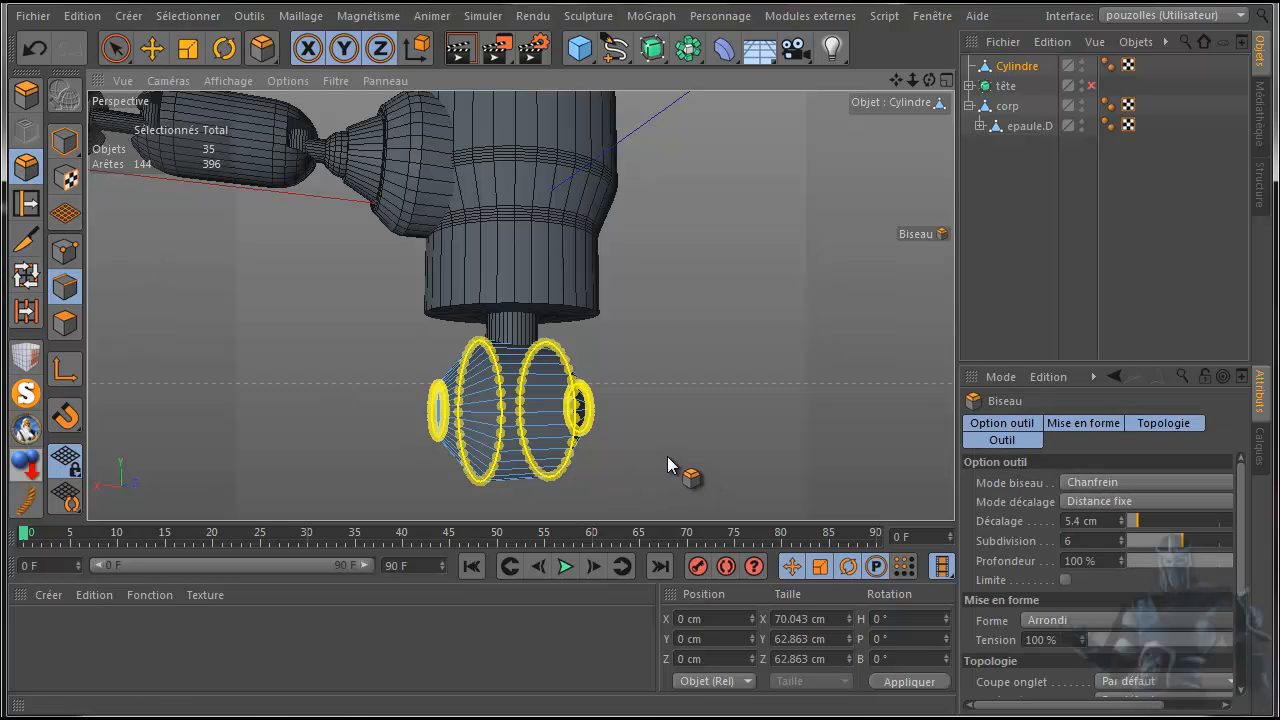
{"action": "scroll", "coordinate": [667, 457], "scroll_direction": "up", "scroll_amount": 6}
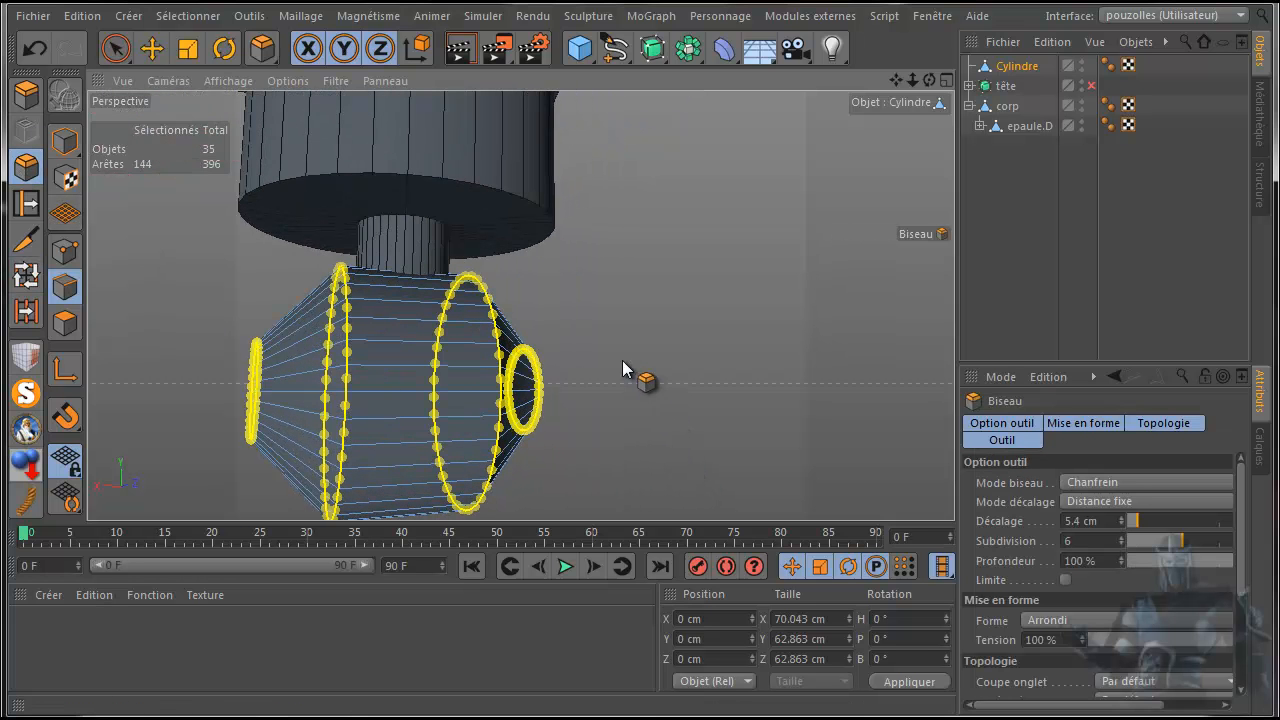
{"action": "left_click_drag", "start_coordinate": [895, 78], "coordinate": [860, 86]}
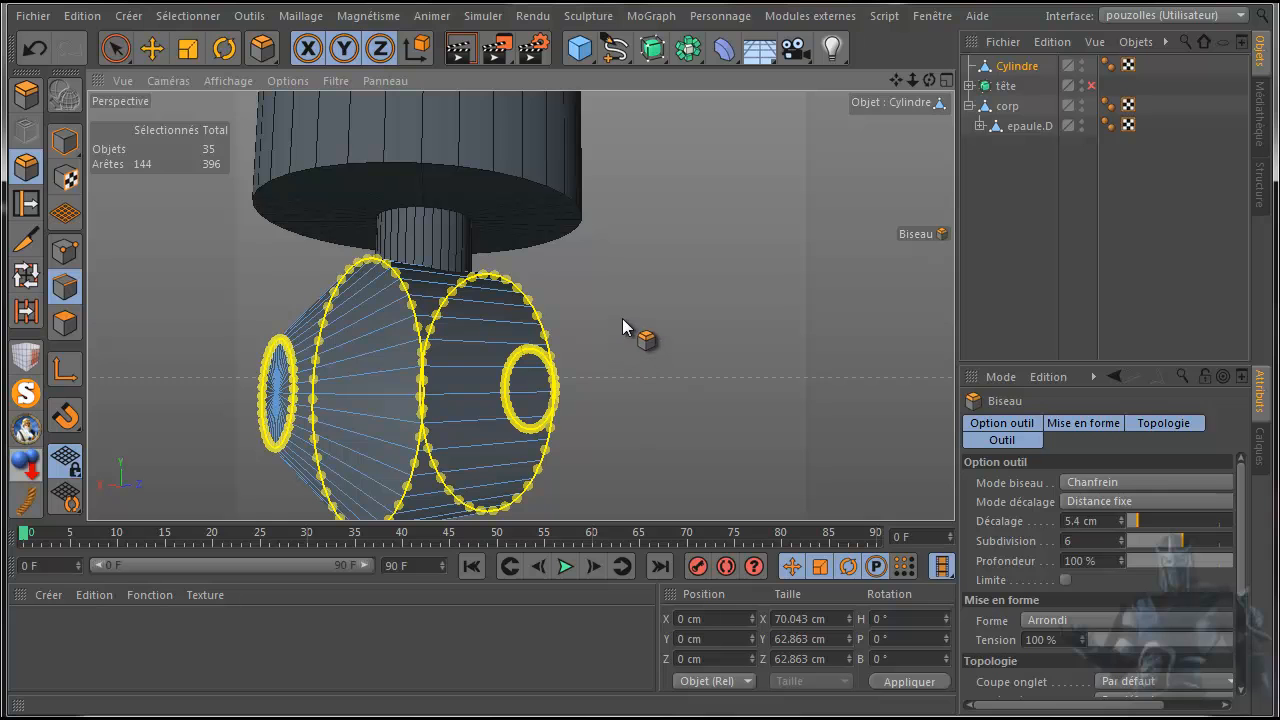
{"action": "left_click_drag", "start_coordinate": [627, 316], "coordinate": [639, 314]}
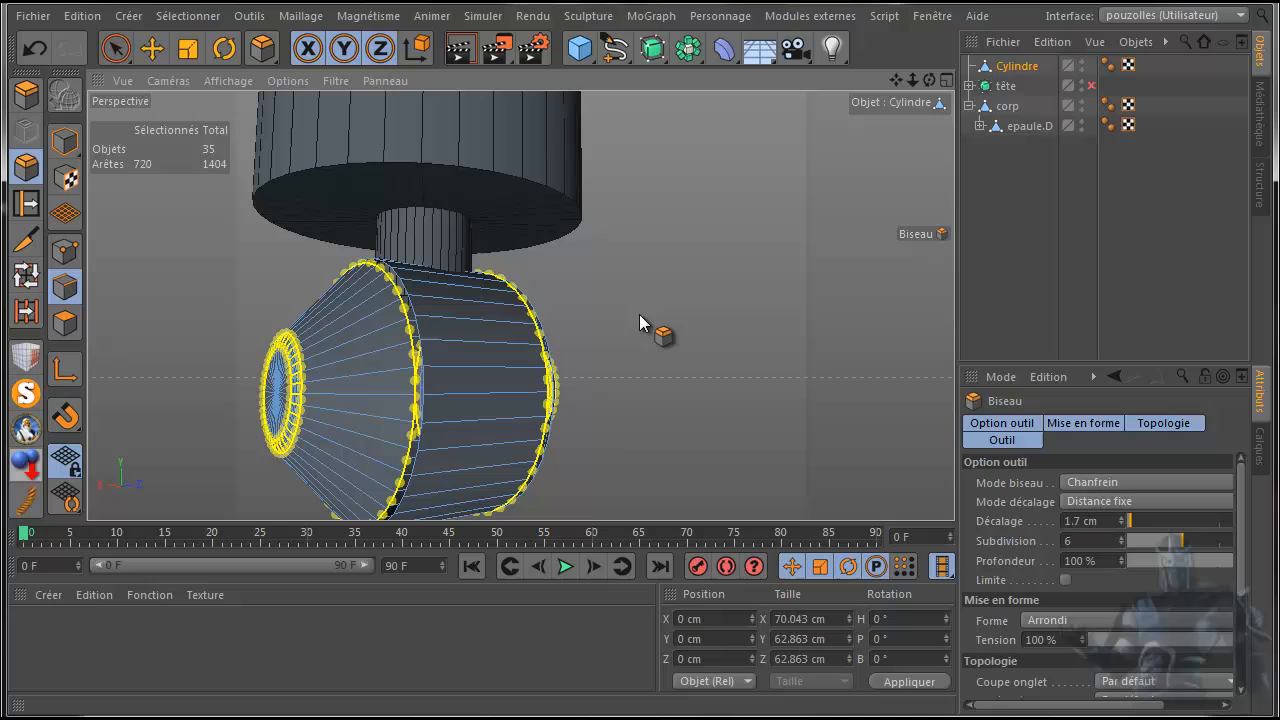
{"action": "left_click", "coordinate": [30, 48]}
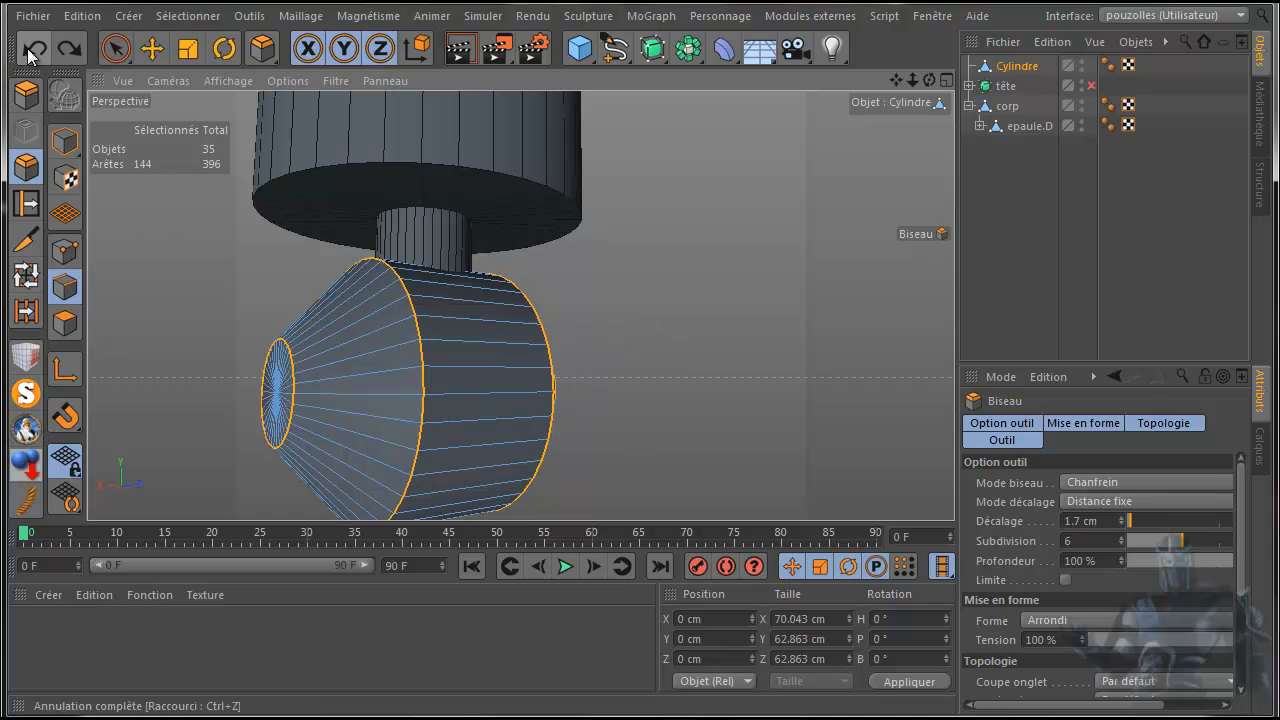
- Optimize the pelvis joint's points to merge the duplicate vertices
{"action": "left_click", "coordinate": [68, 250]}
{"action": "right_click", "coordinate": [197, 212]}
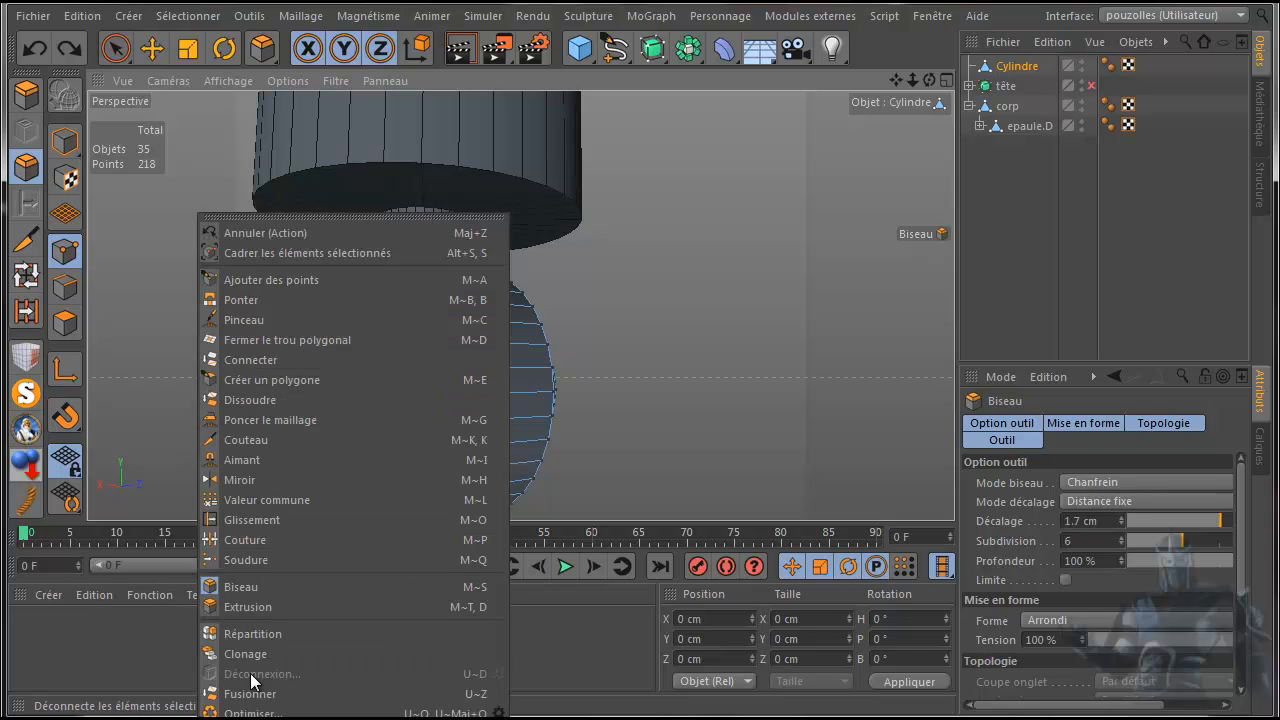
{"action": "left_click", "coordinate": [243, 712]}
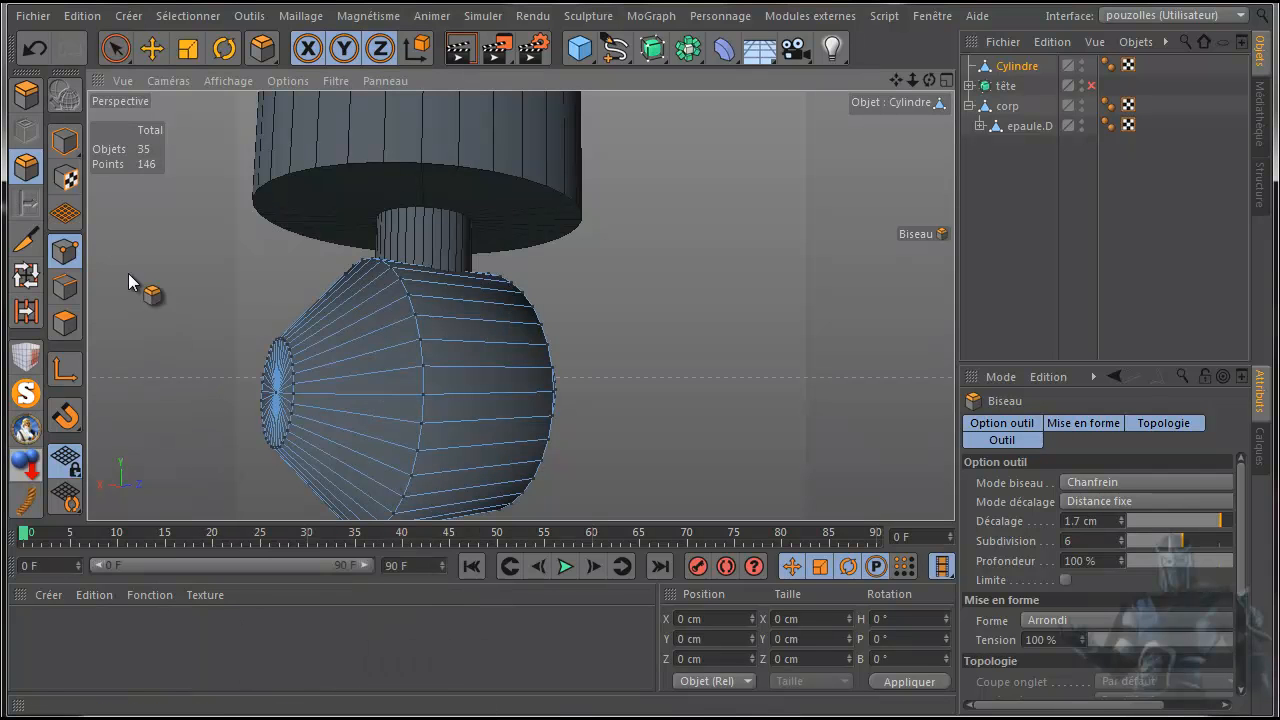
- Bevel the selected edge loops of the pelvis joint with a 1.3 cm offset and 2 subdivisions
{"action": "left_click", "coordinate": [64, 287]}
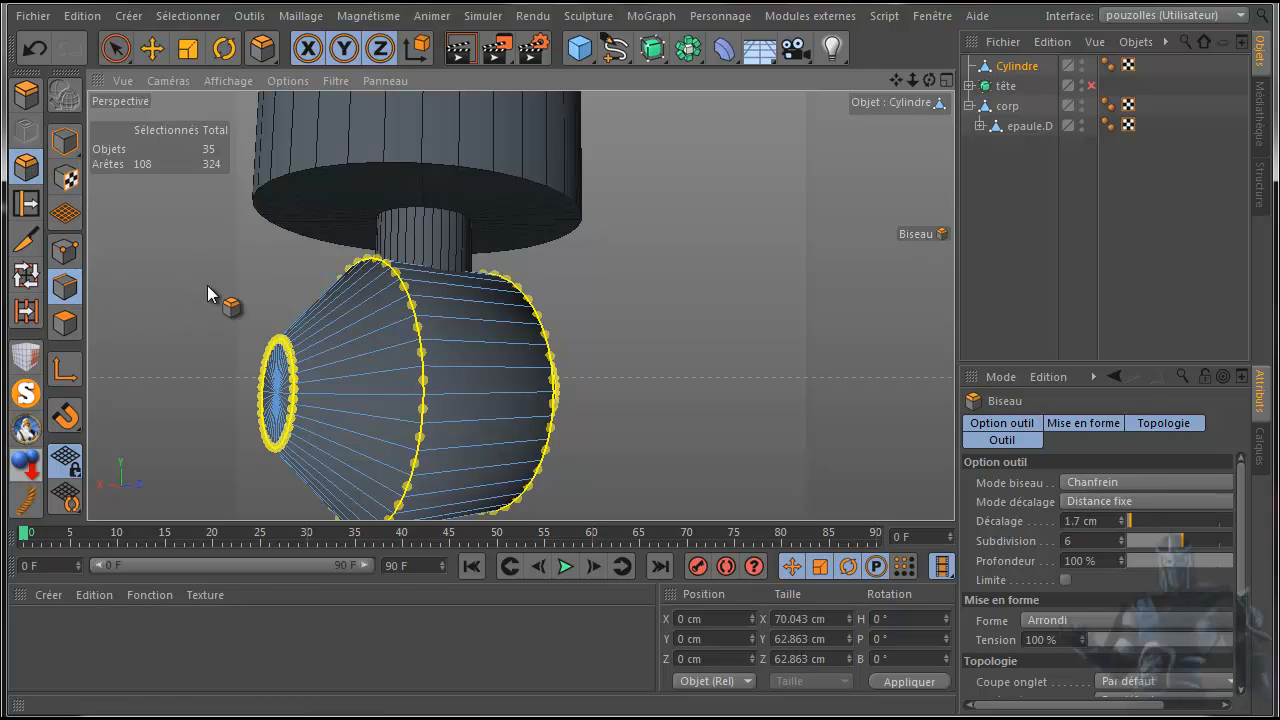
{"action": "left_click_drag", "start_coordinate": [266, 272], "coordinate": [276, 267]}
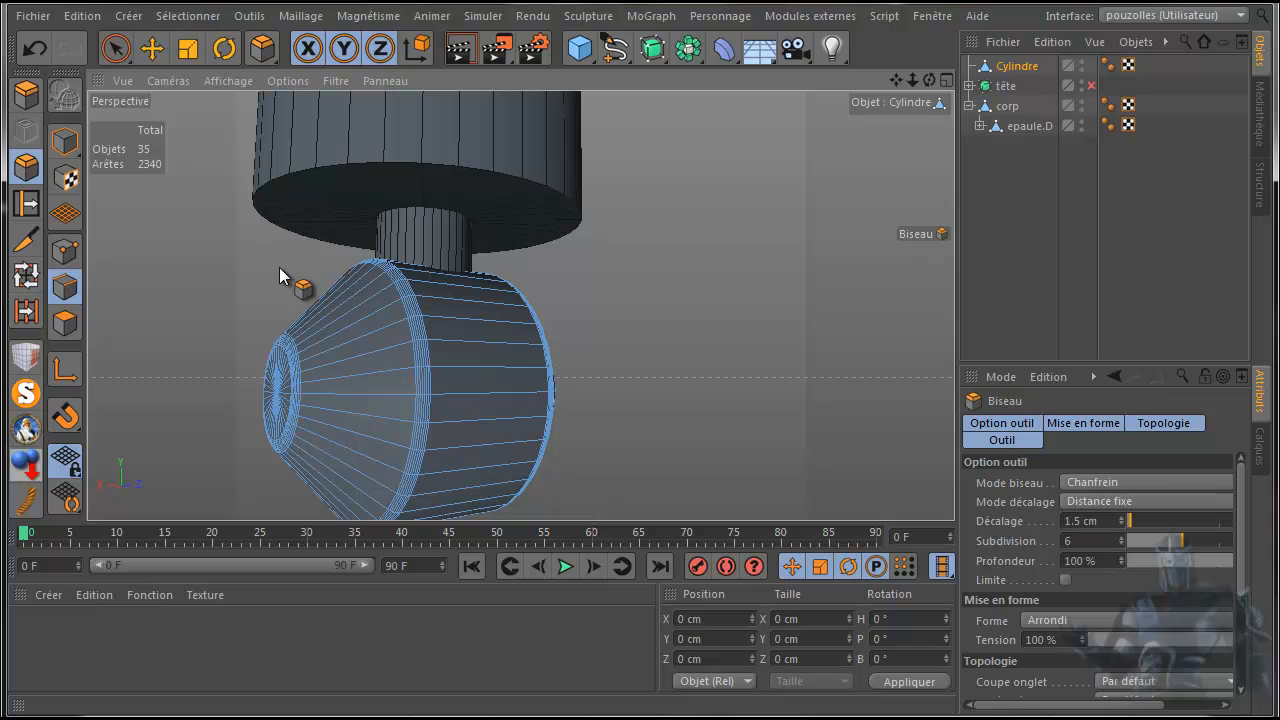
{"action": "left_click_drag", "start_coordinate": [279, 267], "coordinate": [277, 267]}
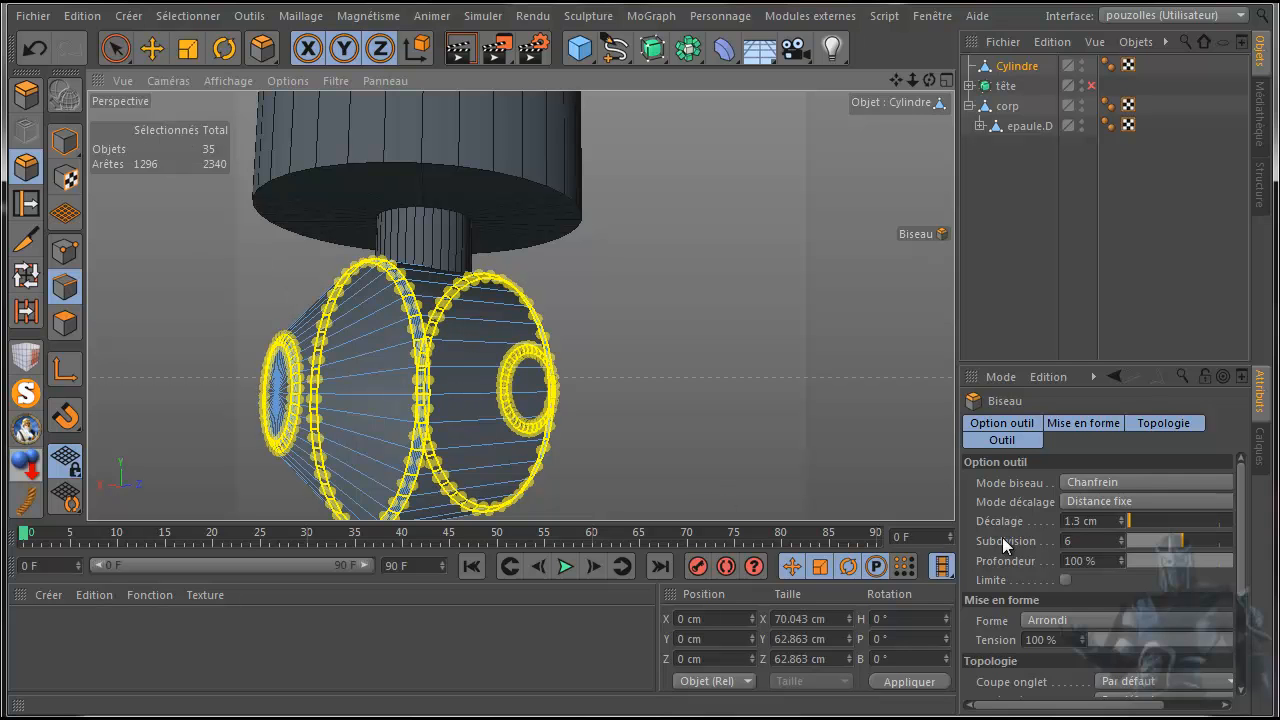
{"action": "left_click", "coordinate": [1120, 542]}
{"action": "left_click", "coordinate": [1121, 542]}
{"action": "left_click", "coordinate": [1121, 542]}
{"action": "left_click", "coordinate": [1121, 542]}
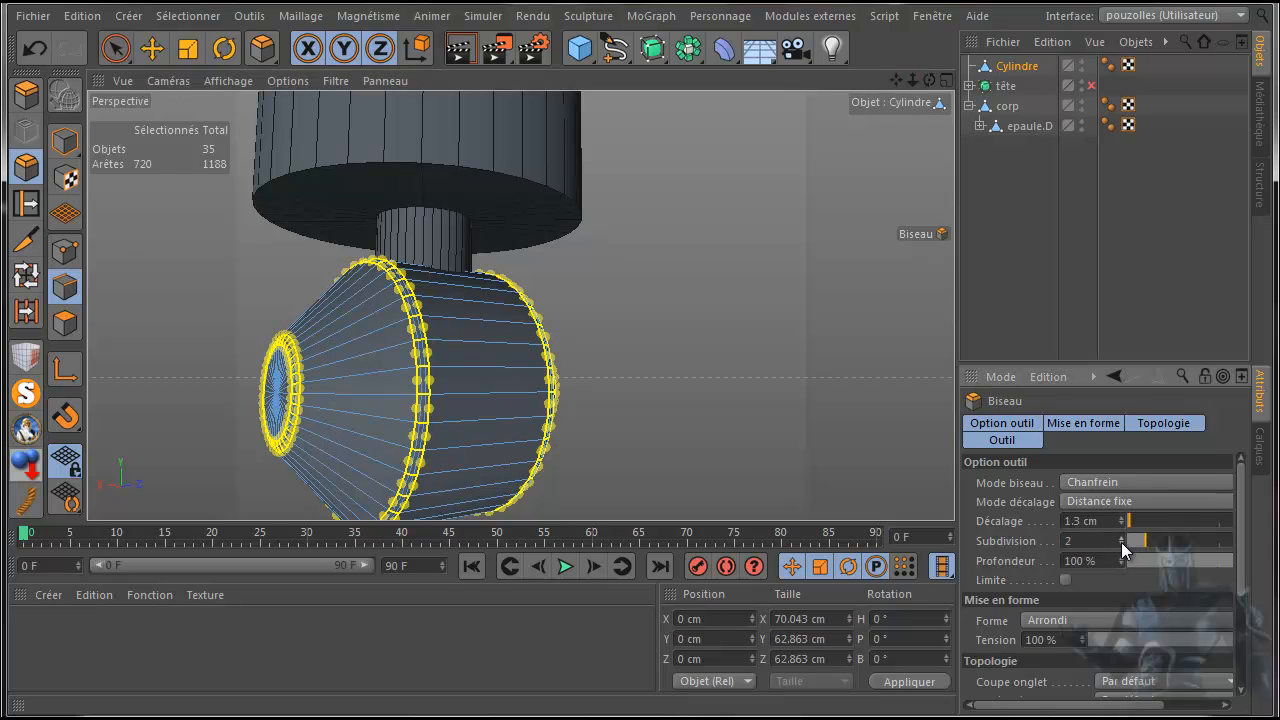
- Set the joint's smoothing angle limit to 35° and render the perspective view to check the shading
{"action": "left_click", "coordinate": [459, 48]}
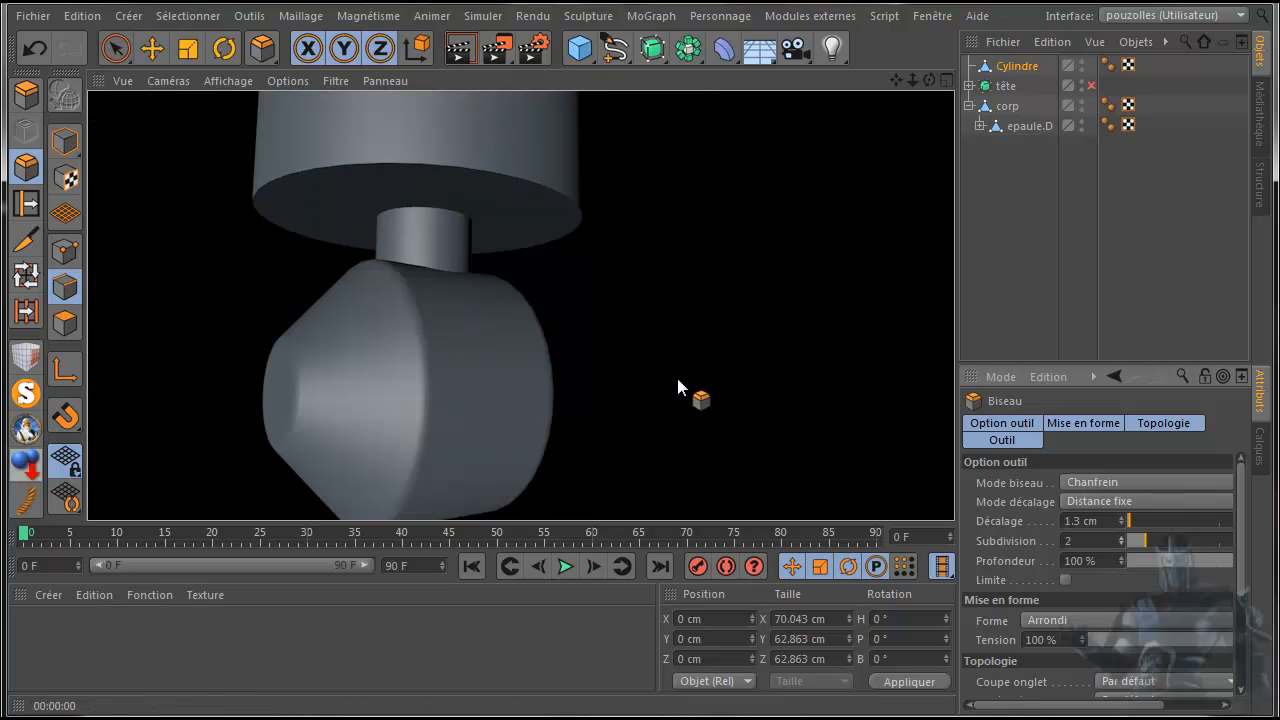
{"action": "left_click", "coordinate": [1112, 65]}
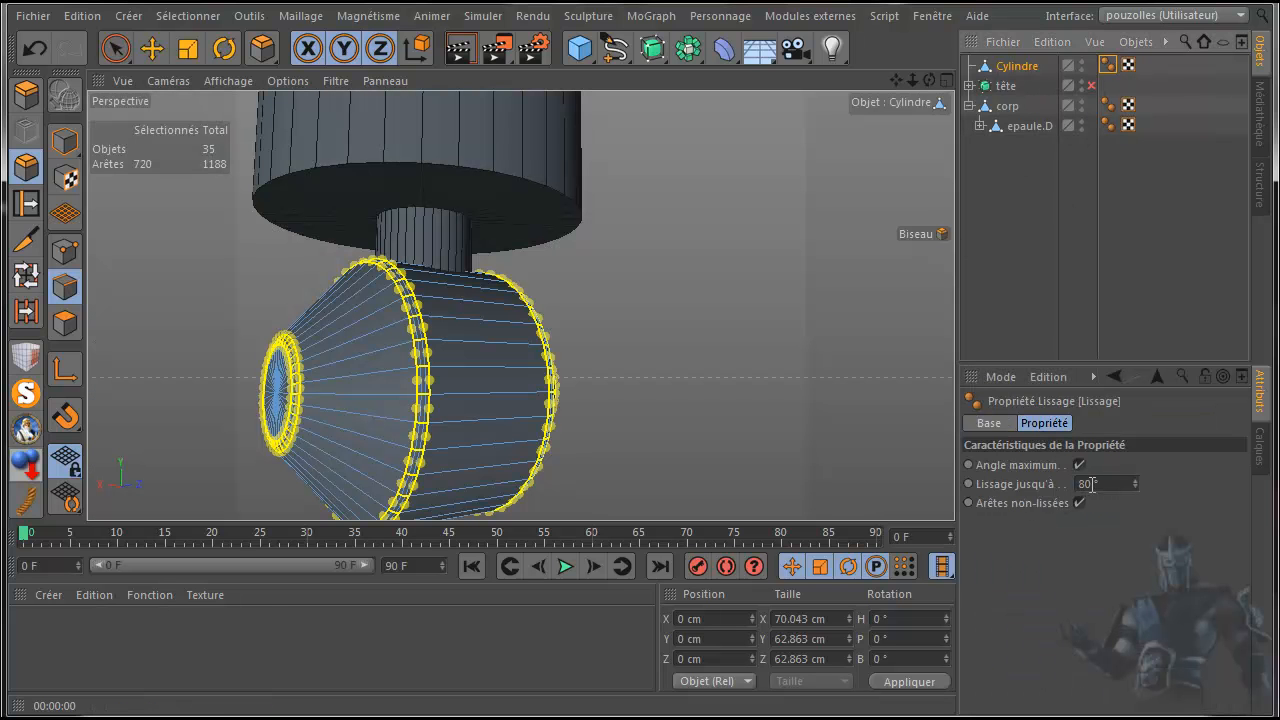
{"action": "double_click", "coordinate": [1091, 484]}
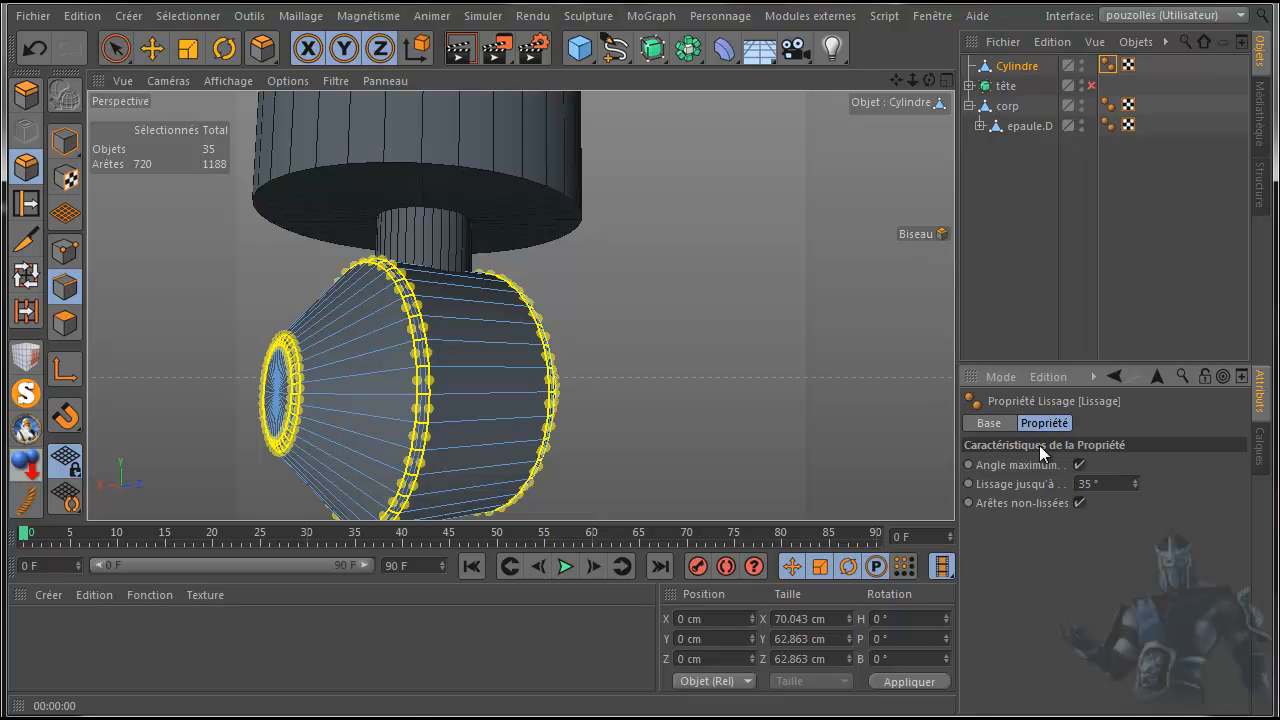
{"action": "left_click", "coordinate": [463, 52]}
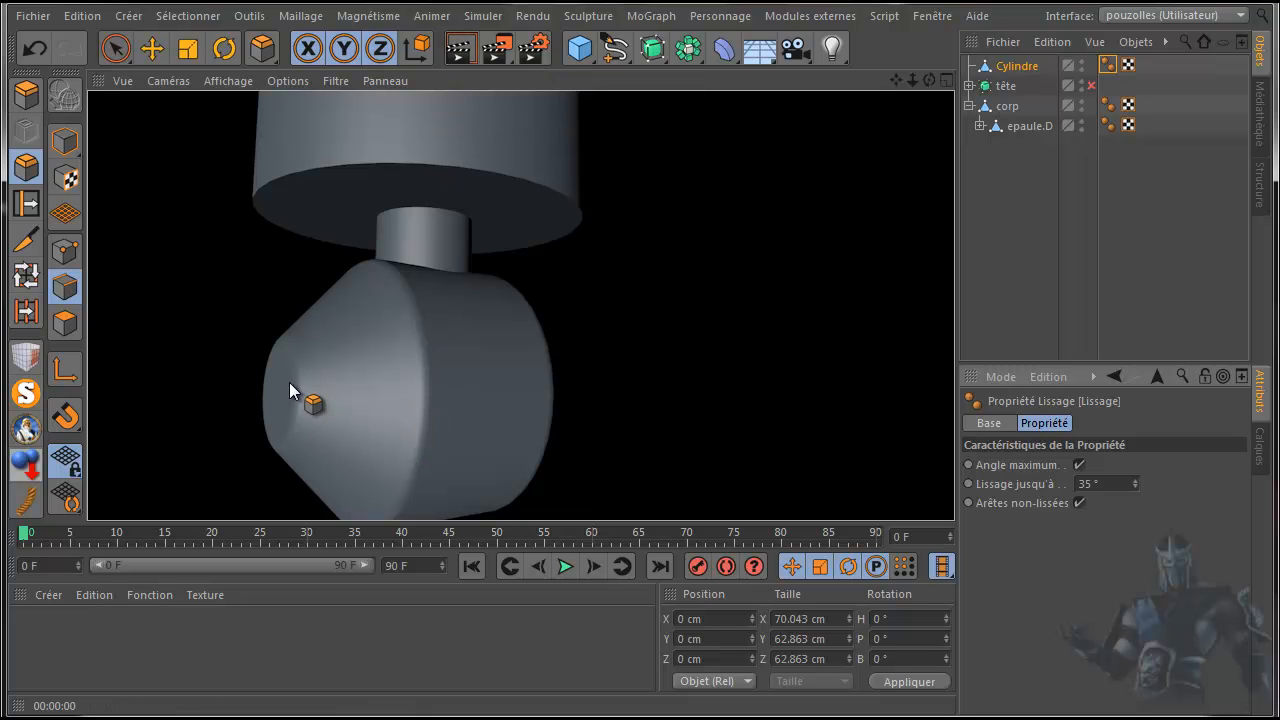
- Clear the edge selection on the pelvis joint and return to model mode
{"action": "scroll", "coordinate": [596, 338], "scroll_direction": "down", "scroll_amount": 6}
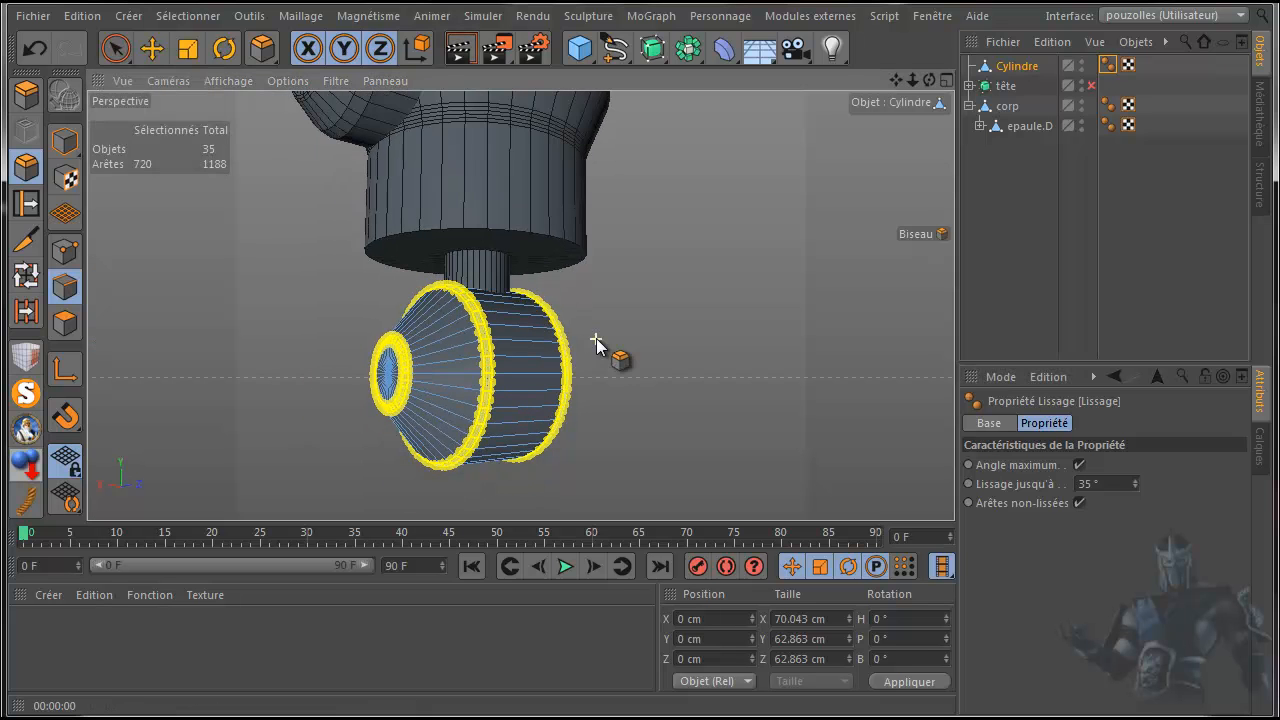
{"action": "left_click", "coordinate": [152, 48]}
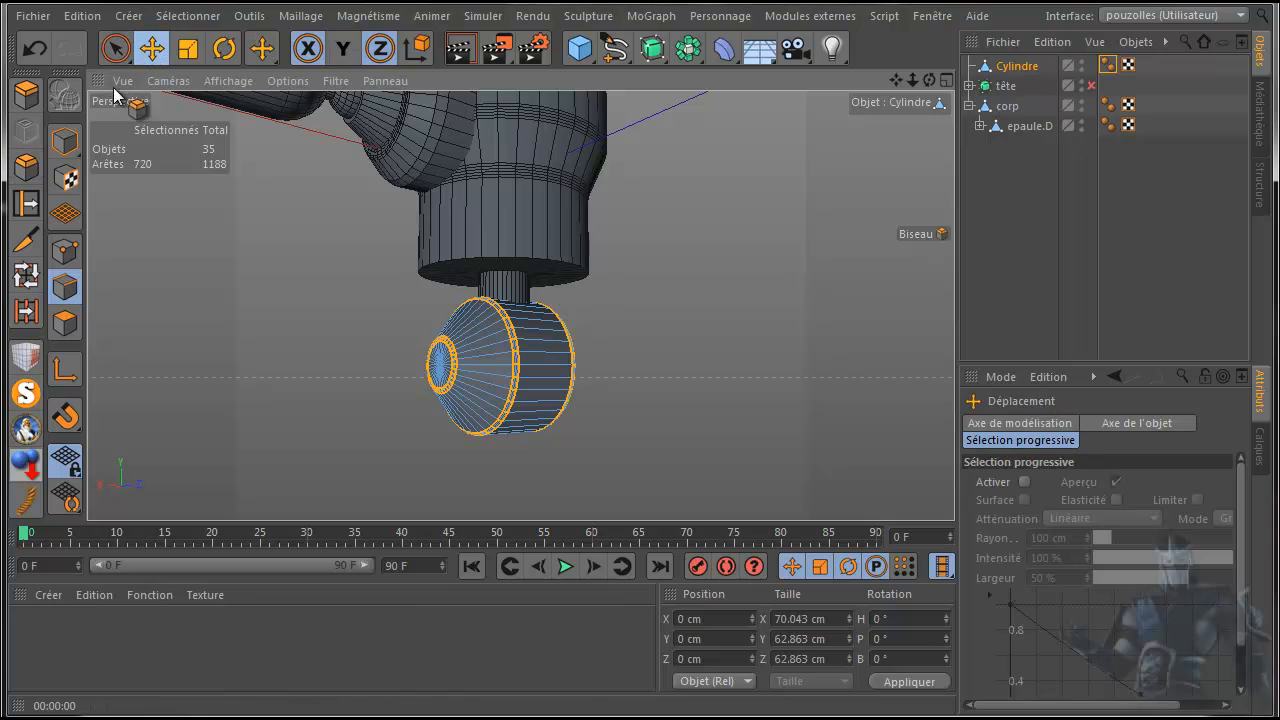
{"action": "left_click", "coordinate": [296, 265]}
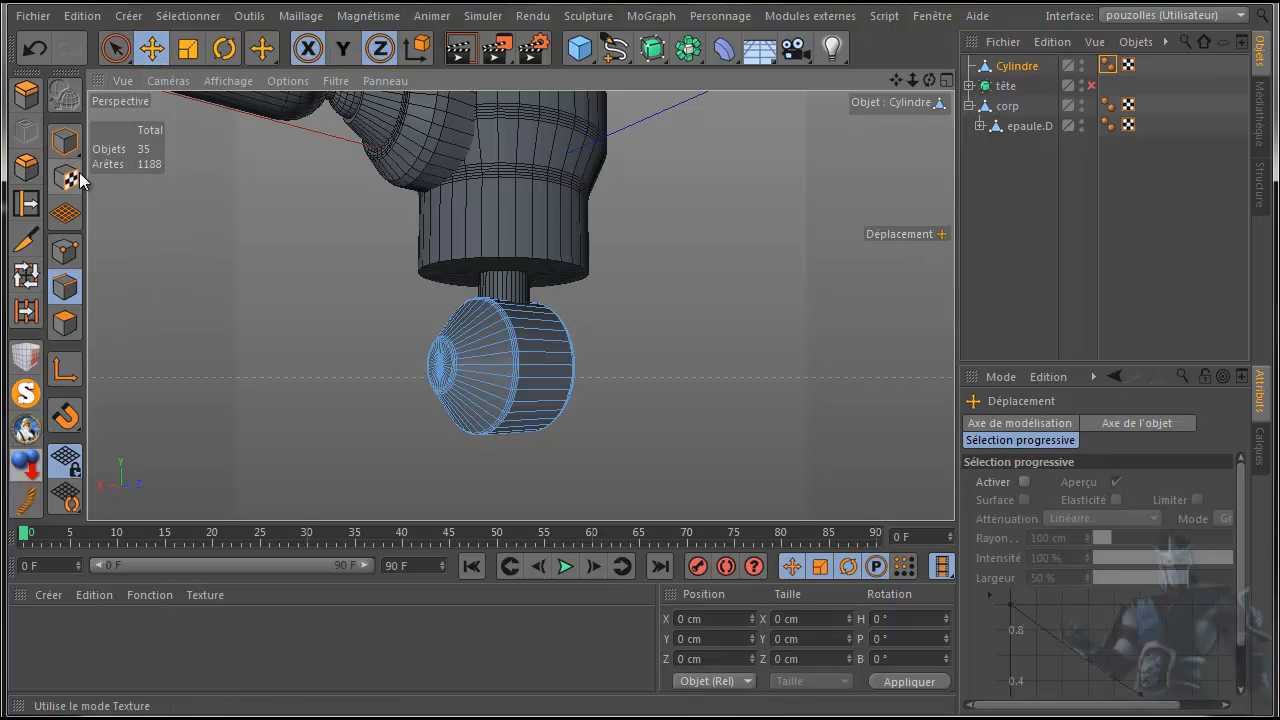
{"action": "left_click", "coordinate": [68, 145]}
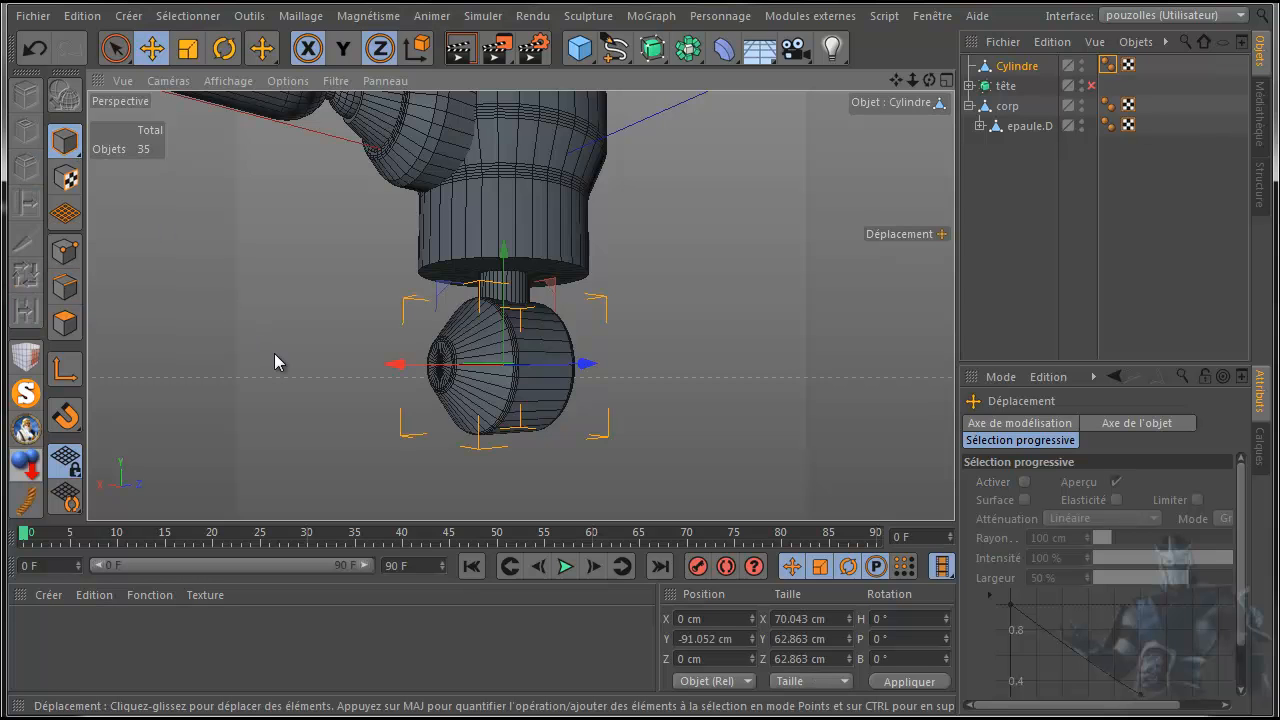
- Add a new cylinder in the front view for the hip axle and orient it along +X
{"action": "middle_click", "coordinate": [274, 353]}
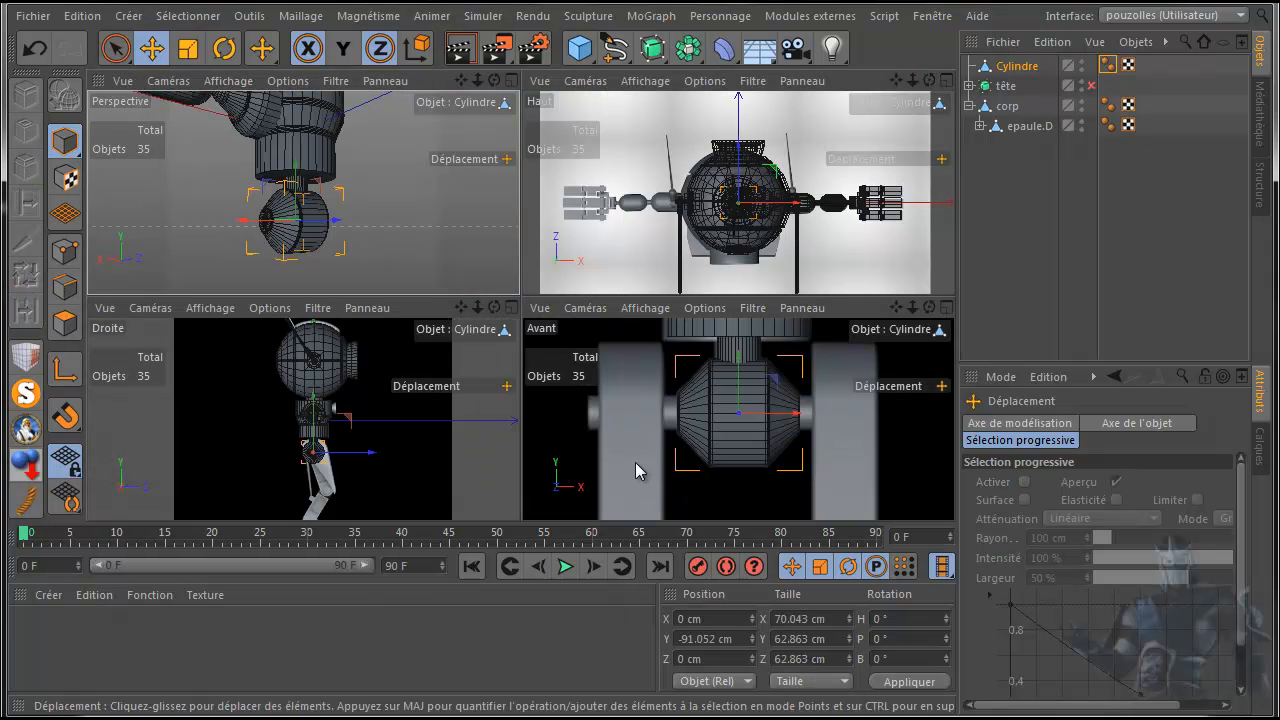
{"action": "middle_click", "coordinate": [701, 468]}
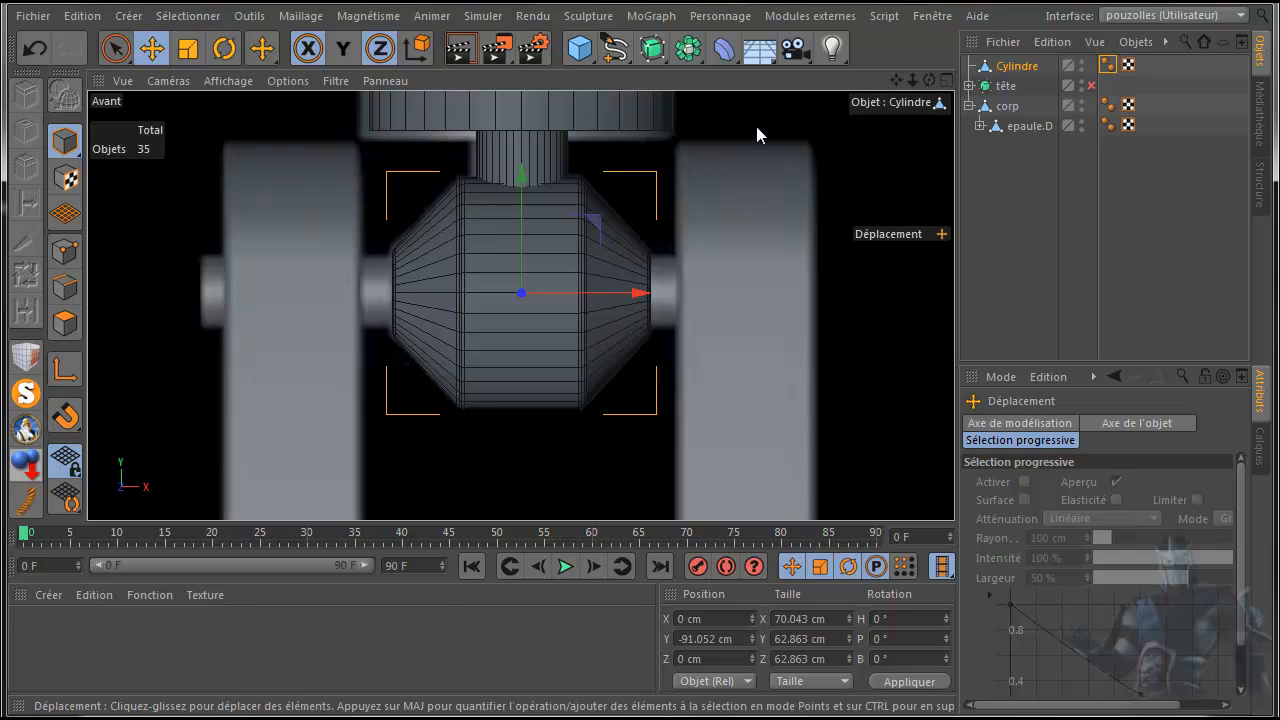
{"action": "left_click", "coordinate": [581, 51]}
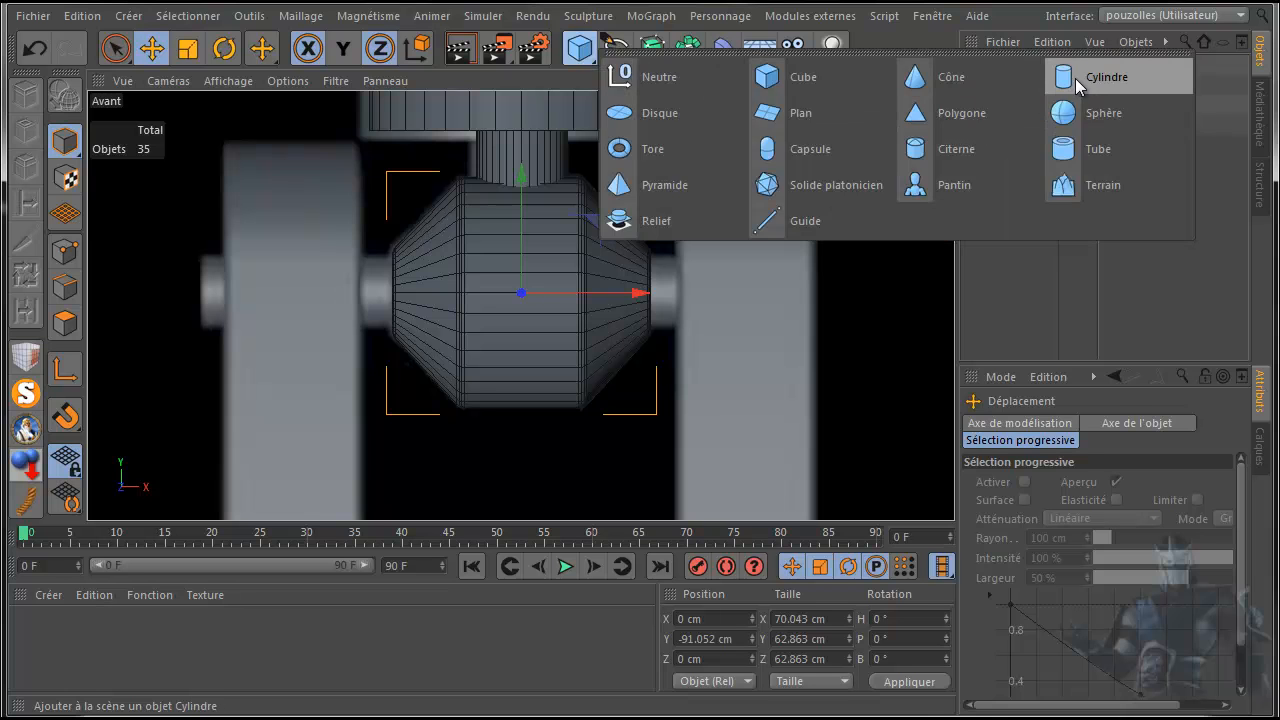
{"action": "left_click", "coordinate": [1075, 78]}
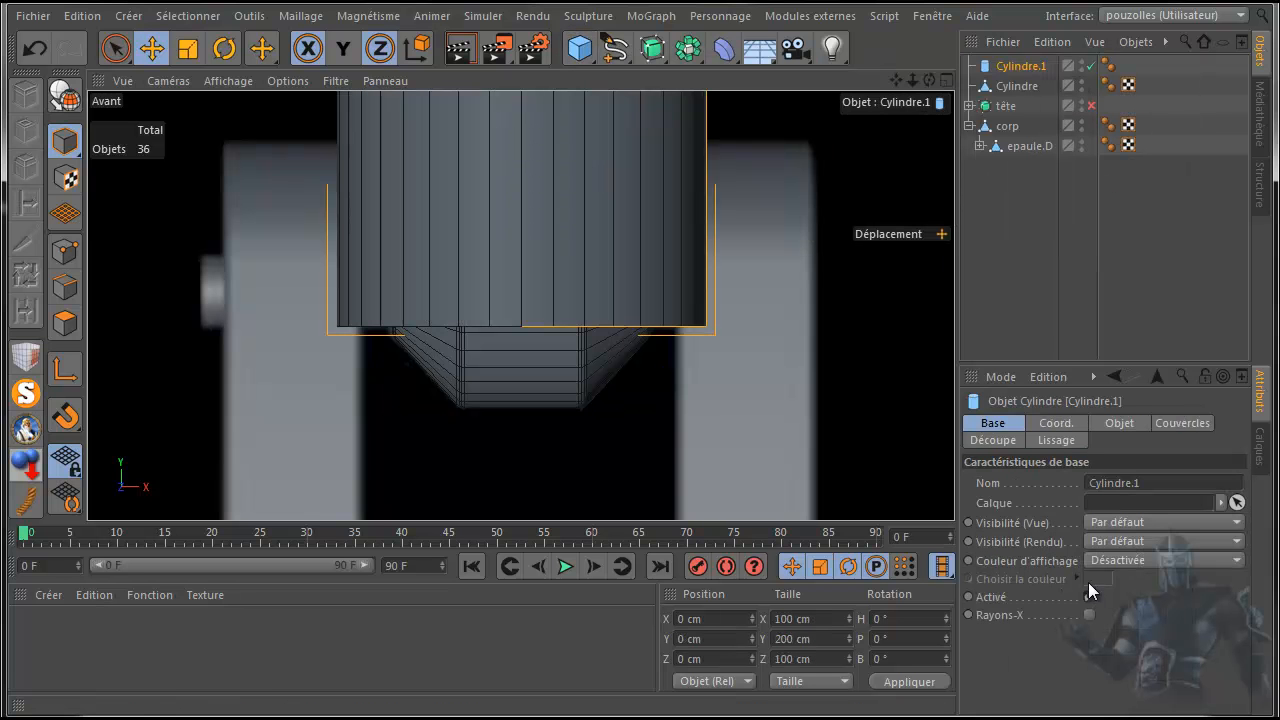
{"action": "left_click", "coordinate": [1112, 428]}
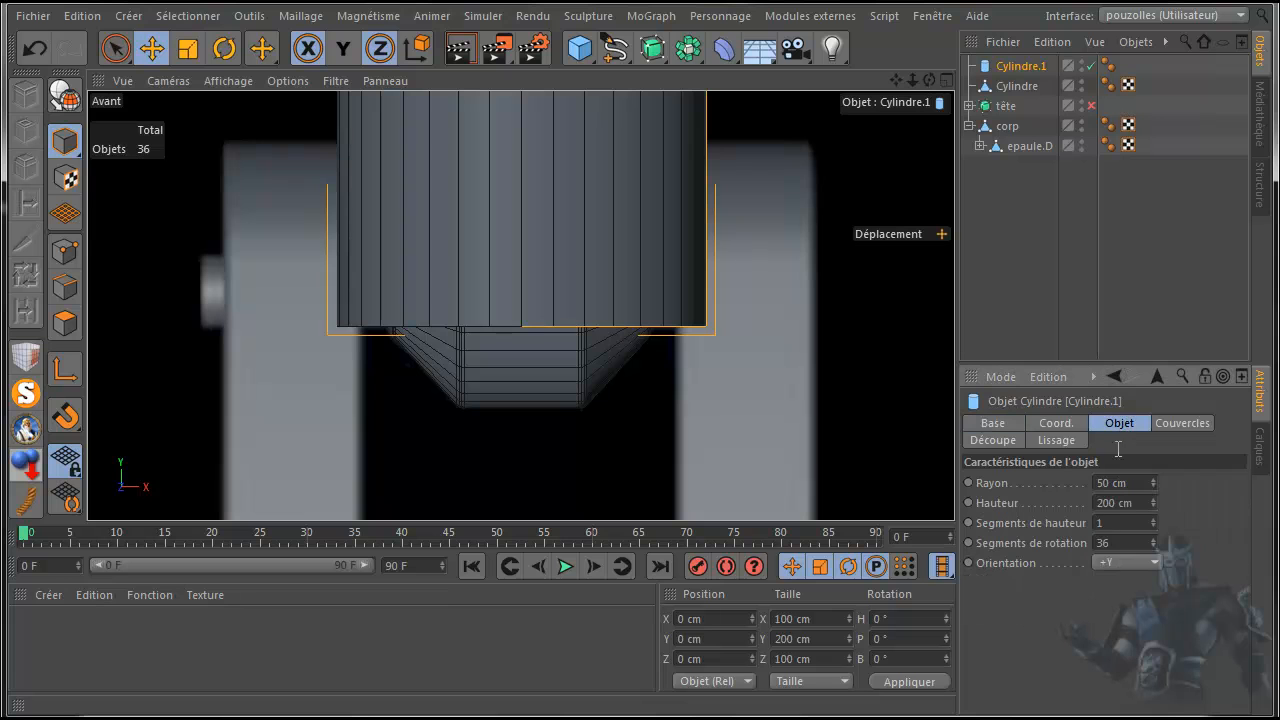
{"action": "left_click", "coordinate": [1117, 561]}
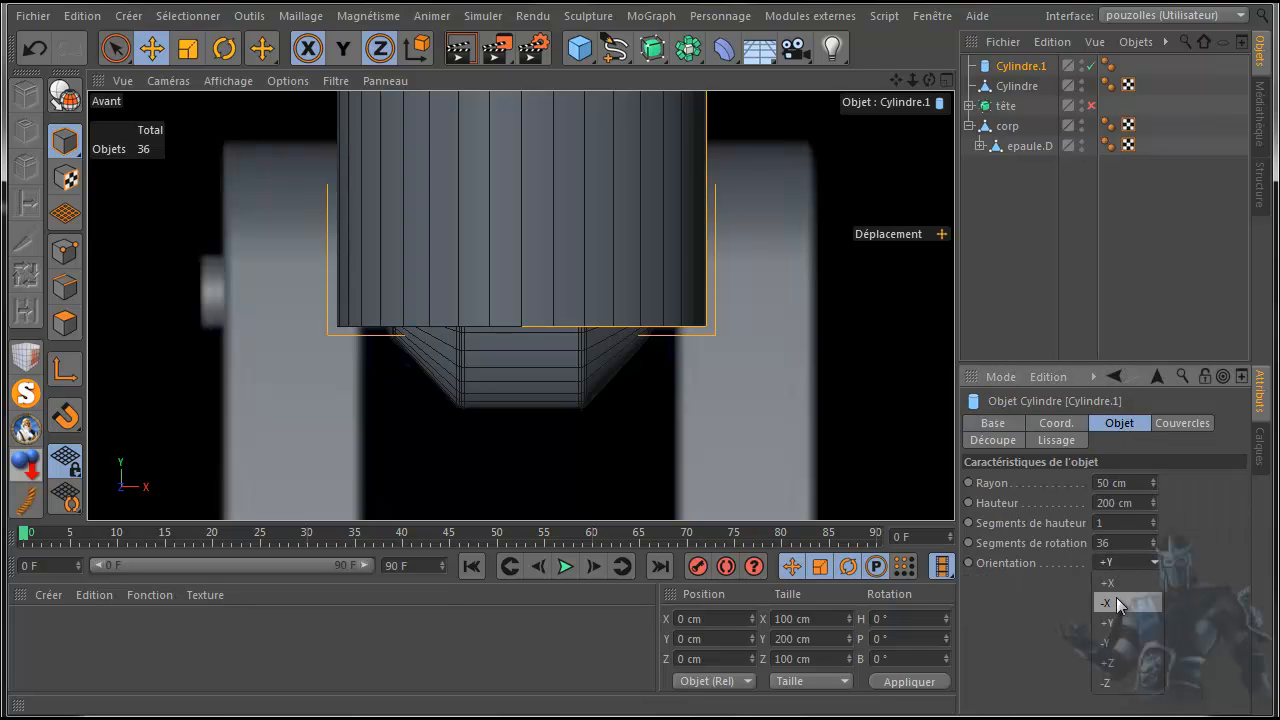
{"action": "left_click", "coordinate": [1116, 583]}
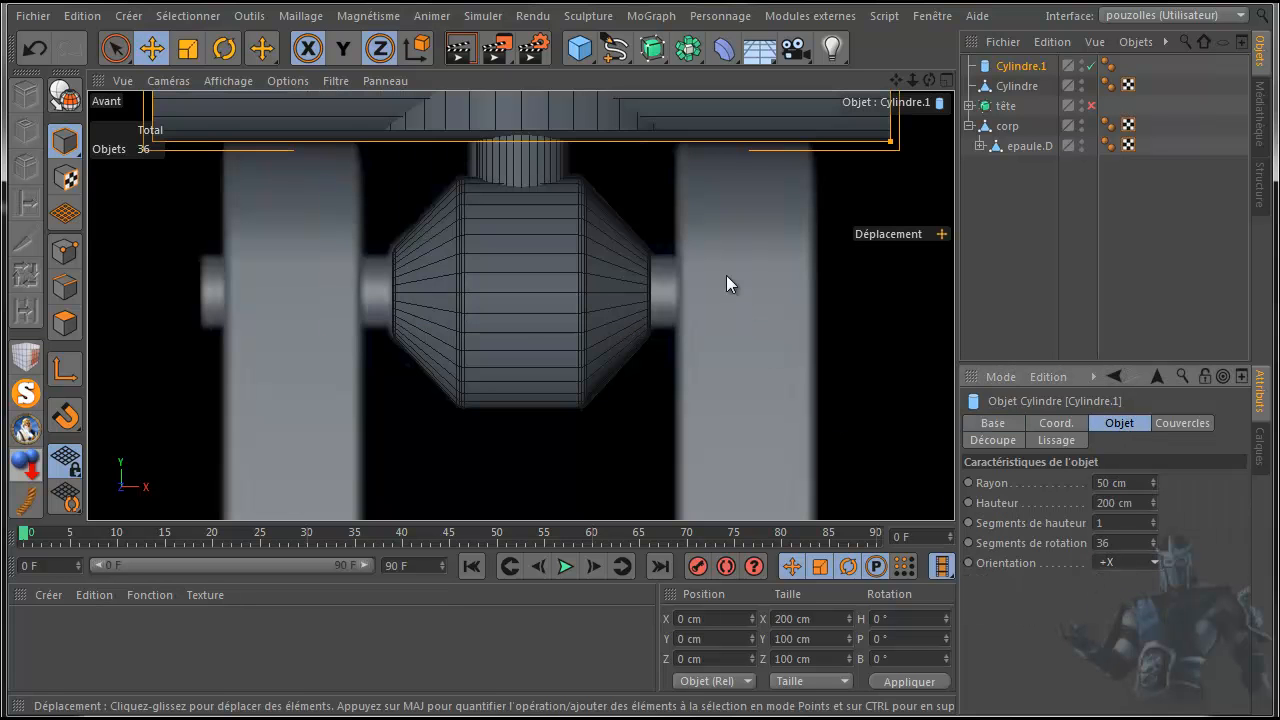
- Turn on X-Ray for the new cylinder, lower it to about Y -91 cm and reduce its diameter to about 17.3 cm to match the reference axle
{"action": "scroll", "coordinate": [726, 275], "scroll_direction": "down", "scroll_amount": 2}
{"action": "left_click_drag", "start_coordinate": [897, 79], "coordinate": [857, 200]}
{"action": "left_click_drag", "start_coordinate": [557, 111], "coordinate": [546, 309]}
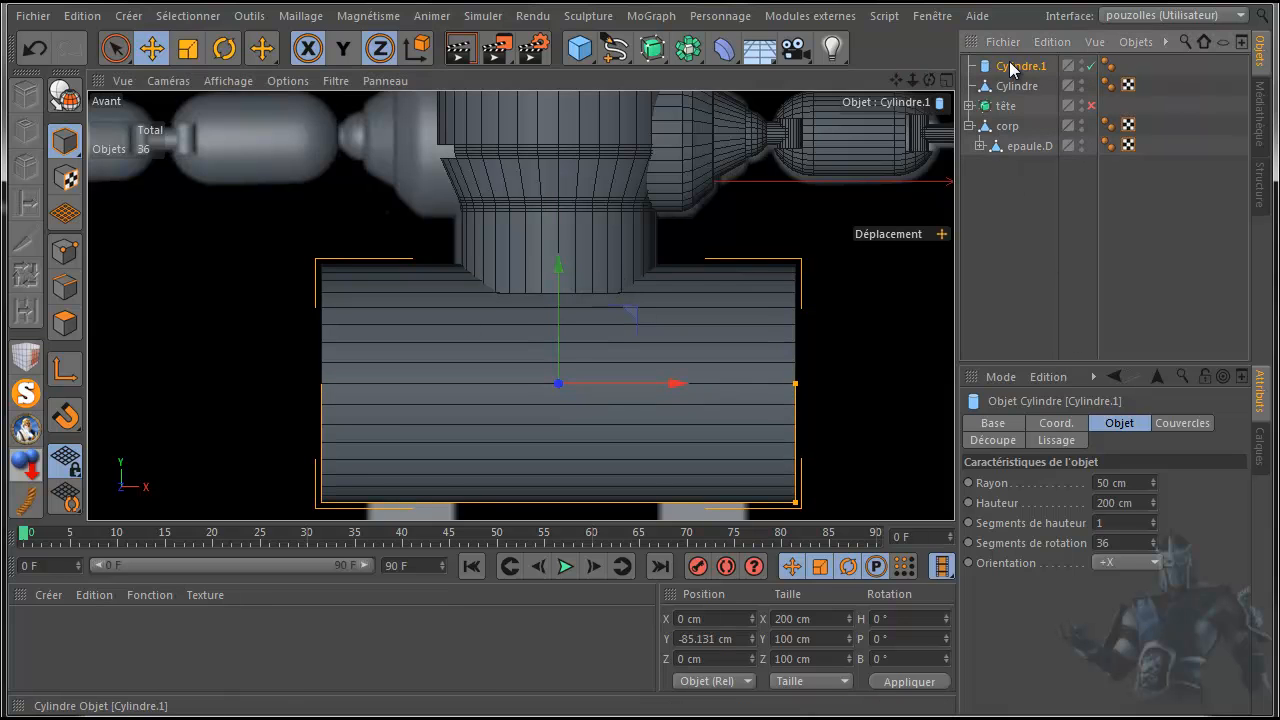
{"action": "left_click", "coordinate": [992, 424]}
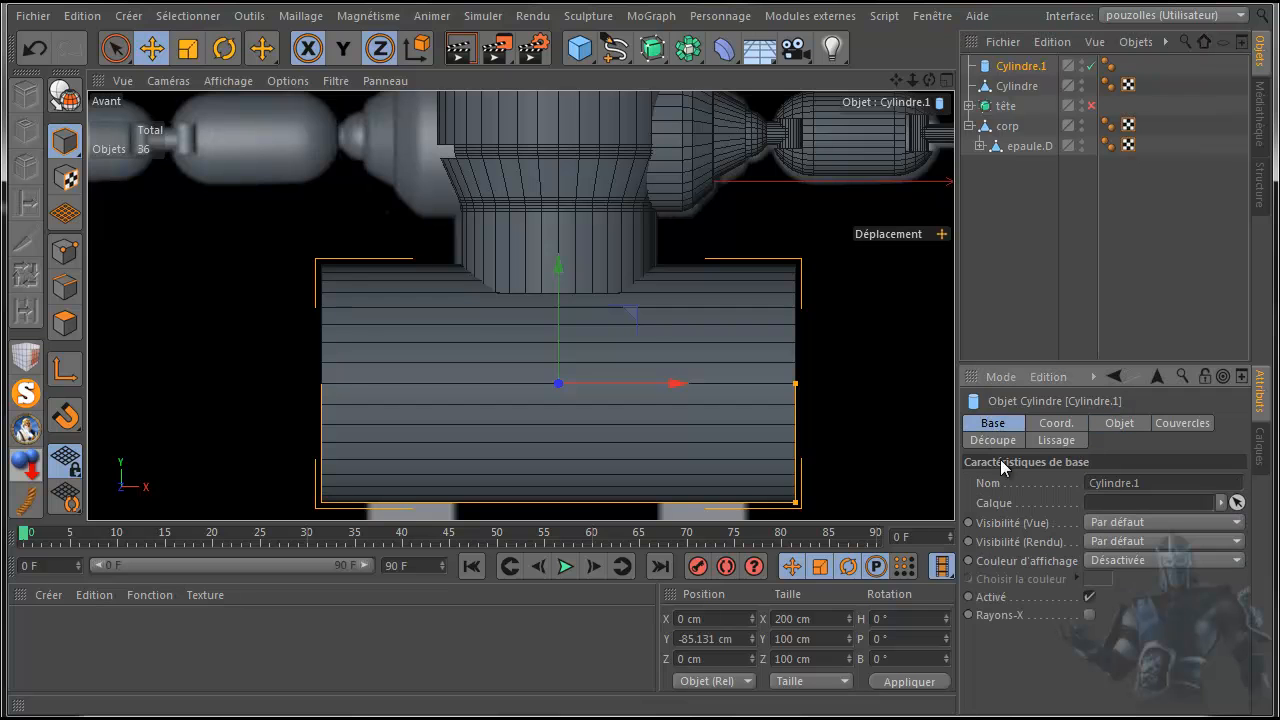
{"action": "left_click", "coordinate": [1089, 614]}
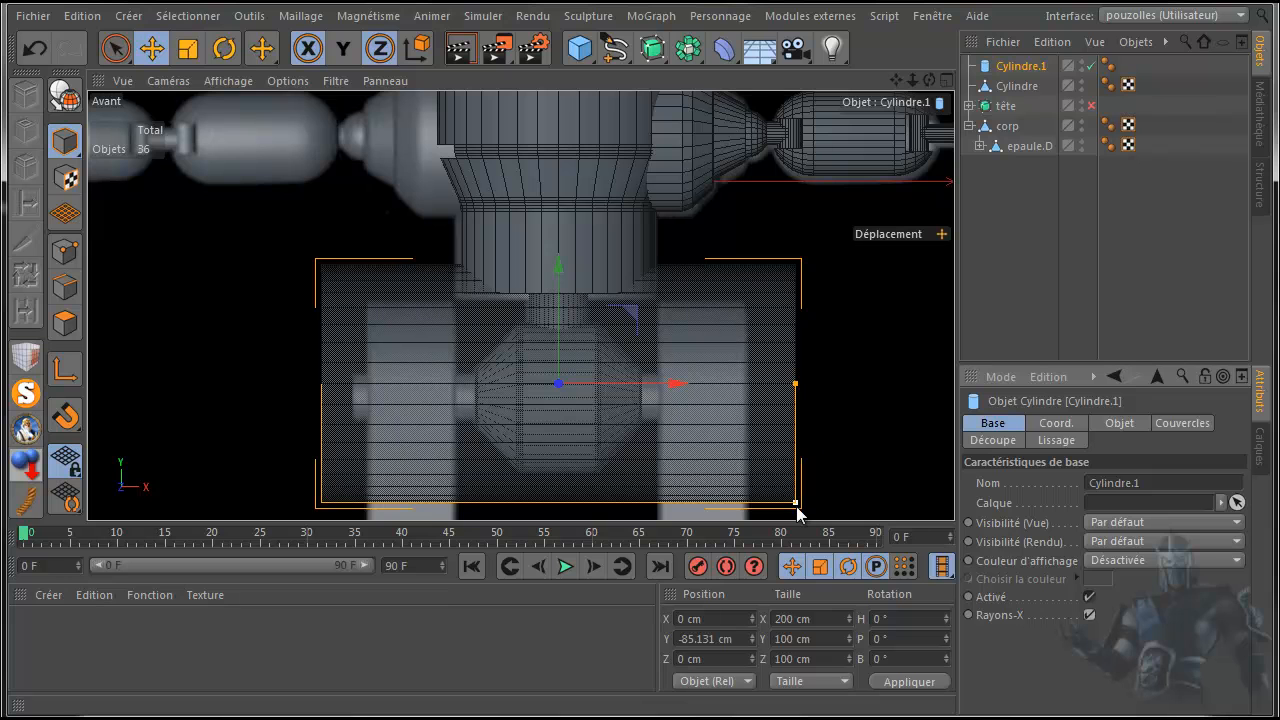
{"action": "left_click_drag", "start_coordinate": [557, 272], "coordinate": [557, 285]}
{"action": "left_click_drag", "start_coordinate": [796, 519], "coordinate": [779, 418]}
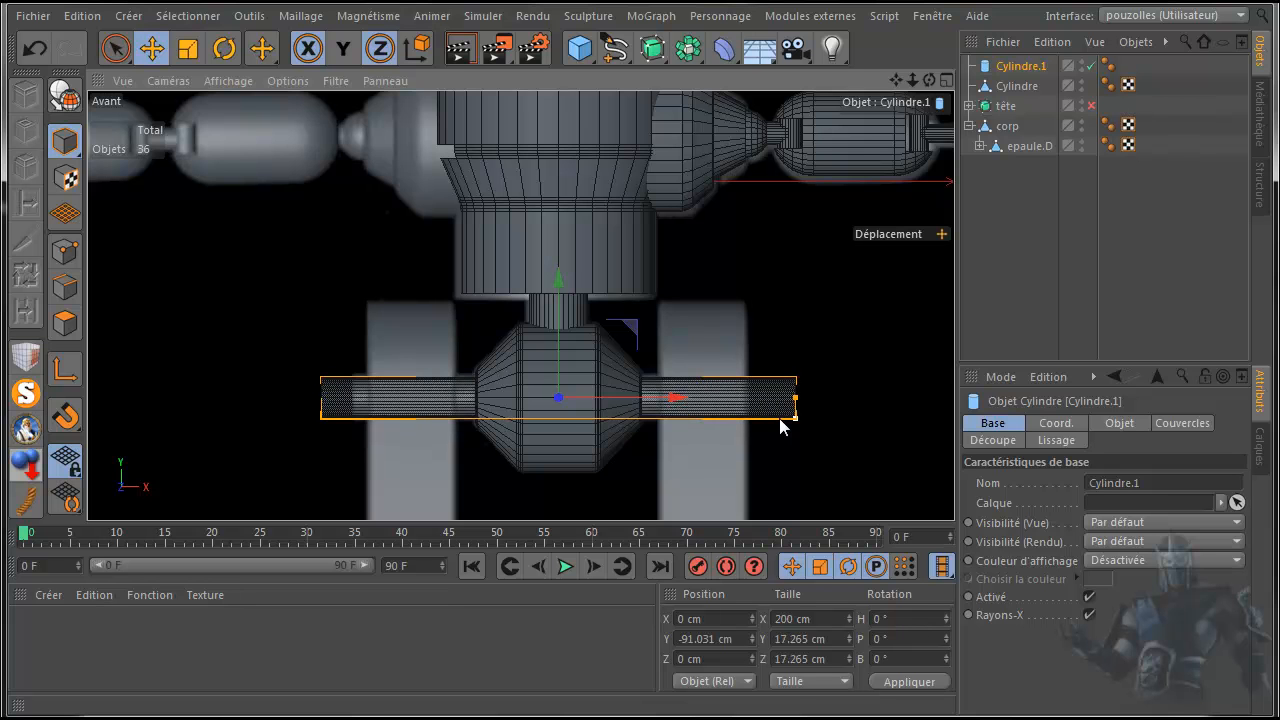
- Set the hip axle cylinder's radius to 9.632 cm, checking its fit against the pelvis joint in the perspective view
{"action": "middle_click", "coordinate": [143, 312]}
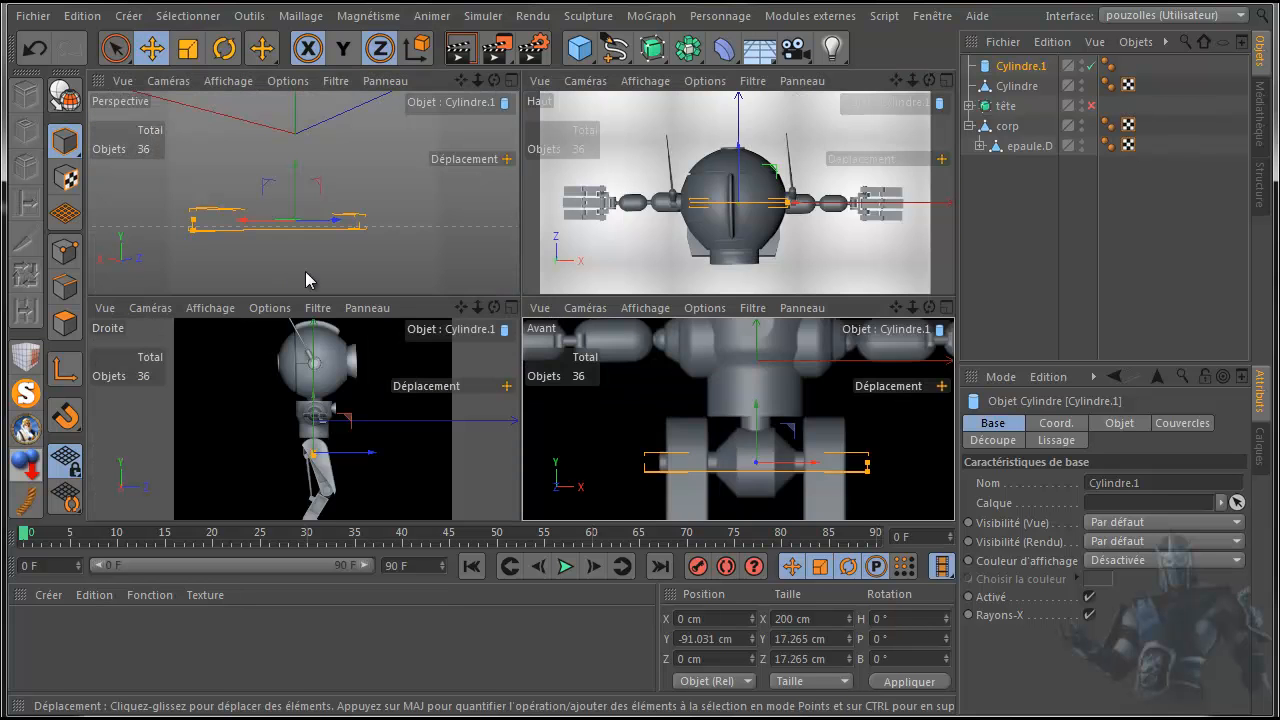
{"action": "middle_click", "coordinate": [322, 260]}
{"action": "scroll", "coordinate": [379, 360], "scroll_direction": "up", "scroll_amount": 5}
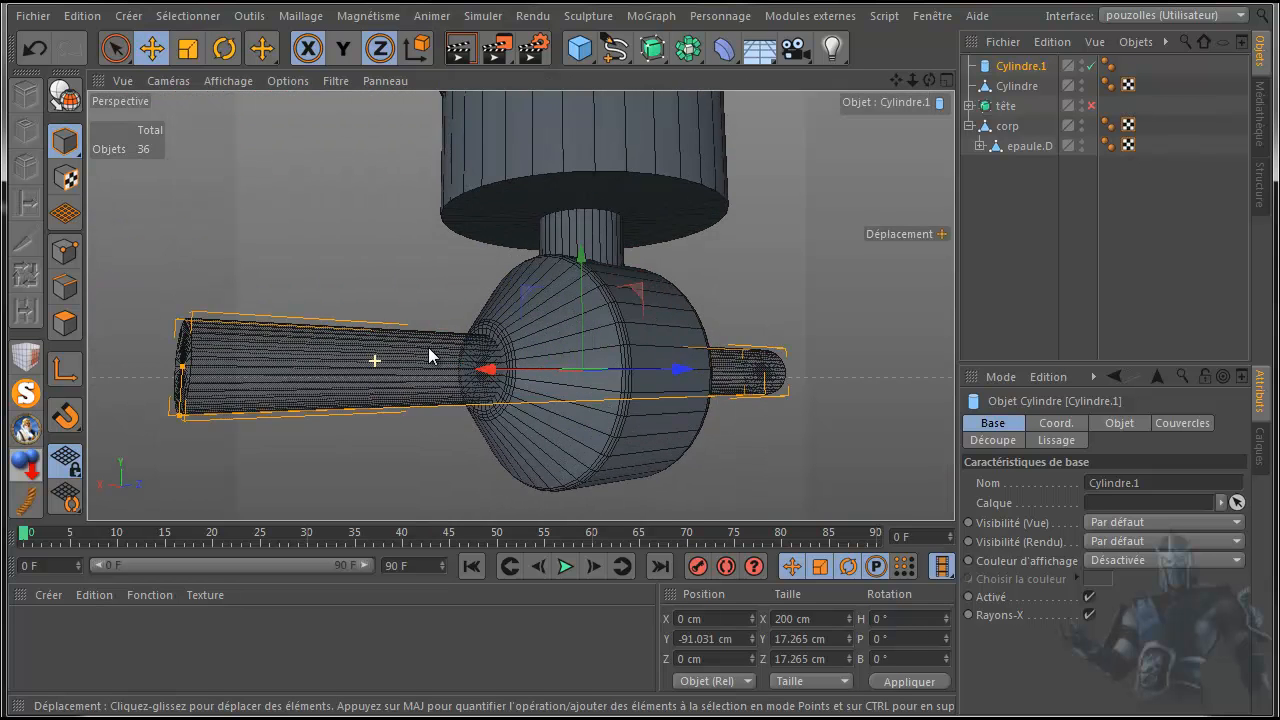
{"action": "scroll", "coordinate": [433, 347], "scroll_direction": "up", "scroll_amount": 2}
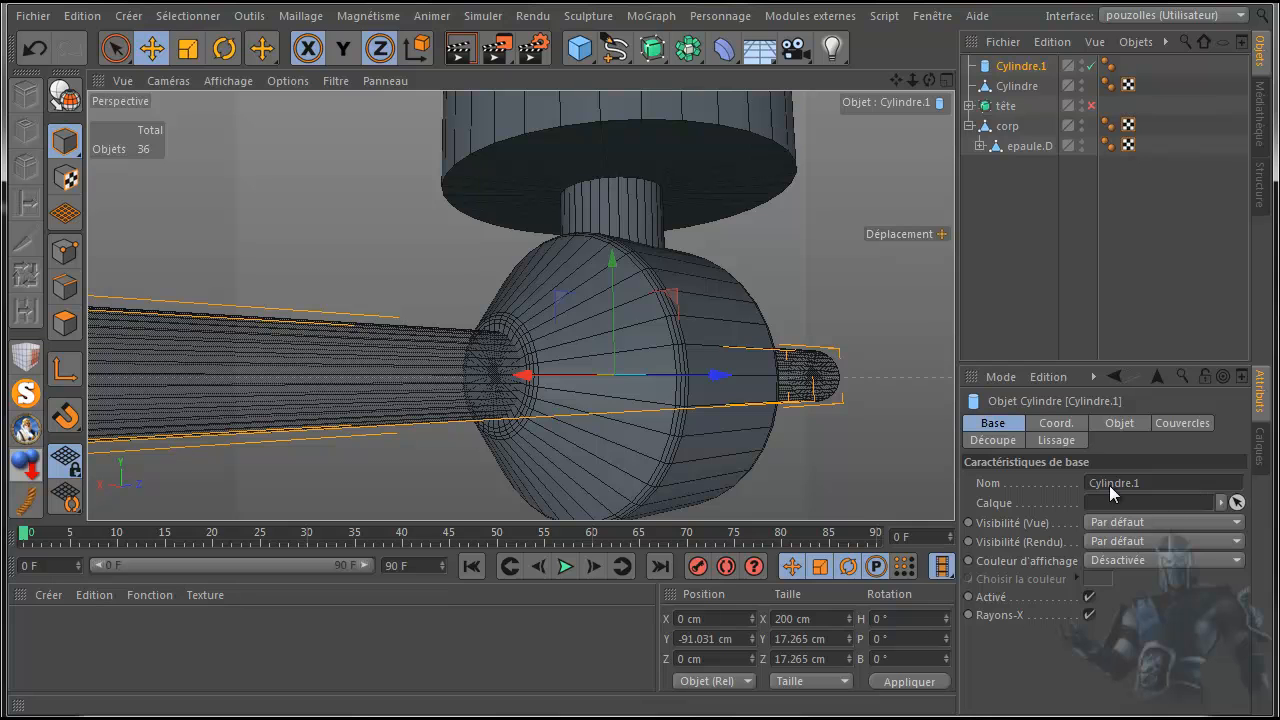
{"action": "left_click", "coordinate": [1120, 423]}
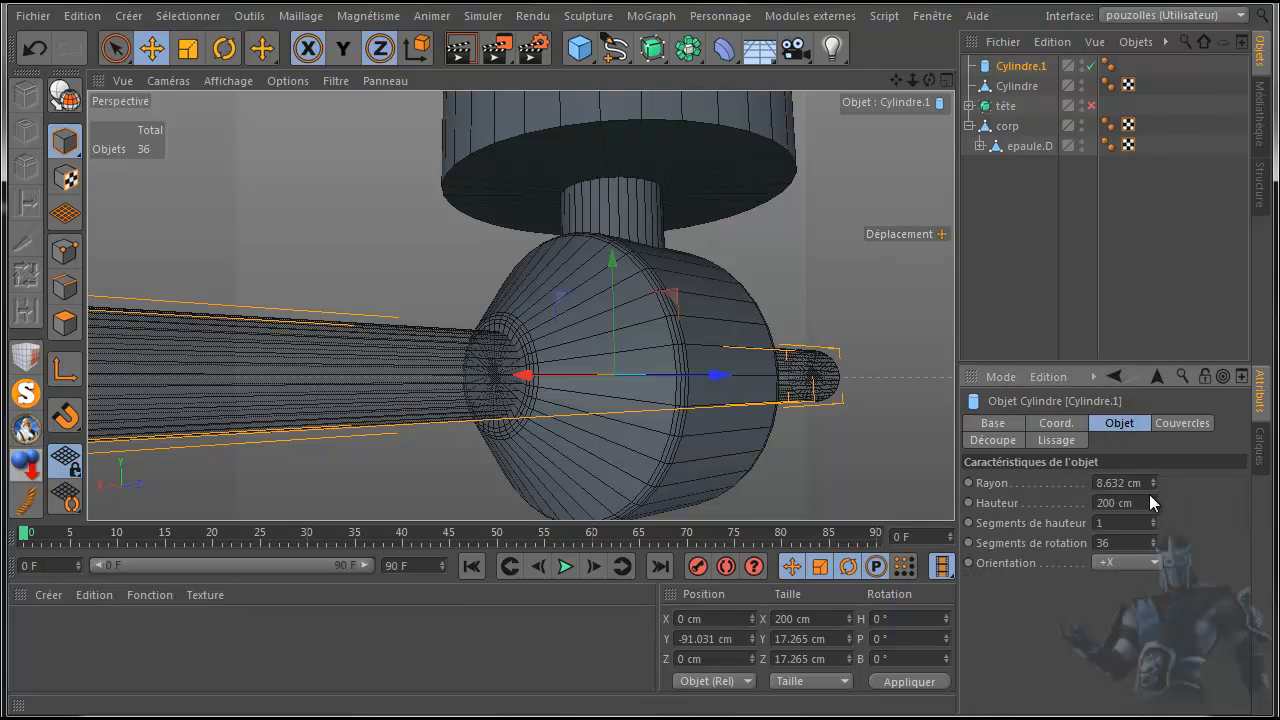
{"action": "left_click", "coordinate": [1155, 480]}
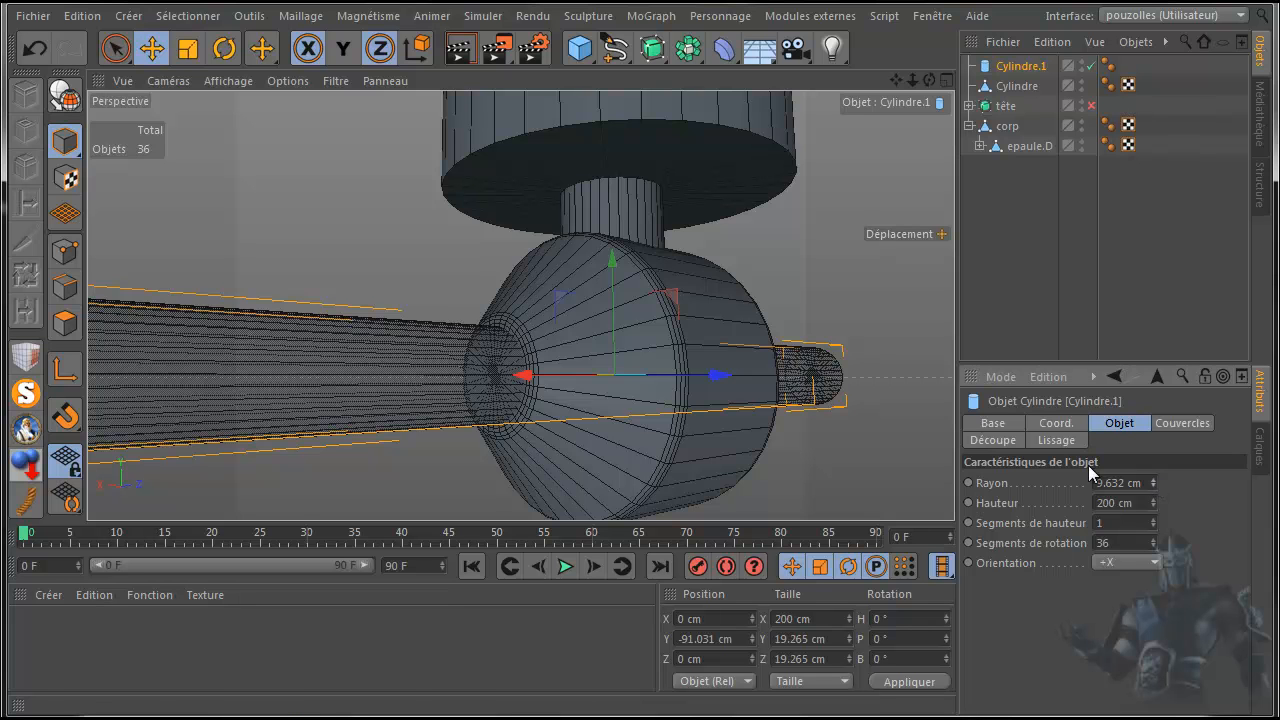
- In the front view, shorten the axle cylinder to about 66 cm and shift it along X to about 121.4 cm, clear of the pelvis joint
{"action": "middle_click", "coordinate": [451, 476]}
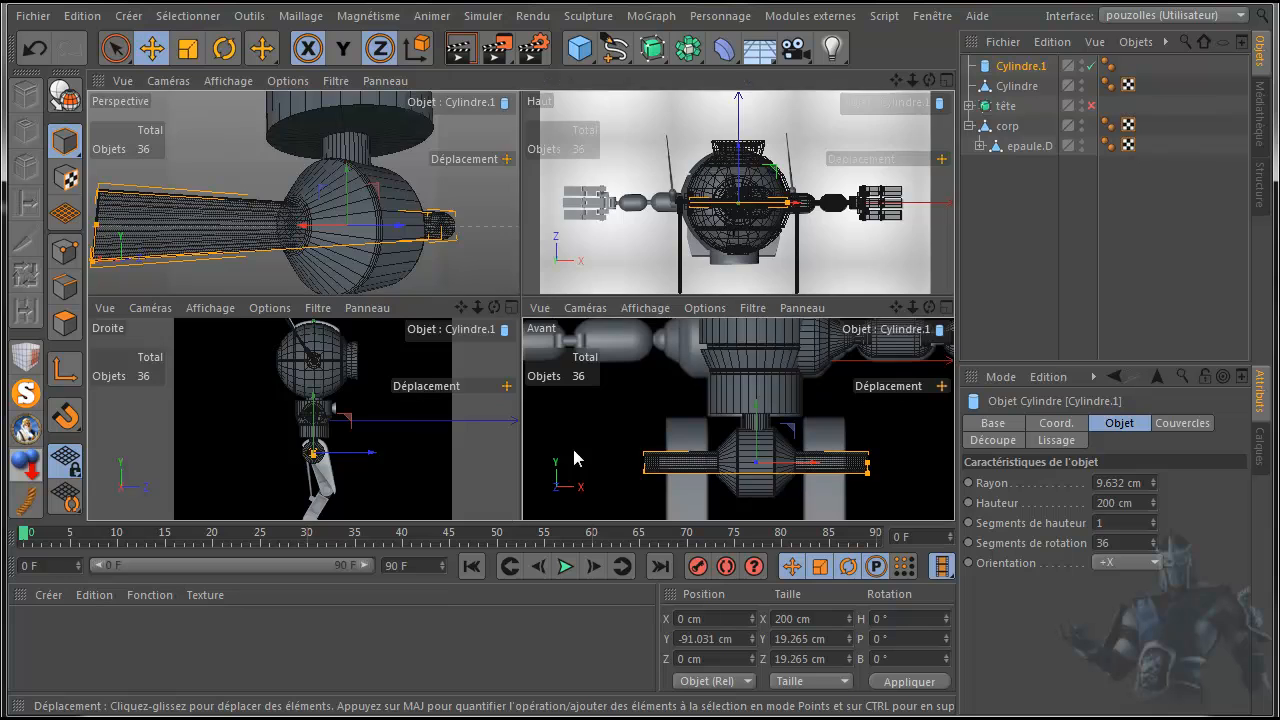
{"action": "middle_click", "coordinate": [575, 458]}
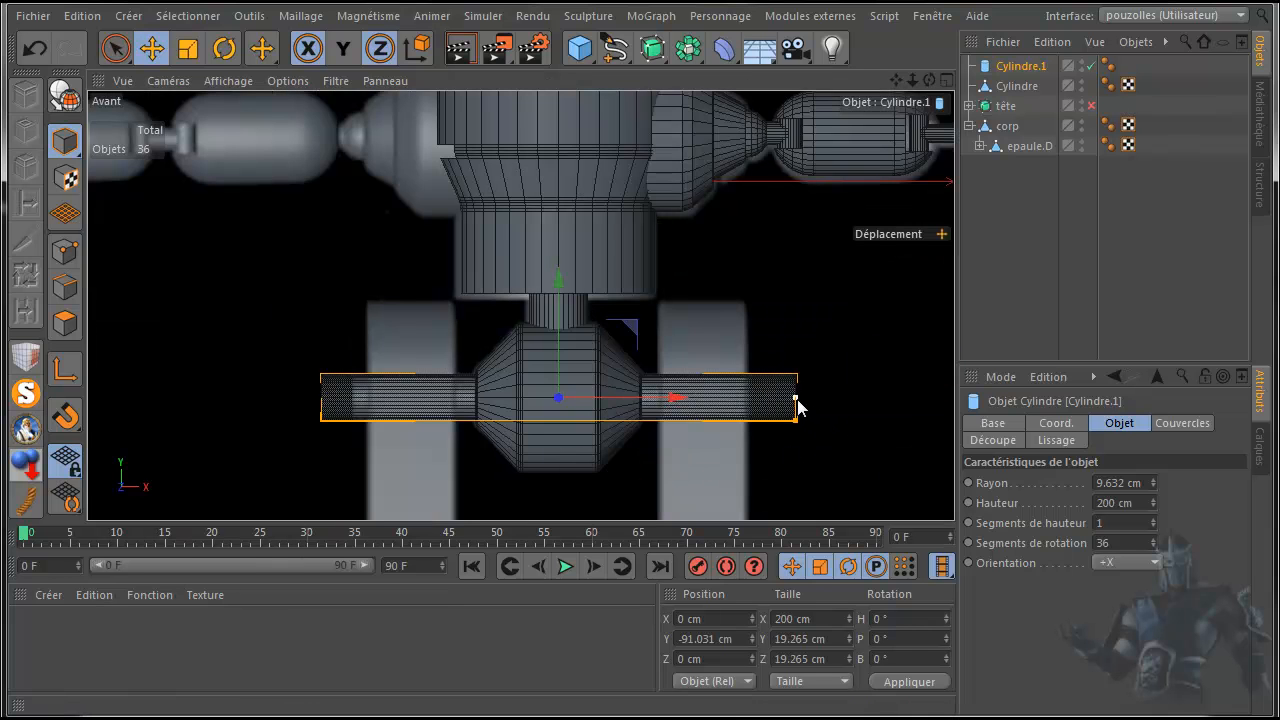
{"action": "left_click_drag", "start_coordinate": [796, 404], "coordinate": [963, 405]}
- Convert the axle cylinder to a polygon object and delete the centre point of the cap facing the pelvis joint
{"action": "middle_click", "coordinate": [242, 281]}
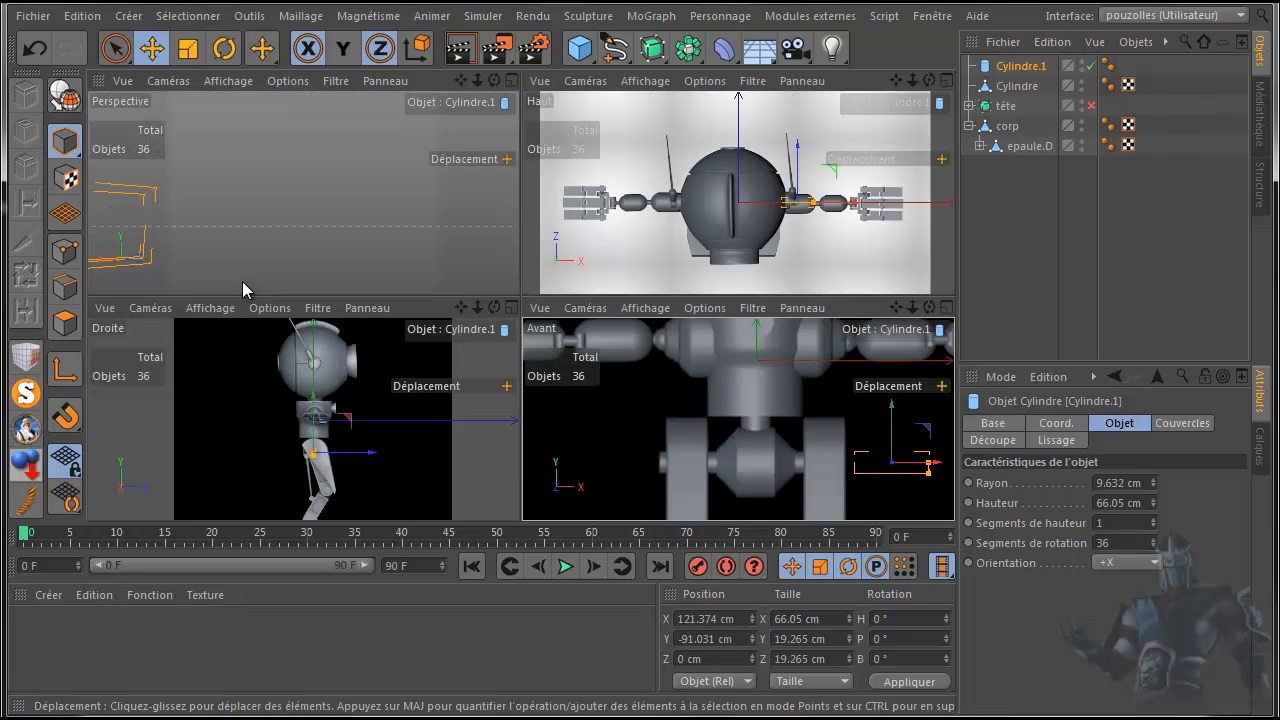
{"action": "middle_click", "coordinate": [248, 251]}
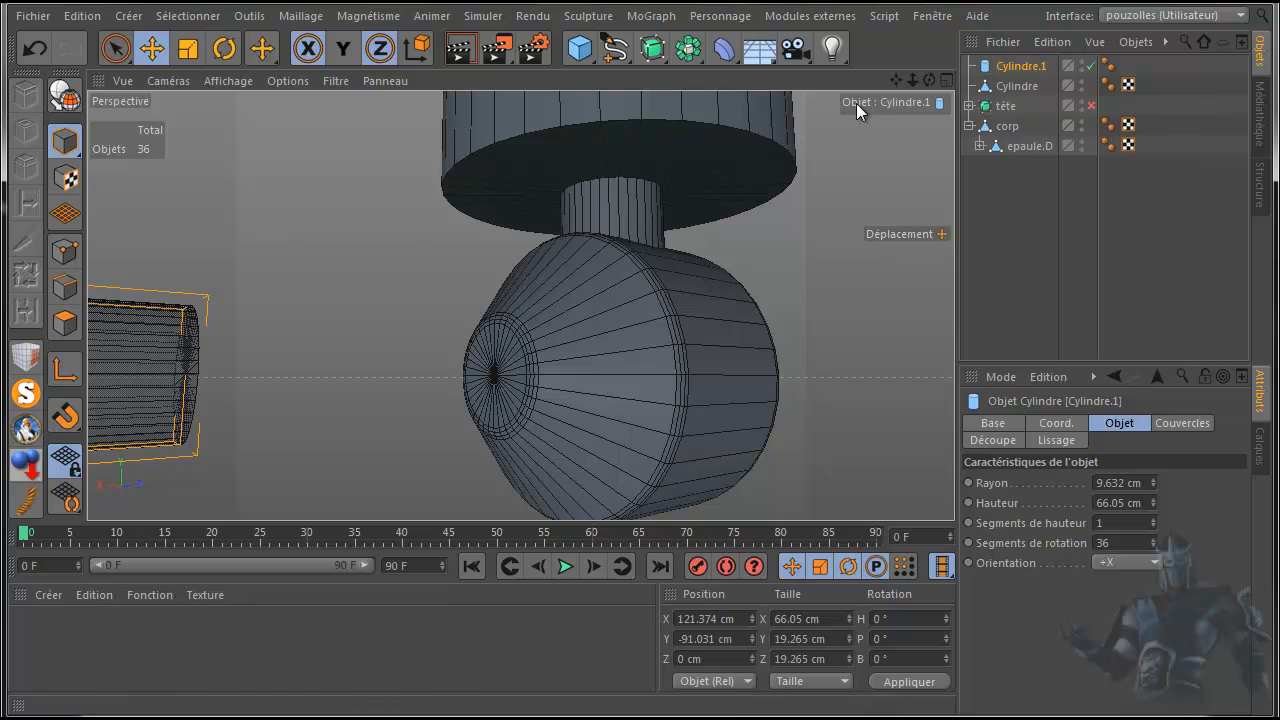
{"action": "left_click_drag", "start_coordinate": [929, 74], "coordinate": [775, 103]}
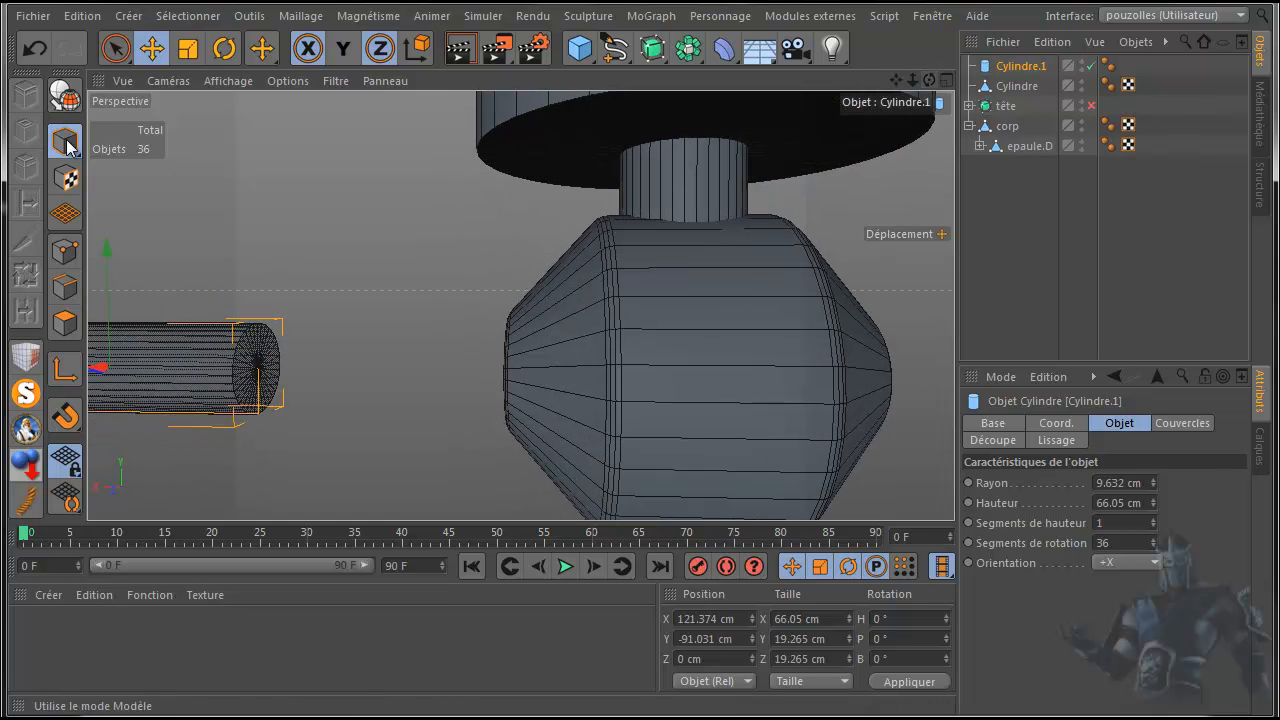
{"action": "left_click", "coordinate": [64, 97]}
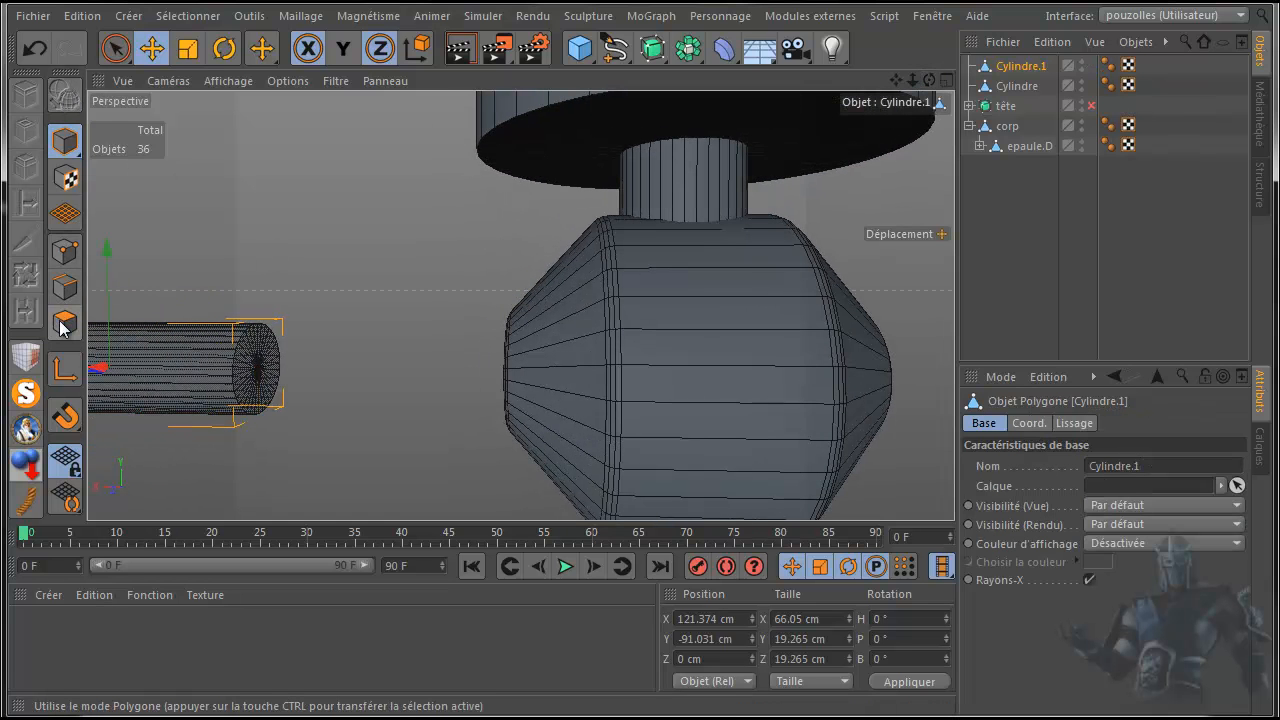
{"action": "left_click", "coordinate": [115, 48]}
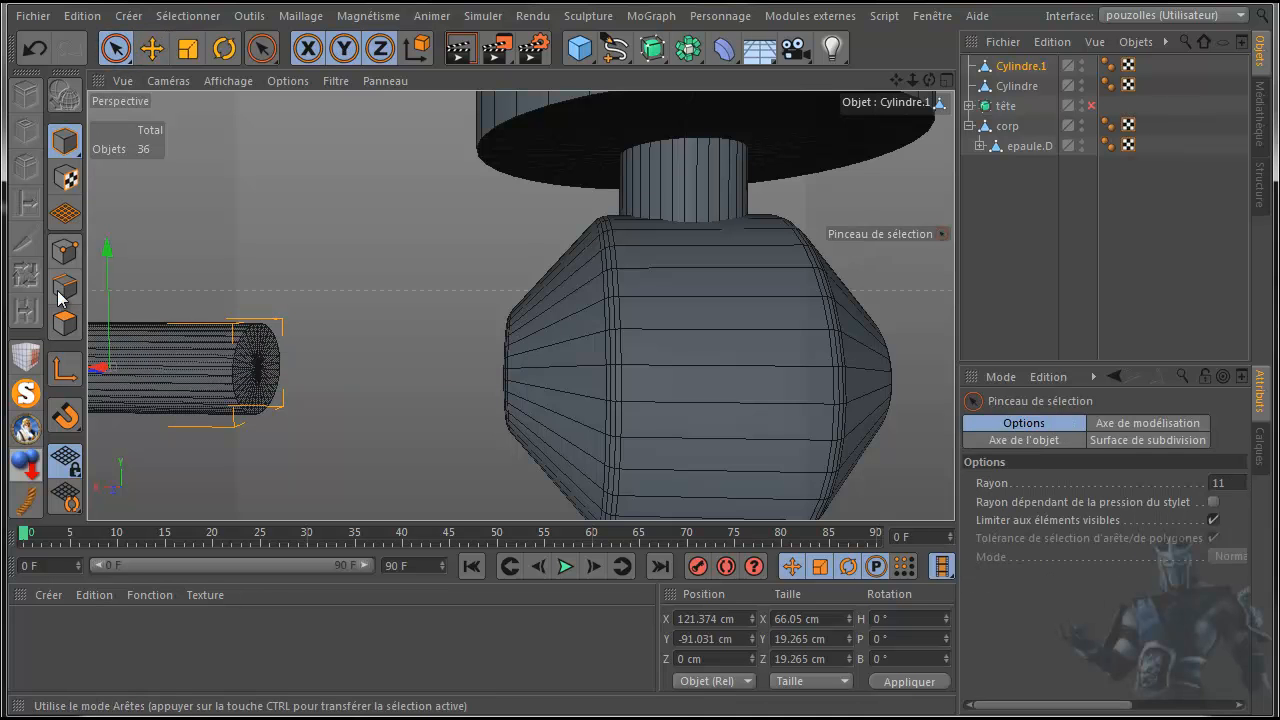
{"action": "left_click", "coordinate": [64, 251]}
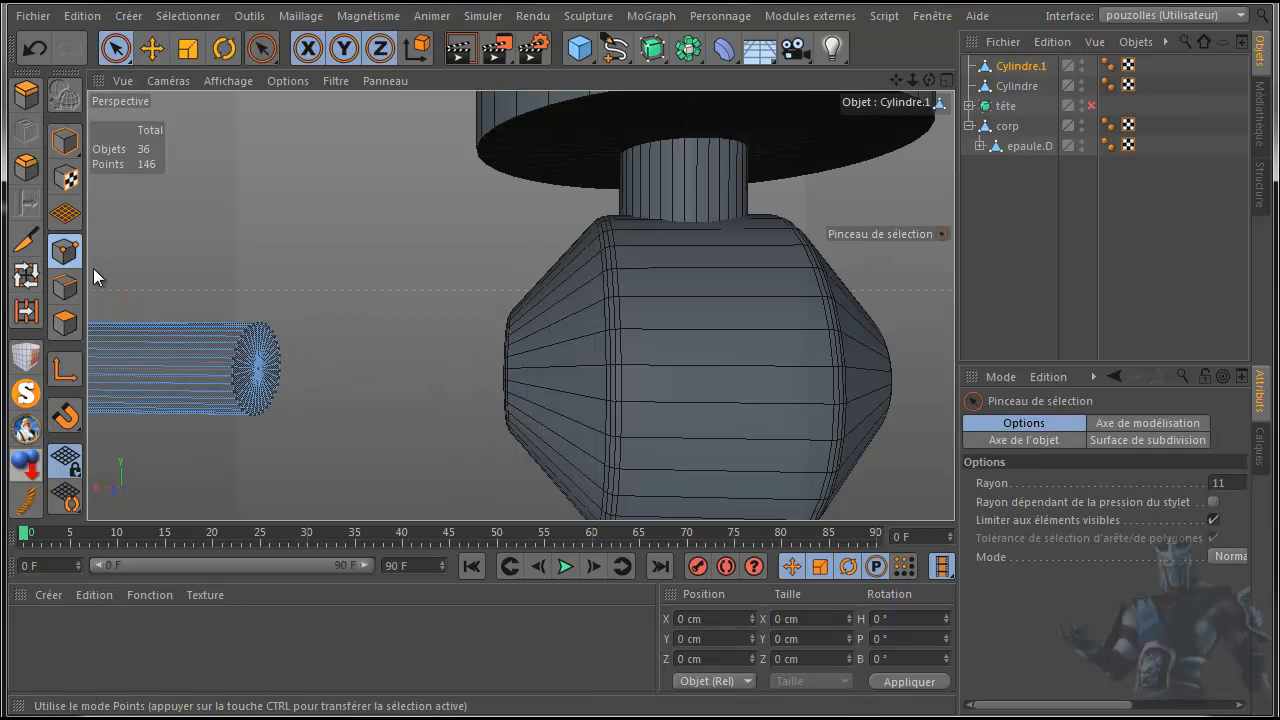
{"action": "left_click", "coordinate": [256, 368]}
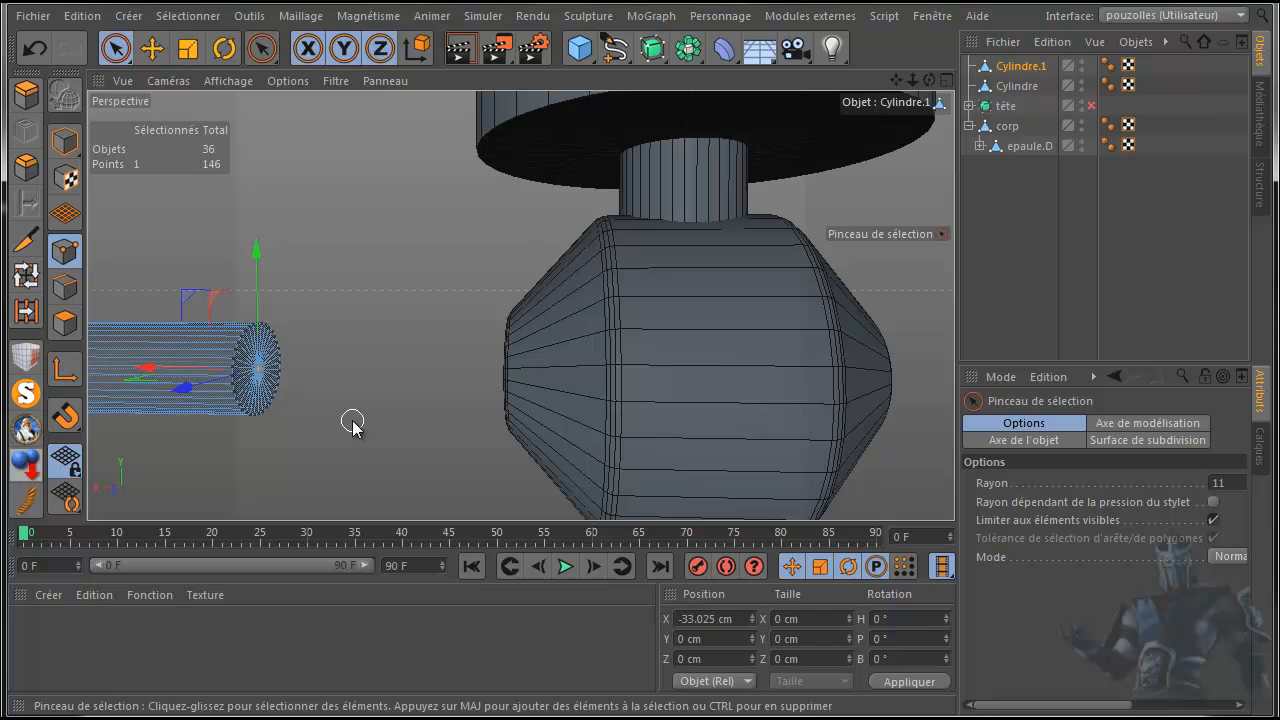
{"action": "key", "text": "Delete"}
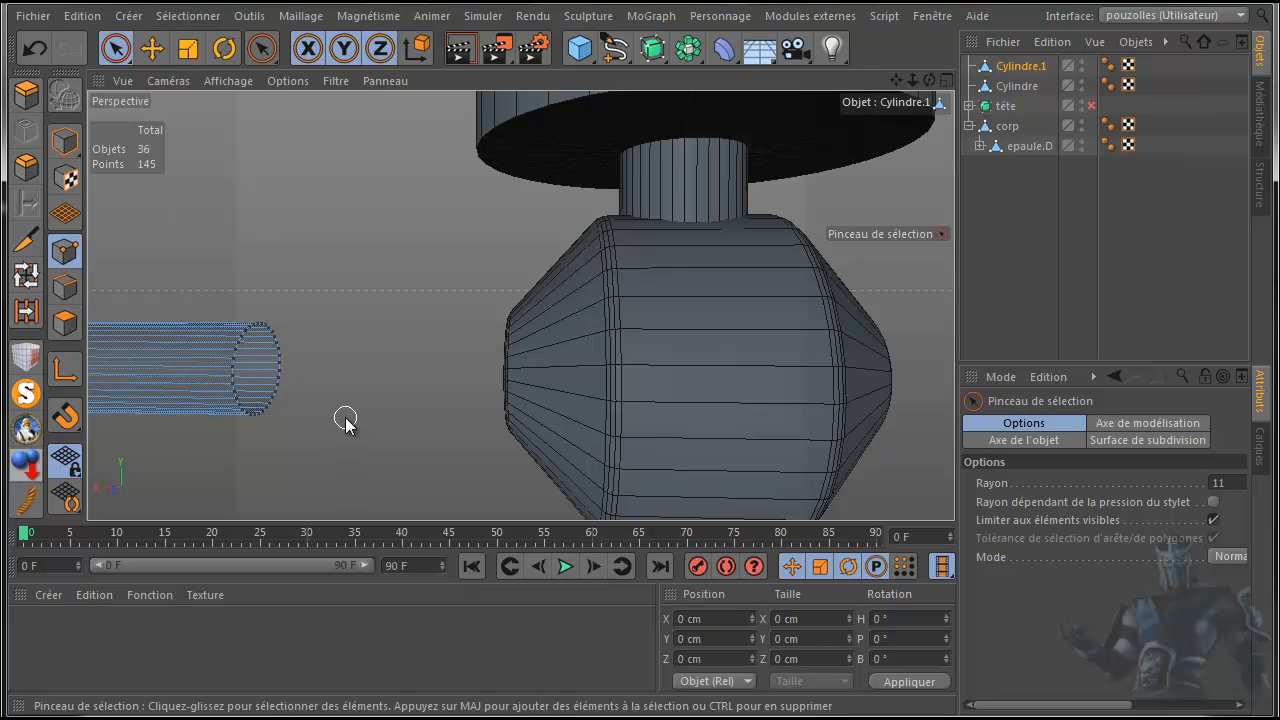
- In model mode, move the axle back along X to about 54.4 cm so its open end sits inside the pelvis joint
{"action": "middle_click", "coordinate": [344, 417]}
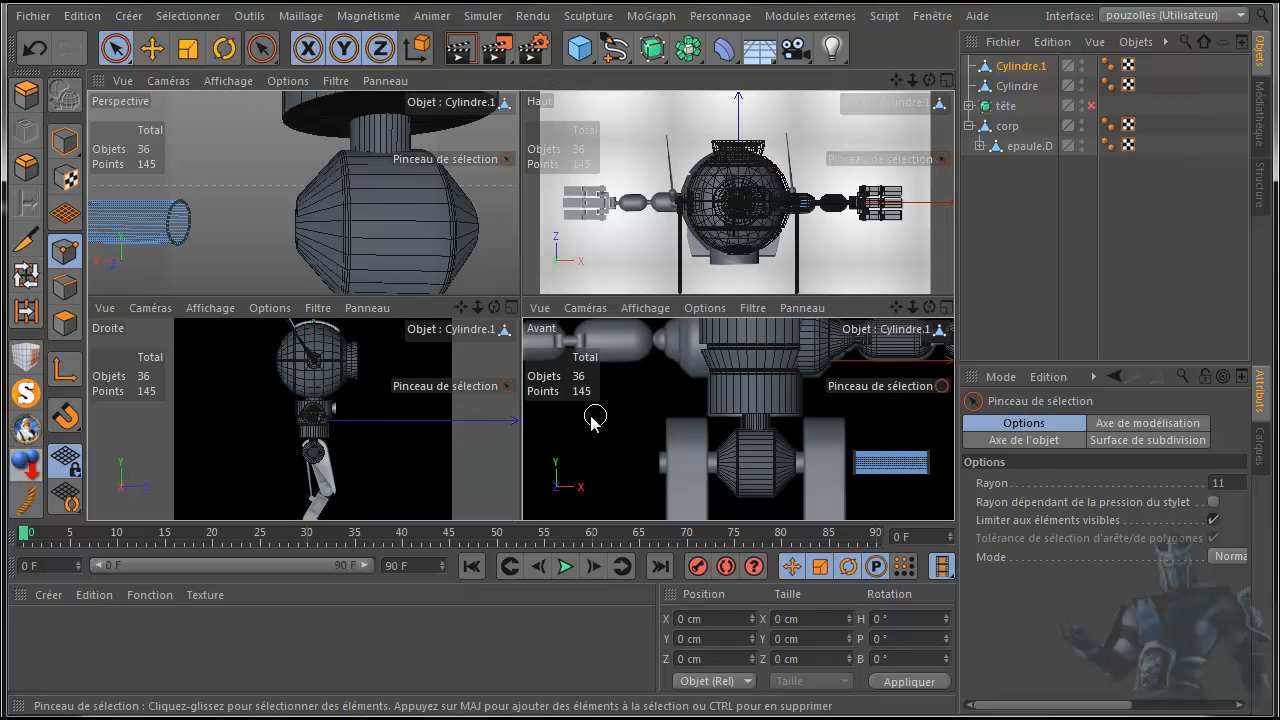
{"action": "middle_click", "coordinate": [596, 420]}
{"action": "left_click", "coordinate": [148, 55]}
{"action": "left_click", "coordinate": [64, 141]}
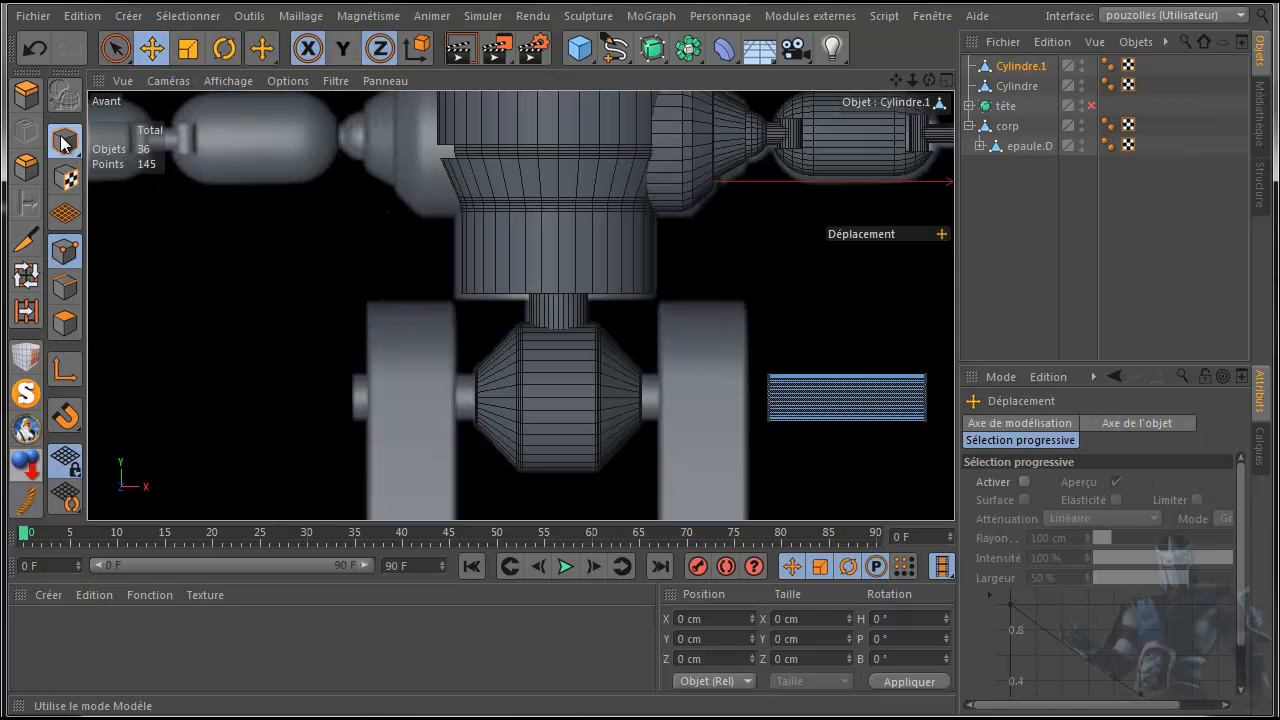
{"action": "left_click_drag", "start_coordinate": [938, 401], "coordinate": [781, 420]}
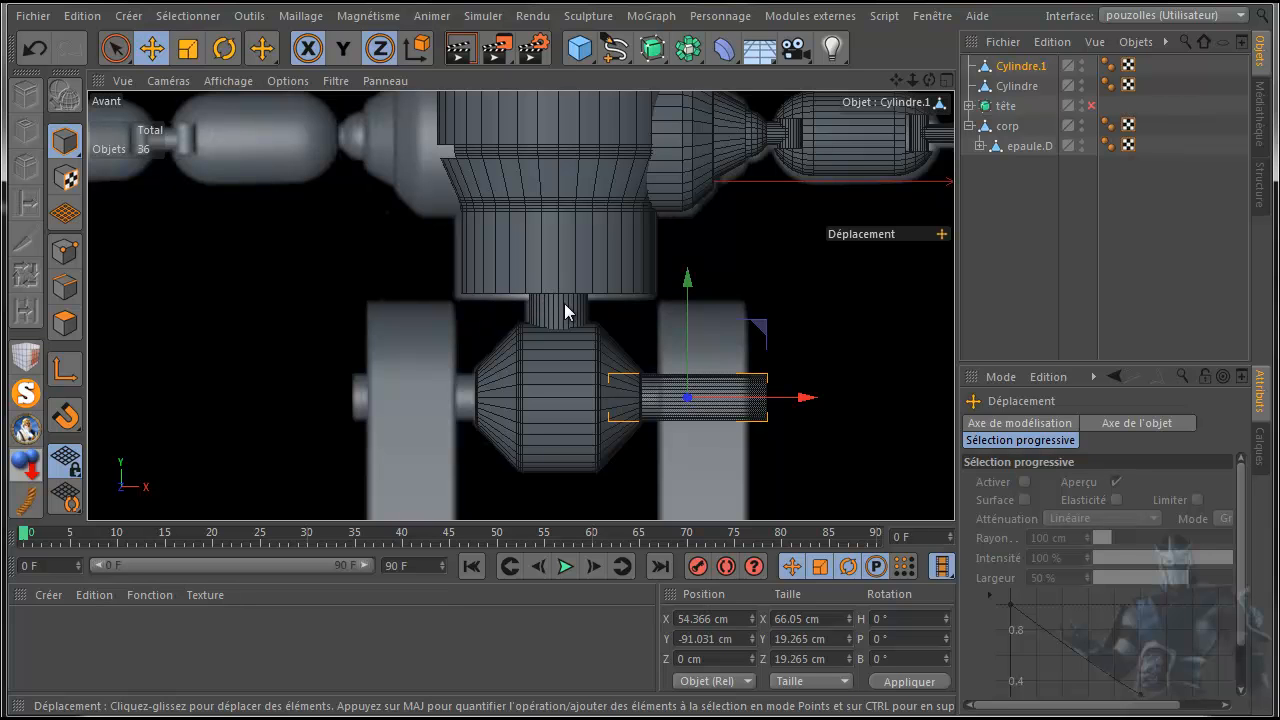
- Examine the axle's alignment with the reference legs in the front and right views
{"action": "left_click_drag", "start_coordinate": [897, 84], "coordinate": [889, 200]}
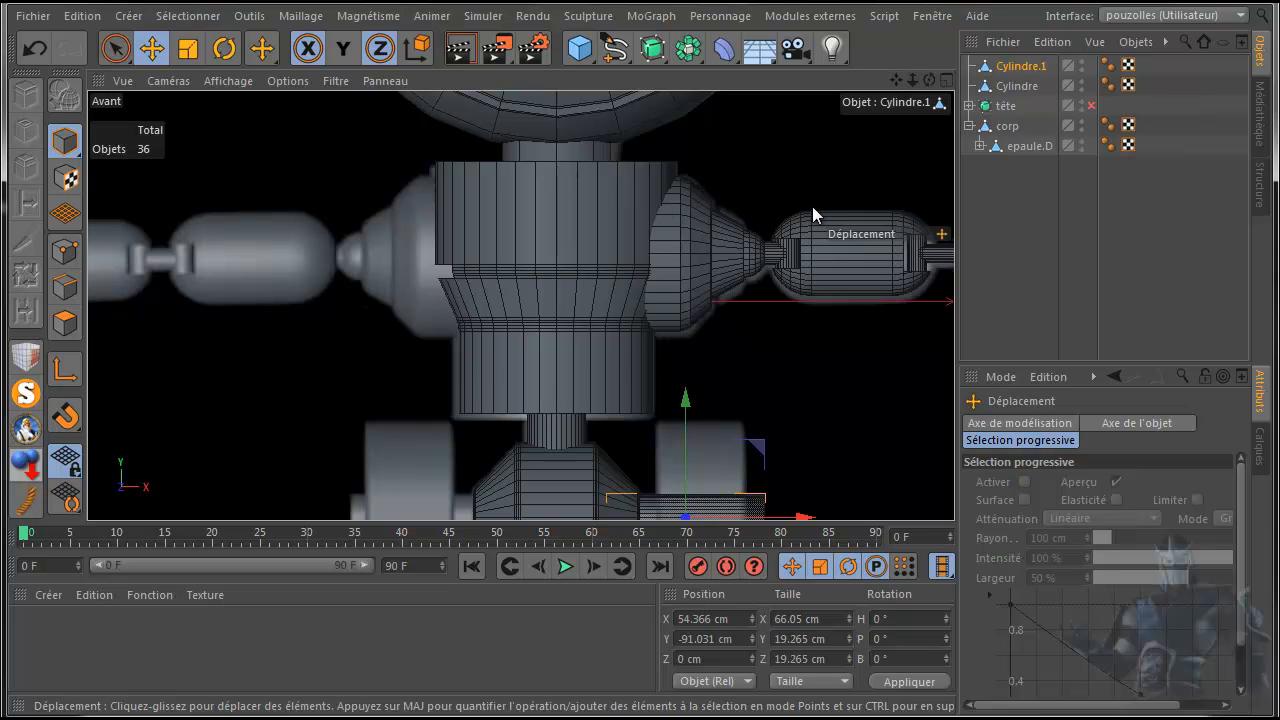
{"action": "left_click_drag", "start_coordinate": [895, 82], "coordinate": [894, 55]}
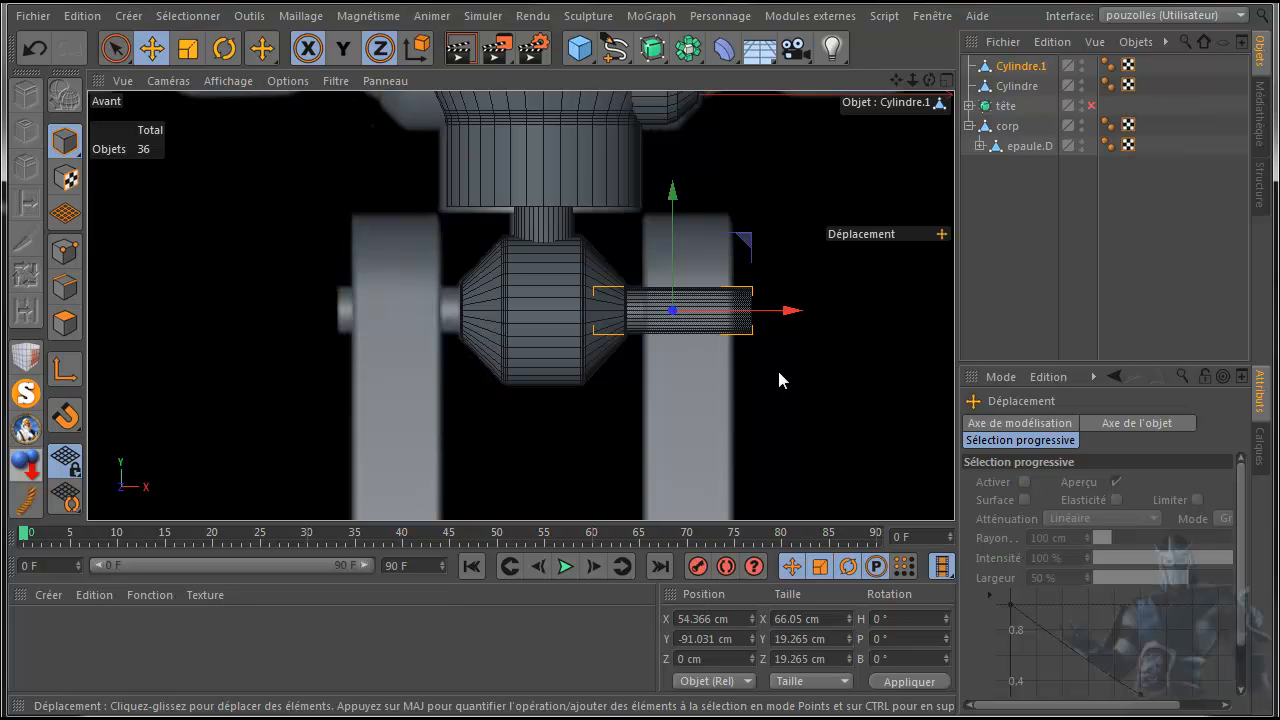
{"action": "middle_click", "coordinate": [355, 389]}
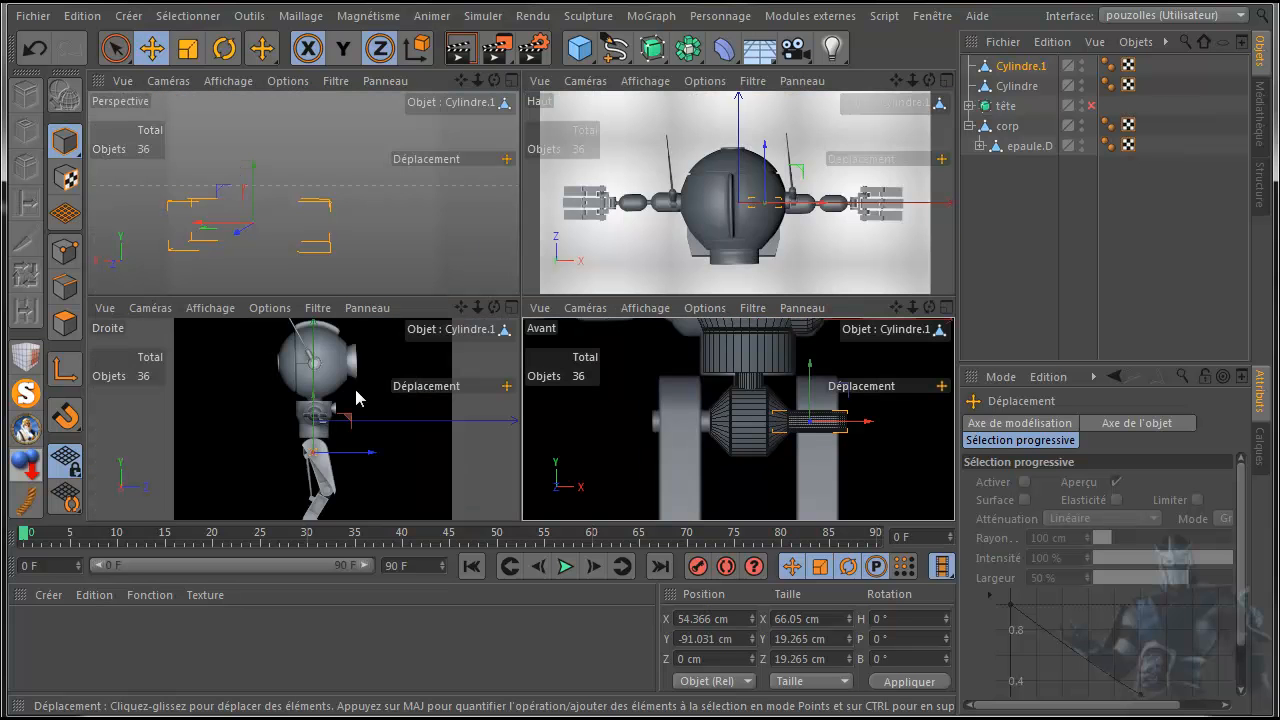
{"action": "middle_click", "coordinate": [408, 440]}
{"action": "scroll", "coordinate": [558, 459], "scroll_direction": "up", "scroll_amount": 4}
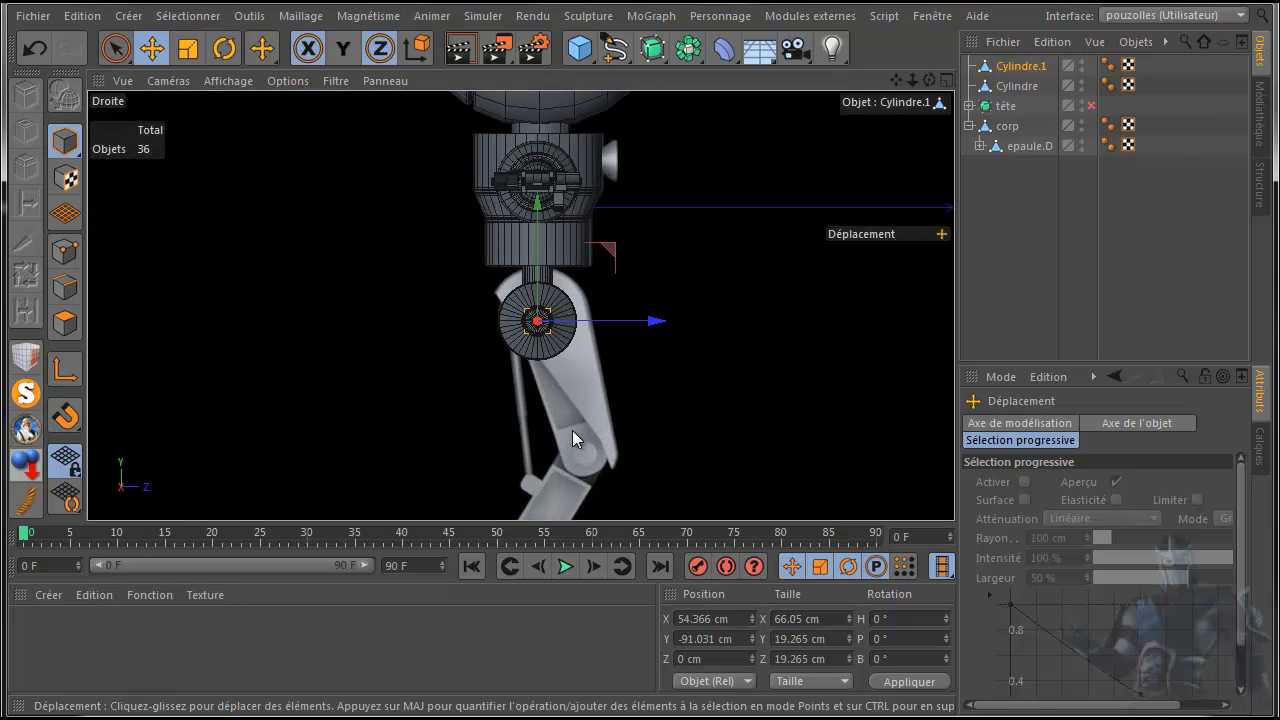
{"action": "scroll", "coordinate": [540, 325], "scroll_direction": "up", "scroll_amount": 5}
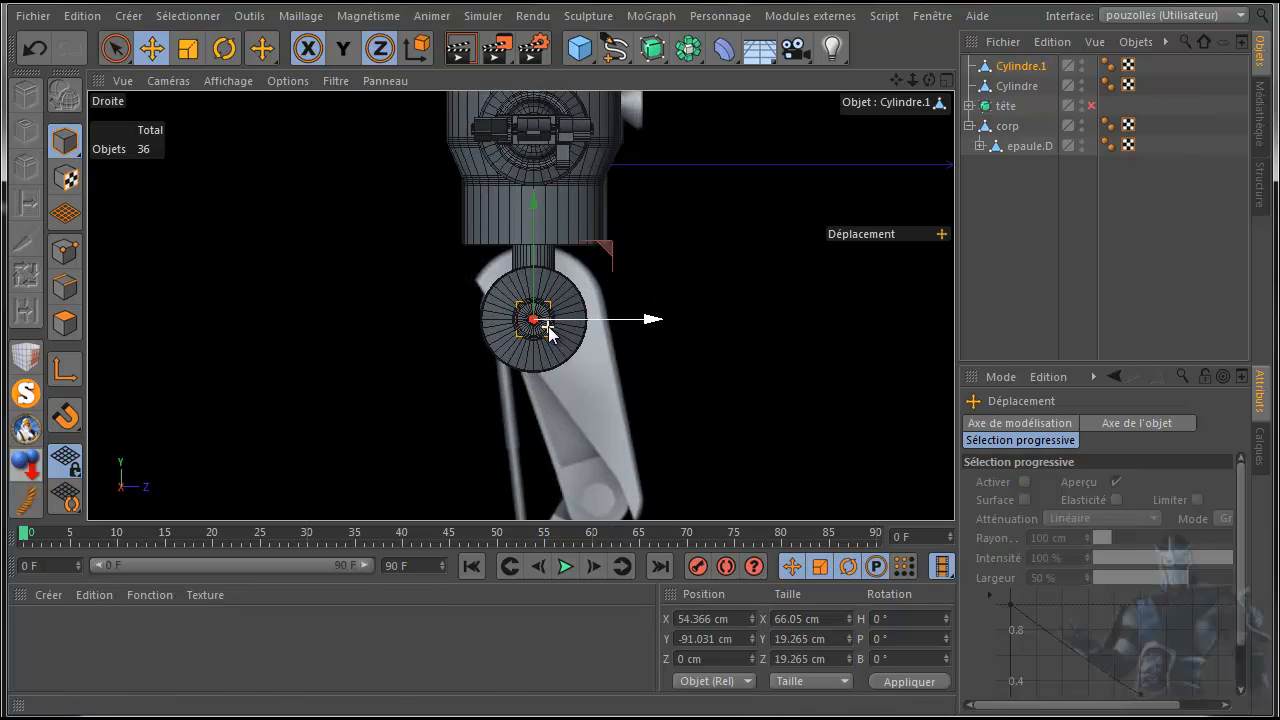
- Turn off X-Ray for the axle cylinder in the perspective view
{"action": "middle_click", "coordinate": [349, 317]}
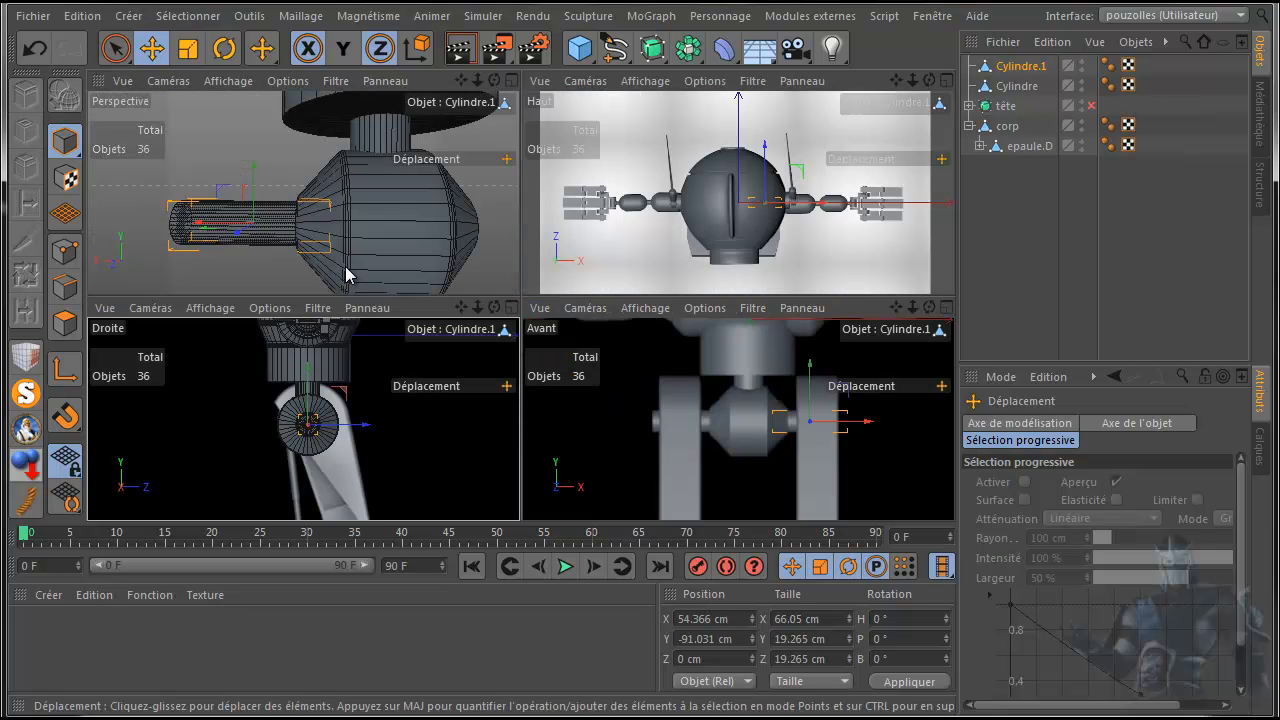
{"action": "middle_click", "coordinate": [242, 262]}
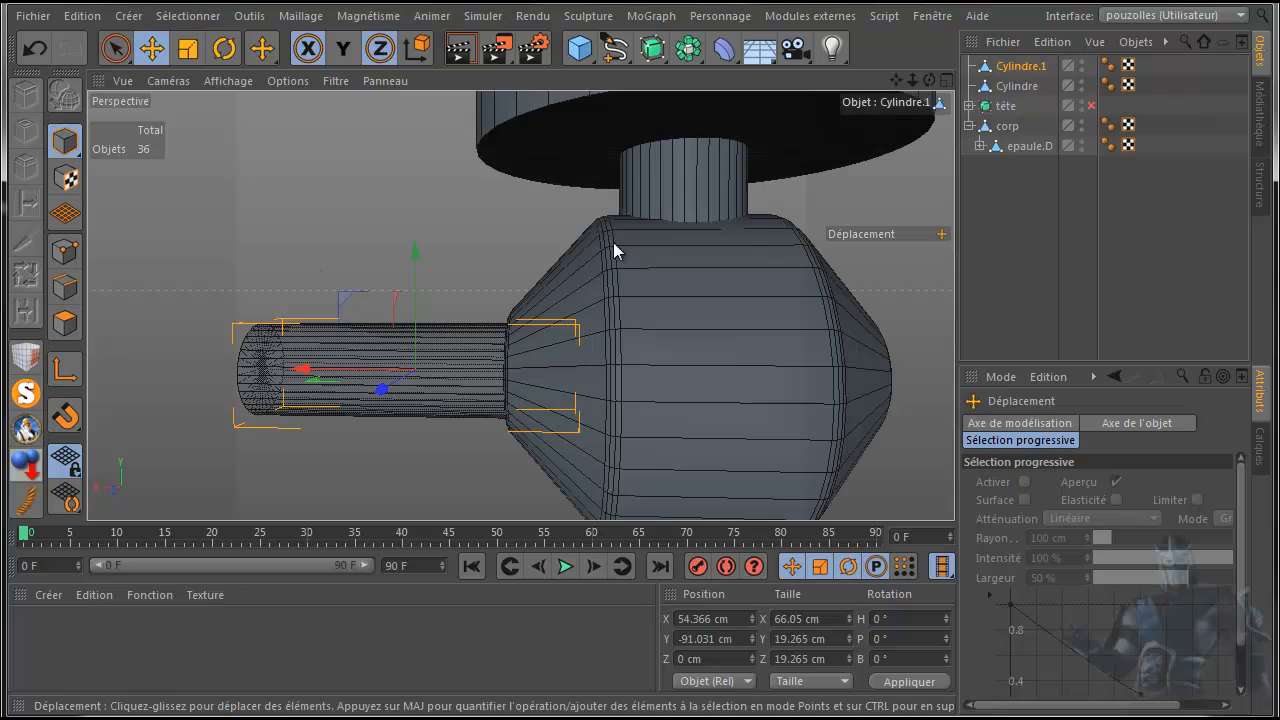
{"action": "left_click", "coordinate": [1016, 70]}
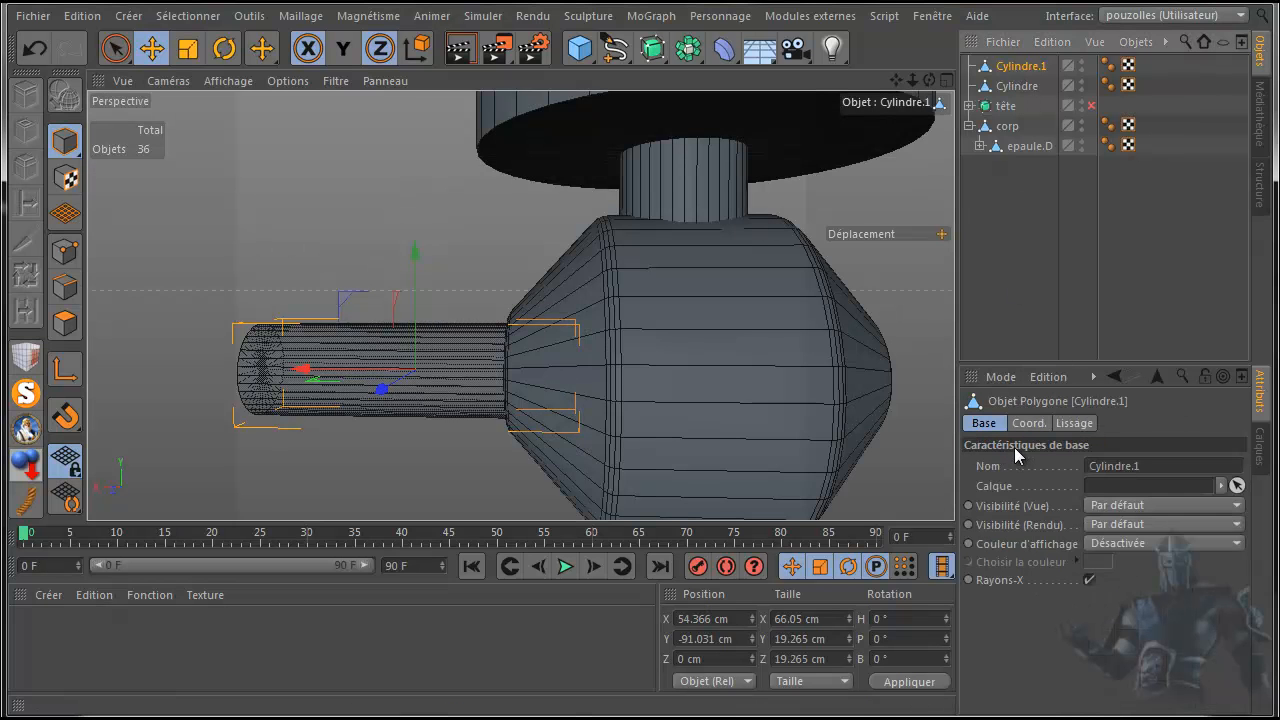
{"action": "left_click", "coordinate": [1088, 579]}
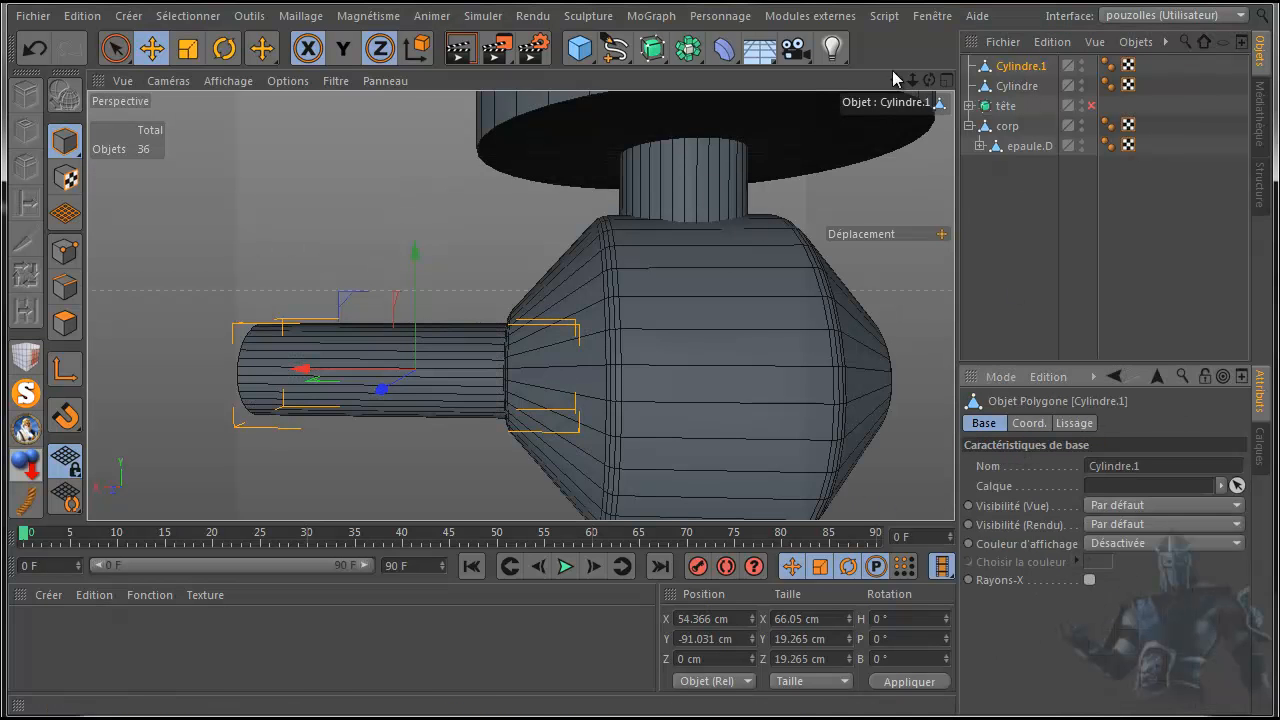
- Inset the polygons of the axle's outer end cap by about 0.97 cm and extrude them inward with an offset of about -1.12 cm
{"action": "left_click_drag", "start_coordinate": [930, 82], "coordinate": [1212, 57]}
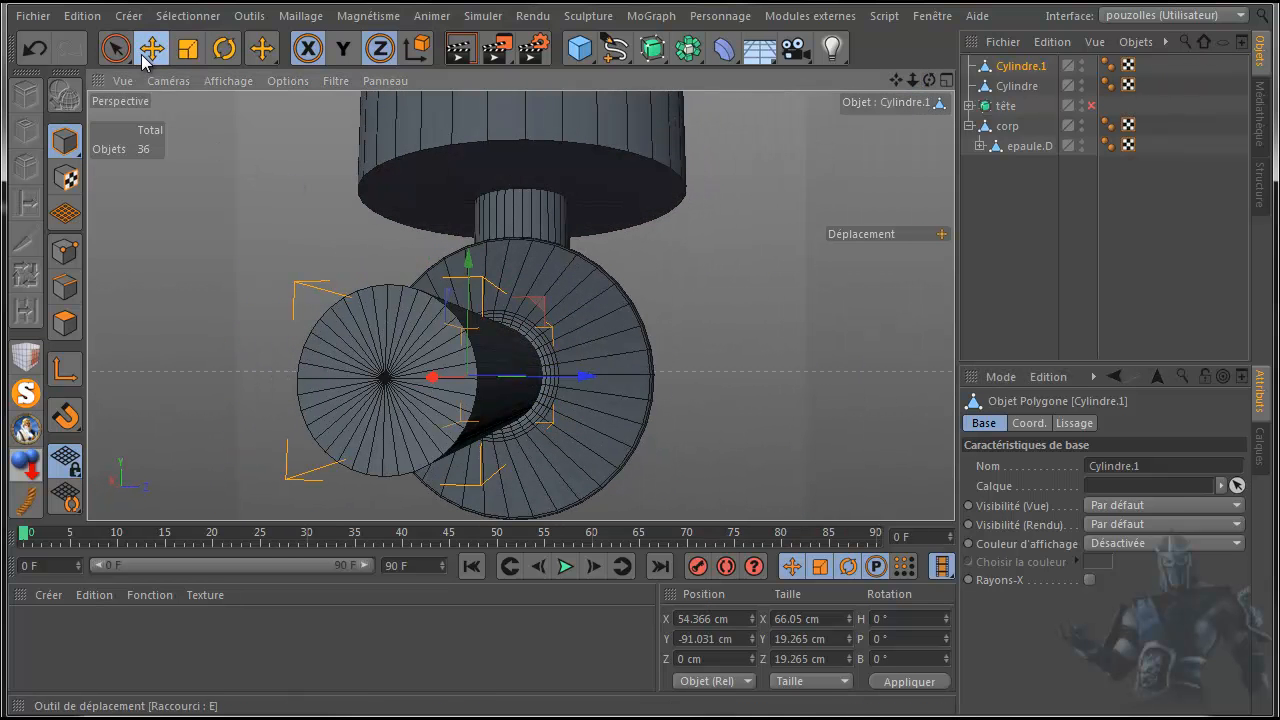
{"action": "left_click", "coordinate": [66, 287]}
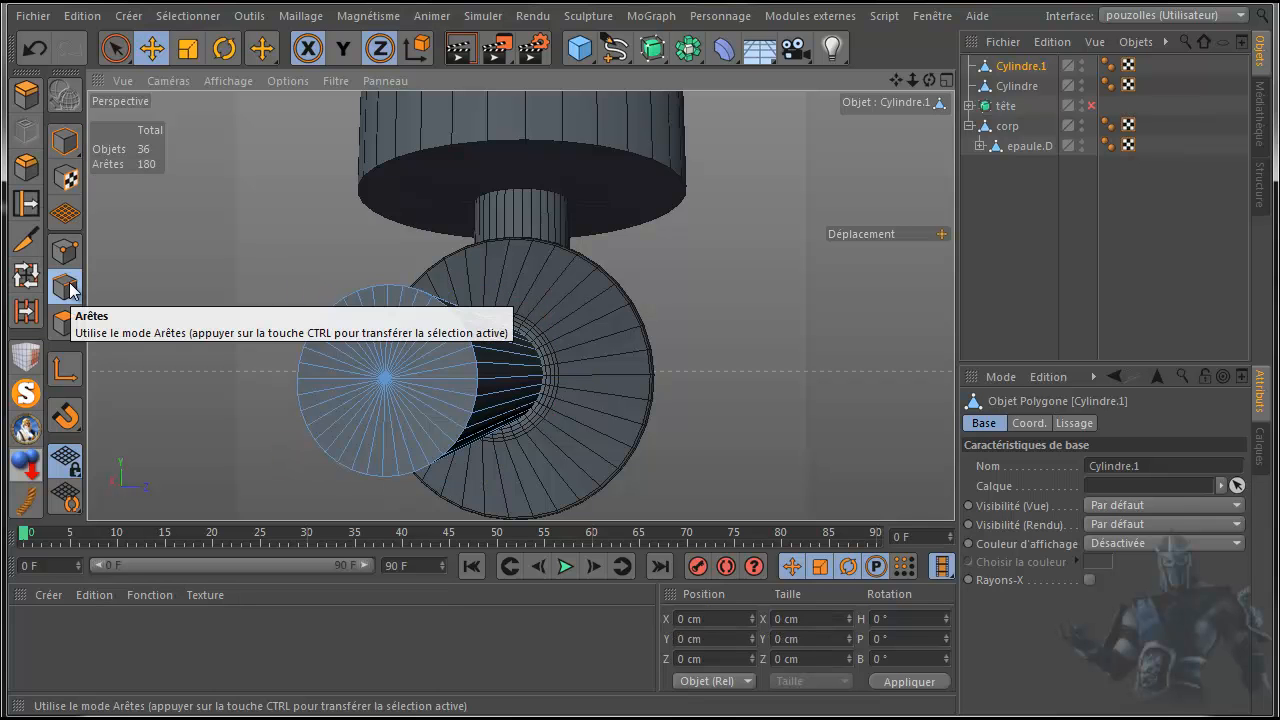
{"action": "left_click", "coordinate": [65, 322]}
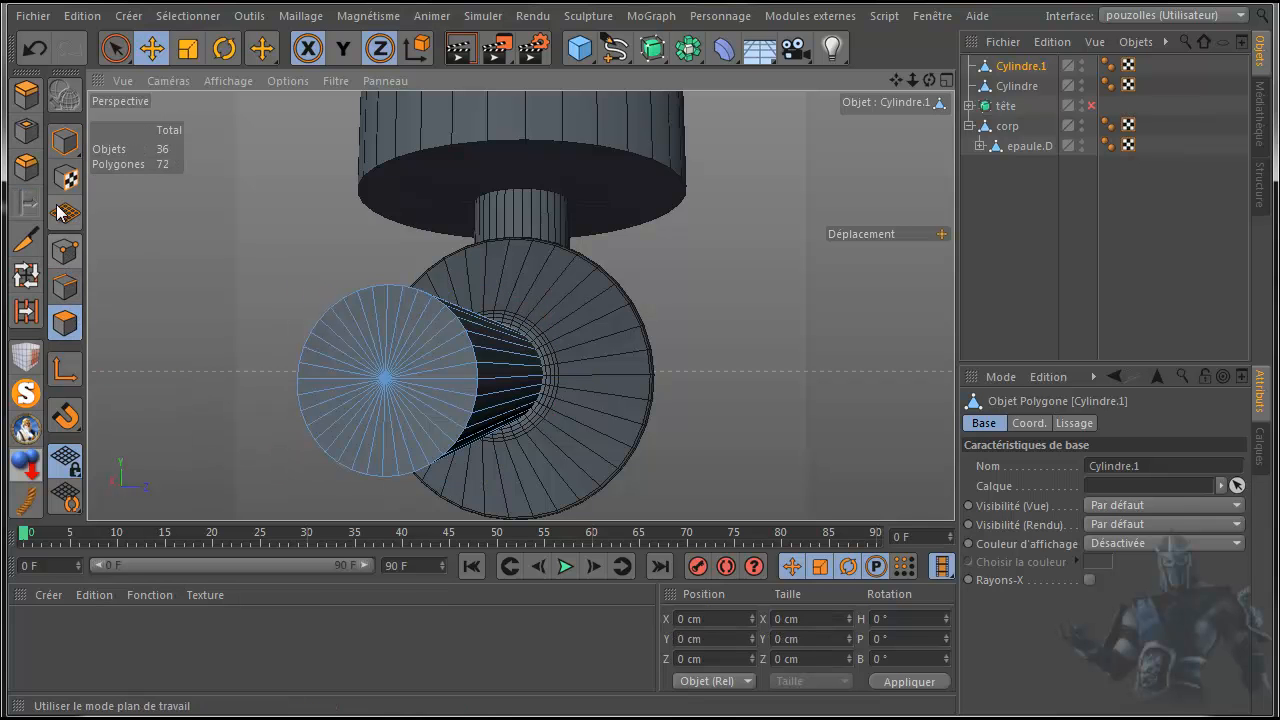
{"action": "left_click", "coordinate": [116, 48]}
{"action": "left_click", "coordinate": [409, 405]}
{"action": "mouse_move", "coordinate": [410, 390]}
{"action": "left_mouse_down"}
{"action": "mouse_move", "coordinate": [371, 380]}
{"action": "mouse_move", "coordinate": [394, 397]}
{"action": "left_mouse_up"}
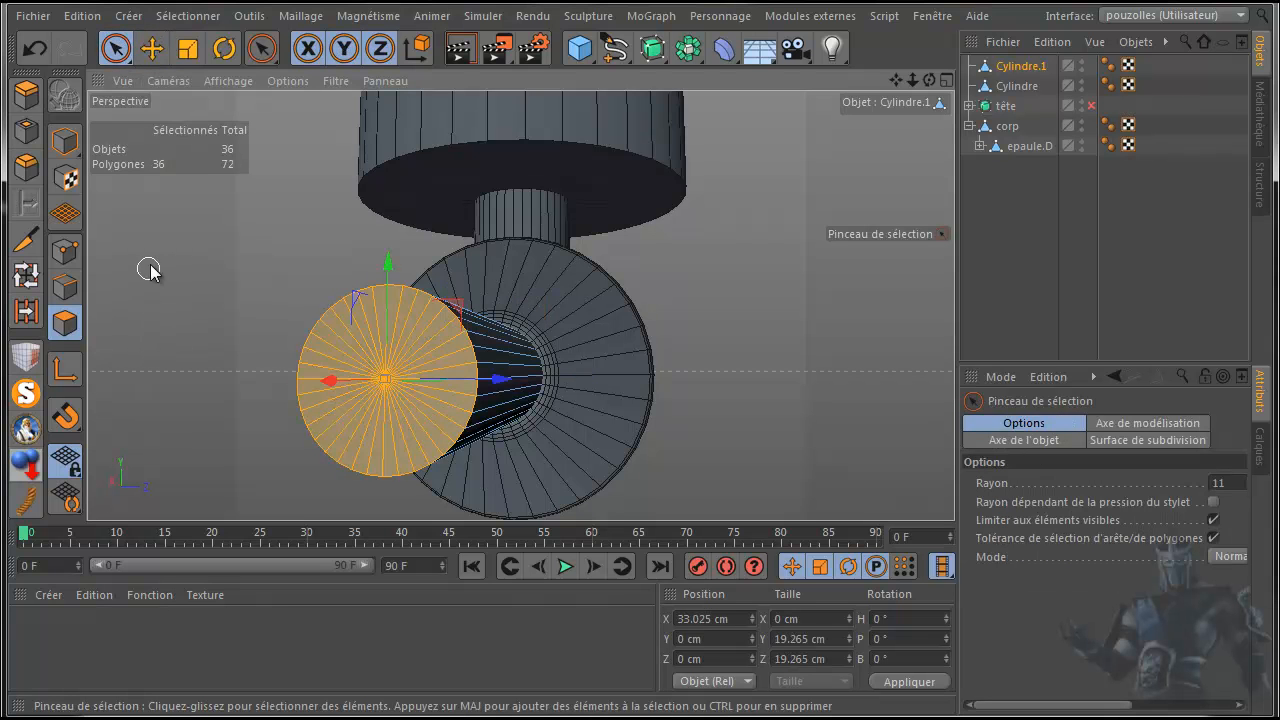
{"action": "key", "text": "i"}
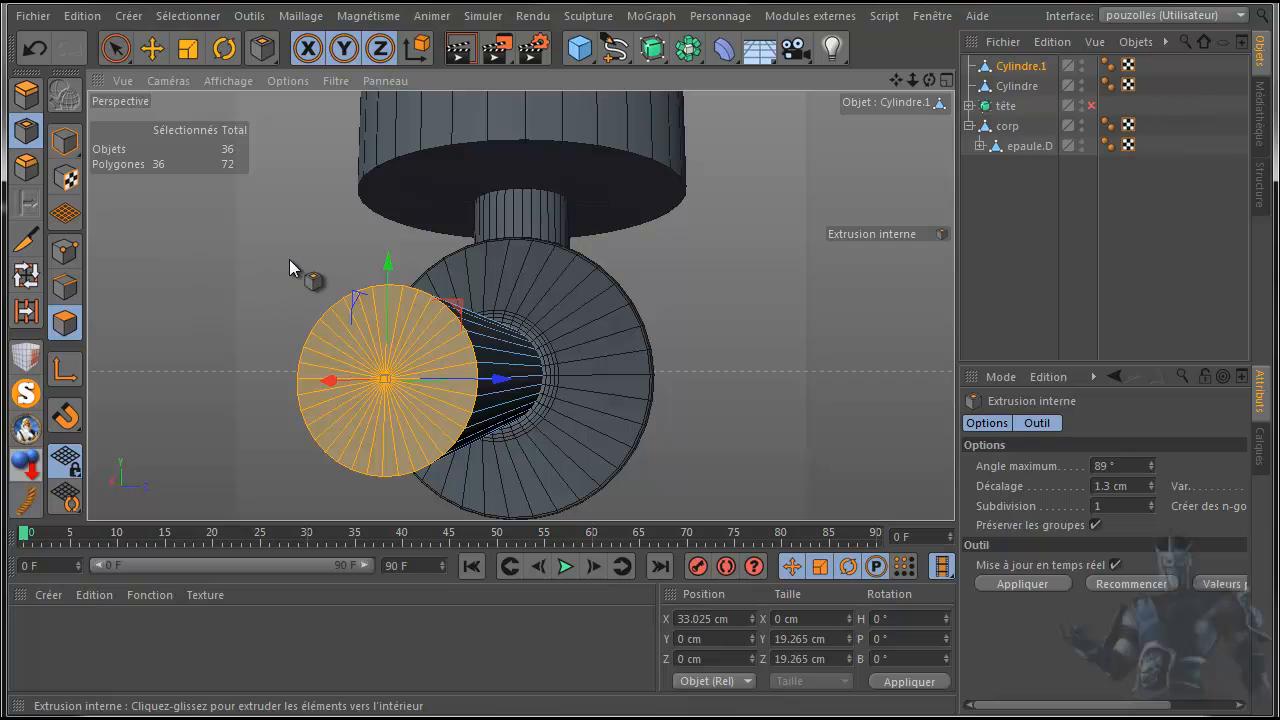
{"action": "left_click_drag", "start_coordinate": [283, 263], "coordinate": [173, 297]}
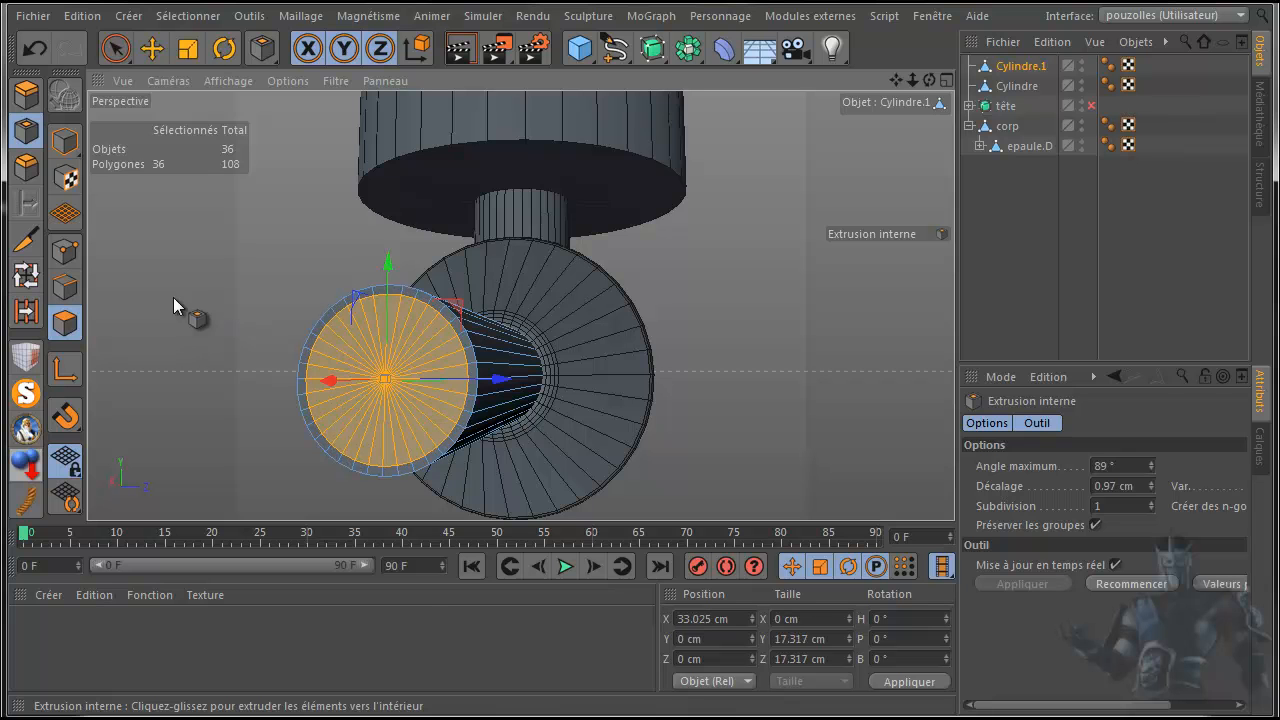
{"action": "left_click", "coordinate": [22, 99]}
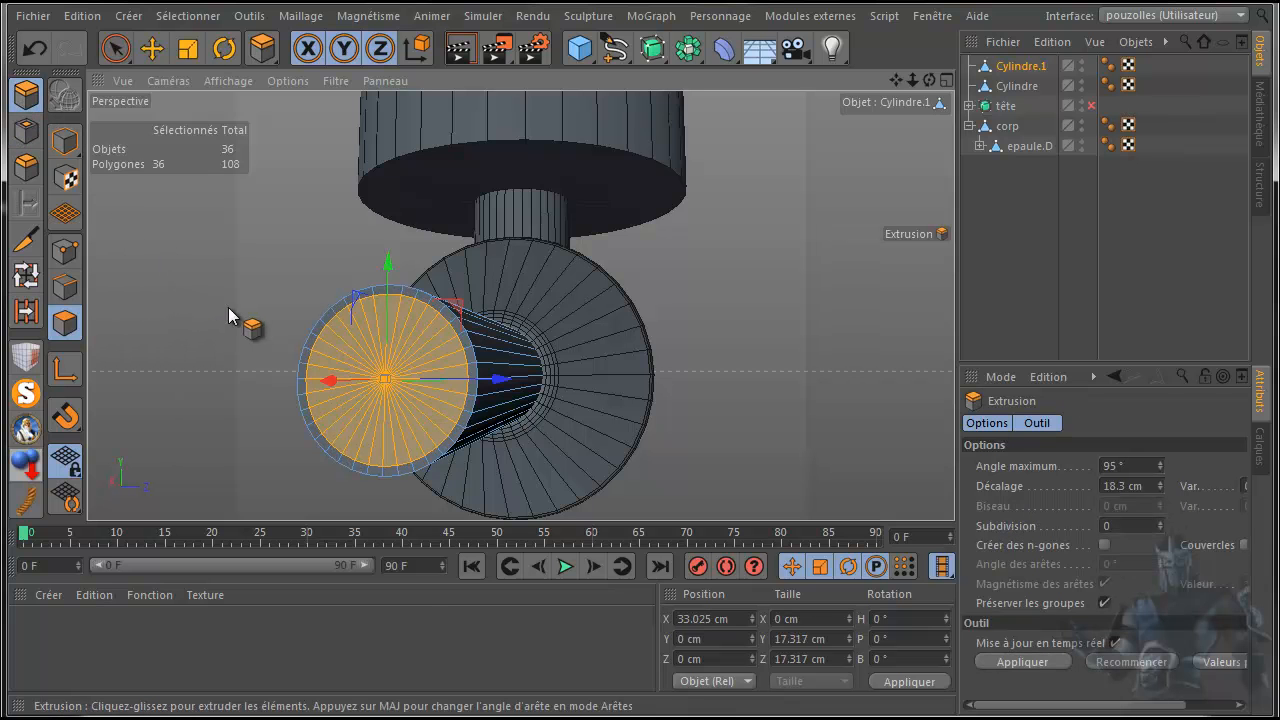
{"action": "left_click_drag", "start_coordinate": [238, 306], "coordinate": [120, 357]}
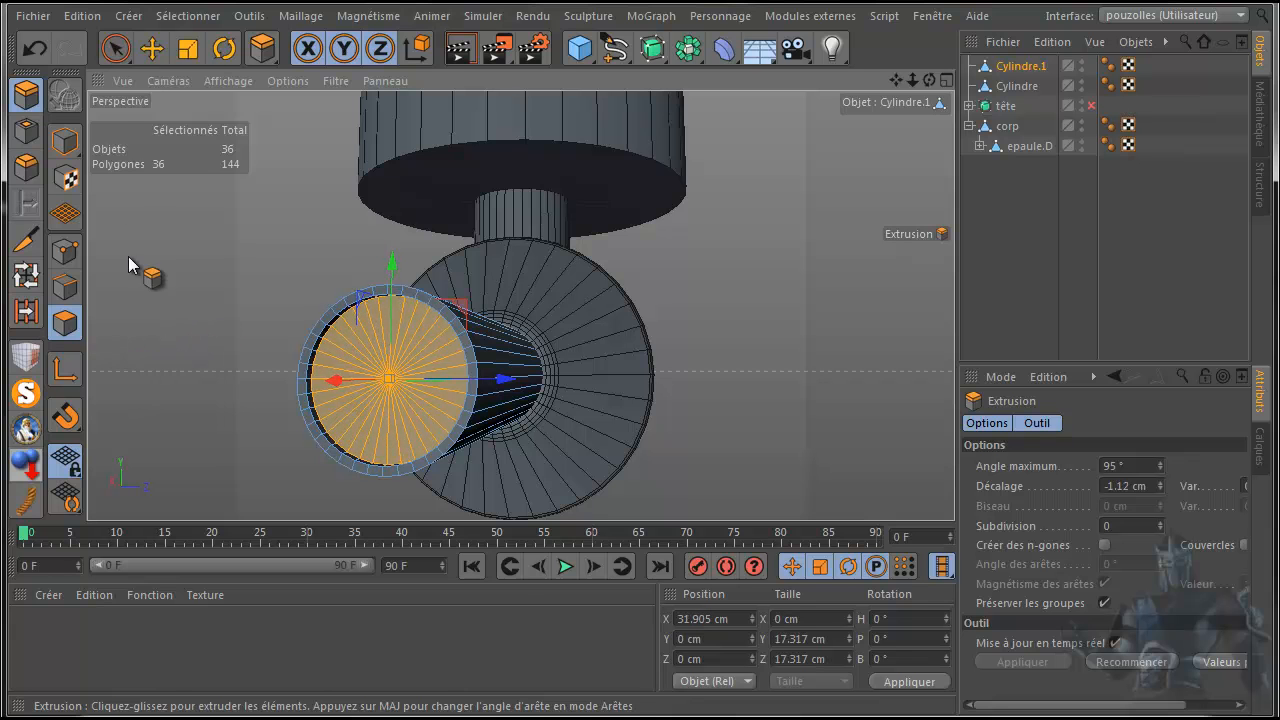
- Inset the axle's recessed end-cap polygons by about 4.4 cm and extrude the resulting disc outward by 2 cm
{"action": "left_click", "coordinate": [27, 138]}
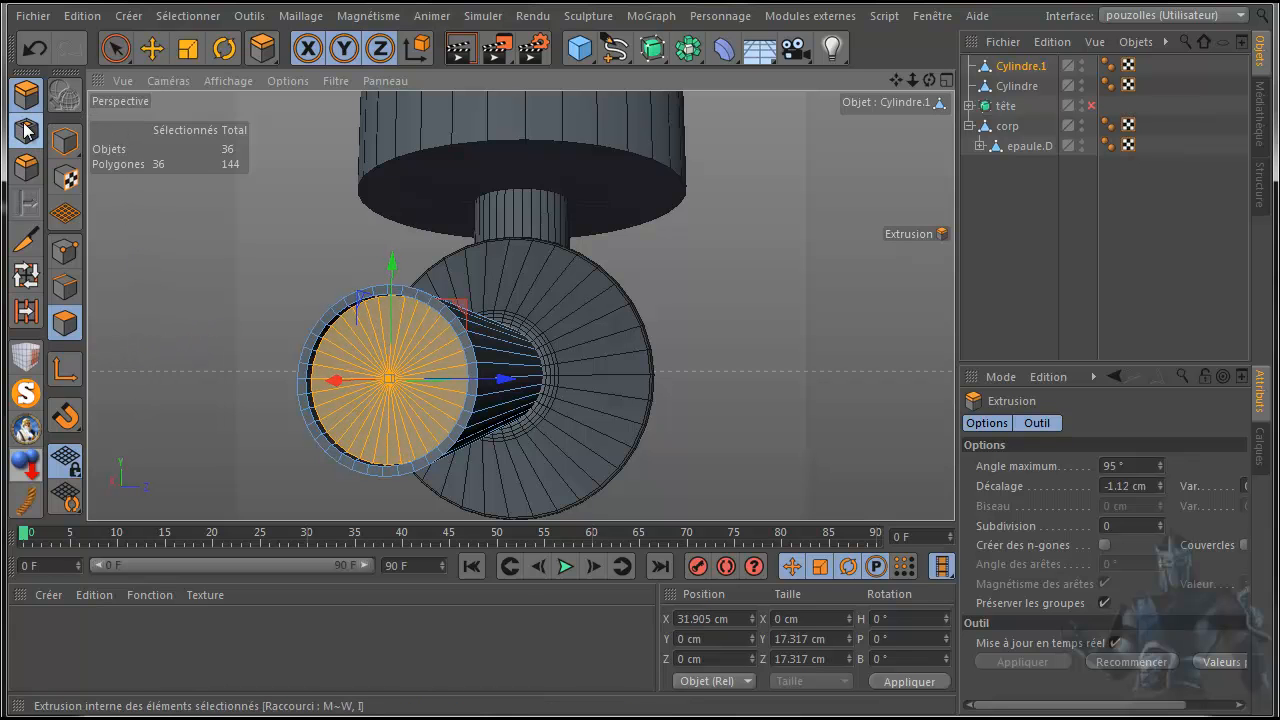
{"action": "left_click_drag", "start_coordinate": [253, 294], "coordinate": [209, 310]}
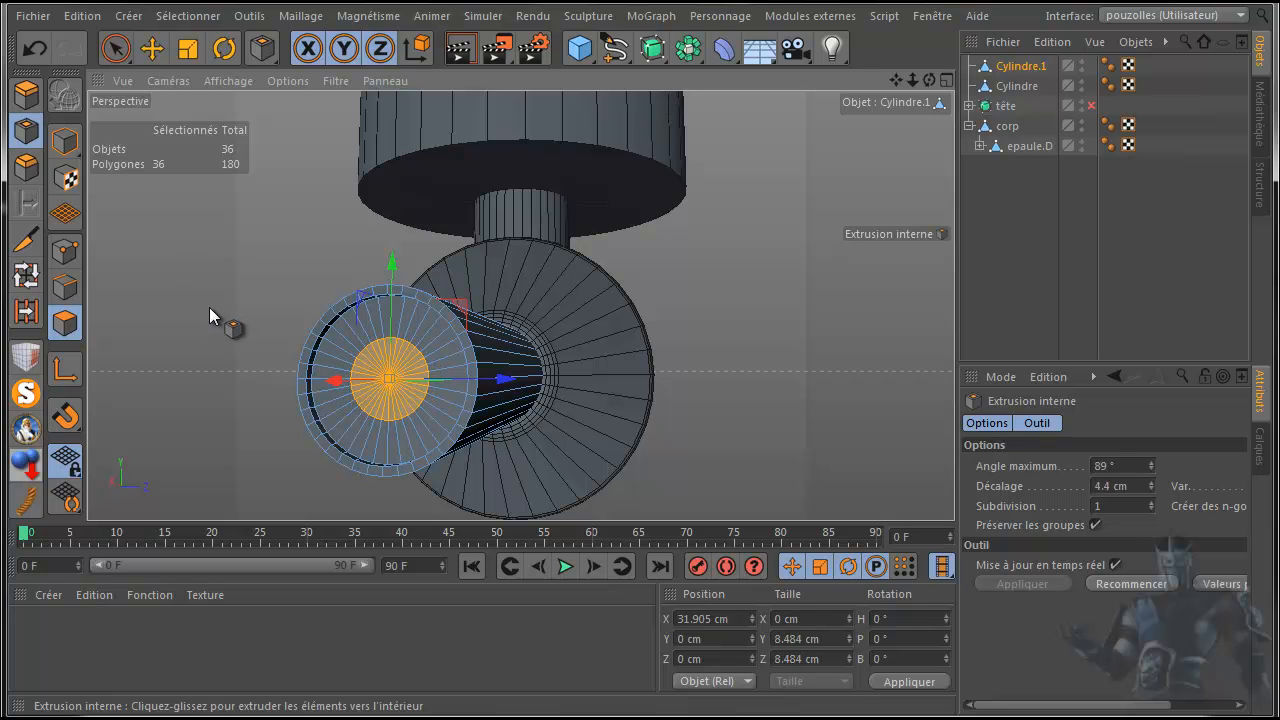
{"action": "key", "text": "d"}
{"action": "left_click_drag", "start_coordinate": [302, 270], "coordinate": [319, 261]}
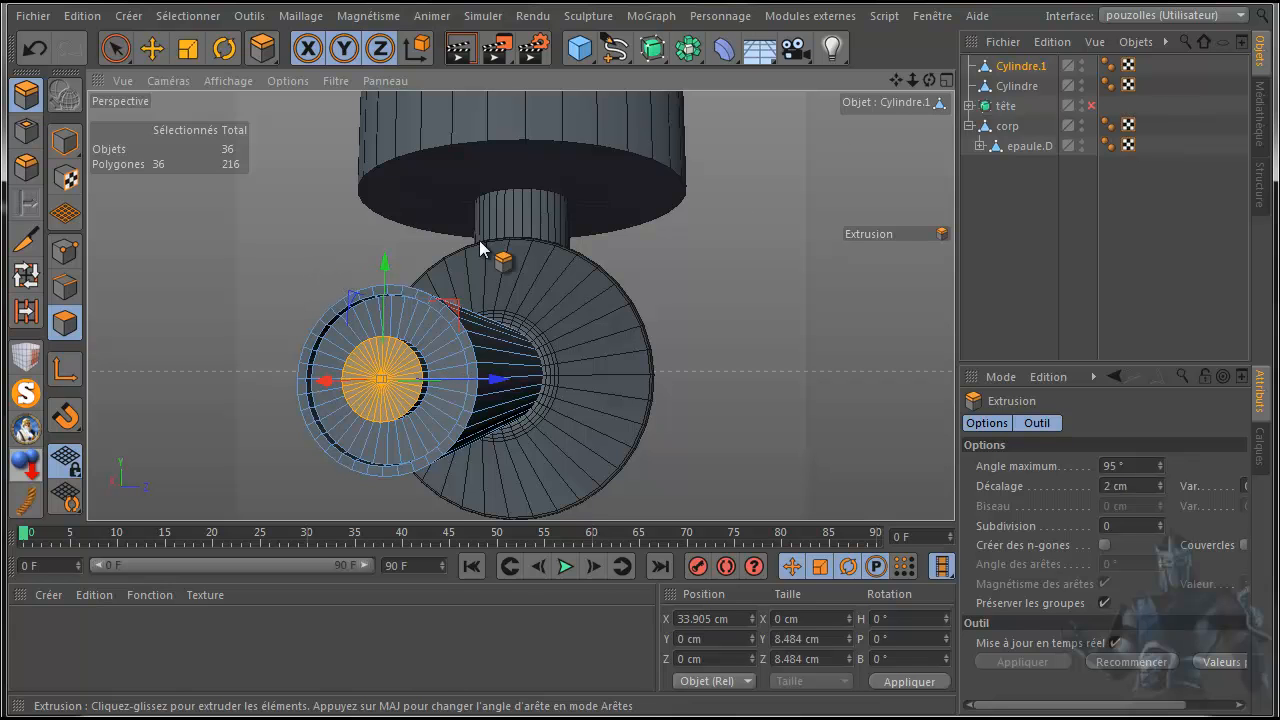
- Inset the raised disc on the axle's end by about 1.14 cm and extrude it outward by about 0.8 cm
{"action": "left_click_drag", "start_coordinate": [932, 82], "coordinate": [900, 88]}
{"action": "key", "text": "i"}
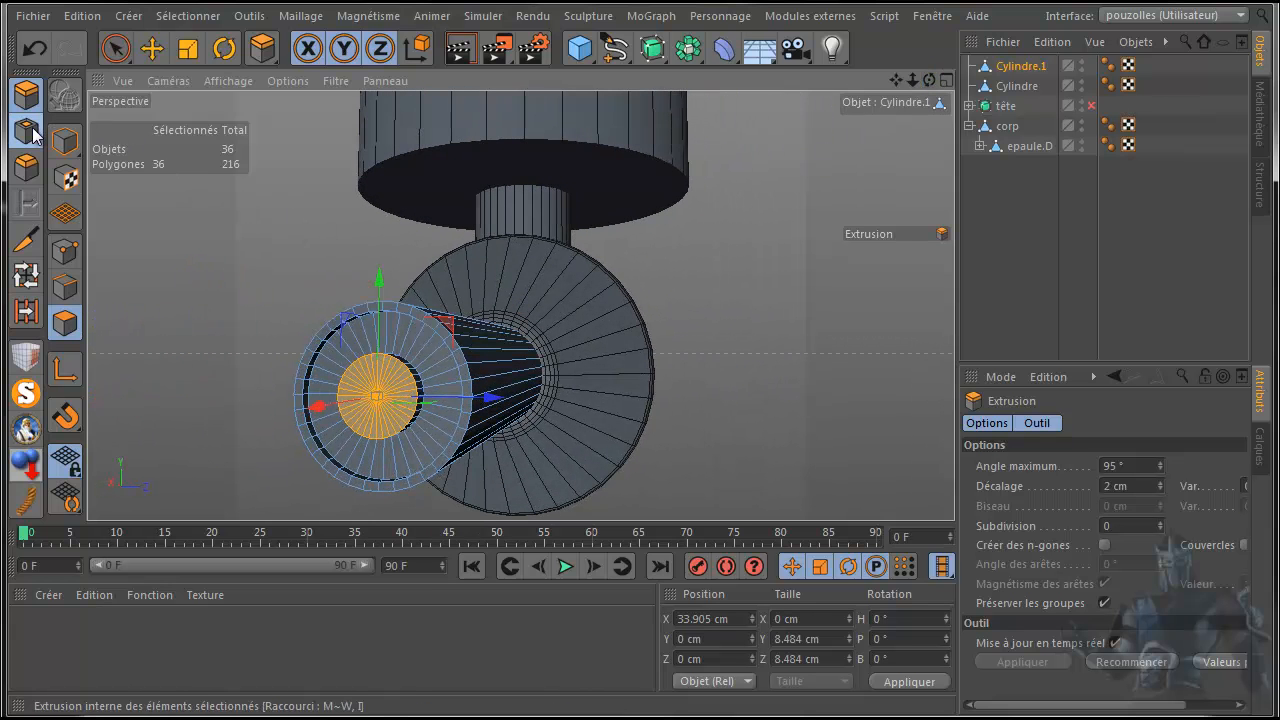
{"action": "left_click_drag", "start_coordinate": [278, 272], "coordinate": [179, 304]}
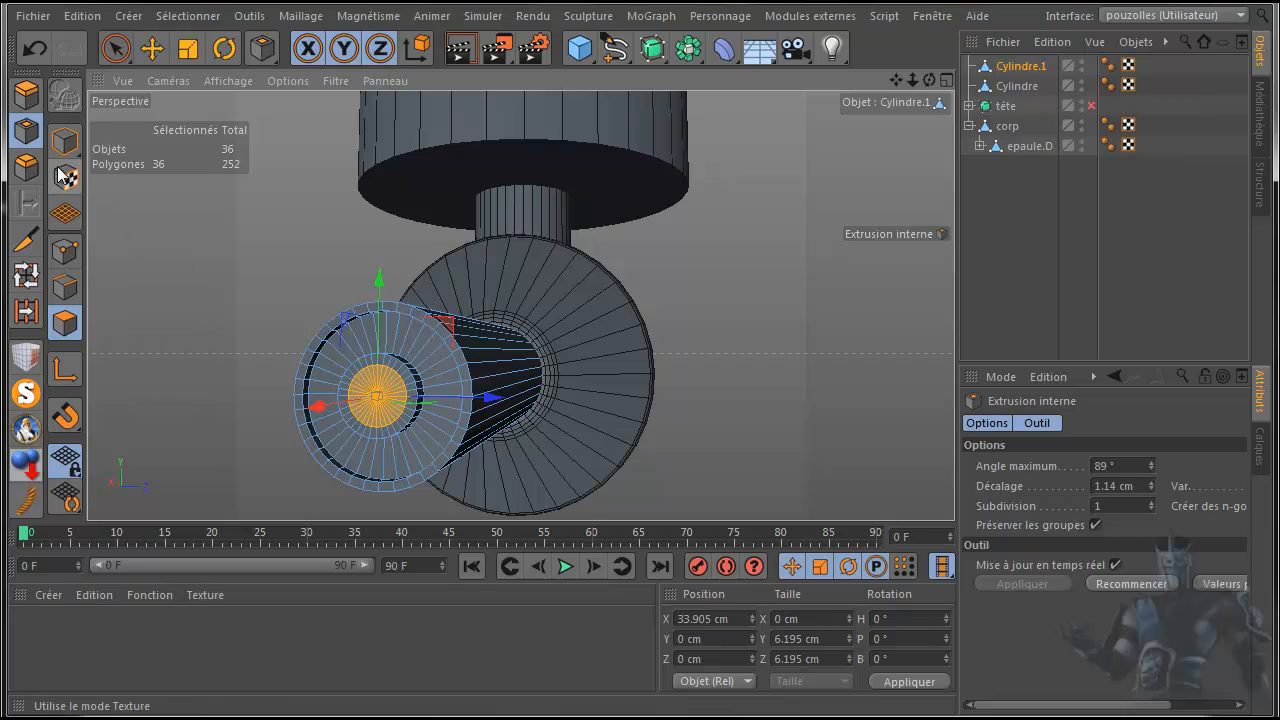
{"action": "key", "text": "d"}
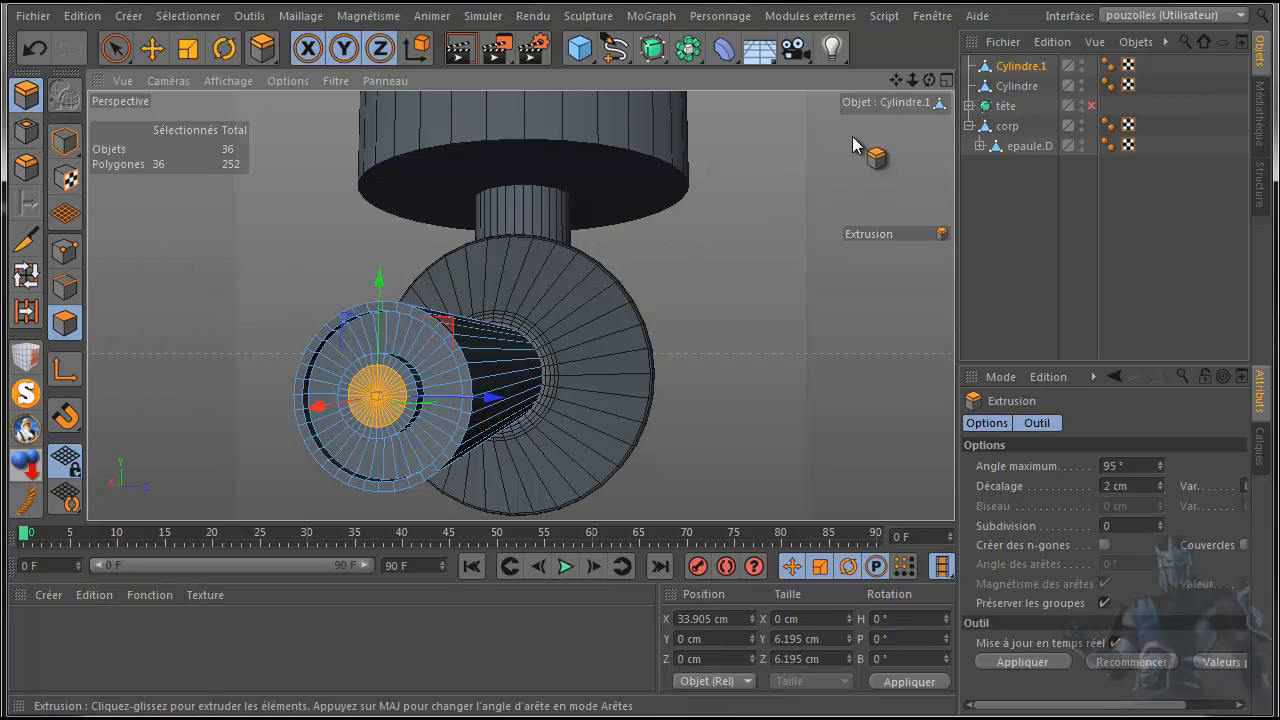
{"action": "left_click_drag", "start_coordinate": [926, 86], "coordinate": [850, 92]}
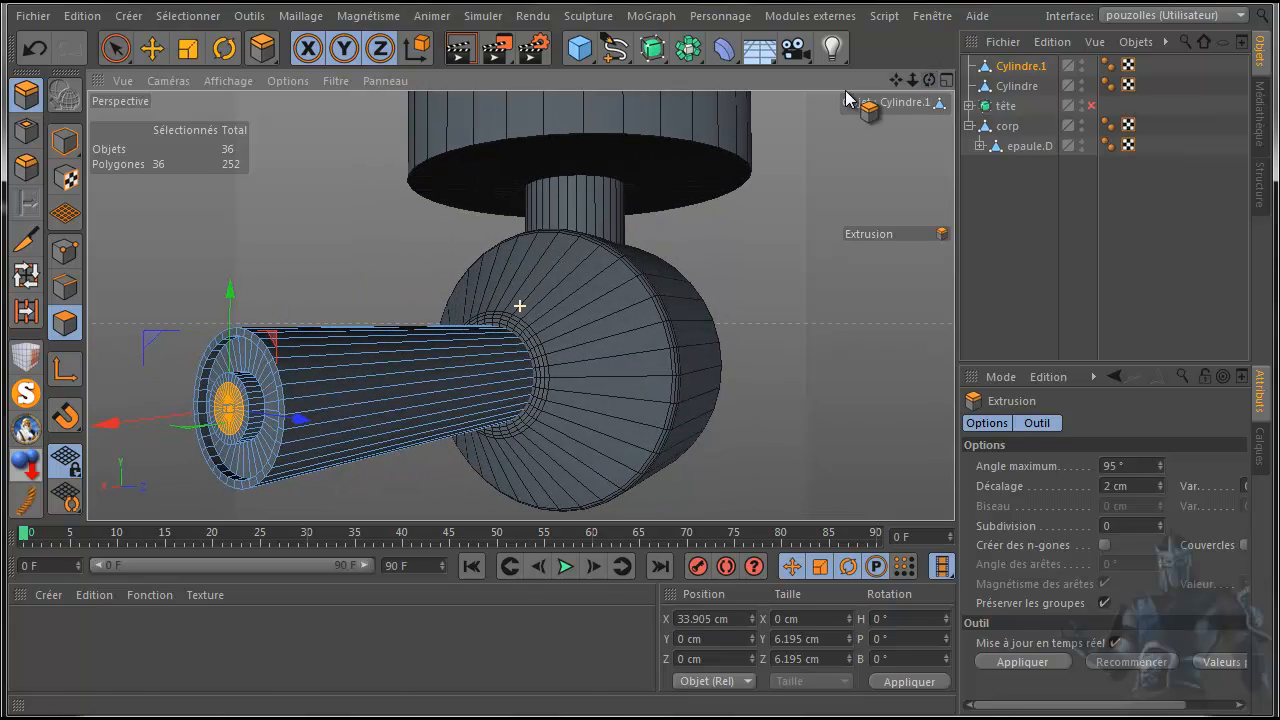
{"action": "left_click_drag", "start_coordinate": [255, 259], "coordinate": [253, 259]}
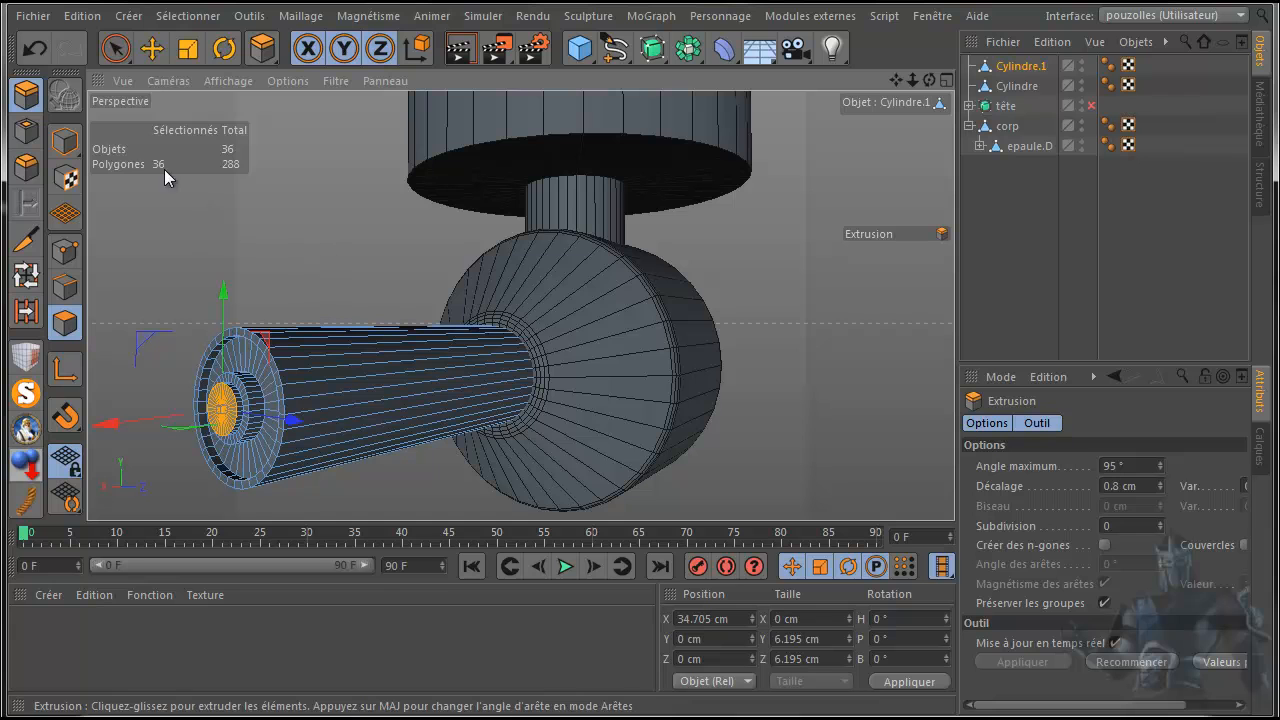
- In edge mode, loop-select the circular edges of the axle's outer rim, its recess and both stepped discs
{"action": "left_click", "coordinate": [65, 287]}
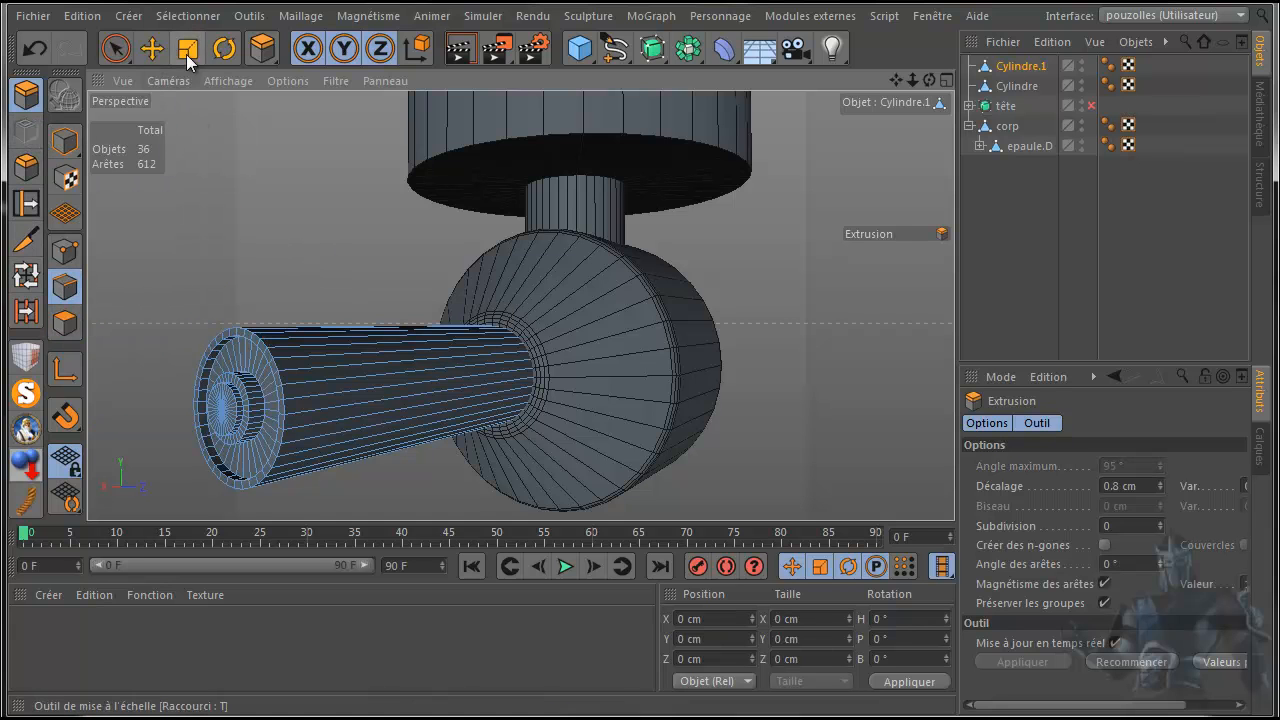
{"action": "left_click", "coordinate": [152, 48]}
{"action": "left_click", "coordinate": [26, 275]}
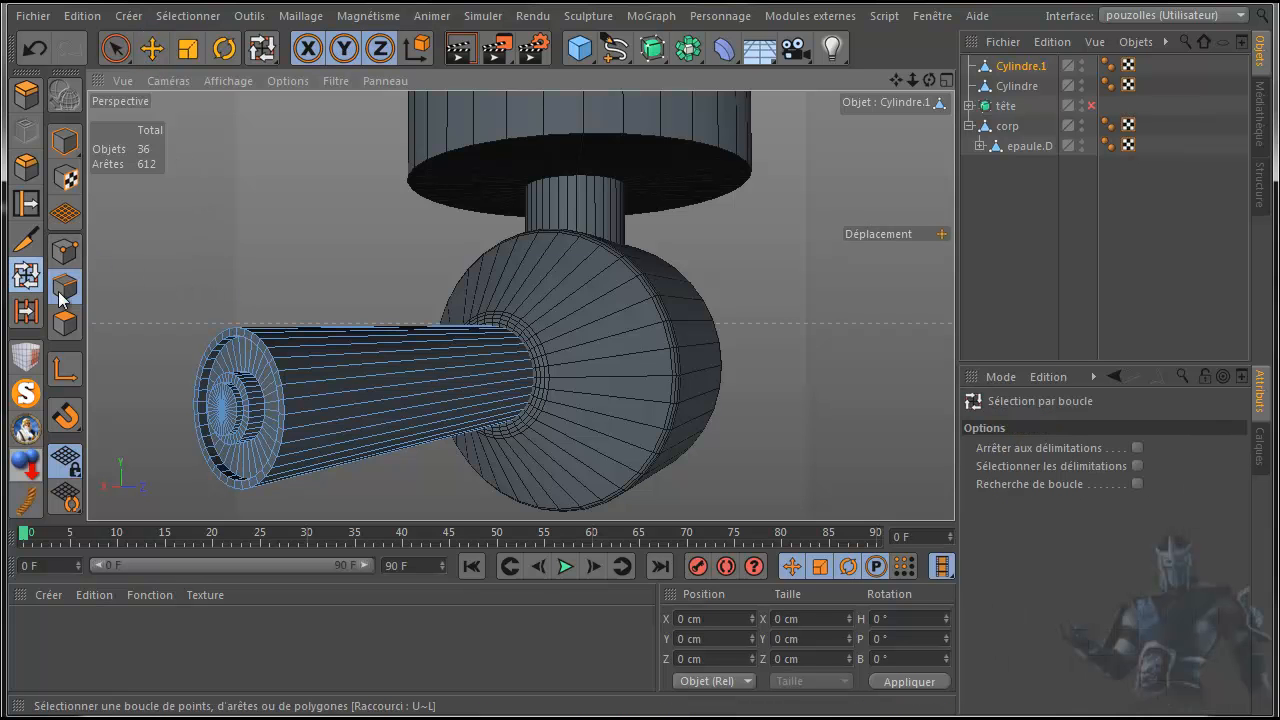
{"action": "left_click", "coordinate": [268, 349]}
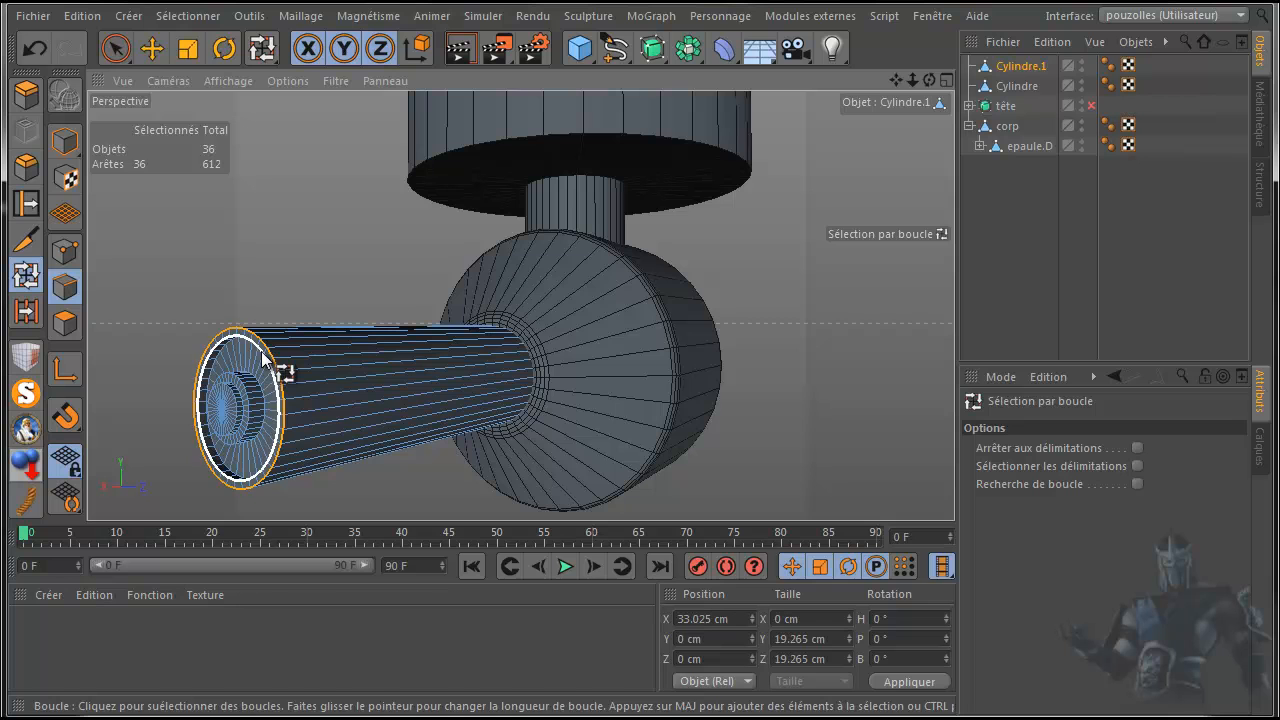
{"action": "left_click", "coordinate": [262, 356], "text": "shift"}
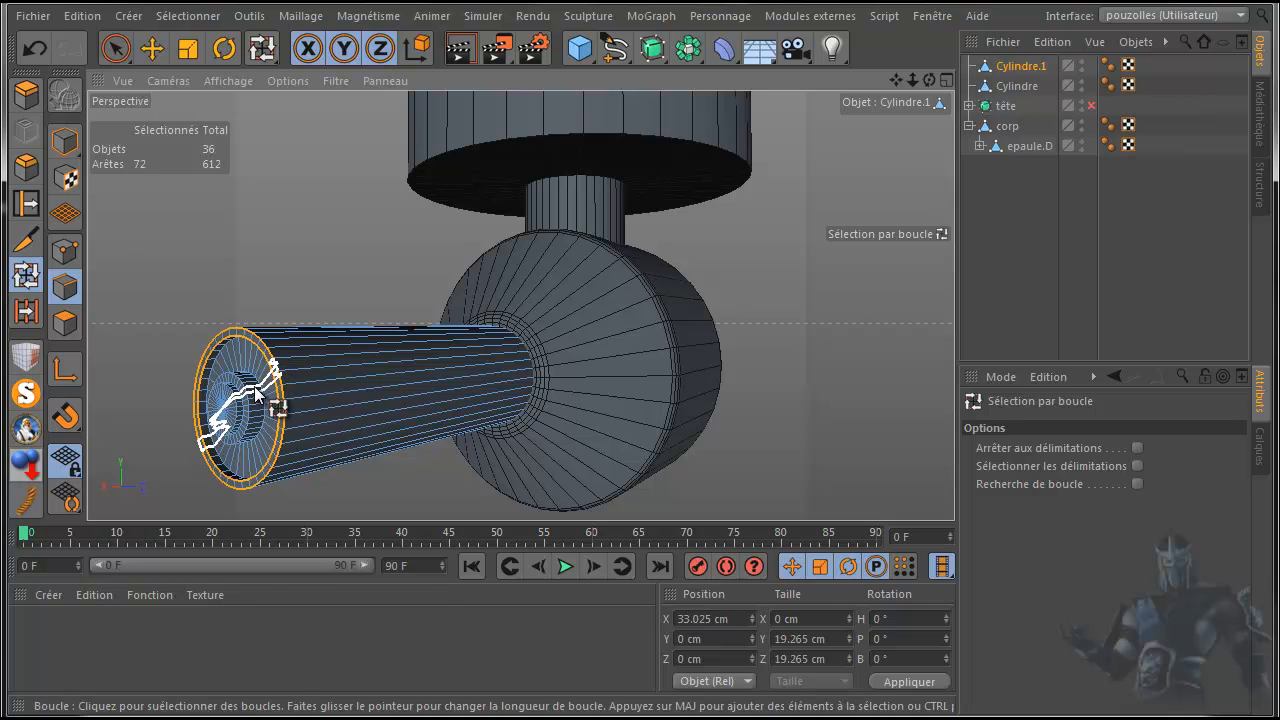
{"action": "left_click", "coordinate": [258, 396], "text": "shift"}
{"action": "left_click", "coordinate": [247, 404], "text": "shift"}
{"action": "left_click", "coordinate": [242, 406], "text": "shift"}
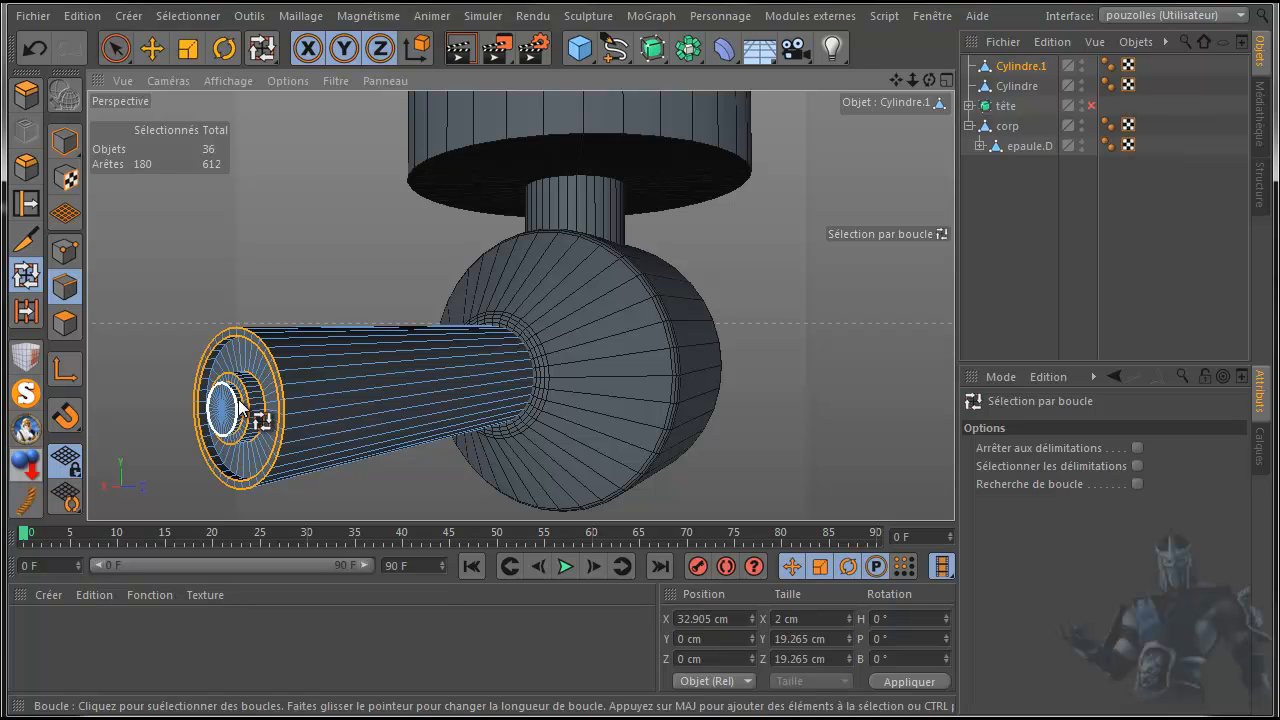
{"action": "left_click", "coordinate": [238, 410], "text": "shift"}
{"action": "scroll", "coordinate": [152, 403], "scroll_direction": "up", "scroll_amount": 2}
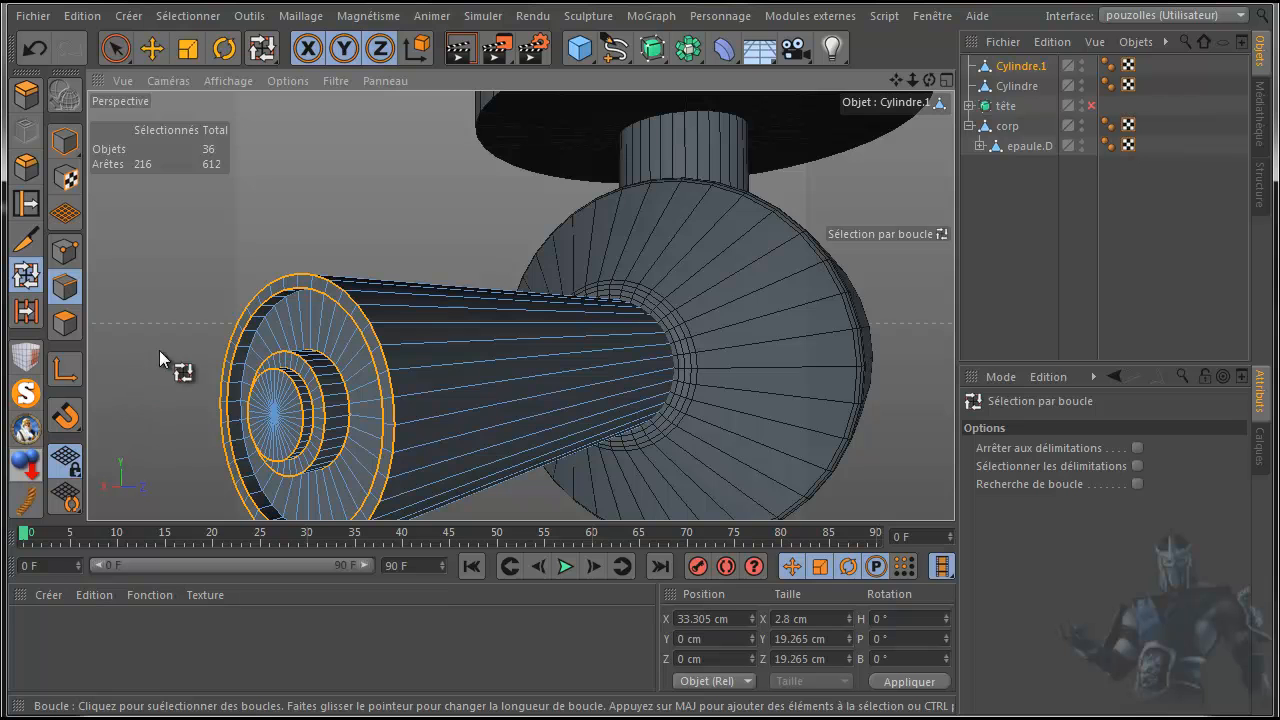
{"action": "left_click", "coordinate": [256, 328], "text": "shift"}
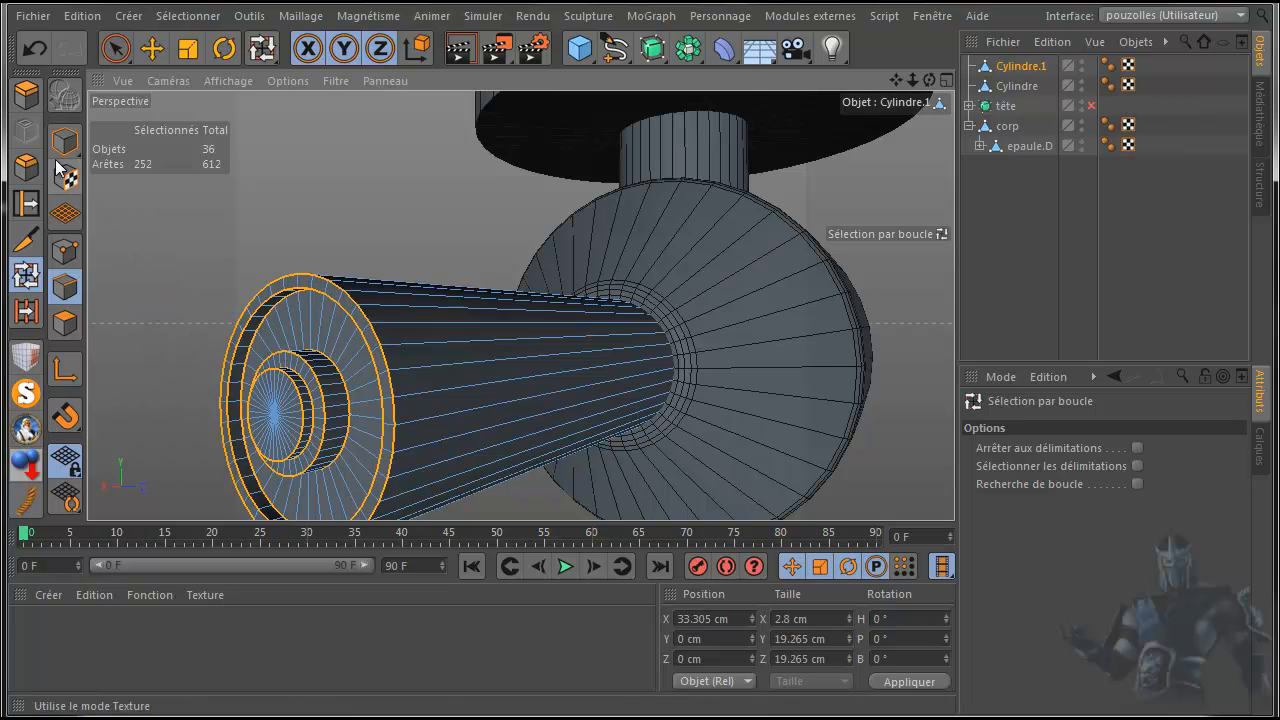
- Bevel the selected edge loops with a 0.2 cm offset, 0 subdivisions and 98% tension, and apply the bevel once more
{"action": "left_click", "coordinate": [26, 166]}
{"action": "left_click_drag", "start_coordinate": [198, 276], "coordinate": [248, 238]}
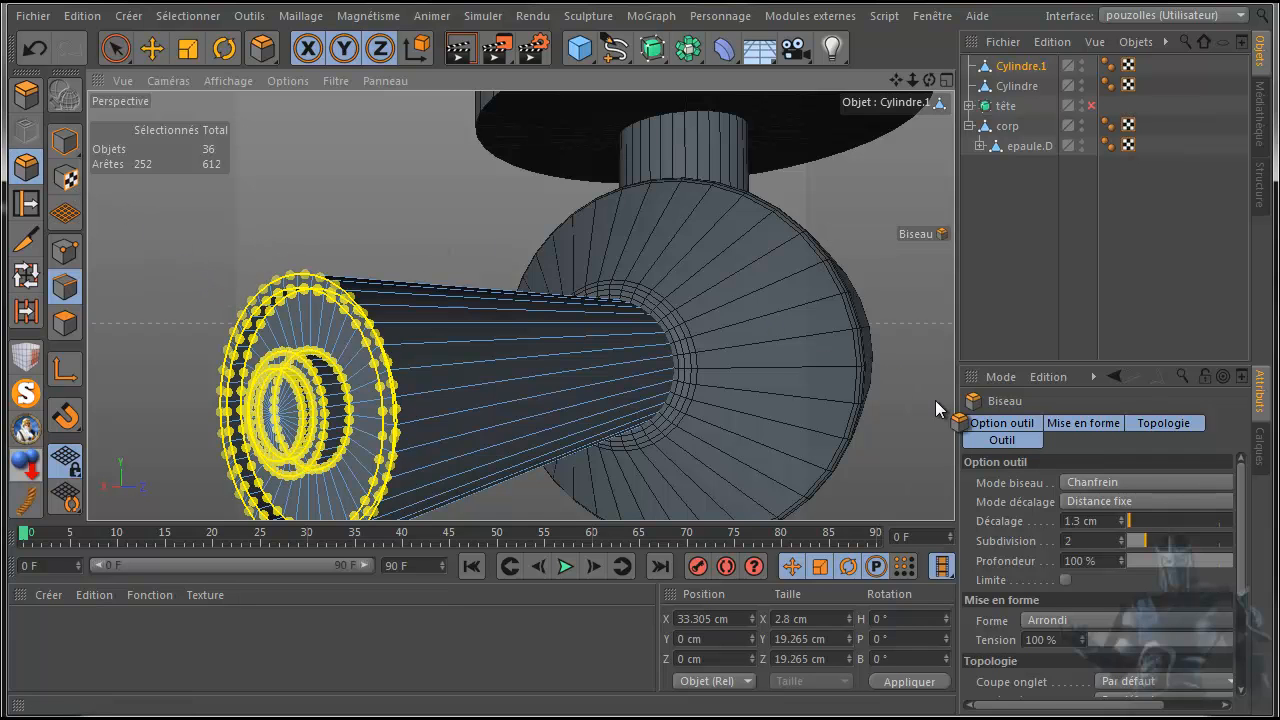
{"action": "double_click", "coordinate": [1068, 520]}
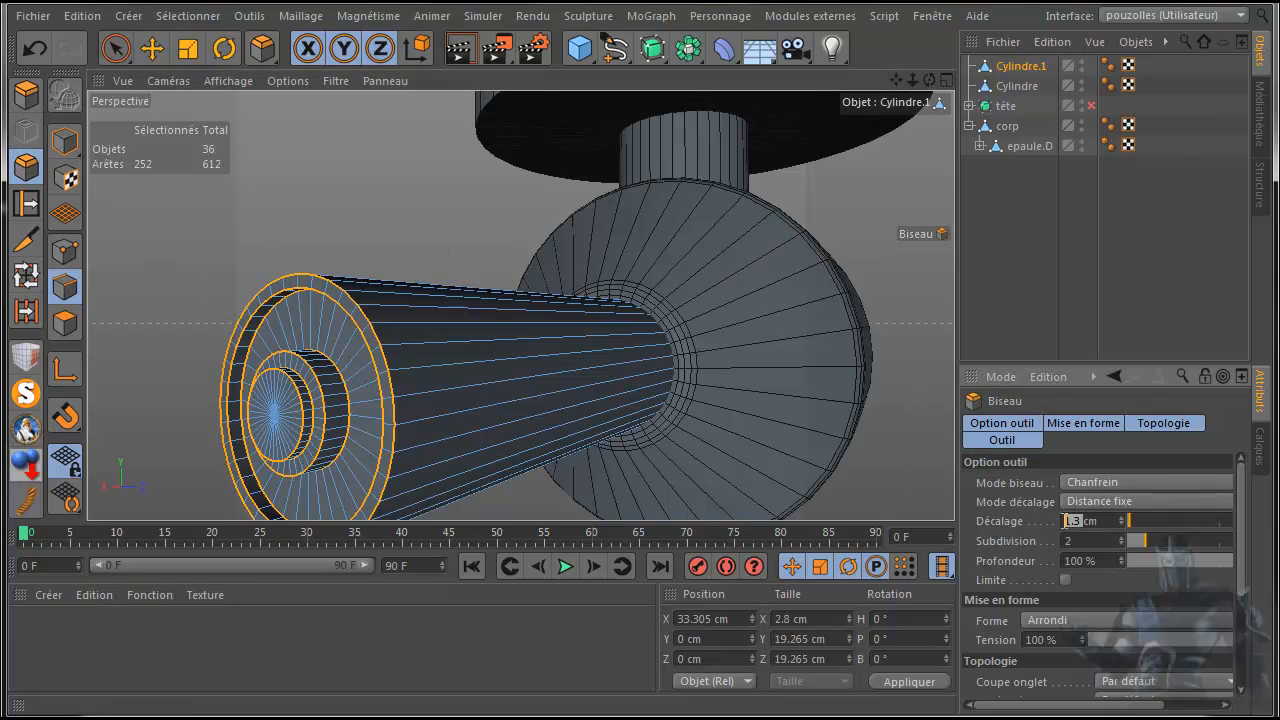
{"action": "key", "text": "BackSpace"}
{"action": "double_click", "coordinate": [1068, 540]}
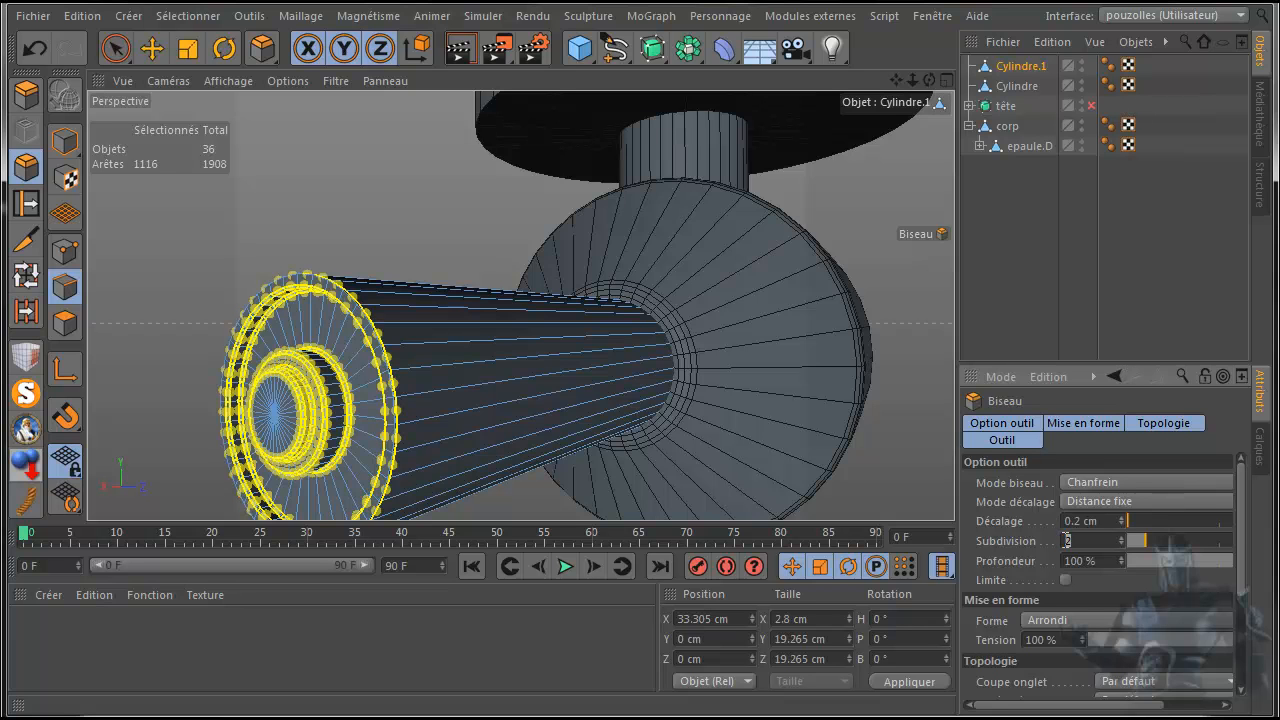
{"action": "type", "text": "0"}
{"action": "left_click", "coordinate": [1117, 637]}
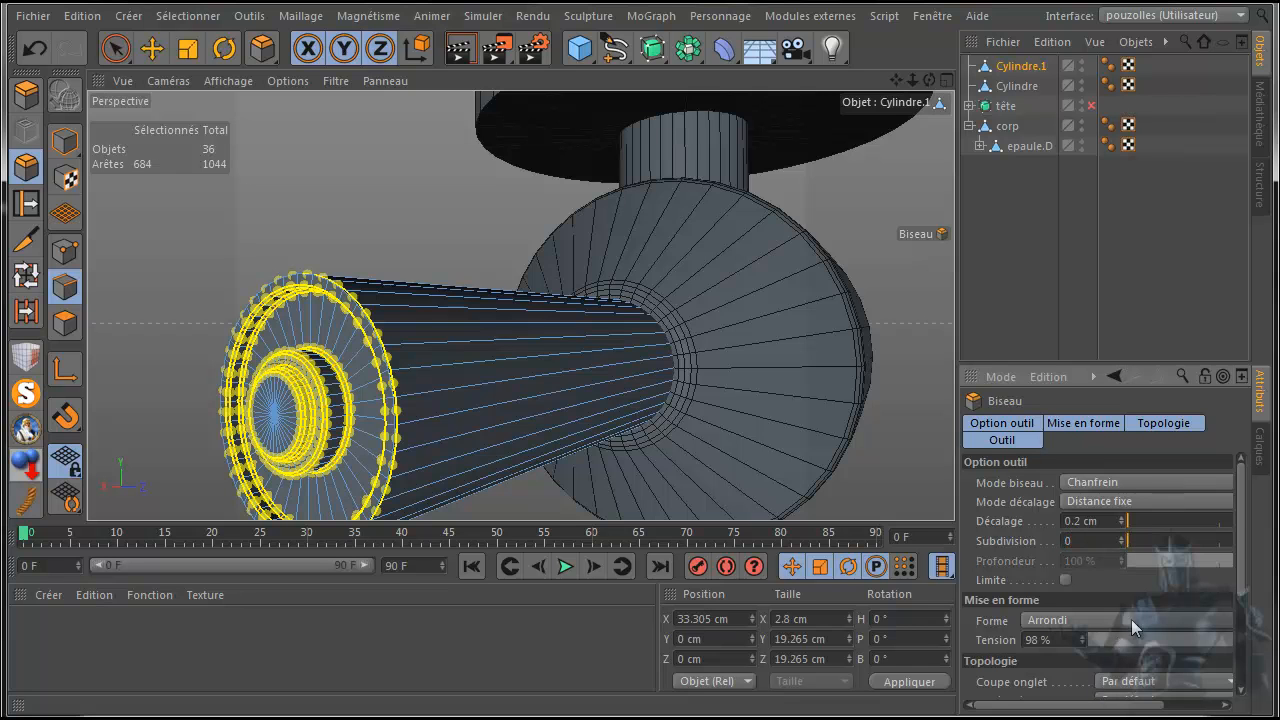
{"action": "left_click_drag", "start_coordinate": [1242, 556], "coordinate": [1240, 653]}
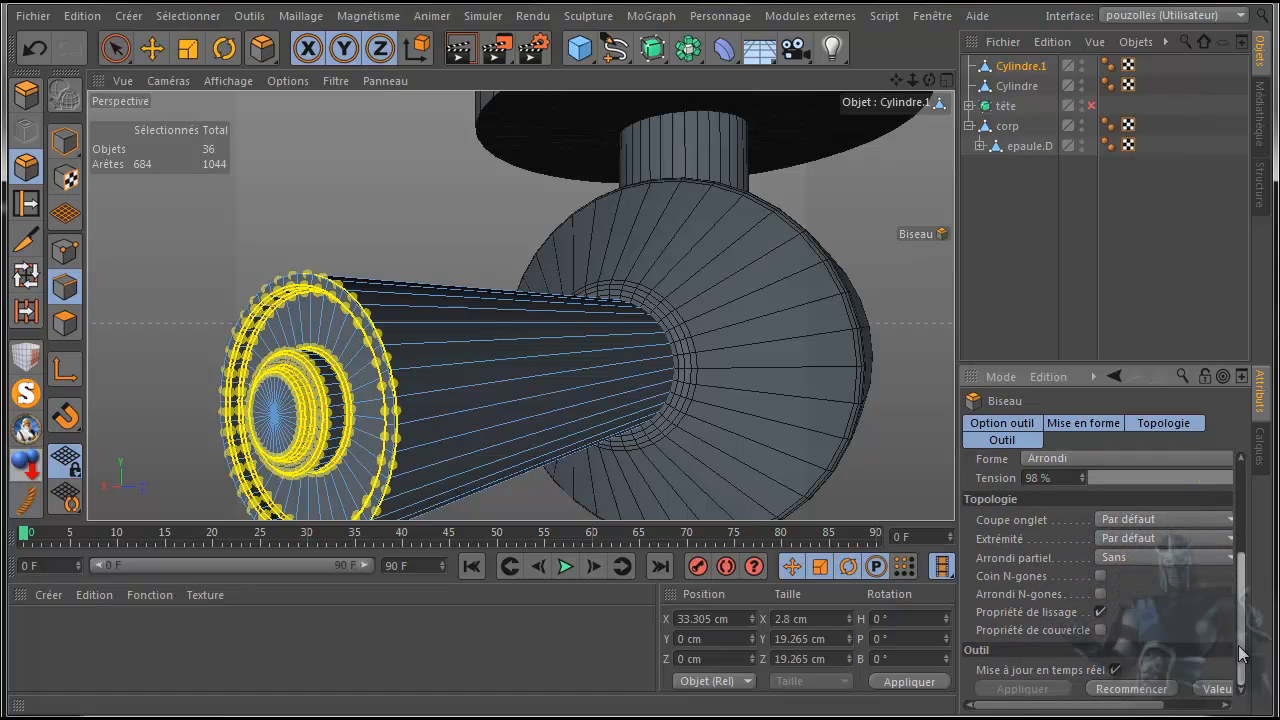
{"action": "left_click", "coordinate": [1124, 688]}
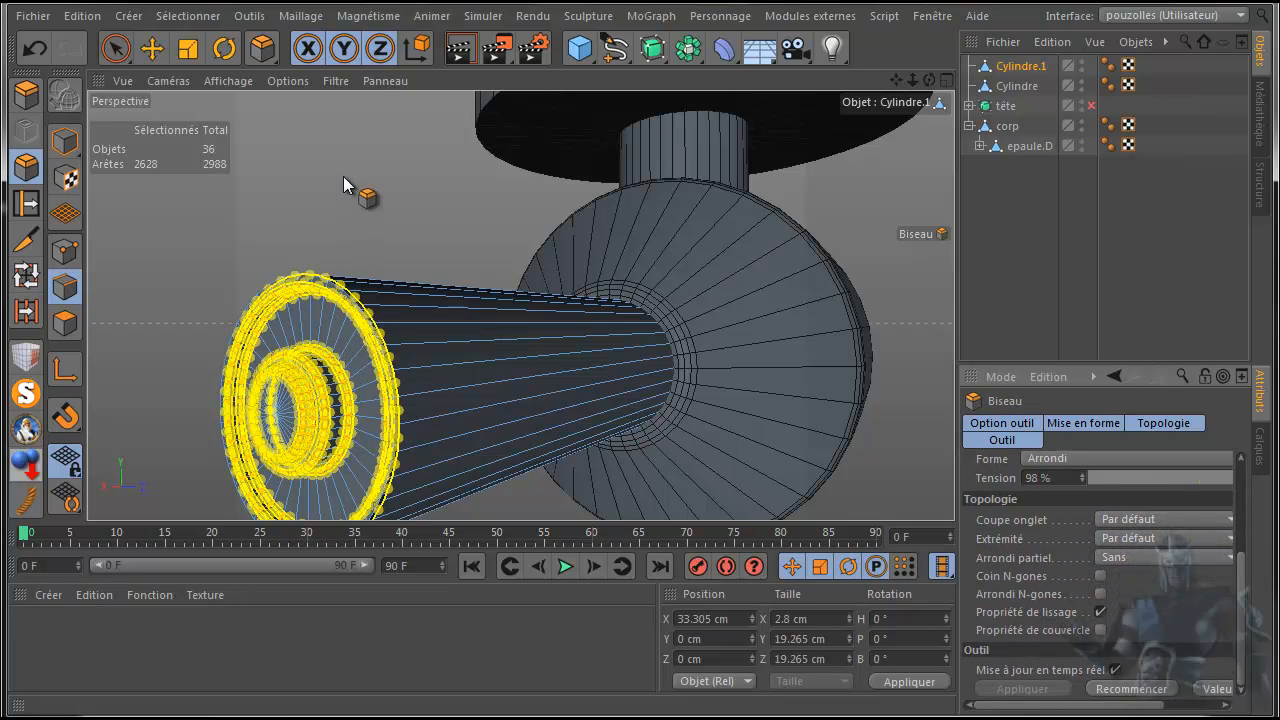
- Render the perspective view to check the bevelled axle end, and return to model mode with the Move tool
{"action": "left_click", "coordinate": [461, 50]}
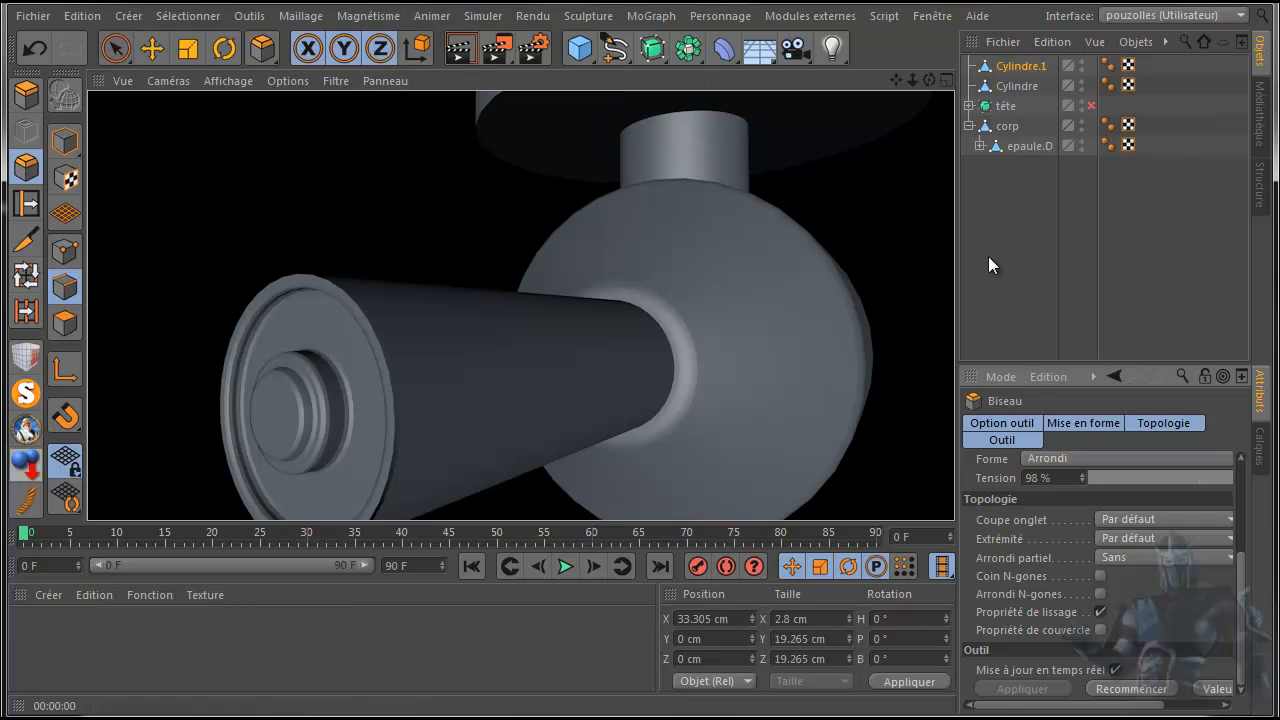
{"action": "left_click", "coordinate": [64, 141]}
{"action": "left_click", "coordinate": [152, 48]}
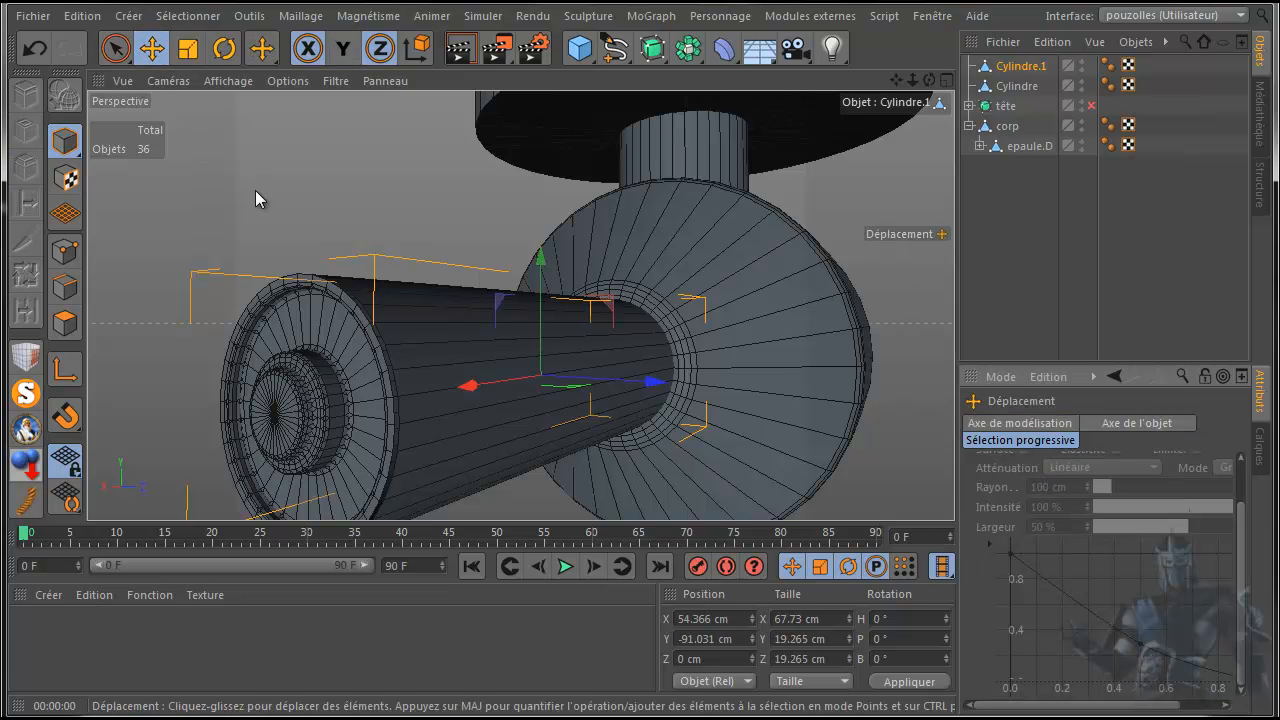
- Deselect the axle, add a cube and lower it in the right view to about -155.9 cm on Y, over the reference leg
{"action": "middle_click", "coordinate": [255, 190]}
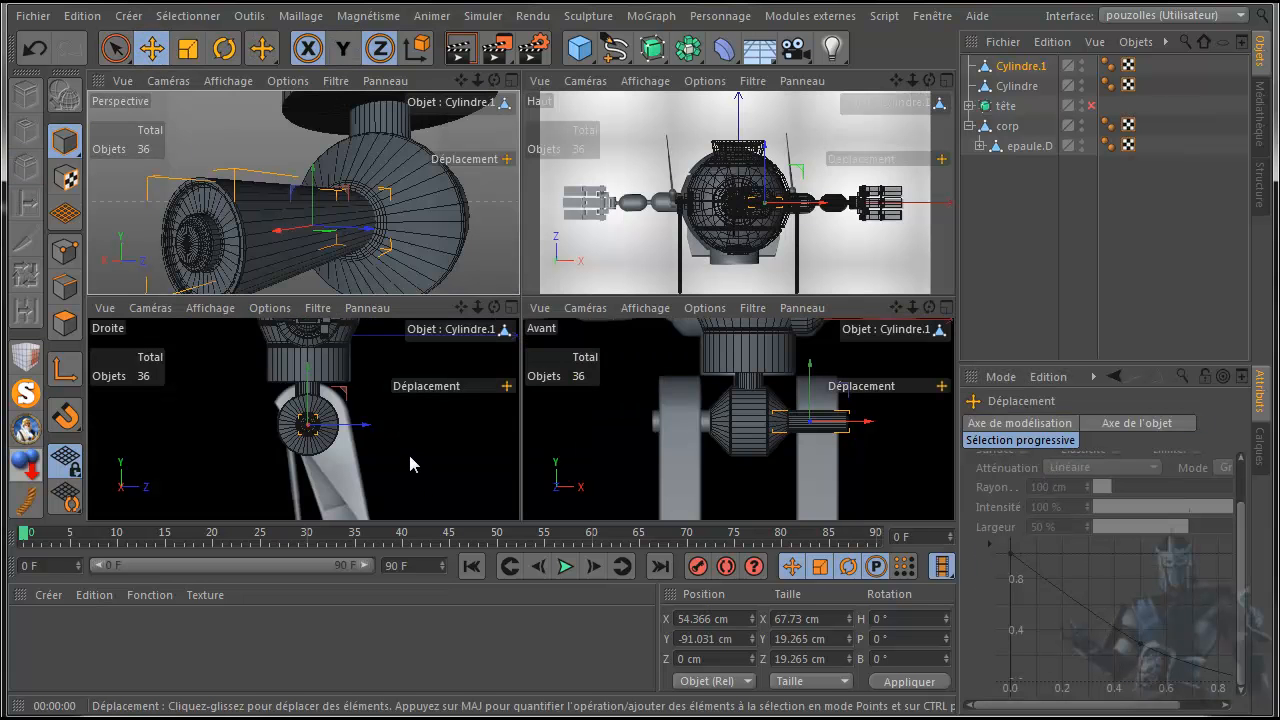
{"action": "middle_click", "coordinate": [412, 461]}
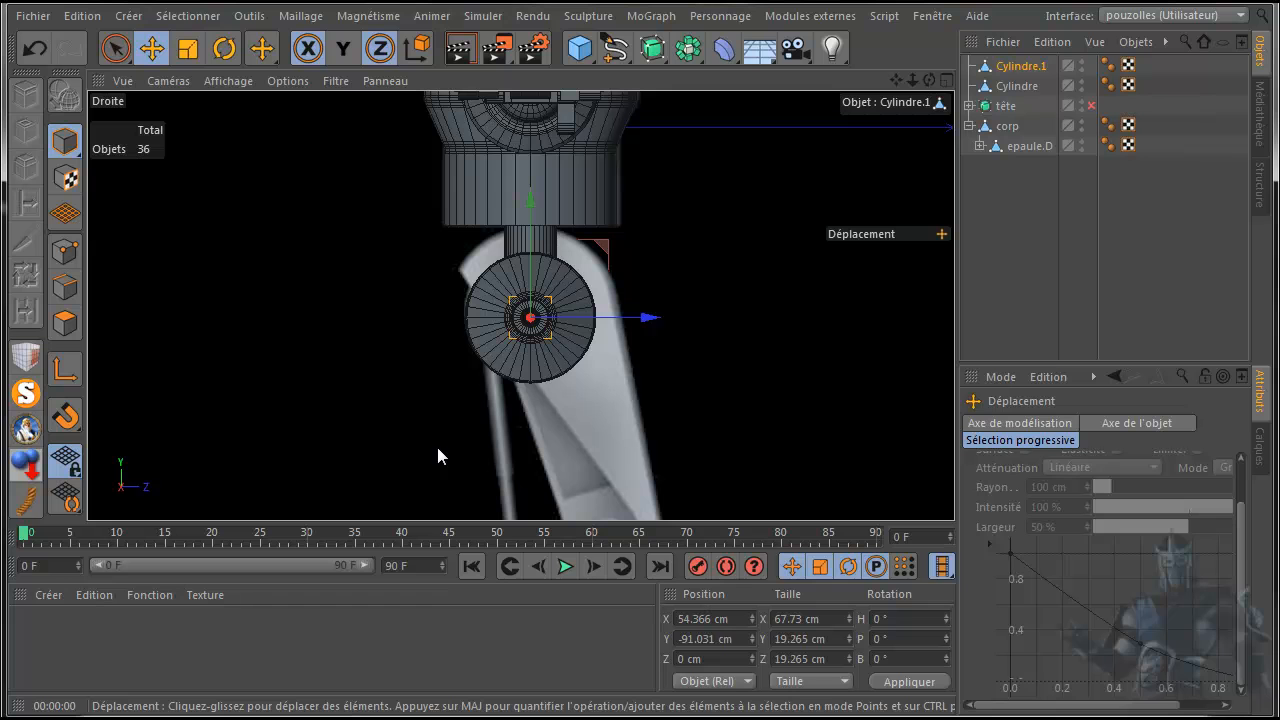
{"action": "left_click_drag", "start_coordinate": [896, 79], "coordinate": [719, 8]}
{"action": "left_click_drag", "start_coordinate": [895, 82], "coordinate": [938, 119]}
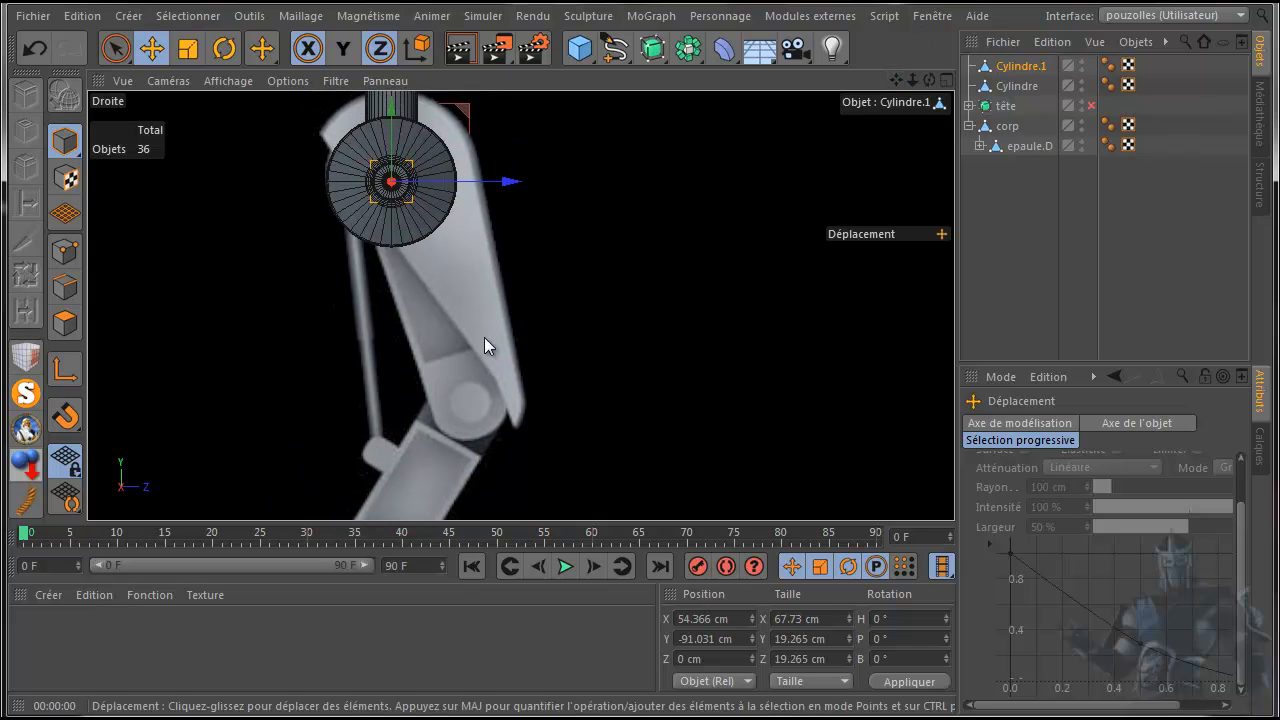
{"action": "left_click", "coordinate": [444, 371]}
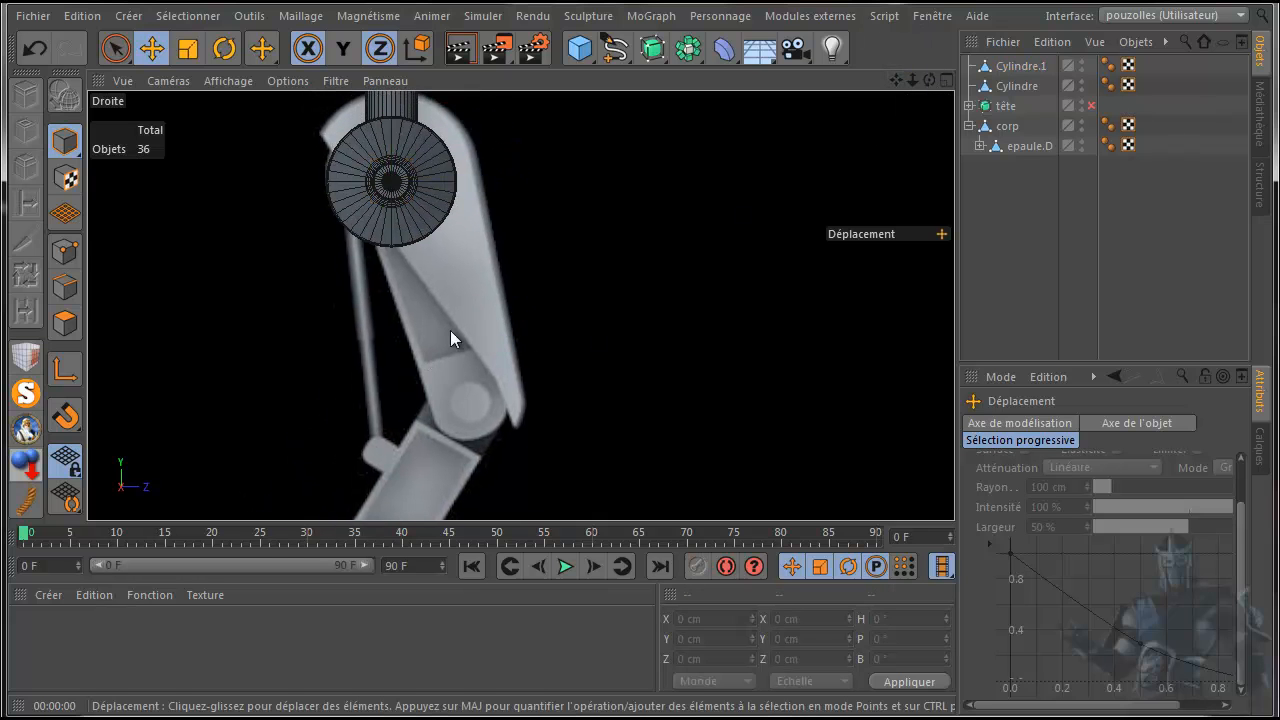
{"action": "left_click", "coordinate": [580, 50]}
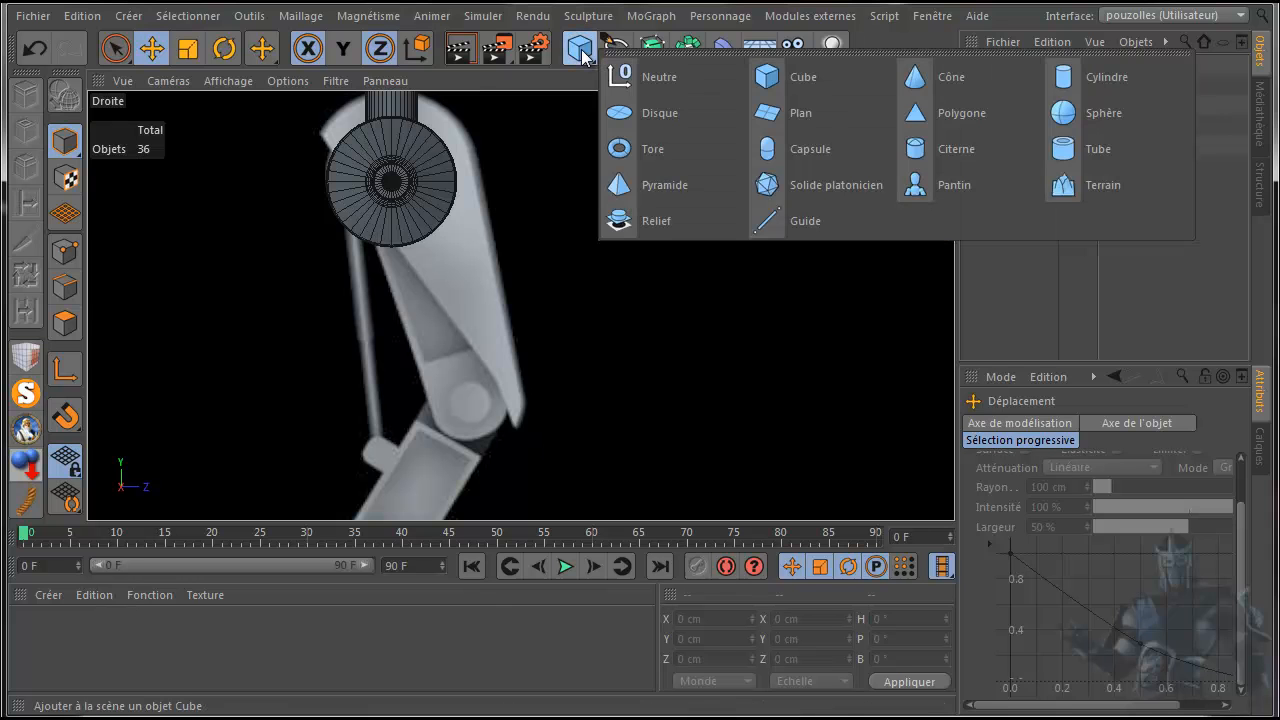
{"action": "left_click", "coordinate": [802, 74]}
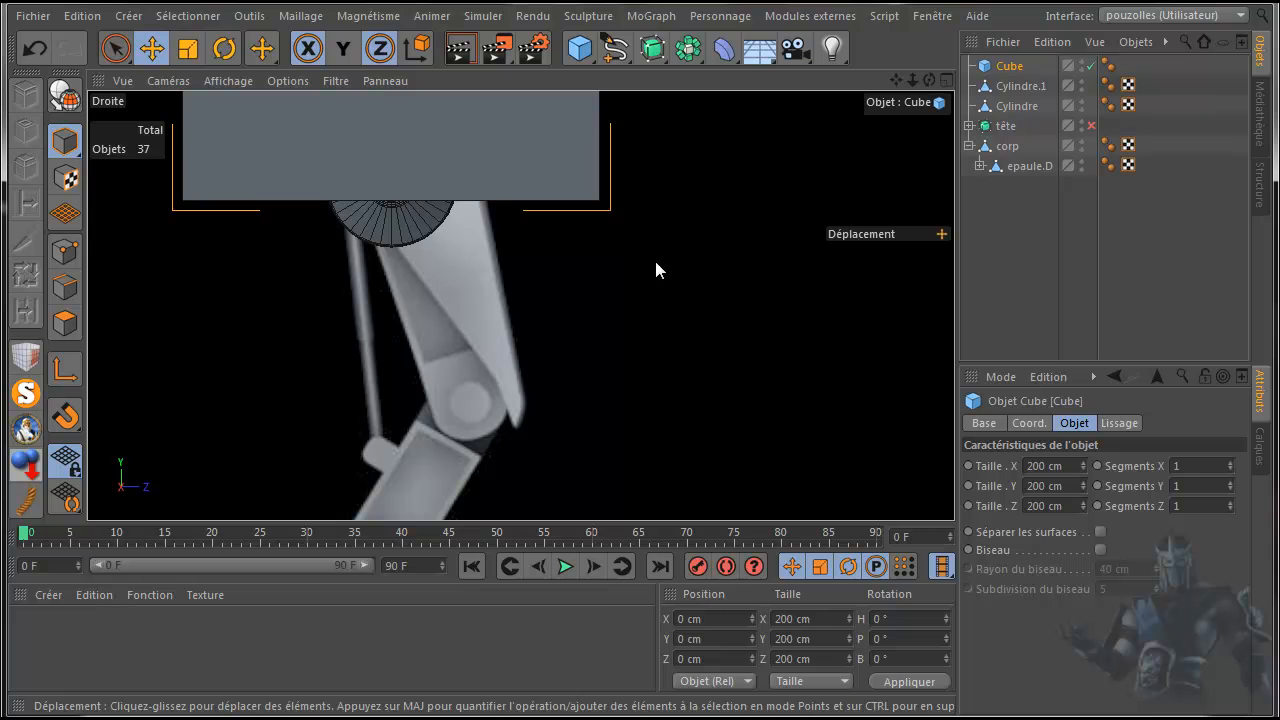
{"action": "left_click_drag", "start_coordinate": [897, 78], "coordinate": [911, 286]}
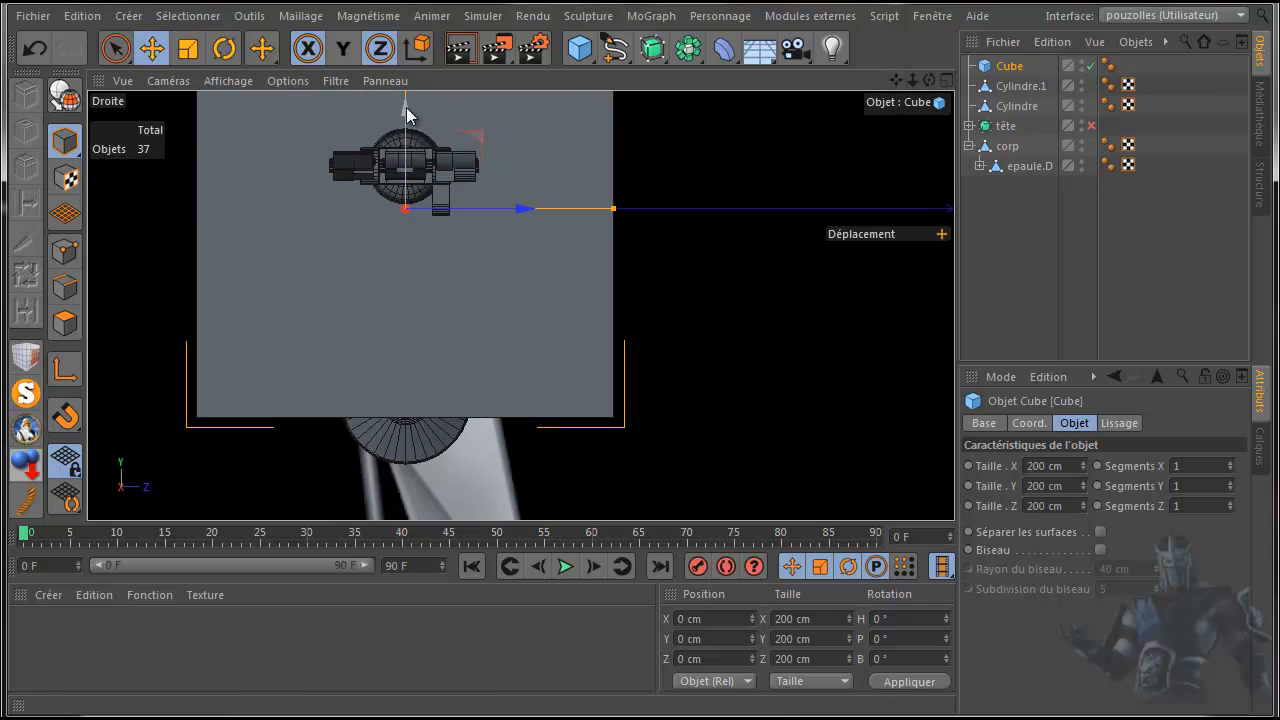
{"action": "left_click_drag", "start_coordinate": [403, 114], "coordinate": [437, 428]}
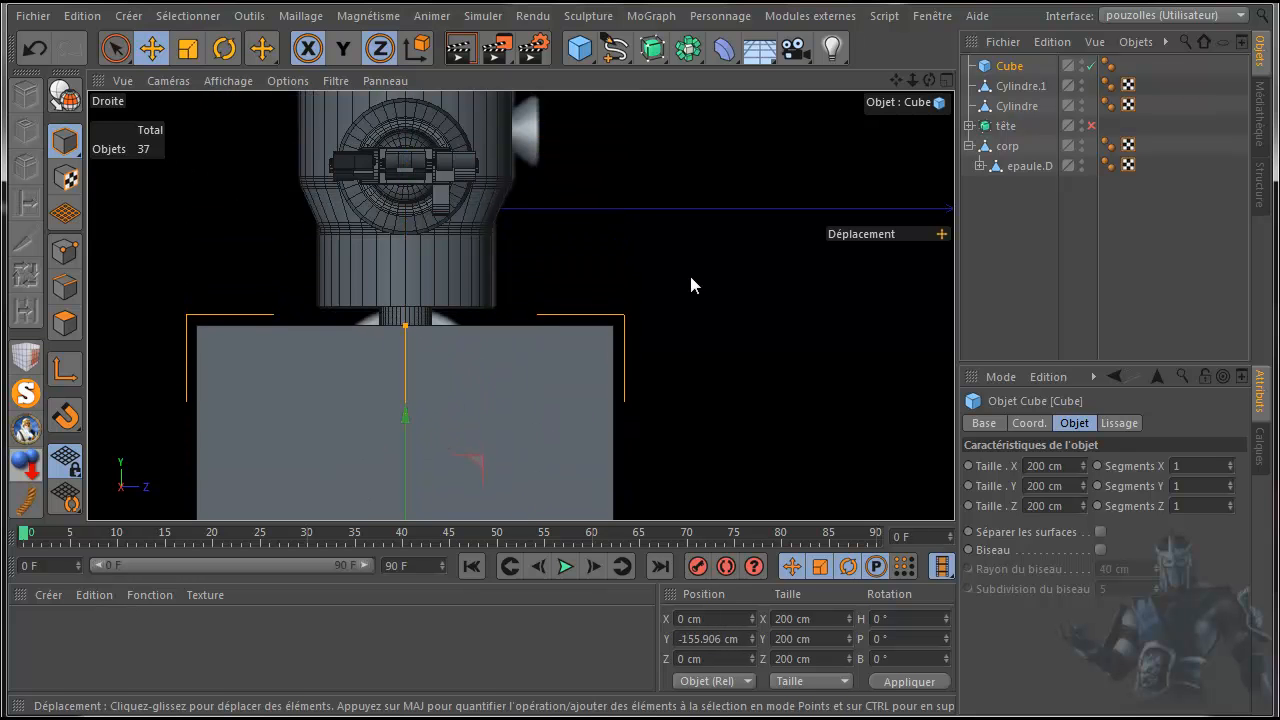
- In the front view, narrow the cube's X size to about 32.3 cm to approximate the reference leg's width
{"action": "middle_click", "coordinate": [691, 284]}
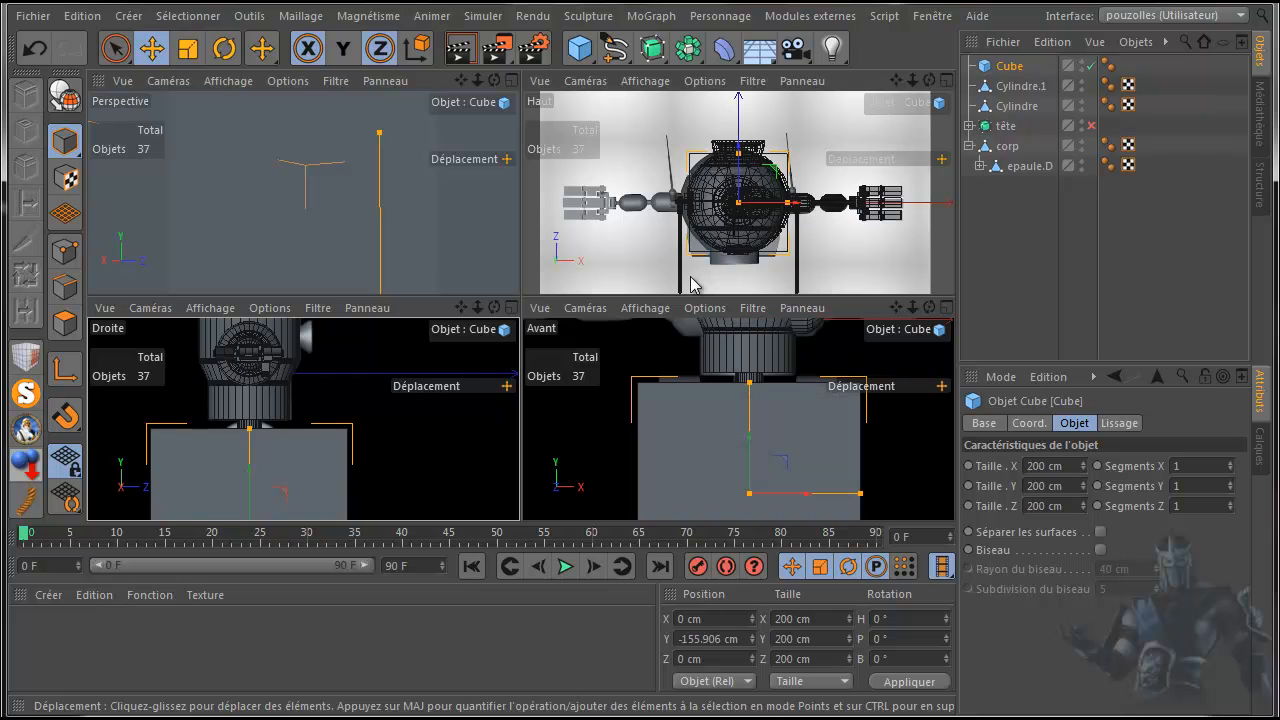
{"action": "middle_click", "coordinate": [612, 412]}
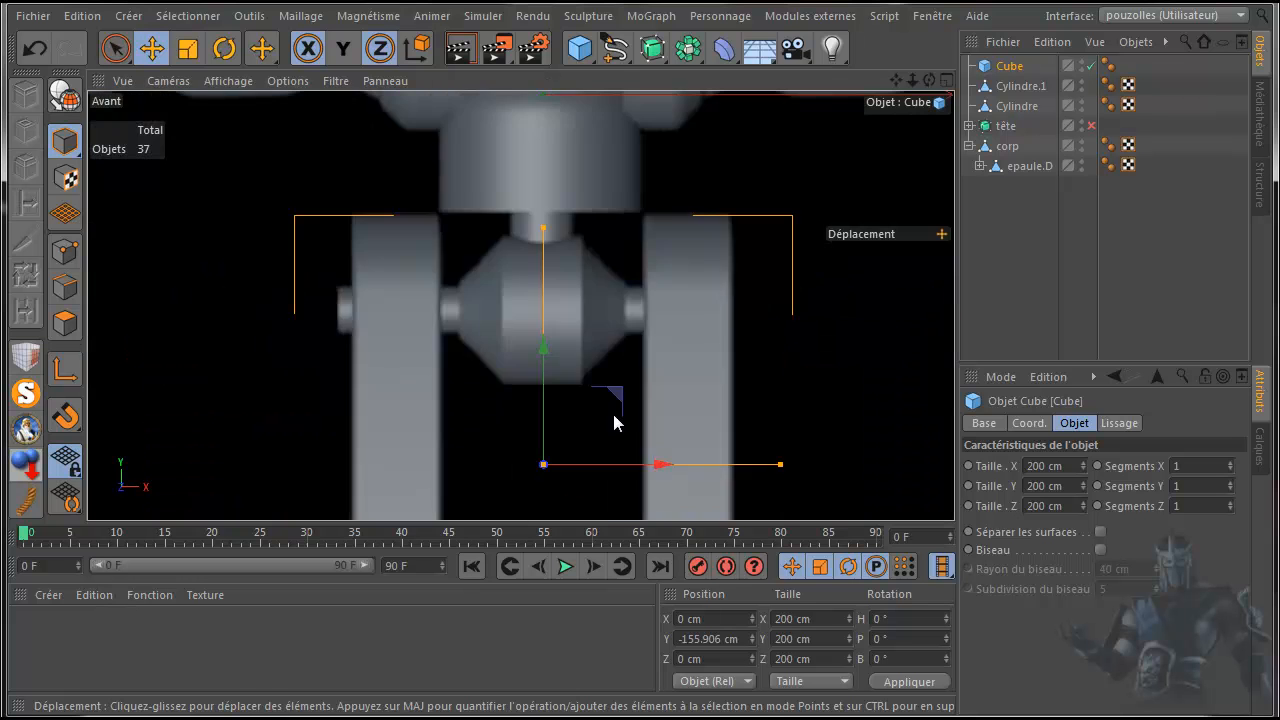
{"action": "scroll", "coordinate": [612, 410], "scroll_direction": "down", "scroll_amount": 2}
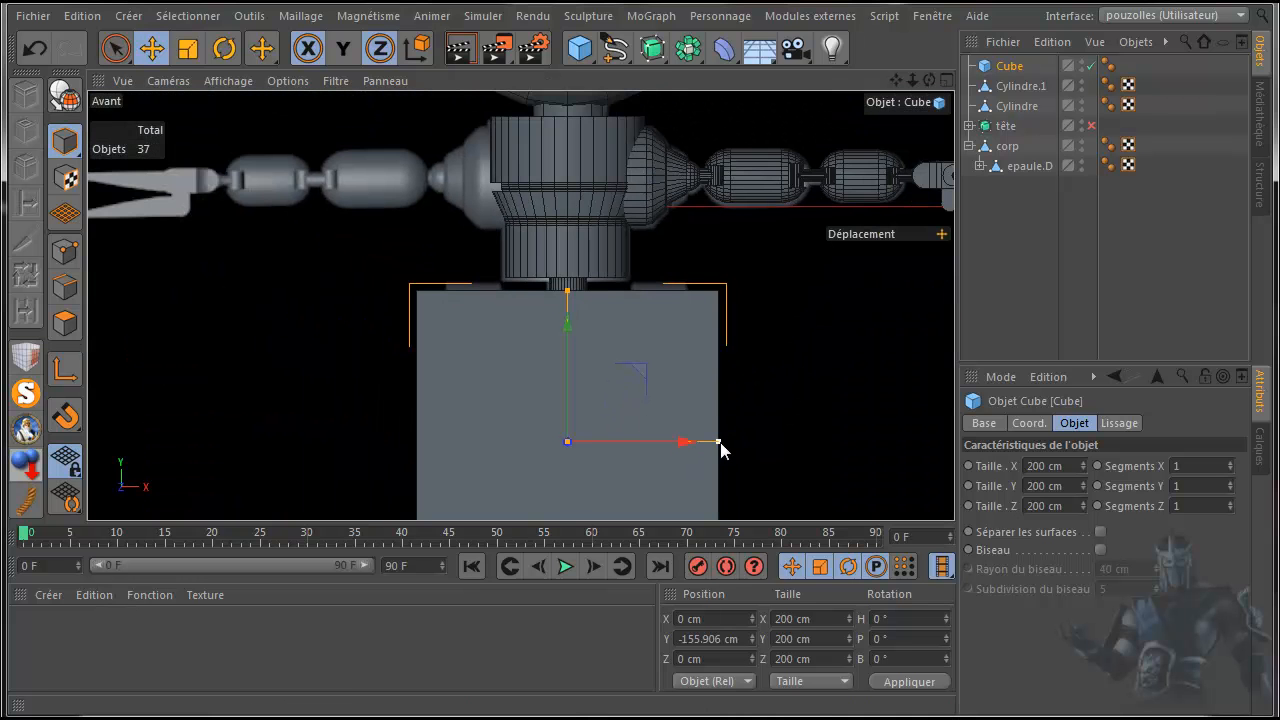
{"action": "left_click_drag", "start_coordinate": [718, 449], "coordinate": [593, 445]}
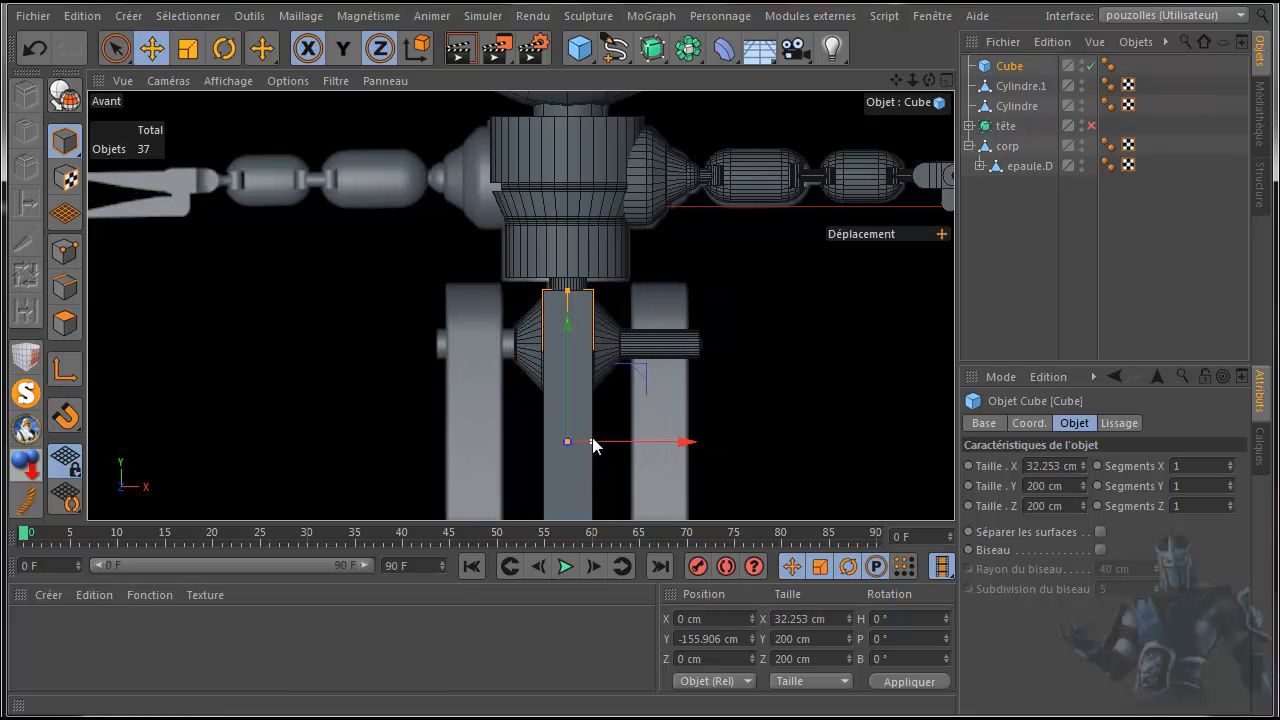
- In the front view, move the cube over the reference leg at about 61.6 cm on X and narrow its X size to about 24.8 cm
{"action": "left_click_drag", "start_coordinate": [684, 444], "coordinate": [777, 444]}
{"action": "scroll", "coordinate": [708, 470], "scroll_direction": "up", "scroll_amount": 6}
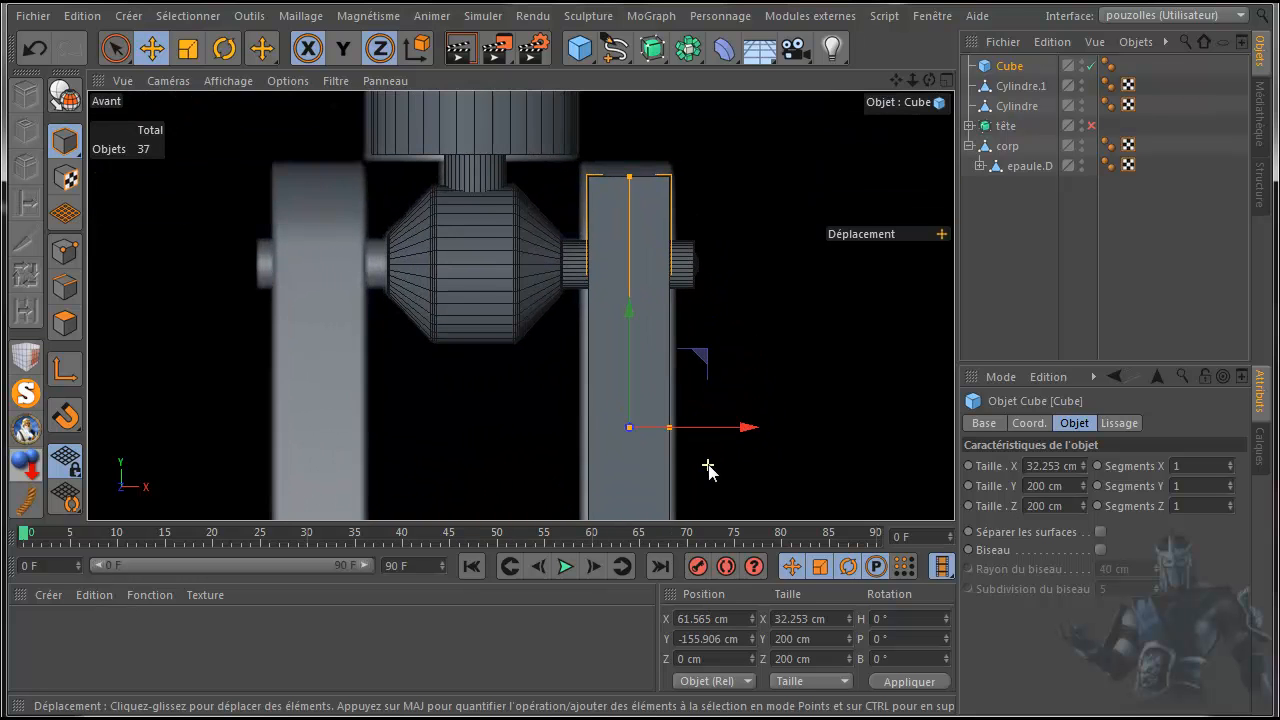
{"action": "left_click_drag", "start_coordinate": [660, 421], "coordinate": [651, 421]}
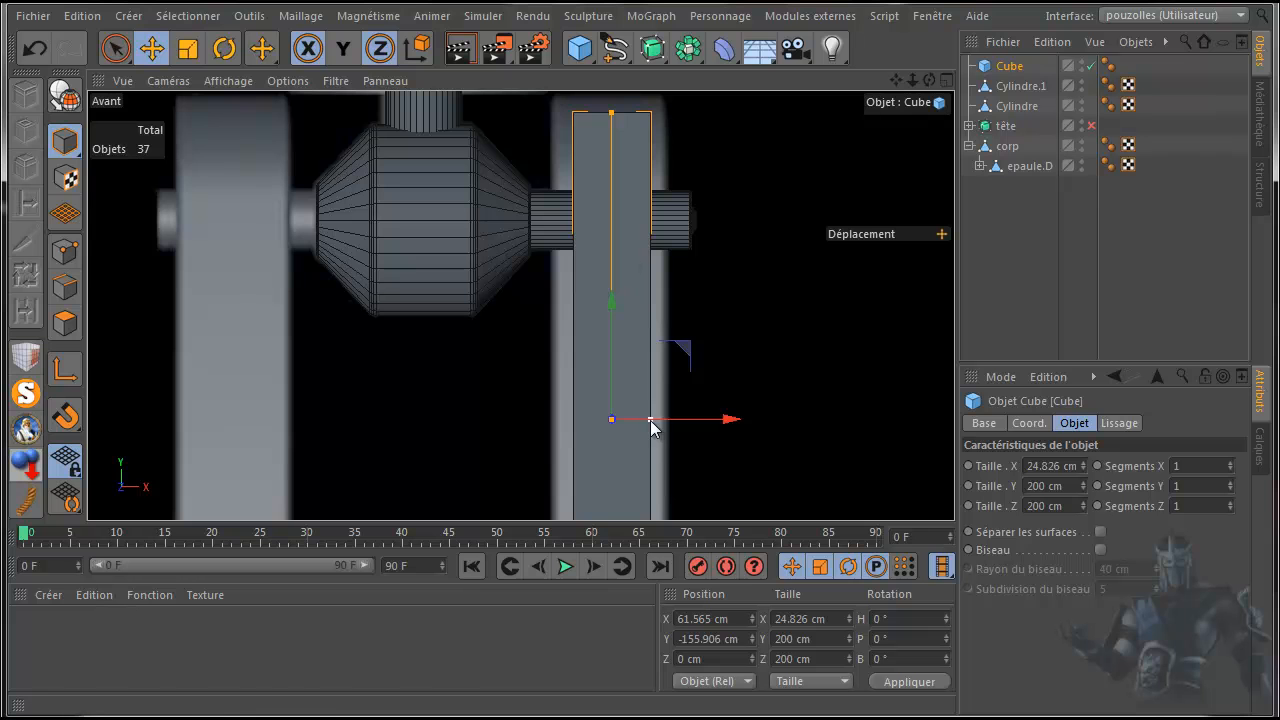
- In the right view, reduce the cube's Z size to about 39.7 cm
{"action": "scroll", "coordinate": [483, 353], "scroll_direction": "down", "scroll_amount": 3}
{"action": "middle_click", "coordinate": [479, 357]}
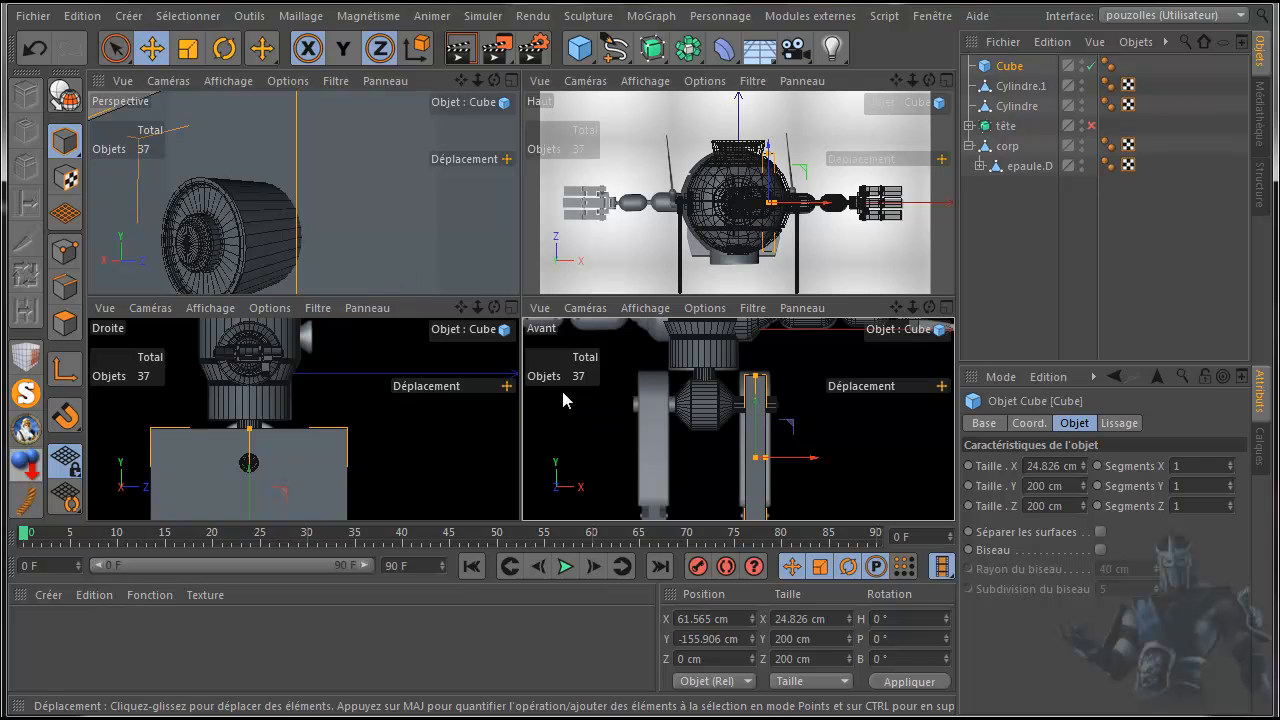
{"action": "middle_click", "coordinate": [401, 436]}
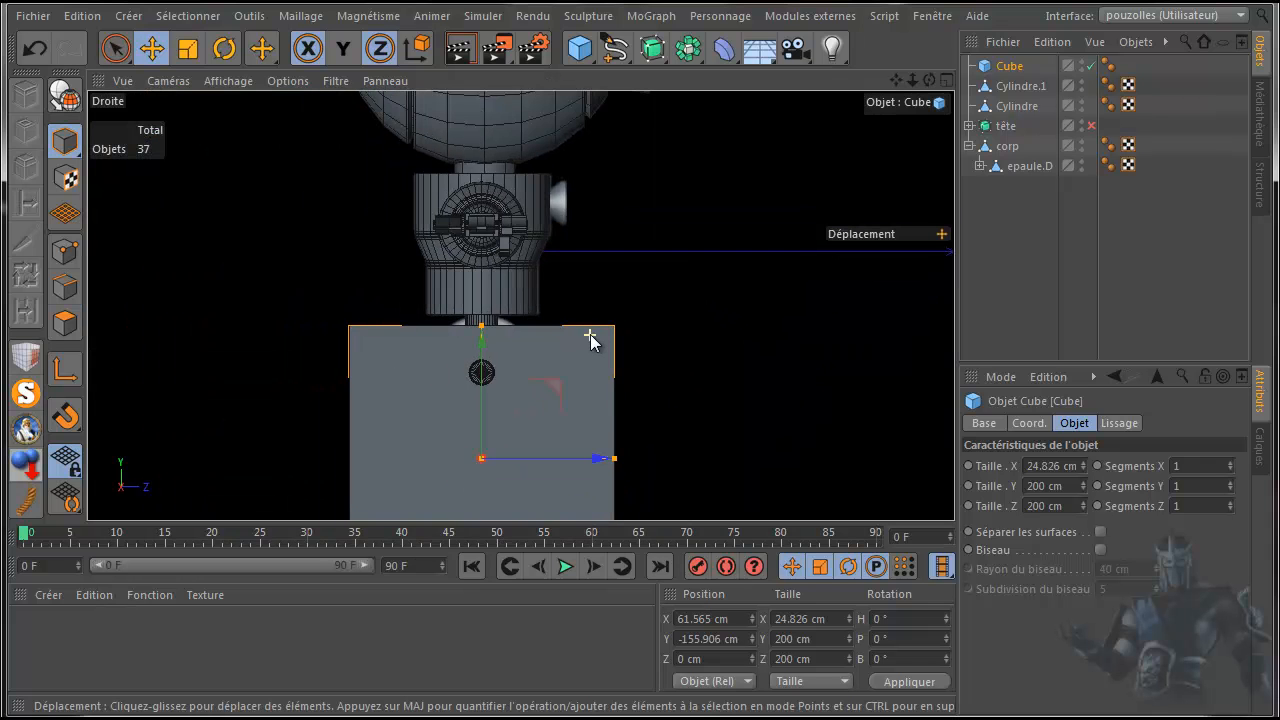
{"action": "left_click_drag", "start_coordinate": [615, 459], "coordinate": [509, 462]}
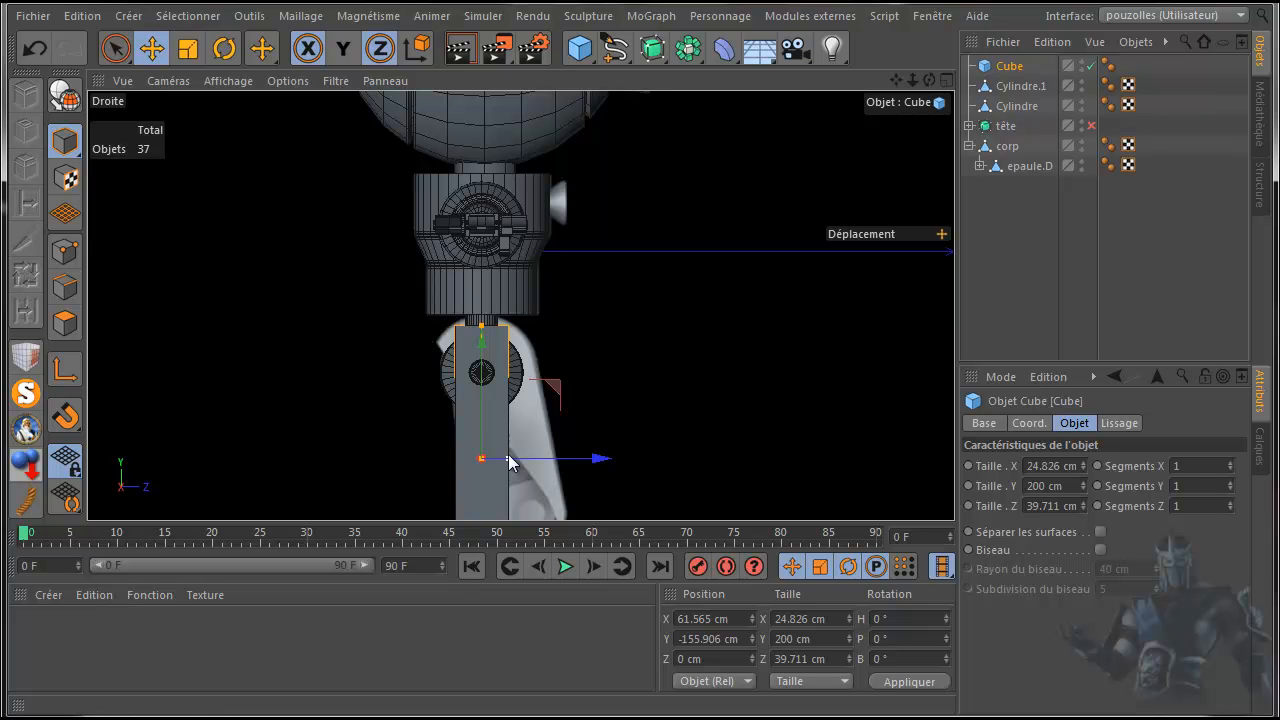
- Enable axis editing and snapping for repositioning the cube's pivot in the right view
{"action": "scroll", "coordinate": [582, 446], "scroll_direction": "down", "scroll_amount": 2}
{"action": "left_click_drag", "start_coordinate": [892, 84], "coordinate": [899, 8]}
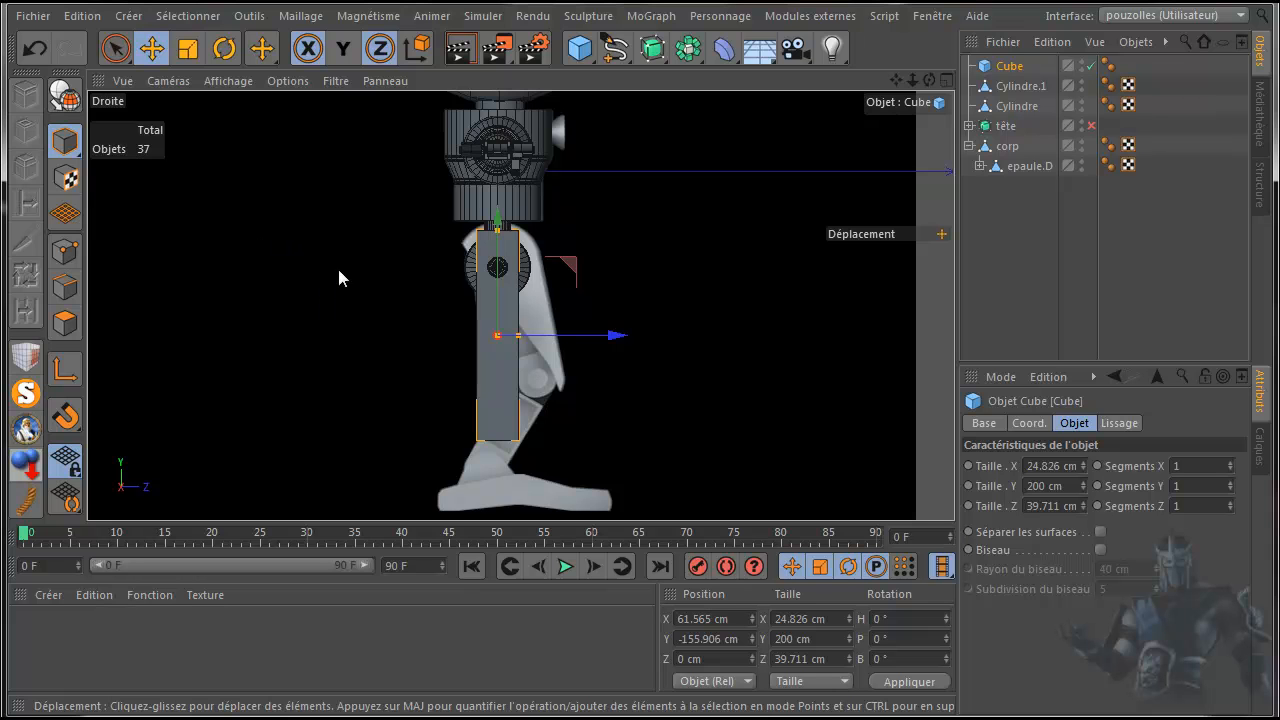
{"action": "scroll", "coordinate": [621, 281], "scroll_direction": "up", "scroll_amount": 2}
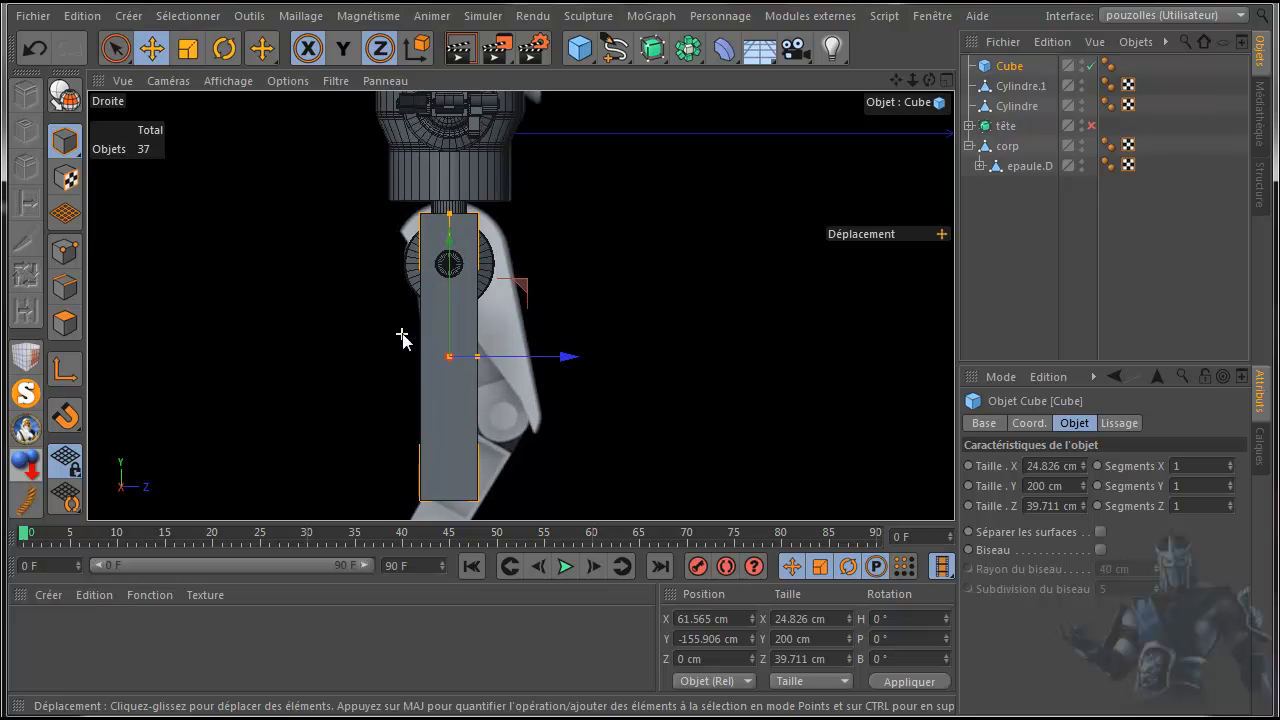
{"action": "scroll", "coordinate": [588, 297], "scroll_direction": "up", "scroll_amount": 3}
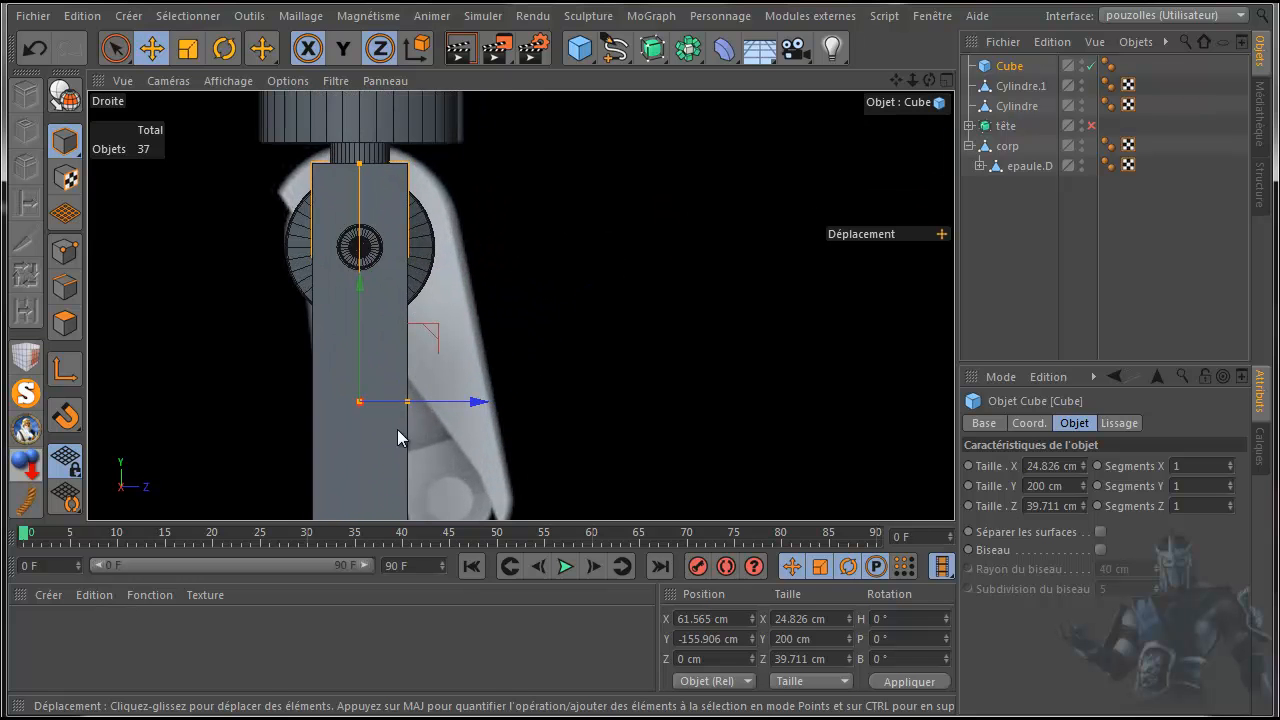
{"action": "scroll", "coordinate": [390, 422], "scroll_direction": "up", "scroll_amount": 1}
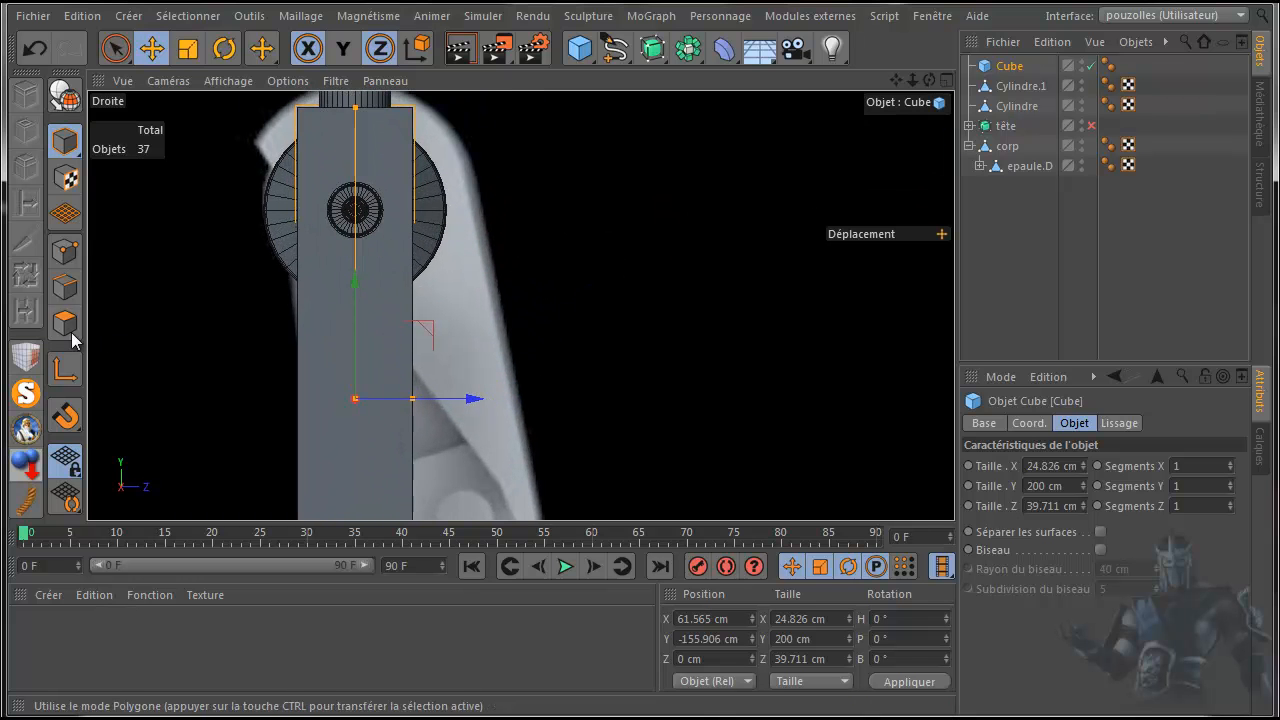
{"action": "left_click", "coordinate": [62, 370]}
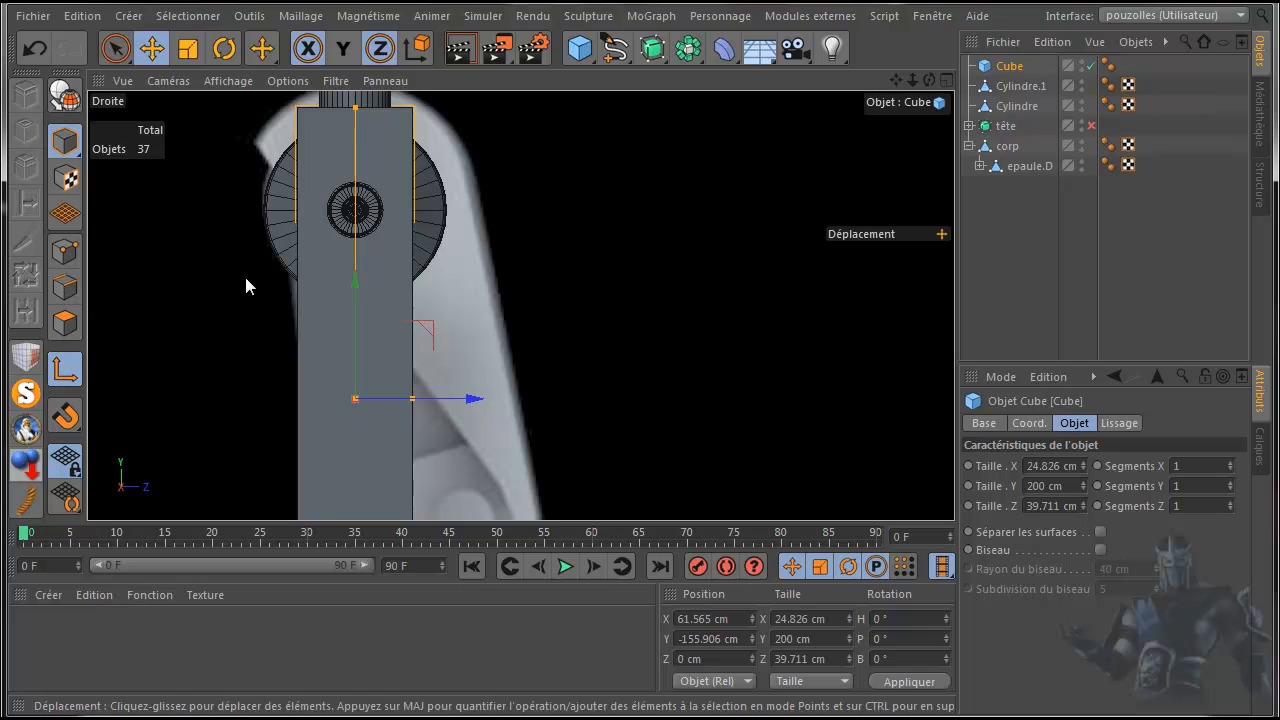
{"action": "left_click", "coordinate": [68, 413]}
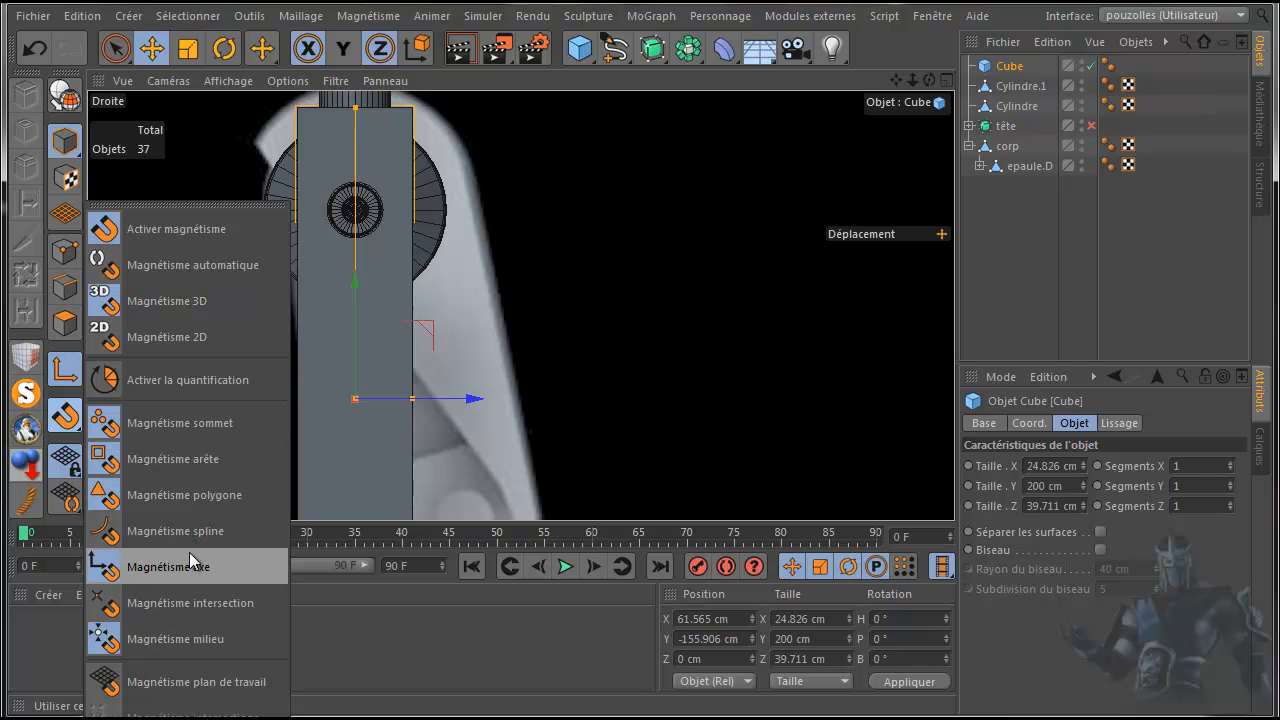
{"action": "left_click", "coordinate": [561, 192]}
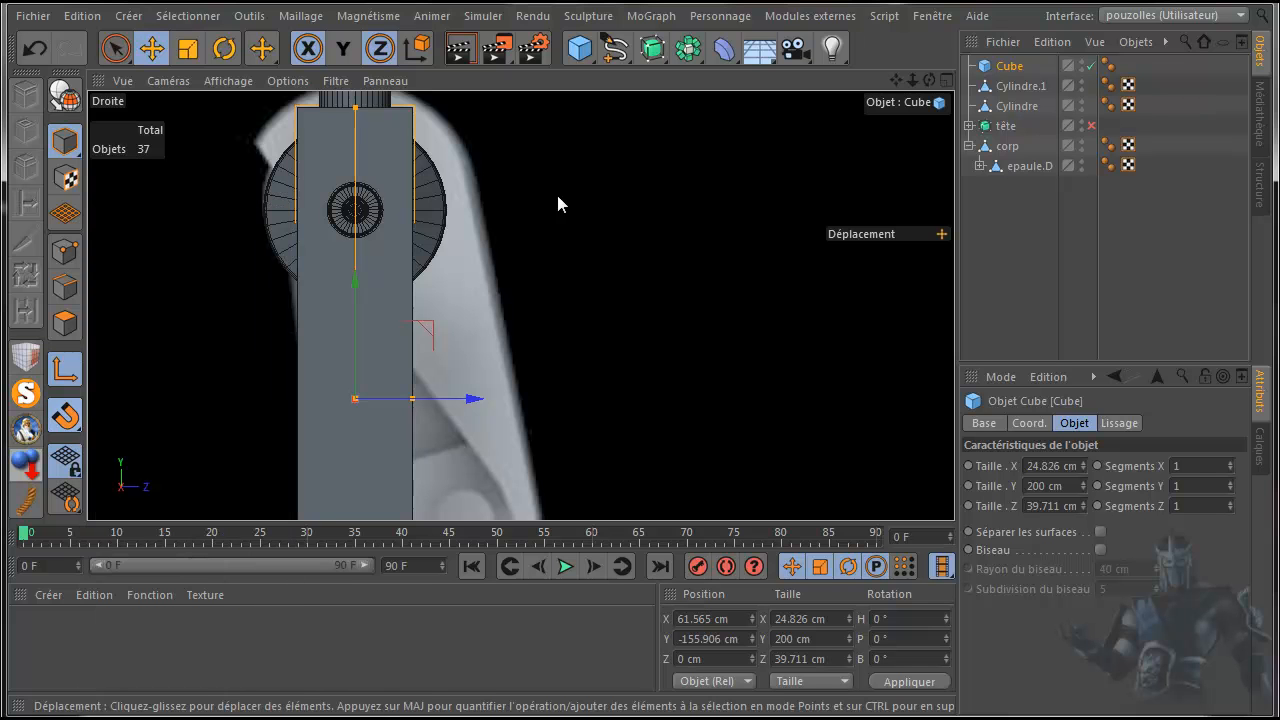
- Make the cube editable and snap its axis to the centre of the hip axle, at about -91 cm on Y
{"action": "left_click_drag", "start_coordinate": [355, 283], "coordinate": [362, 228]}
{"action": "left_click", "coordinate": [35, 48]}
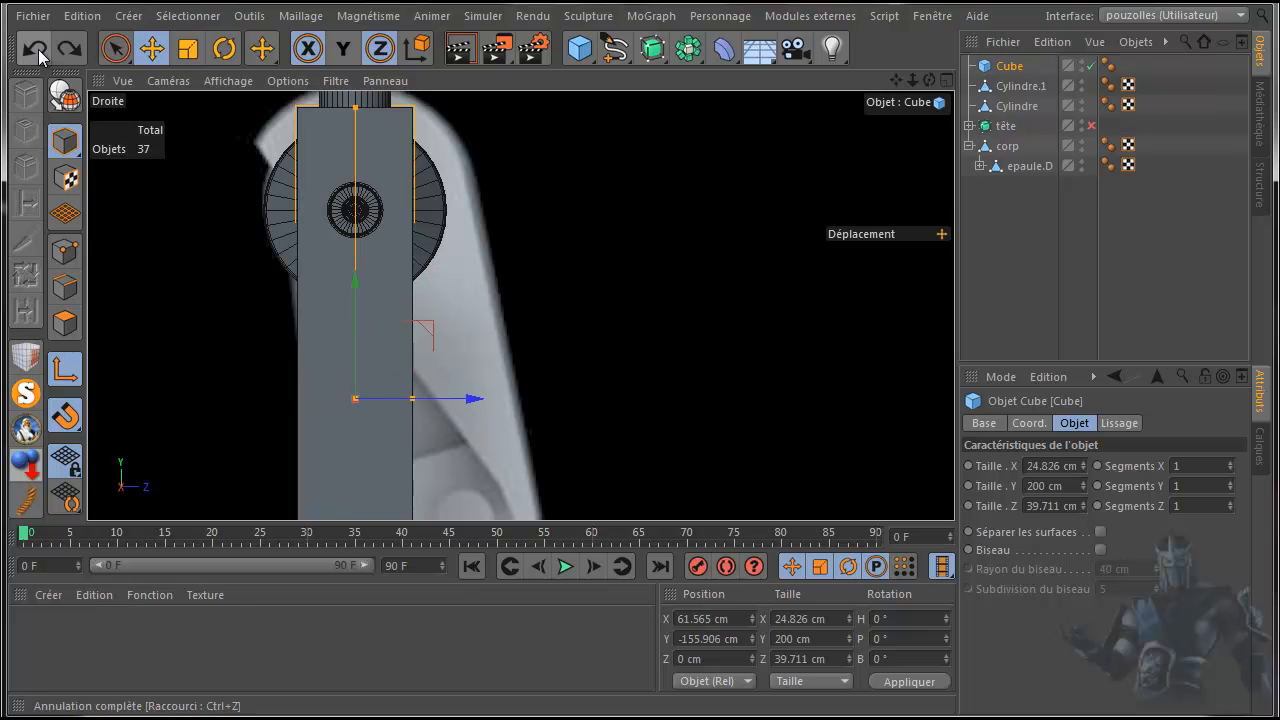
{"action": "left_click", "coordinate": [65, 95]}
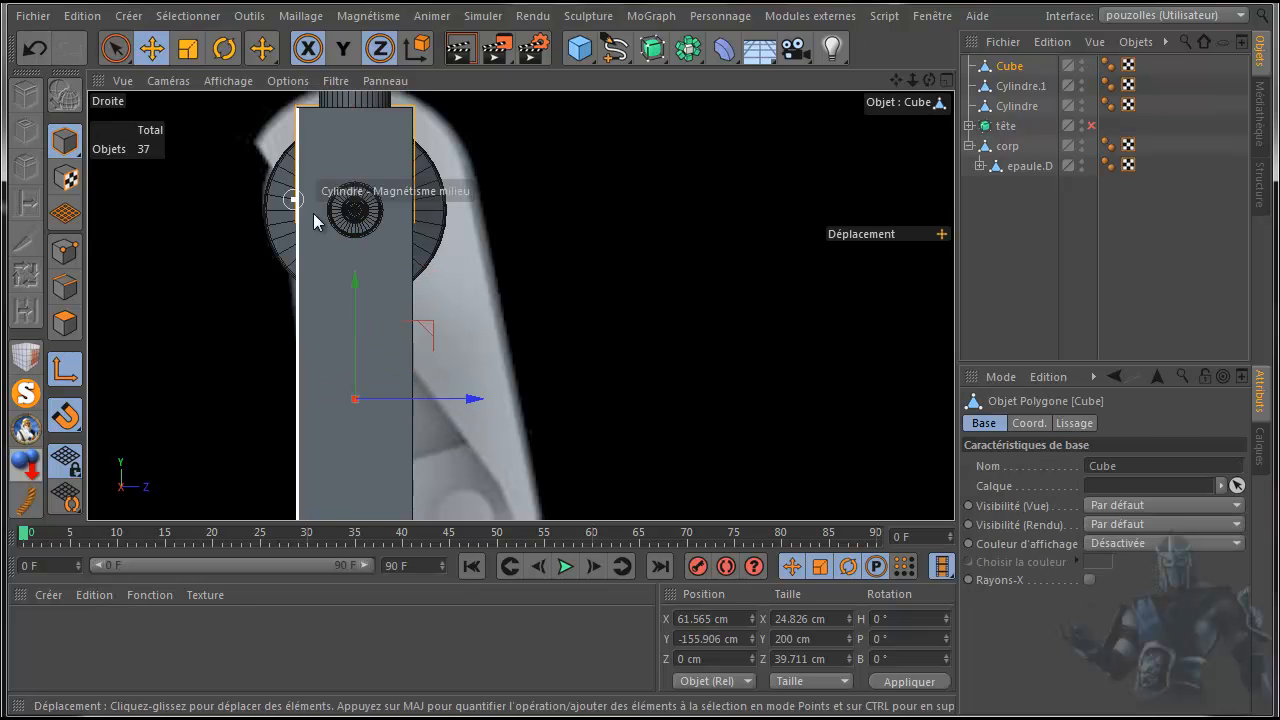
{"action": "left_click_drag", "start_coordinate": [354, 283], "coordinate": [378, 93]}
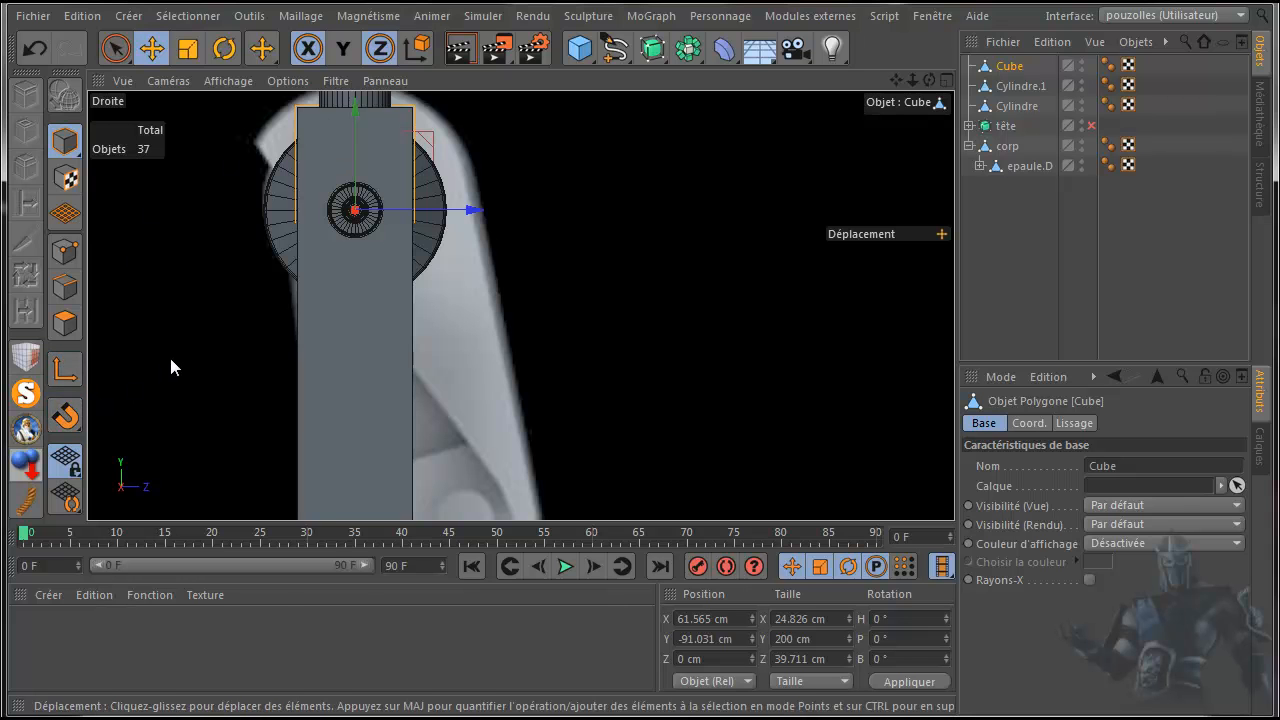
- Rotate the cube about 19.4° in pitch around the axle to follow the reference leg's slant
{"action": "scroll", "coordinate": [169, 354], "scroll_direction": "down", "scroll_amount": 3}
{"action": "left_click_drag", "start_coordinate": [896, 80], "coordinate": [1034, 46]}
{"action": "left_click", "coordinate": [224, 48]}
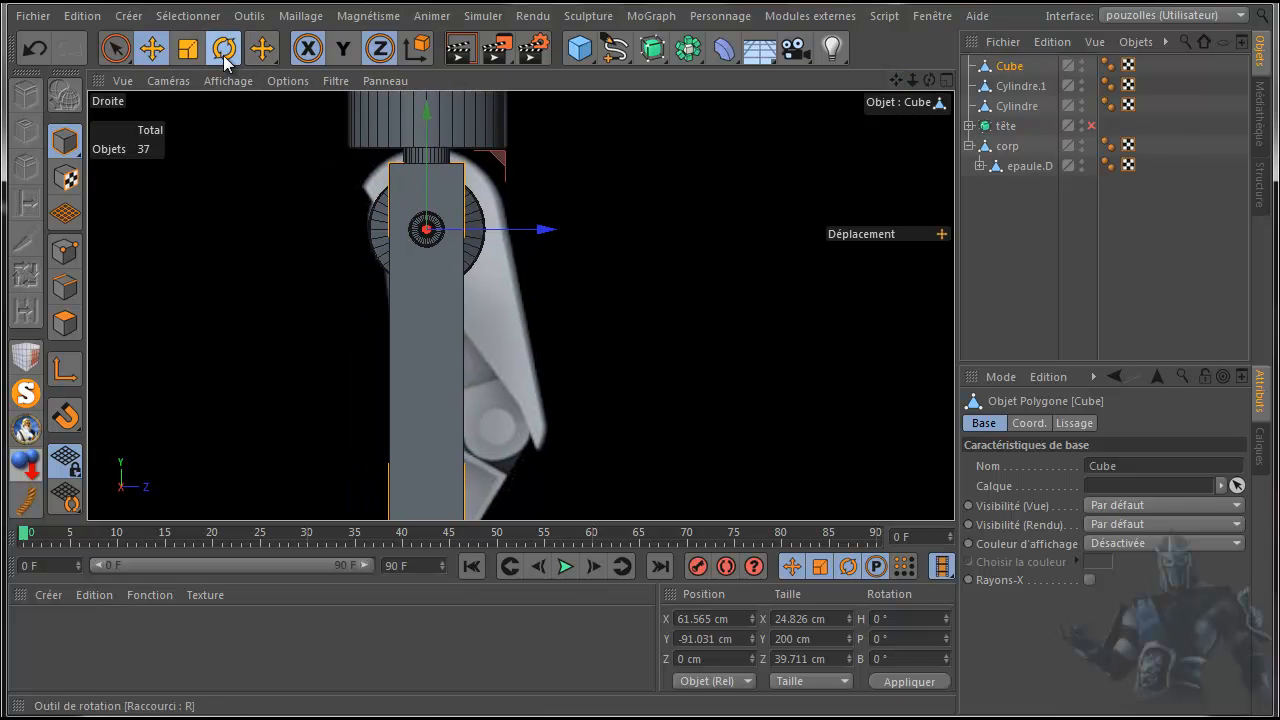
{"action": "left_click_drag", "start_coordinate": [368, 289], "coordinate": [387, 294]}
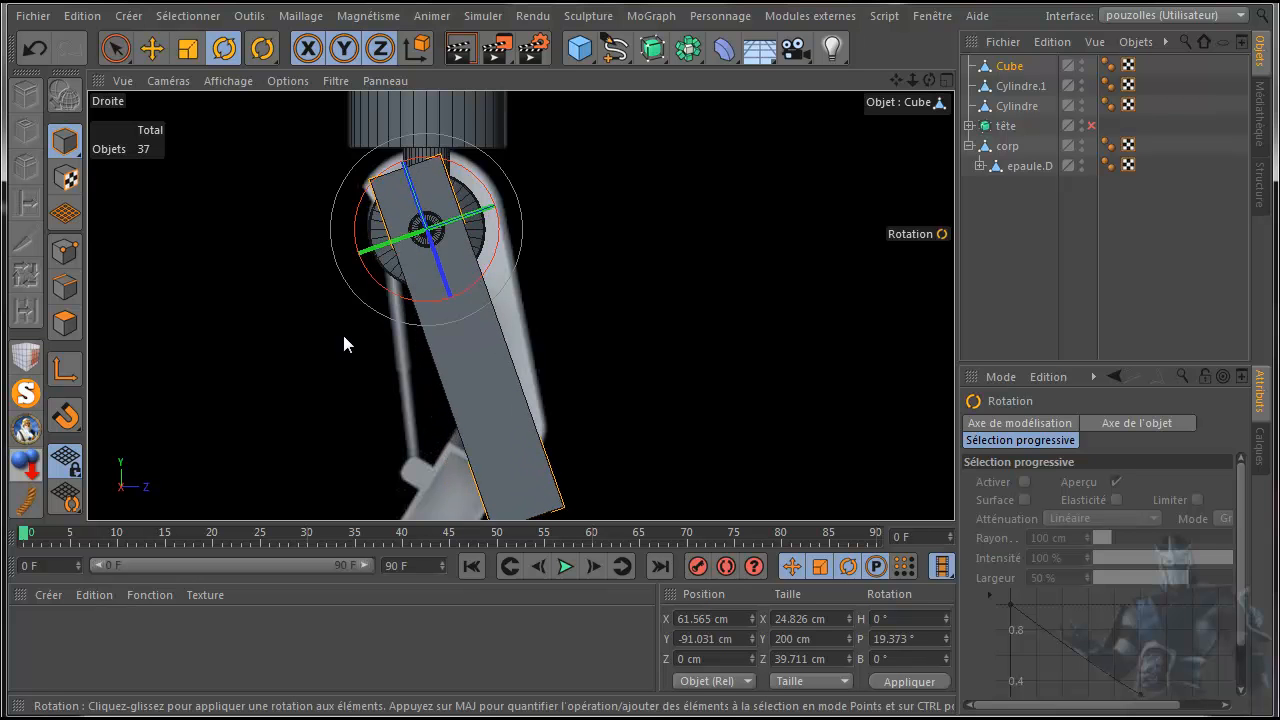
- Select the cube's four lower points and raise them along its length to about -127.4 cm on Y
{"action": "scroll", "coordinate": [343, 342], "scroll_direction": "down", "scroll_amount": 1}
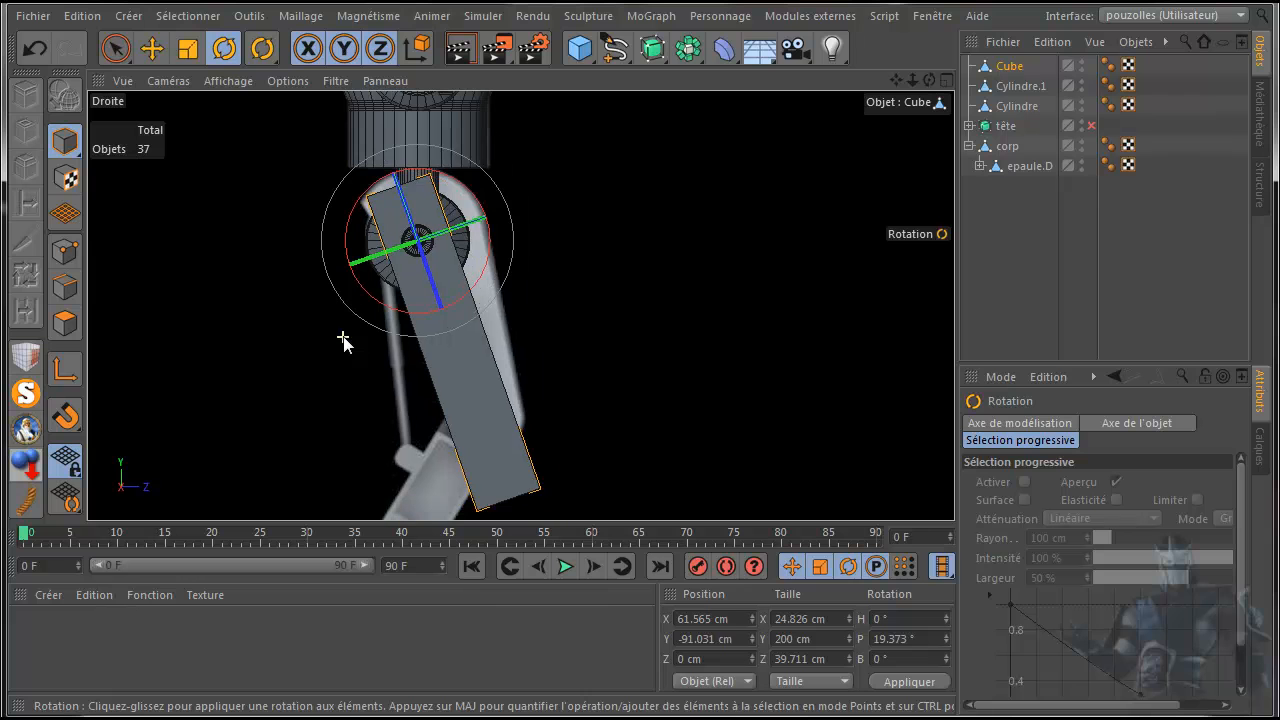
{"action": "left_click", "coordinate": [65, 250]}
{"action": "left_click_drag", "start_coordinate": [120, 55], "coordinate": [160, 114]}
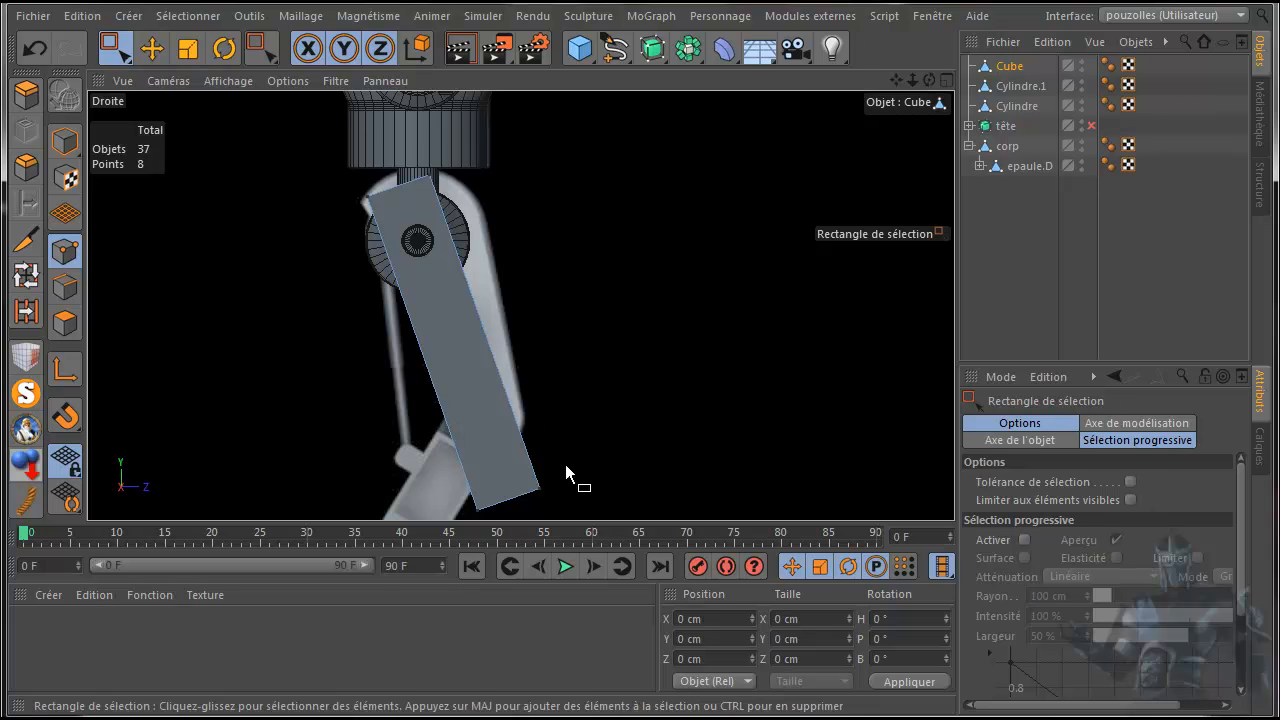
{"action": "left_click_drag", "start_coordinate": [589, 457], "coordinate": [420, 536]}
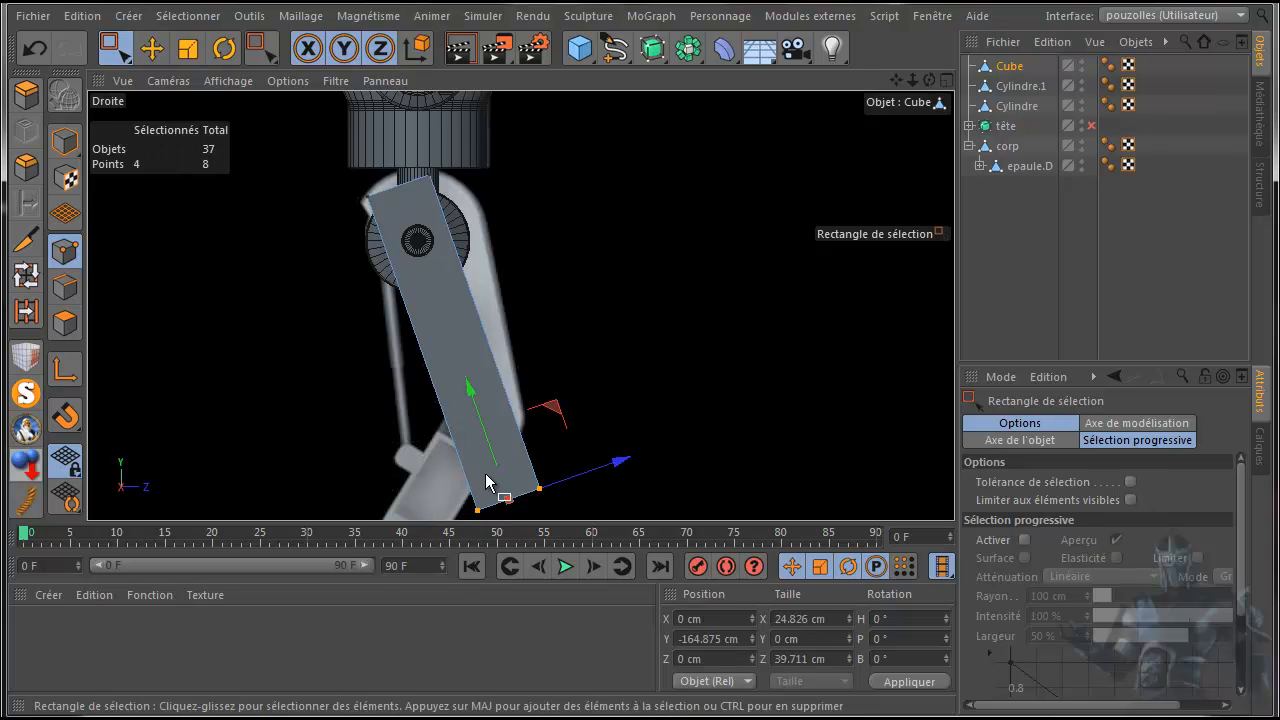
{"action": "left_click_drag", "start_coordinate": [468, 388], "coordinate": [447, 333]}
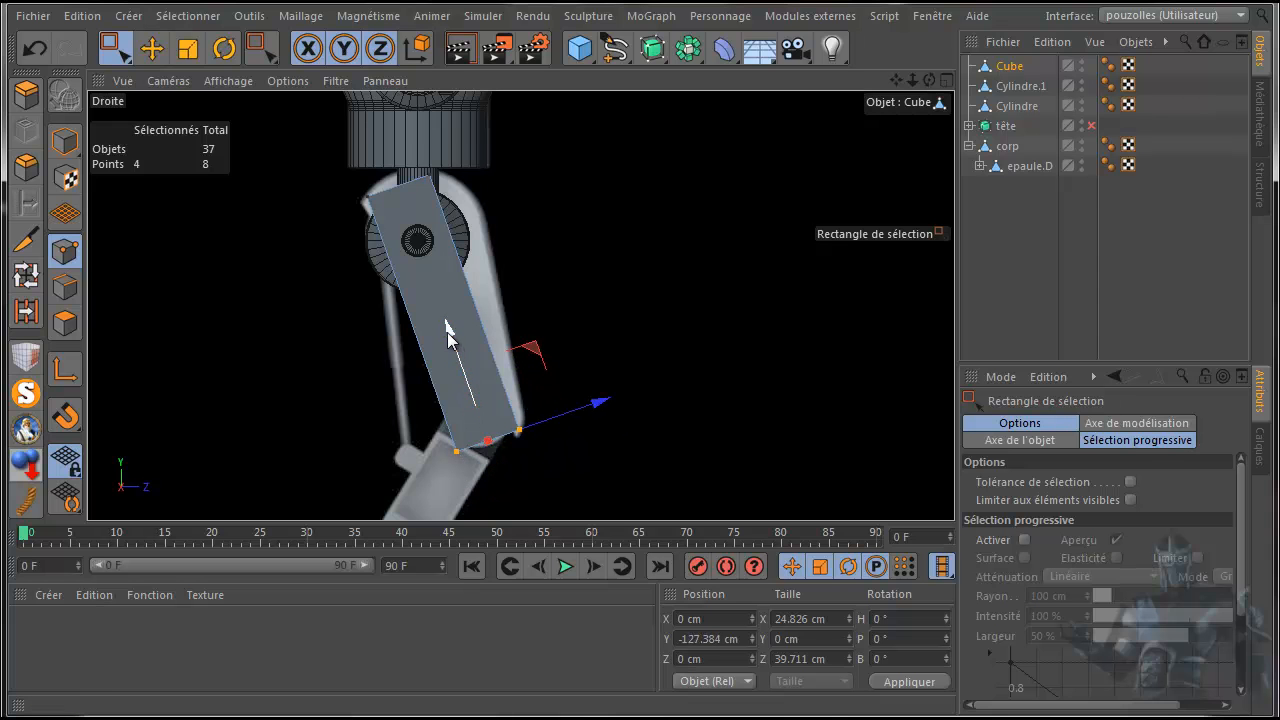
- Turn on X-ray display for the cube and adjust its lower points to about -130 cm on Y to match the reference
{"action": "left_click", "coordinate": [1008, 66]}
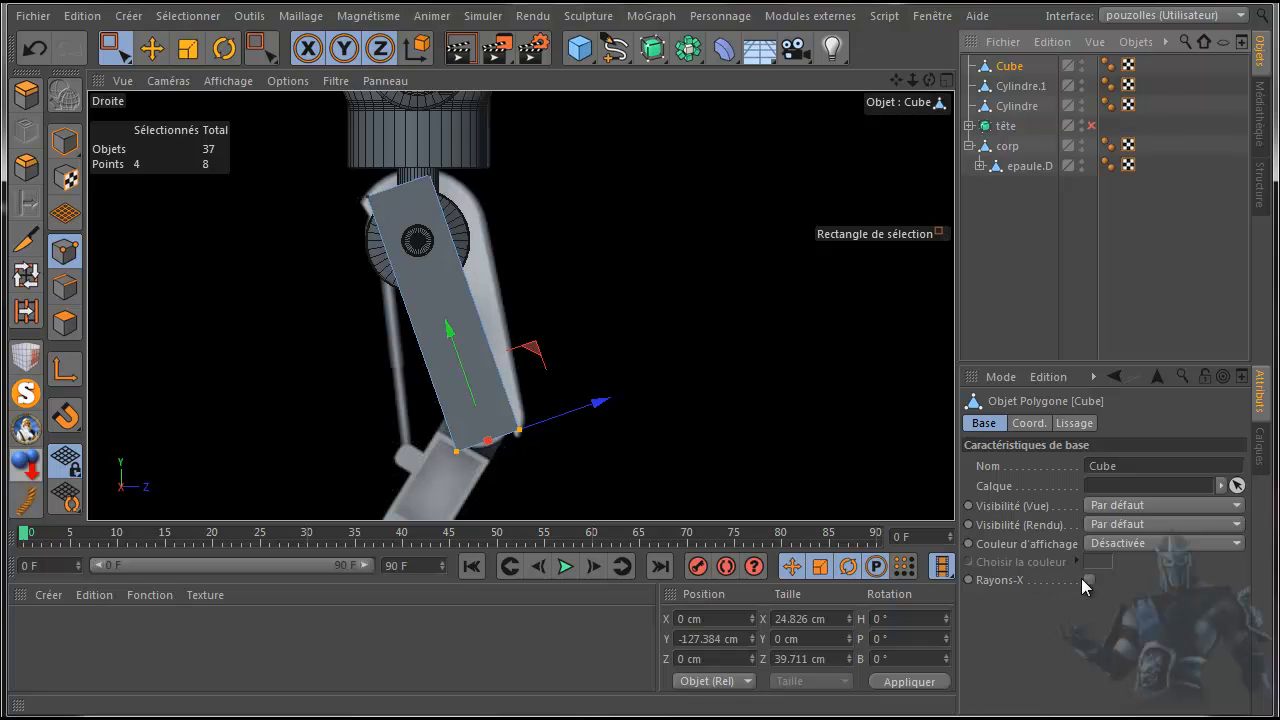
{"action": "left_click", "coordinate": [1088, 580]}
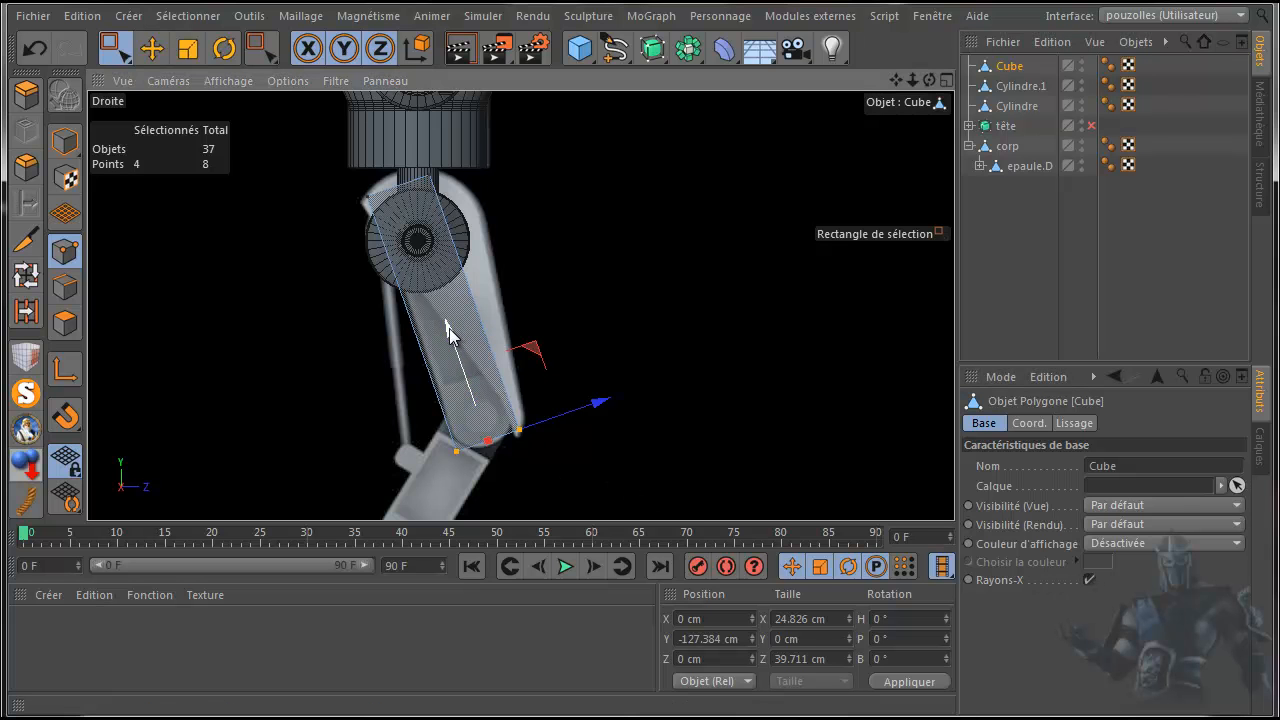
{"action": "left_click_drag", "start_coordinate": [448, 331], "coordinate": [450, 341]}
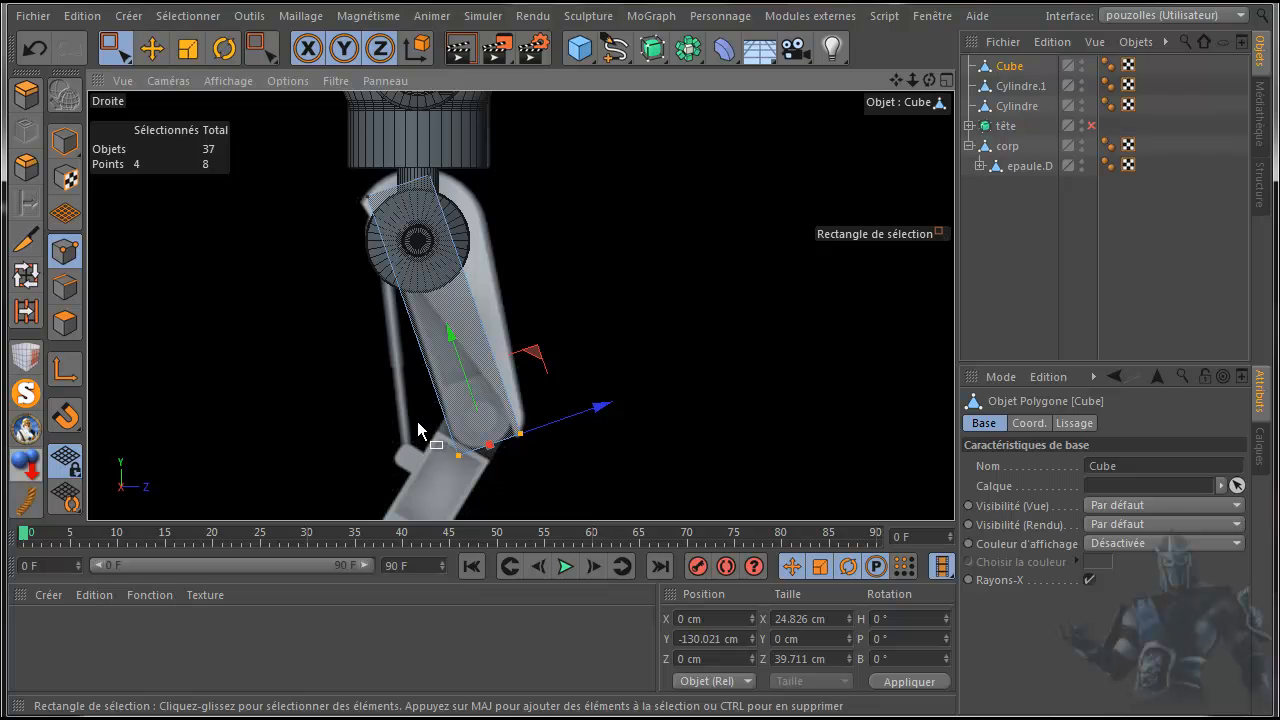
- In the perspective view, select the four edges running across the cube's thickness at its upper and lower corners
{"action": "middle_click", "coordinate": [273, 364]}
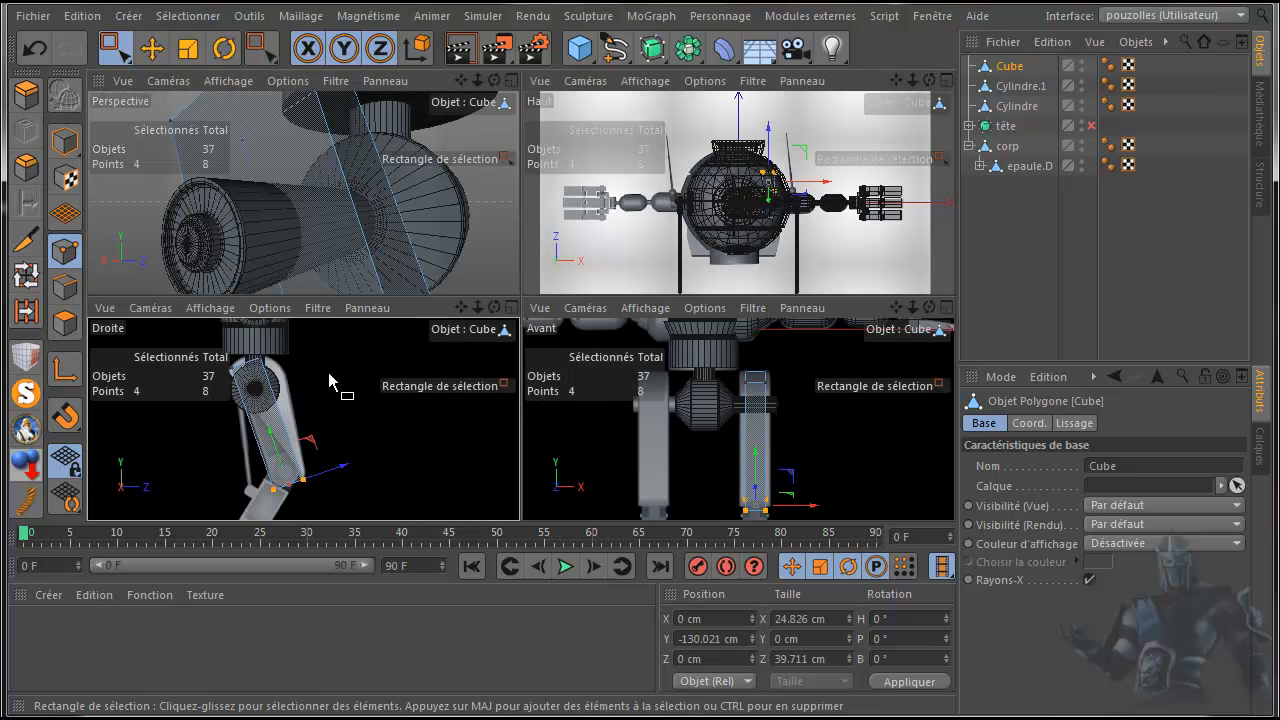
{"action": "middle_click", "coordinate": [357, 266]}
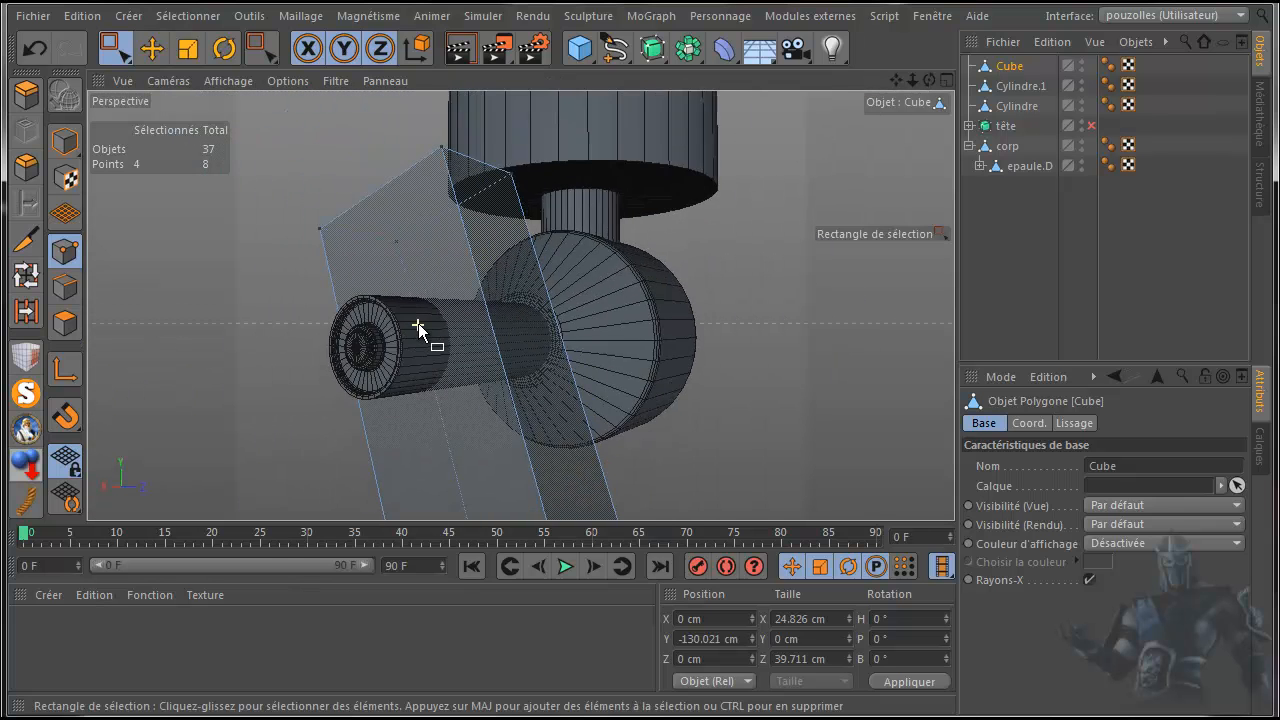
{"action": "scroll", "coordinate": [418, 328], "scroll_direction": "down", "scroll_amount": 3}
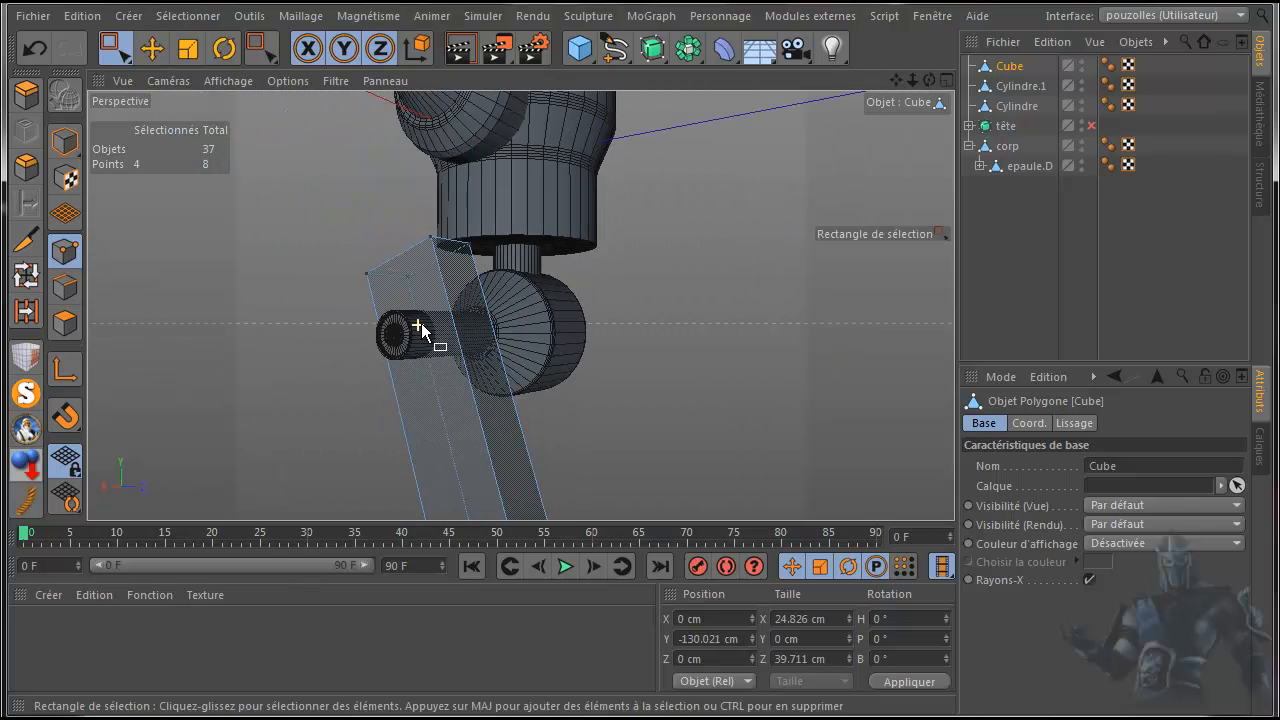
{"action": "left_click", "coordinate": [65, 286]}
{"action": "left_click", "coordinate": [152, 50]}
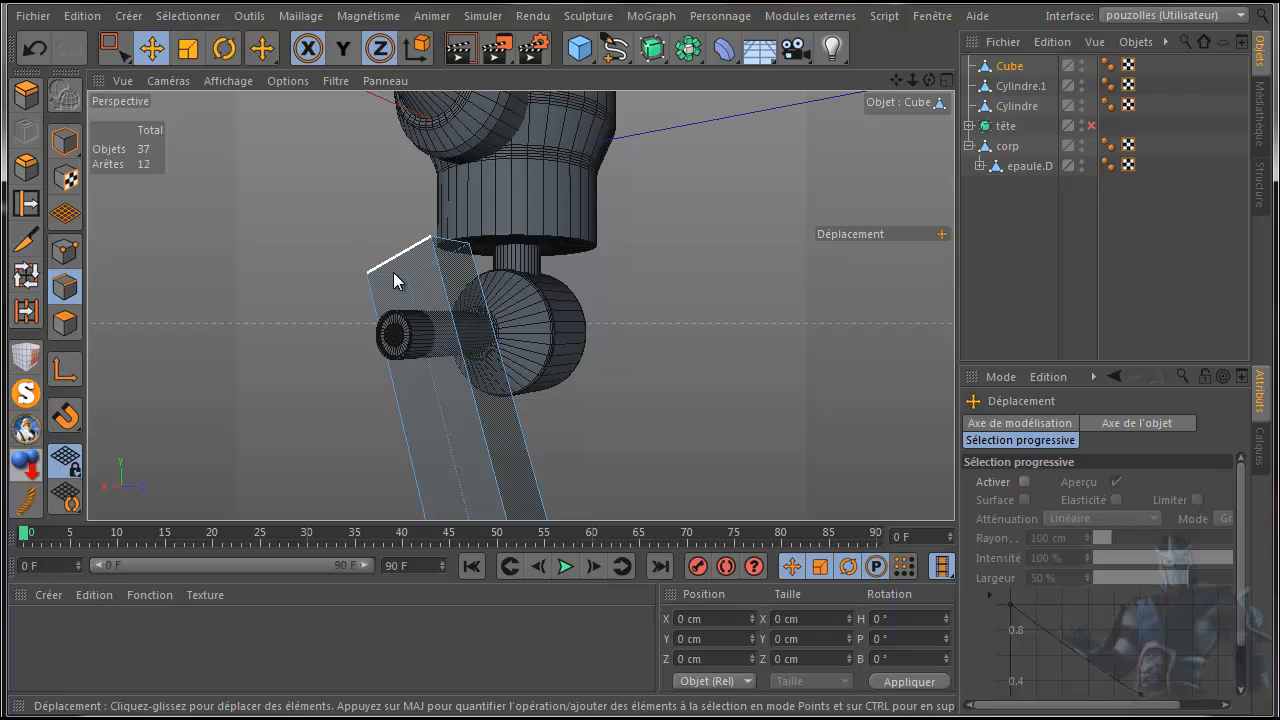
{"action": "left_click", "coordinate": [453, 253]}
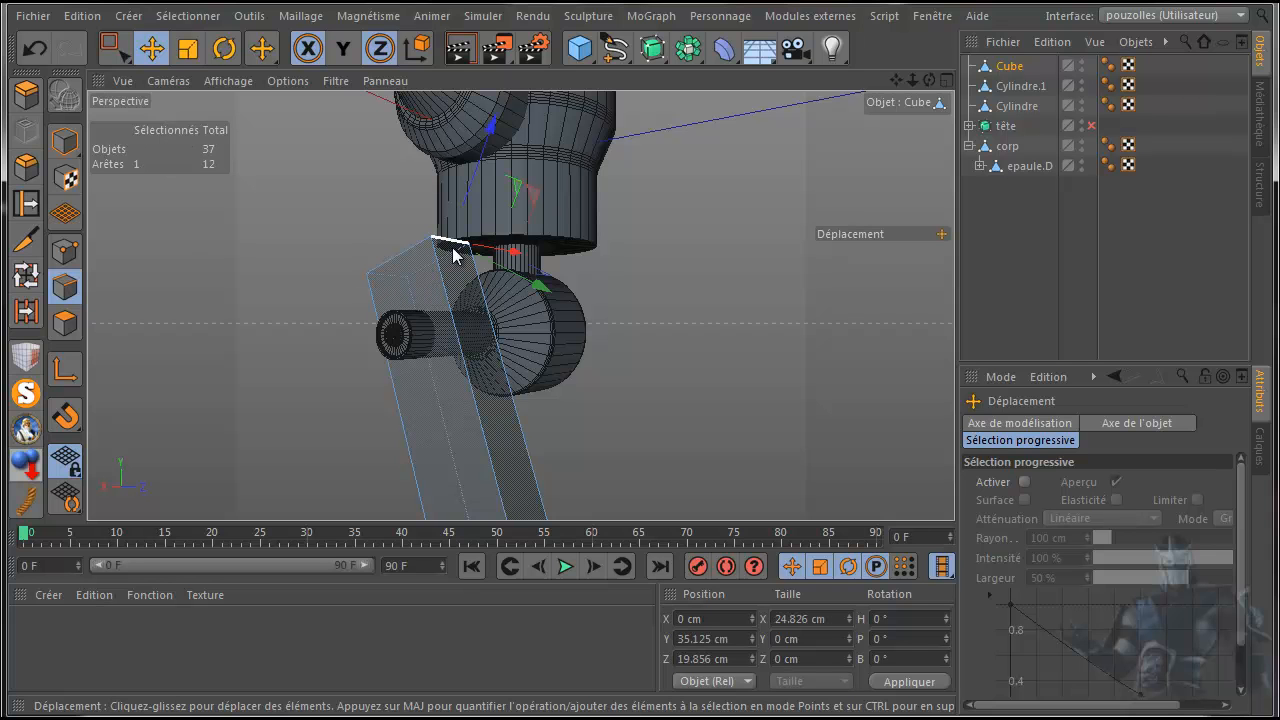
{"action": "scroll", "coordinate": [764, 180], "scroll_direction": "down", "scroll_amount": 2}
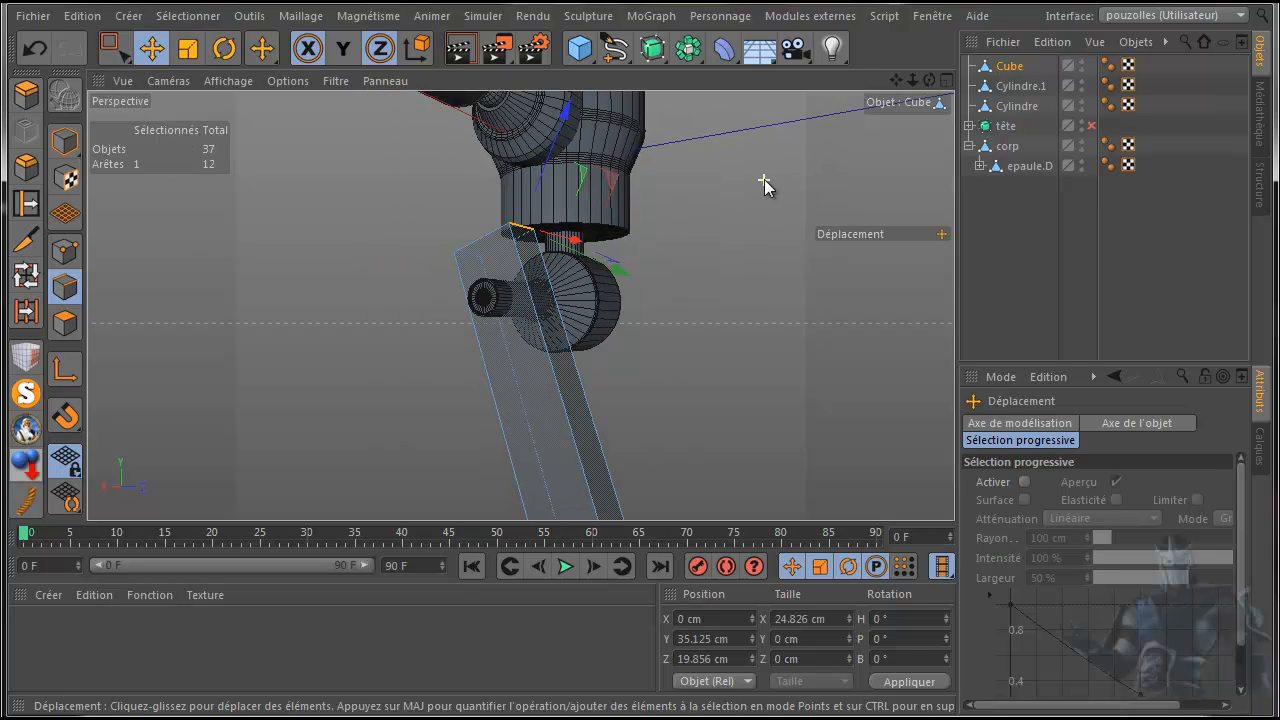
{"action": "left_click_drag", "start_coordinate": [893, 81], "coordinate": [828, 12]}
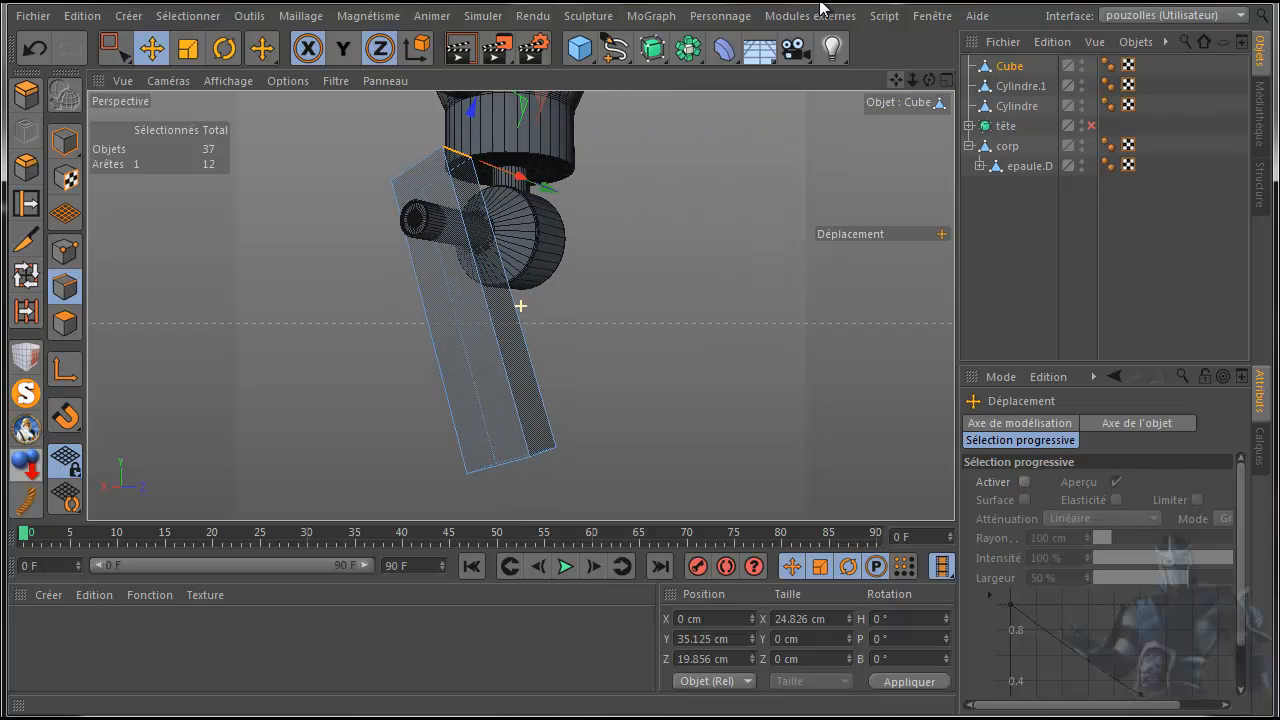
{"action": "left_click", "coordinate": [545, 453], "text": "shift"}
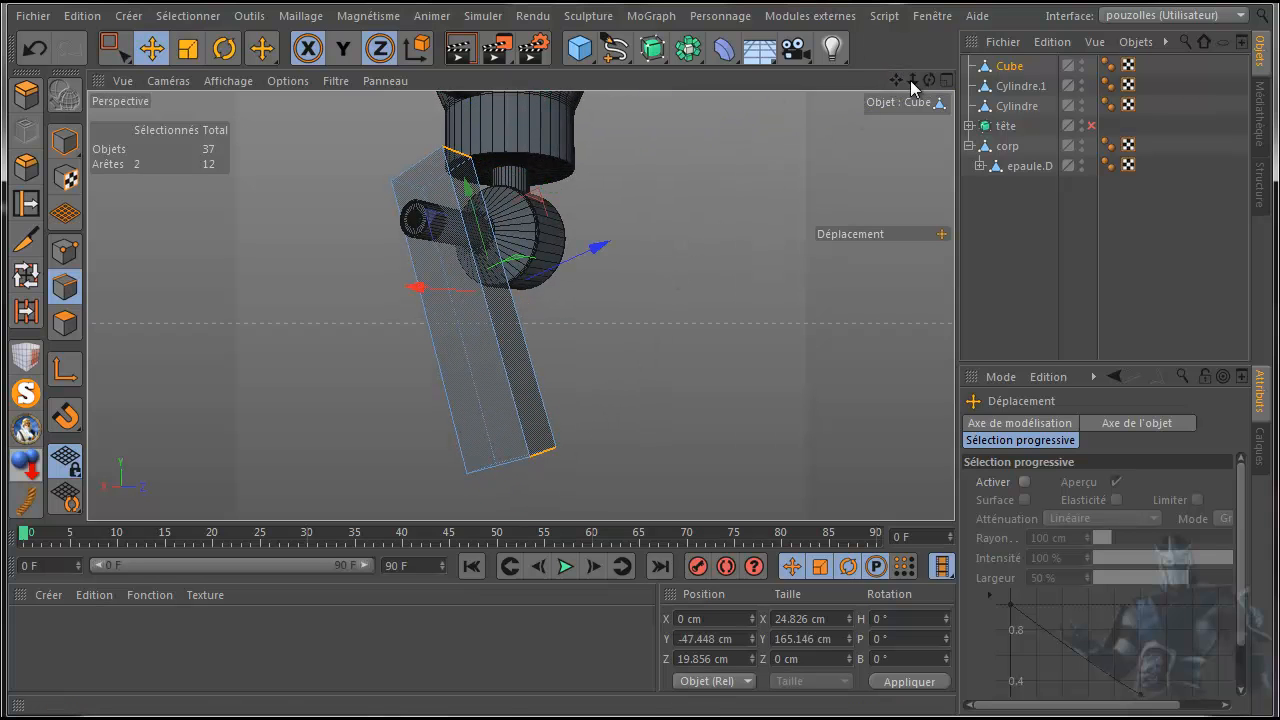
{"action": "left_click_drag", "start_coordinate": [922, 78], "coordinate": [543, 171]}
{"action": "left_click", "coordinate": [494, 478], "text": "shift"}
- In the side view, bevel the four selected corner edges of the cube with an offset of about 17.7 cm
{"action": "middle_click", "coordinate": [318, 442]}
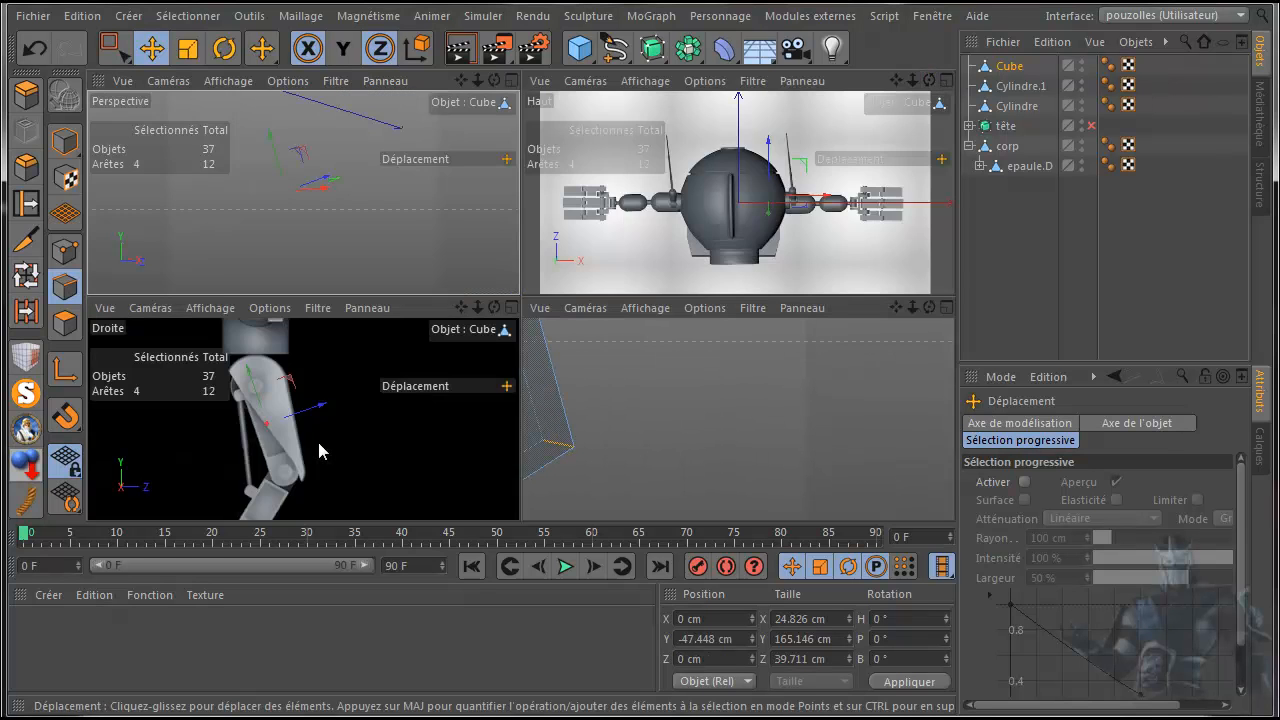
{"action": "middle_click", "coordinate": [386, 437]}
{"action": "scroll", "coordinate": [386, 429], "scroll_direction": "up", "scroll_amount": 3}
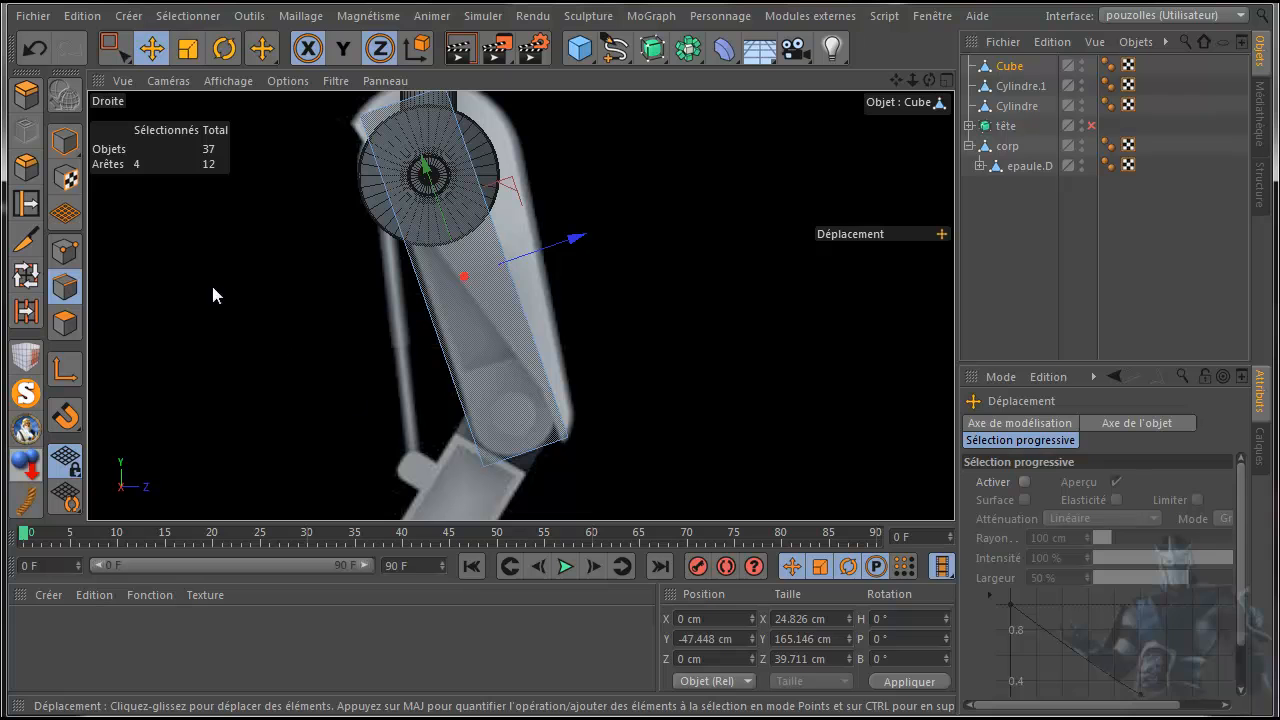
{"action": "left_click", "coordinate": [26, 166]}
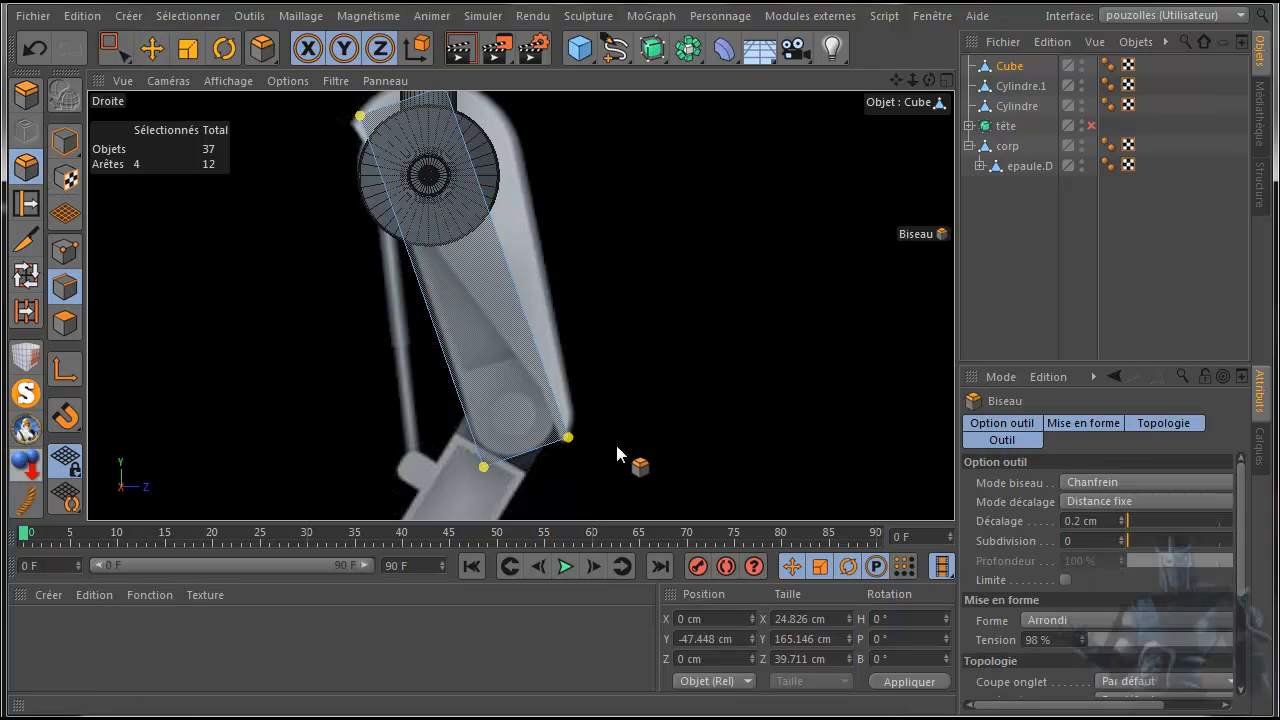
{"action": "left_click_drag", "start_coordinate": [613, 445], "coordinate": [790, 284]}
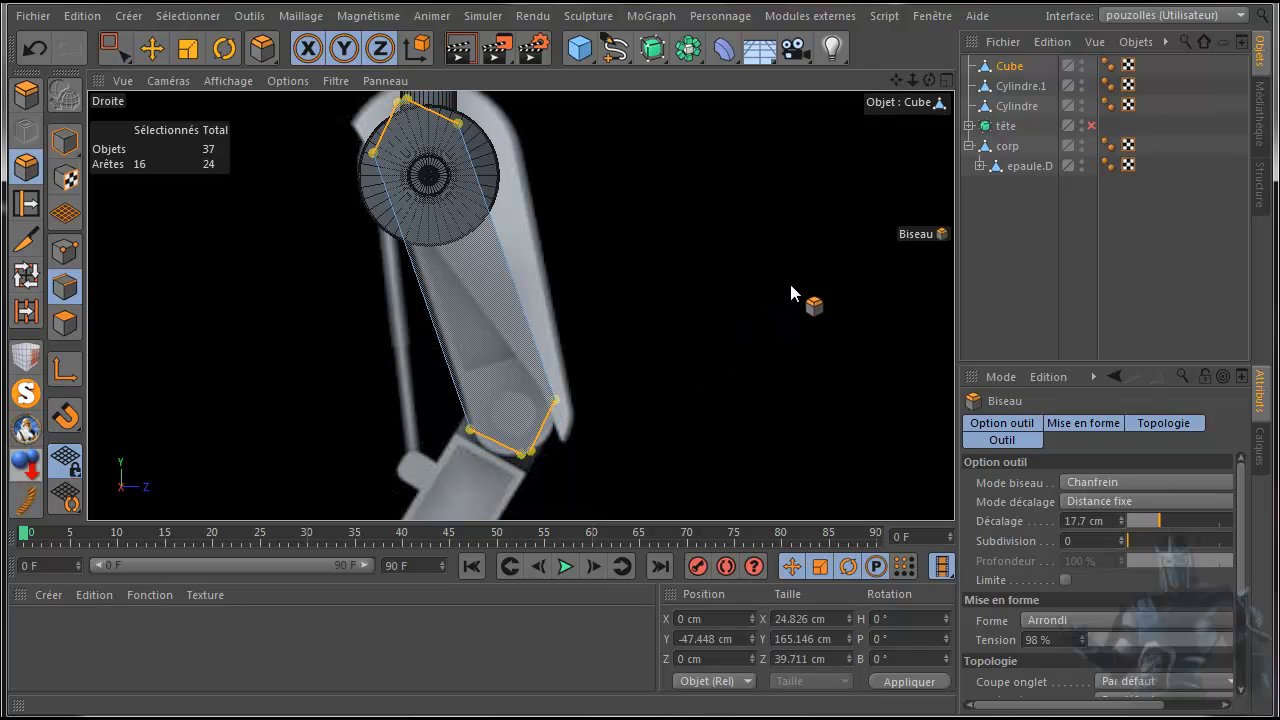
- Set the bevel subdivision to 6 to round both ends of the upper leg
{"action": "left_click", "coordinate": [1121, 537]}
{"action": "left_click", "coordinate": [1121, 537]}
{"action": "left_click", "coordinate": [1121, 537]}
{"action": "left_click", "coordinate": [1121, 537]}
{"action": "left_click", "coordinate": [1121, 537]}
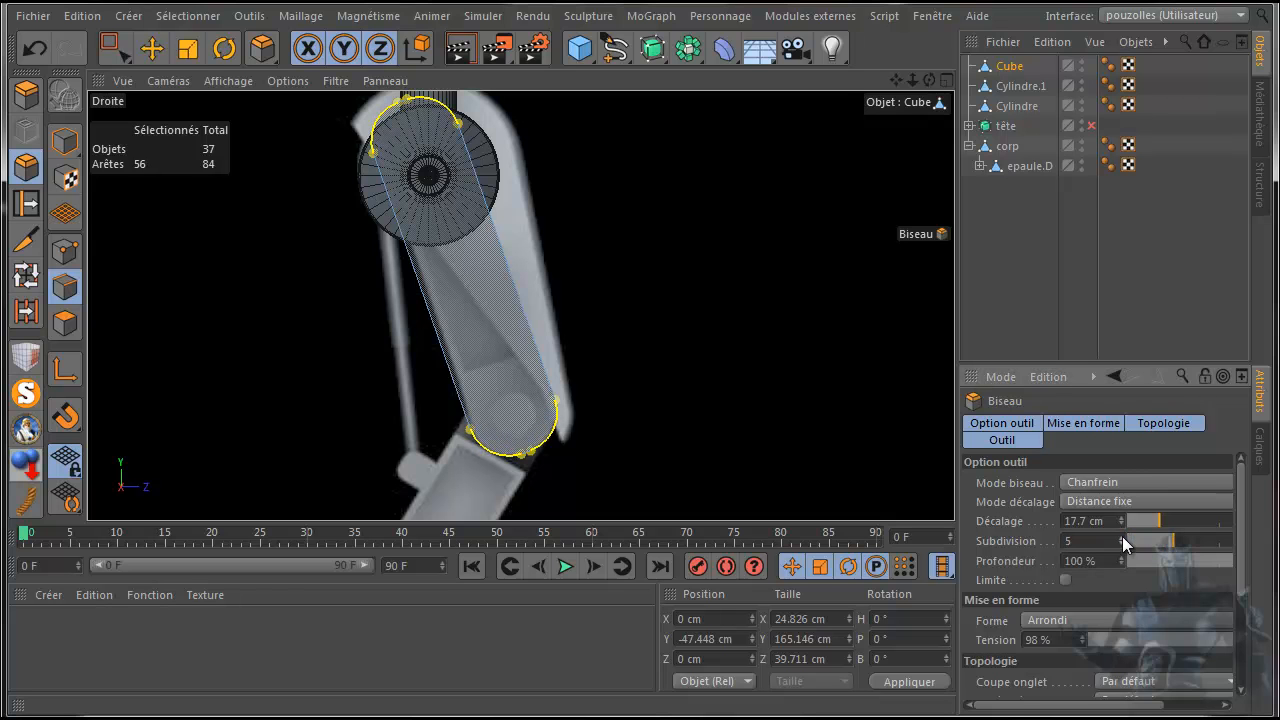
{"action": "left_click", "coordinate": [1121, 537]}
- Turn off X-ray display for the cube and show the whole leg in the perspective view
{"action": "middle_click", "coordinate": [305, 334]}
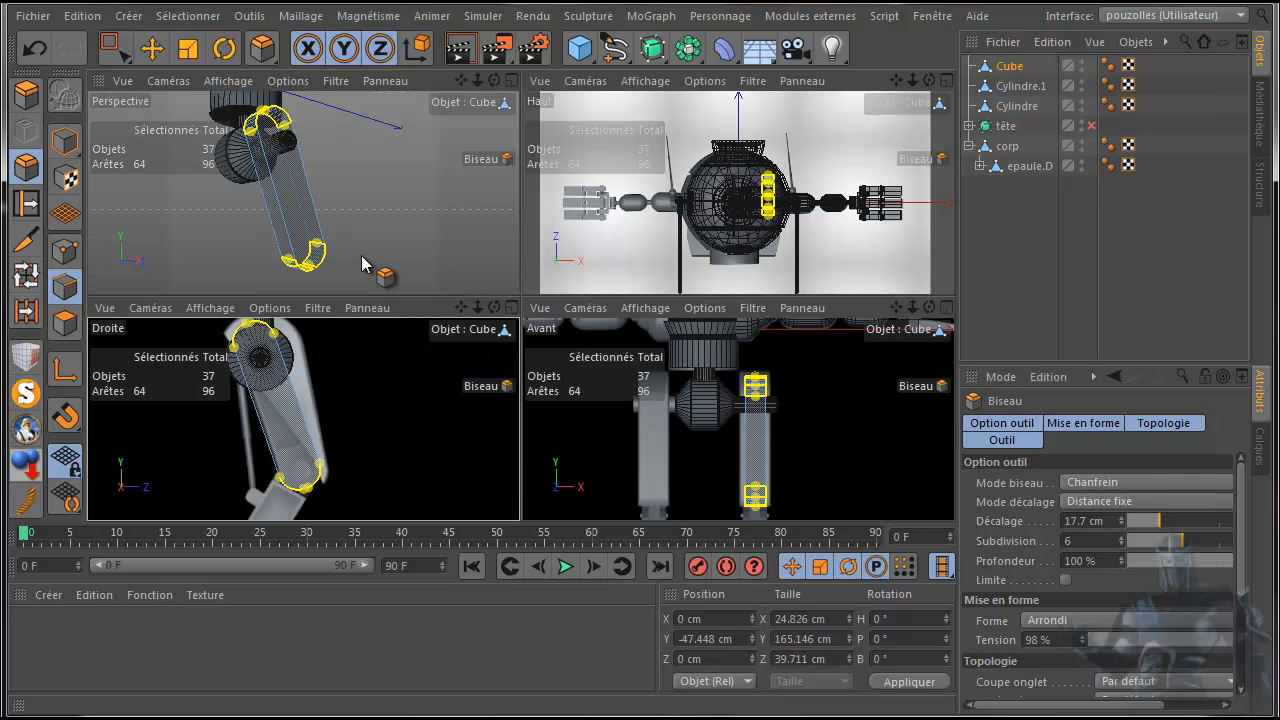
{"action": "middle_click", "coordinate": [363, 259]}
{"action": "scroll", "coordinate": [450, 262], "scroll_direction": "down", "scroll_amount": 3}
{"action": "left_click_drag", "start_coordinate": [897, 78], "coordinate": [821, 192]}
{"action": "left_click_drag", "start_coordinate": [931, 80], "coordinate": [791, 116]}
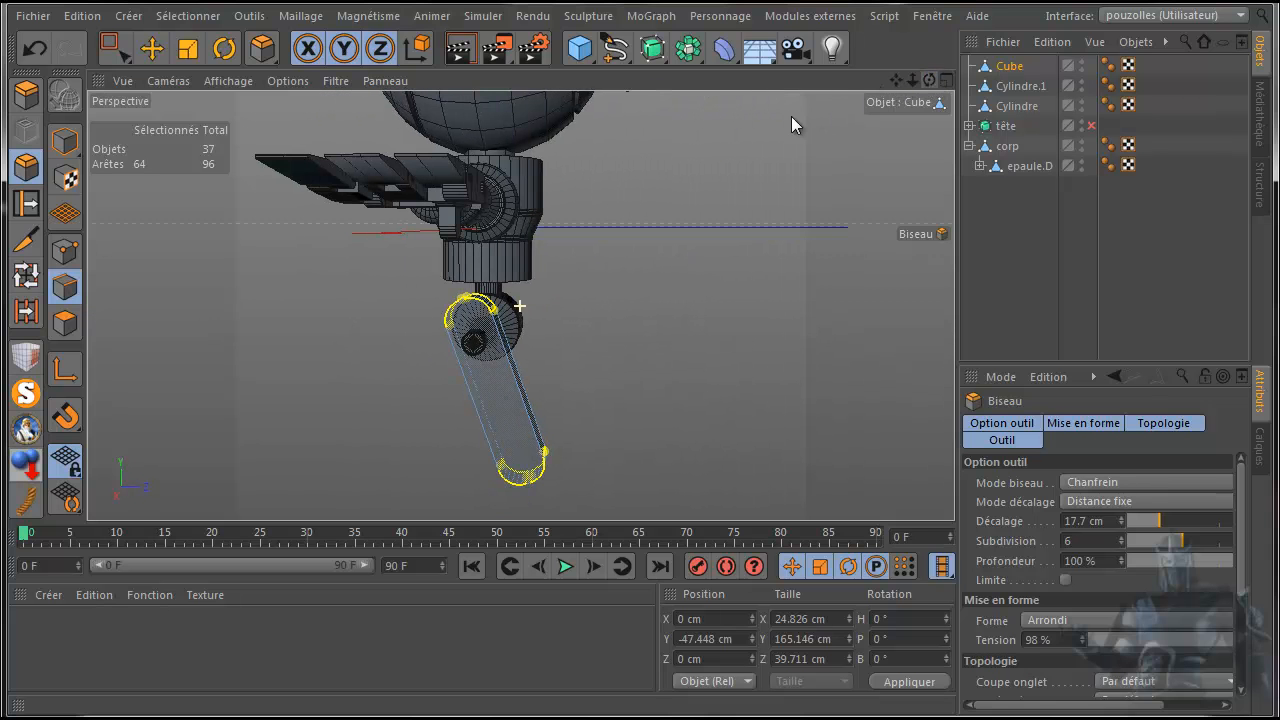
{"action": "left_click", "coordinate": [1008, 66]}
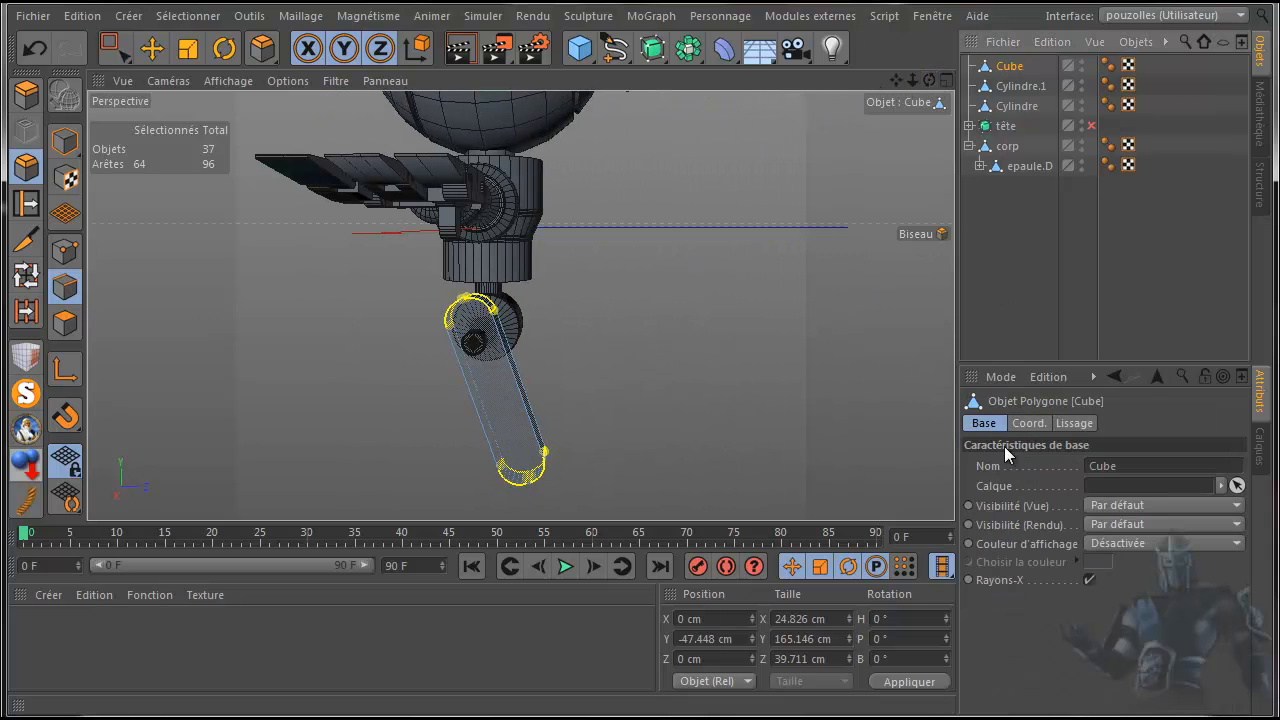
{"action": "left_click", "coordinate": [1087, 580]}
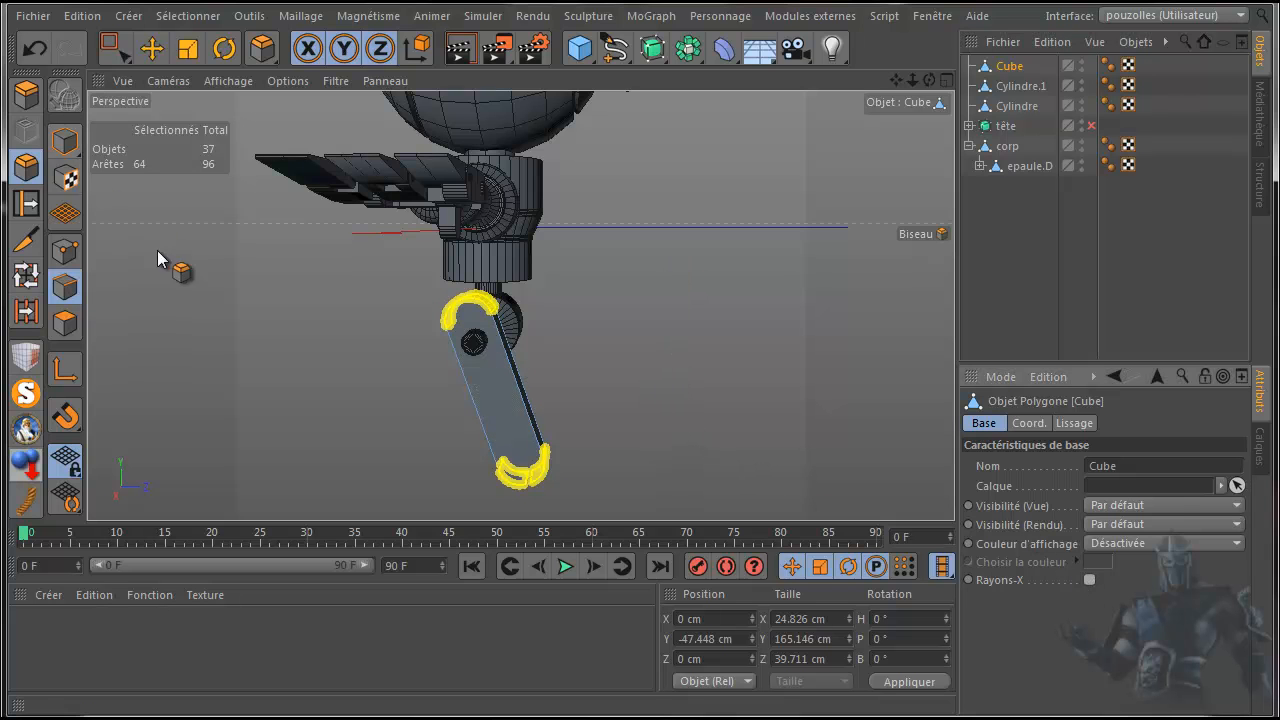
- Clear the cube's edge selection and return to model mode
{"action": "left_click", "coordinate": [153, 48]}
{"action": "left_click", "coordinate": [305, 313]}
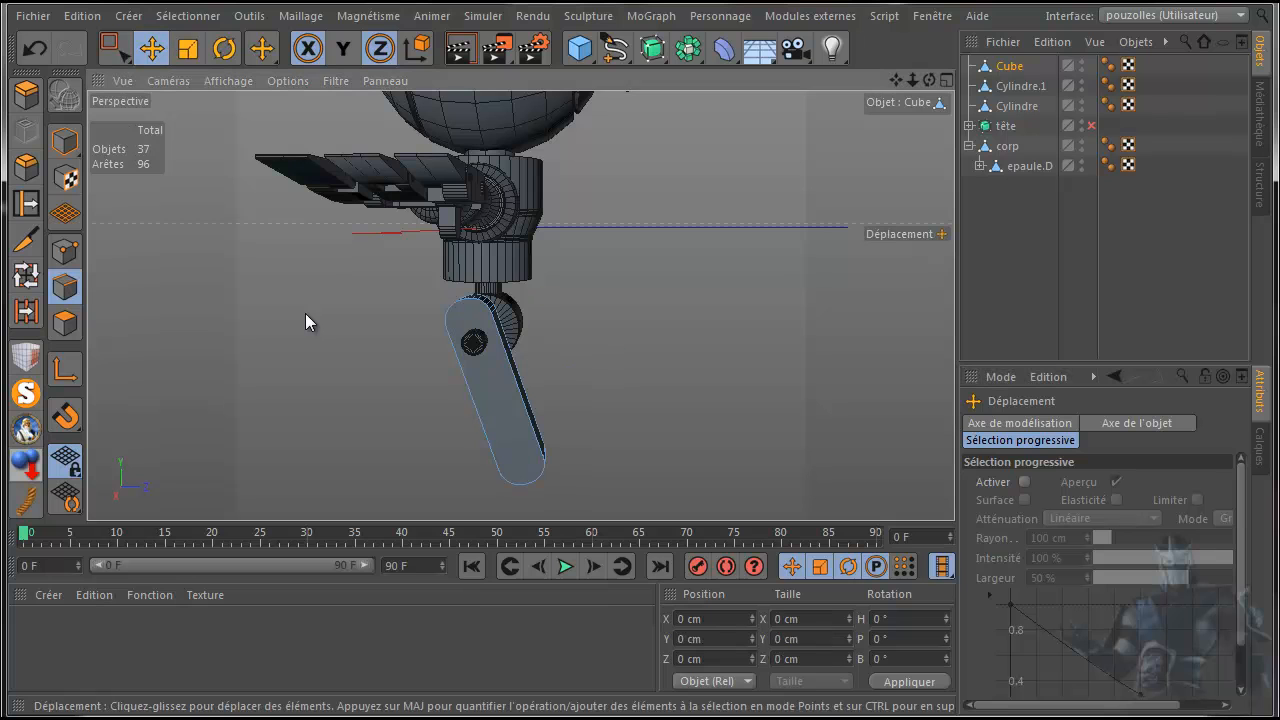
{"action": "left_click", "coordinate": [63, 143]}
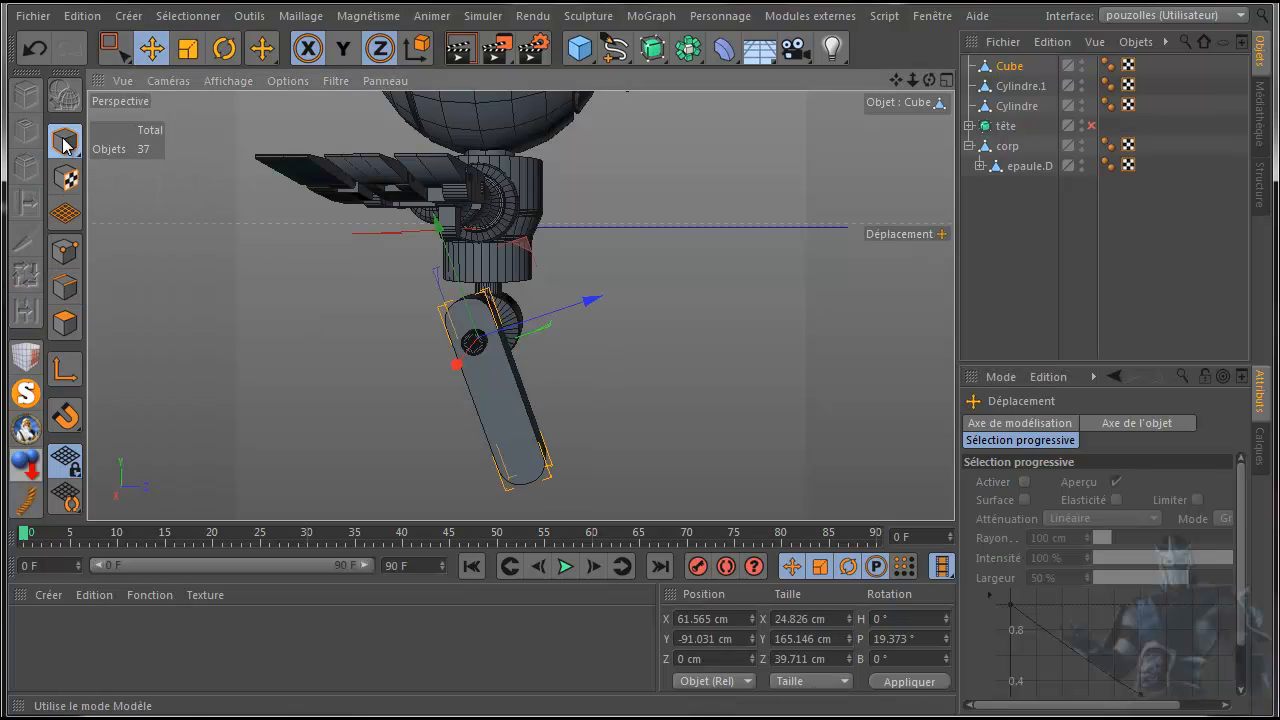
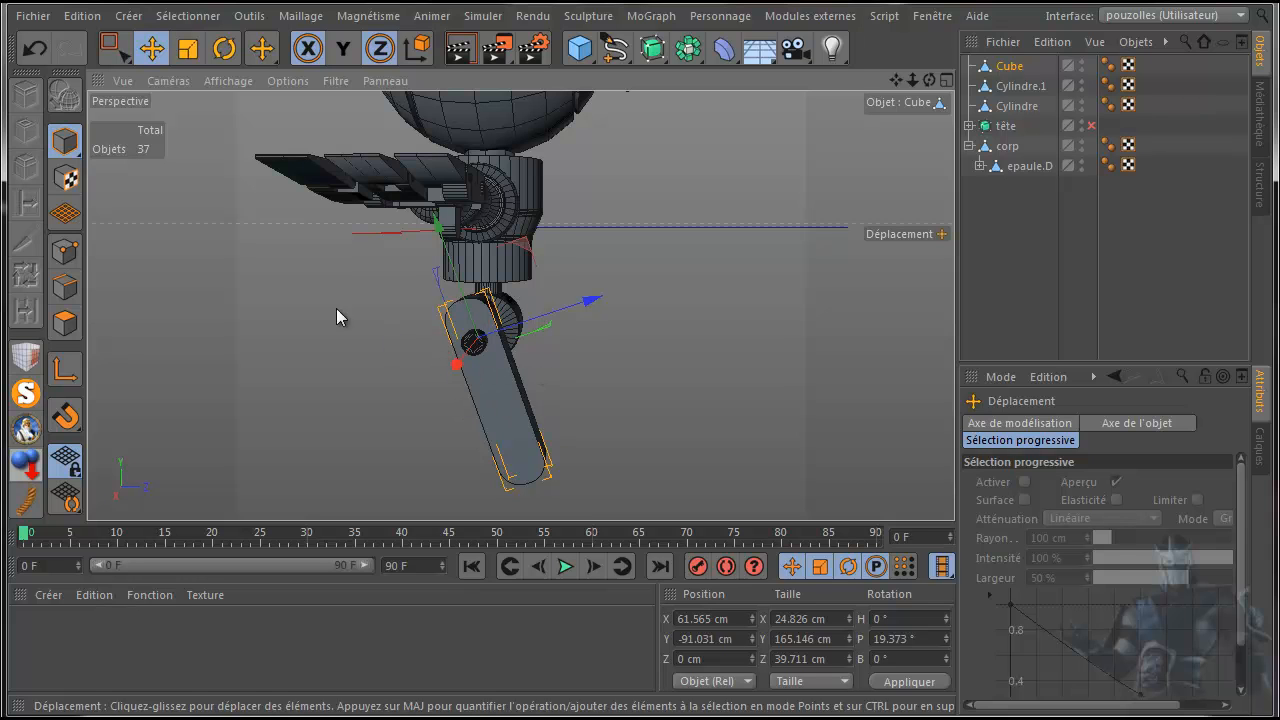
- Select the leg's two large side faces and inset them with an inner extrusion of about 5.8 cm
{"action": "left_click", "coordinate": [67, 322]}
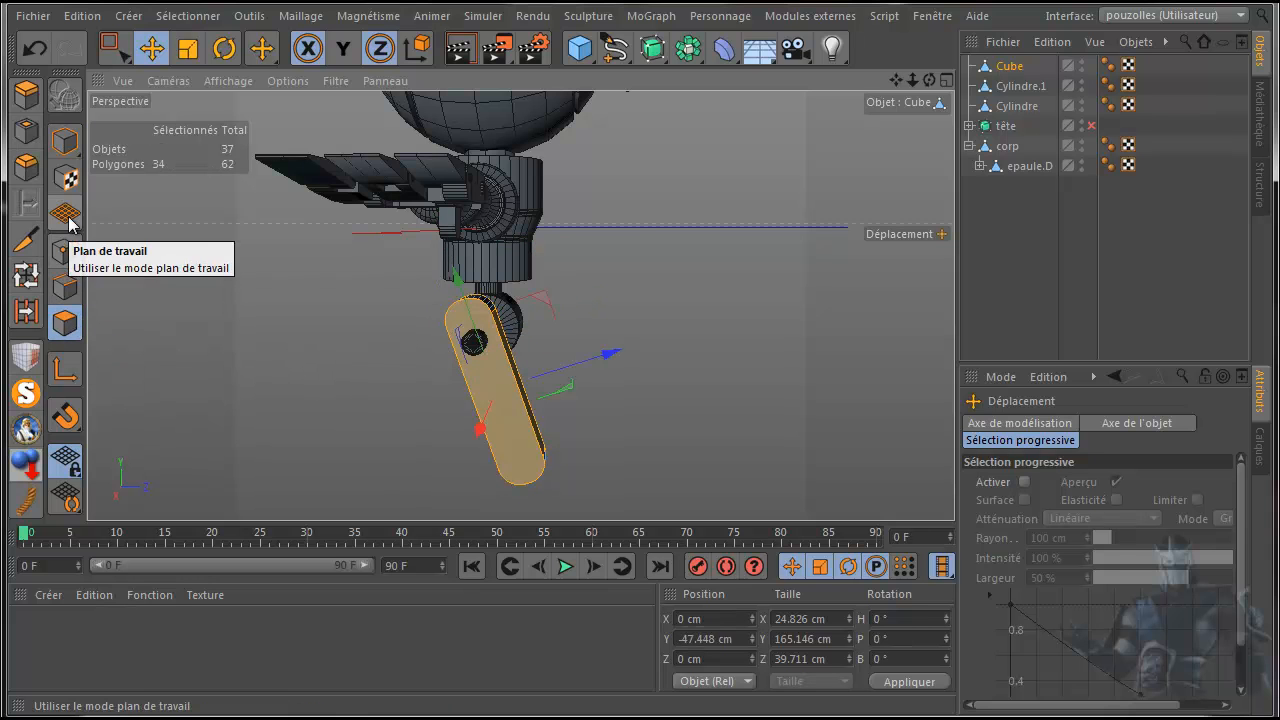
{"action": "left_click", "coordinate": [500, 405]}
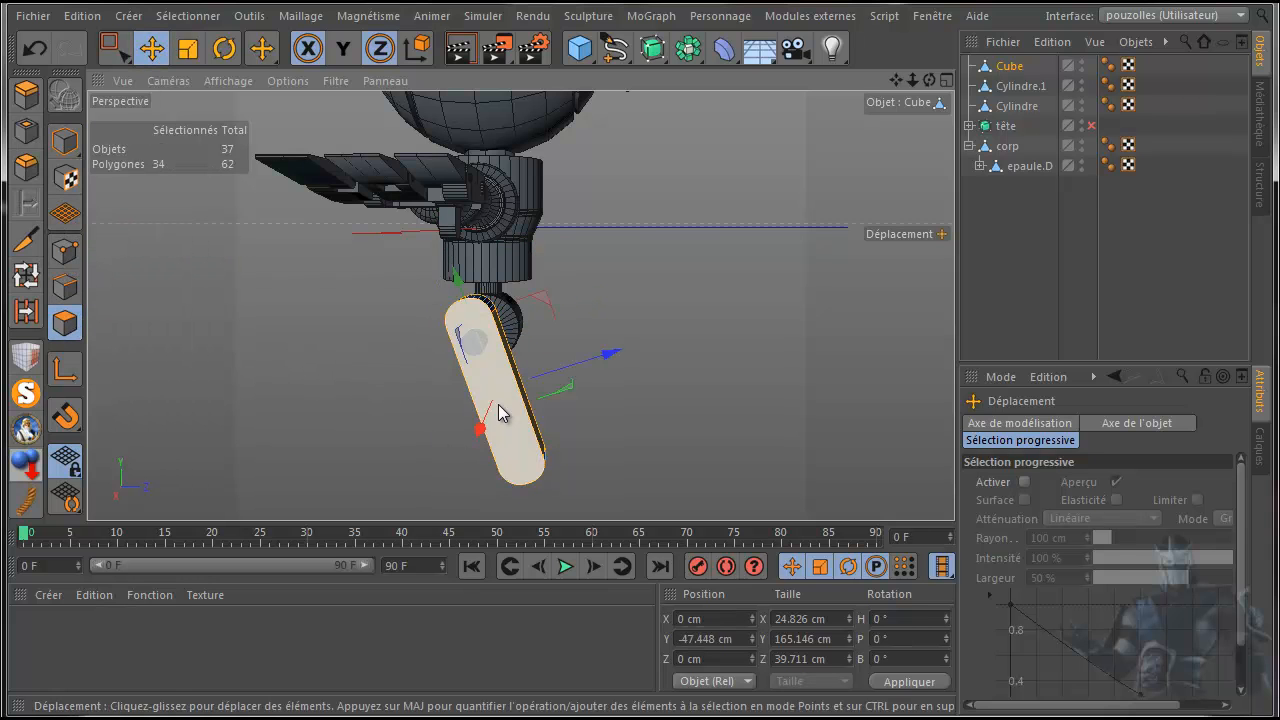
{"action": "left_click_drag", "start_coordinate": [928, 85], "coordinate": [603, 378]}
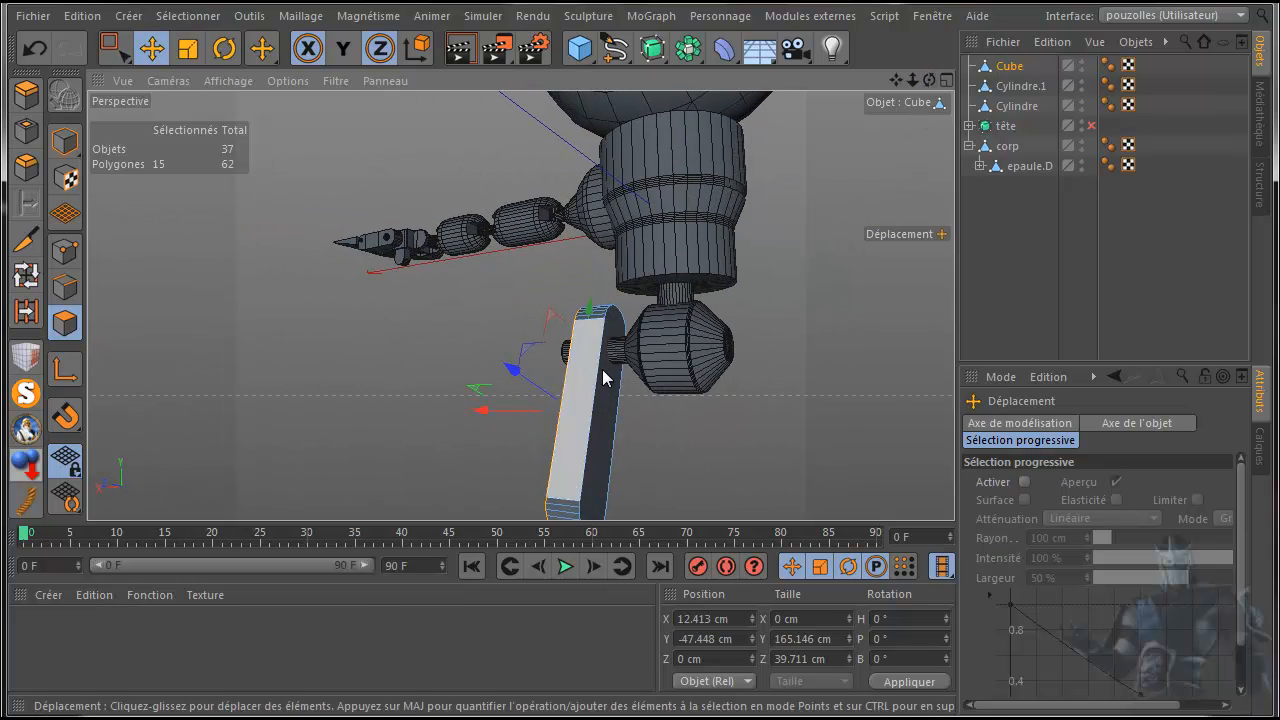
{"action": "left_click", "coordinate": [605, 400], "text": "shift"}
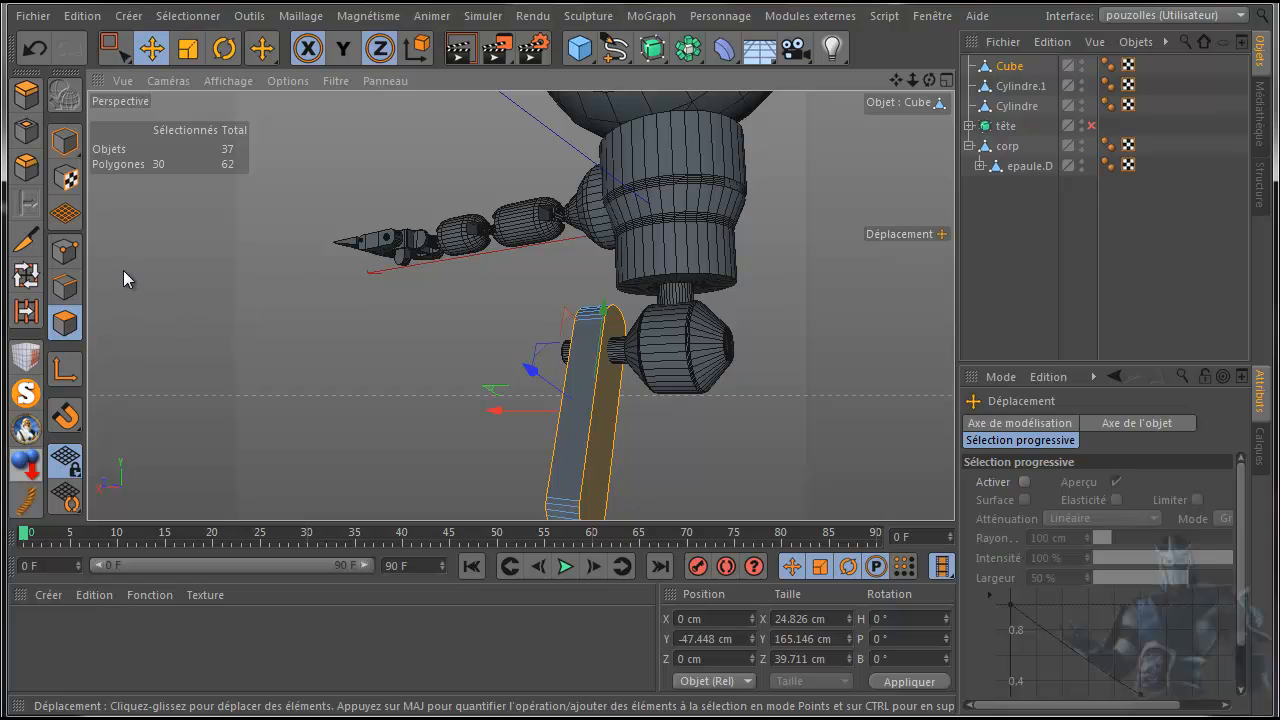
{"action": "left_click", "coordinate": [26, 131]}
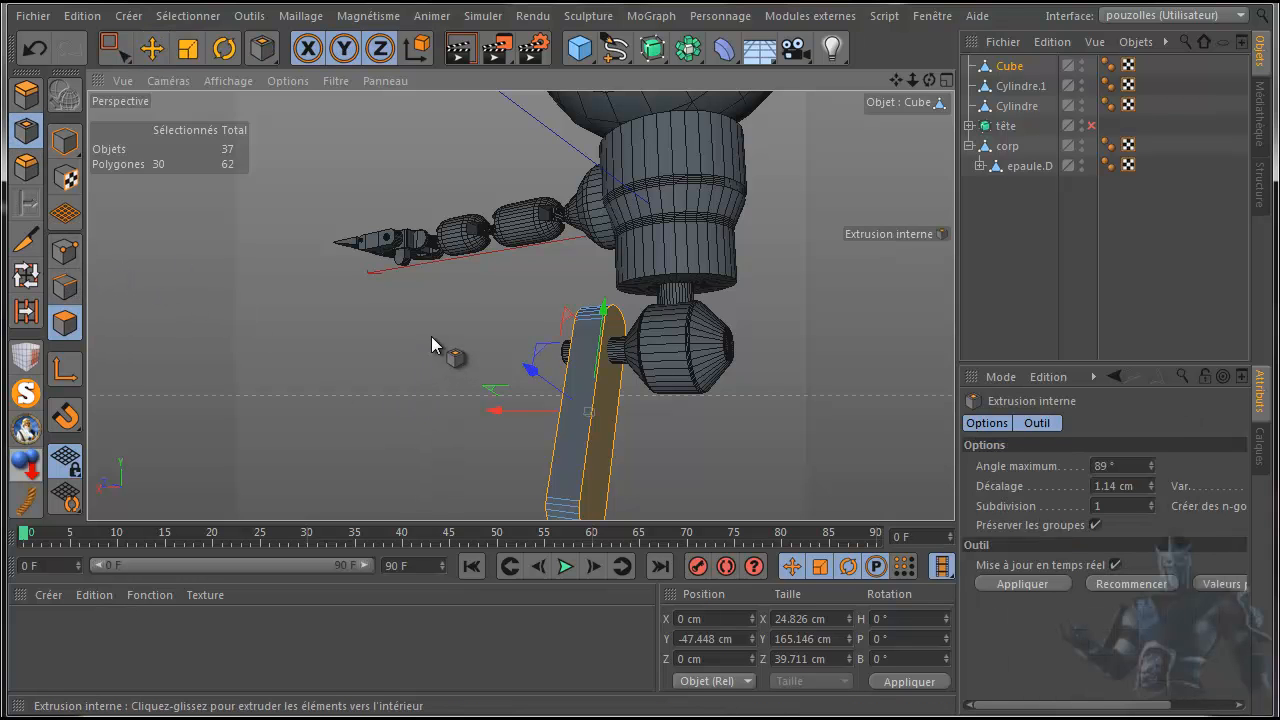
{"action": "left_click_drag", "start_coordinate": [427, 334], "coordinate": [370, 336]}
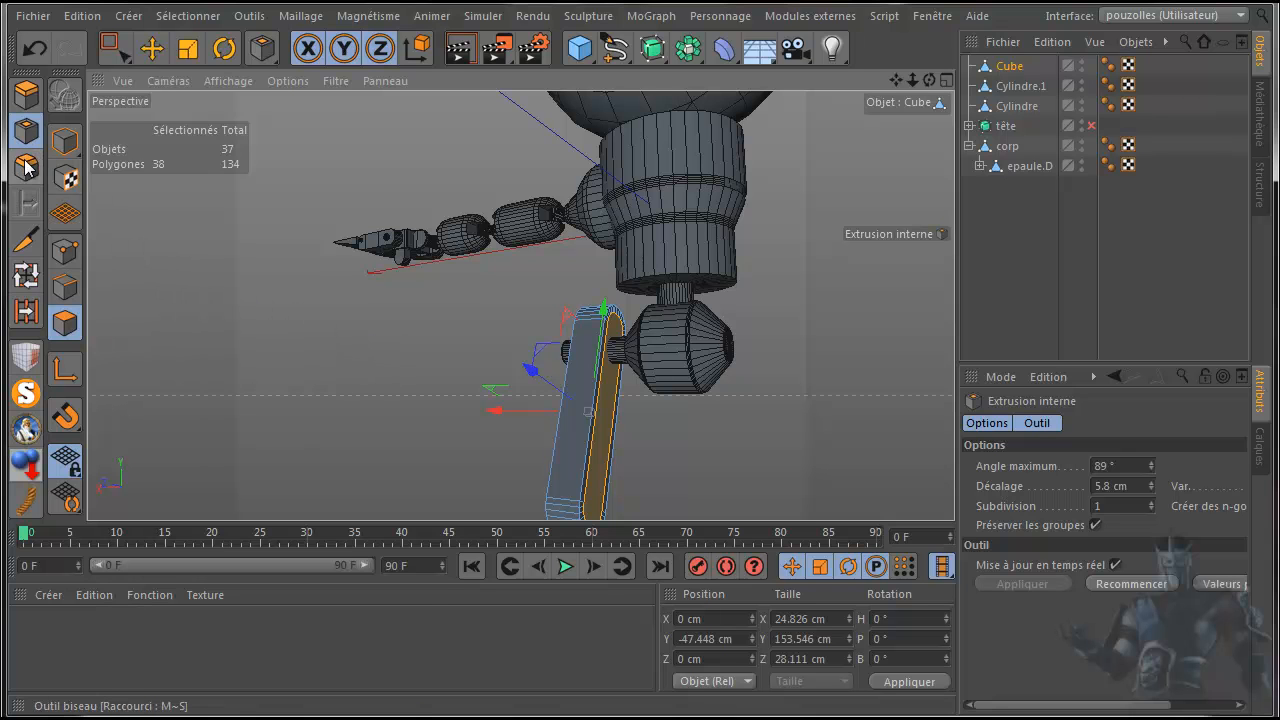
- Extrude the inset side faces by about -1.6 cm to recess them, and clear the selection in model mode
{"action": "left_click", "coordinate": [30, 95]}
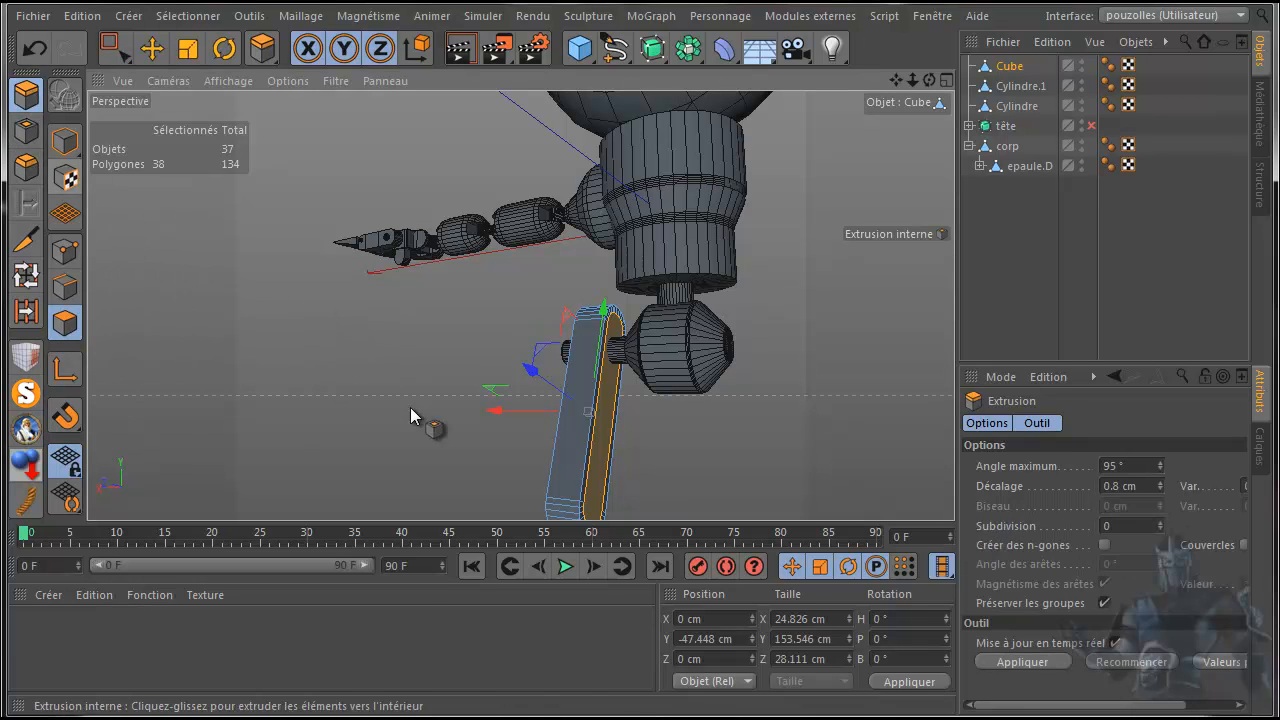
{"action": "left_click_drag", "start_coordinate": [428, 385], "coordinate": [414, 385]}
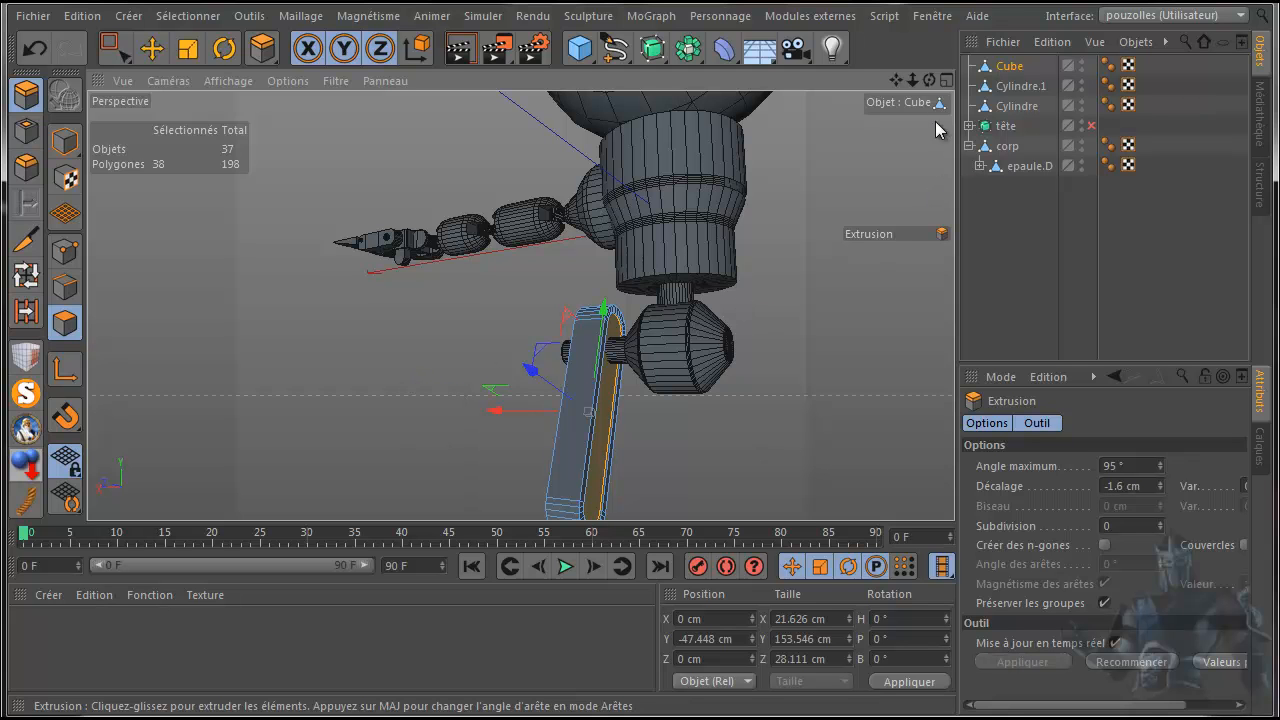
{"action": "left_click_drag", "start_coordinate": [929, 82], "coordinate": [1146, 132]}
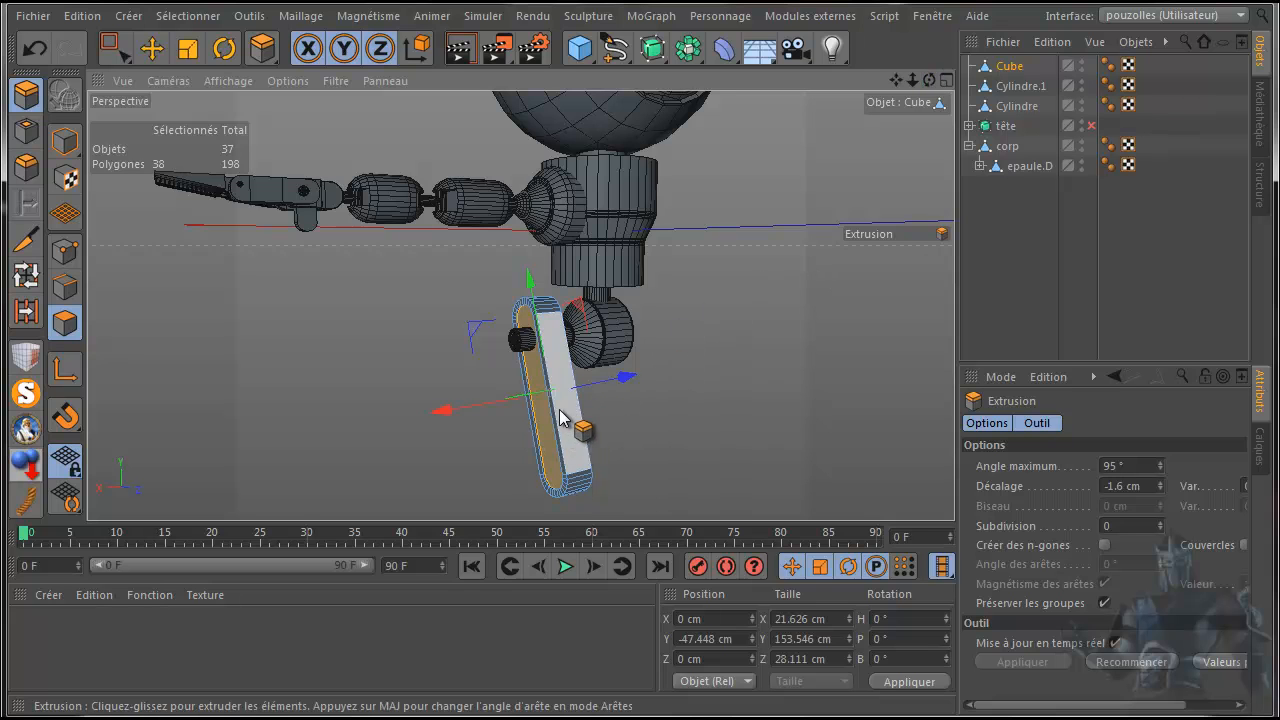
{"action": "left_click", "coordinate": [152, 48]}
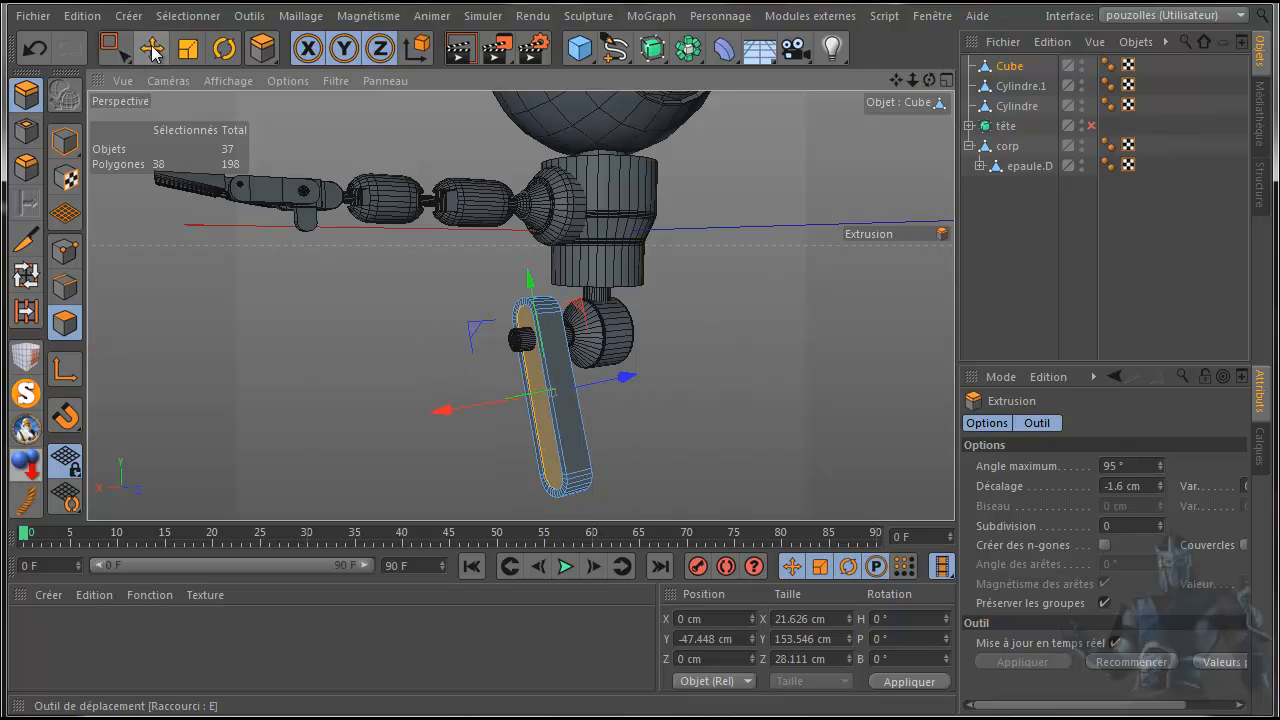
{"action": "left_click", "coordinate": [353, 350]}
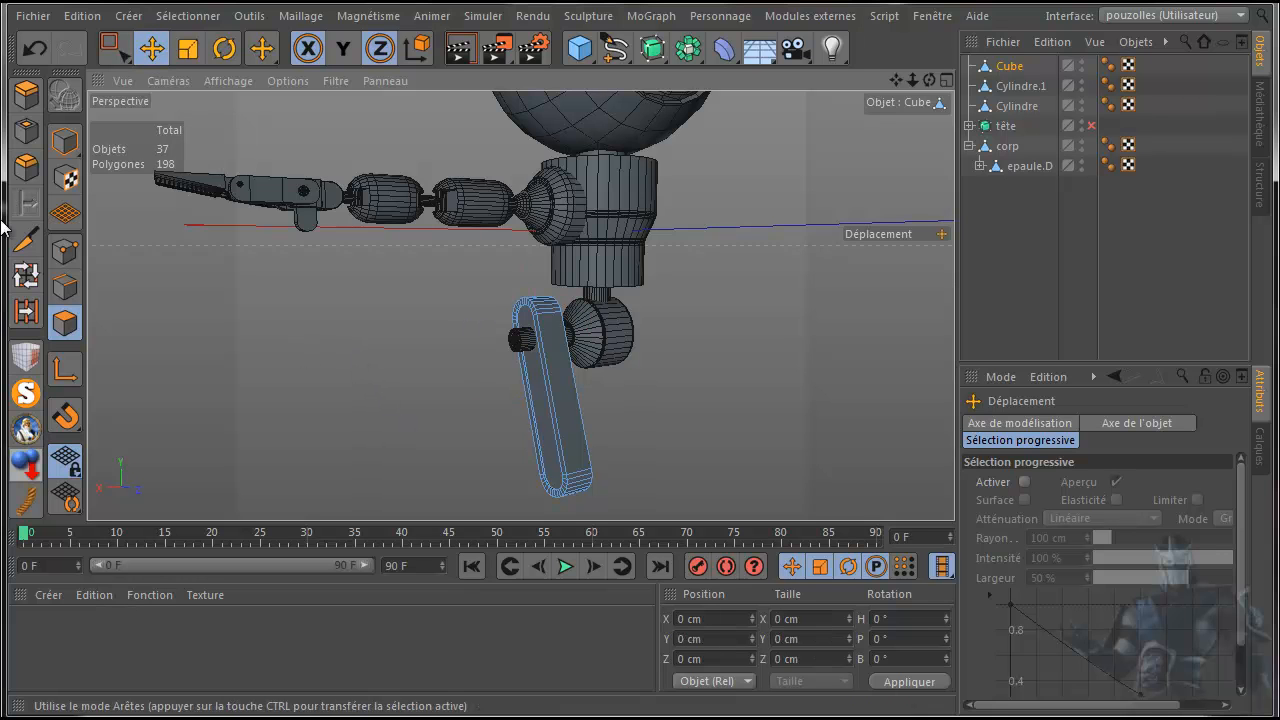
{"action": "left_click", "coordinate": [65, 140]}
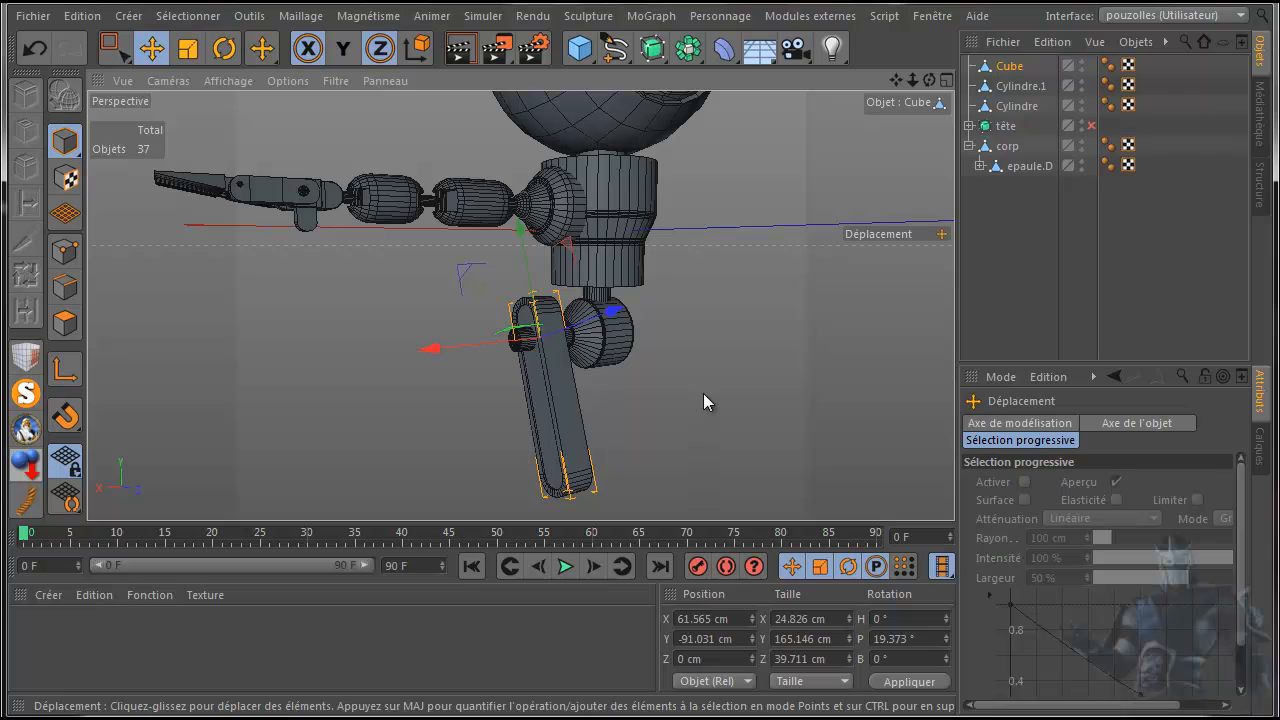
- Compare the upper leg's shape and width with the reference images in the side and front views
{"action": "middle_click", "coordinate": [468, 414]}
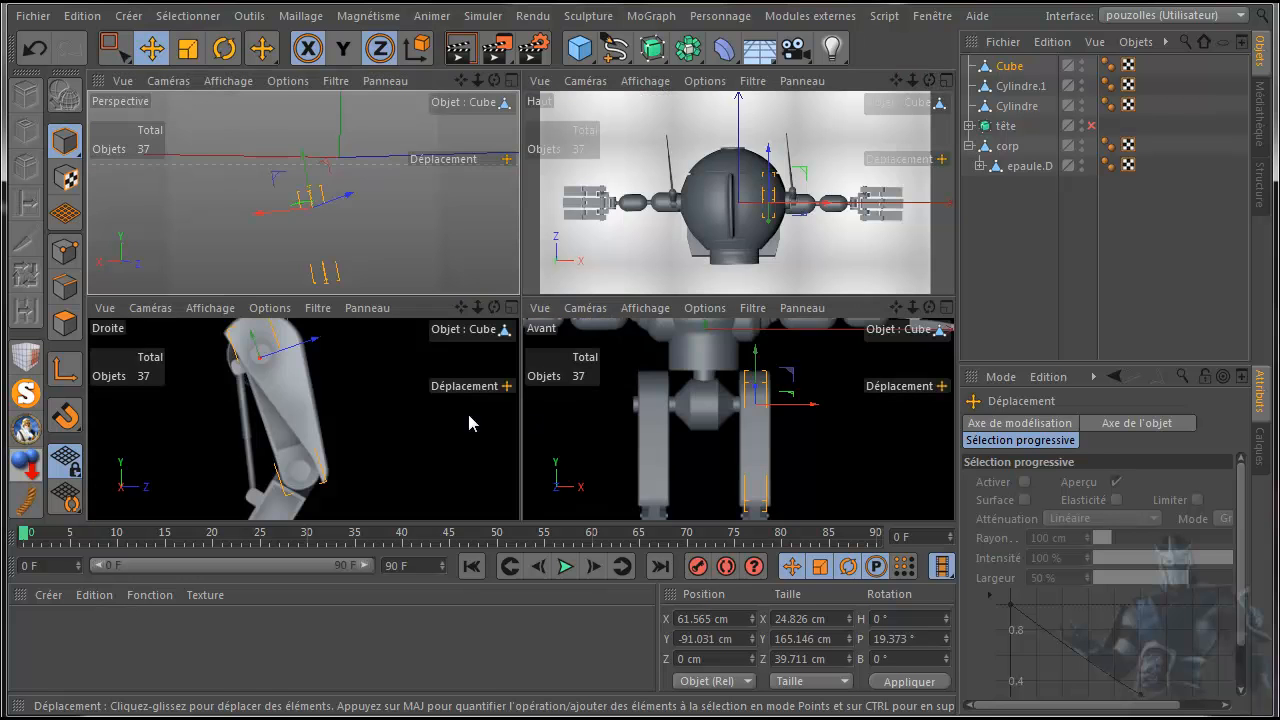
{"action": "middle_click", "coordinate": [405, 438]}
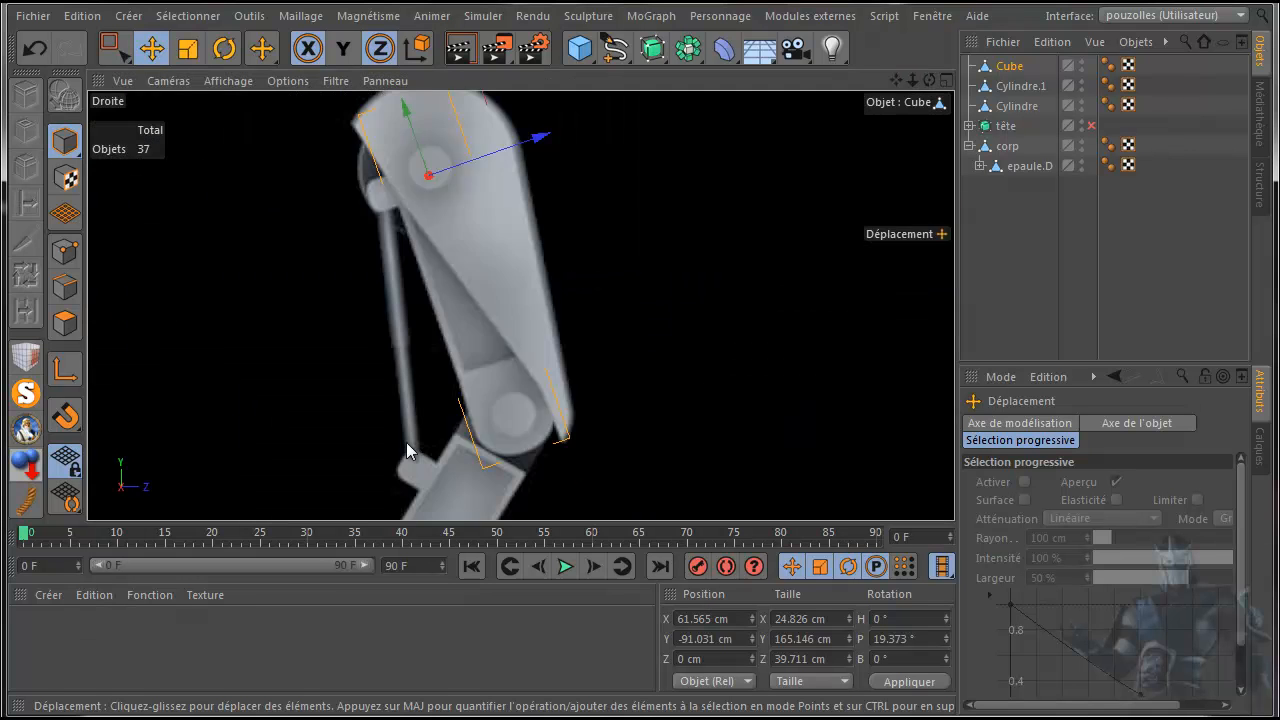
{"action": "left_click_drag", "start_coordinate": [896, 80], "coordinate": [886, 14]}
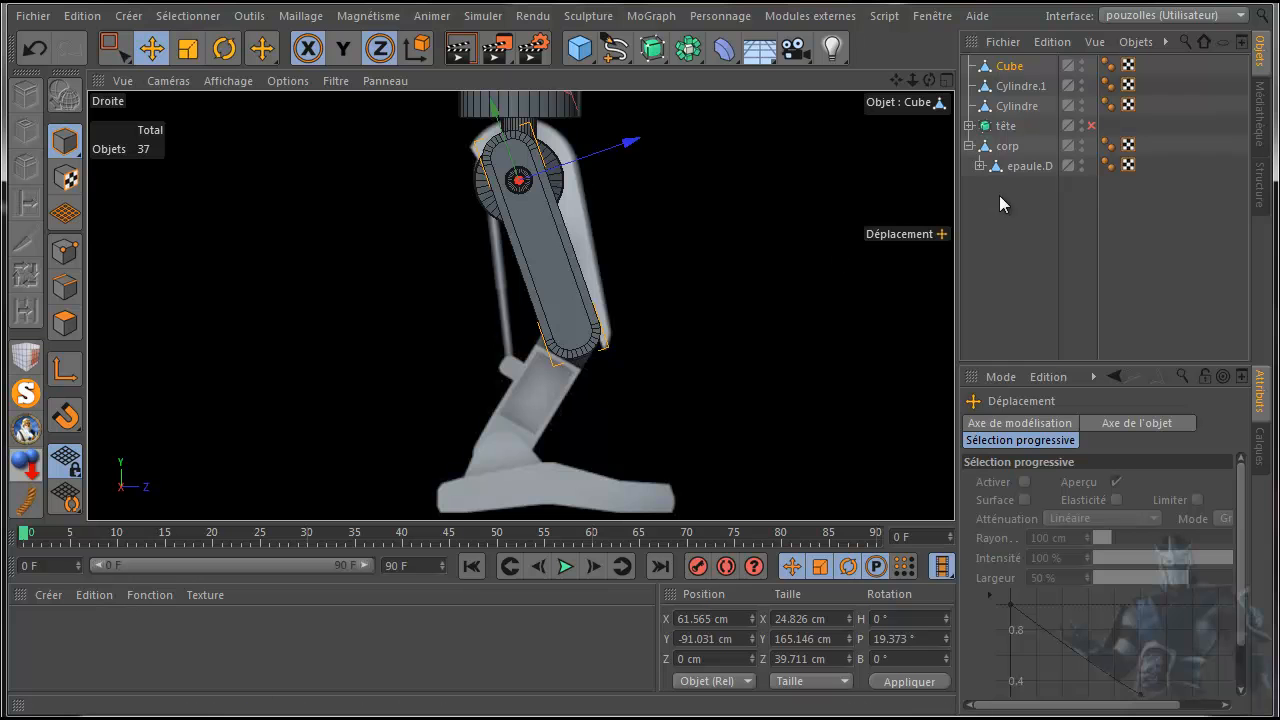
{"action": "middle_click", "coordinate": [431, 333]}
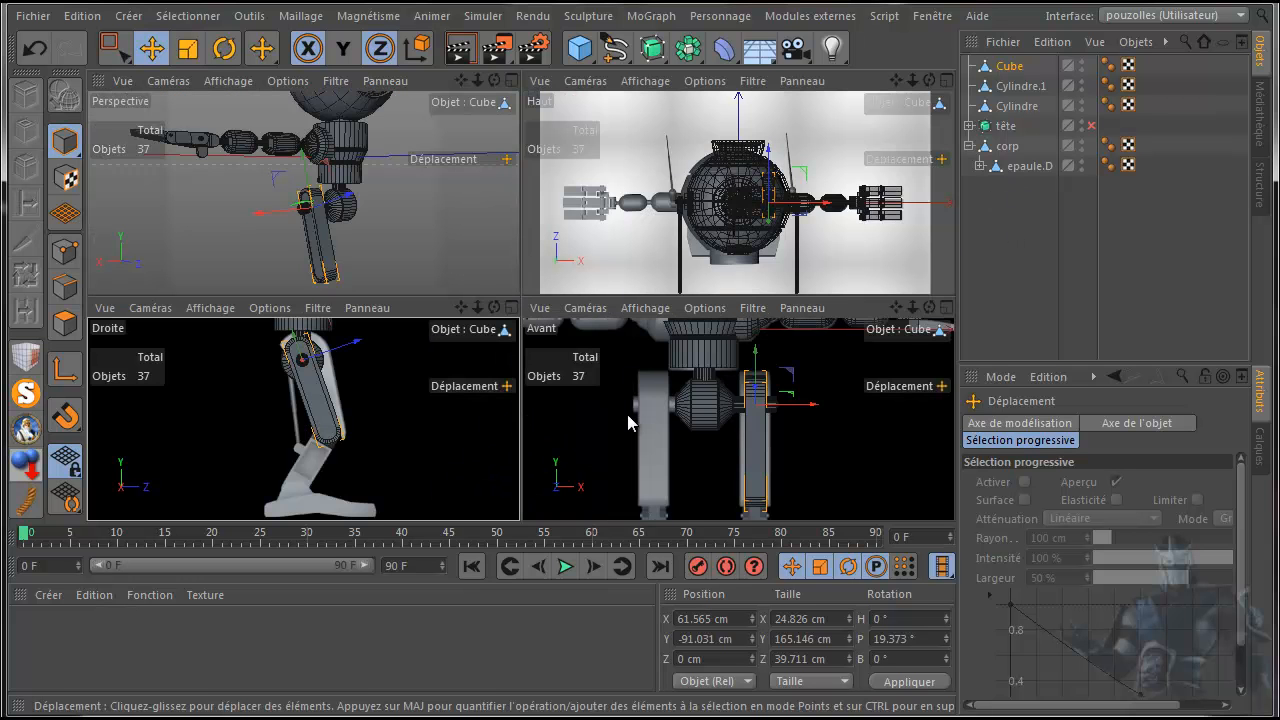
{"action": "middle_click", "coordinate": [627, 414]}
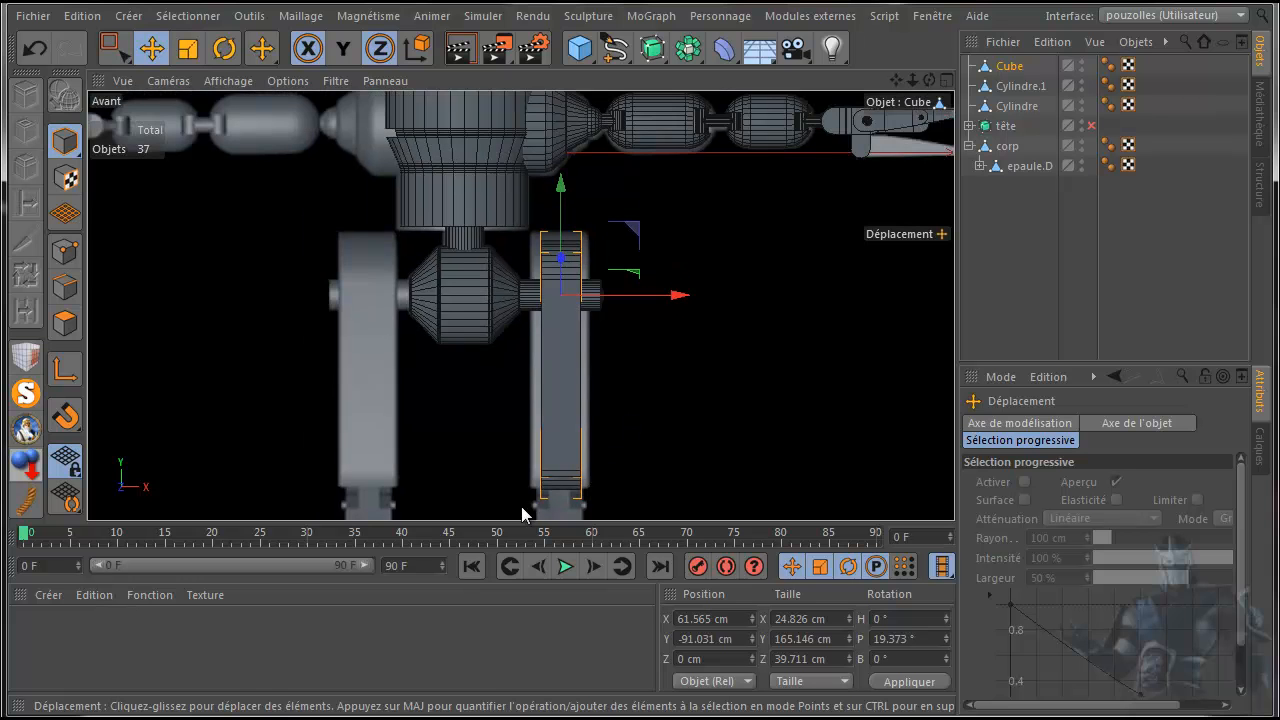
{"action": "scroll", "coordinate": [521, 506], "scroll_direction": "up", "scroll_amount": 3}
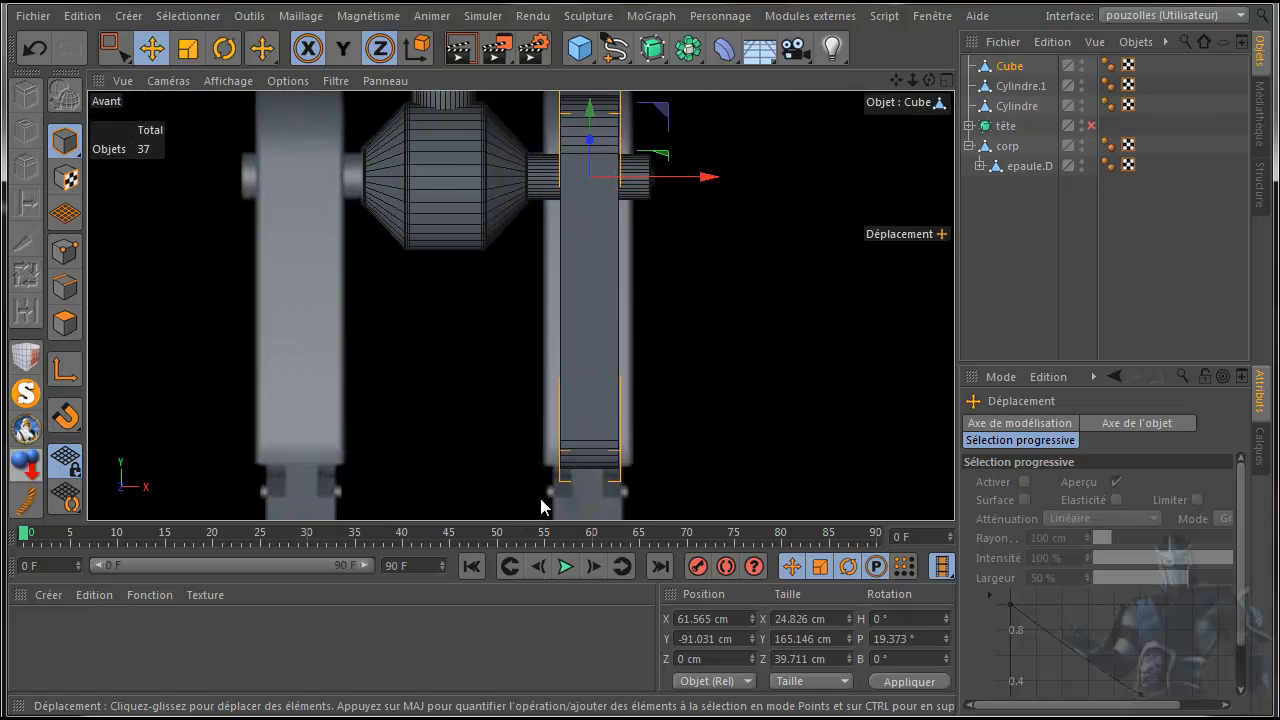
{"action": "scroll", "coordinate": [540, 498], "scroll_direction": "down", "scroll_amount": 1}
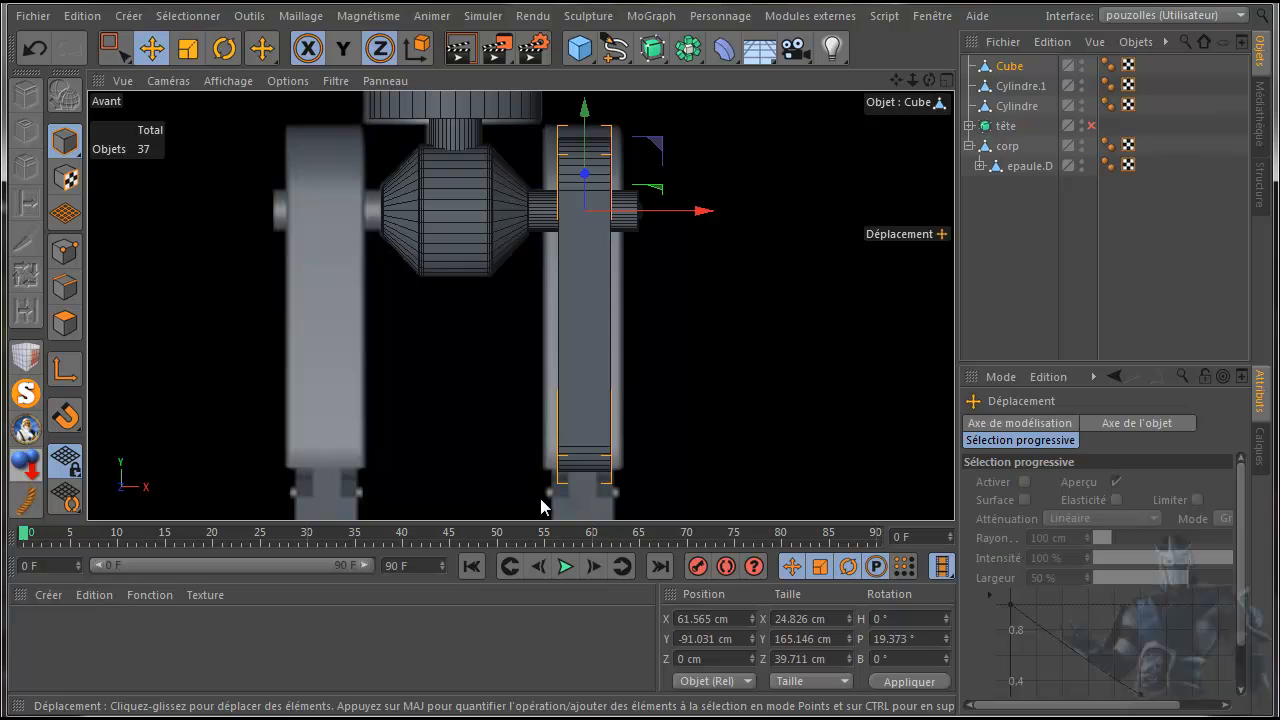
{"action": "middle_click", "coordinate": [498, 429]}
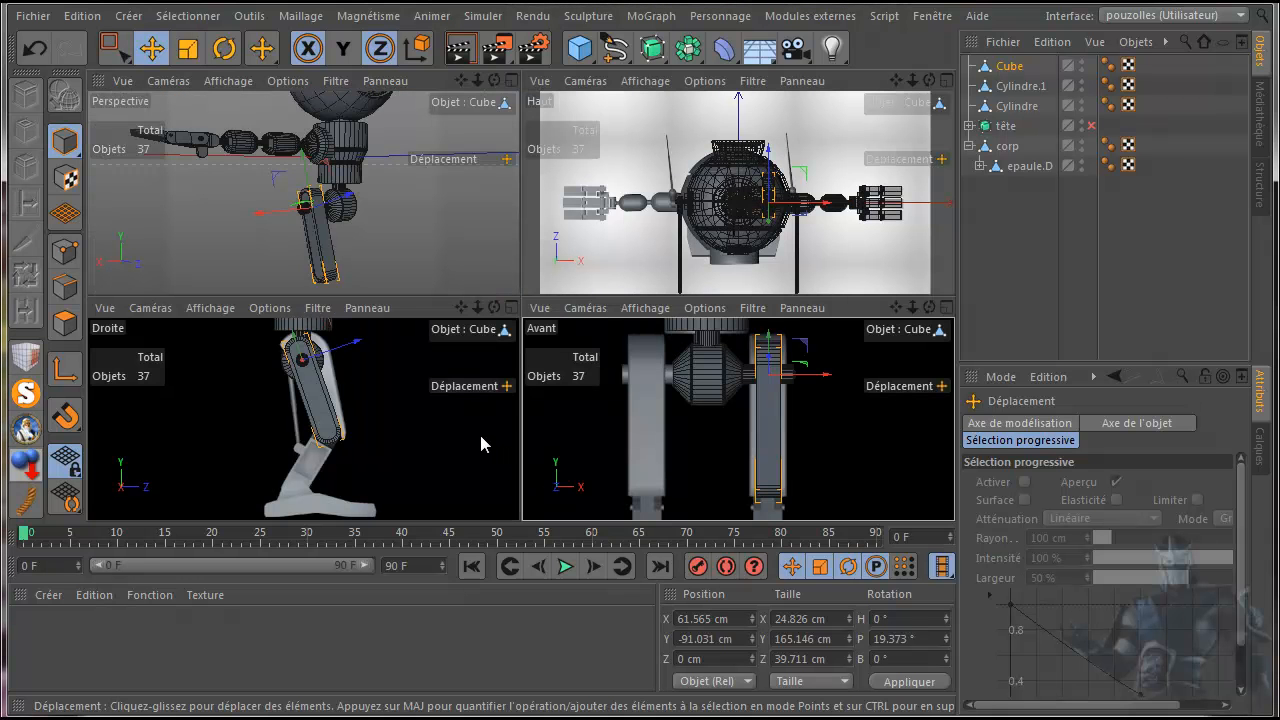
- Cut two lengthwise edge loops into the Cube leg in the front view with the Knife in loop mode, at about 74% and 67% offset
{"action": "middle_click", "coordinate": [478, 431]}
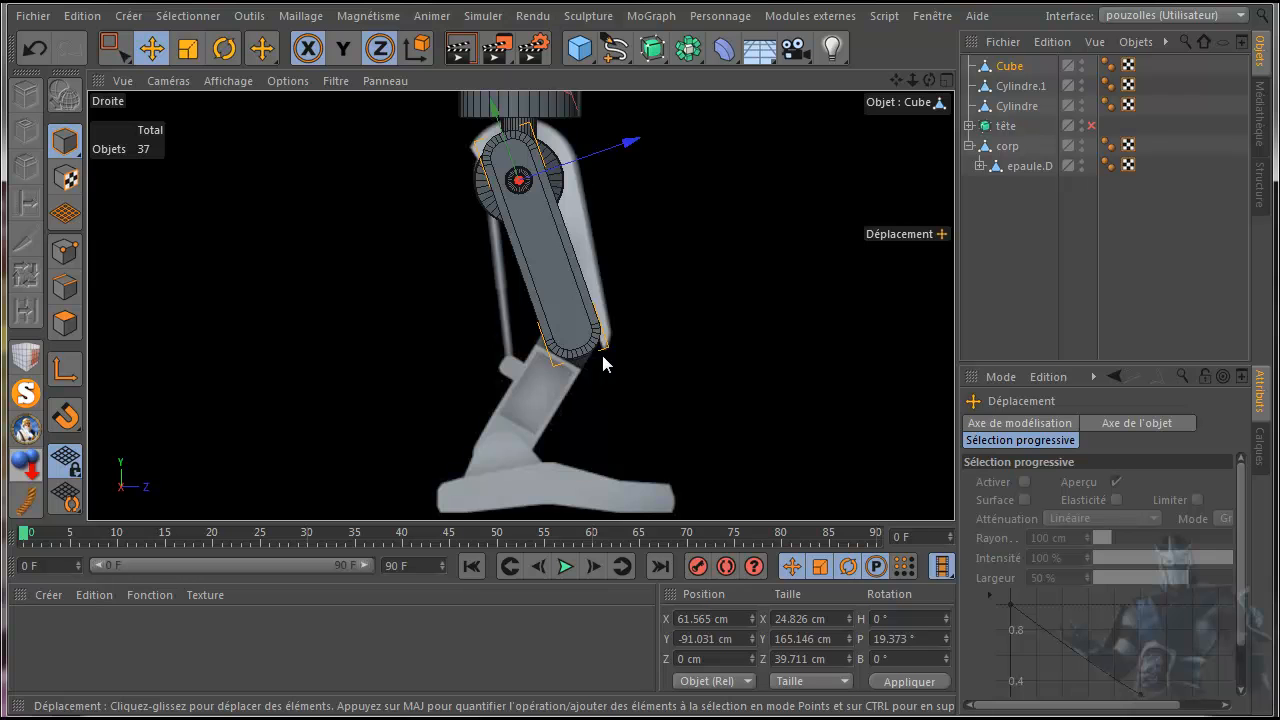
{"action": "middle_click", "coordinate": [407, 321]}
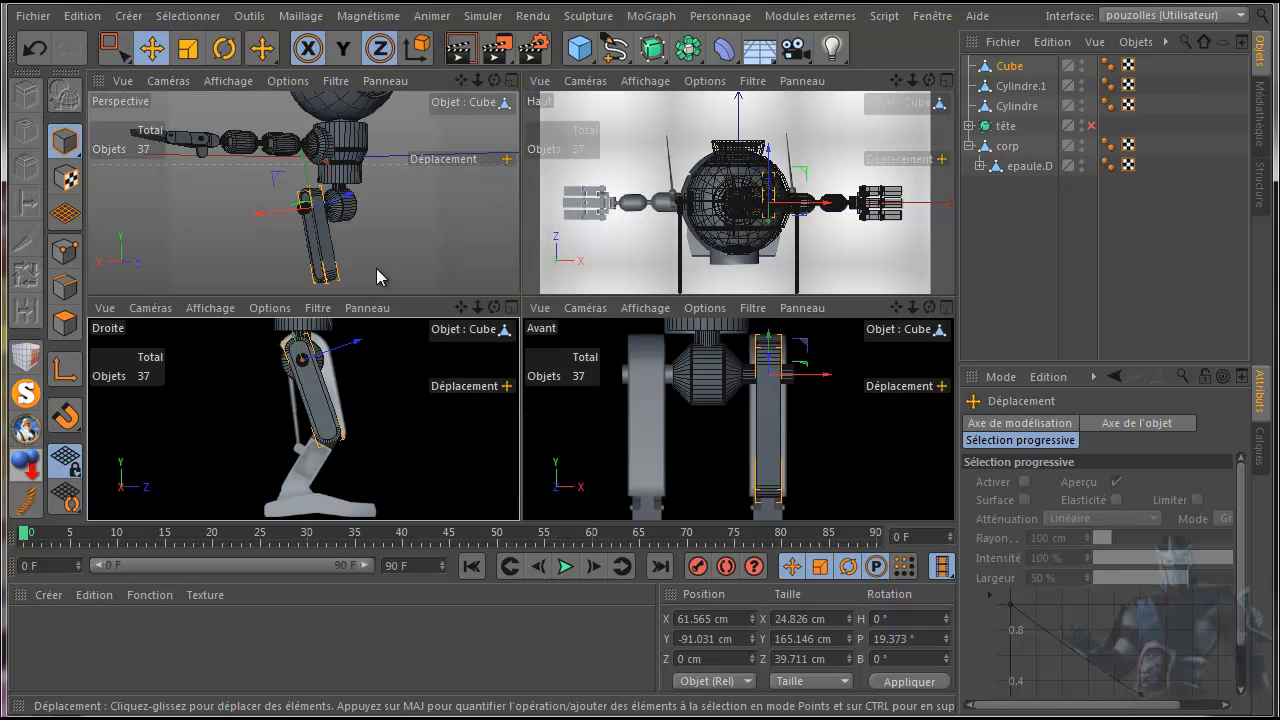
{"action": "middle_click", "coordinate": [809, 462]}
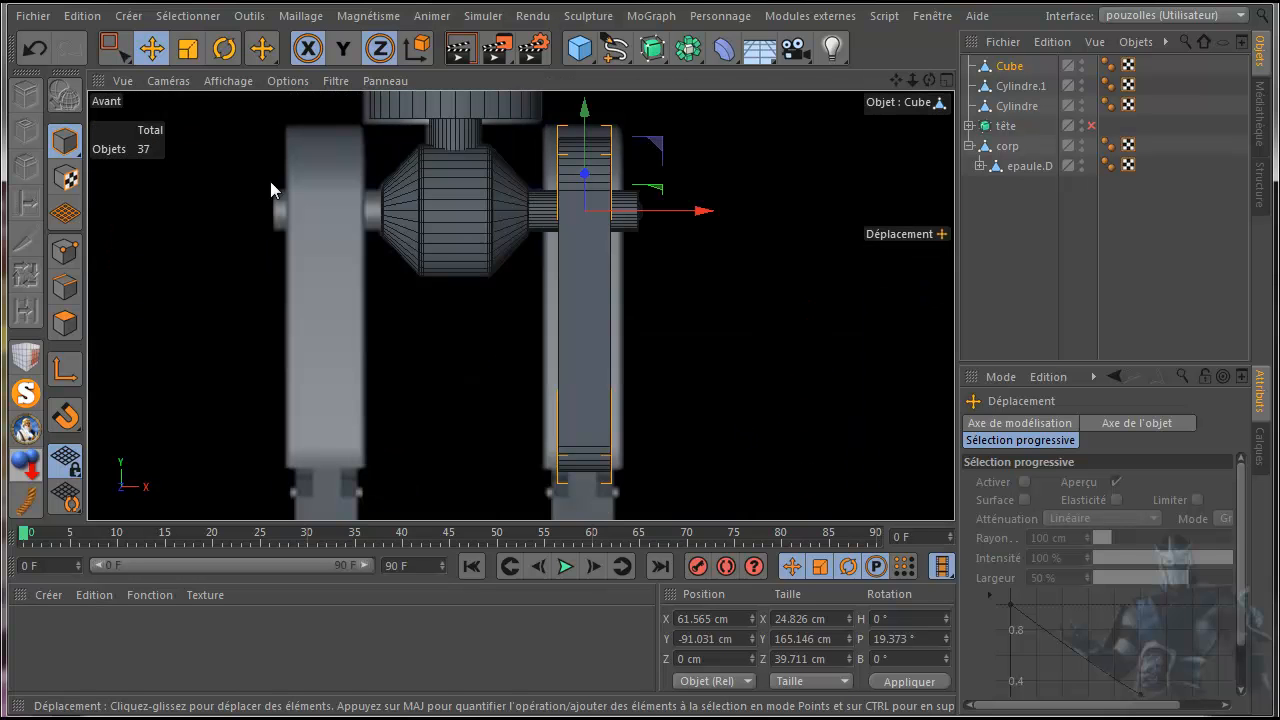
{"action": "left_click", "coordinate": [67, 254]}
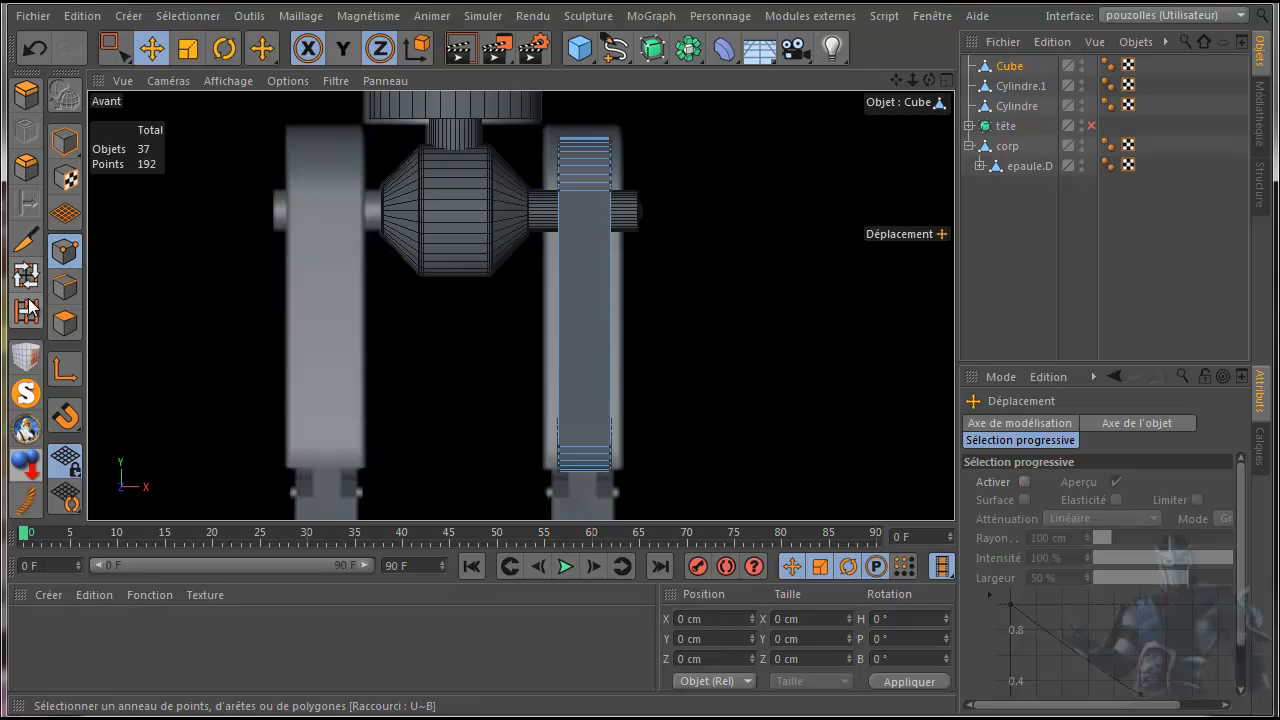
{"action": "left_click", "coordinate": [28, 238]}
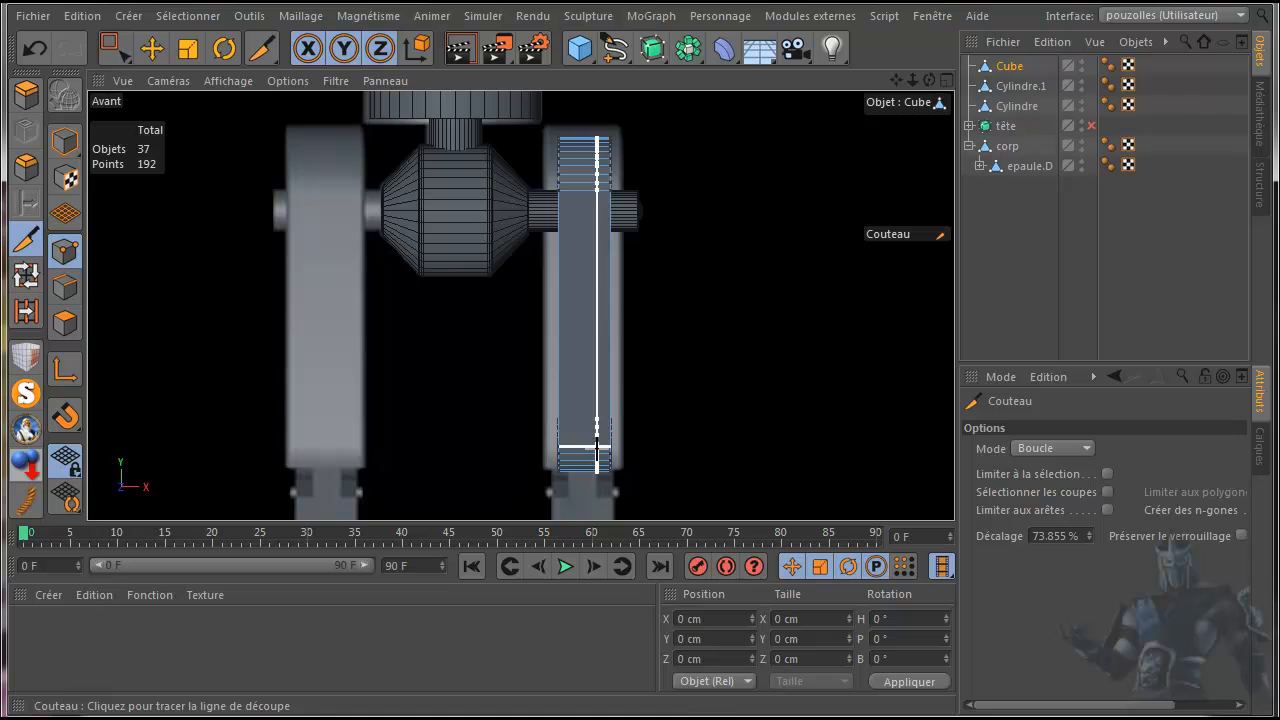
{"action": "scroll", "coordinate": [597, 450], "scroll_direction": "up", "scroll_amount": 4}
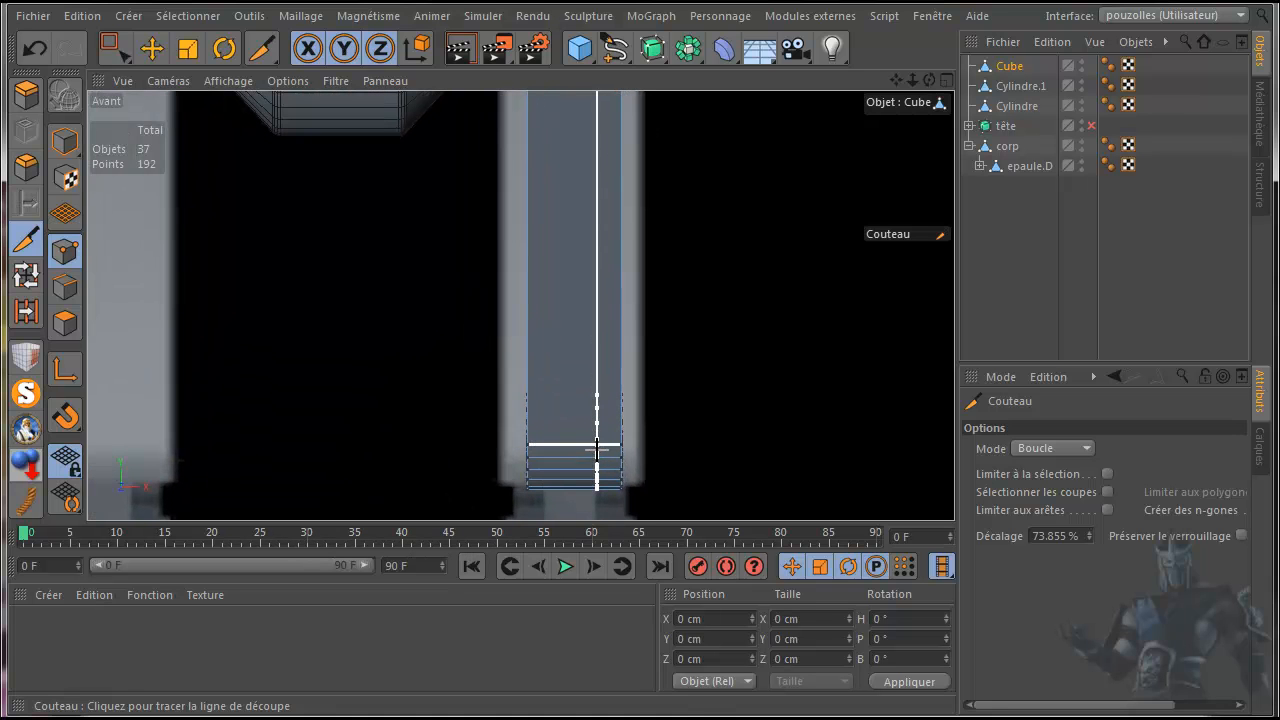
{"action": "left_click", "coordinate": [597, 450]}
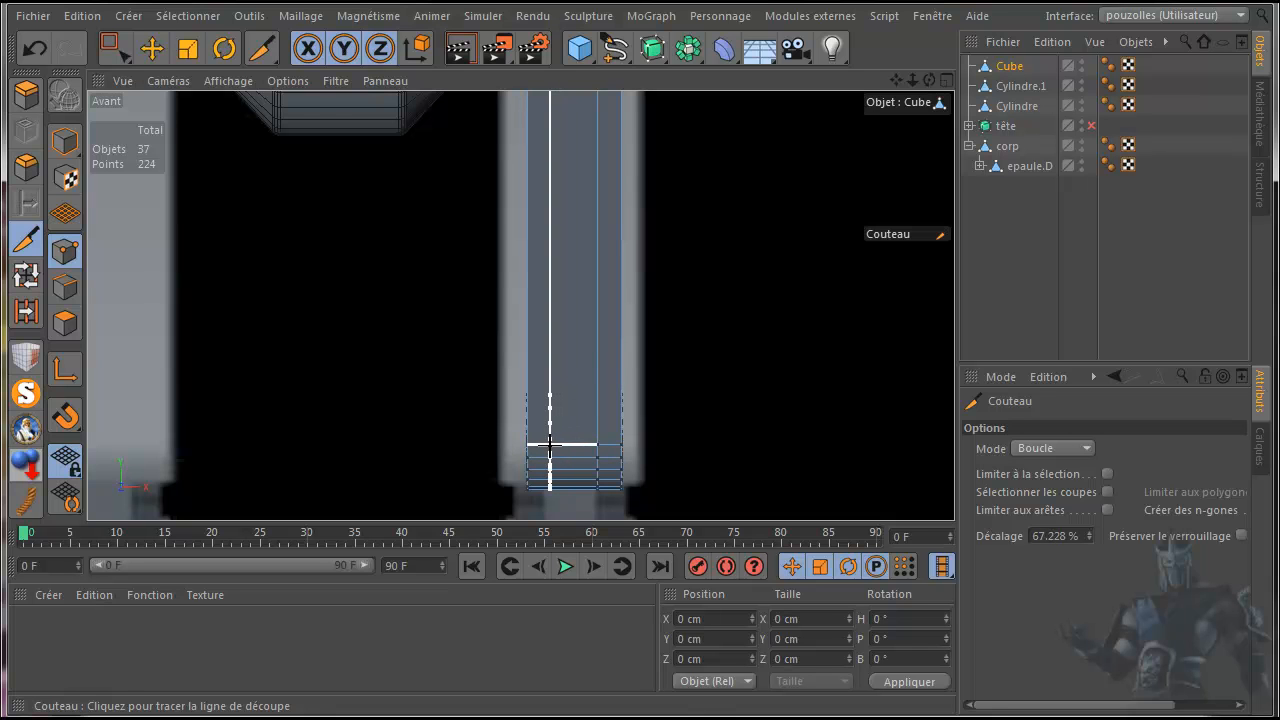
{"action": "left_click", "coordinate": [550, 444]}
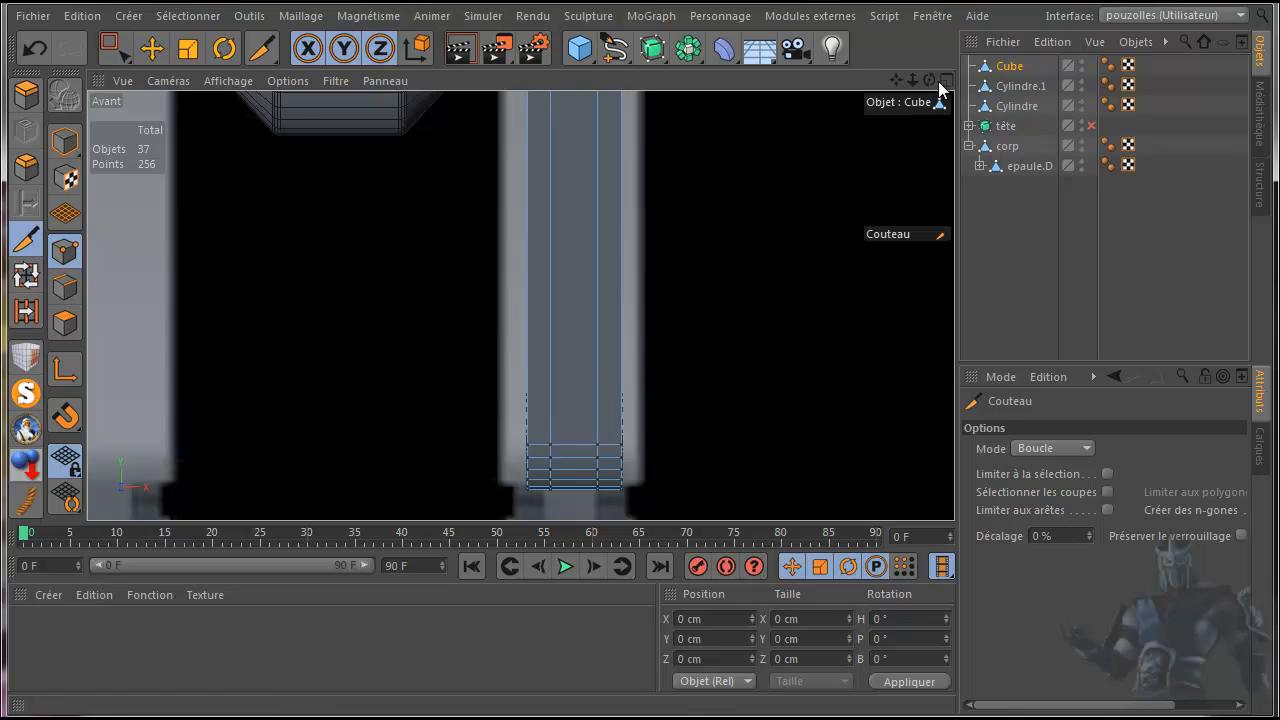
- Enable X-ray display for the Cube and loop-cut it crosswise just above its rounded lower end in the side view
{"action": "middle_click", "coordinate": [437, 351]}
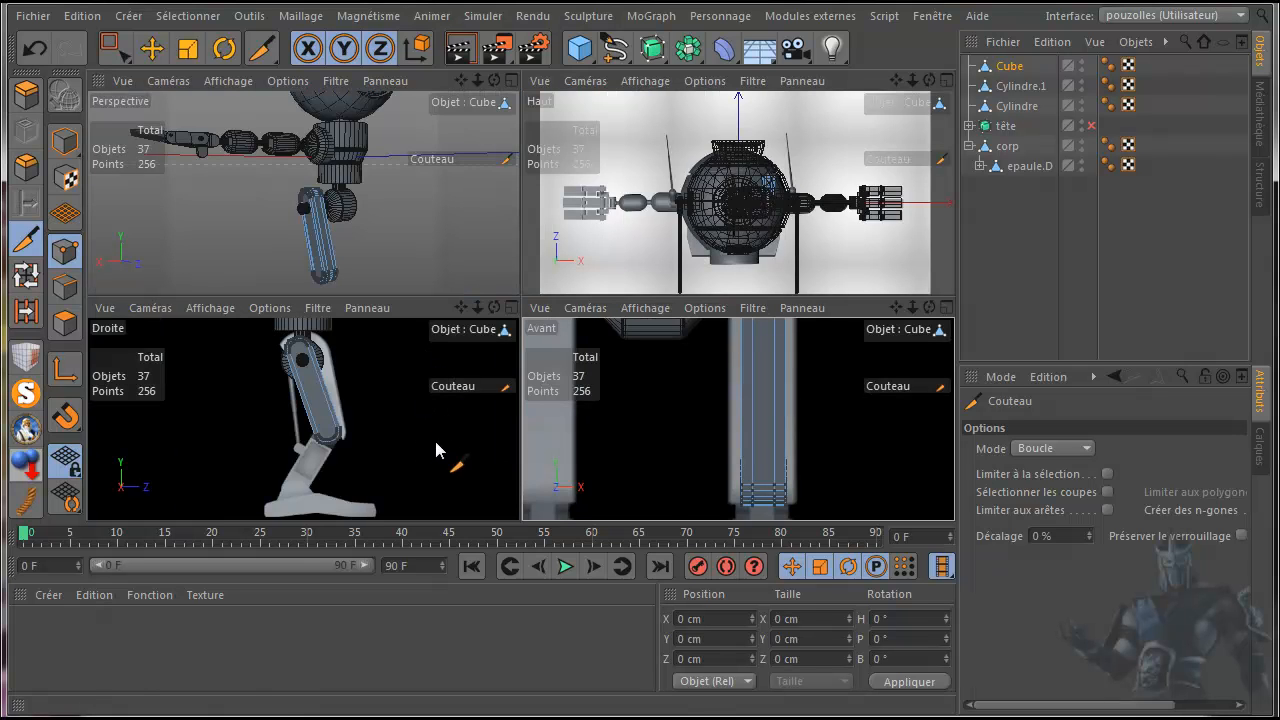
{"action": "middle_click", "coordinate": [368, 422]}
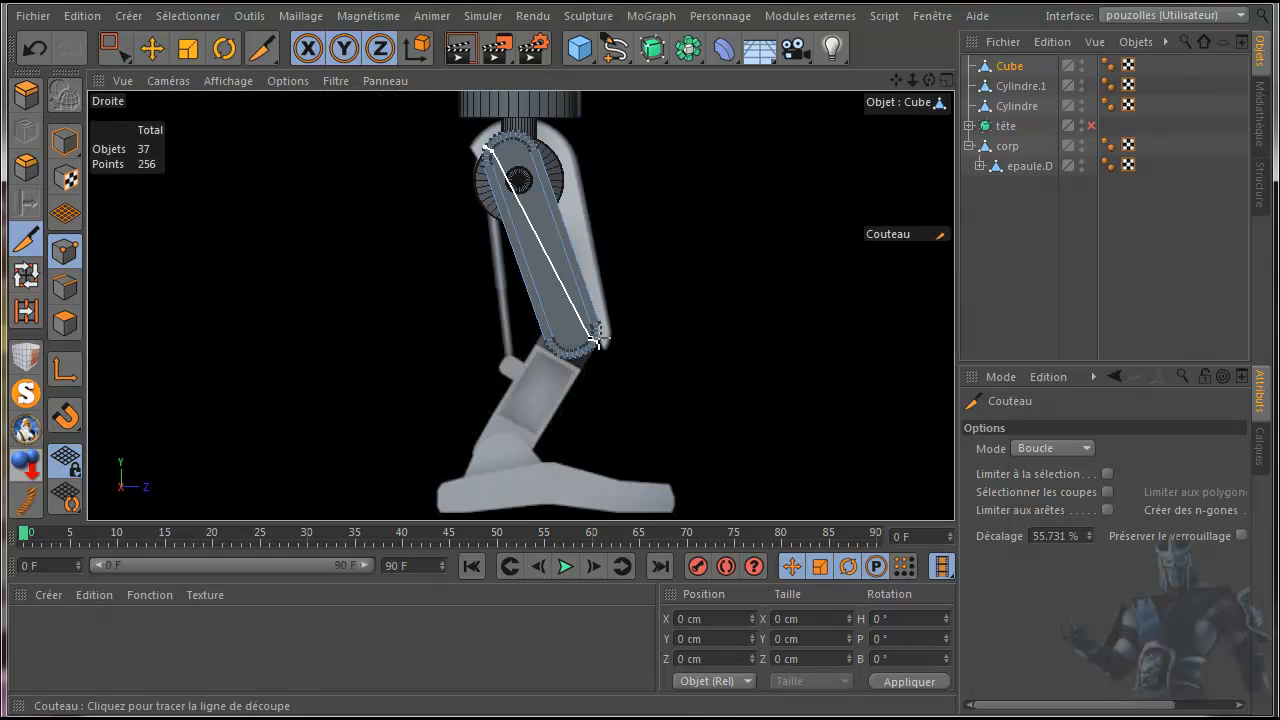
{"action": "scroll", "coordinate": [651, 338], "scroll_direction": "up", "scroll_amount": 3}
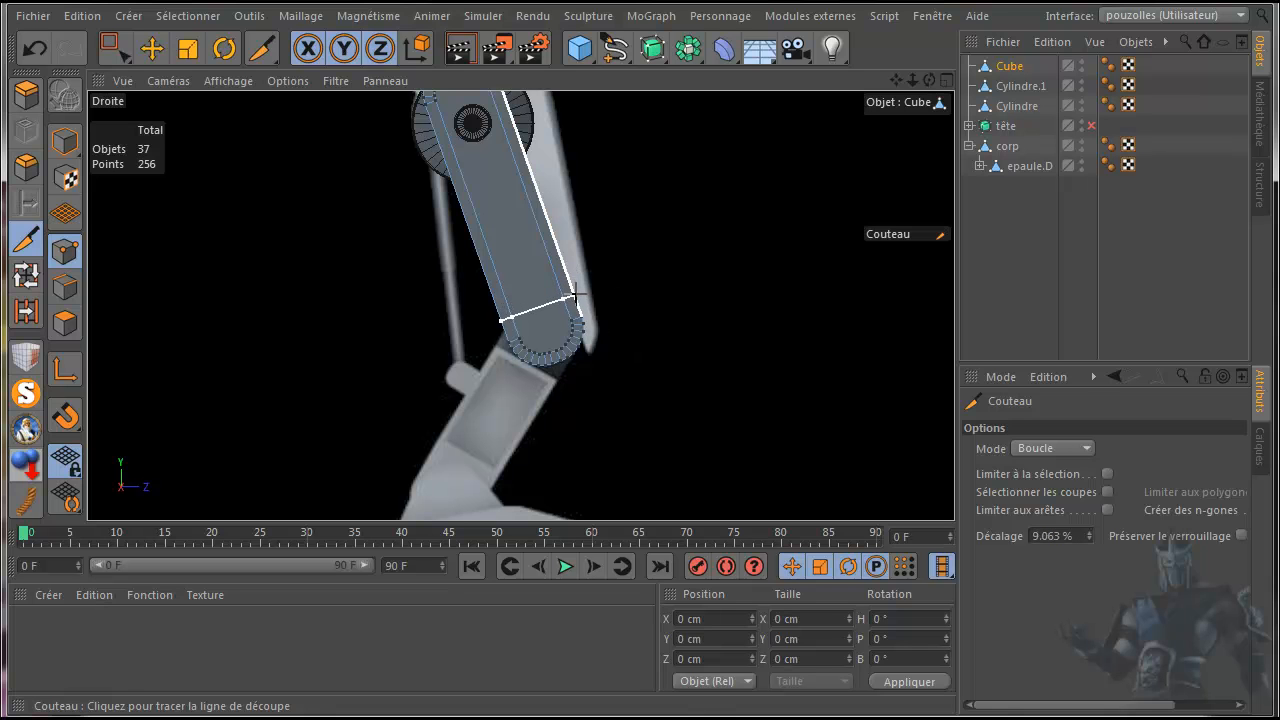
{"action": "left_click", "coordinate": [1008, 68]}
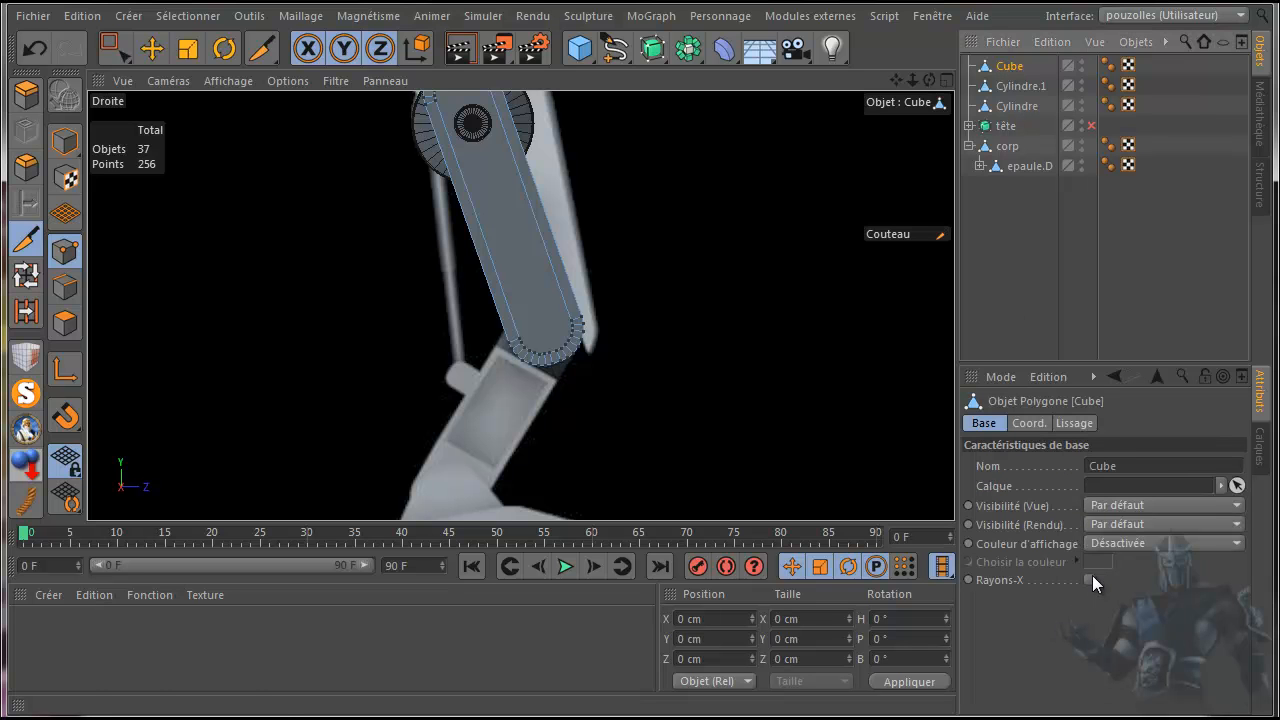
{"action": "left_click", "coordinate": [1089, 580]}
{"action": "mouse_move", "coordinate": [502, 312]}
{"action": "left_mouse_down"}
{"action": "mouse_move", "coordinate": [571, 298]}
{"action": "mouse_move", "coordinate": [560, 288]}
{"action": "left_mouse_up"}
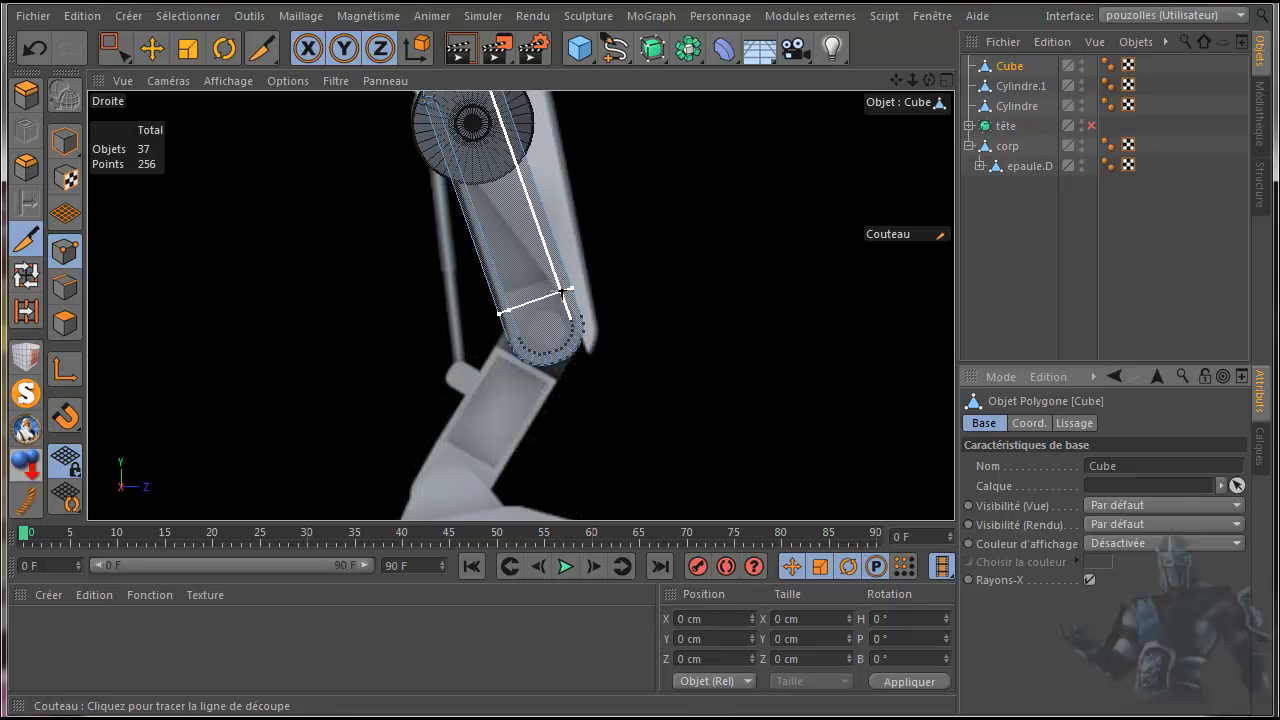
{"action": "left_click_drag", "start_coordinate": [563, 290], "coordinate": [564, 291]}
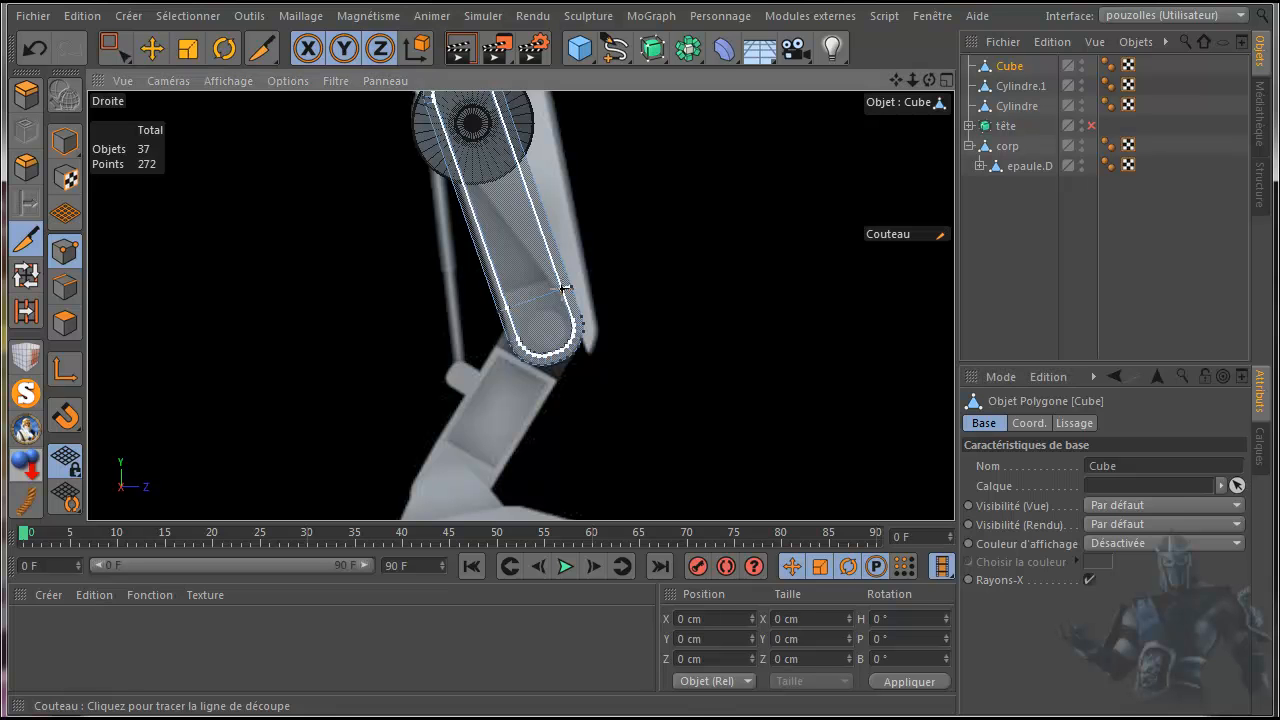
- Disable X-ray display for the Cube in the perspective view
{"action": "middle_click", "coordinate": [367, 367]}
{"action": "middle_click", "coordinate": [422, 244]}
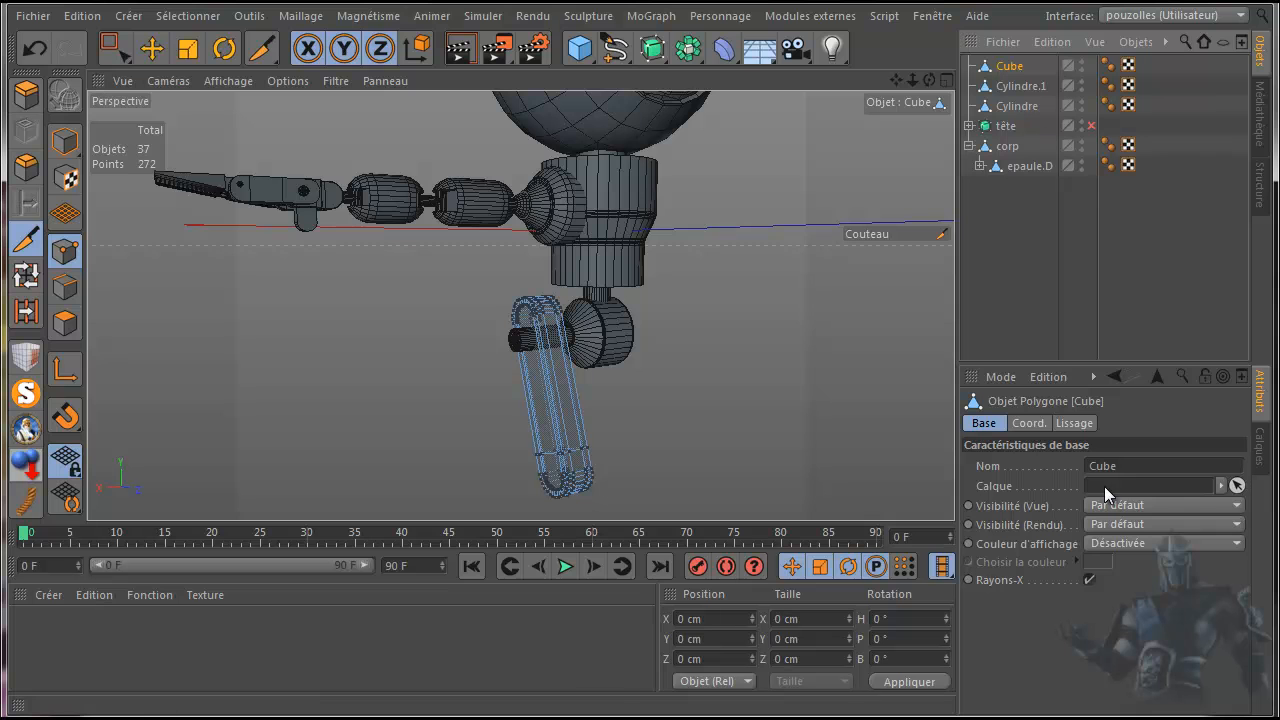
{"action": "left_click", "coordinate": [1090, 580]}
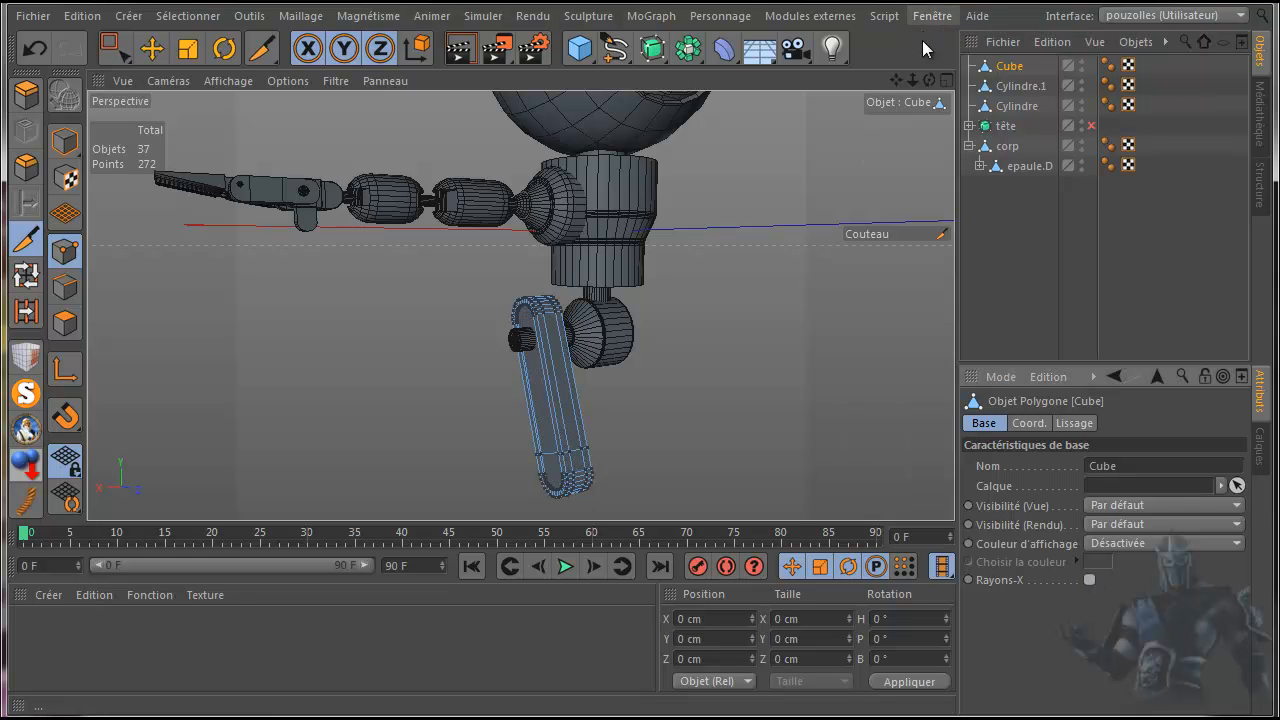
- Delete the middle polygons at the leg's lower end, brush-selecting them in the front view with selection not limited to visible elements
{"action": "left_click_drag", "start_coordinate": [929, 83], "coordinate": [819, 22]}
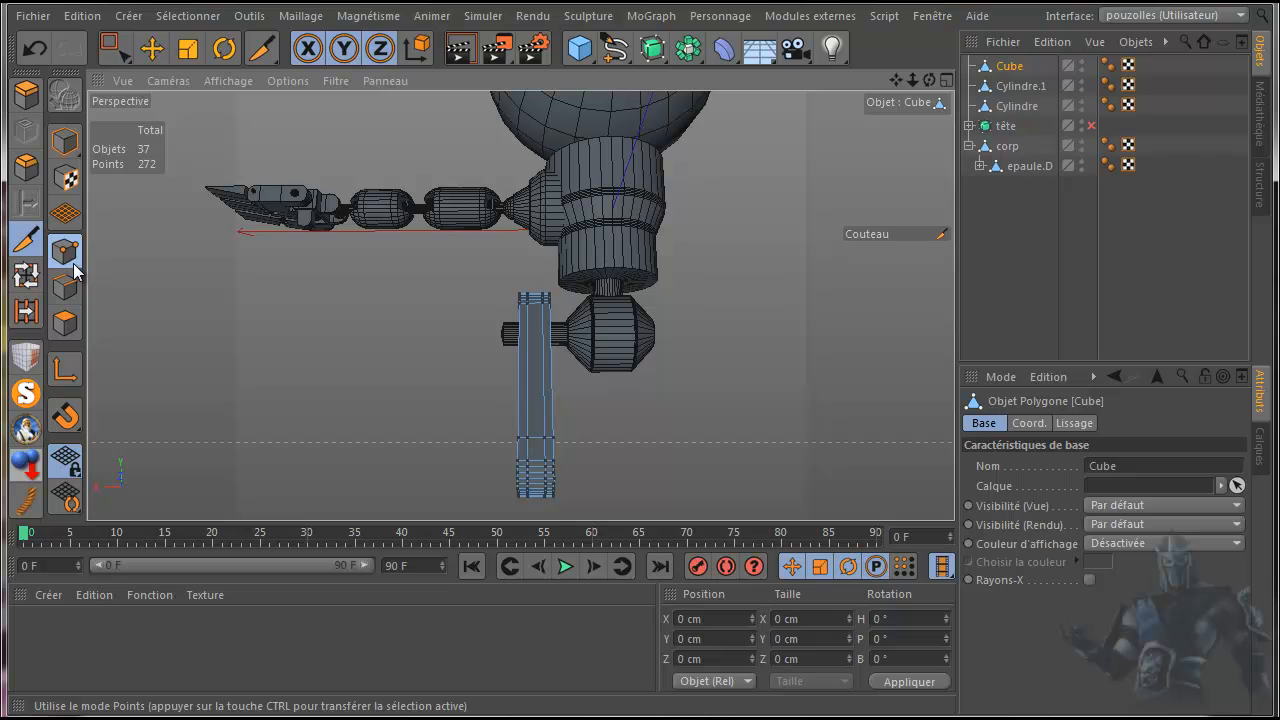
{"action": "left_click", "coordinate": [65, 323]}
{"action": "middle_click", "coordinate": [274, 369]}
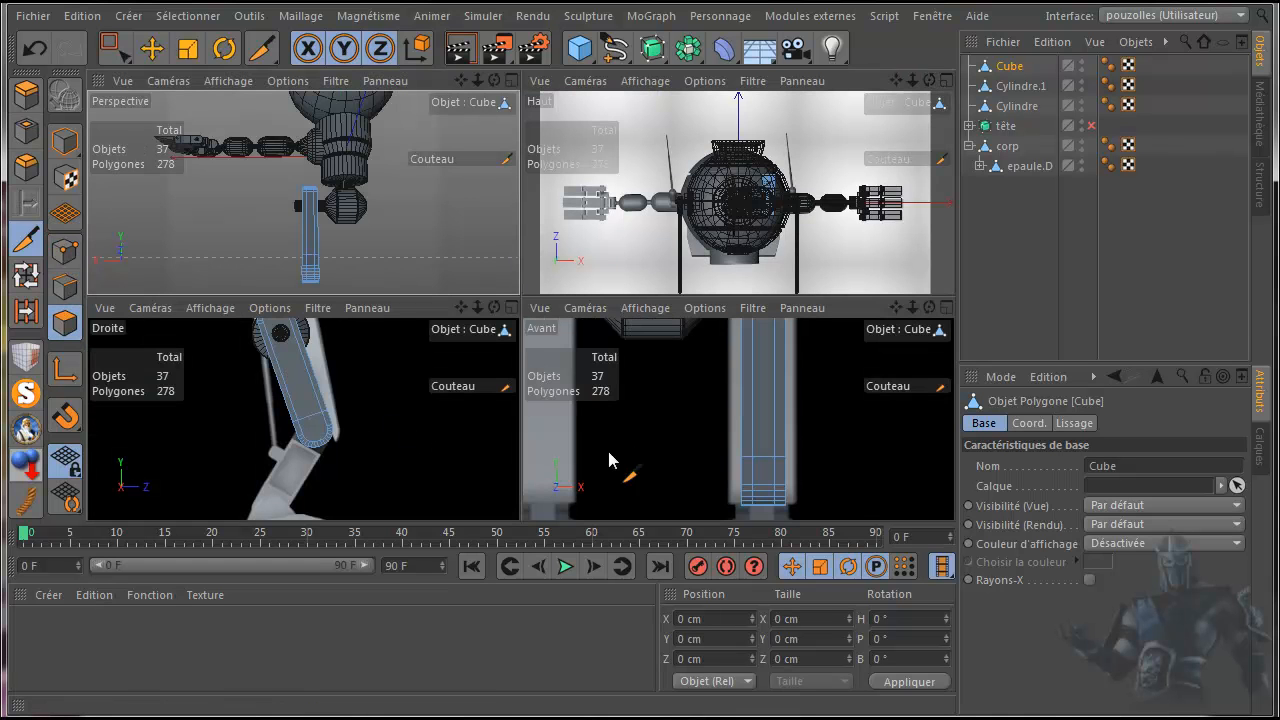
{"action": "middle_click", "coordinate": [662, 450]}
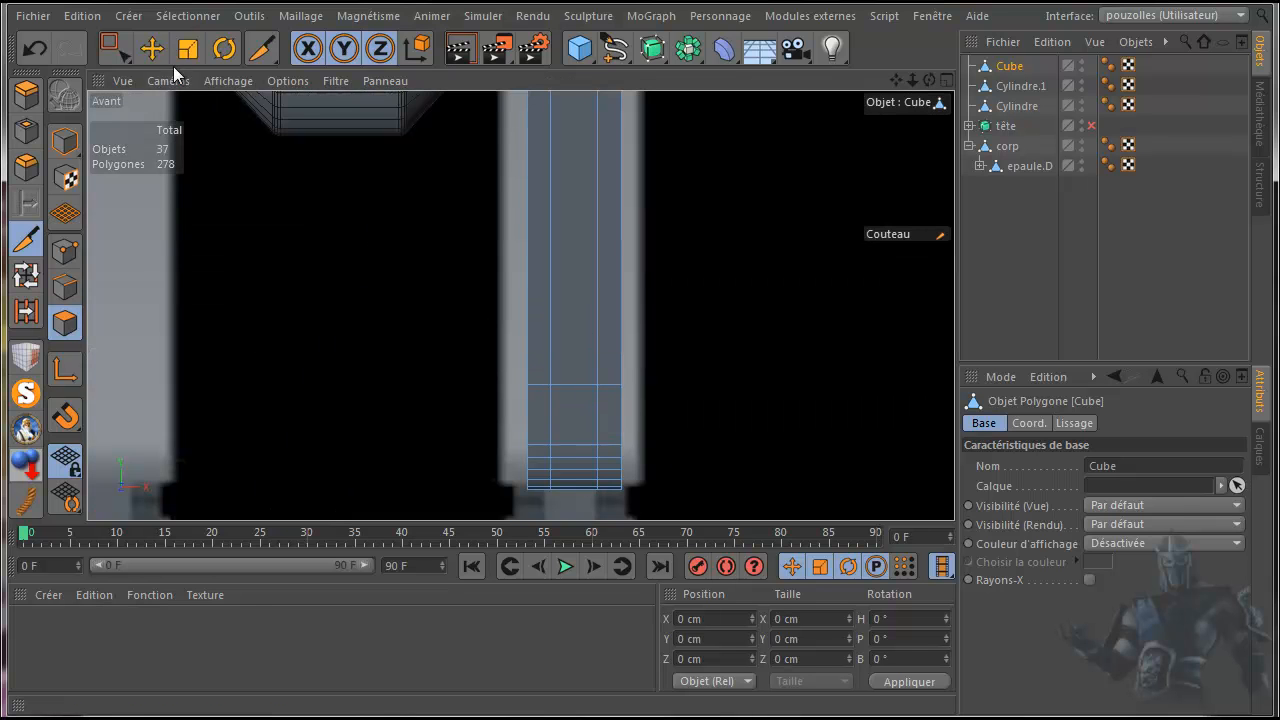
{"action": "left_click_drag", "start_coordinate": [112, 48], "coordinate": [201, 79]}
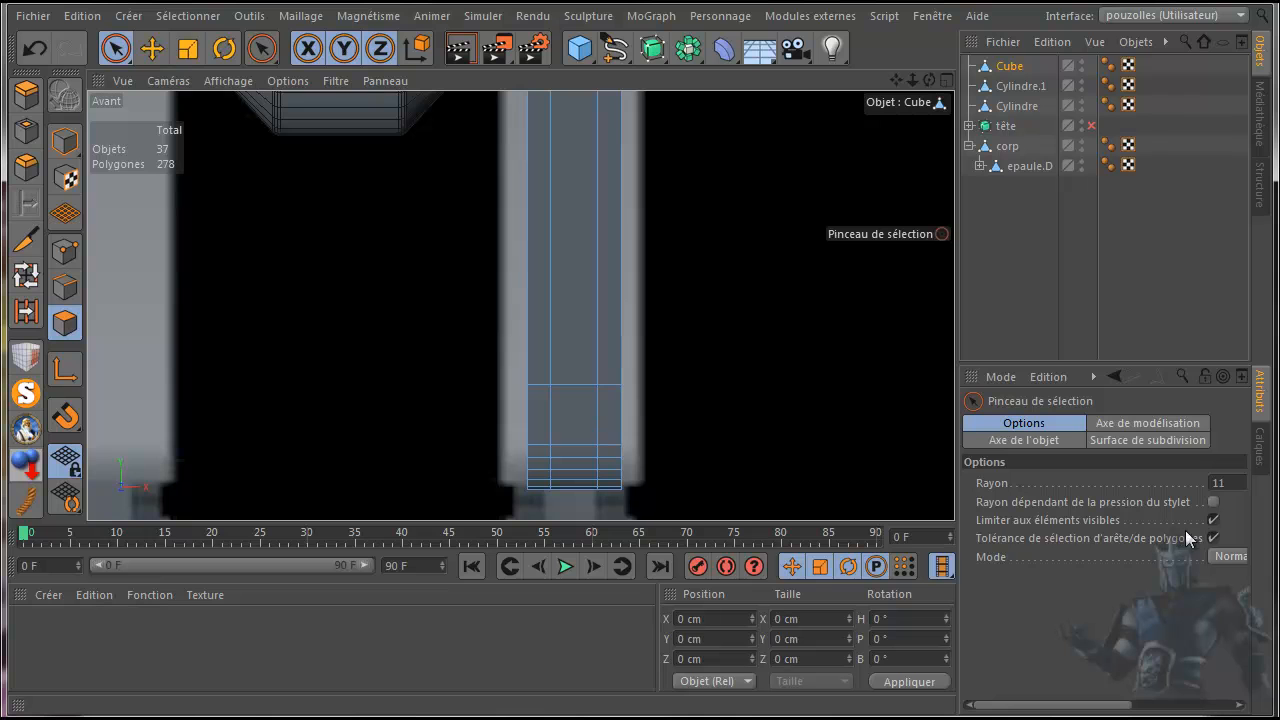
{"action": "left_click", "coordinate": [1212, 520]}
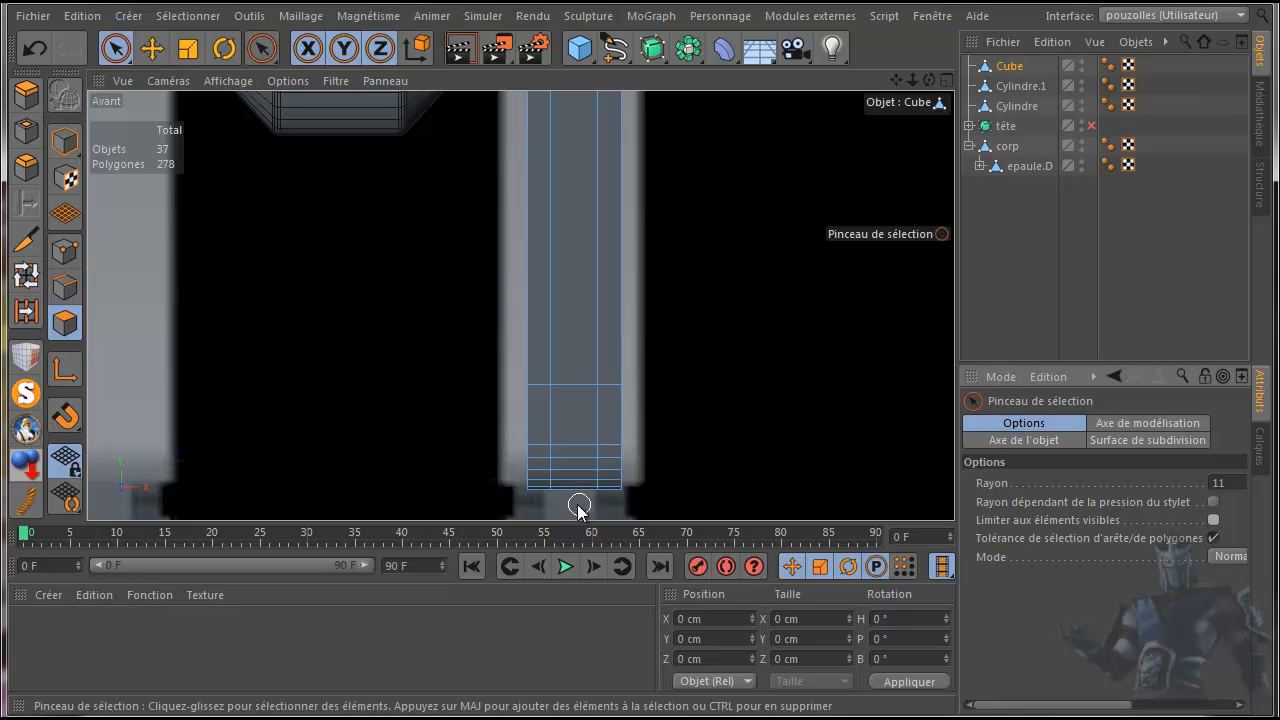
{"action": "left_click_drag", "start_coordinate": [574, 508], "coordinate": [576, 455]}
{"action": "key", "text": "Delete"}
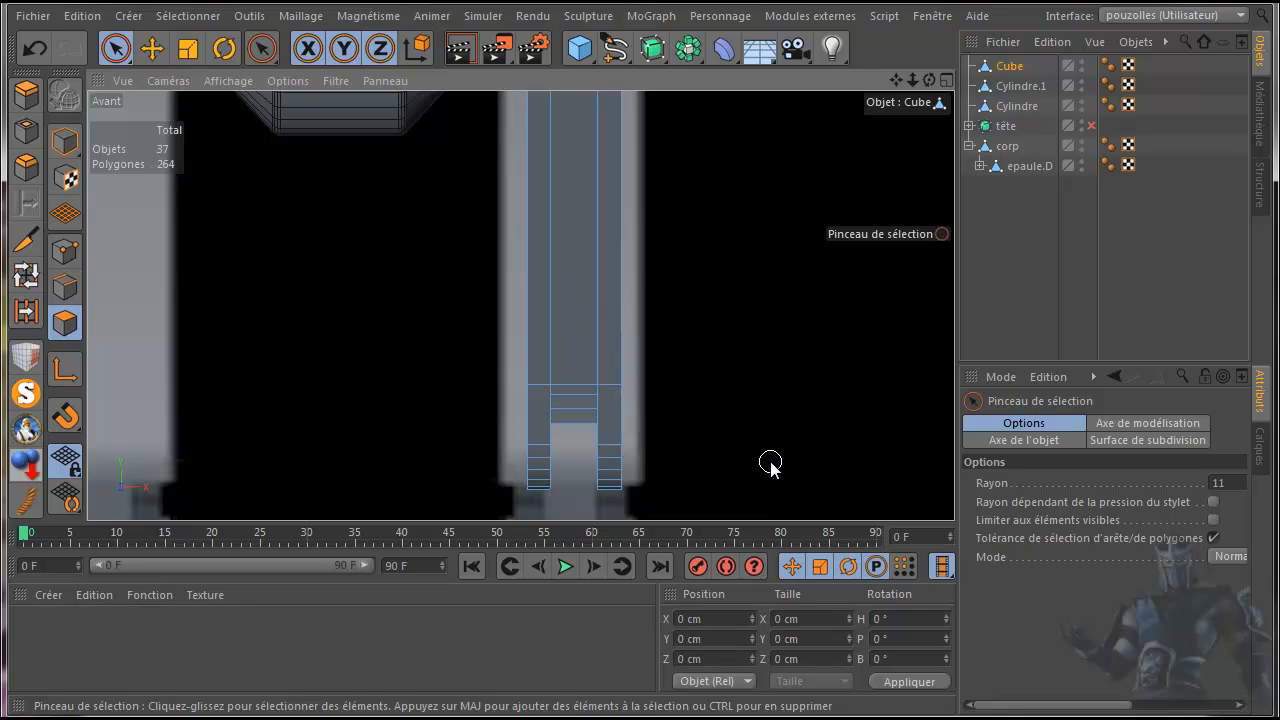
- Delete the remaining polygons between the two prongs at the leg's lower end in the perspective view
{"action": "middle_click", "coordinate": [428, 332]}
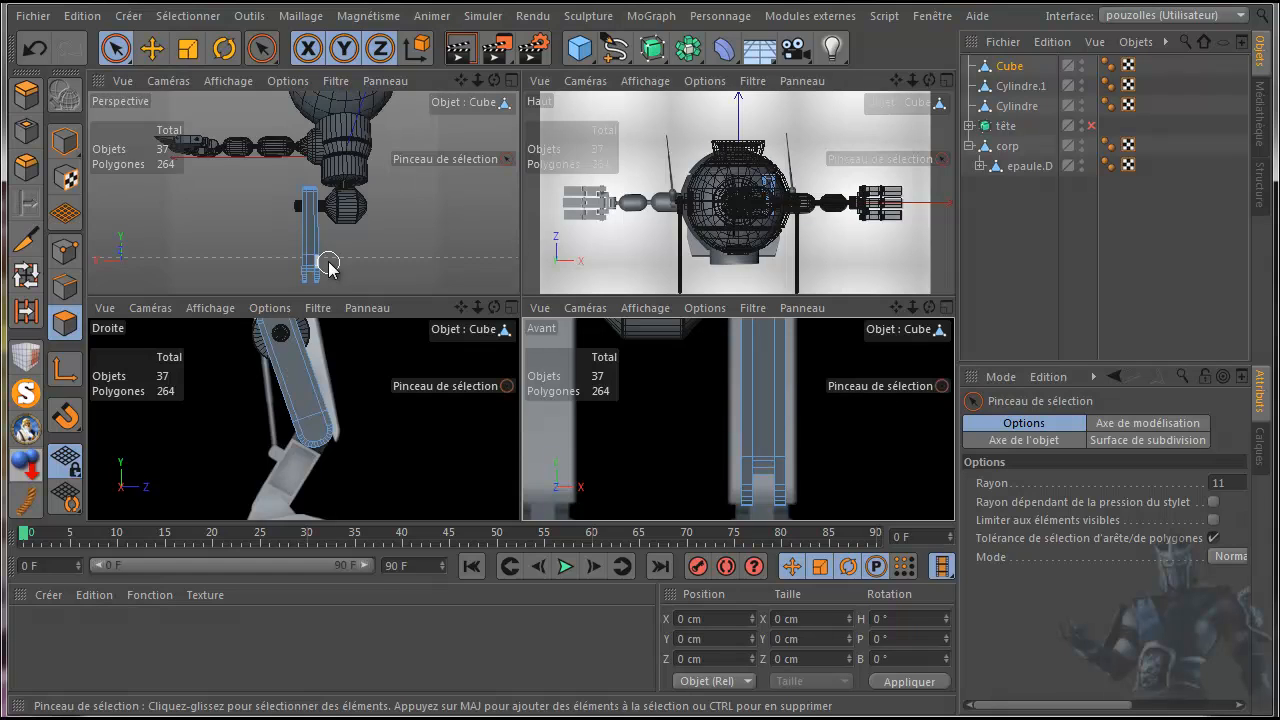
{"action": "middle_click", "coordinate": [396, 263]}
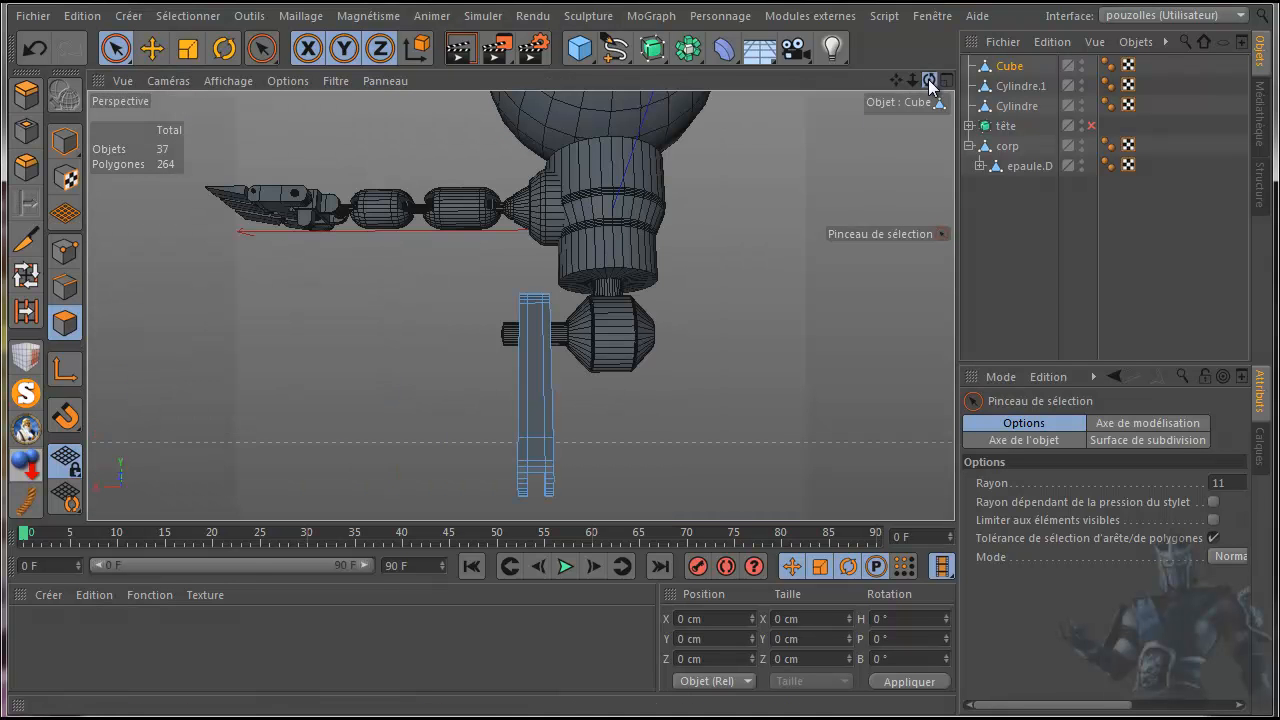
{"action": "left_click_drag", "start_coordinate": [983, 99], "coordinate": [950, 98]}
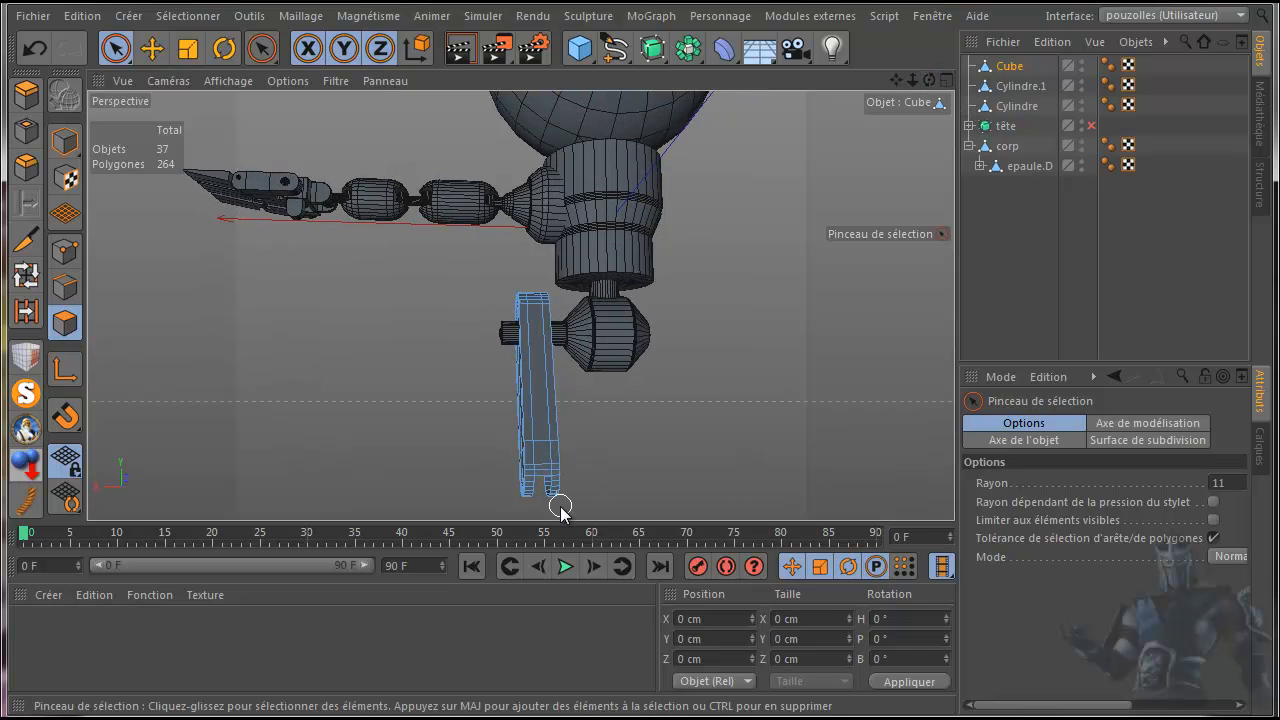
{"action": "scroll", "coordinate": [560, 506], "scroll_direction": "up", "scroll_amount": 5}
{"action": "left_click_drag", "start_coordinate": [514, 423], "coordinate": [505, 400]}
{"action": "key", "text": "Delete"}
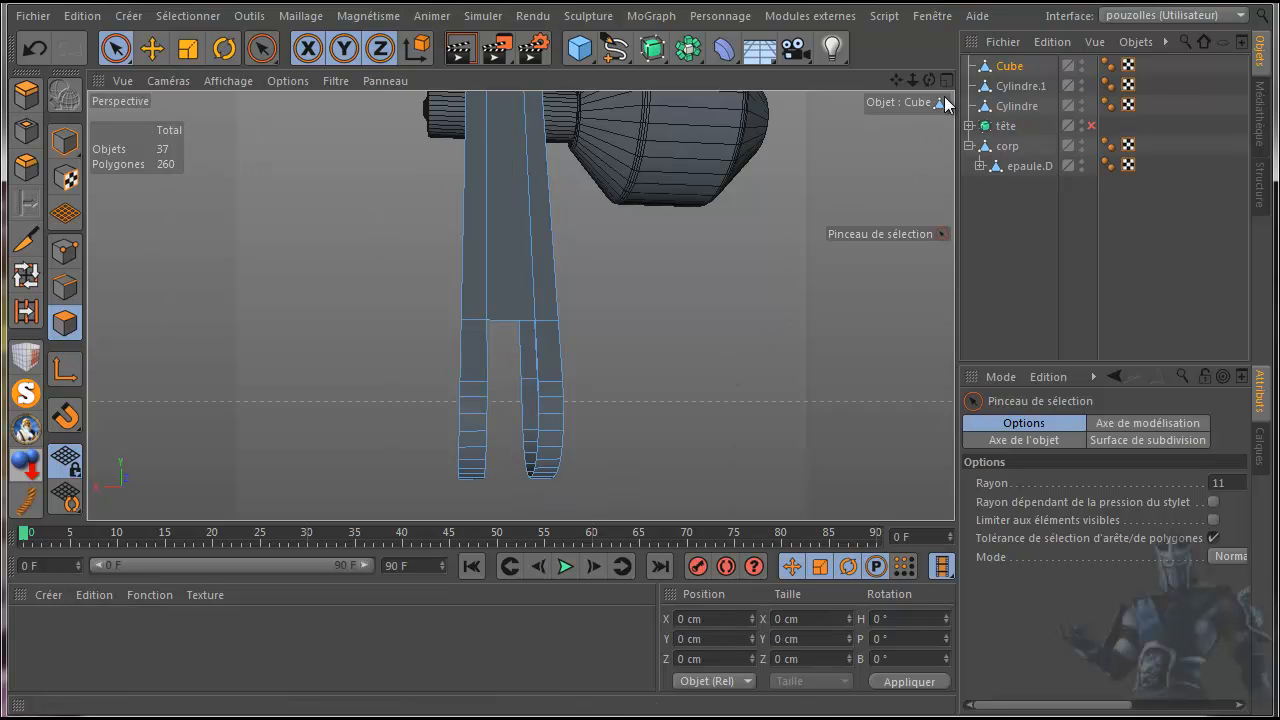
- Bridge the open edges of the Cube leg to rebuild the missing long middle face and close the top of the notch
{"action": "left_click_drag", "start_coordinate": [929, 80], "coordinate": [348, 200]}
{"action": "scroll", "coordinate": [708, 355], "scroll_direction": "down", "scroll_amount": 5}
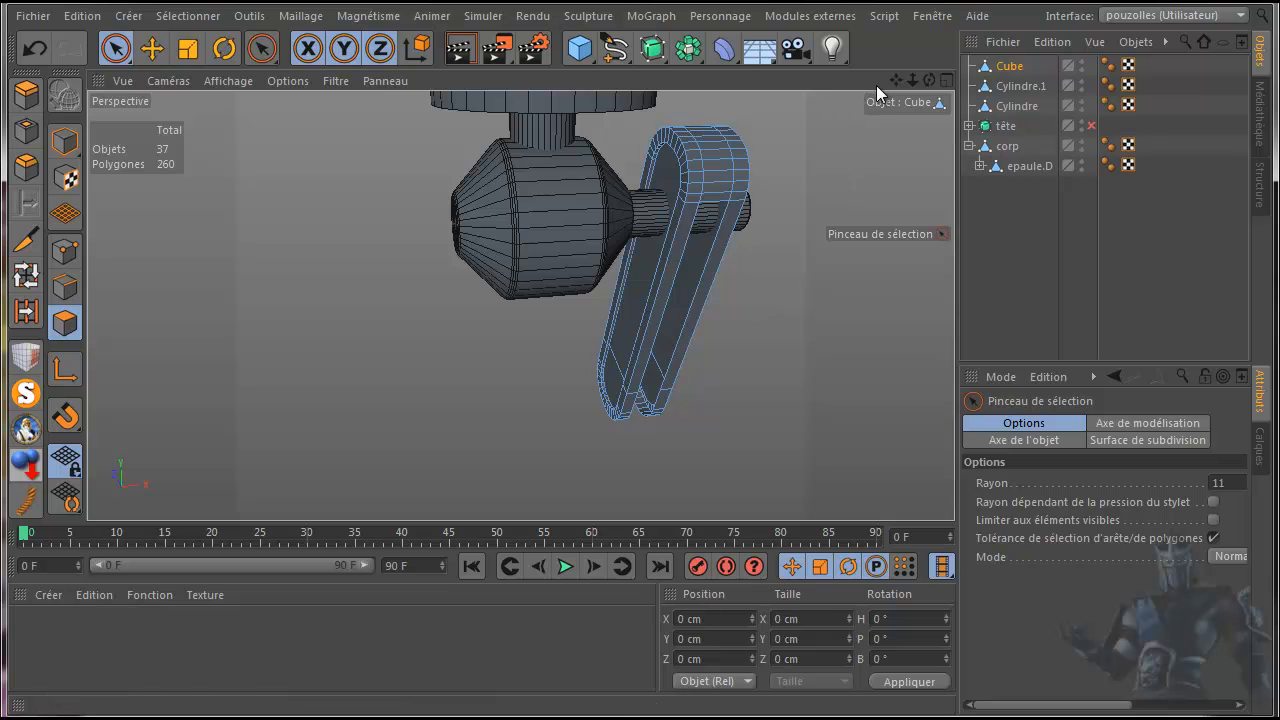
{"action": "left_click_drag", "start_coordinate": [894, 79], "coordinate": [806, 84]}
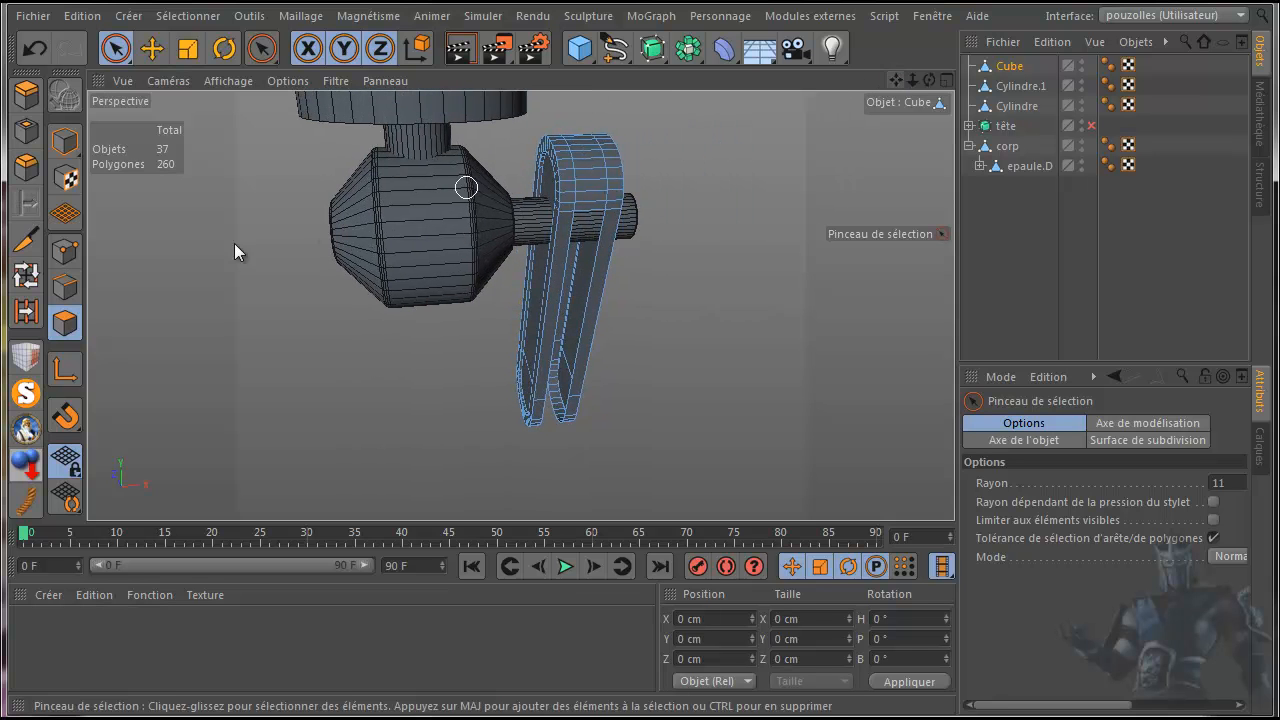
{"action": "left_click", "coordinate": [64, 288]}
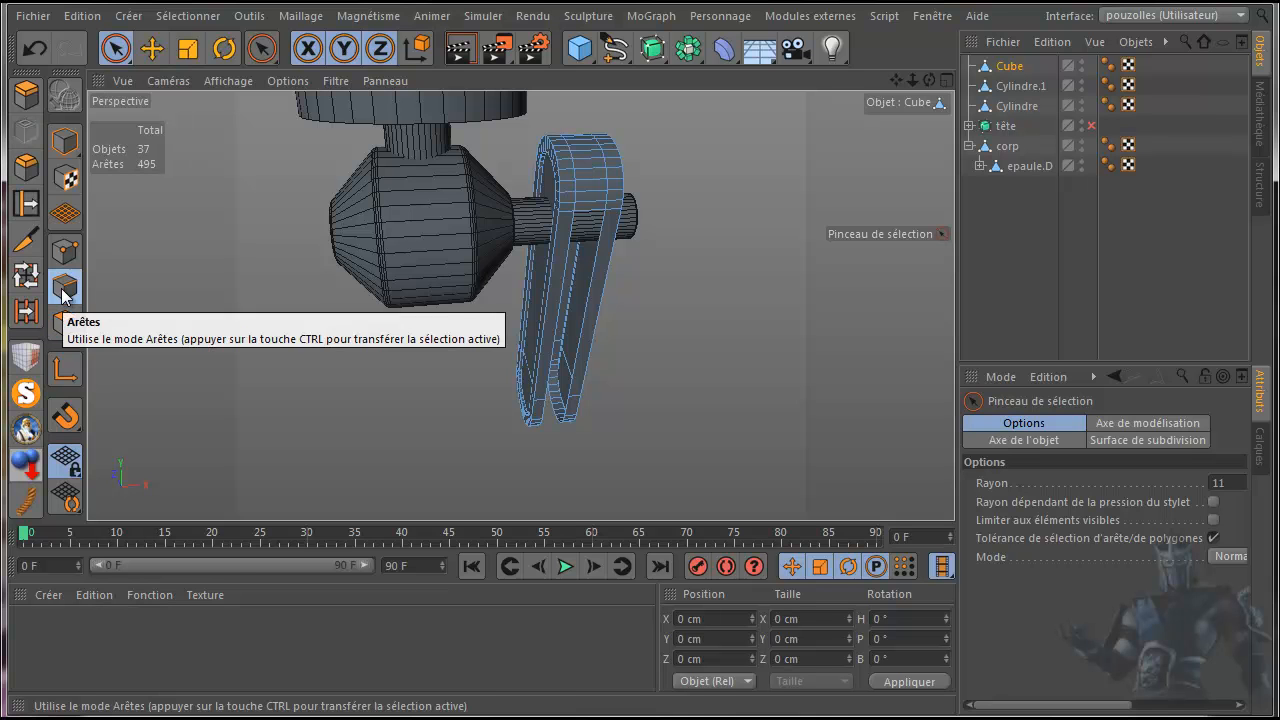
{"action": "right_click", "coordinate": [253, 219]}
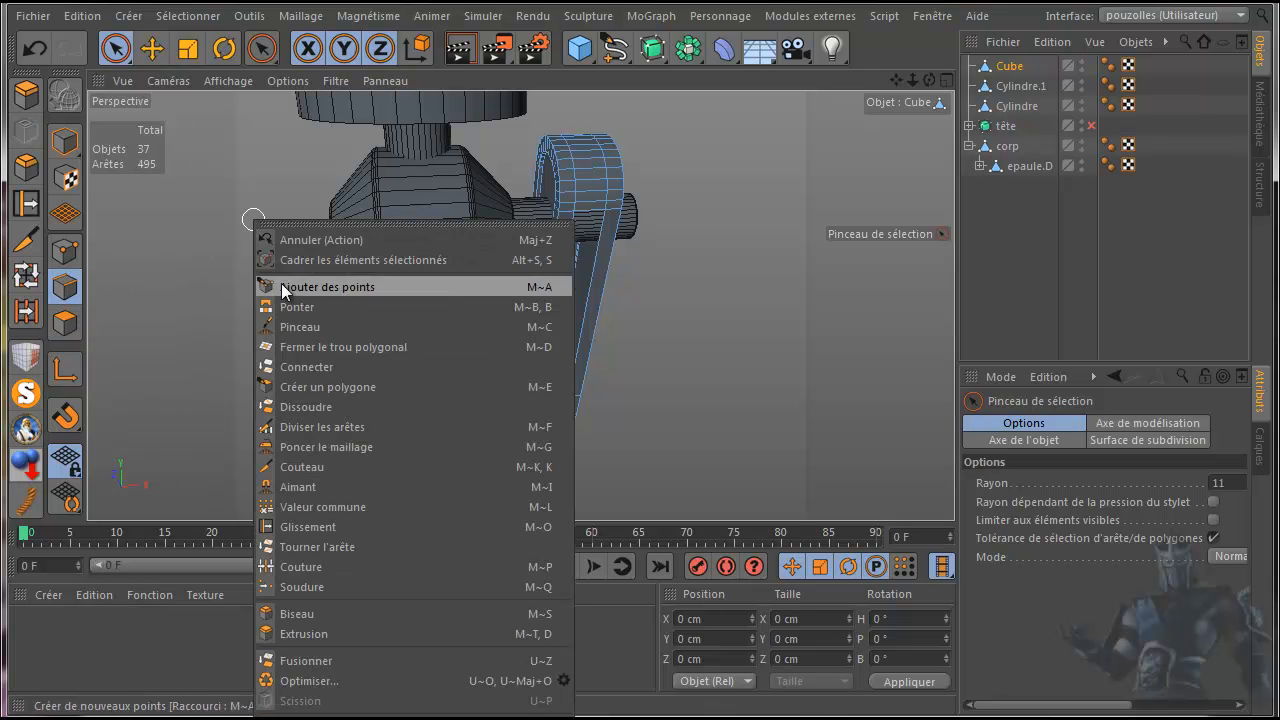
{"action": "left_click", "coordinate": [306, 308]}
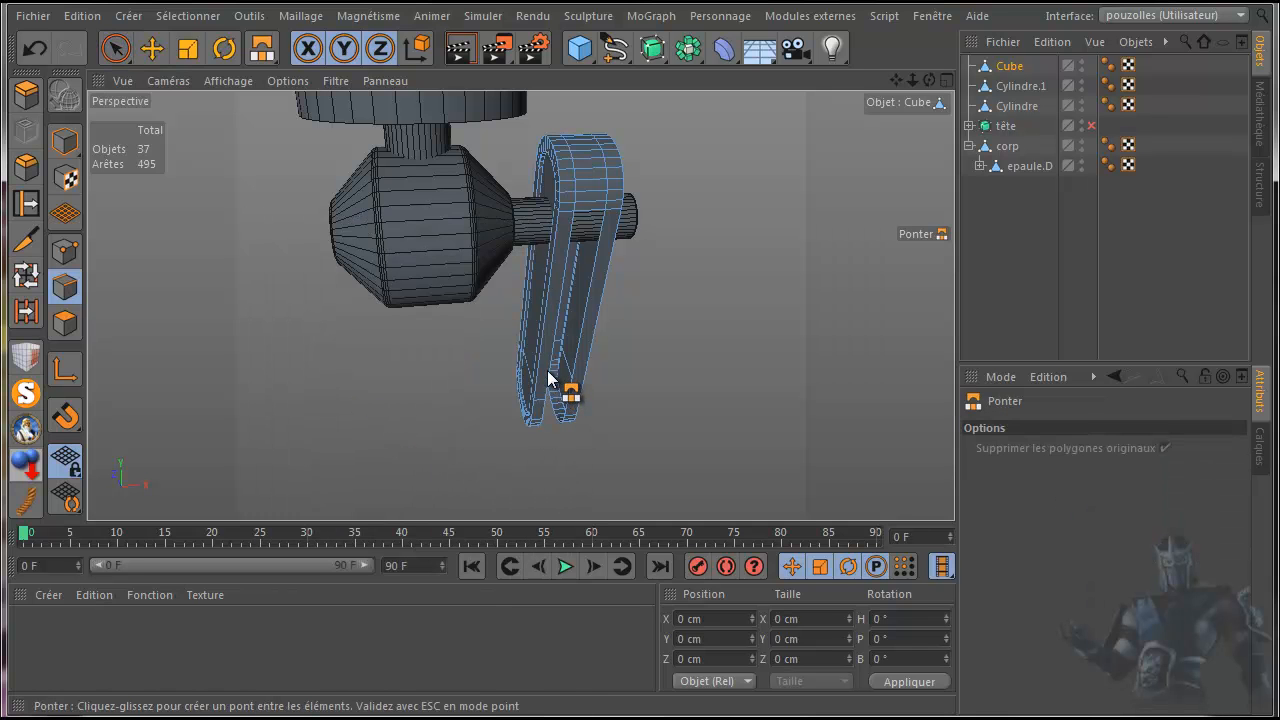
{"action": "left_click_drag", "start_coordinate": [551, 371], "coordinate": [578, 374]}
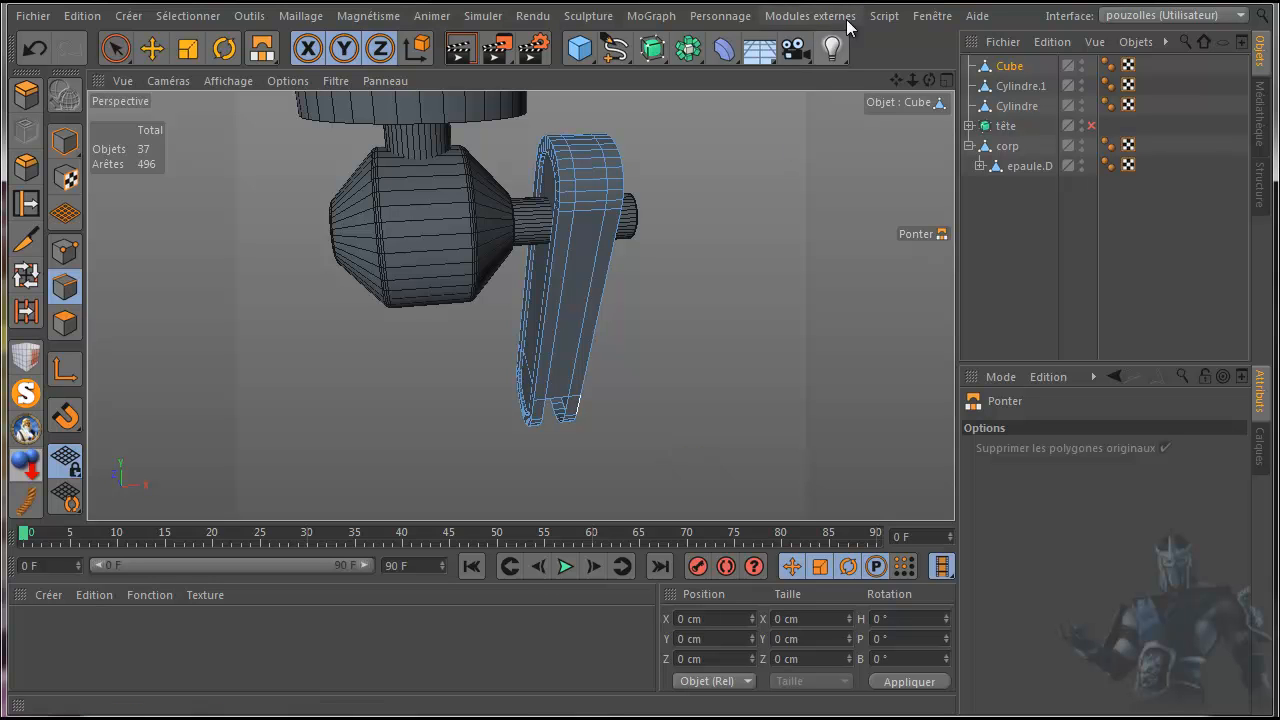
{"action": "left_click_drag", "start_coordinate": [929, 80], "coordinate": [435, 156]}
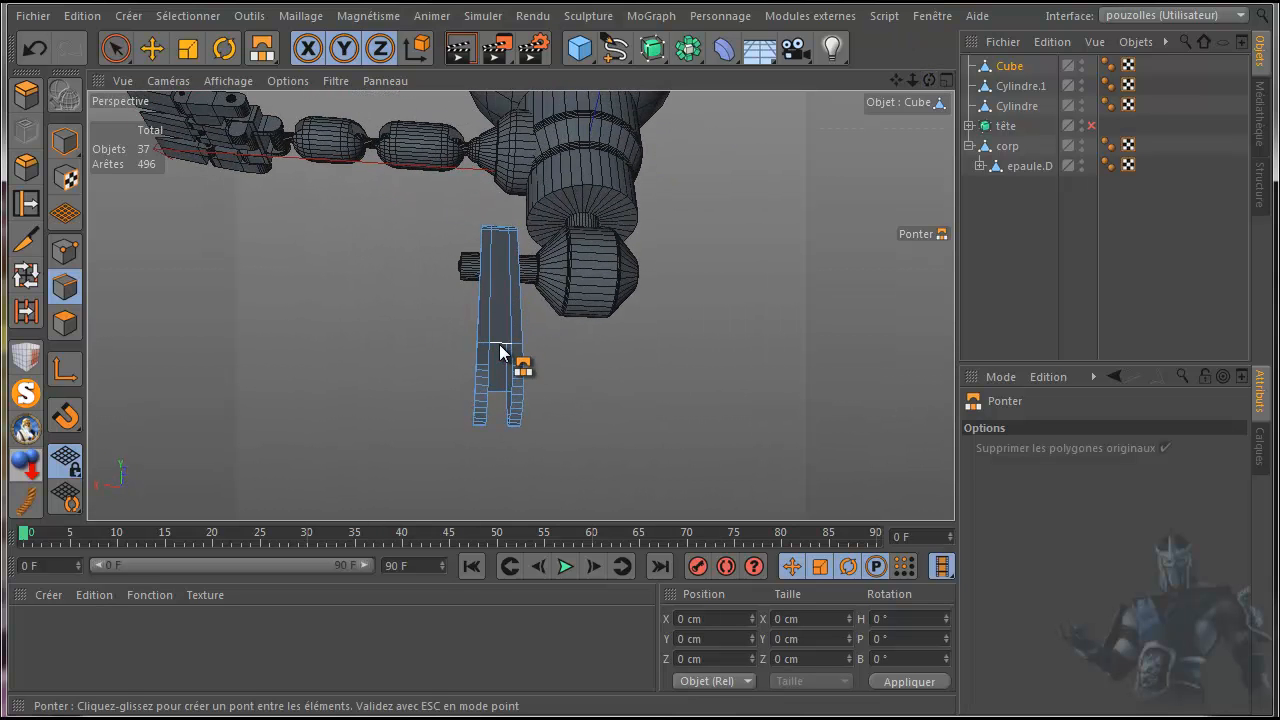
{"action": "left_click_drag", "start_coordinate": [499, 389], "coordinate": [499, 389]}
- Close the open sides of the two prongs at the Cube leg's lower end with the close polygon hole tool
{"action": "right_click", "coordinate": [298, 237]}
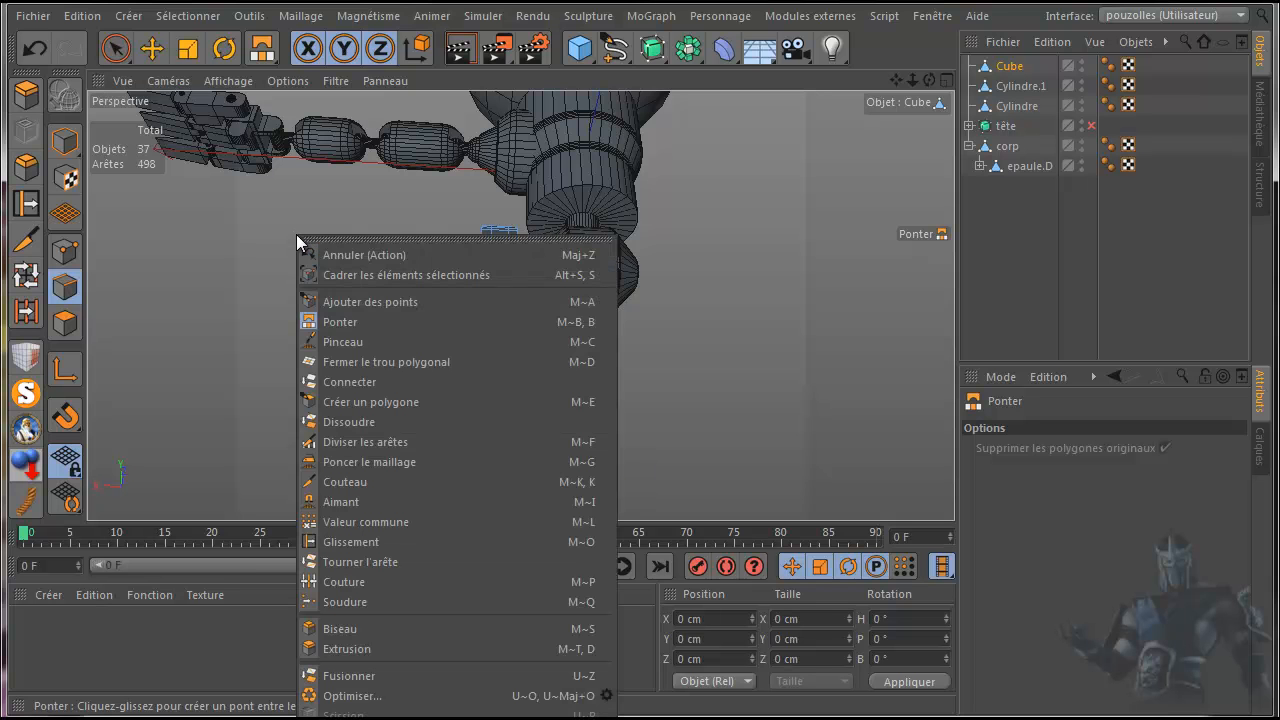
{"action": "left_click", "coordinate": [352, 362]}
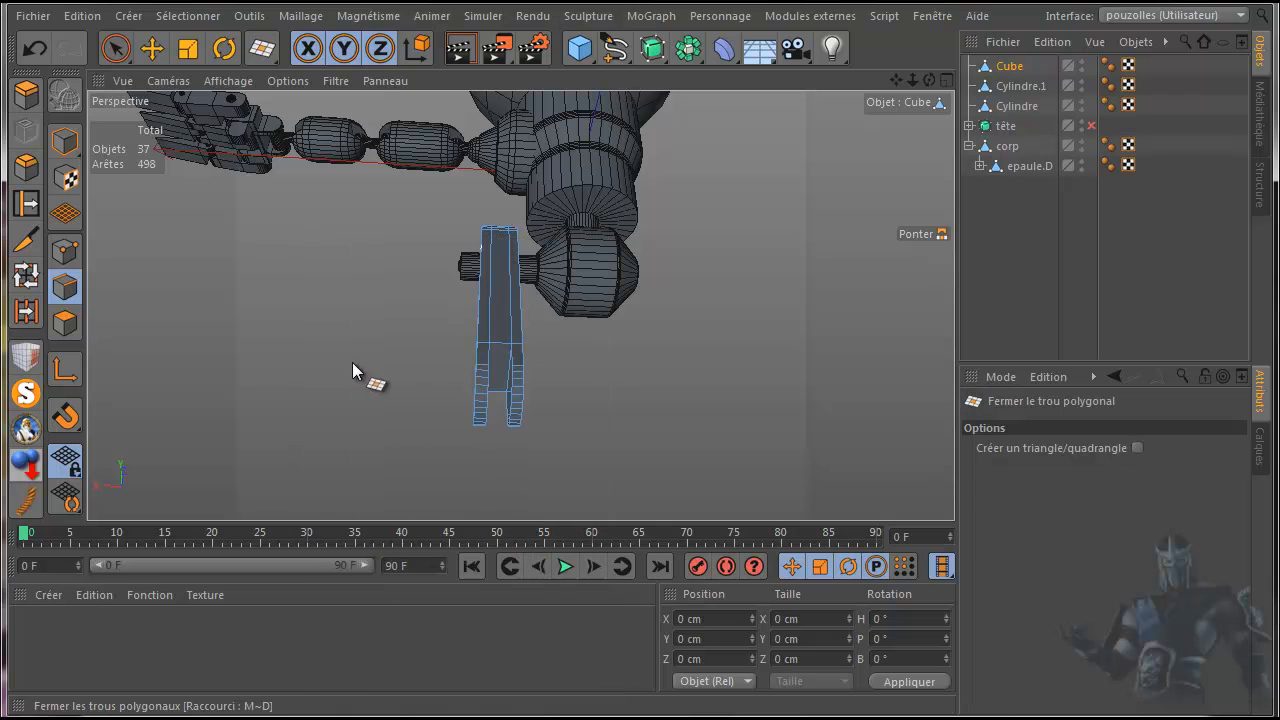
{"action": "left_click", "coordinate": [506, 424]}
{"action": "left_click_drag", "start_coordinate": [929, 80], "coordinate": [855, 68]}
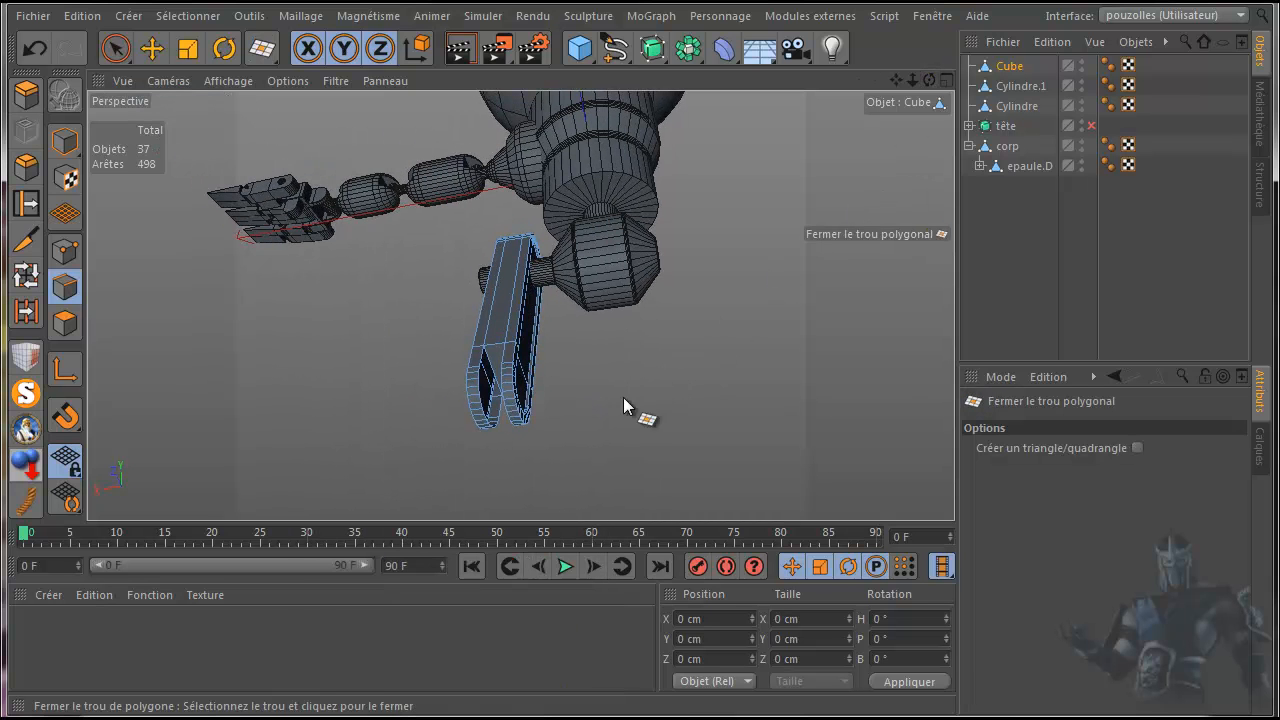
{"action": "left_click", "coordinate": [505, 430]}
{"action": "scroll", "coordinate": [676, 371], "scroll_direction": "down", "scroll_amount": 1}
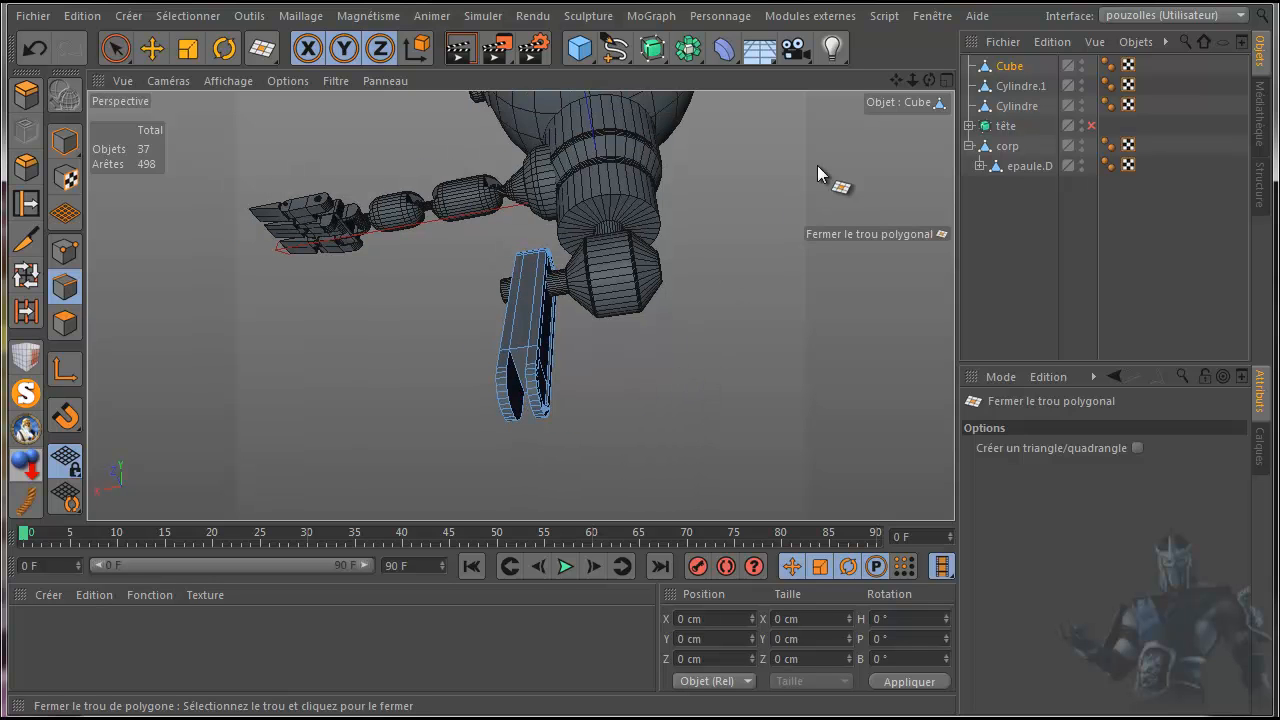
{"action": "left_click_drag", "start_coordinate": [929, 82], "coordinate": [1252, 195]}
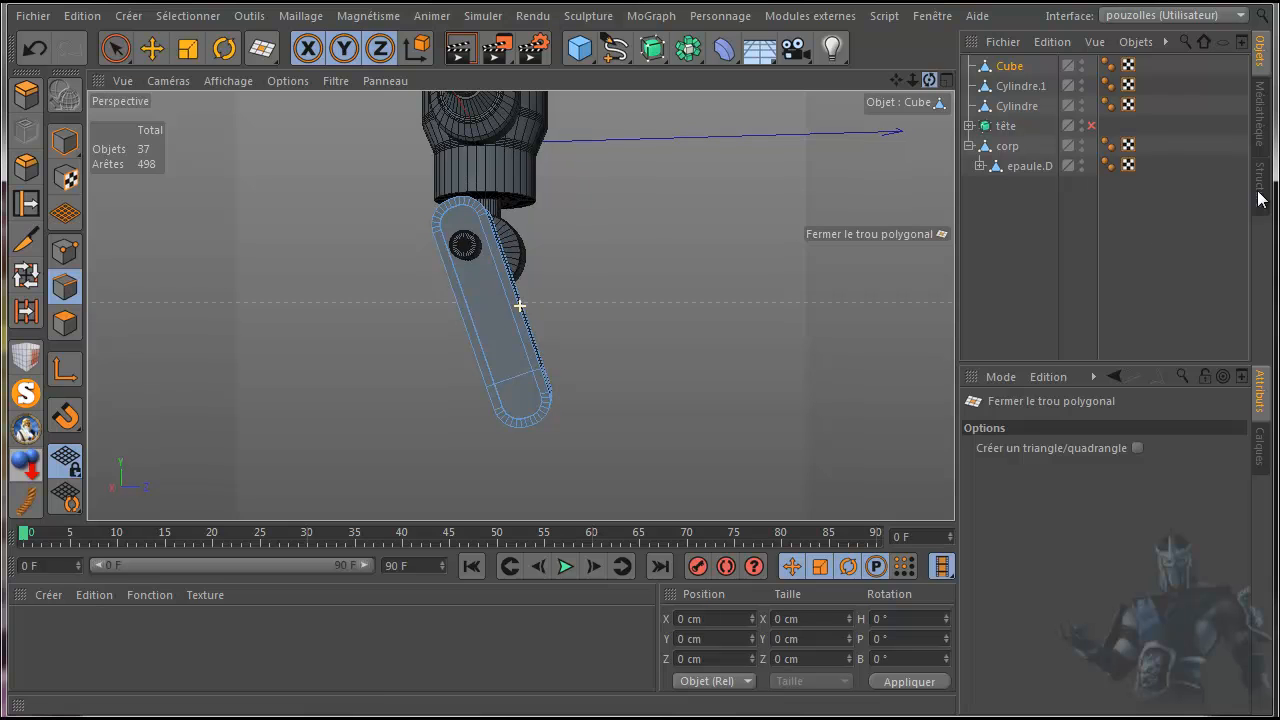
{"action": "left_click_drag", "start_coordinate": [929, 80], "coordinate": [960, 88]}
- Set up the Knife in Boucle mode on the Cube's points in the right view, with snapping enabled
{"action": "middle_click", "coordinate": [403, 395]}
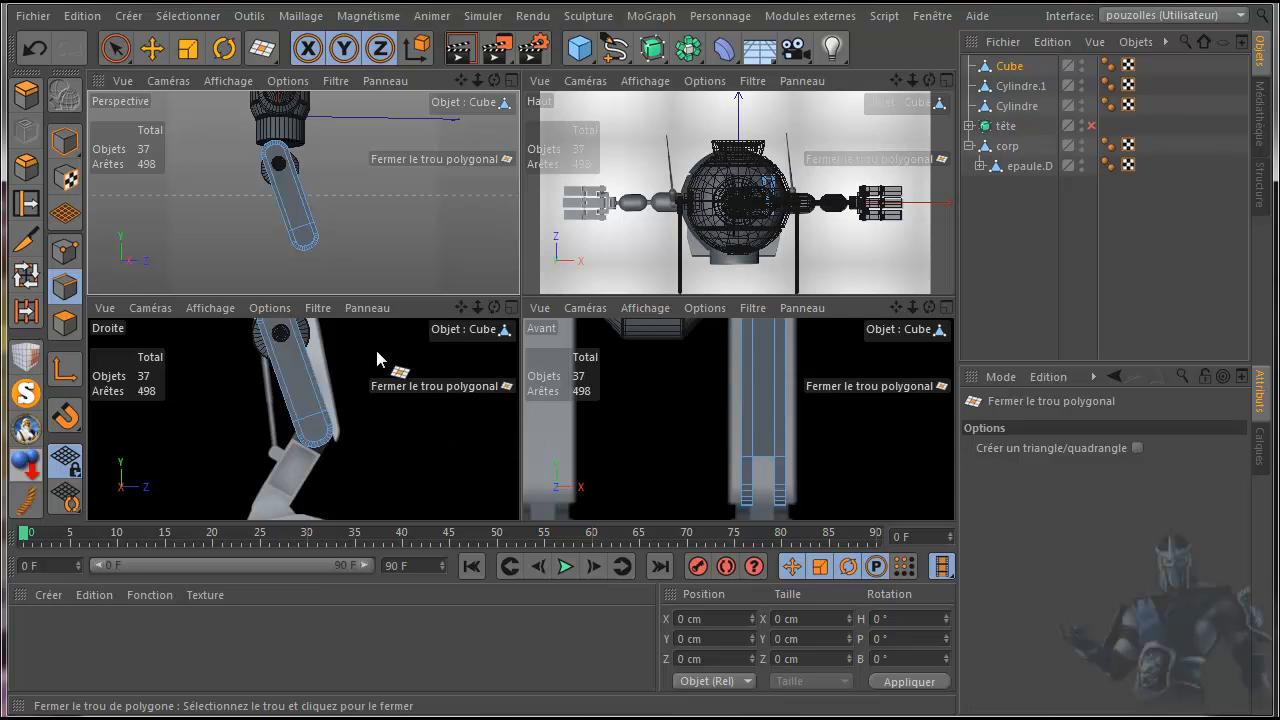
{"action": "middle_click", "coordinate": [378, 358]}
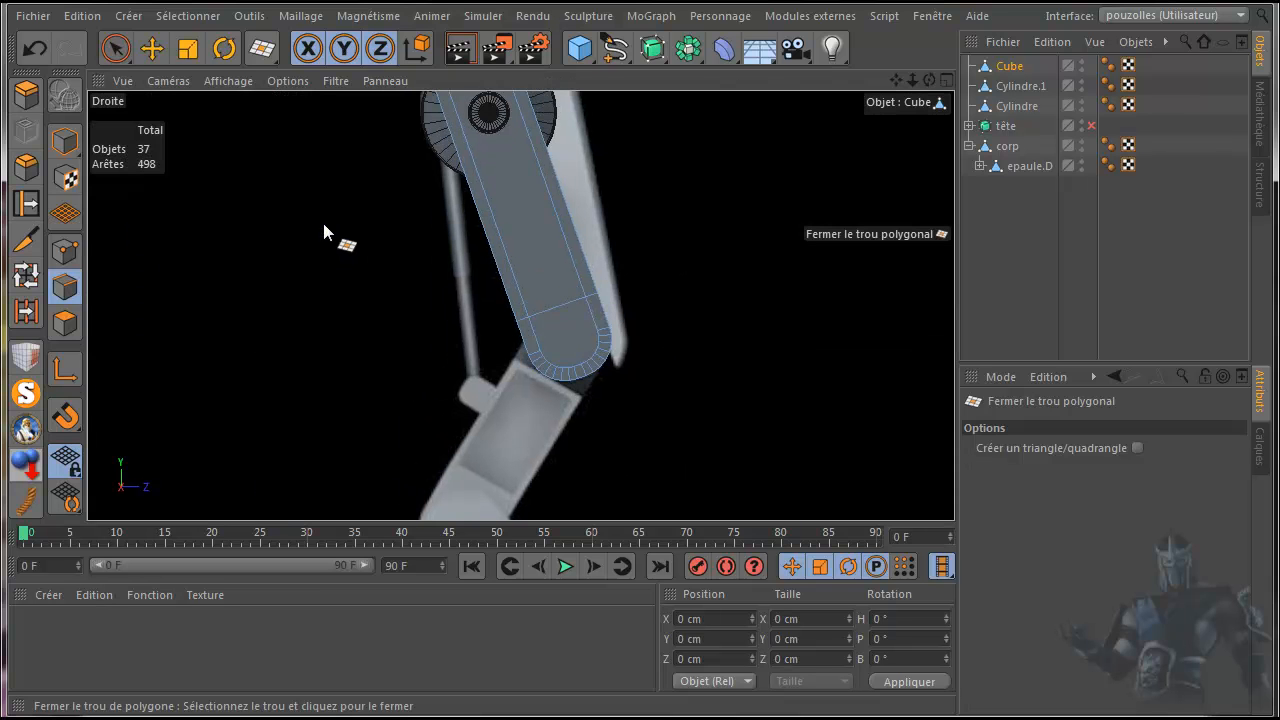
{"action": "left_click", "coordinate": [64, 250]}
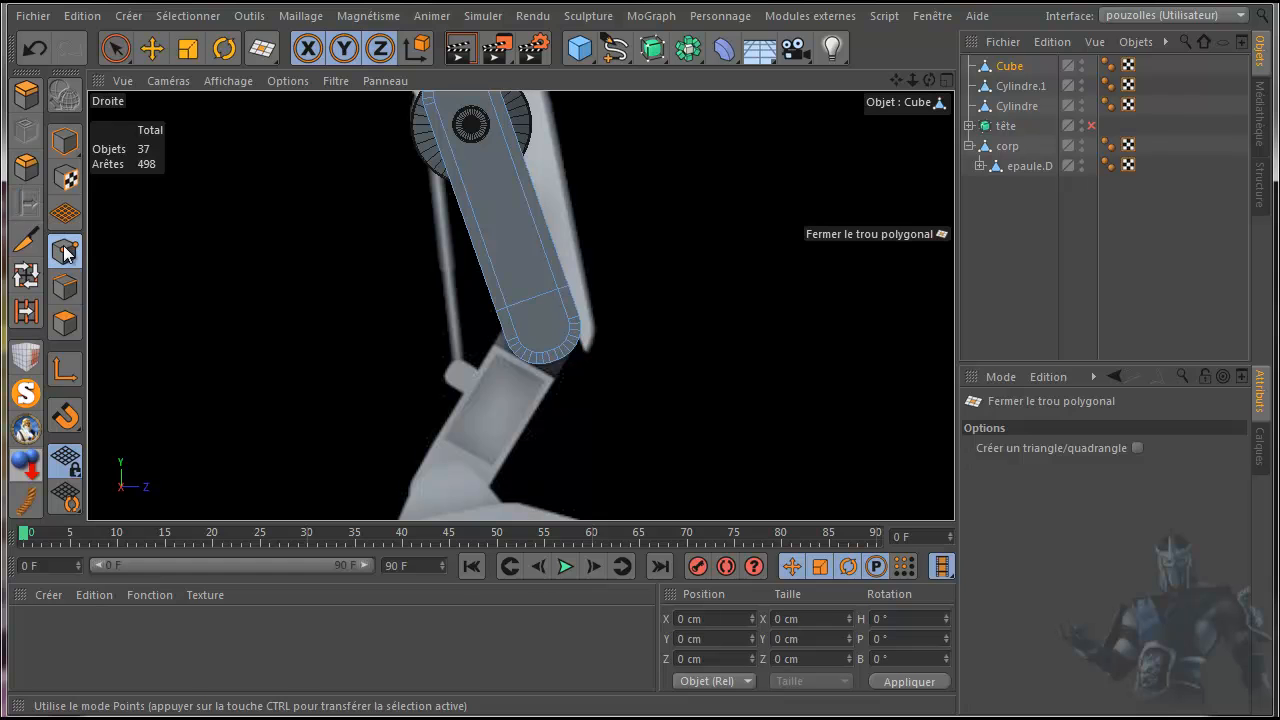
{"action": "left_click", "coordinate": [27, 242]}
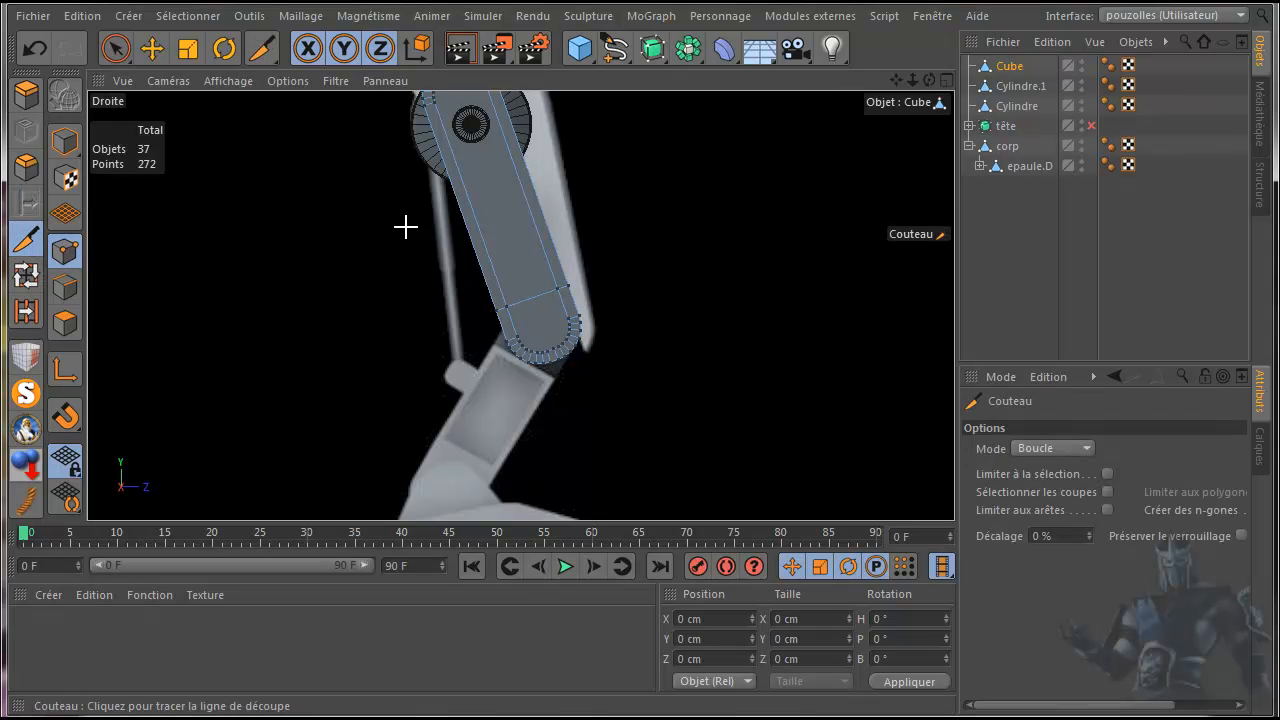
{"action": "left_click_drag", "start_coordinate": [893, 81], "coordinate": [896, 114]}
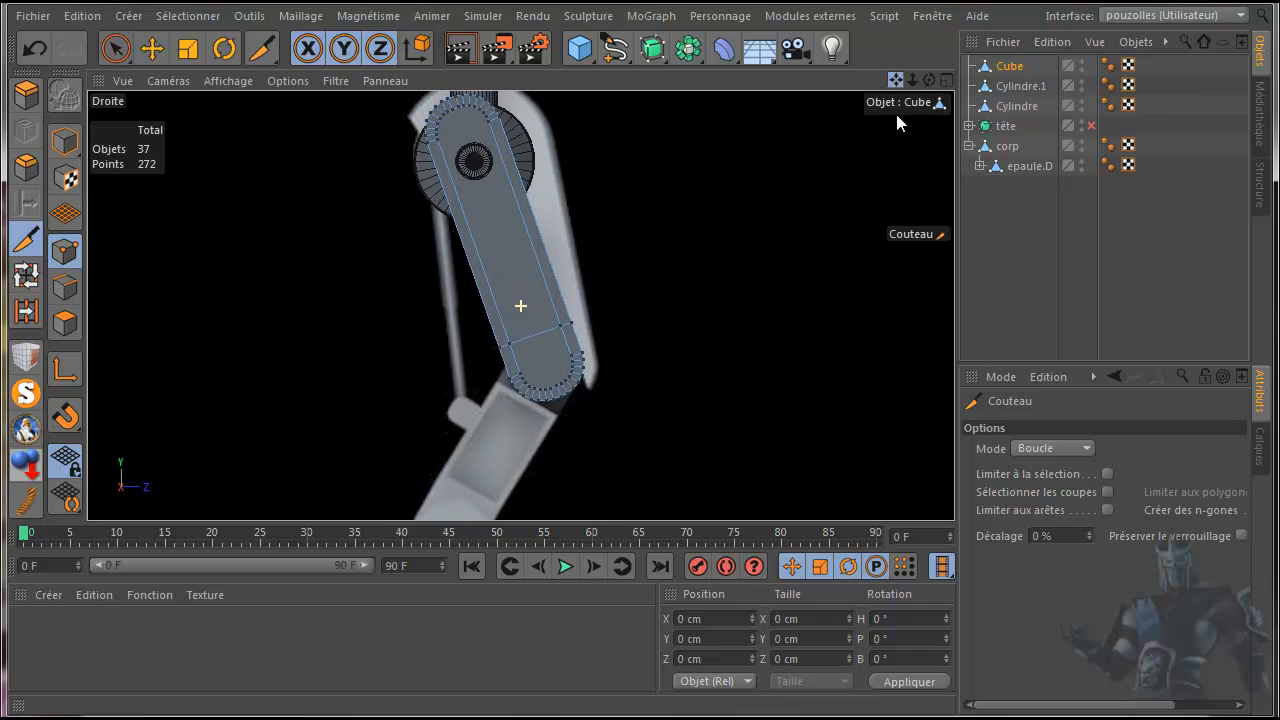
{"action": "left_click", "coordinate": [65, 417]}
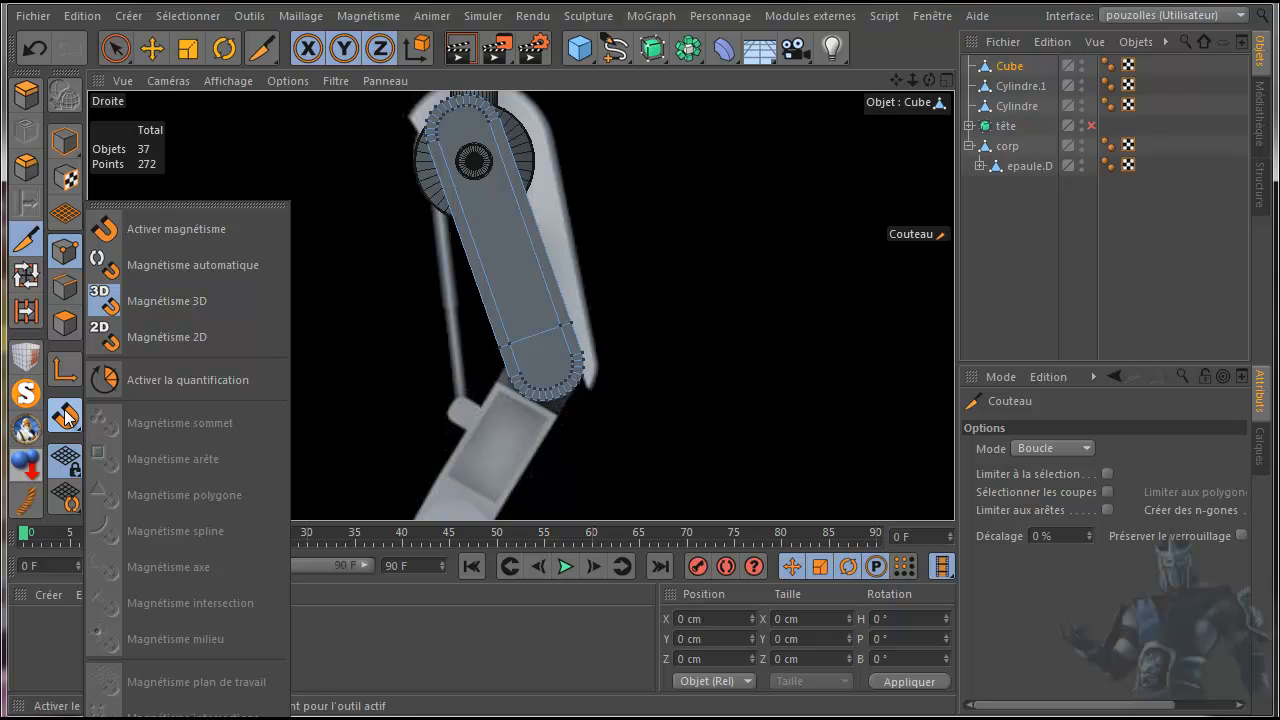
{"action": "left_click", "coordinate": [170, 206]}
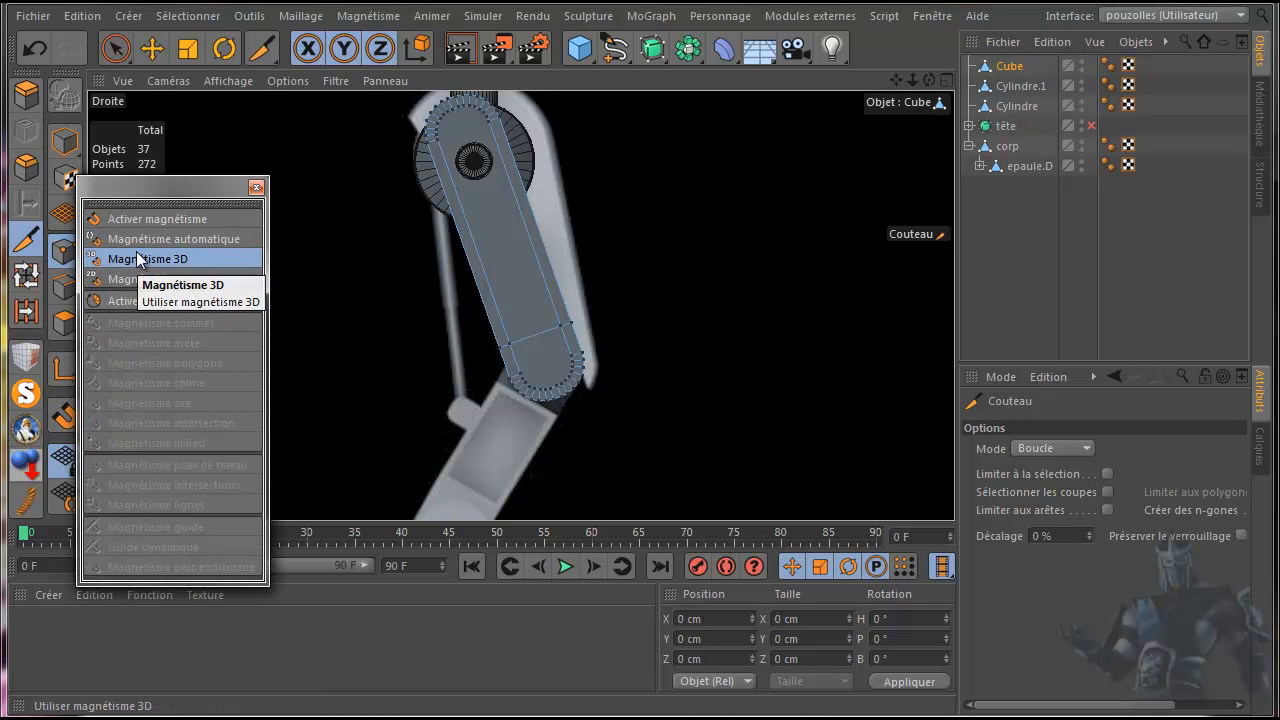
{"action": "left_click", "coordinate": [158, 218]}
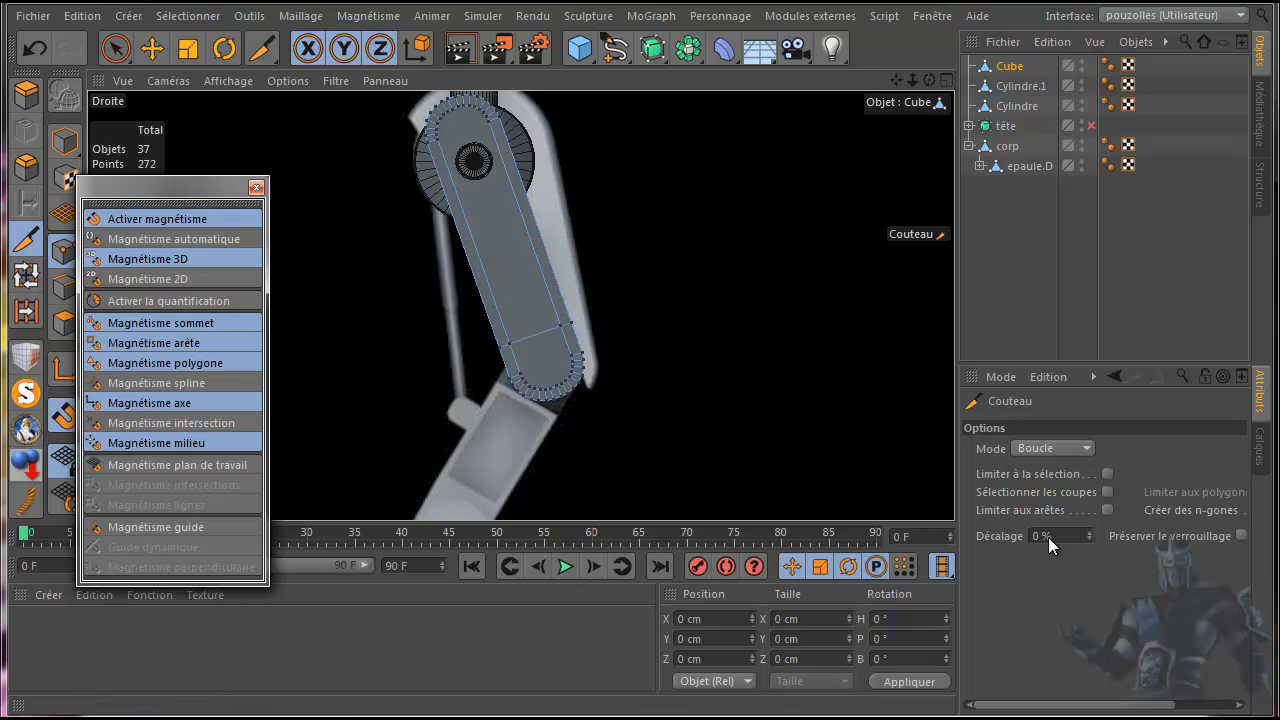
- Cut a loop across the middle of the Cube leg's long section and turn snapping off again
{"action": "left_click", "coordinate": [465, 243]}
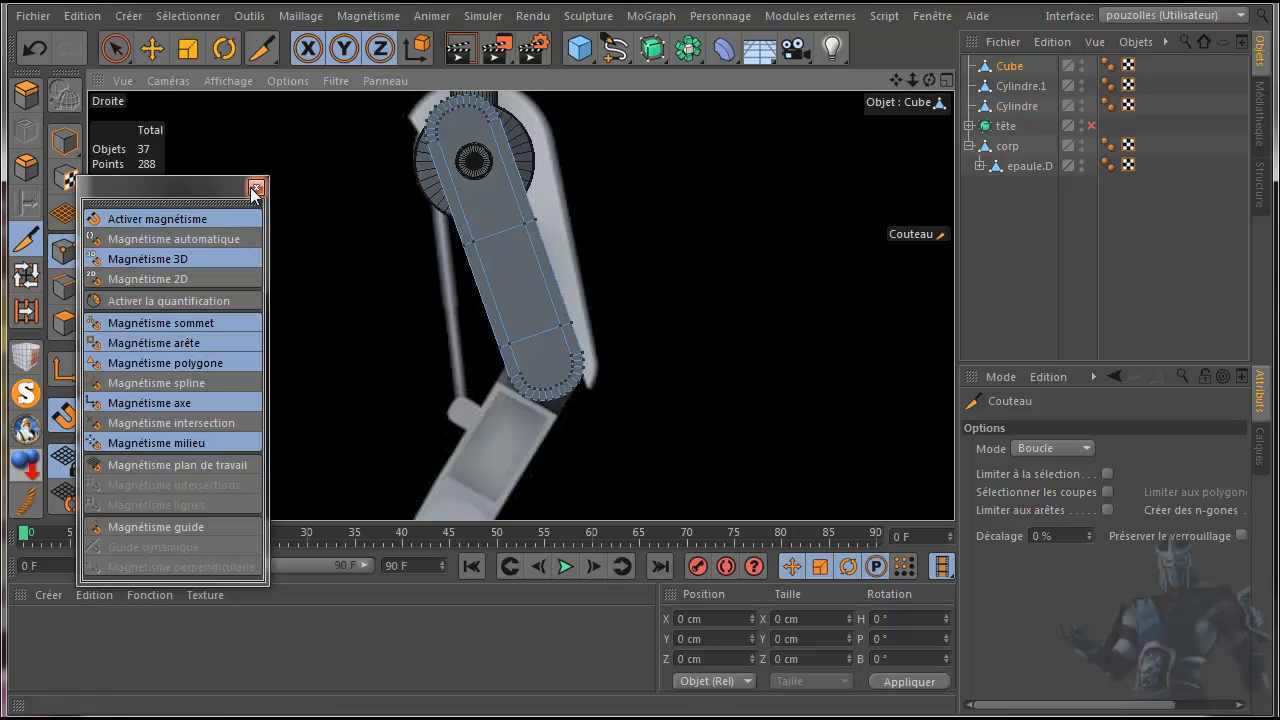
{"action": "left_click", "coordinate": [215, 221]}
{"action": "left_click", "coordinate": [256, 188]}
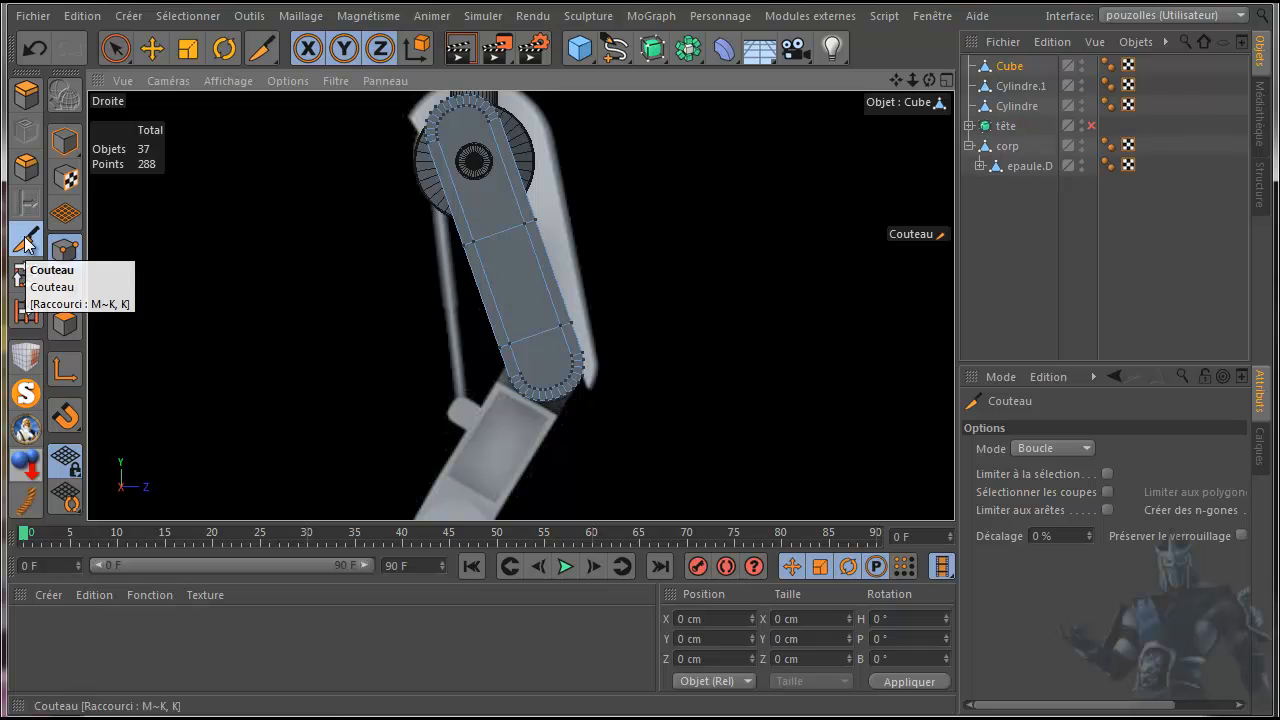
- Try to shift the points on one side of the new middle loop with brush selection limited to visible elements
{"action": "left_click", "coordinate": [31, 274]}
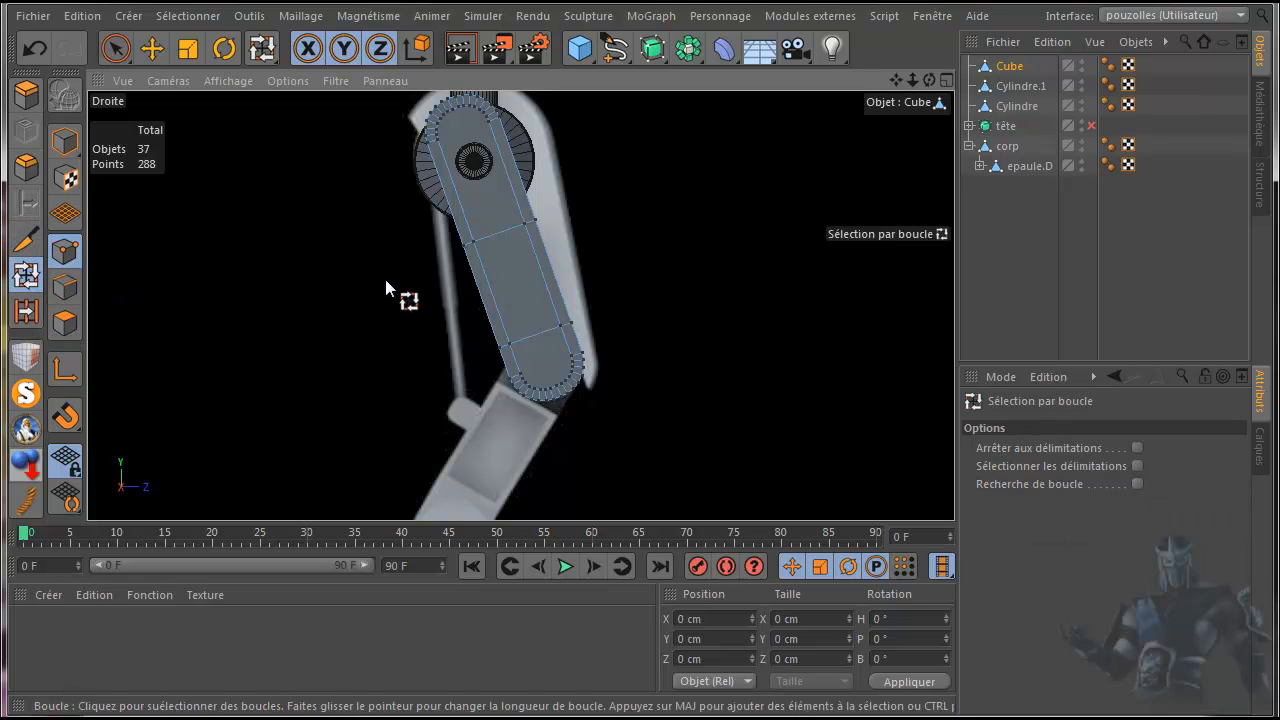
{"action": "left_click_drag", "start_coordinate": [121, 50], "coordinate": [191, 80]}
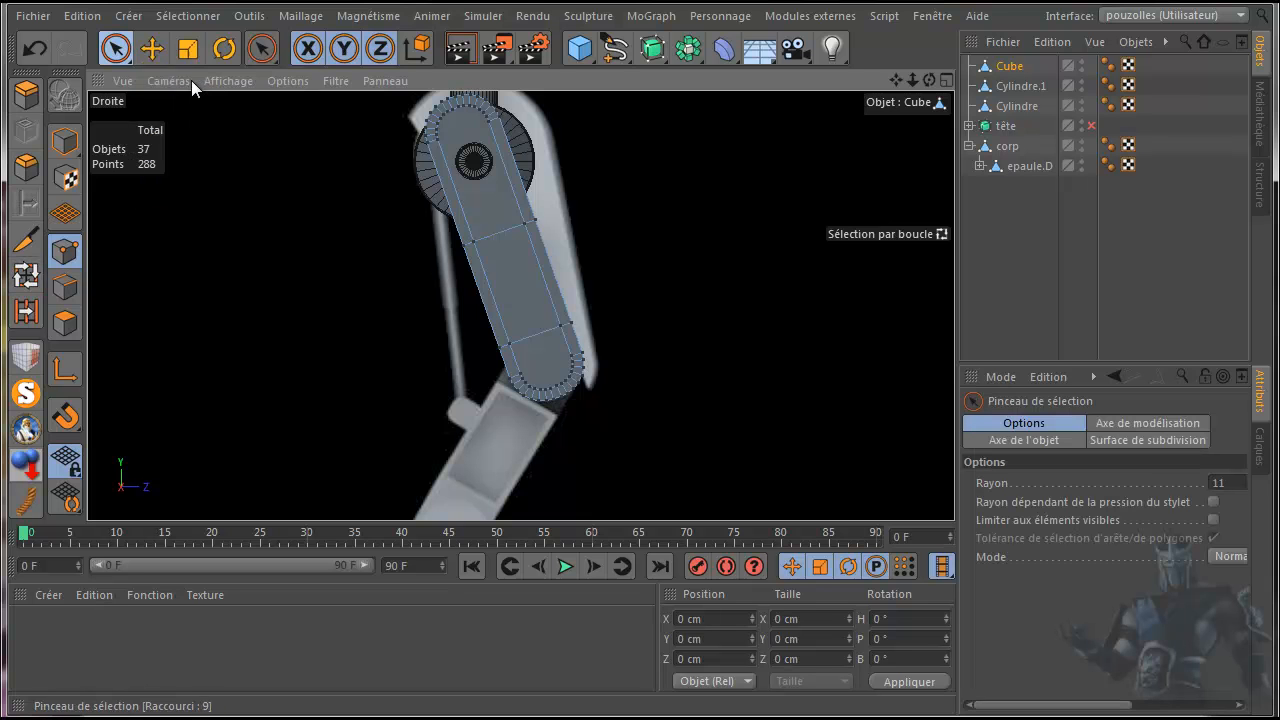
{"action": "left_click", "coordinate": [1214, 521]}
{"action": "mouse_move", "coordinate": [458, 258]}
{"action": "left_mouse_down"}
{"action": "mouse_move", "coordinate": [446, 254]}
{"action": "mouse_move", "coordinate": [563, 218]}
{"action": "left_mouse_up"}
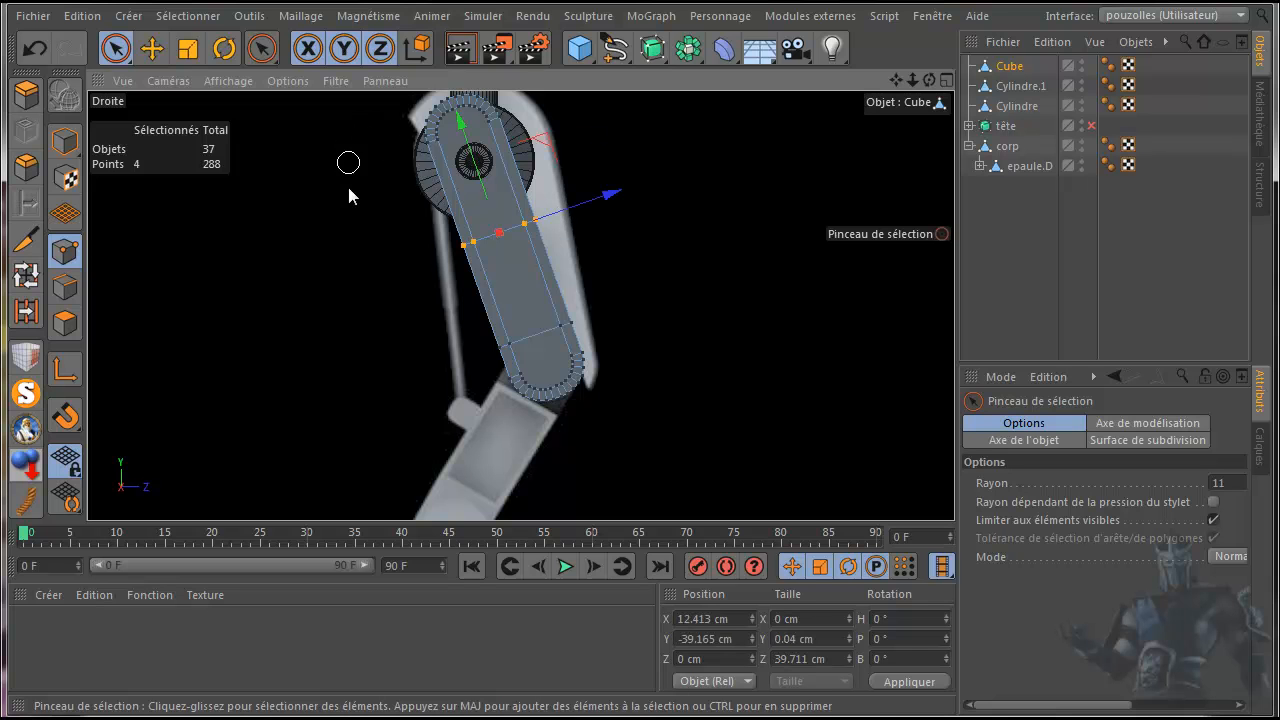
{"action": "left_click_drag", "start_coordinate": [432, 268], "coordinate": [491, 244]}
{"action": "left_click_drag", "start_coordinate": [583, 206], "coordinate": [589, 204]}
{"action": "left_click", "coordinate": [35, 47]}
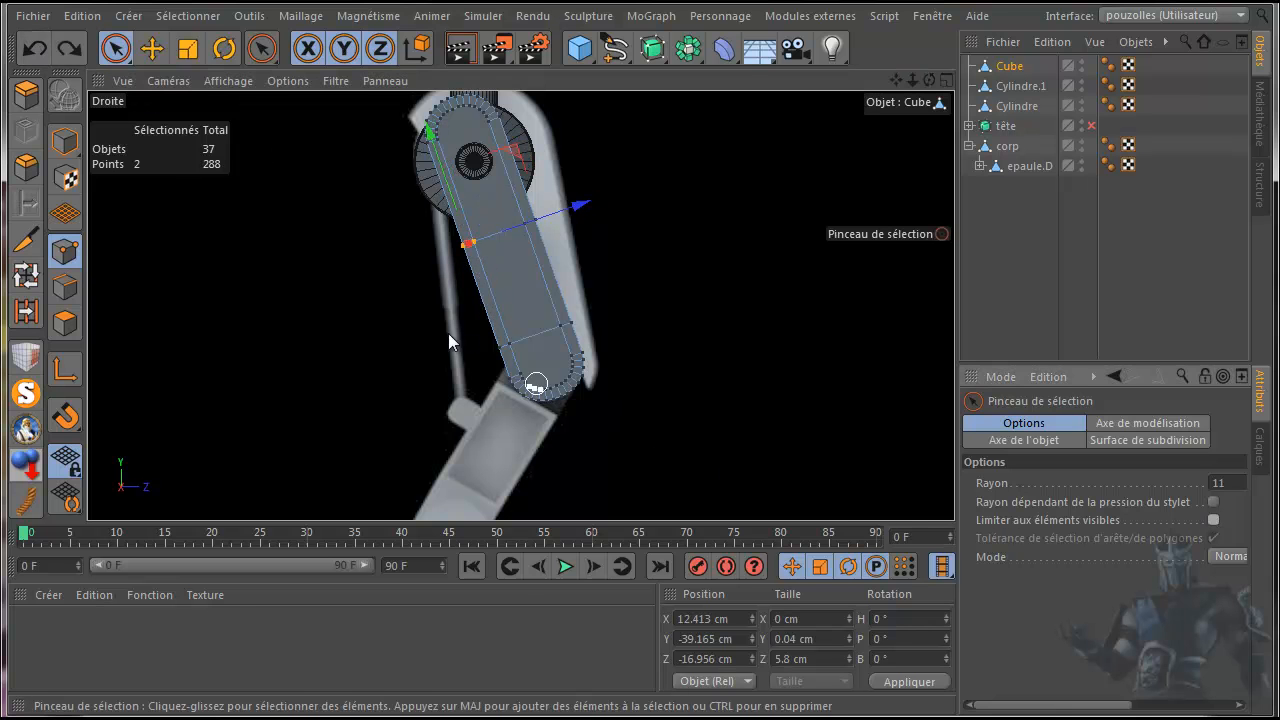
- Narrow the Cube leg at the middle loop by moving its opposite side points inward to about -11.4 cm and 12.7 cm on Z
{"action": "left_click", "coordinate": [440, 256]}
{"action": "left_click", "coordinate": [469, 246]}
{"action": "left_click_drag", "start_coordinate": [508, 246], "coordinate": [593, 201]}
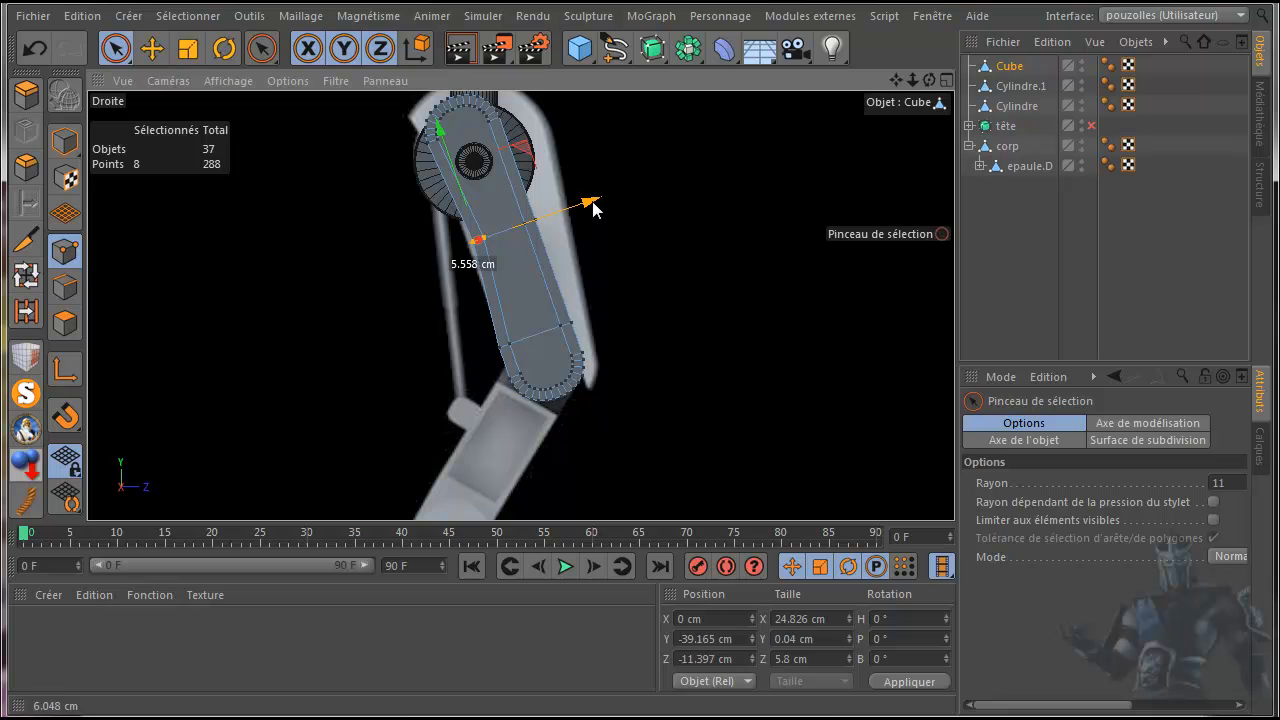
{"action": "left_click_drag", "start_coordinate": [527, 228], "coordinate": [635, 190]}
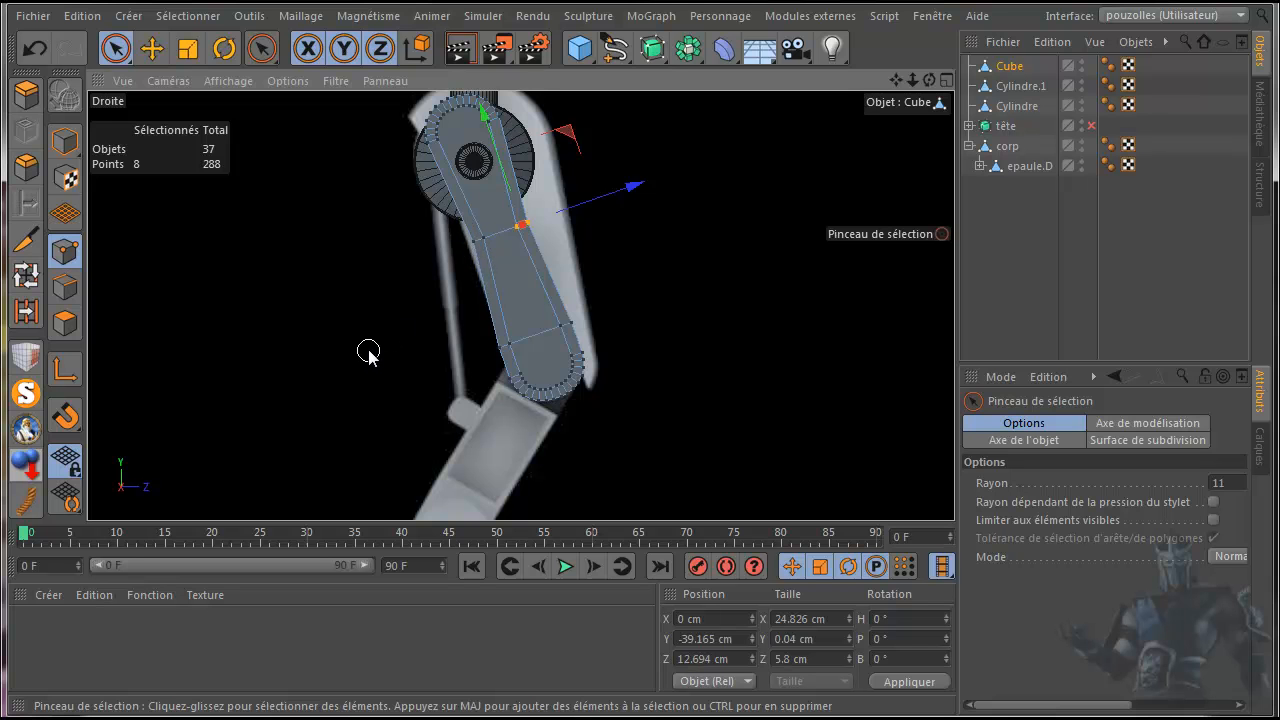
- Add a new Cube primitive and move it down over the lower leg reference, to about -260.5 cm on Y
{"action": "scroll", "coordinate": [368, 350], "scroll_direction": "down", "scroll_amount": 2}
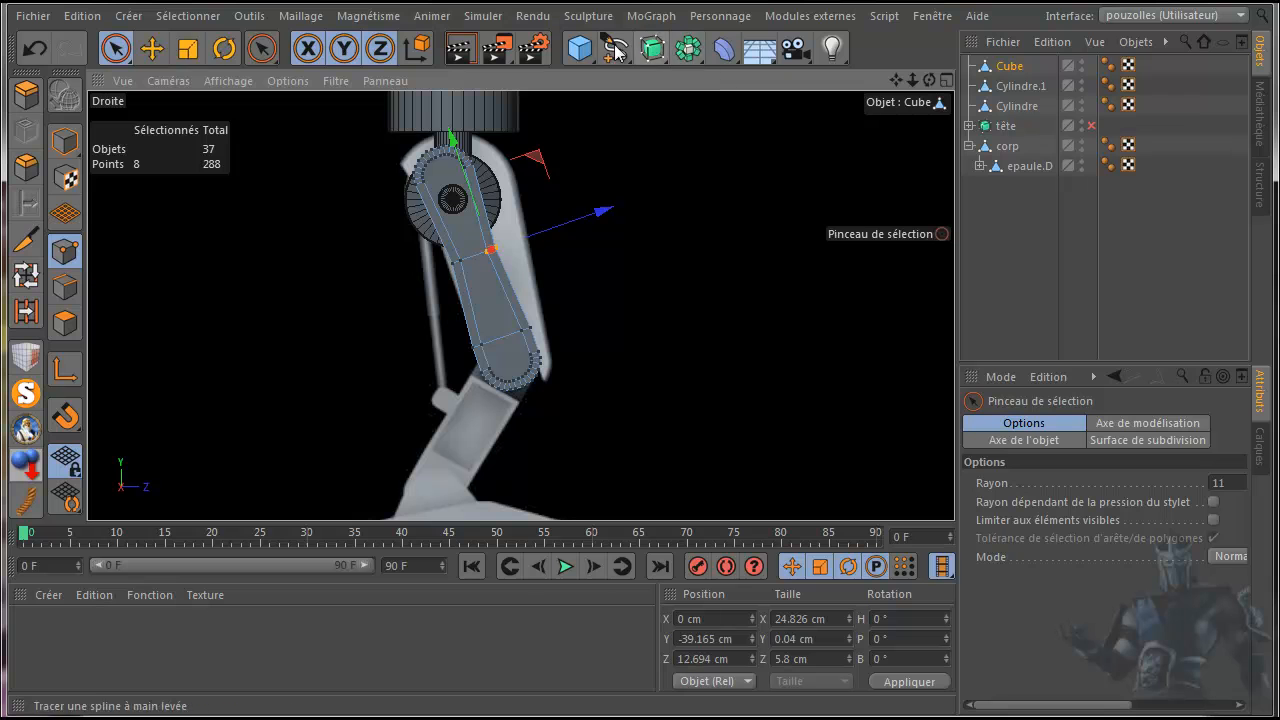
{"action": "left_click", "coordinate": [580, 48]}
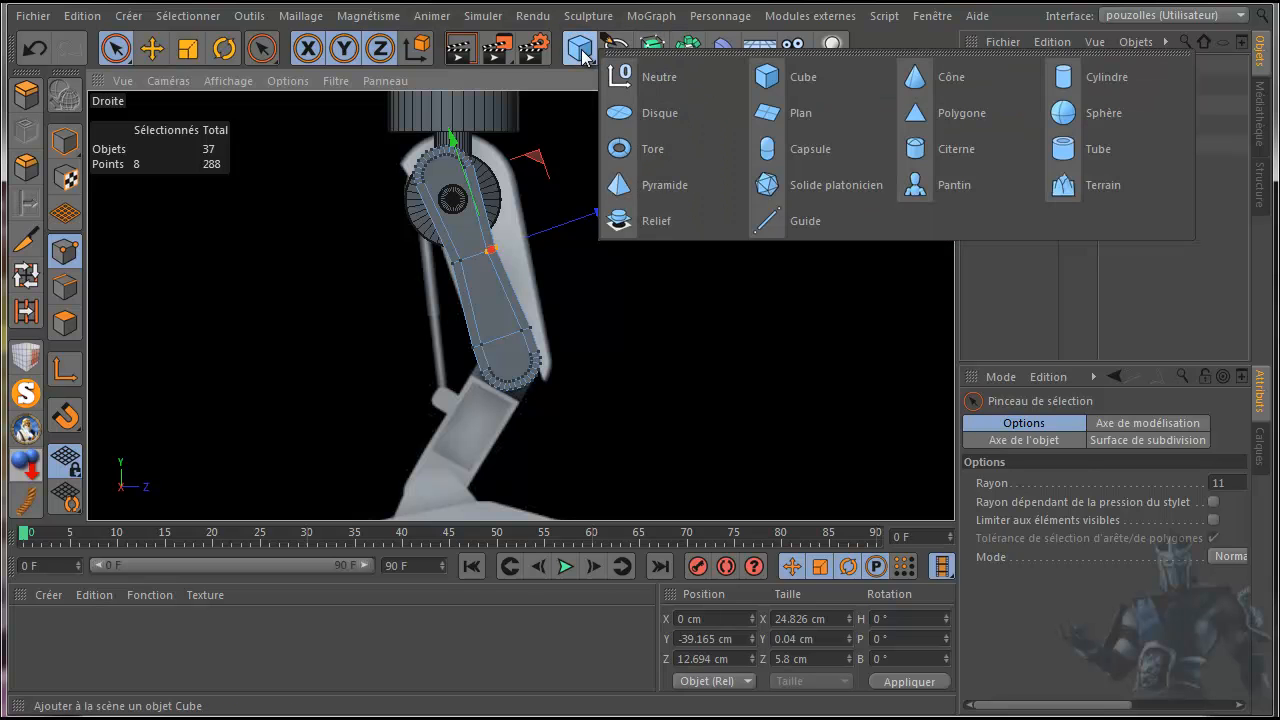
{"action": "left_click", "coordinate": [776, 78]}
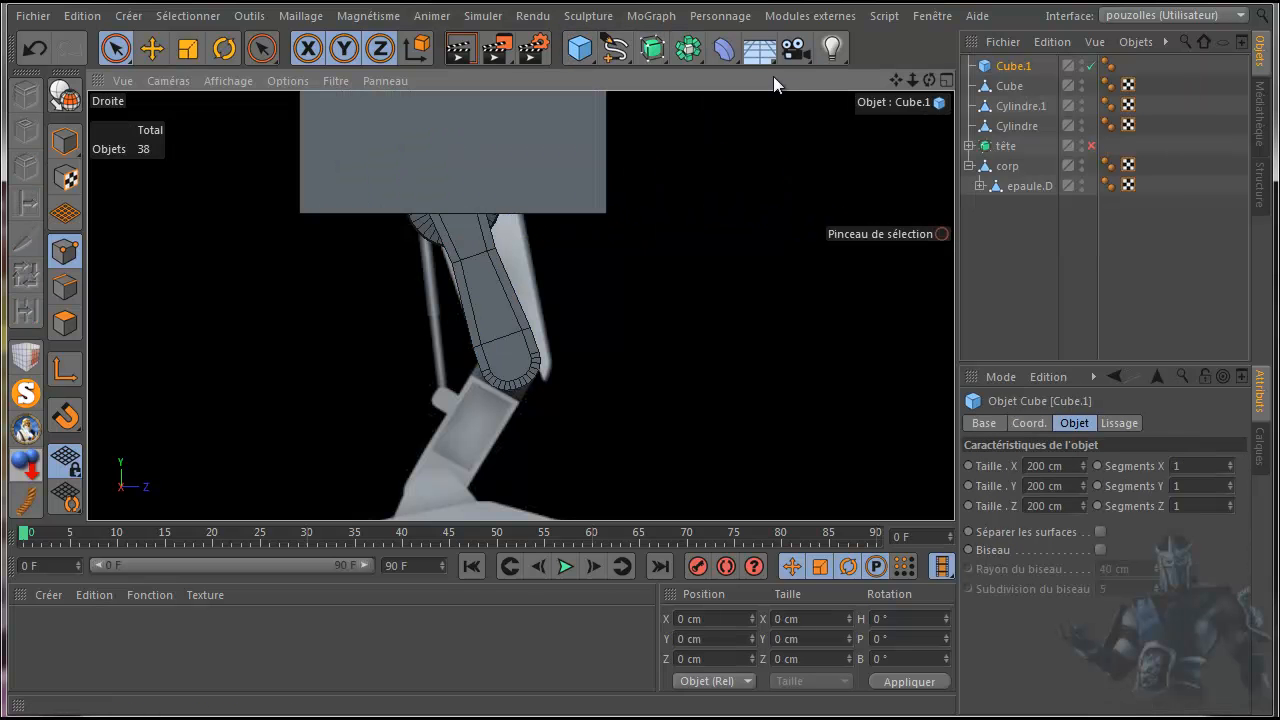
{"action": "left_click", "coordinate": [65, 140]}
{"action": "left_click", "coordinate": [152, 48]}
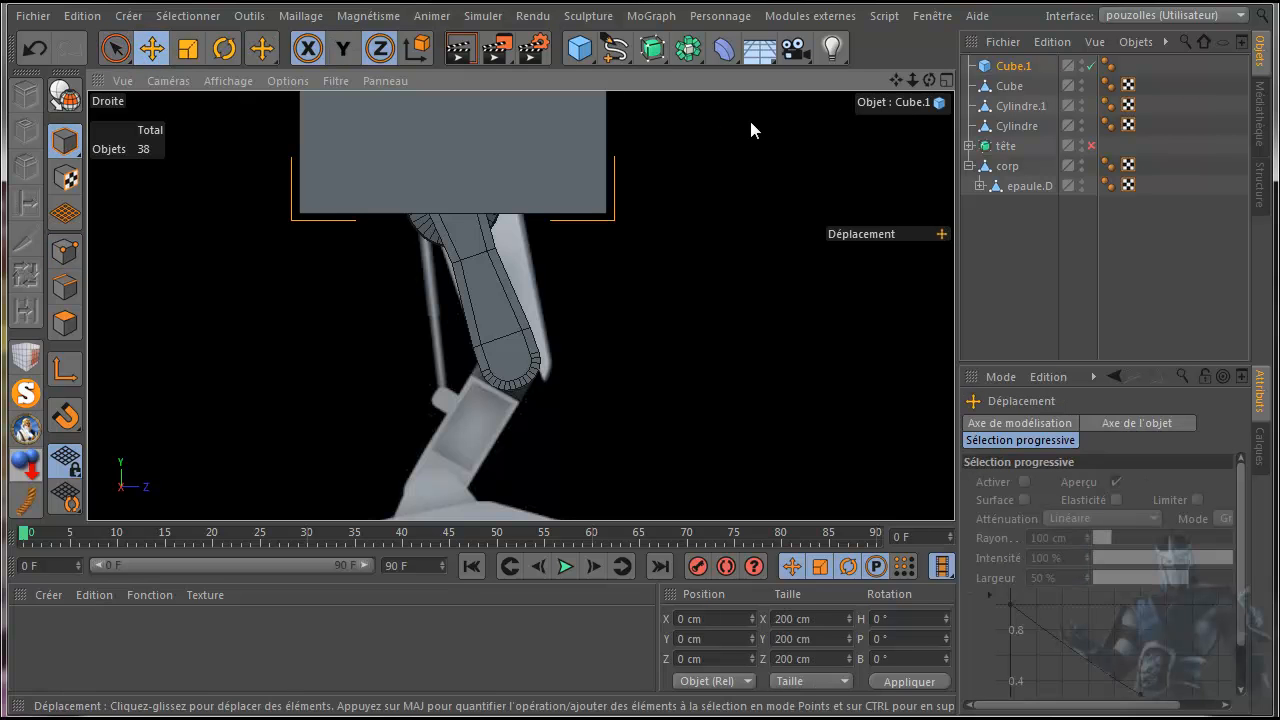
{"action": "left_click_drag", "start_coordinate": [896, 84], "coordinate": [876, 191]}
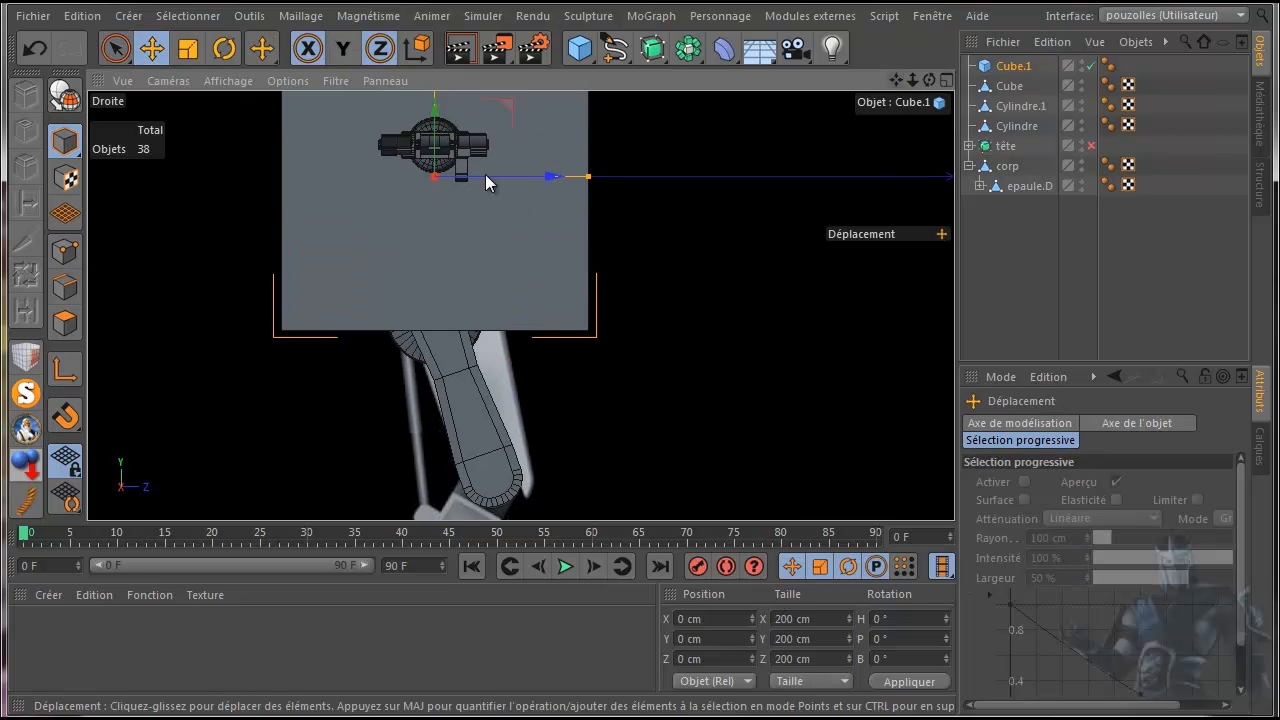
{"action": "left_click_drag", "start_coordinate": [438, 130], "coordinate": [455, 508]}
- Resize the new cube in the right view to about 137.3 cm on Y and 36.6 cm on Z
{"action": "left_click_drag", "start_coordinate": [896, 82], "coordinate": [886, 0]}
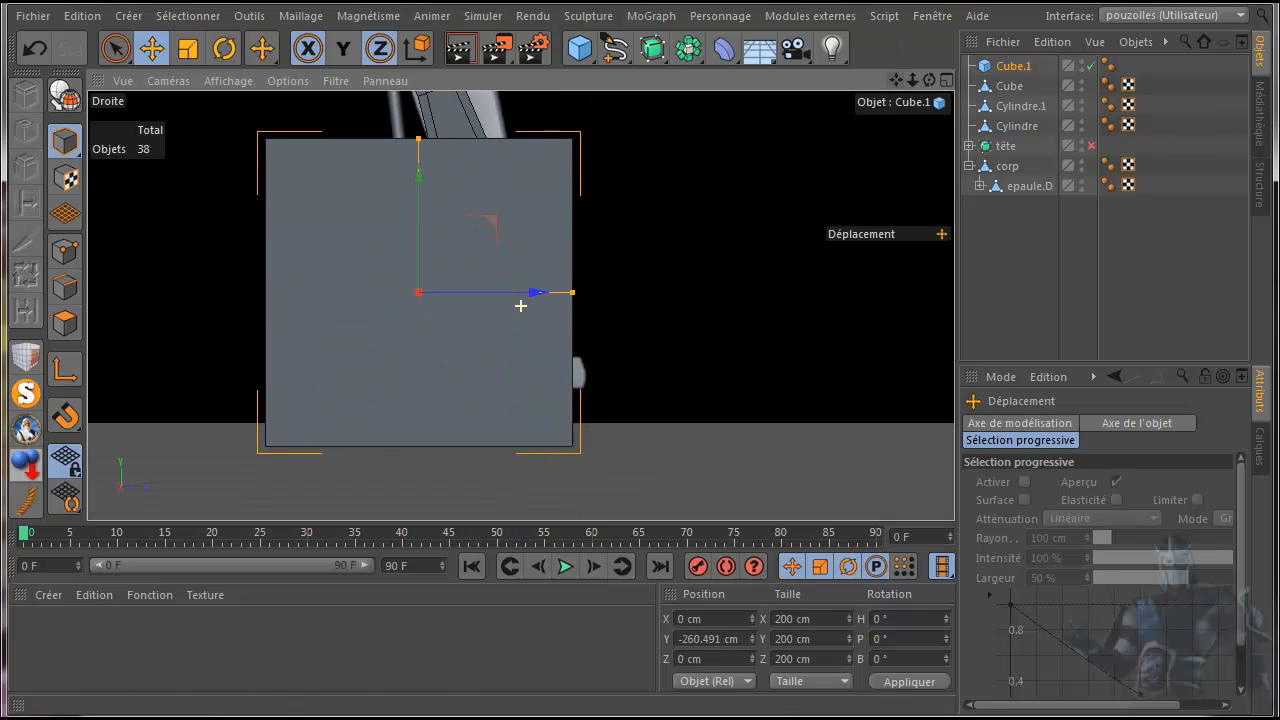
{"action": "left_click_drag", "start_coordinate": [572, 292], "coordinate": [455, 298]}
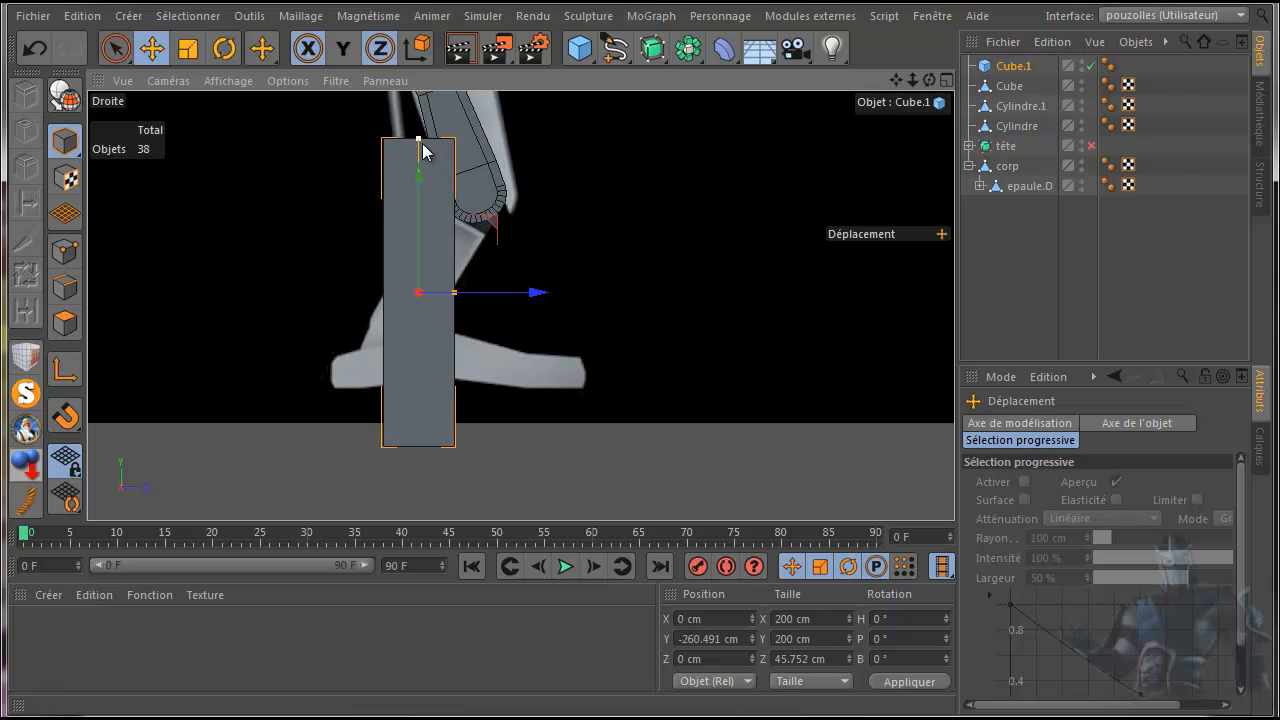
{"action": "left_click_drag", "start_coordinate": [421, 149], "coordinate": [420, 191]}
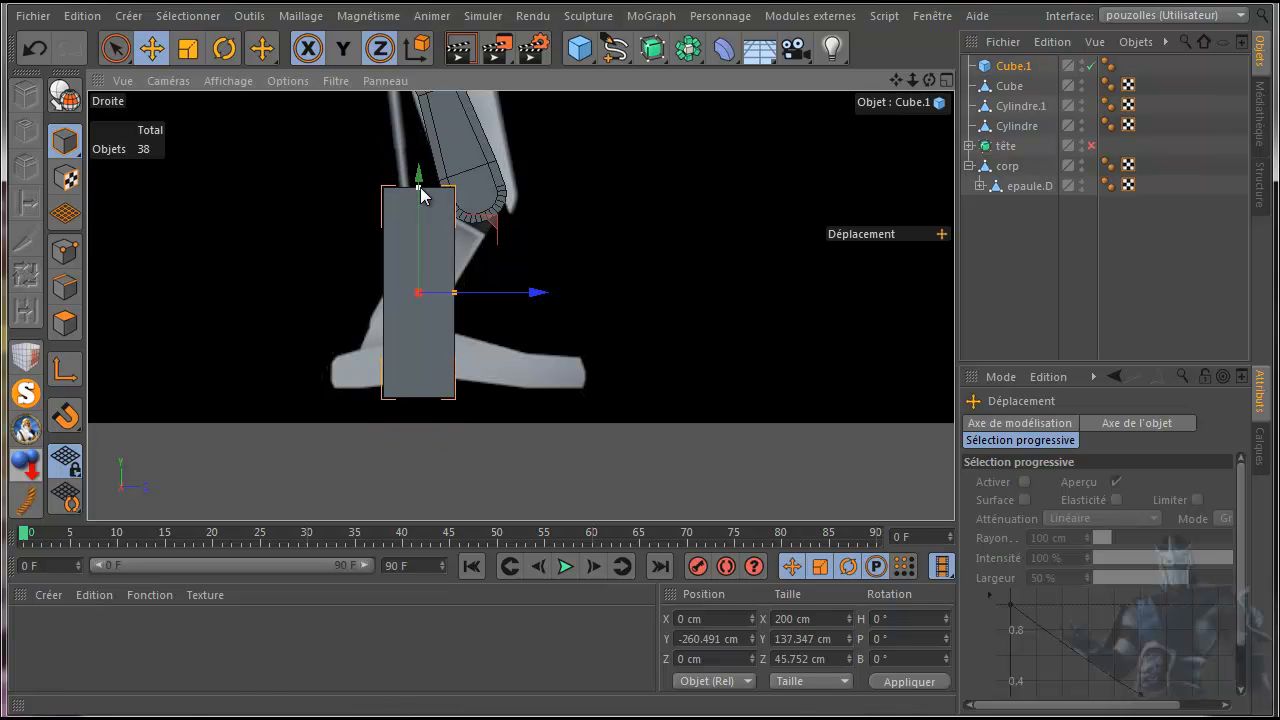
{"action": "left_click_drag", "start_coordinate": [458, 298], "coordinate": [447, 292]}
- Narrow the new cube to about 30.1 cm on X in the front view and move it below the upper leg, to about X 61.5 cm
{"action": "middle_click", "coordinate": [337, 280]}
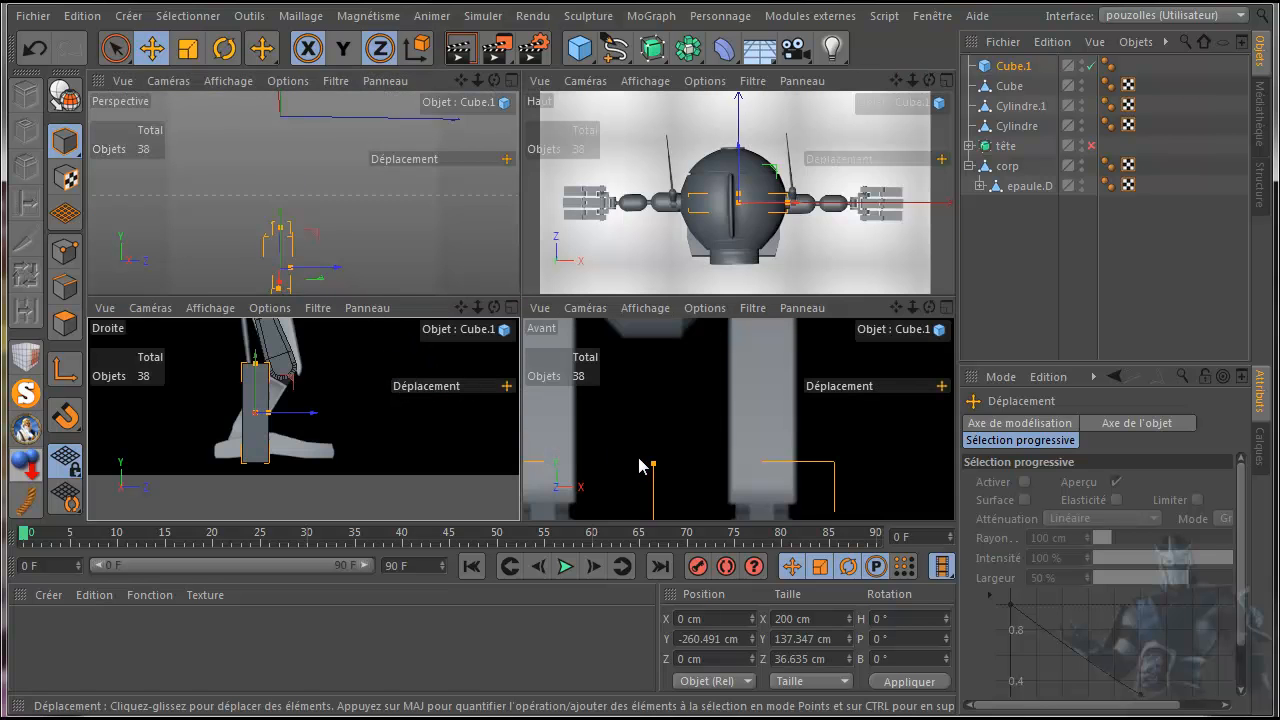
{"action": "middle_click", "coordinate": [650, 455]}
{"action": "scroll", "coordinate": [651, 455], "scroll_direction": "down", "scroll_amount": 3}
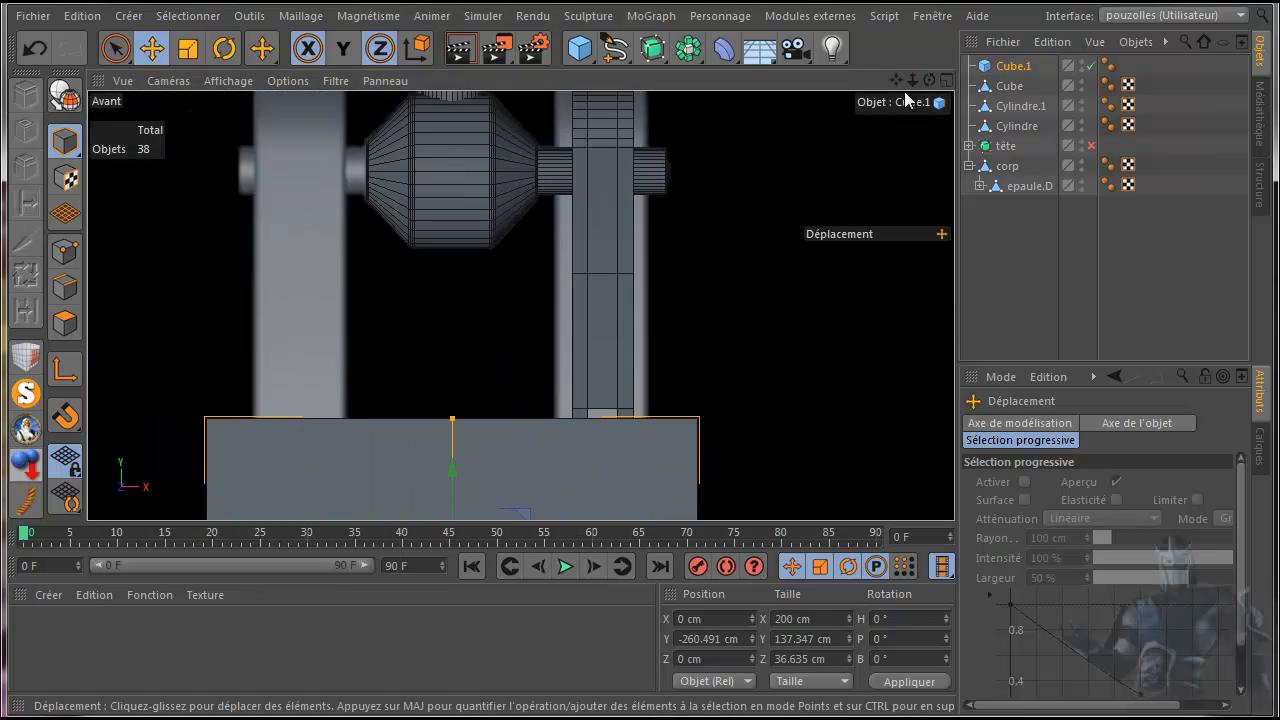
{"action": "left_click_drag", "start_coordinate": [893, 82], "coordinate": [874, 0]}
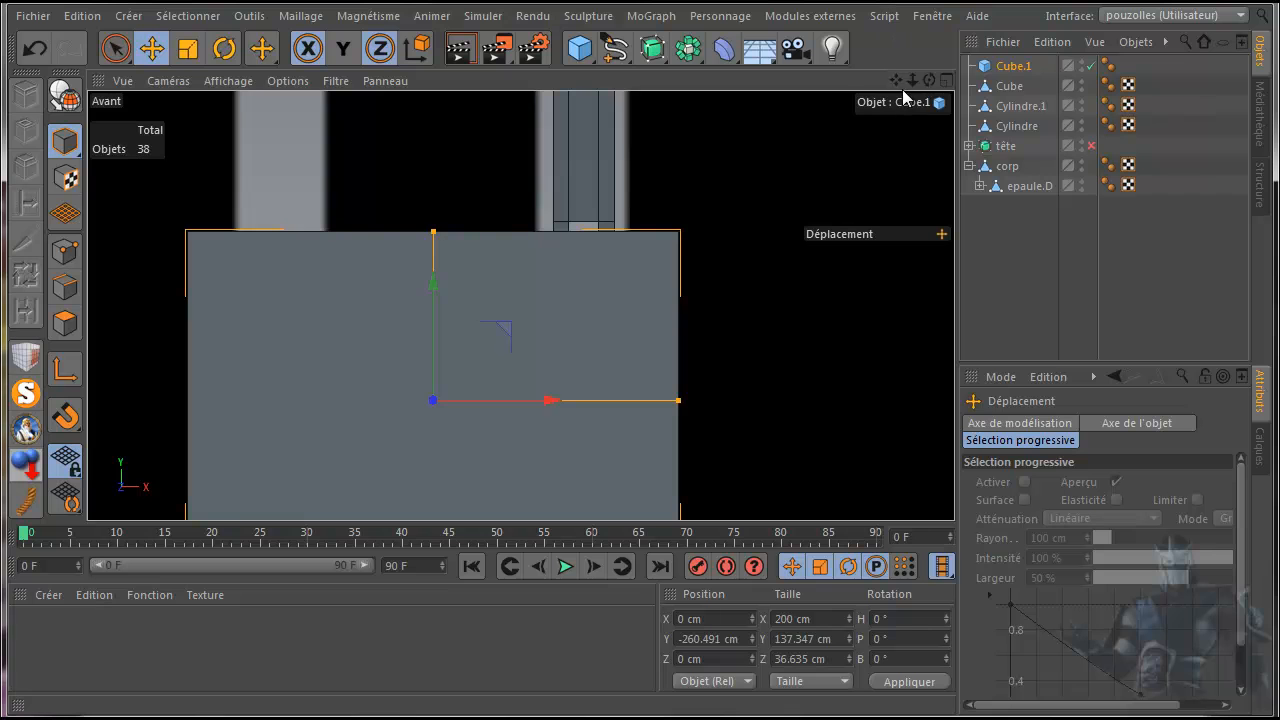
{"action": "left_click_drag", "start_coordinate": [895, 79], "coordinate": [929, 49]}
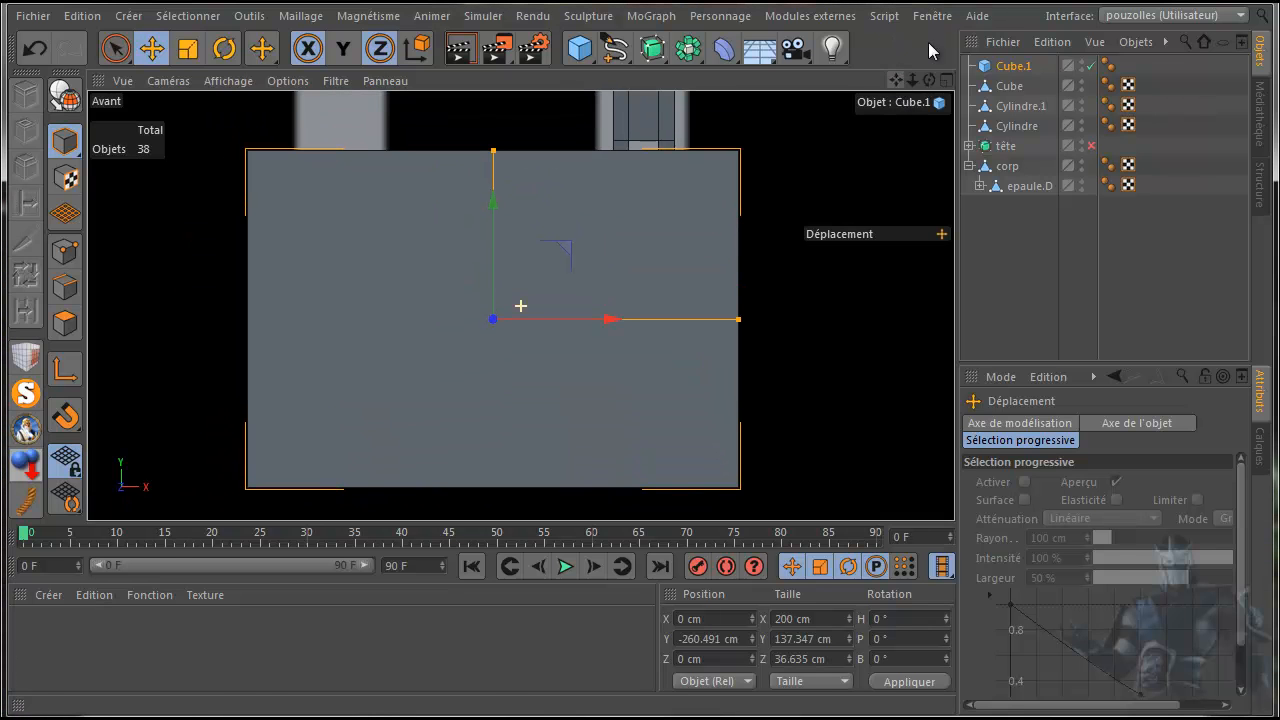
{"action": "left_click_drag", "start_coordinate": [740, 322], "coordinate": [536, 340]}
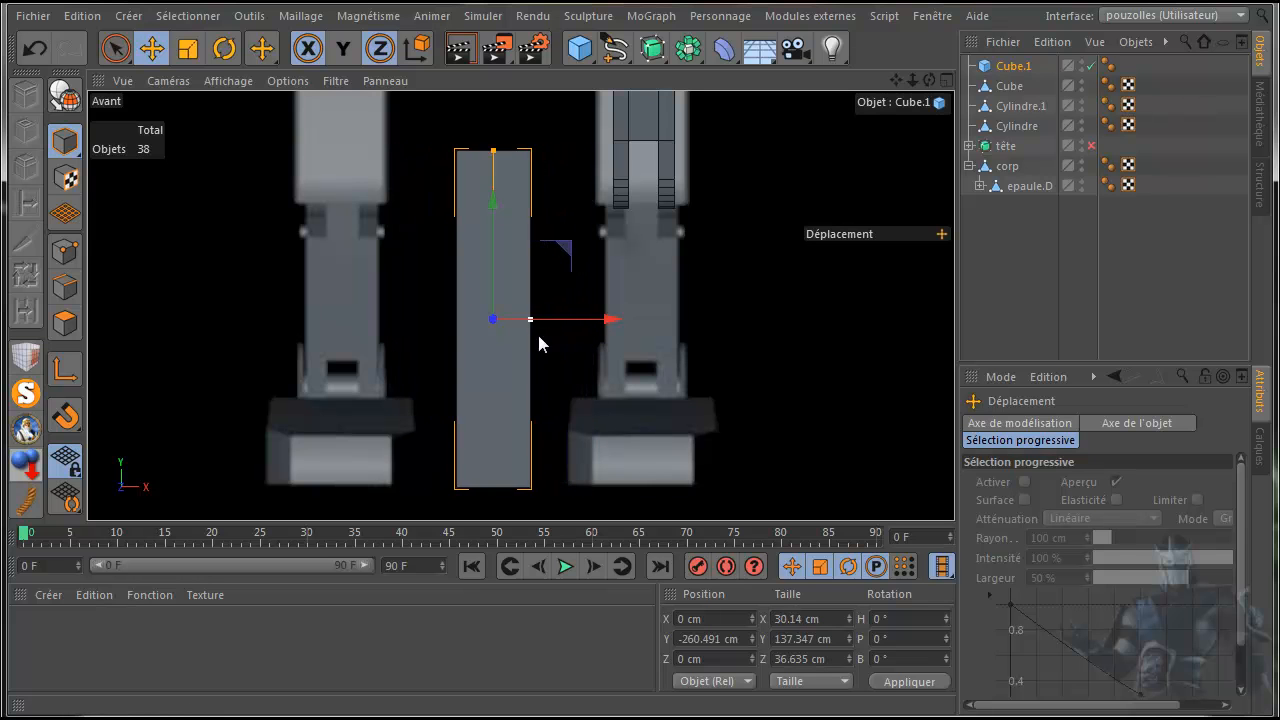
{"action": "left_click_drag", "start_coordinate": [612, 322], "coordinate": [761, 325]}
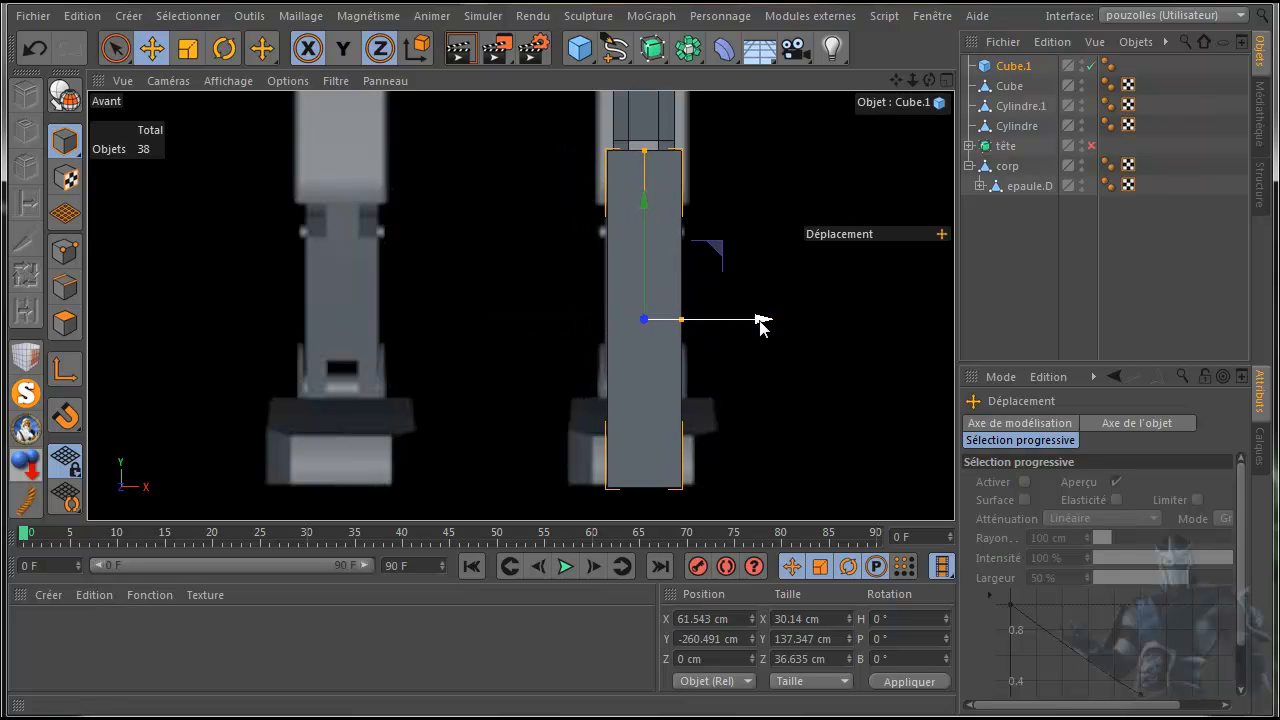
- Narrow Cube.1 to about 23.6 cm on X, make it editable and raise its axis to about -212.3 cm on Y
{"action": "left_click_drag", "start_coordinate": [682, 325], "coordinate": [675, 325]}
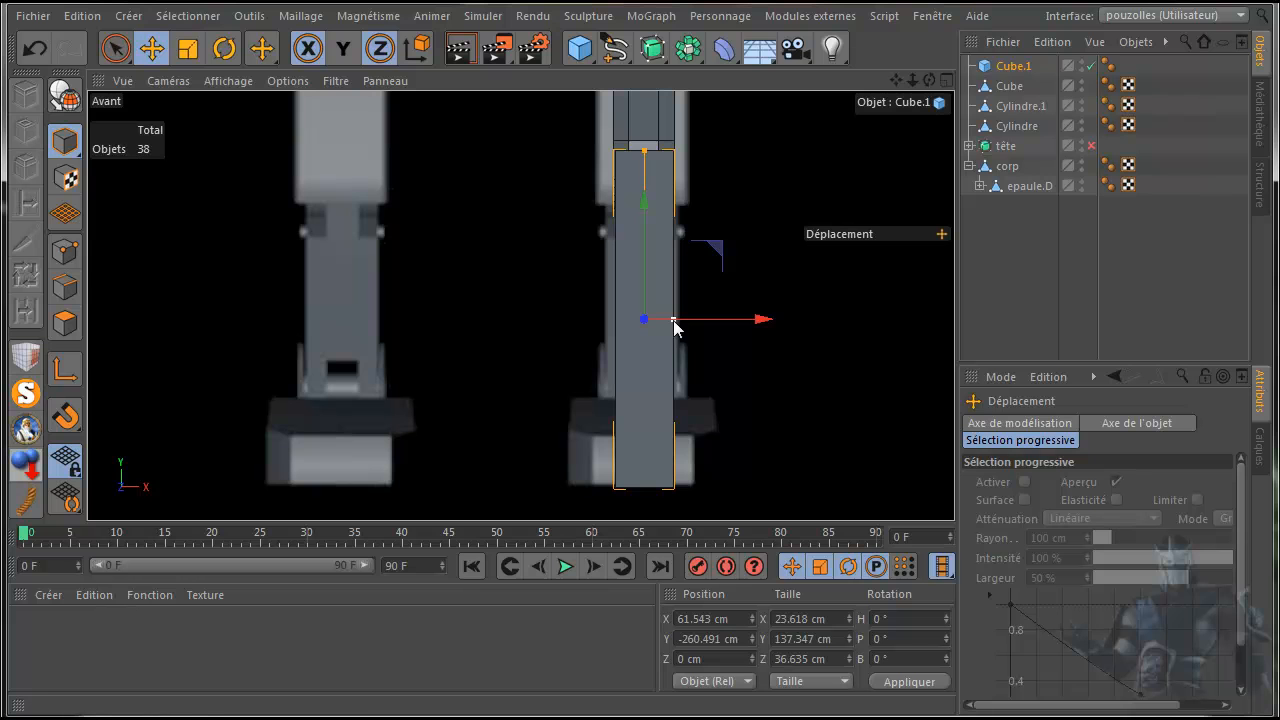
{"action": "middle_click", "coordinate": [508, 250]}
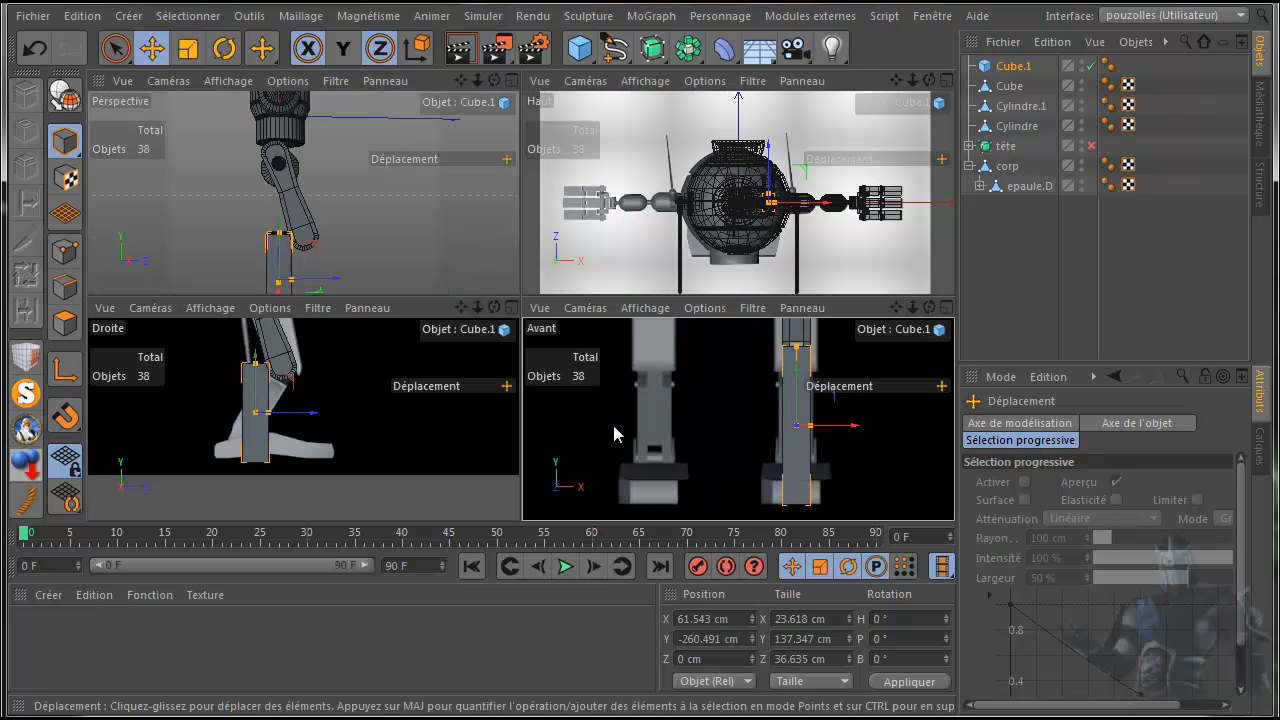
{"action": "middle_click", "coordinate": [441, 430]}
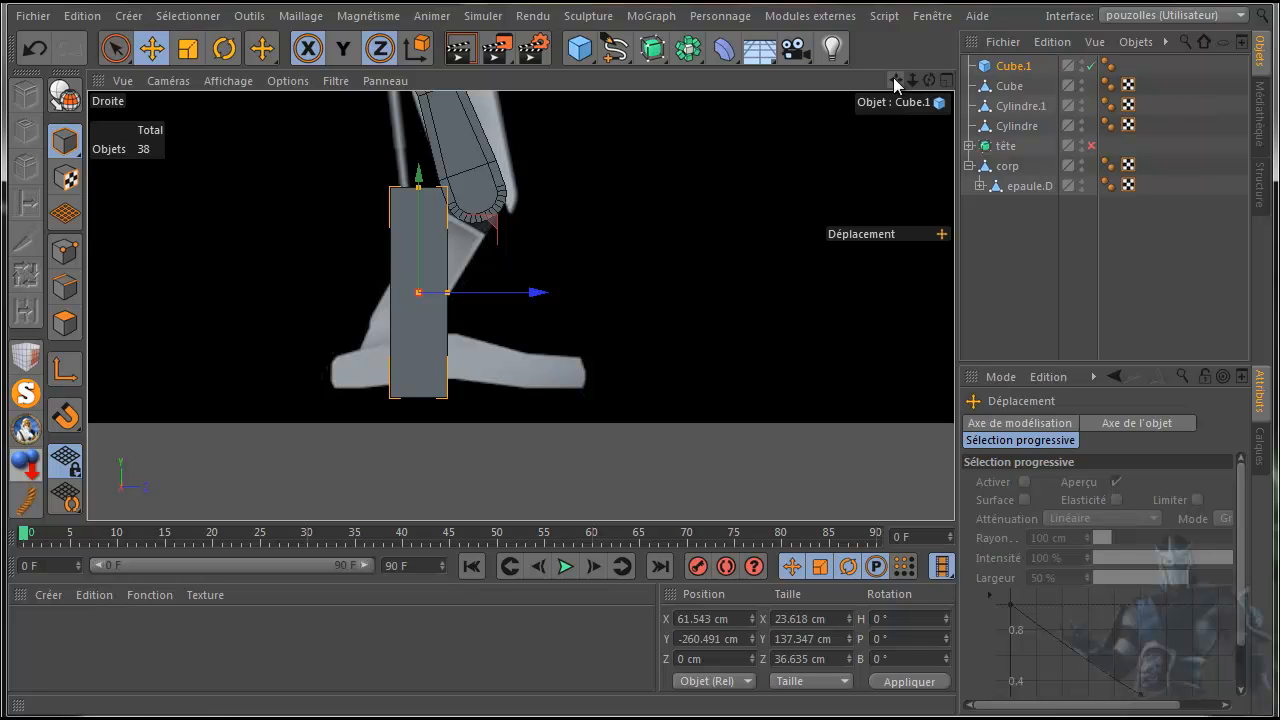
{"action": "mouse_move", "coordinate": [895, 80]}
{"action": "left_mouse_down"}
{"action": "mouse_move", "coordinate": [115, 200]}
{"action": "mouse_move", "coordinate": [1, 249]}
{"action": "mouse_move", "coordinate": [903, 183]}
{"action": "mouse_move", "coordinate": [932, 200]}
{"action": "left_mouse_up"}
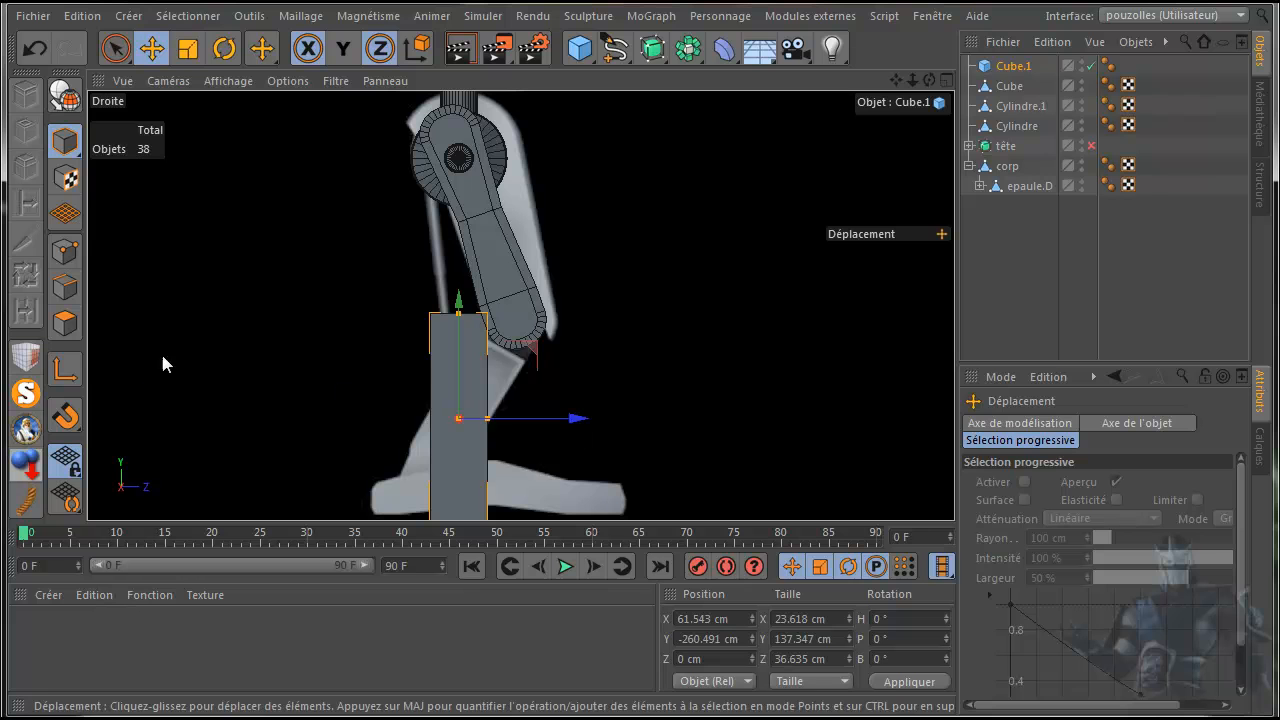
{"action": "left_click", "coordinate": [65, 95]}
{"action": "left_click", "coordinate": [62, 374]}
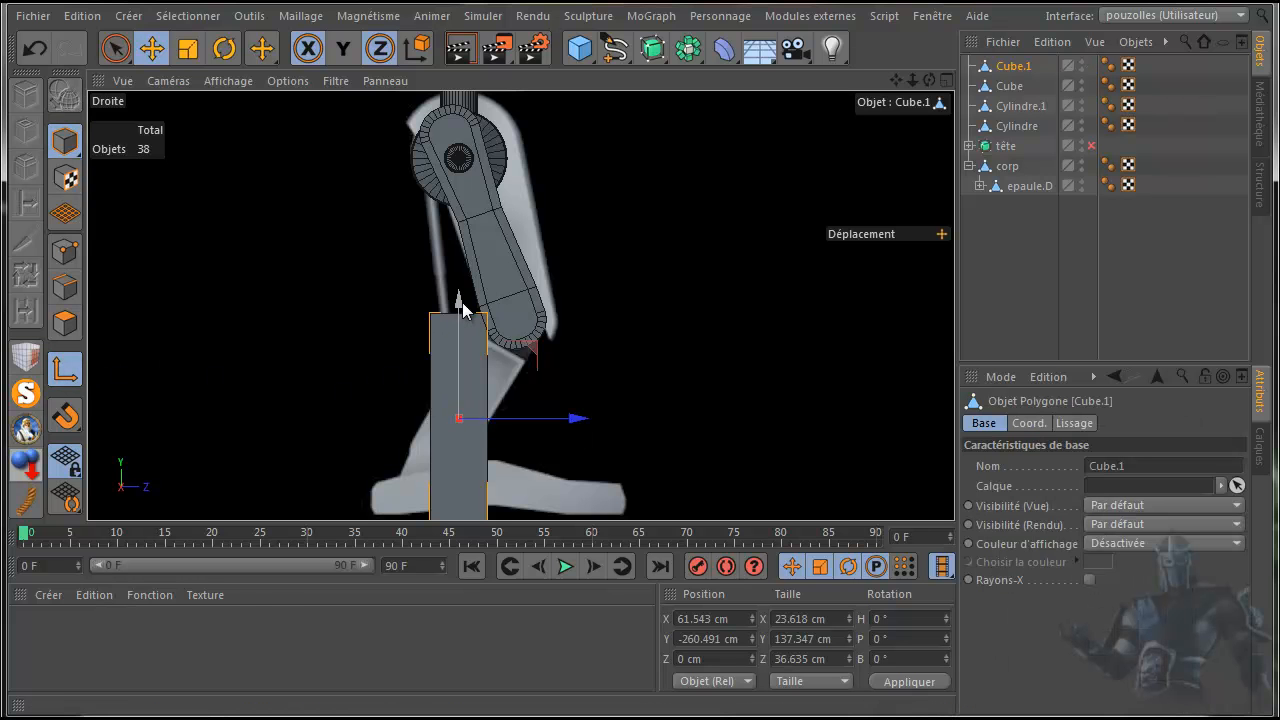
{"action": "left_click_drag", "start_coordinate": [460, 309], "coordinate": [477, 228]}
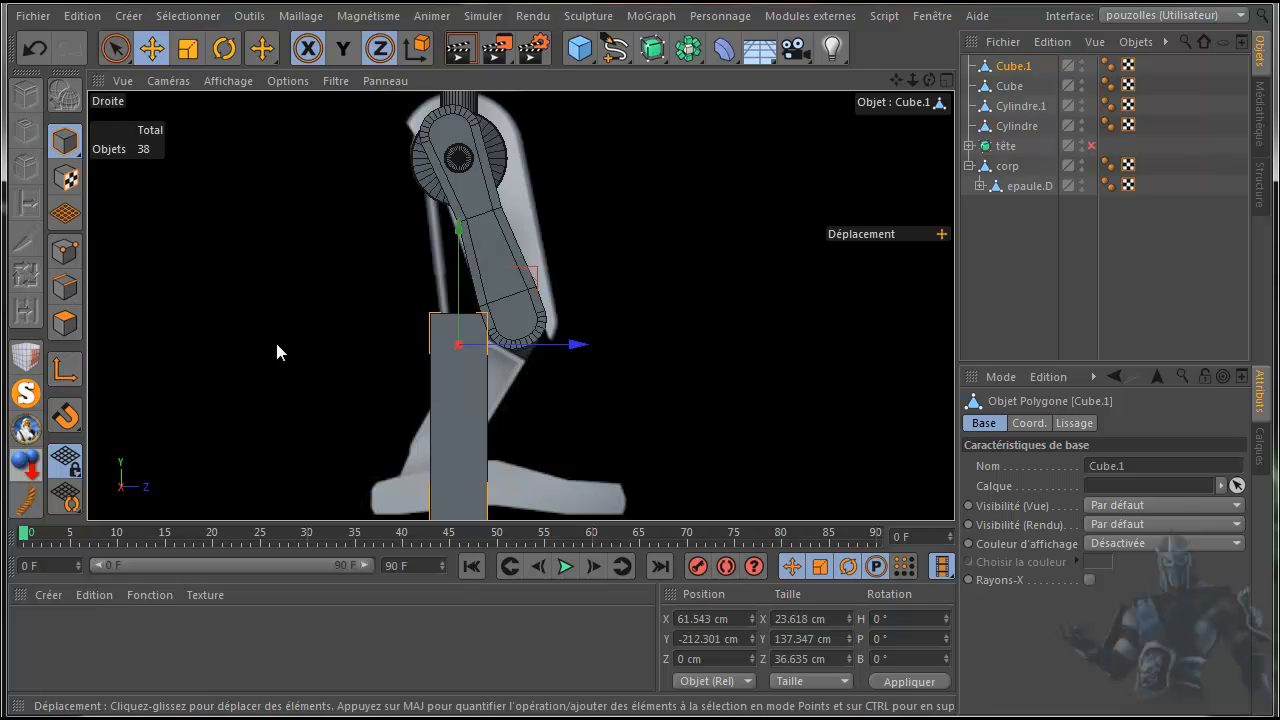
- Position Cube.1 at the knee joint, about Y -195.5 cm and Z 38.2 cm, and pitch it to about -31.1° along the lower leg reference
{"action": "left_click_drag", "start_coordinate": [535, 280], "coordinate": [588, 253]}
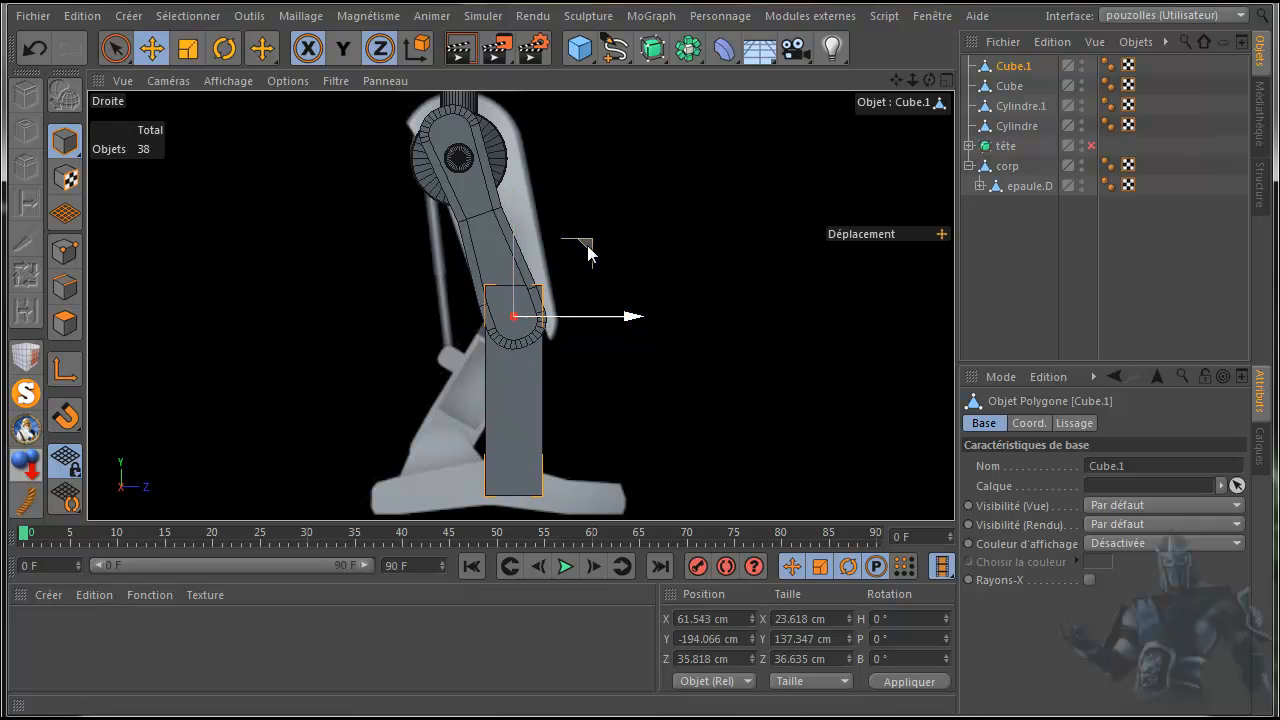
{"action": "left_click", "coordinate": [224, 48]}
{"action": "left_click_drag", "start_coordinate": [567, 365], "coordinate": [532, 377]}
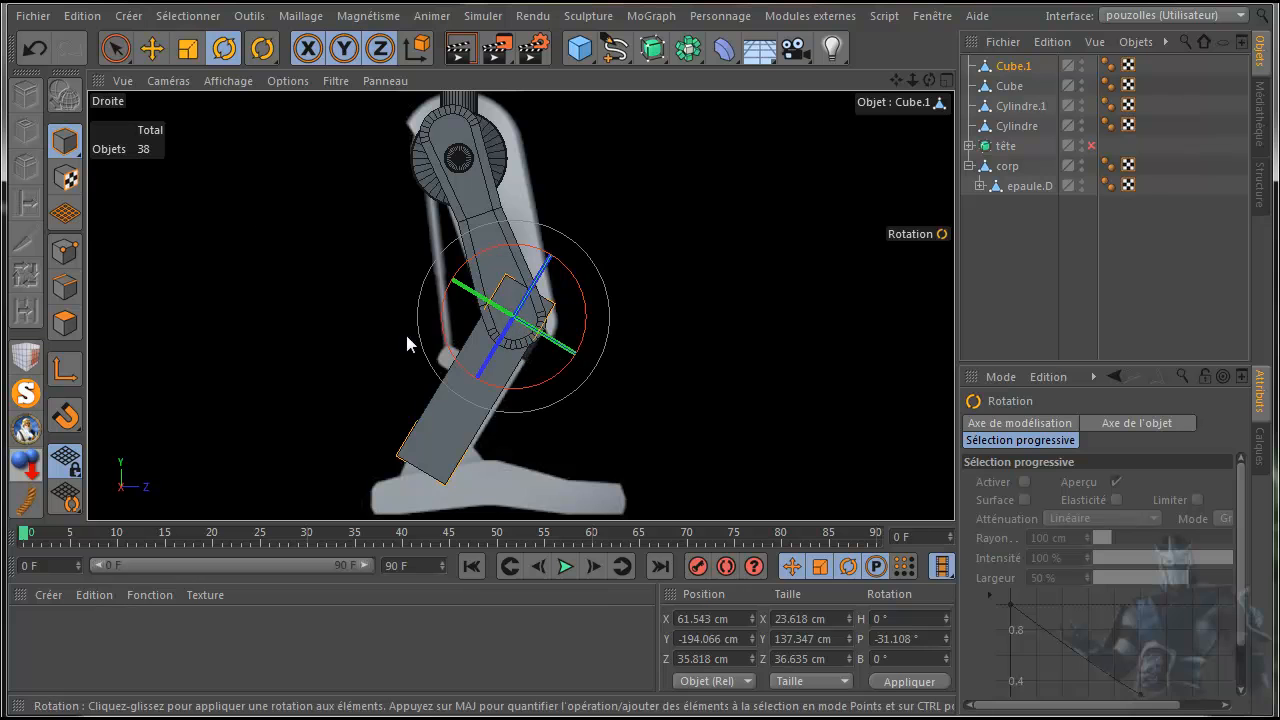
{"action": "left_click", "coordinate": [152, 48]}
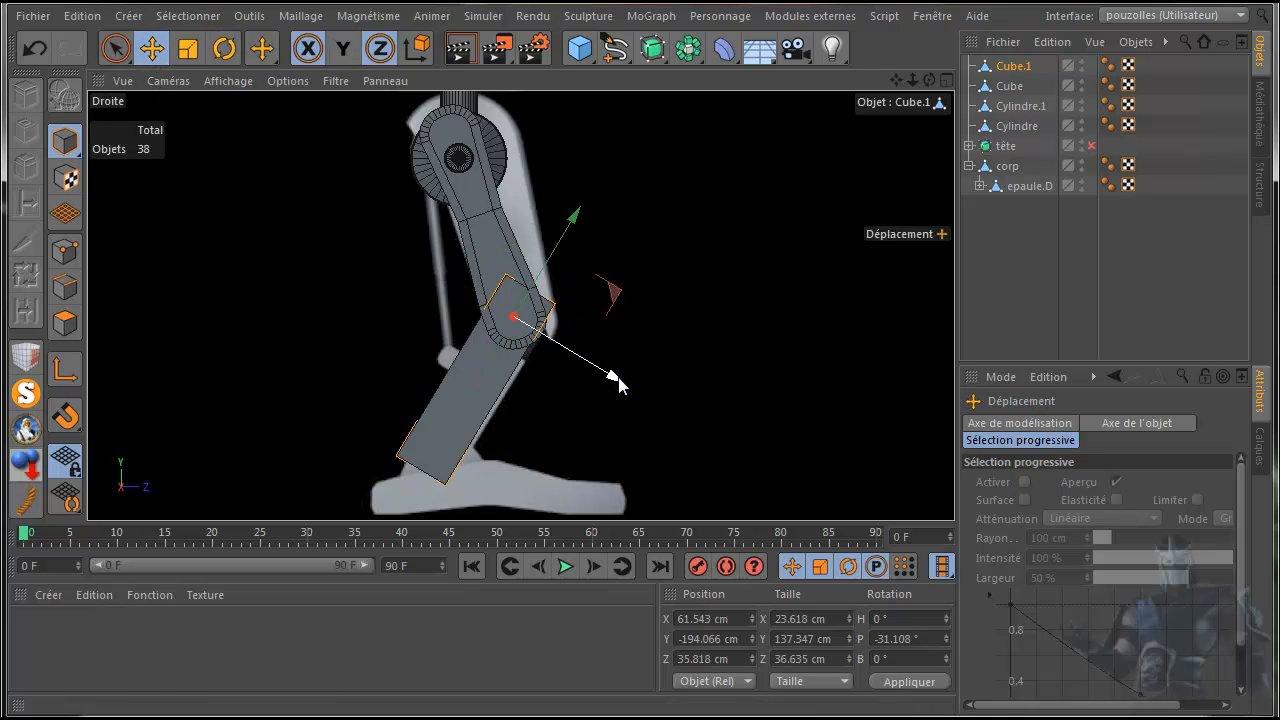
{"action": "left_click_drag", "start_coordinate": [619, 385], "coordinate": [620, 387]}
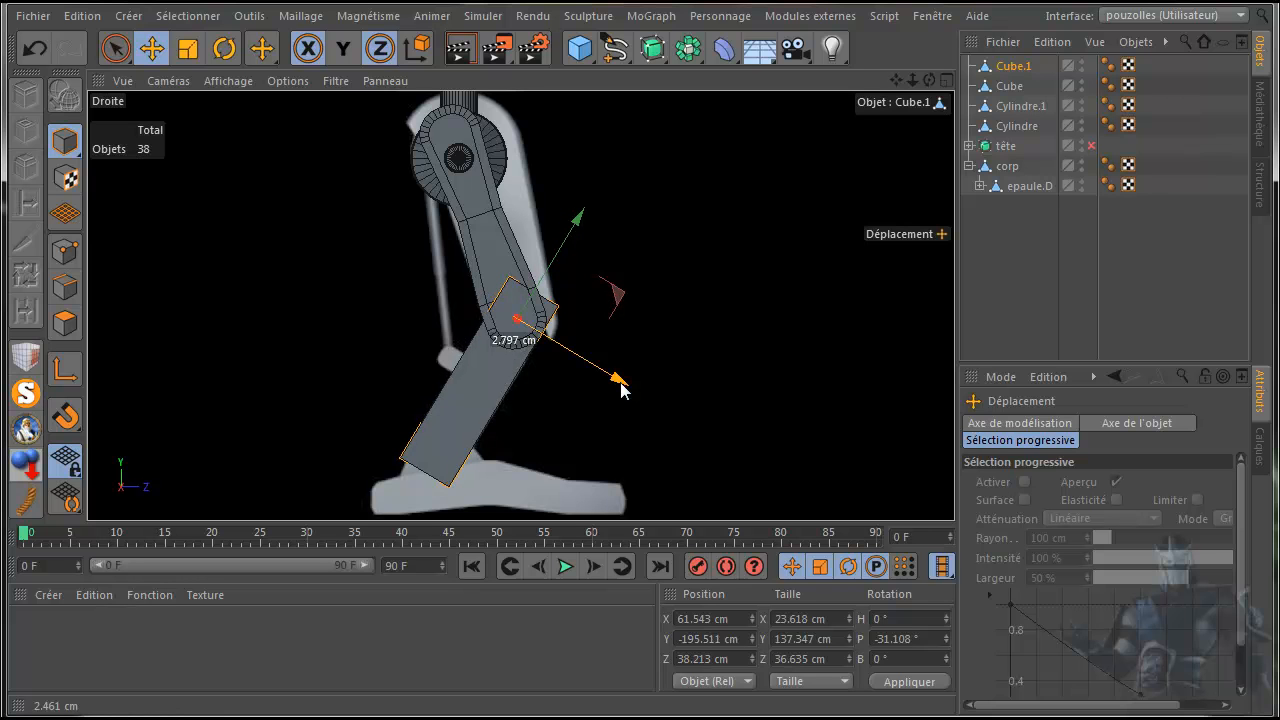
{"action": "left_click_drag", "start_coordinate": [620, 388], "coordinate": [620, 388]}
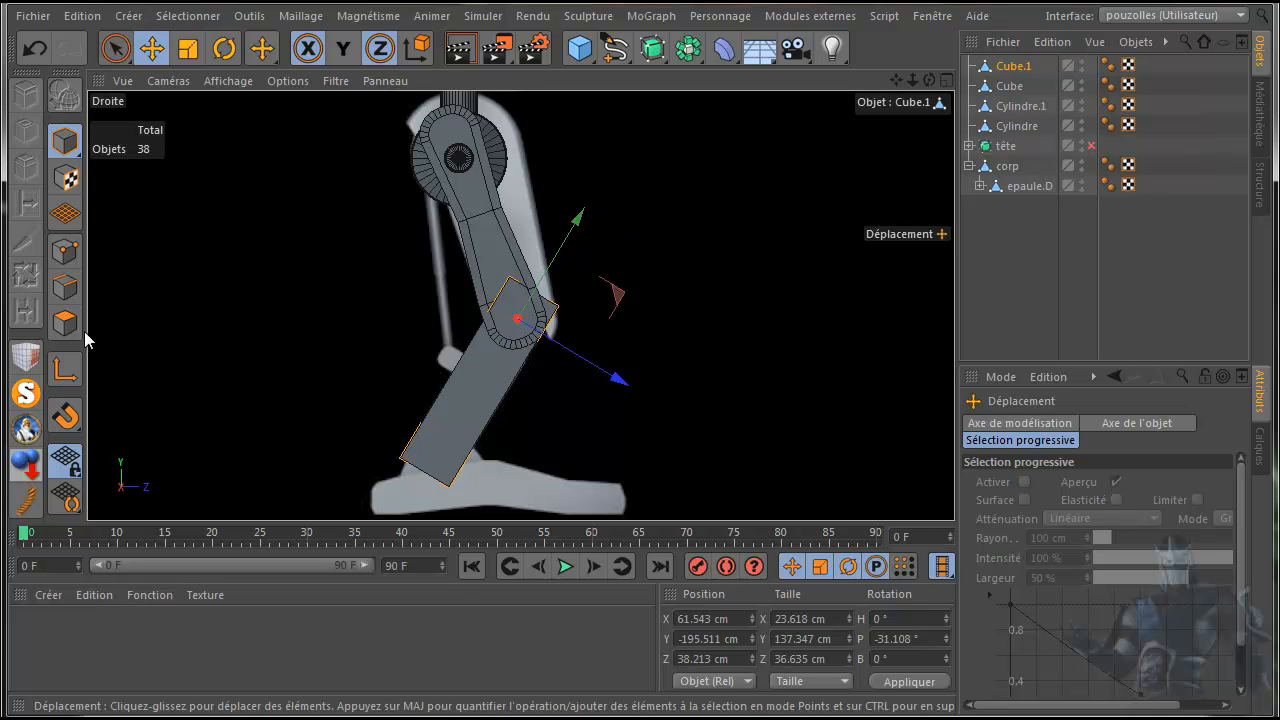
- Raise Cube.1's axis slightly along its length, and move the cube back down to about Y -195.5 cm and Z 38.2 cm
{"action": "left_click", "coordinate": [65, 370]}
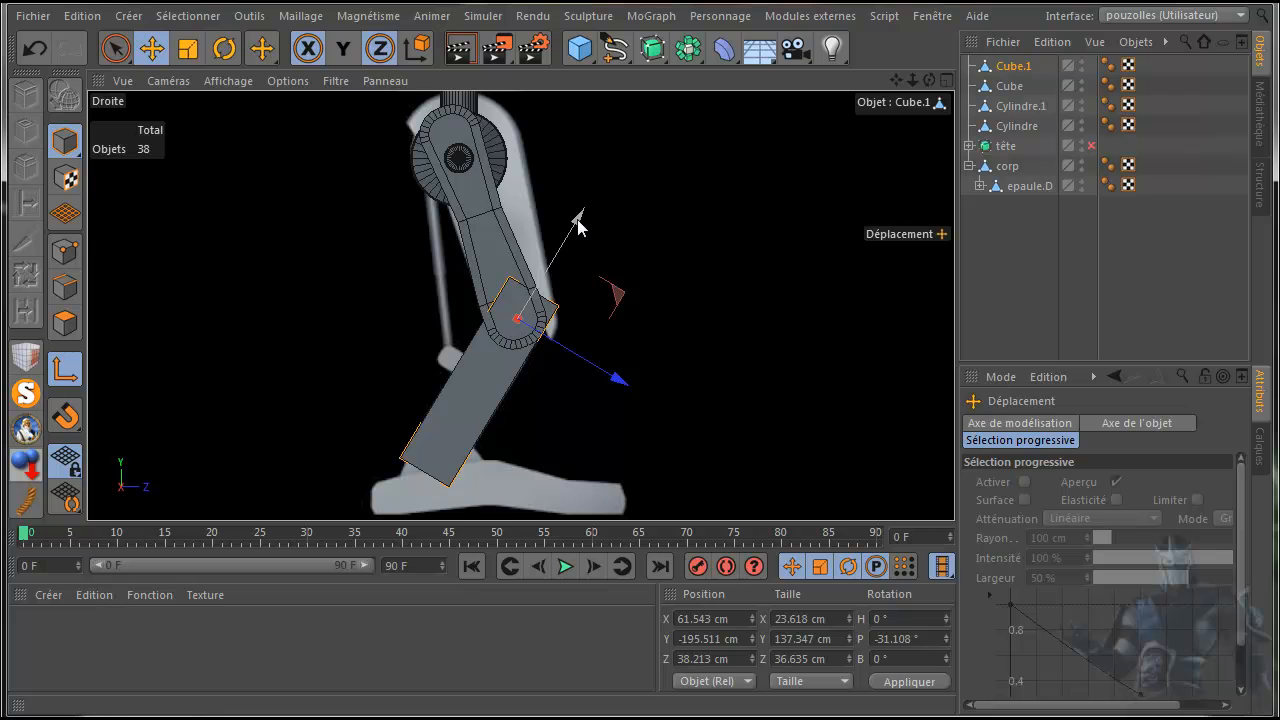
{"action": "left_click_drag", "start_coordinate": [580, 214], "coordinate": [585, 211]}
{"action": "left_click", "coordinate": [63, 375]}
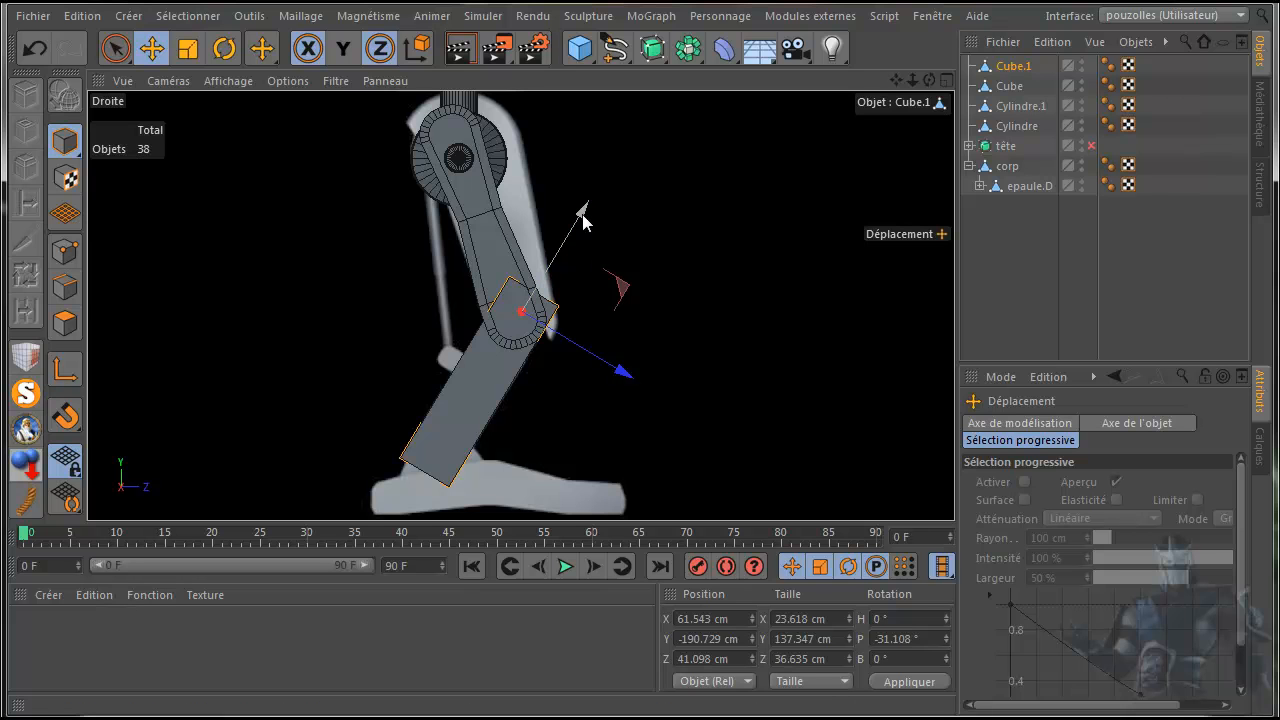
{"action": "left_click_drag", "start_coordinate": [583, 224], "coordinate": [579, 222]}
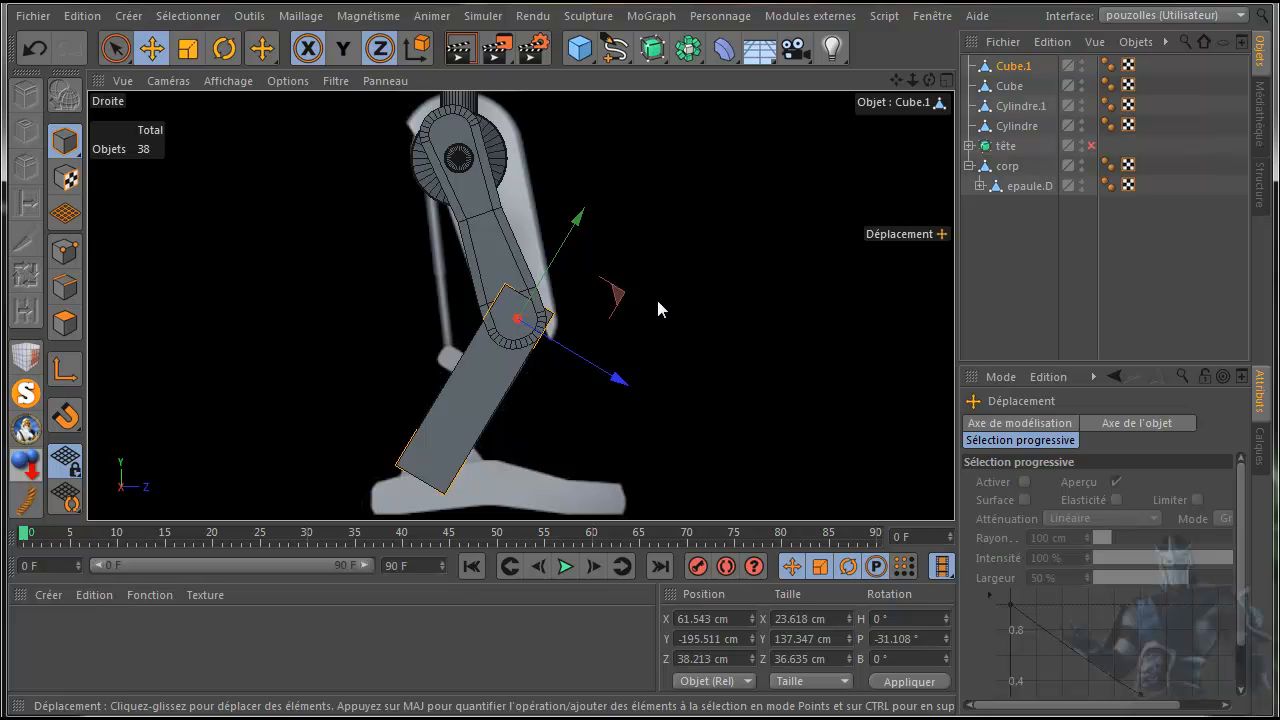
- Turn on X-ray display for Cube.1 and shorten it by raising its four lower end points to about -107.3 cm on Y
{"action": "left_click", "coordinate": [1015, 67]}
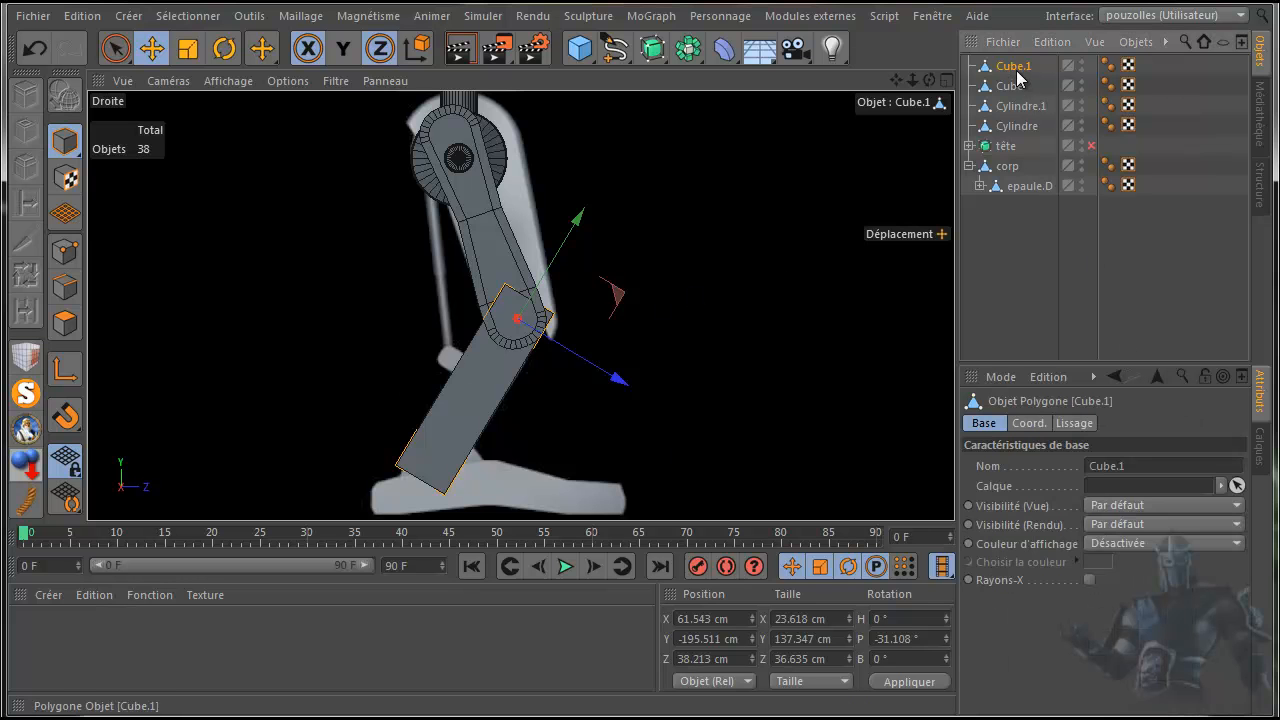
{"action": "left_click", "coordinate": [1089, 580]}
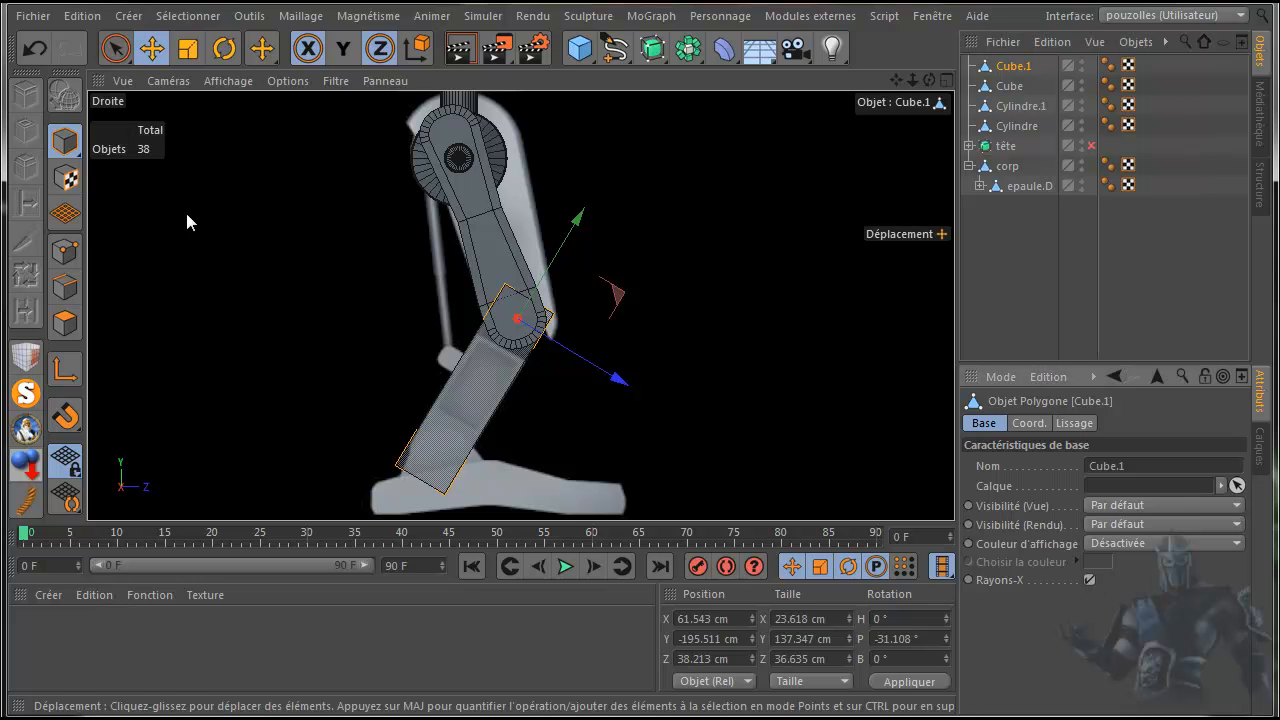
{"action": "left_click", "coordinate": [62, 252]}
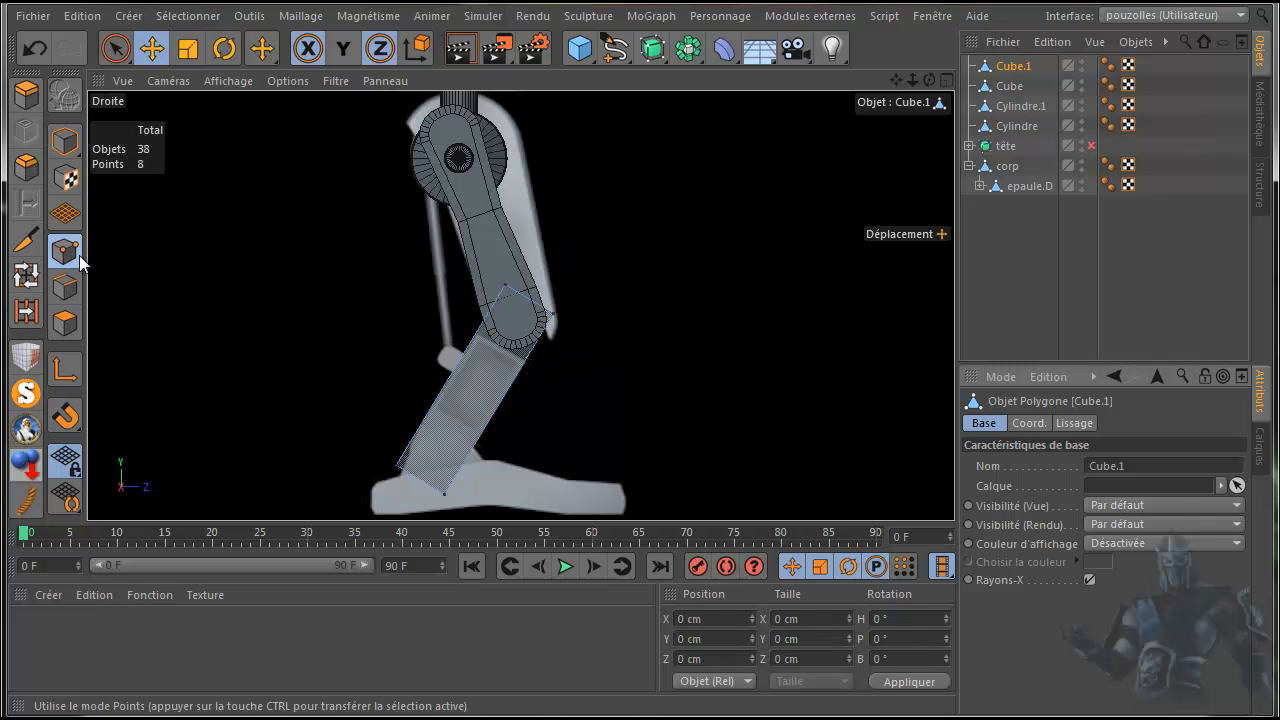
{"action": "left_click", "coordinate": [115, 48]}
{"action": "left_click_drag", "start_coordinate": [398, 462], "coordinate": [451, 514]}
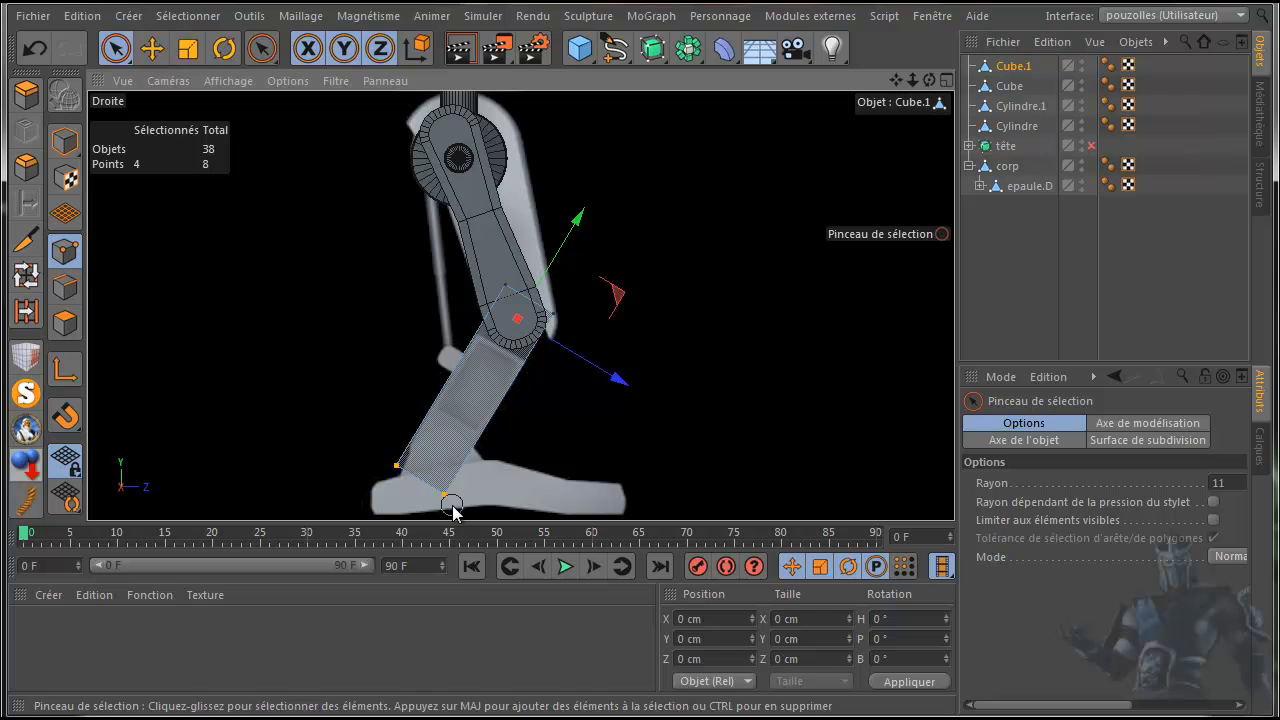
{"action": "mouse_move", "coordinate": [482, 383]}
{"action": "left_mouse_down"}
{"action": "mouse_move", "coordinate": [505, 363]}
{"action": "mouse_move", "coordinate": [497, 370]}
{"action": "left_mouse_up"}
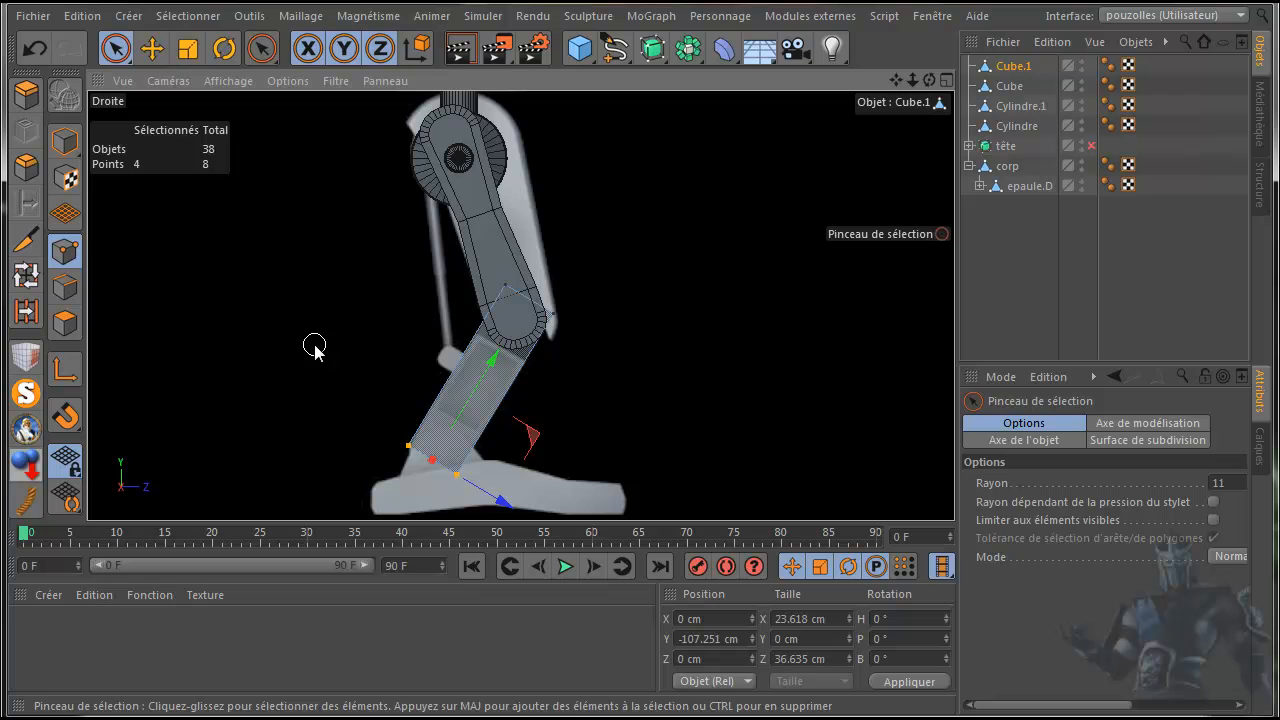
- Cut two lengthwise edge loops into Cube.1 with the Knife in the front view, on either side of the ankle slot, the first at about 27.5%
{"action": "middle_click", "coordinate": [314, 347]}
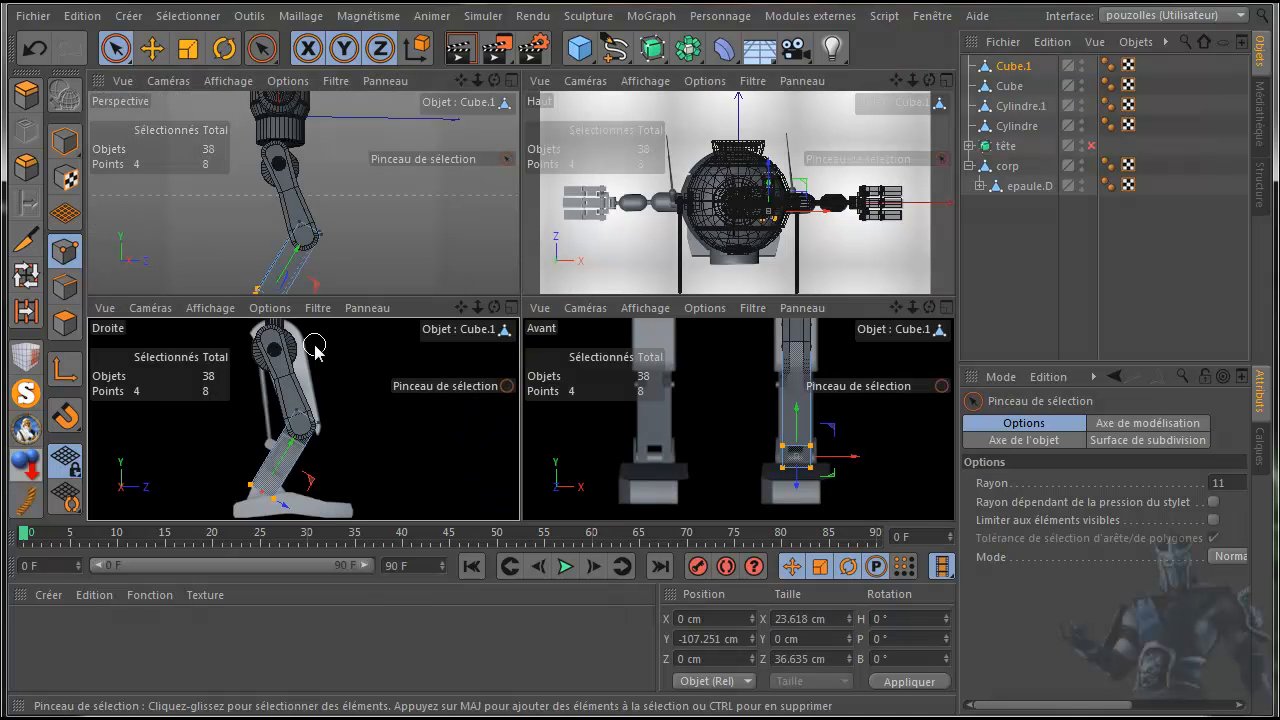
{"action": "middle_click", "coordinate": [714, 371]}
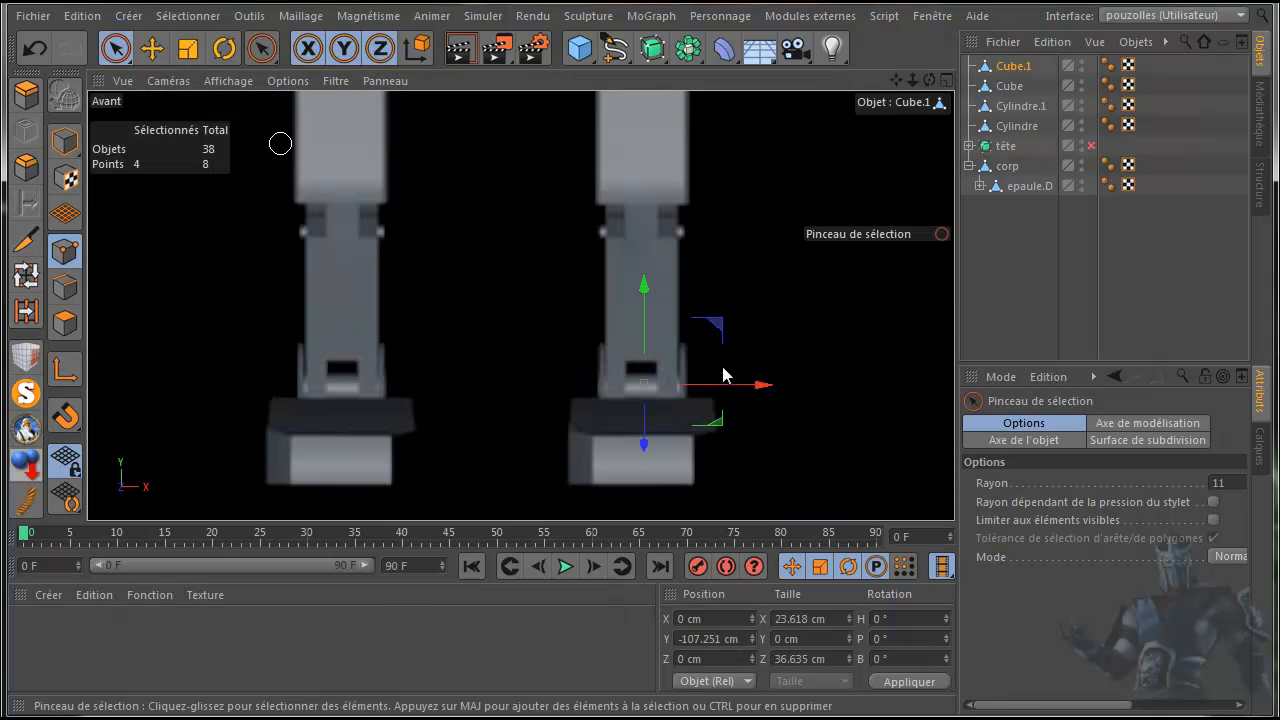
{"action": "left_click_drag", "start_coordinate": [896, 79], "coordinate": [843, 103]}
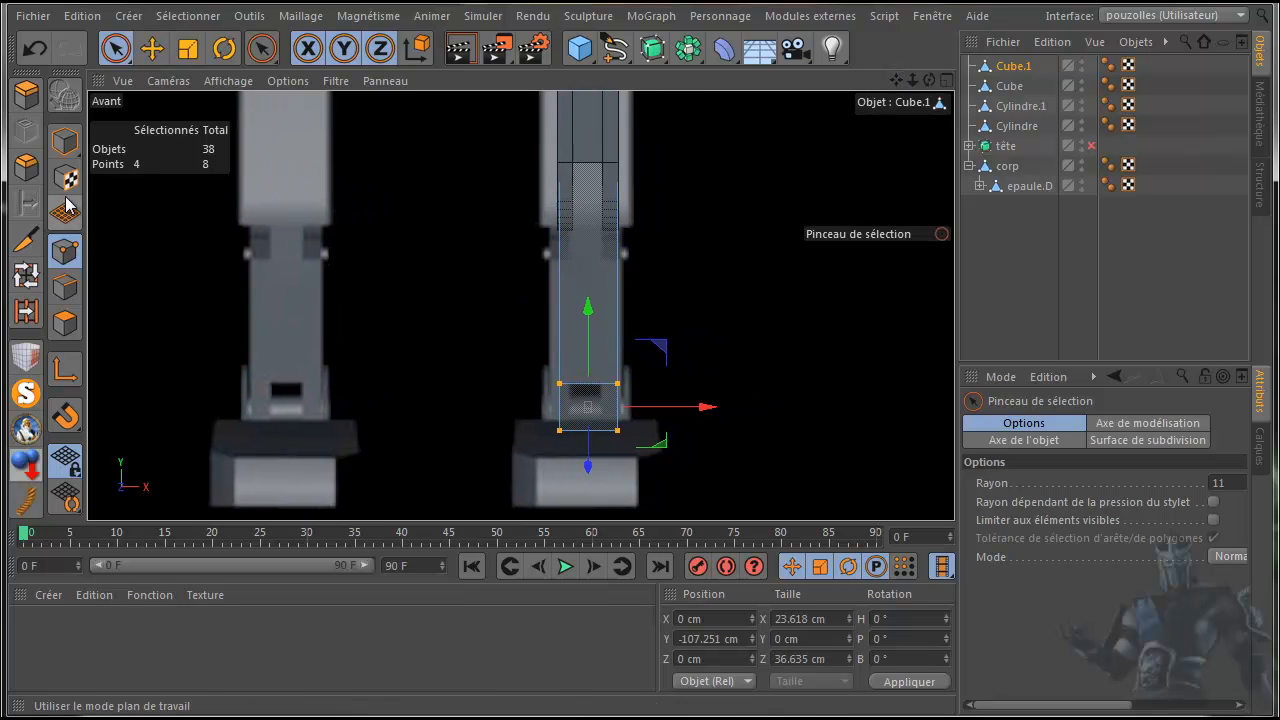
{"action": "left_click", "coordinate": [27, 241]}
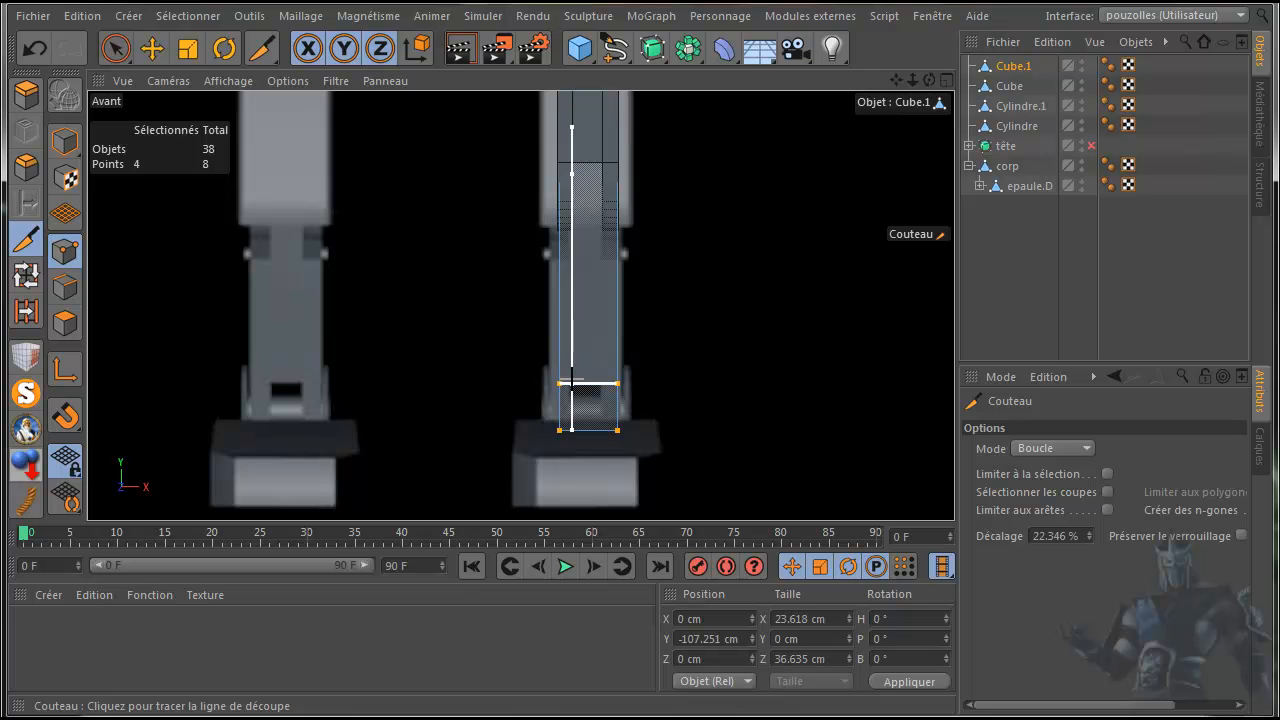
{"action": "left_click", "coordinate": [152, 50]}
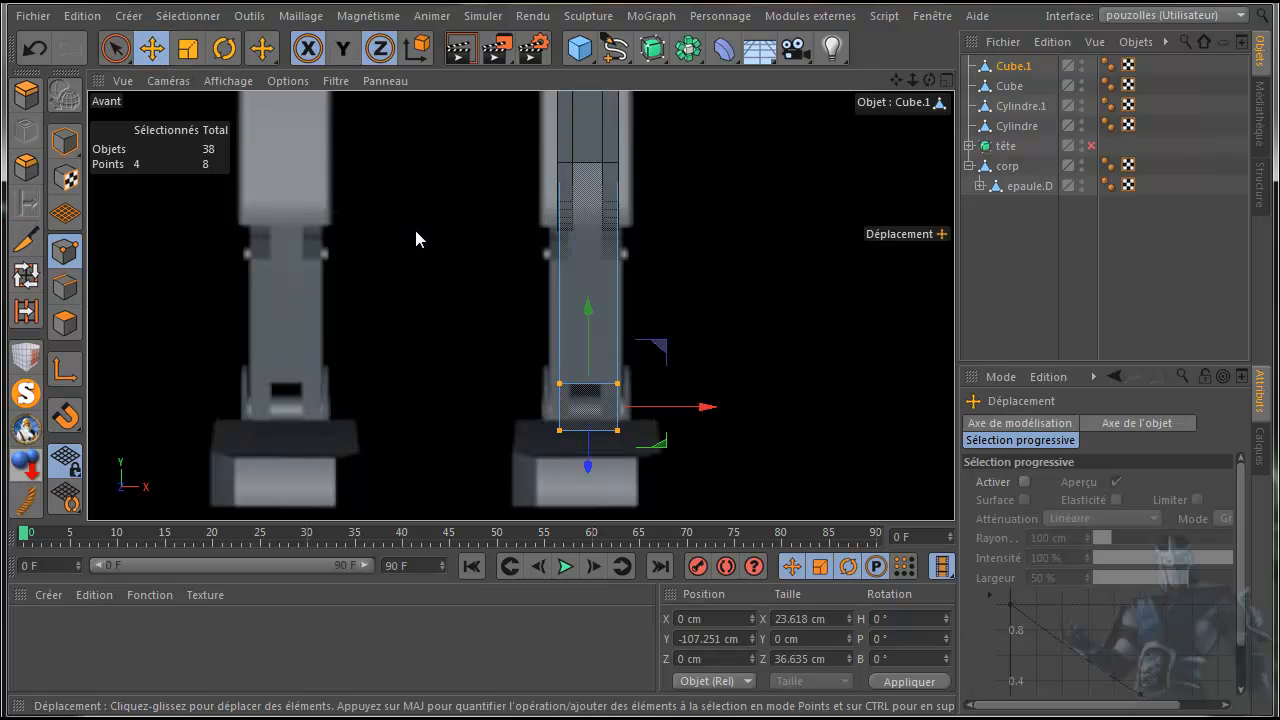
{"action": "left_click", "coordinate": [414, 226]}
{"action": "left_click", "coordinate": [24, 241]}
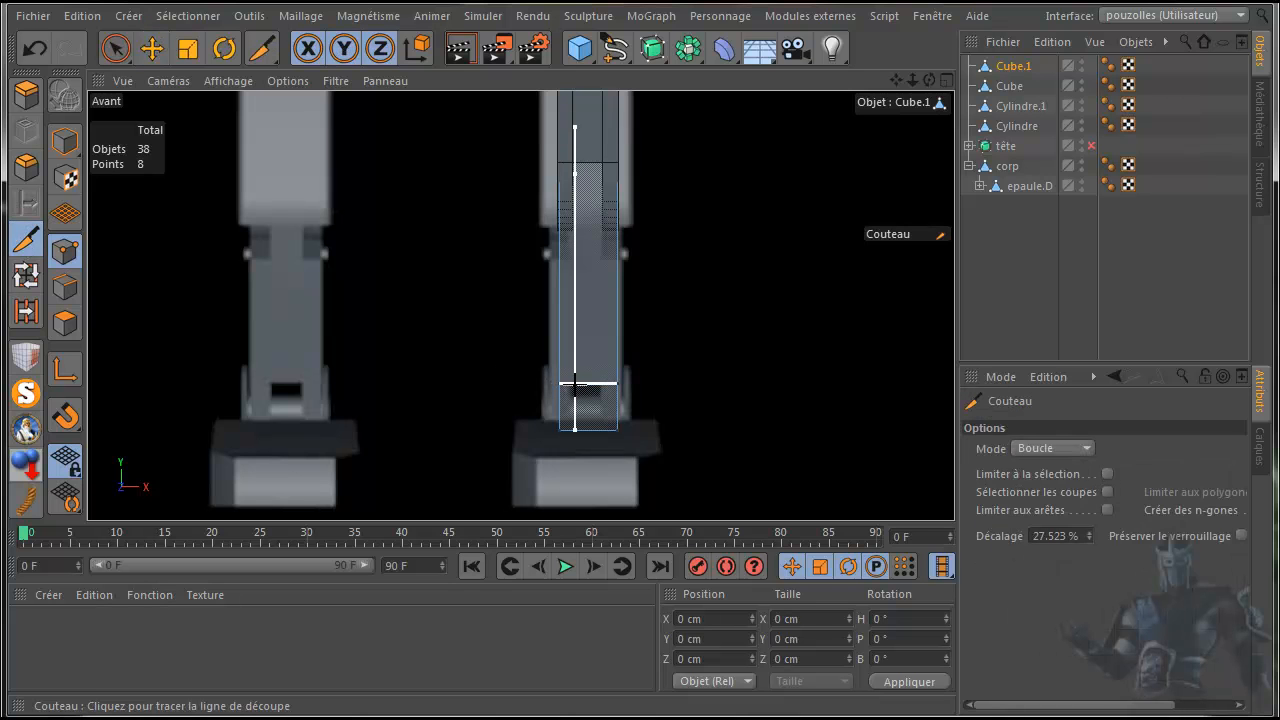
{"action": "left_click", "coordinate": [575, 386]}
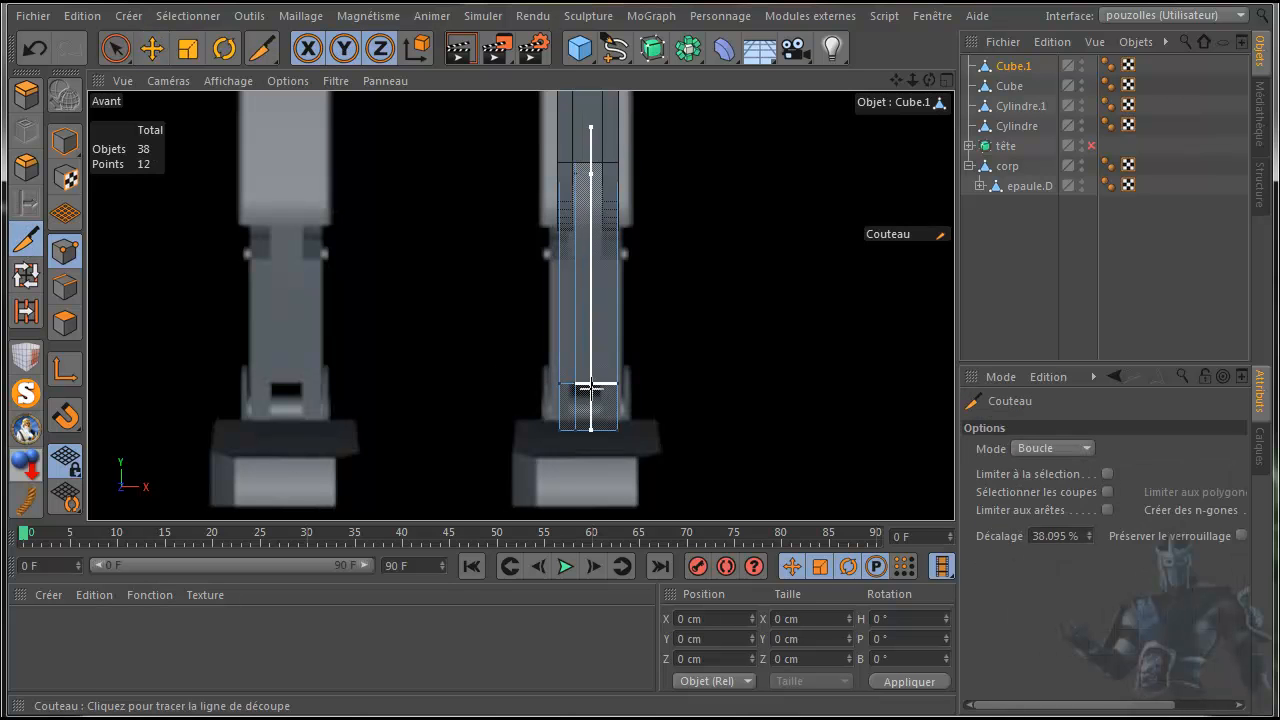
{"action": "left_click_drag", "start_coordinate": [594, 390], "coordinate": [599, 392]}
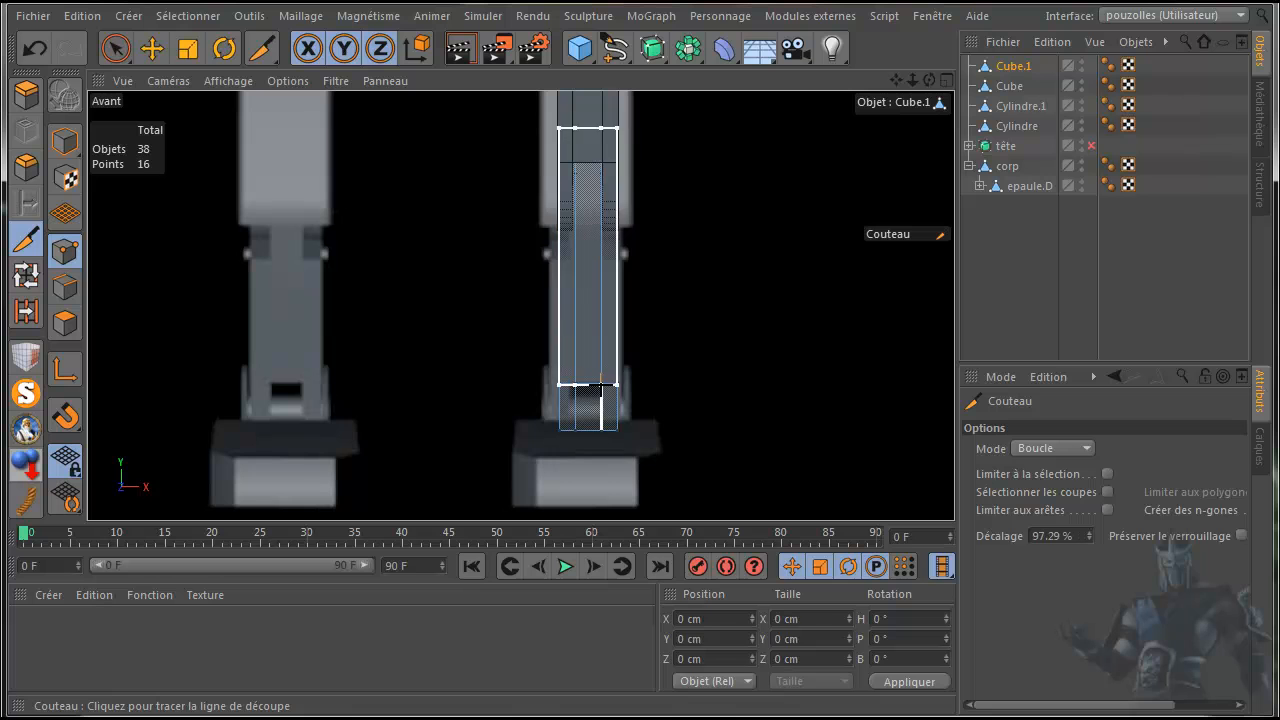
{"action": "left_click", "coordinate": [600, 385]}
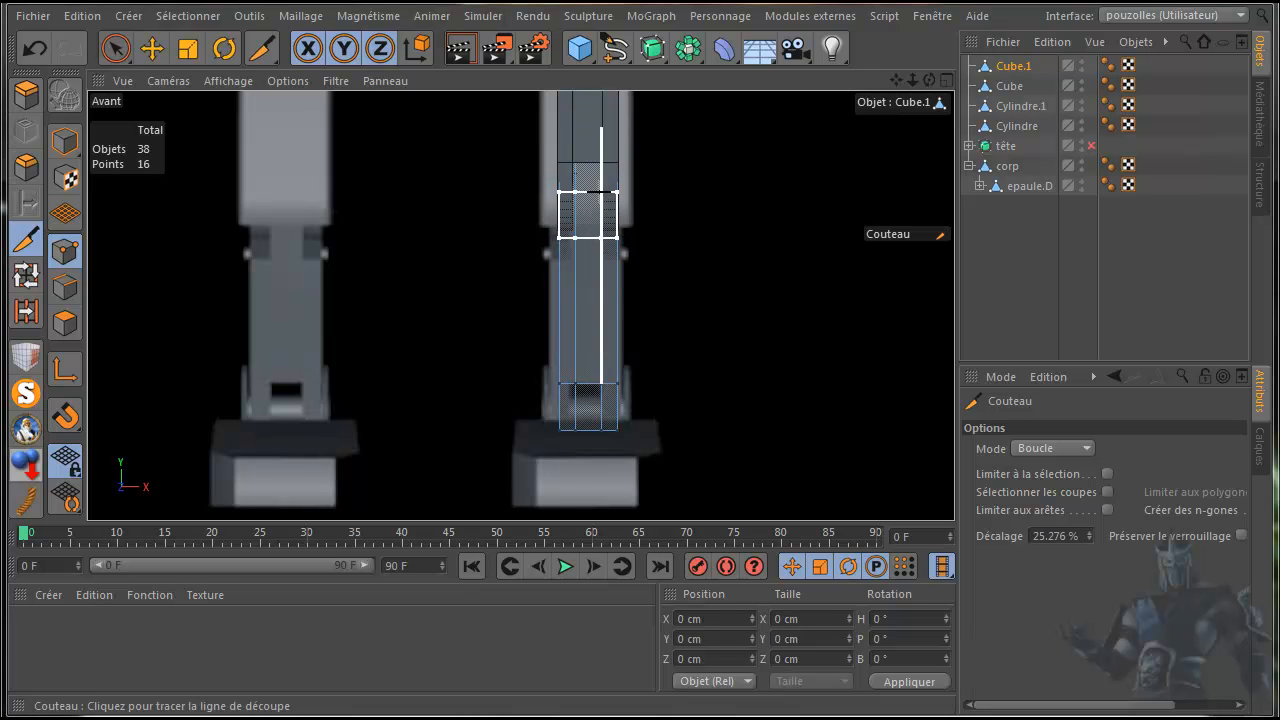
- Cut two crosswise edge loops into Cube.1 in the right view, at the upper and lower ends of the reference's recessed panel
{"action": "middle_click", "coordinate": [410, 295]}
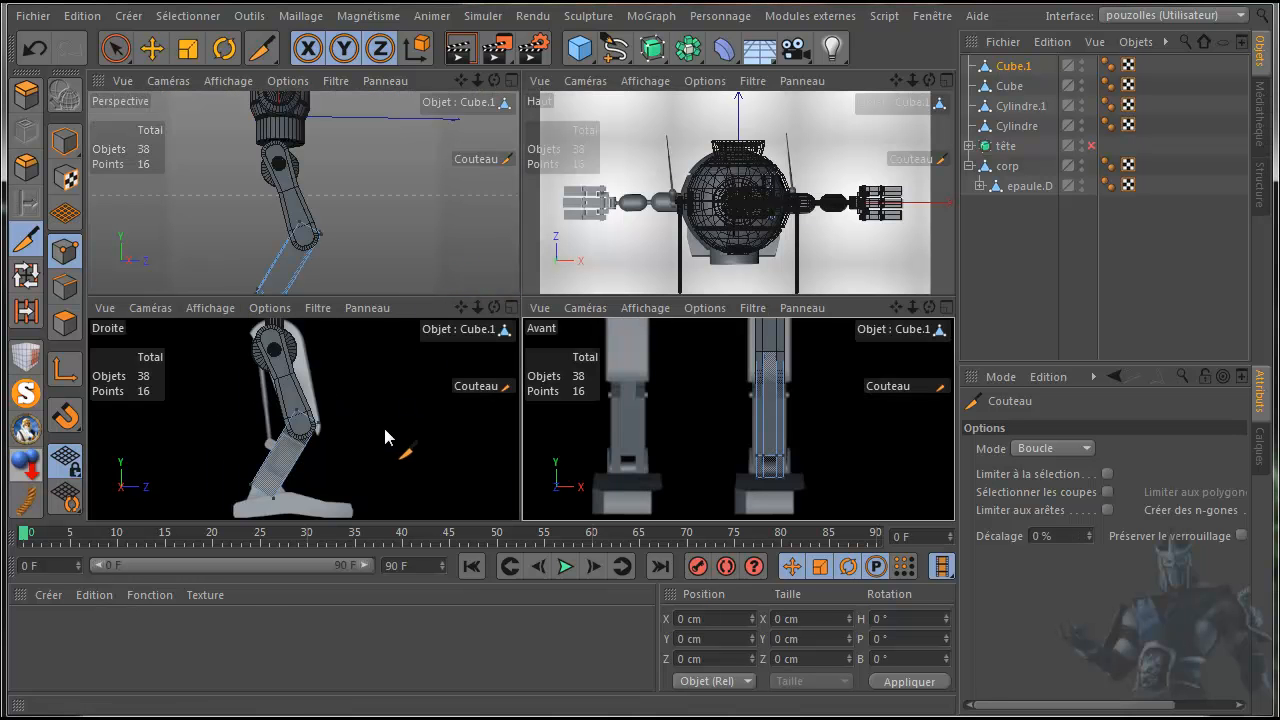
{"action": "middle_click", "coordinate": [383, 431]}
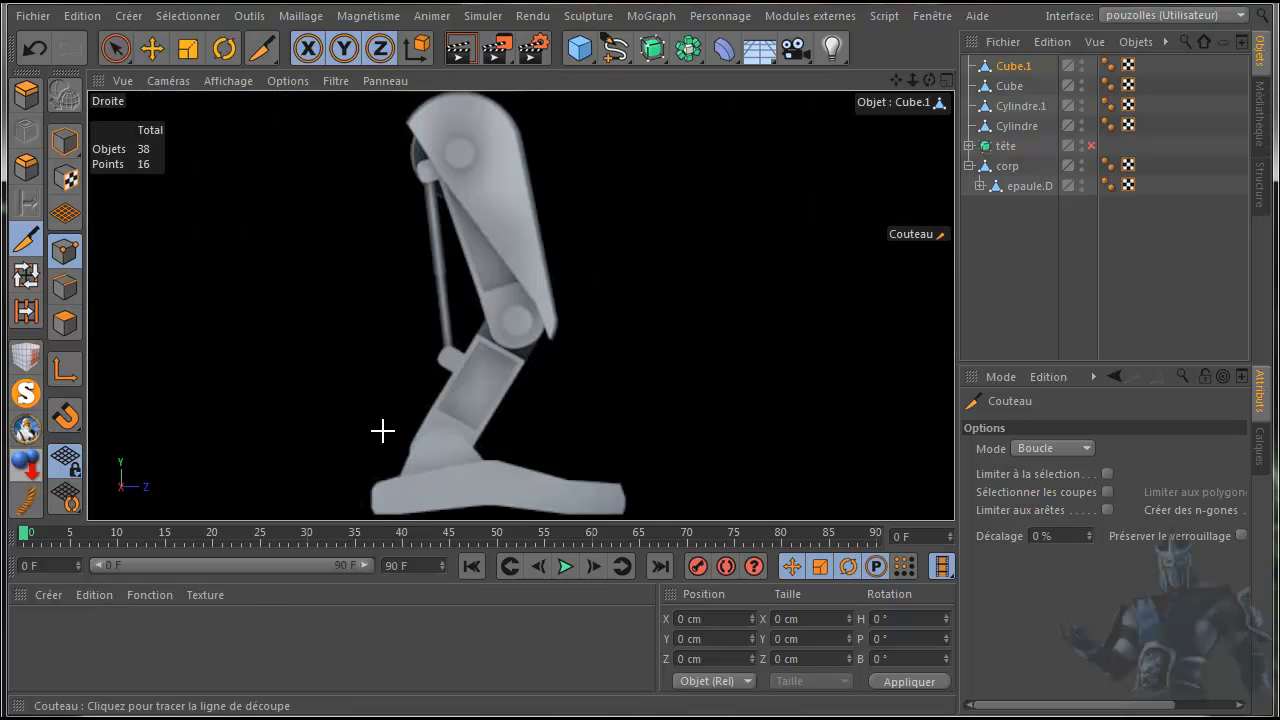
{"action": "left_click", "coordinate": [470, 329]}
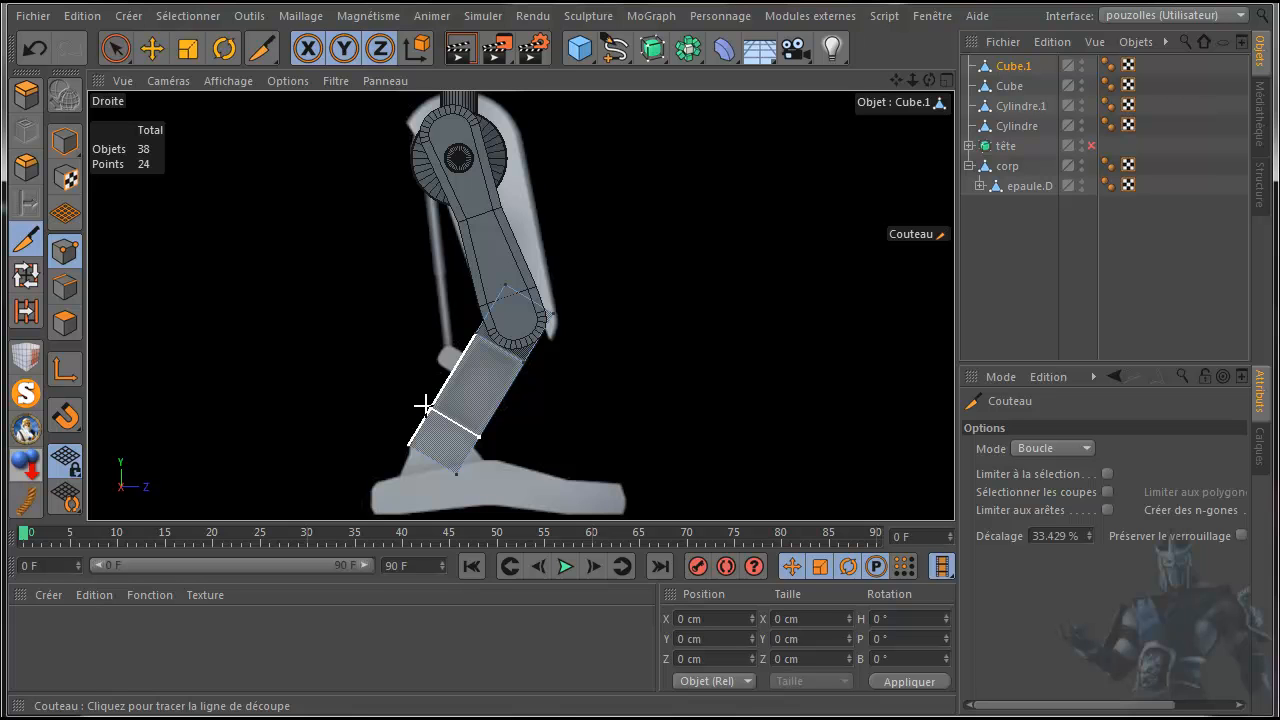
{"action": "left_click", "coordinate": [426, 405]}
{"action": "left_click", "coordinate": [426, 401]}
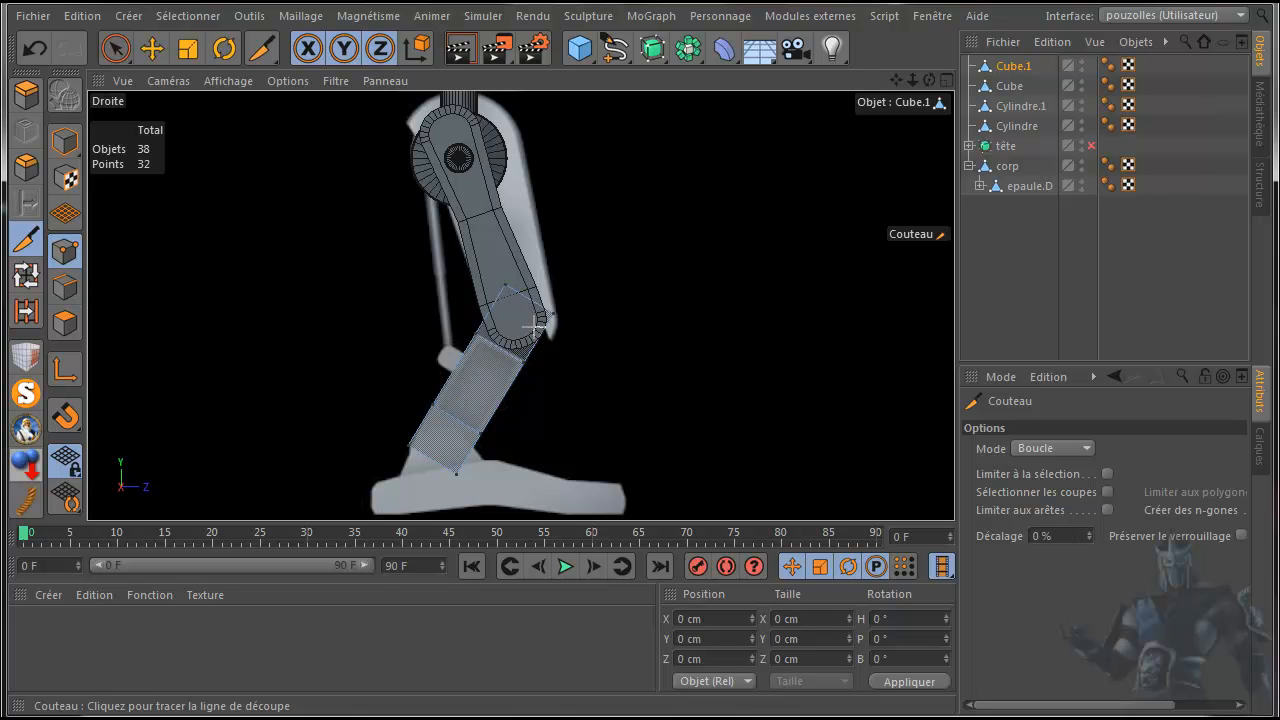
{"action": "middle_click", "coordinate": [382, 367]}
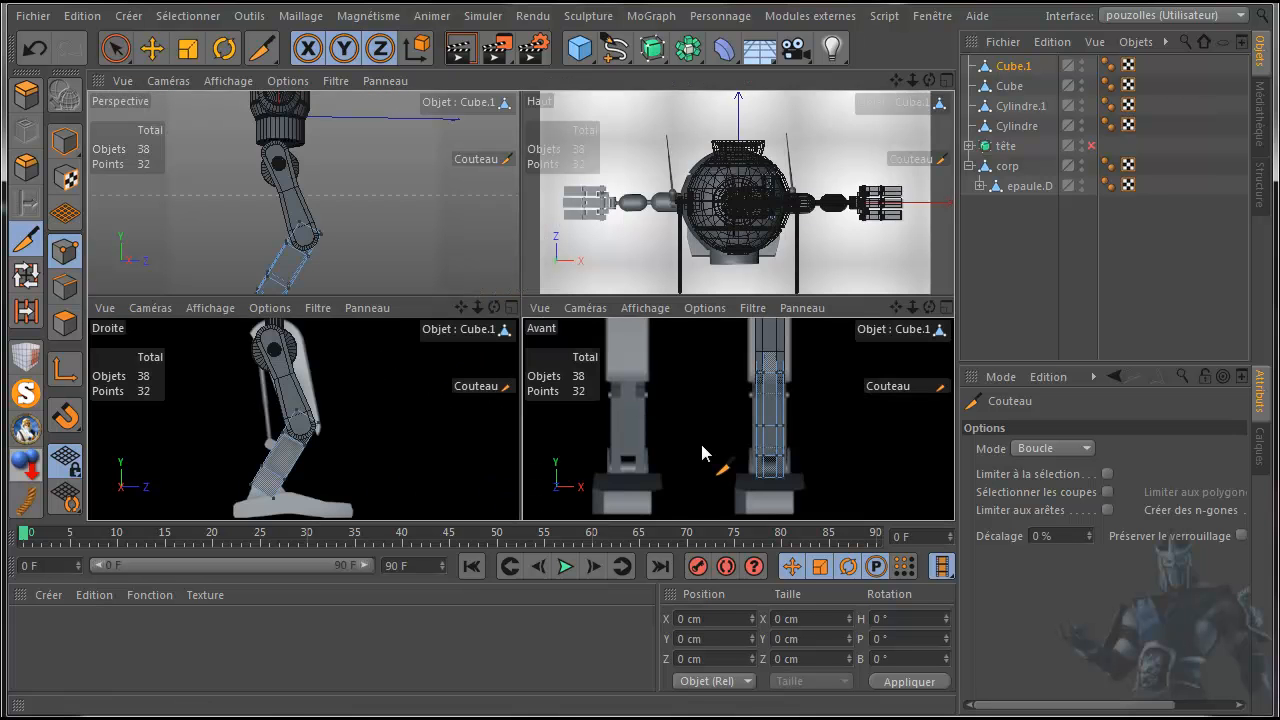
{"action": "middle_click", "coordinate": [701, 444]}
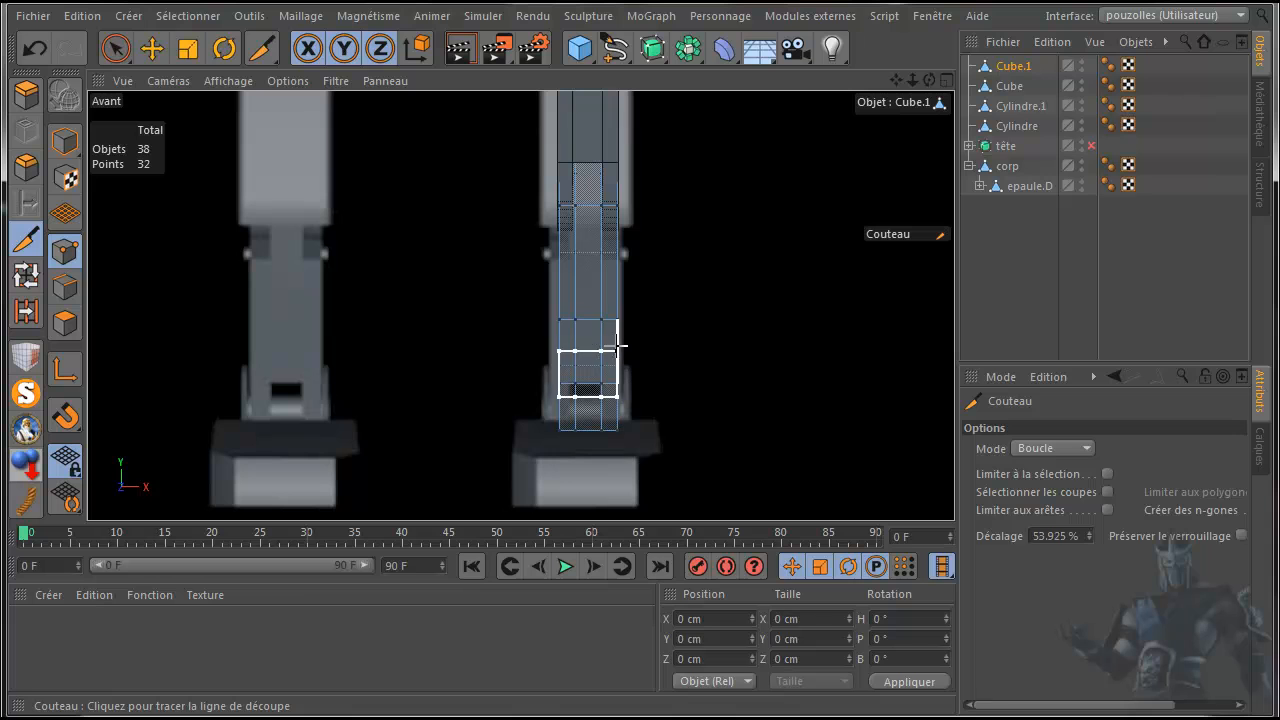
{"action": "left_click", "coordinate": [153, 44]}
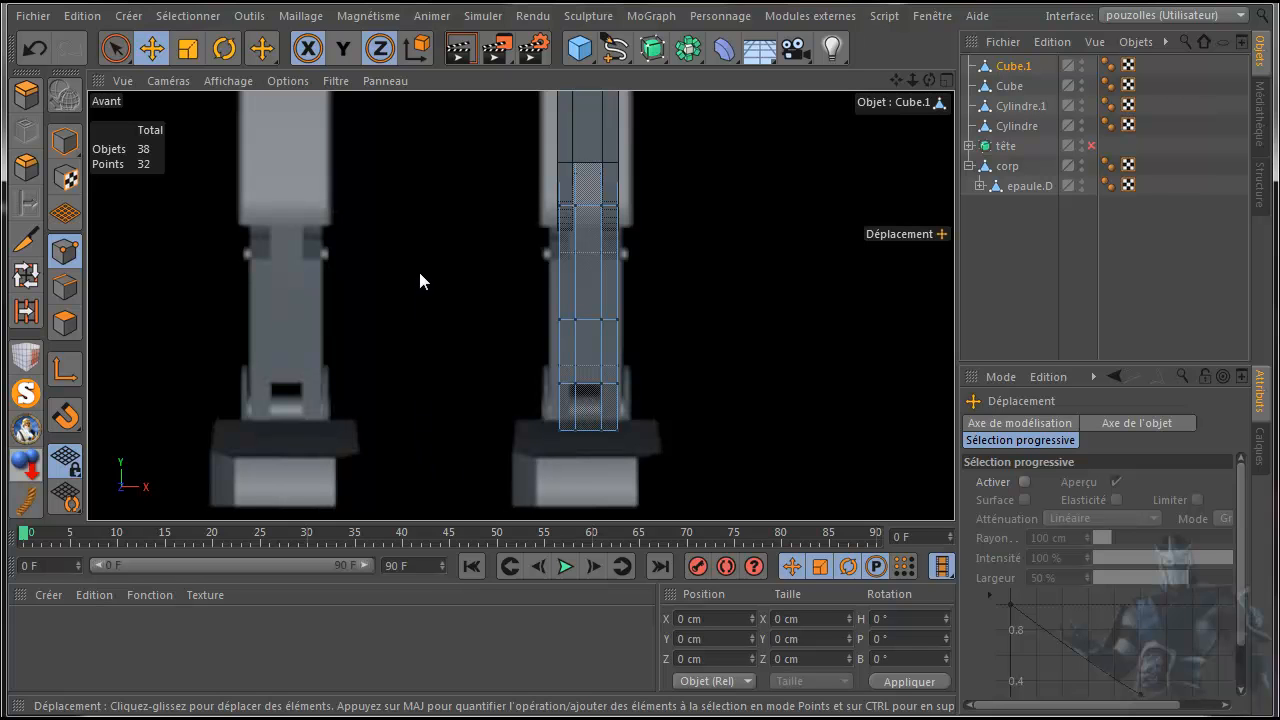
- Delete the middle polygons on the front, underside and back of Cube.1's lower end to open the ankle slot
{"action": "left_click", "coordinate": [64, 322]}
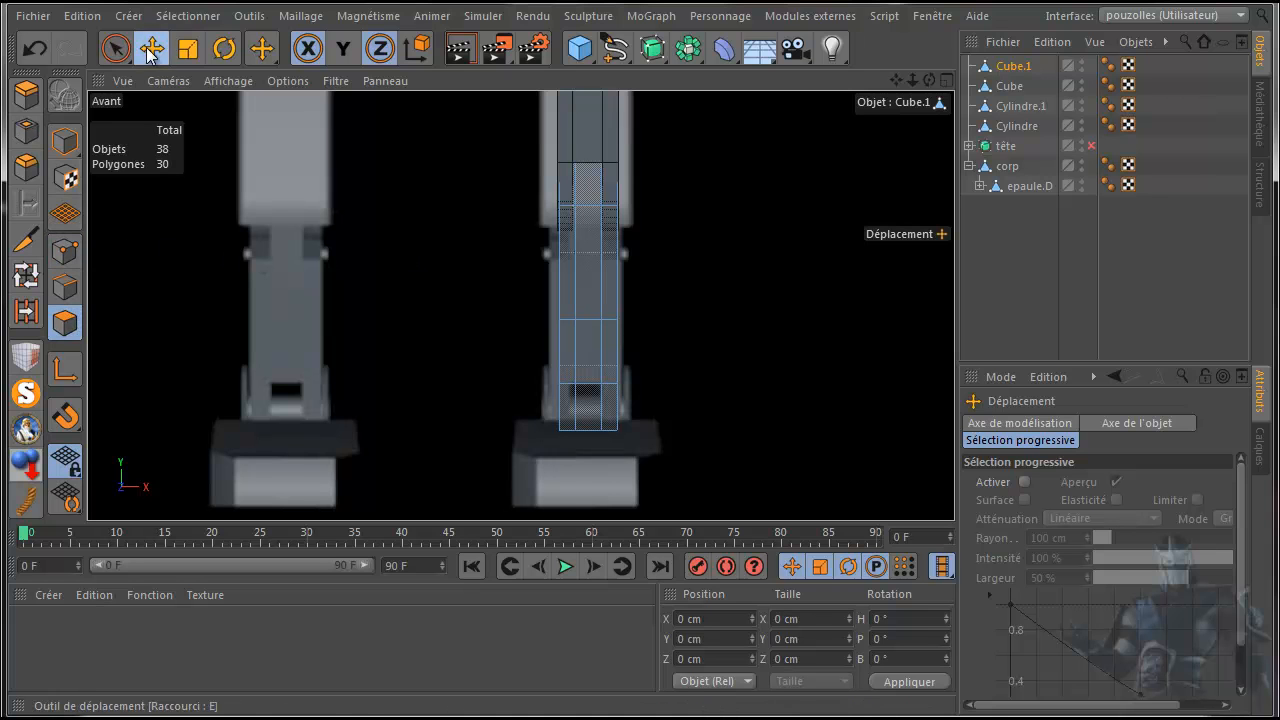
{"action": "left_click", "coordinate": [591, 416]}
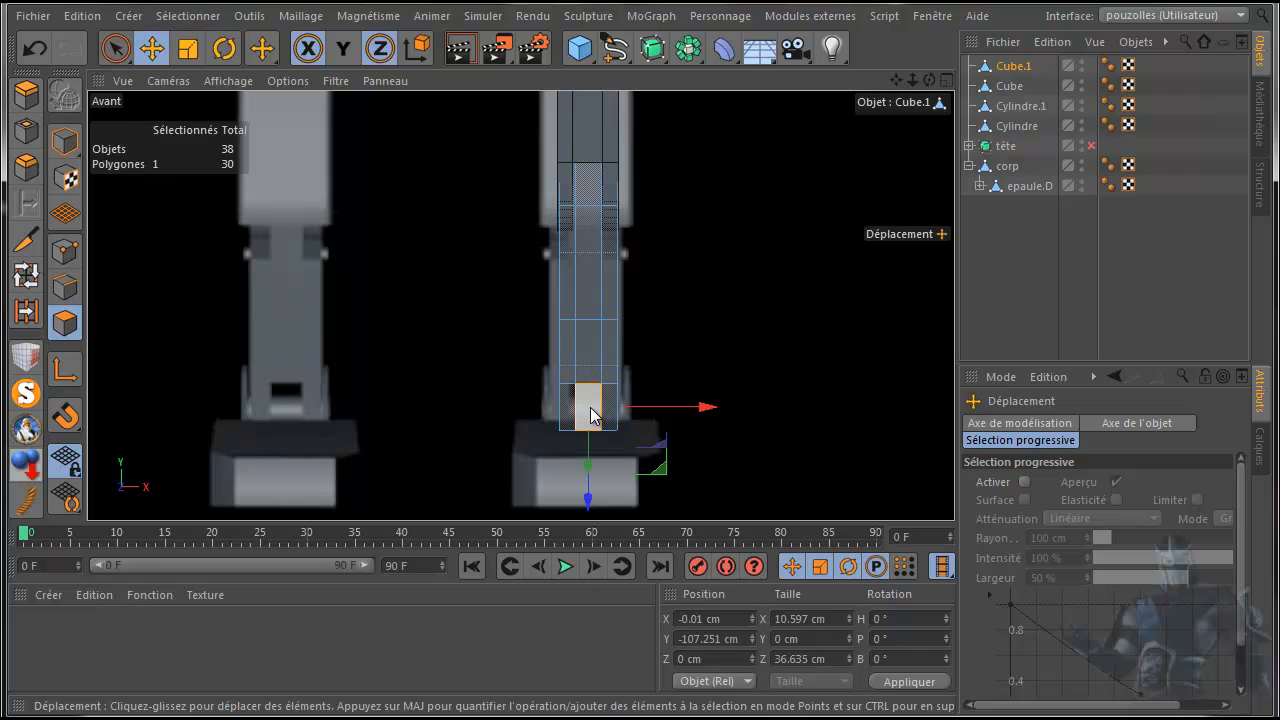
{"action": "key", "text": "Delete"}
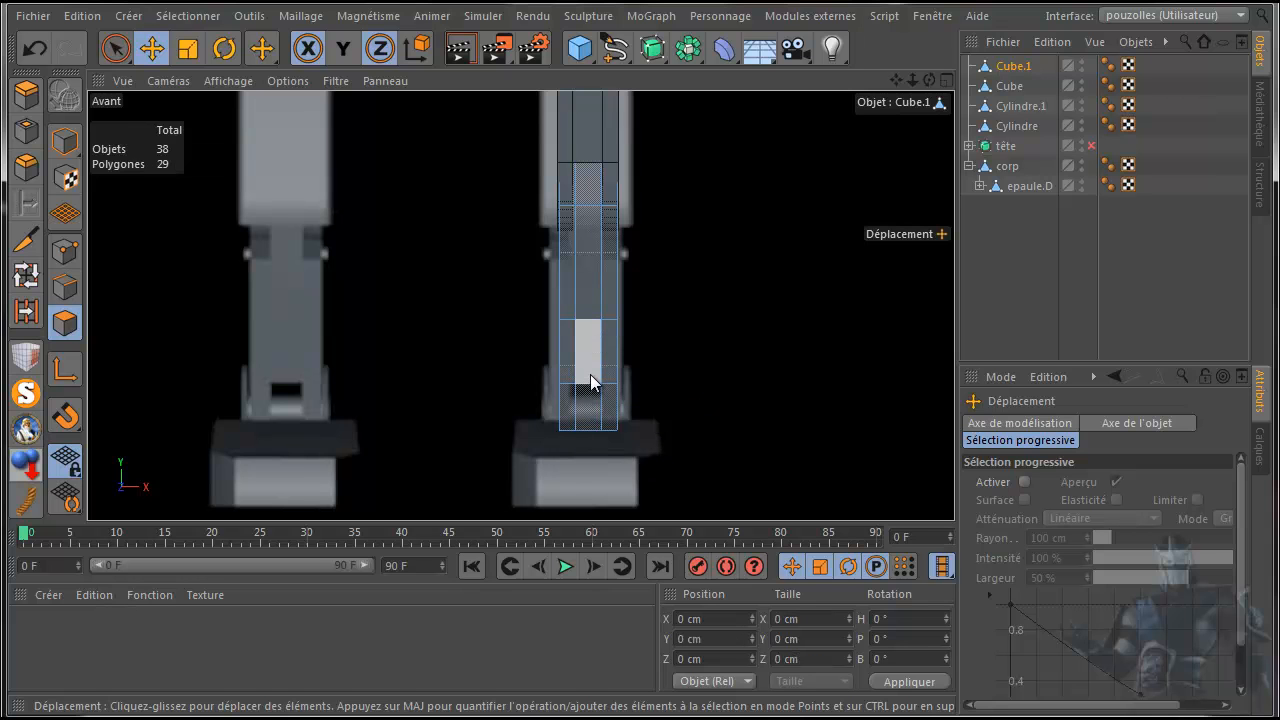
{"action": "left_click", "coordinate": [590, 375]}
{"action": "key", "text": "Delete"}
{"action": "key", "text": "Delete"}
{"action": "left_click", "coordinate": [585, 418]}
{"action": "key", "text": "Delete"}
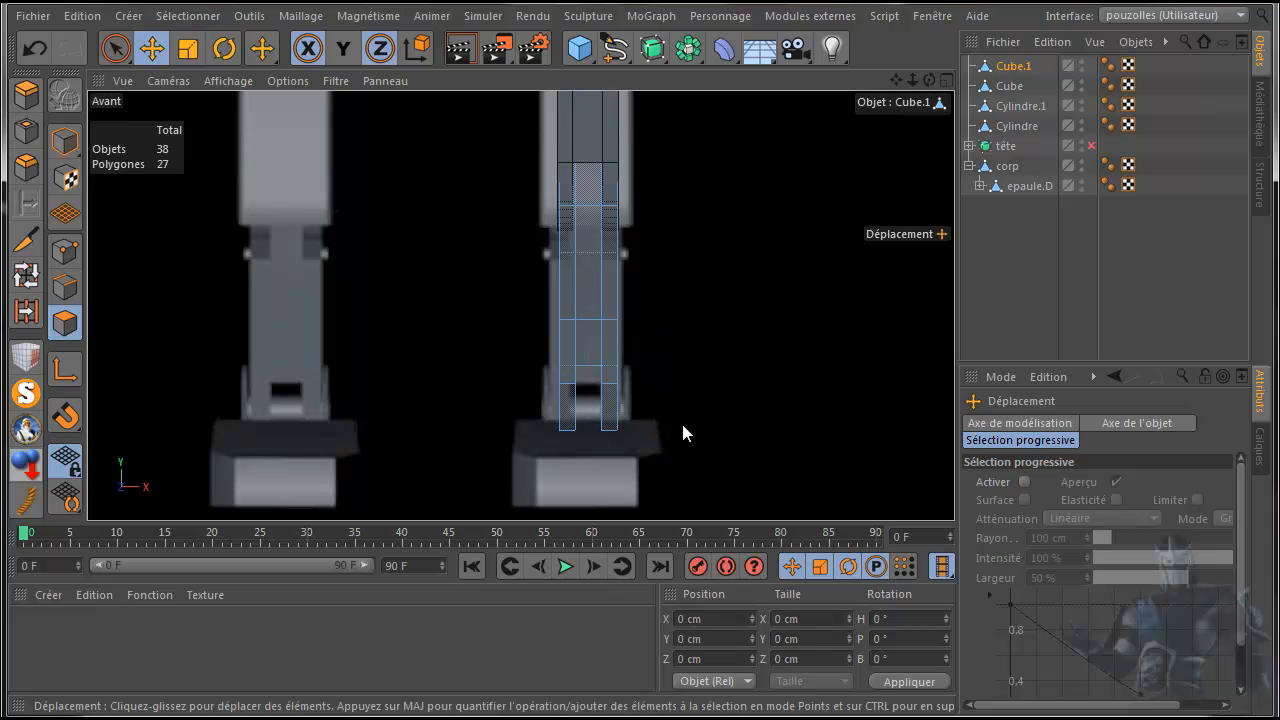
- Try deleting the middle polygons on the front, top and back of Cube.1's knee end
{"action": "middle_click", "coordinate": [470, 345]}
{"action": "middle_click", "coordinate": [345, 280]}
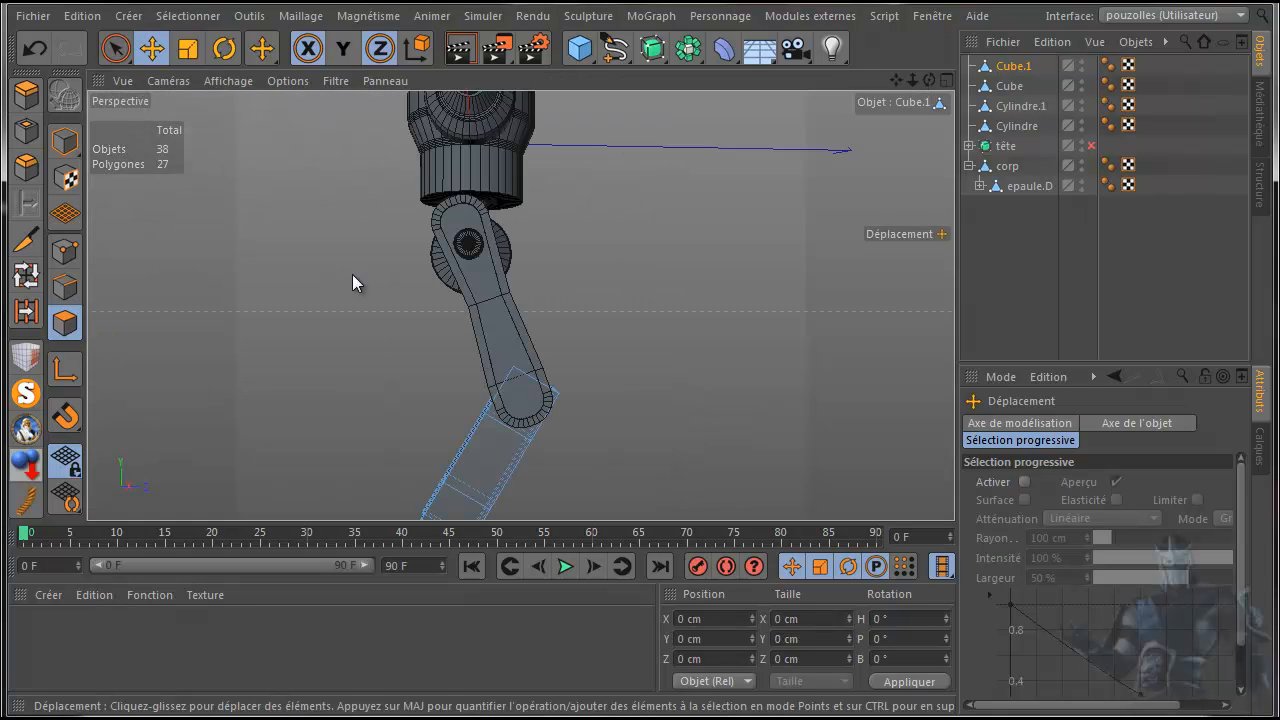
{"action": "scroll", "coordinate": [456, 500], "scroll_direction": "up", "scroll_amount": 5}
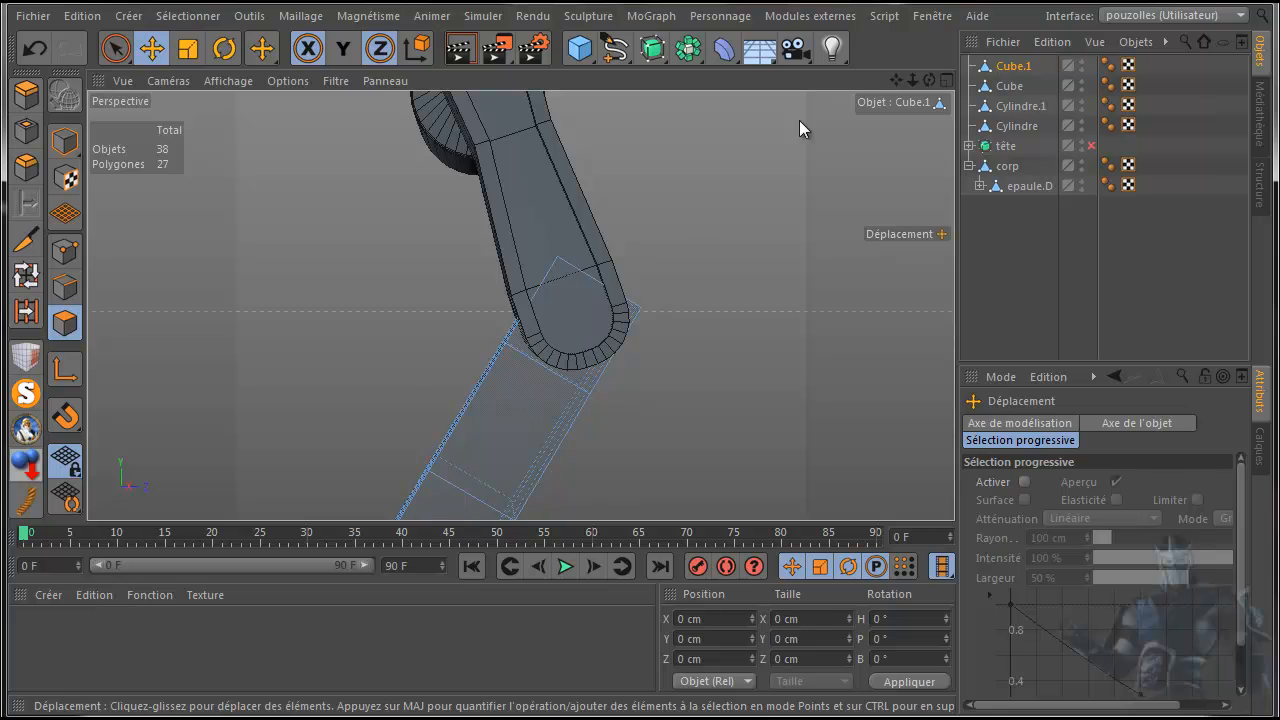
{"action": "left_click_drag", "start_coordinate": [895, 83], "coordinate": [895, 20]}
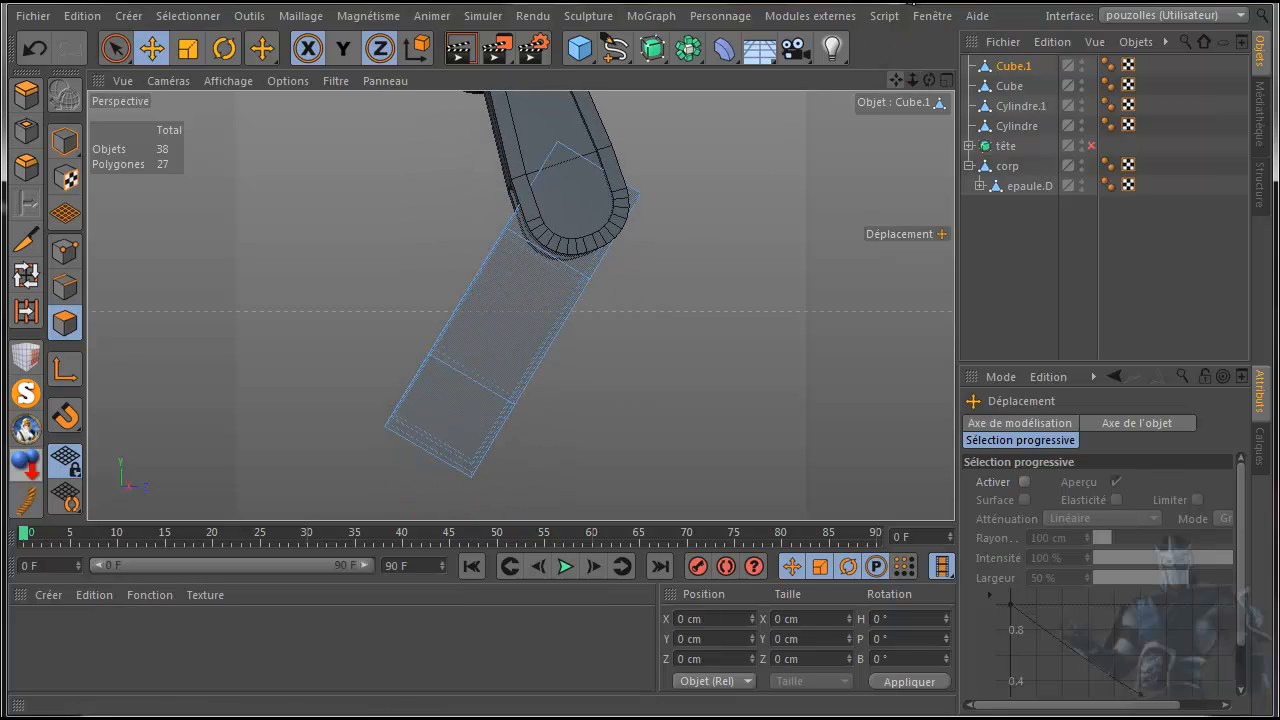
{"action": "left_click_drag", "start_coordinate": [929, 80], "coordinate": [1100, 210]}
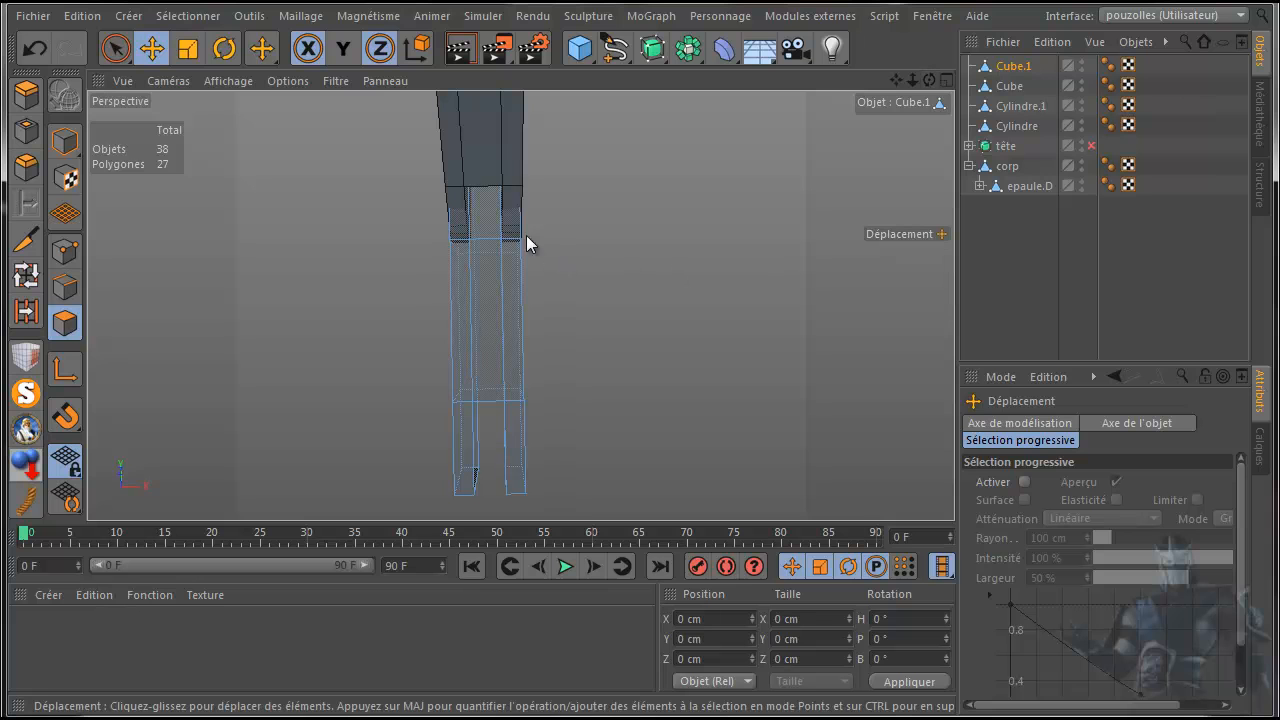
{"action": "left_click", "coordinate": [478, 215]}
{"action": "key", "text": "Delete"}
{"action": "left_click", "coordinate": [481, 215]}
{"action": "key", "text": "Delete"}
{"action": "left_click_drag", "start_coordinate": [929, 80], "coordinate": [565, 88]}
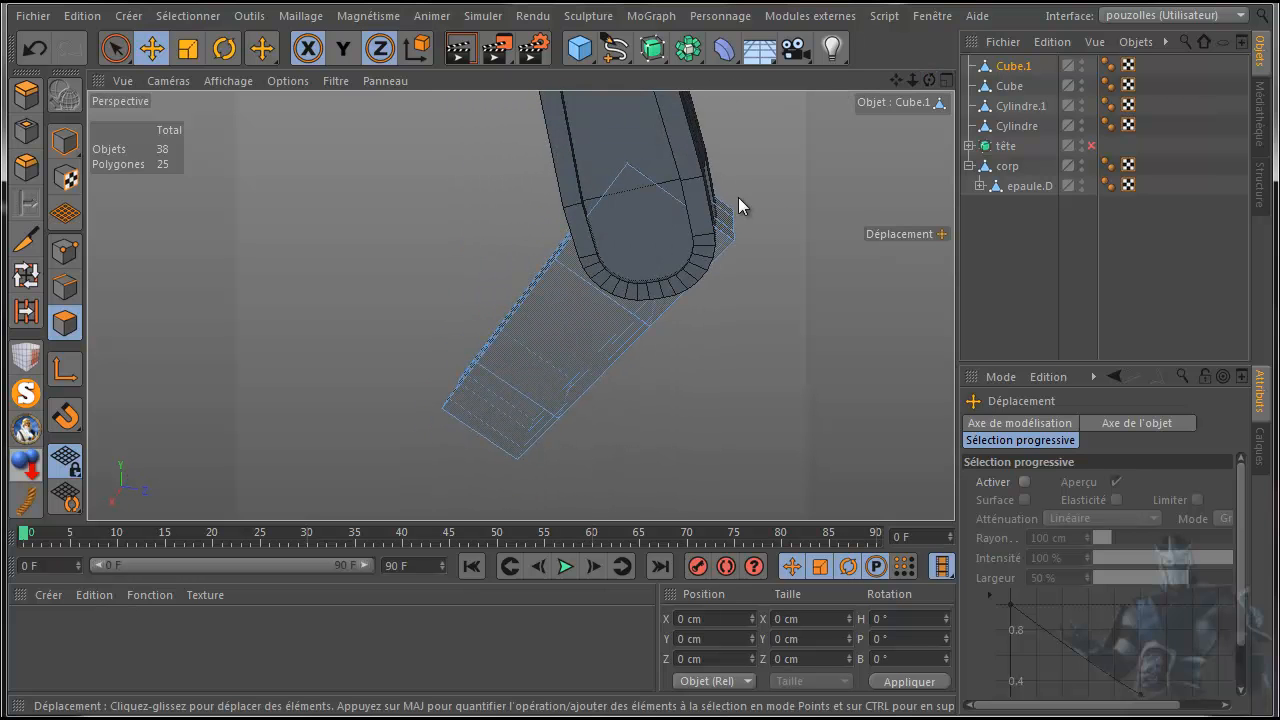
{"action": "left_click_drag", "start_coordinate": [929, 80], "coordinate": [814, 105]}
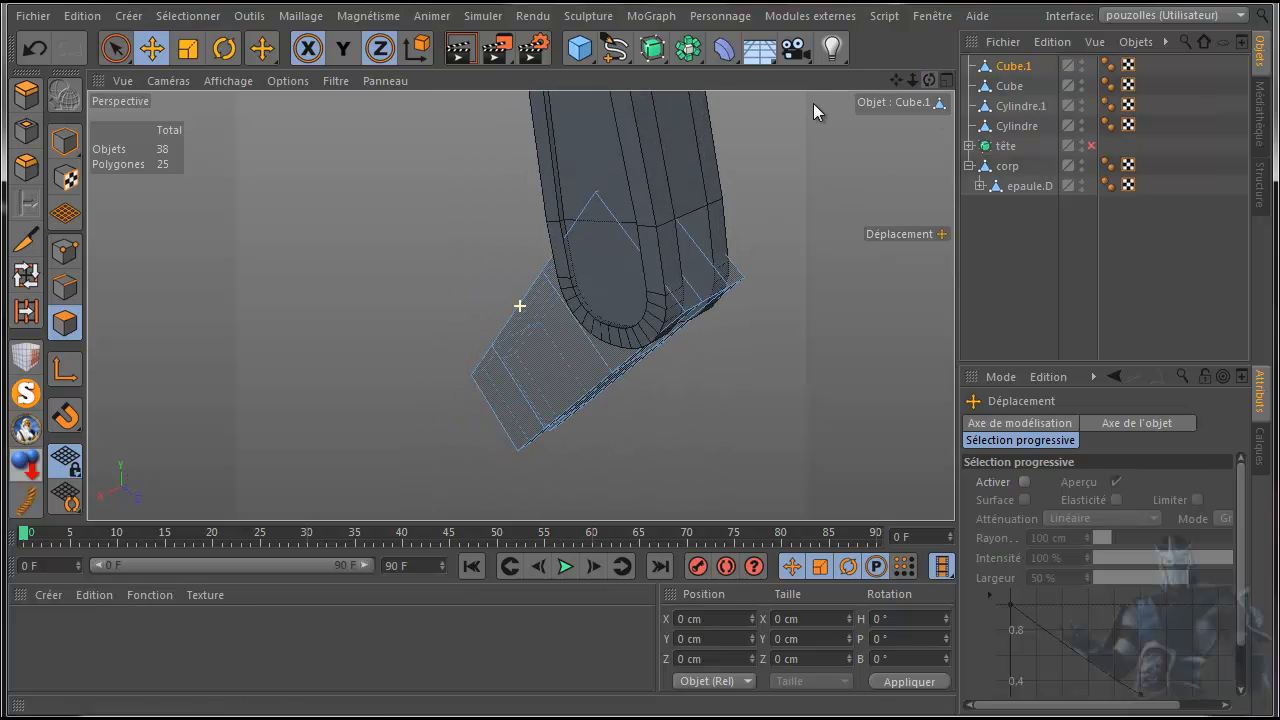
{"action": "left_click", "coordinate": [703, 281]}
{"action": "key", "text": "Delete"}
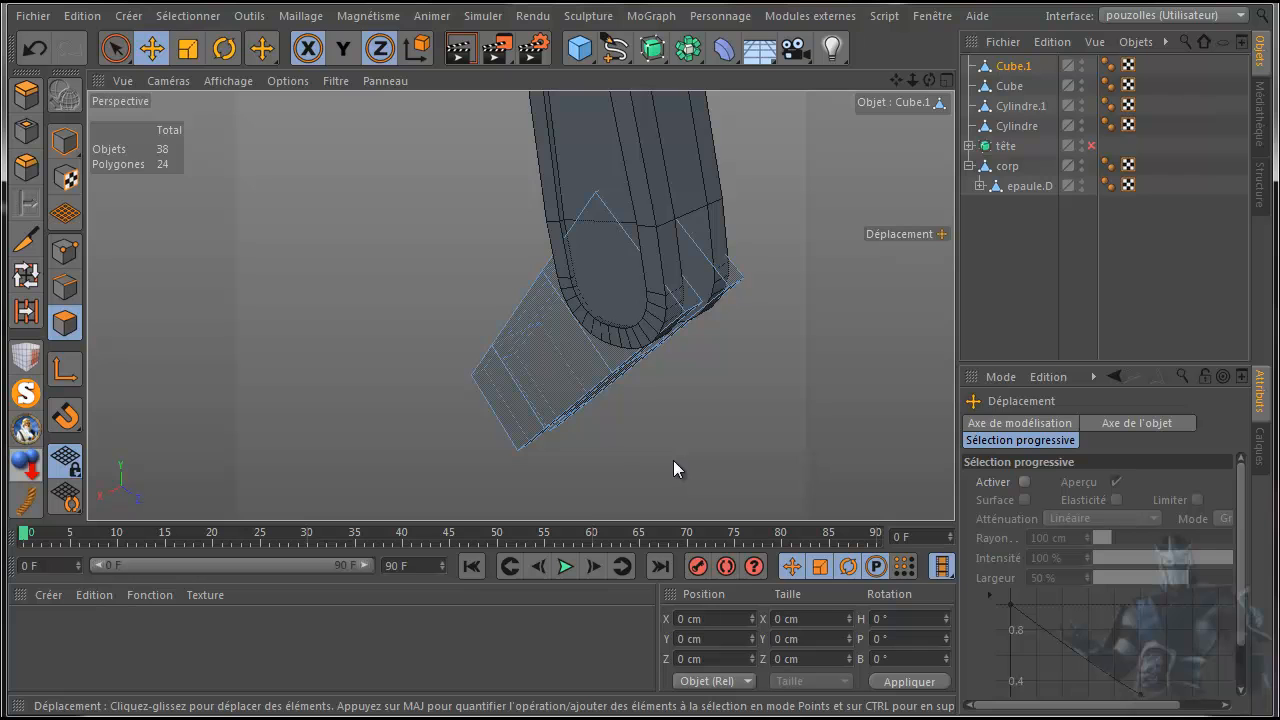
- Select the short edges bordering the opened middle gap at Cube.1's knee end
{"action": "left_click", "coordinate": [67, 289]}
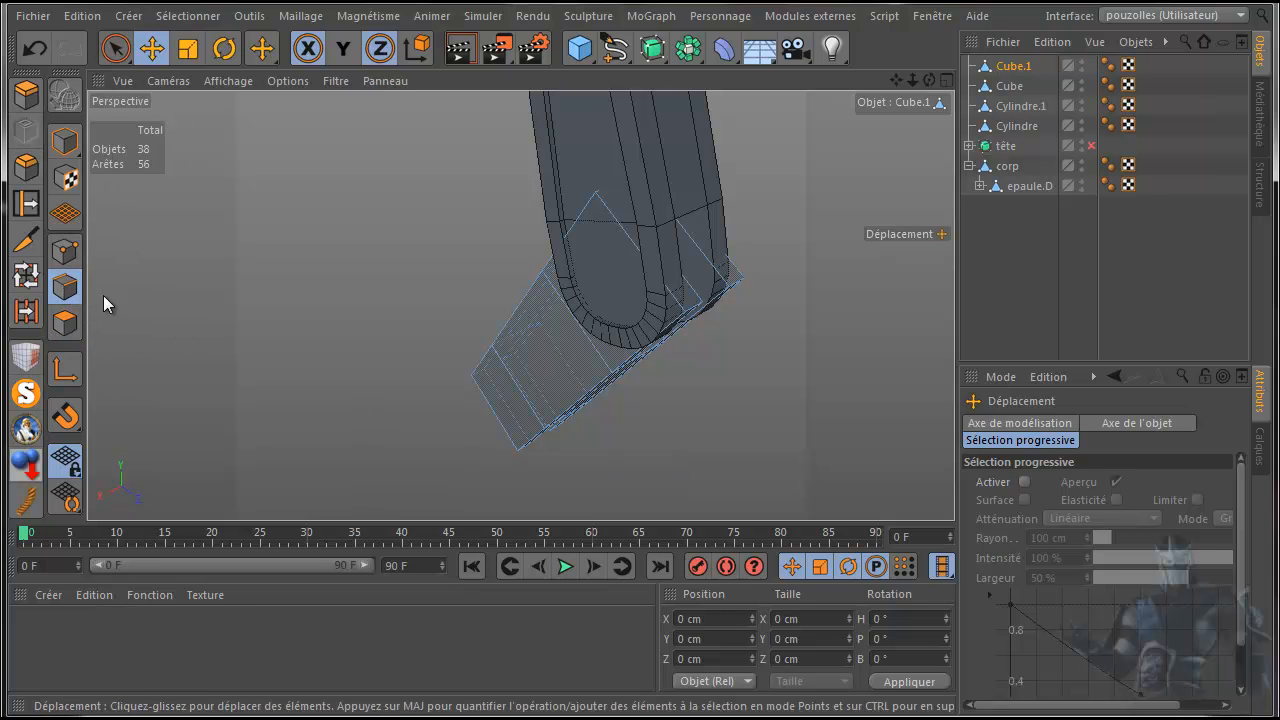
{"action": "left_click", "coordinate": [694, 305]}
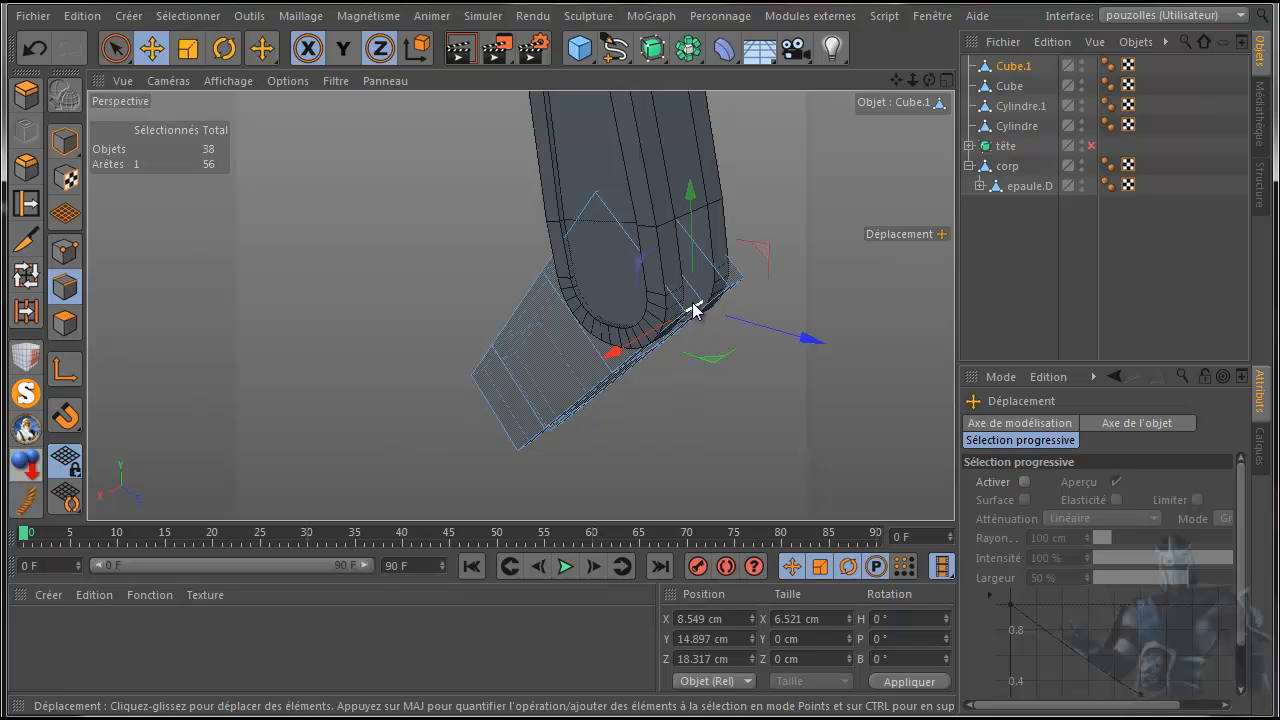
{"action": "left_click", "coordinate": [740, 288], "text": "shift"}
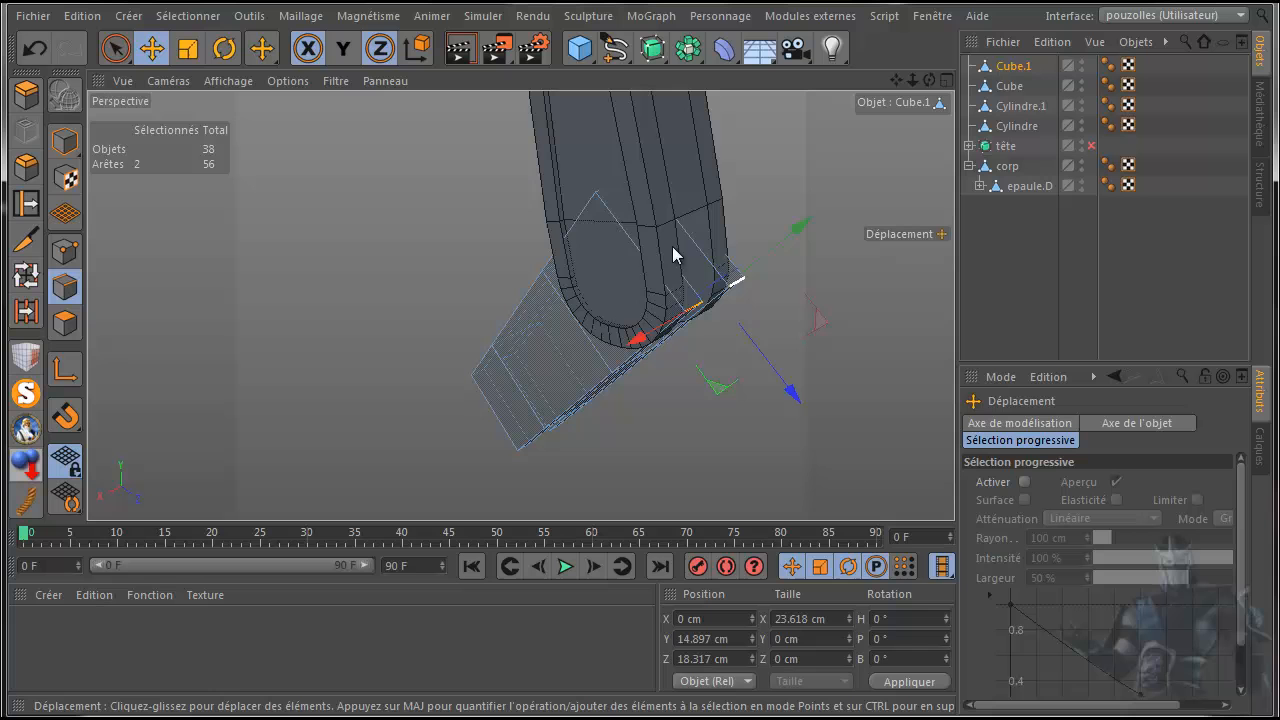
{"action": "left_click", "coordinate": [606, 200], "text": "shift"}
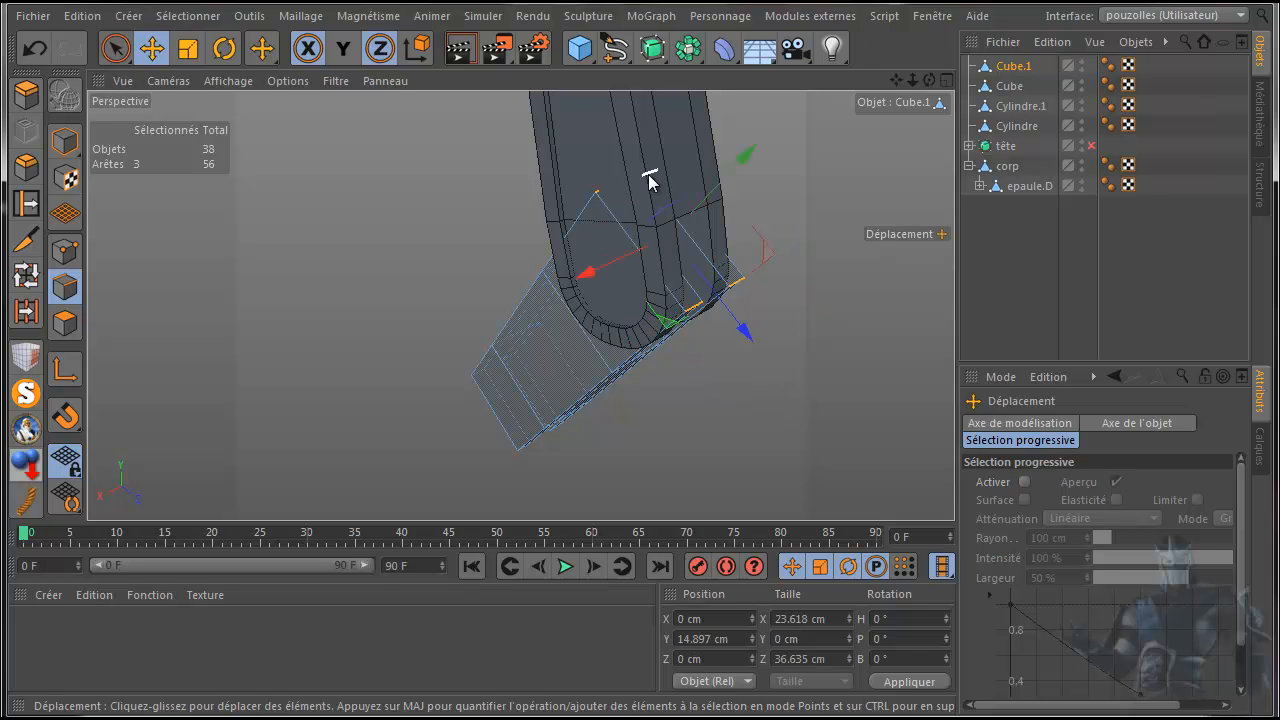
{"action": "left_click", "coordinate": [595, 315], "text": "shift"}
{"action": "left_click_drag", "start_coordinate": [929, 80], "coordinate": [1231, 85]}
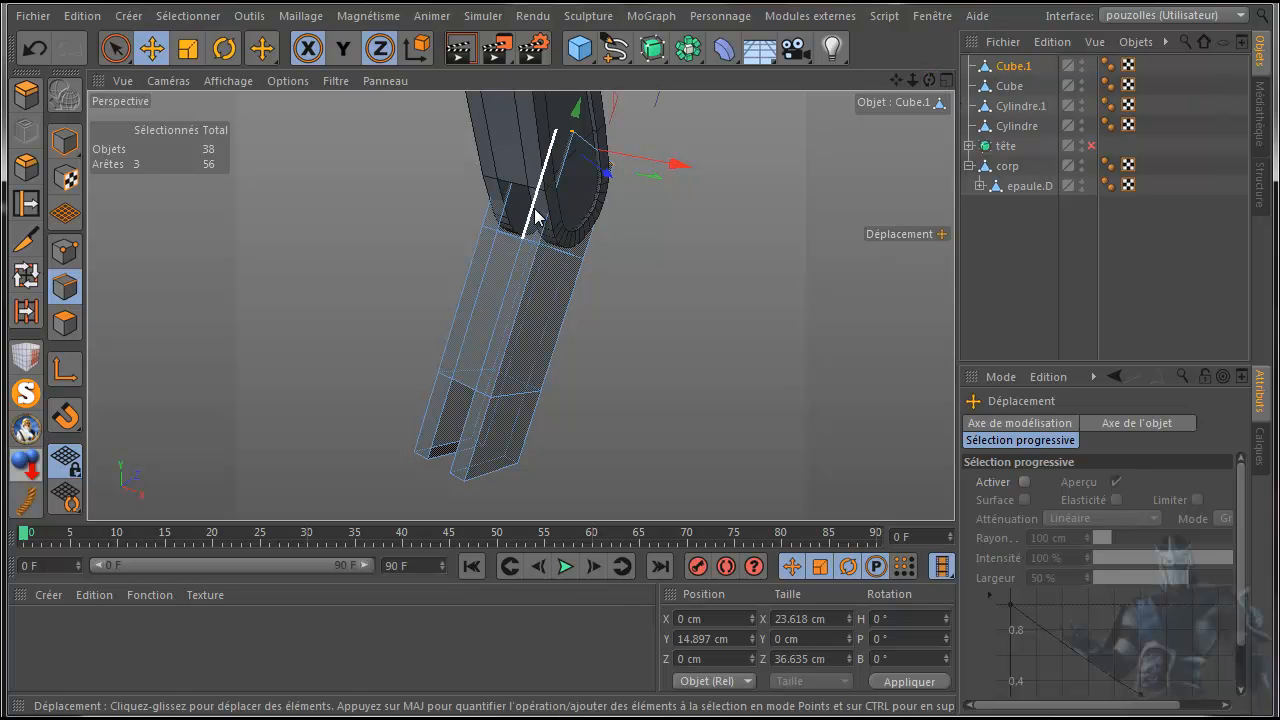
- Undo the edge selections and the deletion of the knee end's middle polygons, keeping the ankle slot open
{"action": "left_click", "coordinate": [33, 50]}
{"action": "left_click", "coordinate": [33, 50]}
{"action": "left_click", "coordinate": [33, 50]}
{"action": "left_click", "coordinate": [33, 50]}
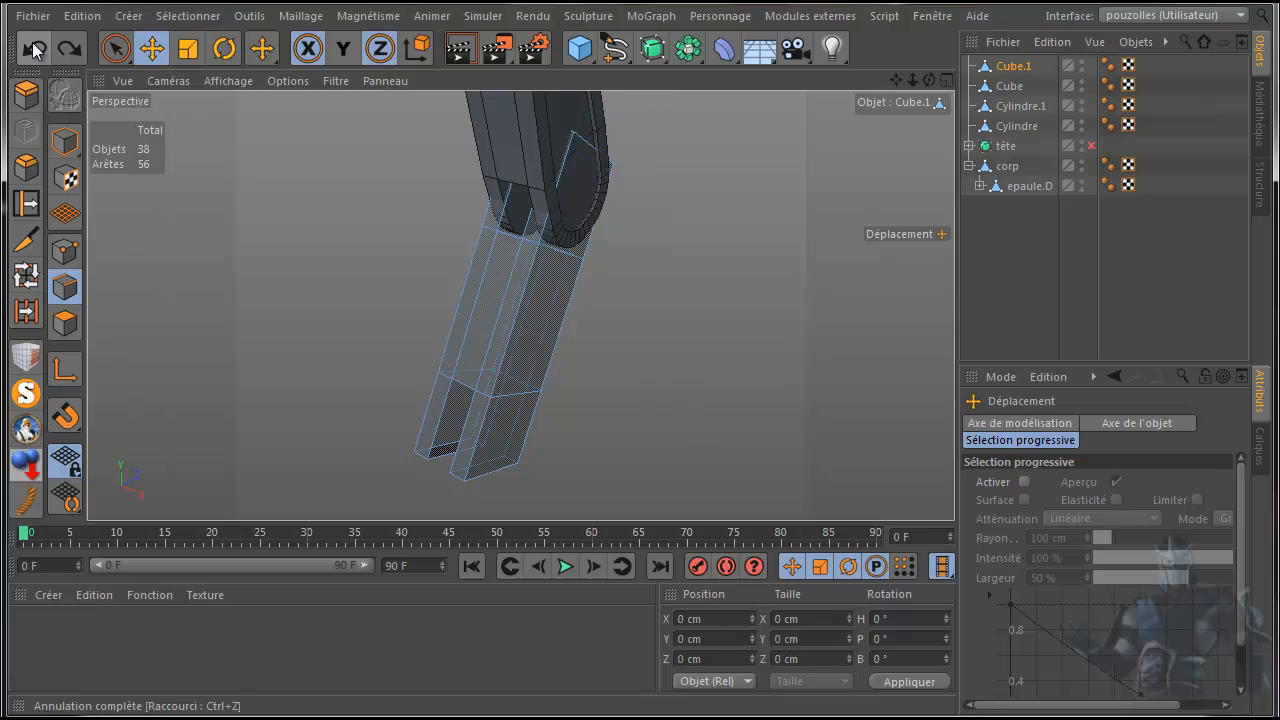
{"action": "left_click", "coordinate": [33, 50]}
{"action": "left_click", "coordinate": [33, 50]}
{"action": "left_click", "coordinate": [33, 50]}
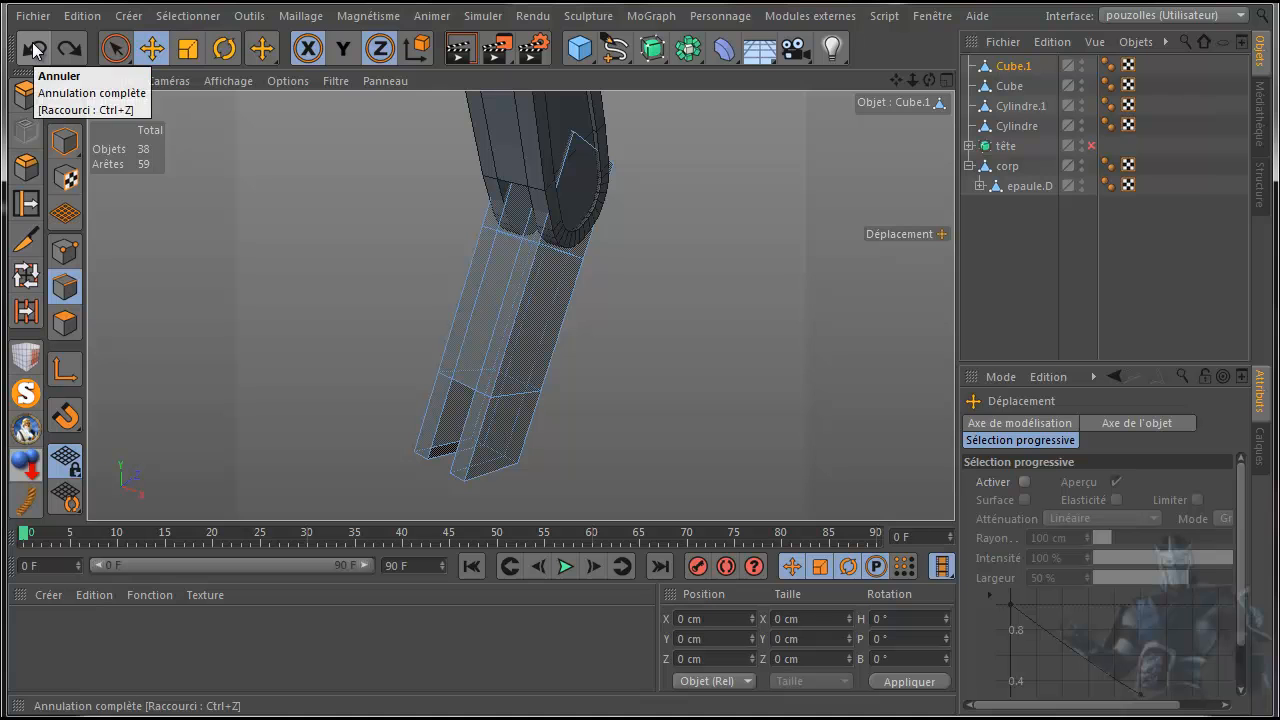
{"action": "left_click_drag", "start_coordinate": [928, 81], "coordinate": [1034, 72]}
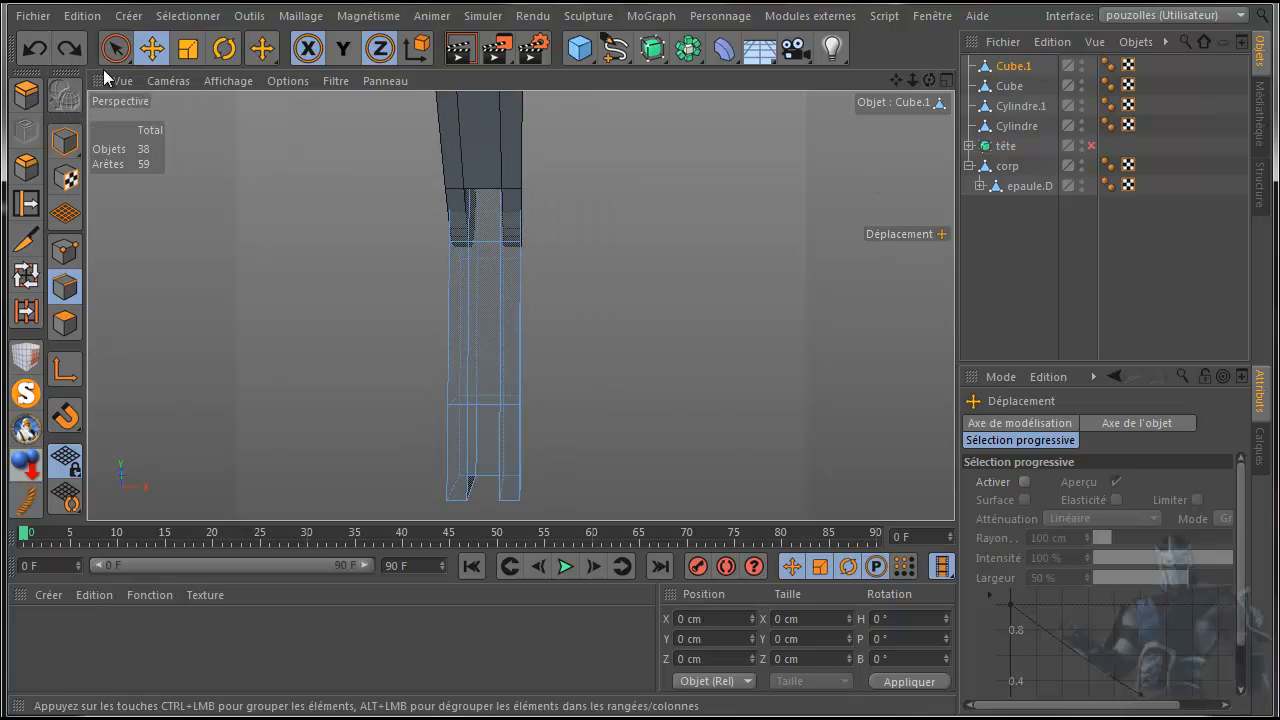
{"action": "left_click", "coordinate": [70, 49]}
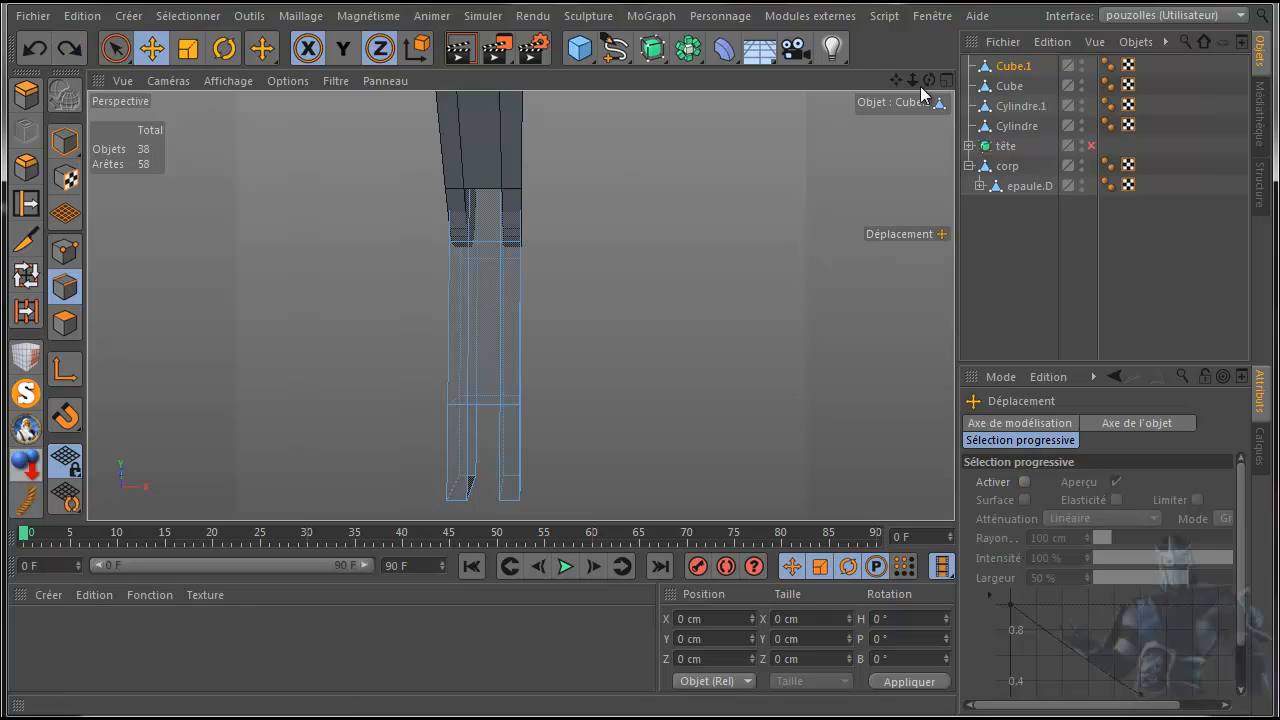
- Delete the two outer front polygons and the two side polygons at Cube.1's knee end
{"action": "left_click_drag", "start_coordinate": [929, 80], "coordinate": [902, 110]}
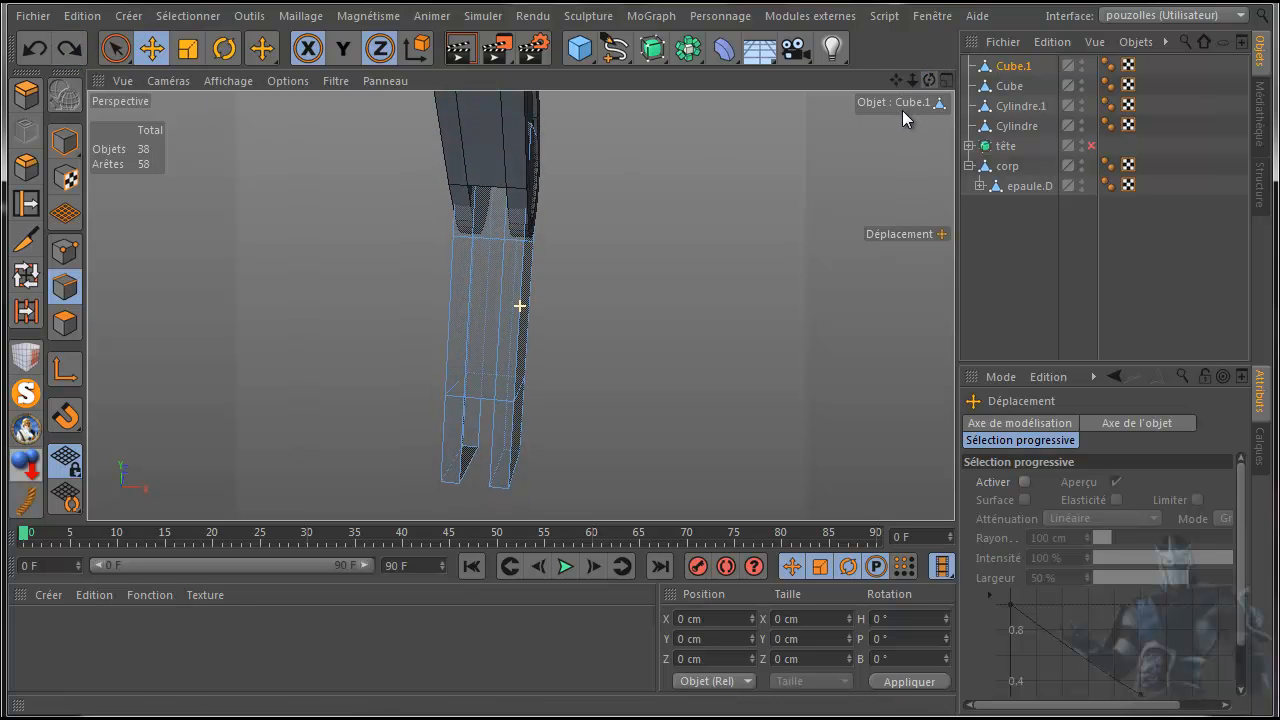
{"action": "left_click", "coordinate": [64, 322]}
{"action": "left_click", "coordinate": [463, 217]}
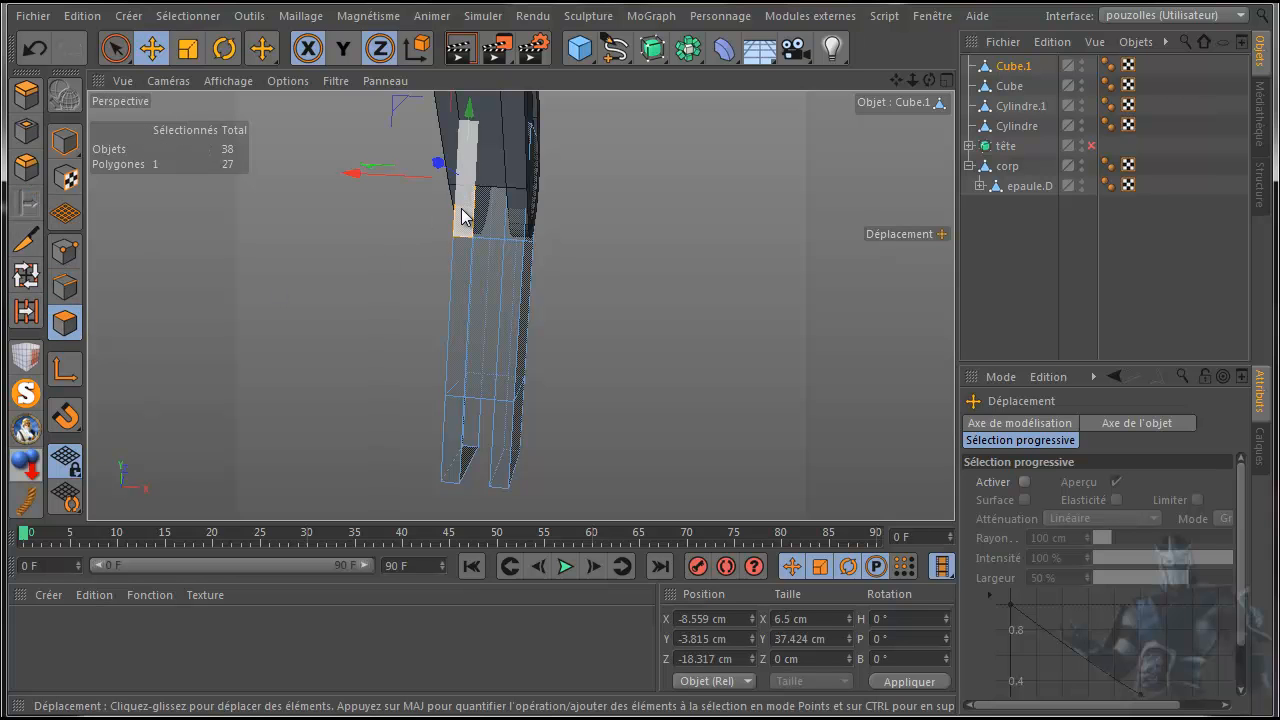
{"action": "key", "text": "Delete"}
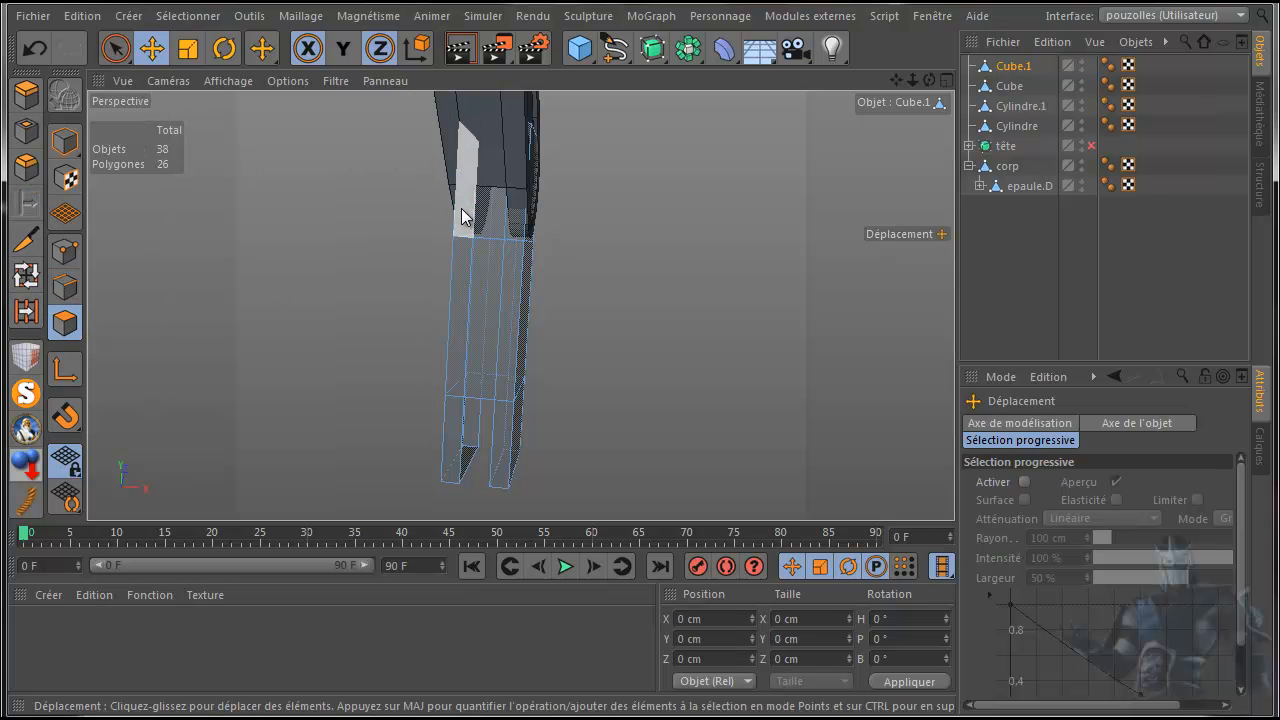
{"action": "left_click", "coordinate": [464, 215]}
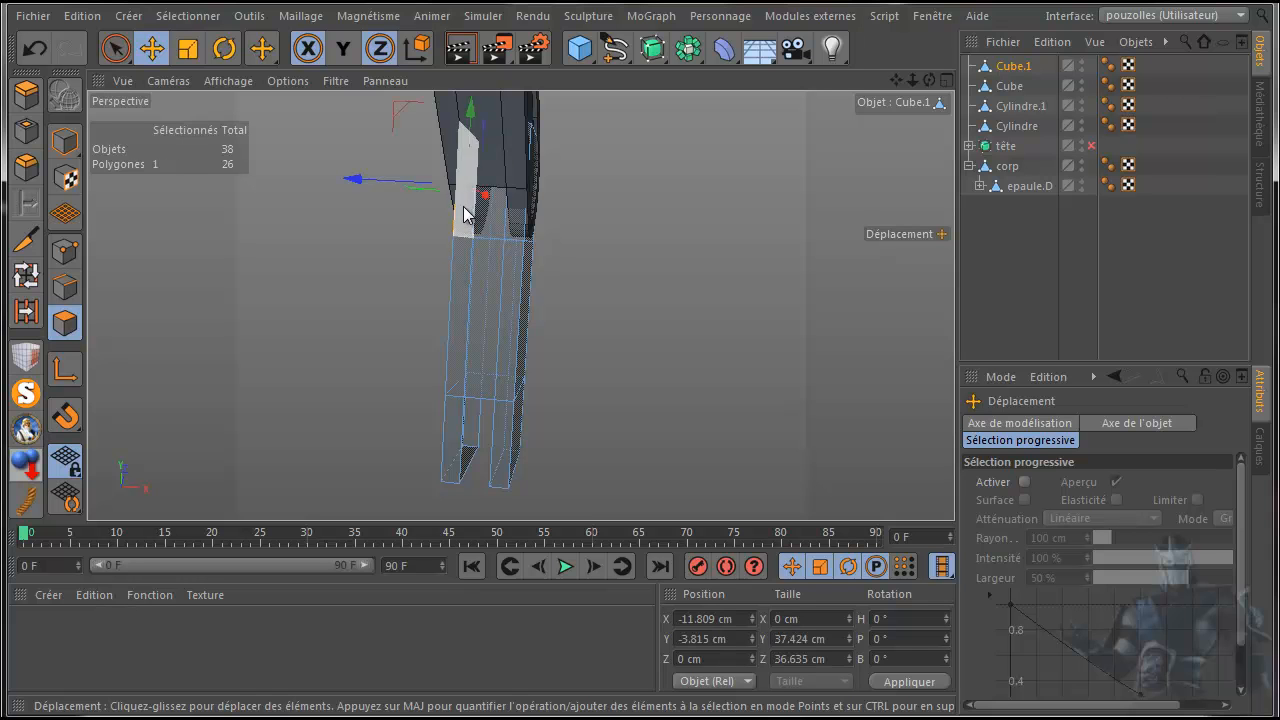
{"action": "key", "text": "Delete"}
{"action": "left_click", "coordinate": [515, 218]}
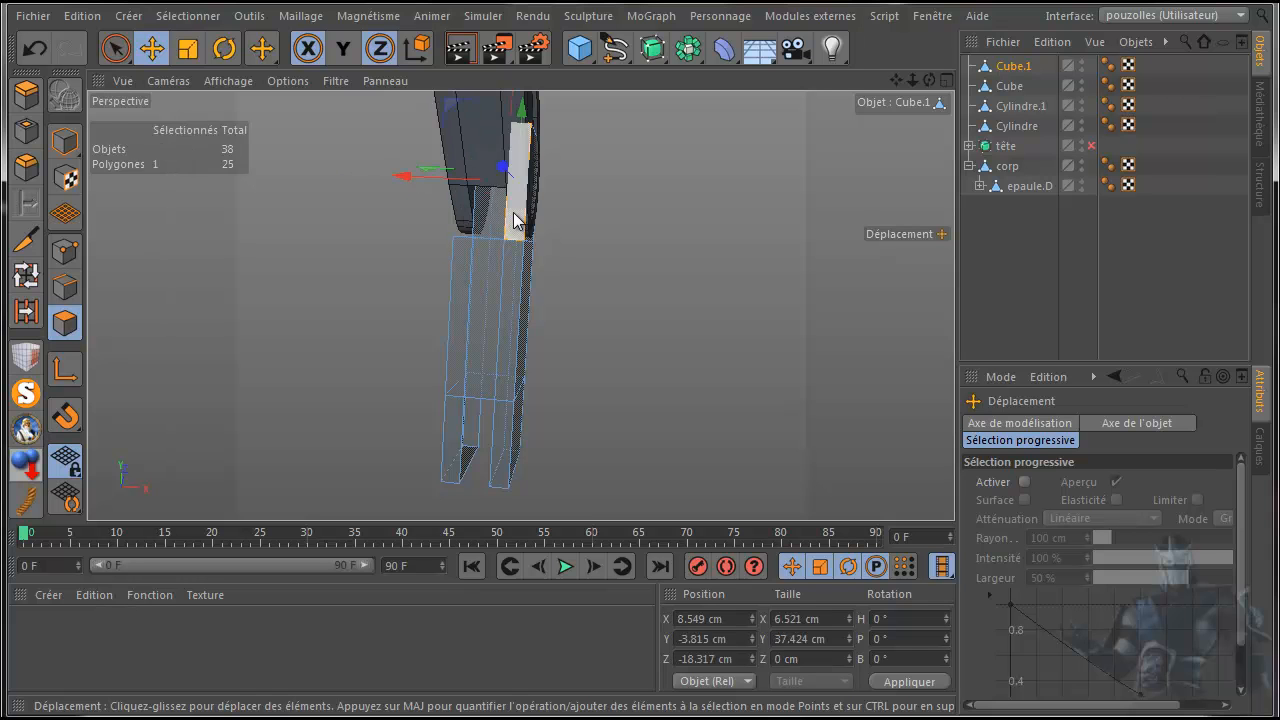
{"action": "key", "text": "Delete"}
{"action": "left_click", "coordinate": [528, 218]}
{"action": "key", "text": "Delete"}
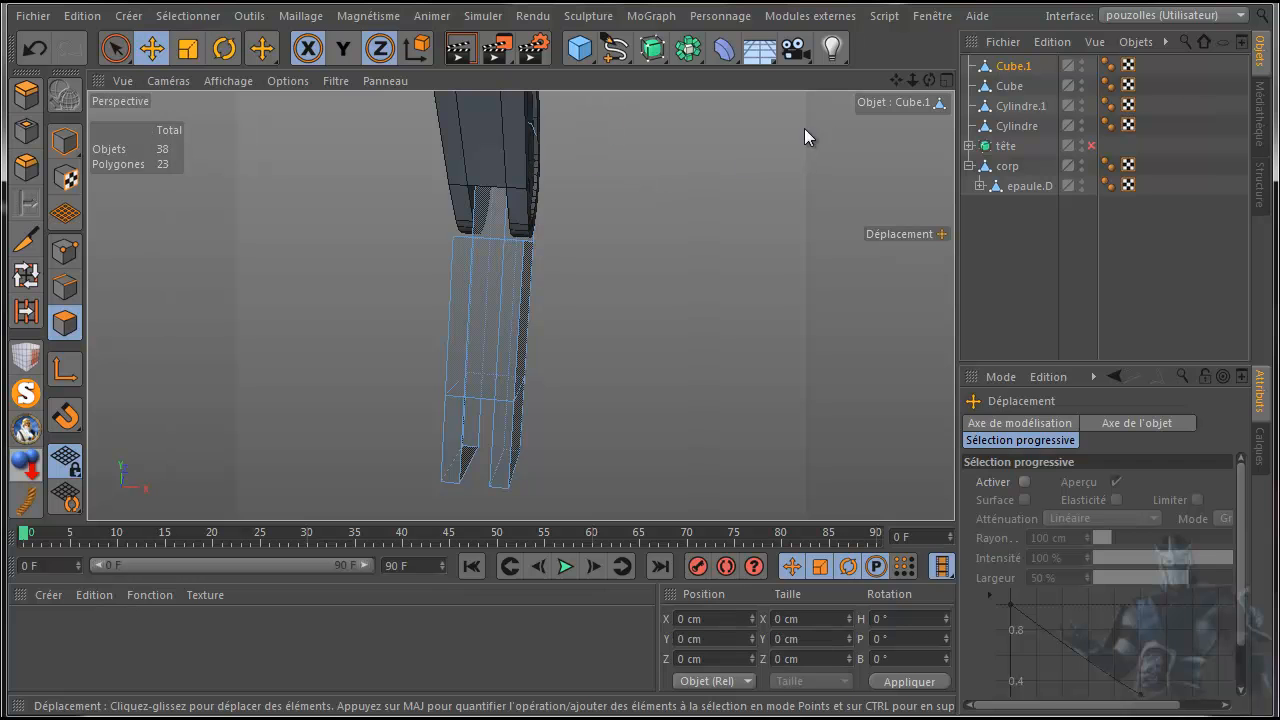
- Delete the outer top and back polygons on both sides of Cube.1's knee end, leaving only the central tongue
{"action": "left_click_drag", "start_coordinate": [930, 82], "coordinate": [441, 170]}
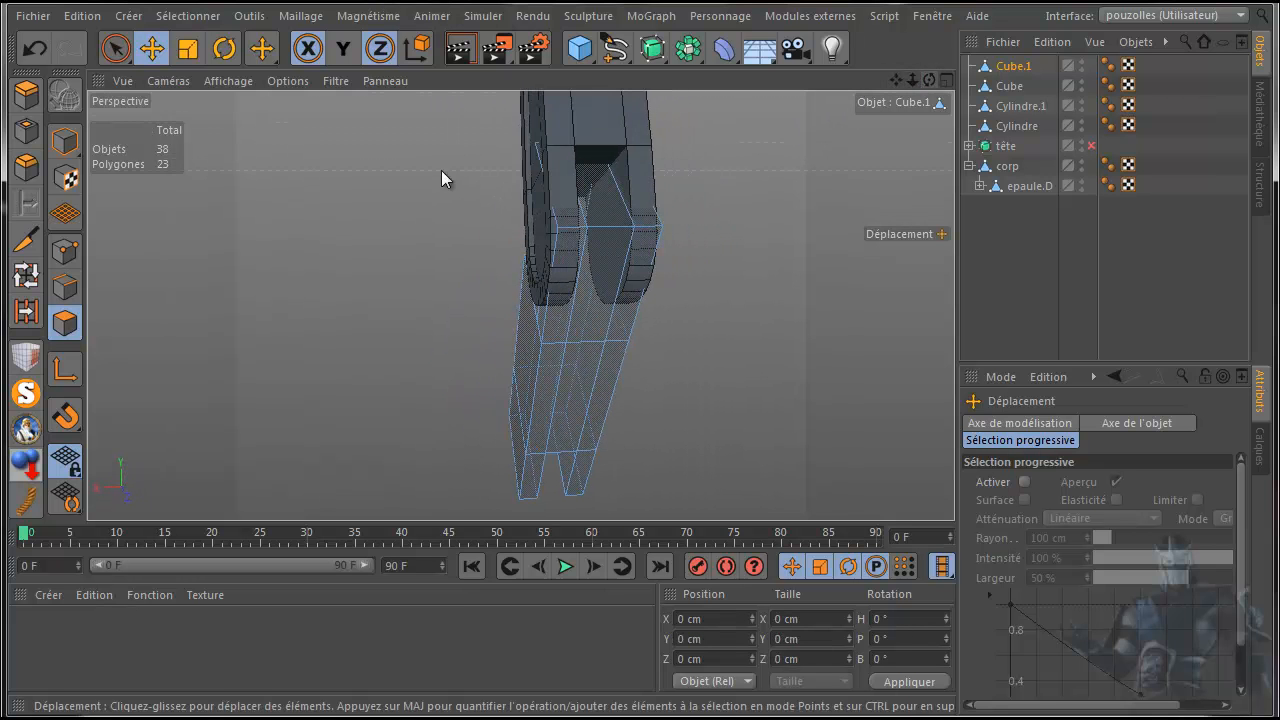
{"action": "left_click", "coordinate": [562, 211]}
{"action": "key", "text": "Delete"}
{"action": "left_click", "coordinate": [566, 255]}
{"action": "key", "text": "Delete"}
{"action": "left_click", "coordinate": [650, 227]}
{"action": "key", "text": "Delete"}
{"action": "left_click", "coordinate": [646, 257]}
{"action": "key", "text": "Delete"}
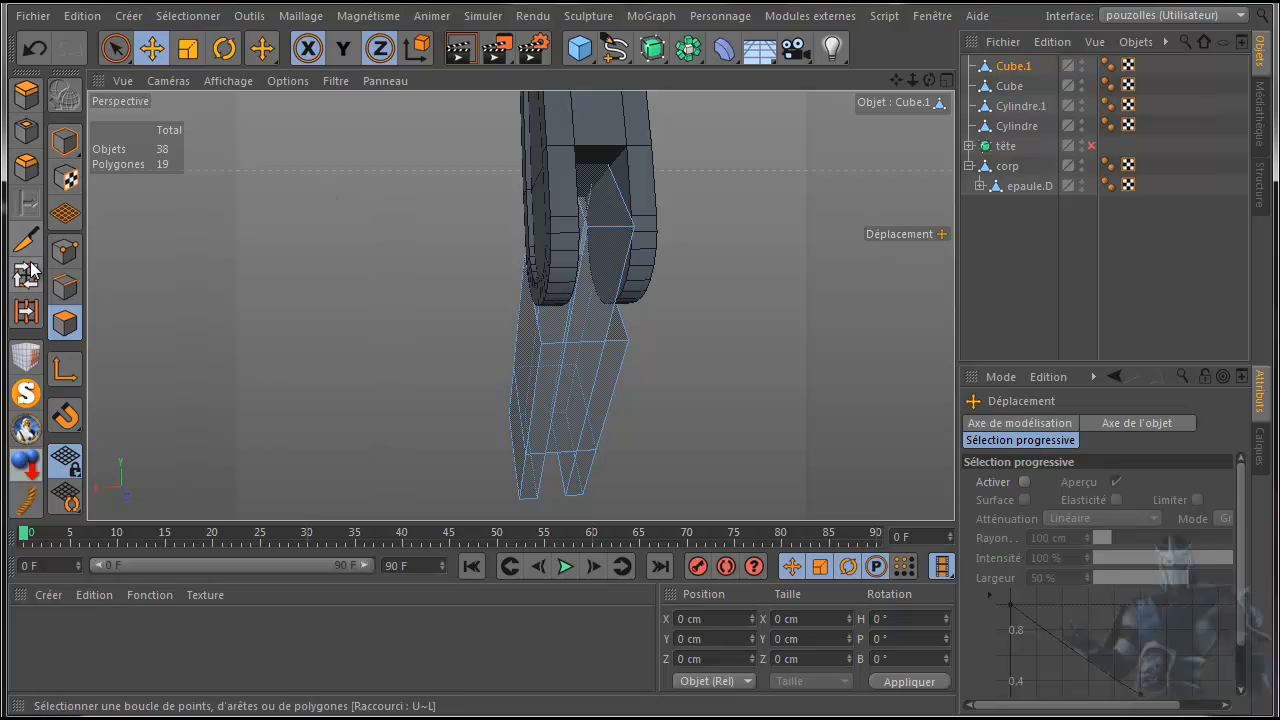
- Activate the Bridge tool for edges, and display Cube.1 alone with X-ray turned off
{"action": "left_click", "coordinate": [60, 280]}
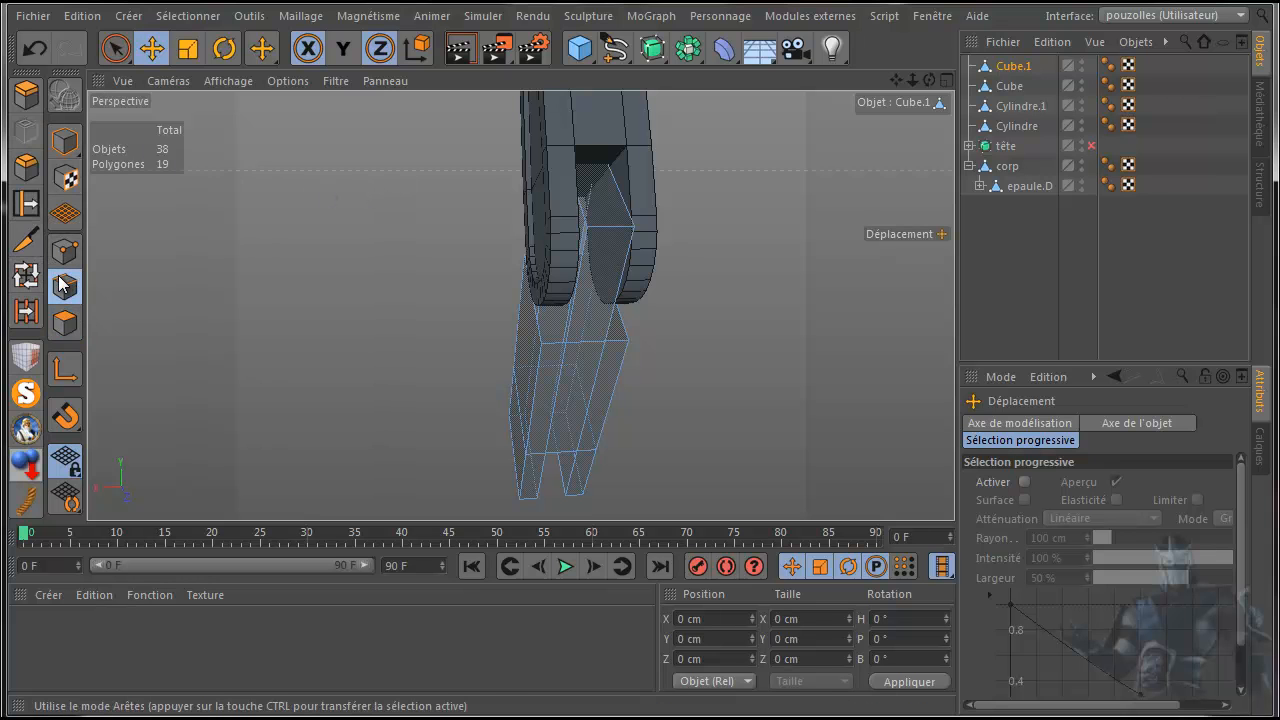
{"action": "right_click", "coordinate": [314, 217]}
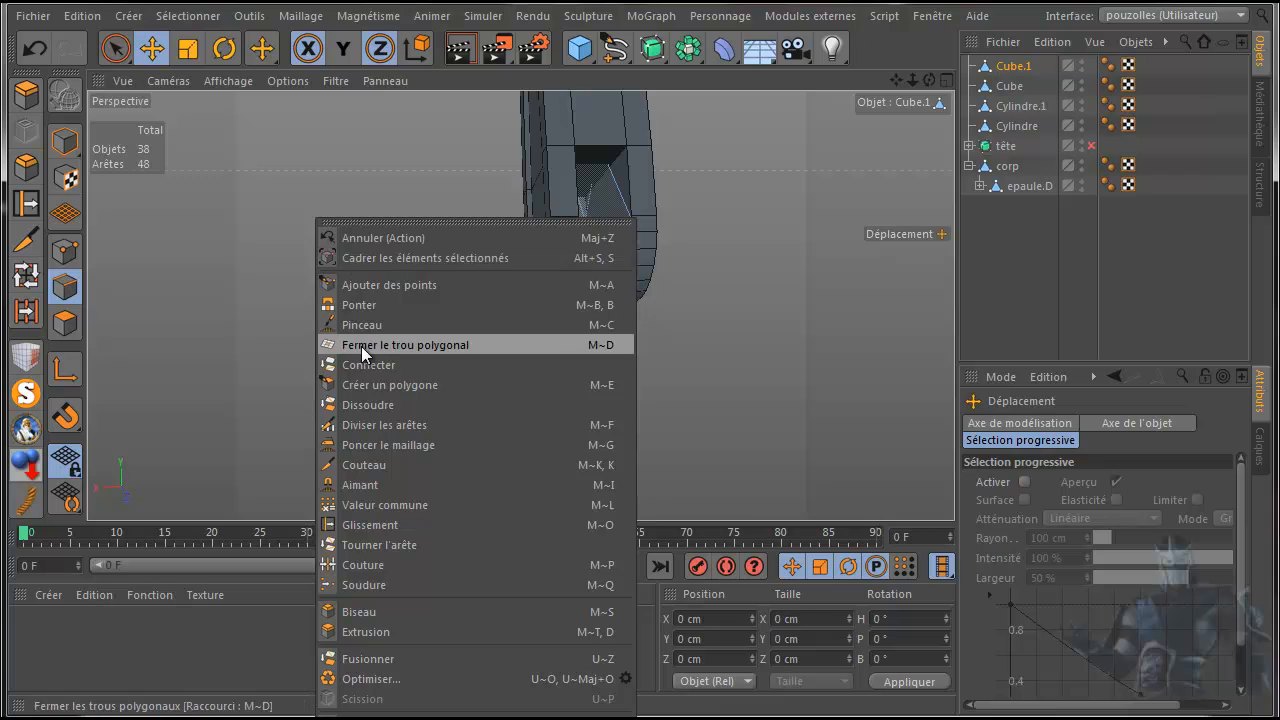
{"action": "left_click", "coordinate": [364, 306]}
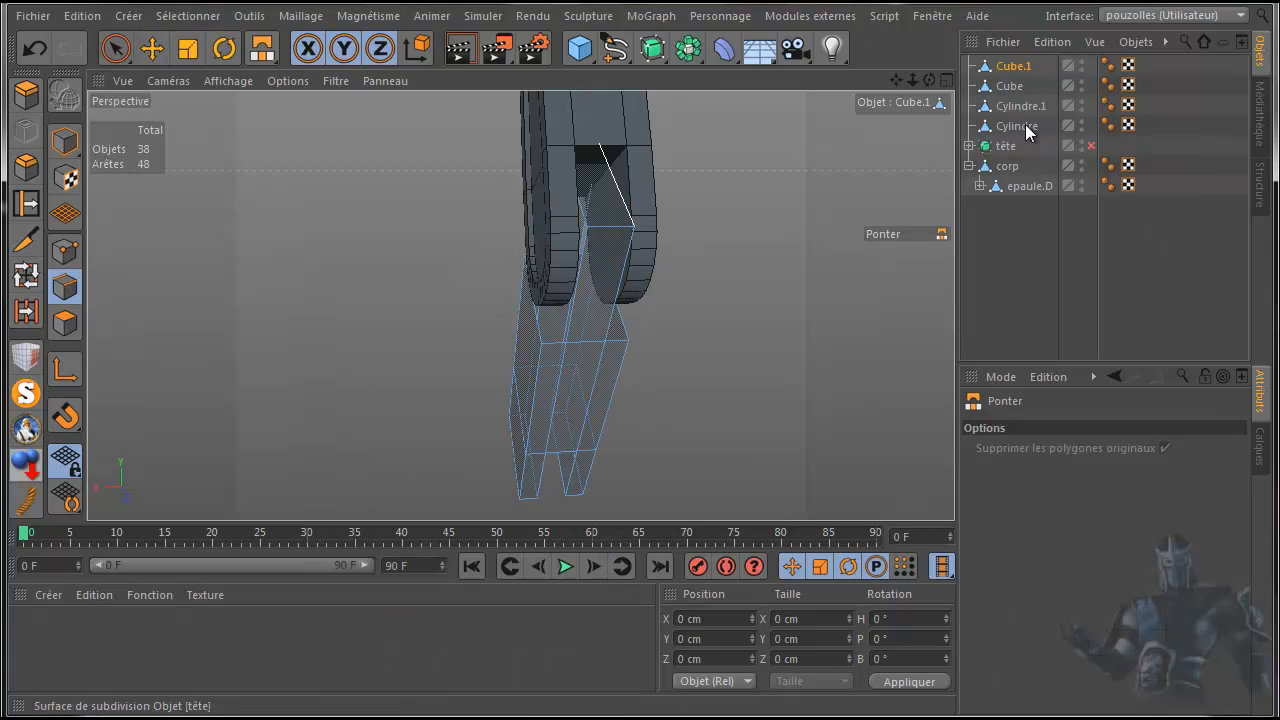
{"action": "left_click", "coordinate": [1012, 67]}
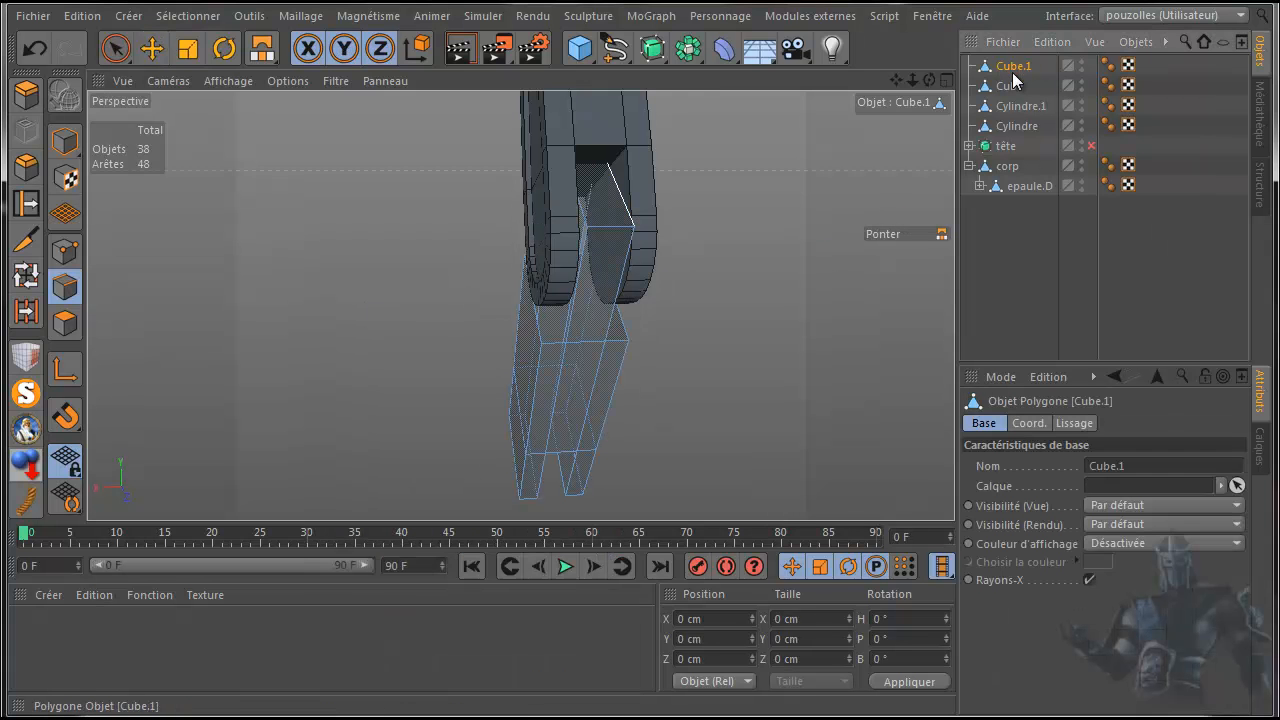
{"action": "left_click", "coordinate": [1090, 580]}
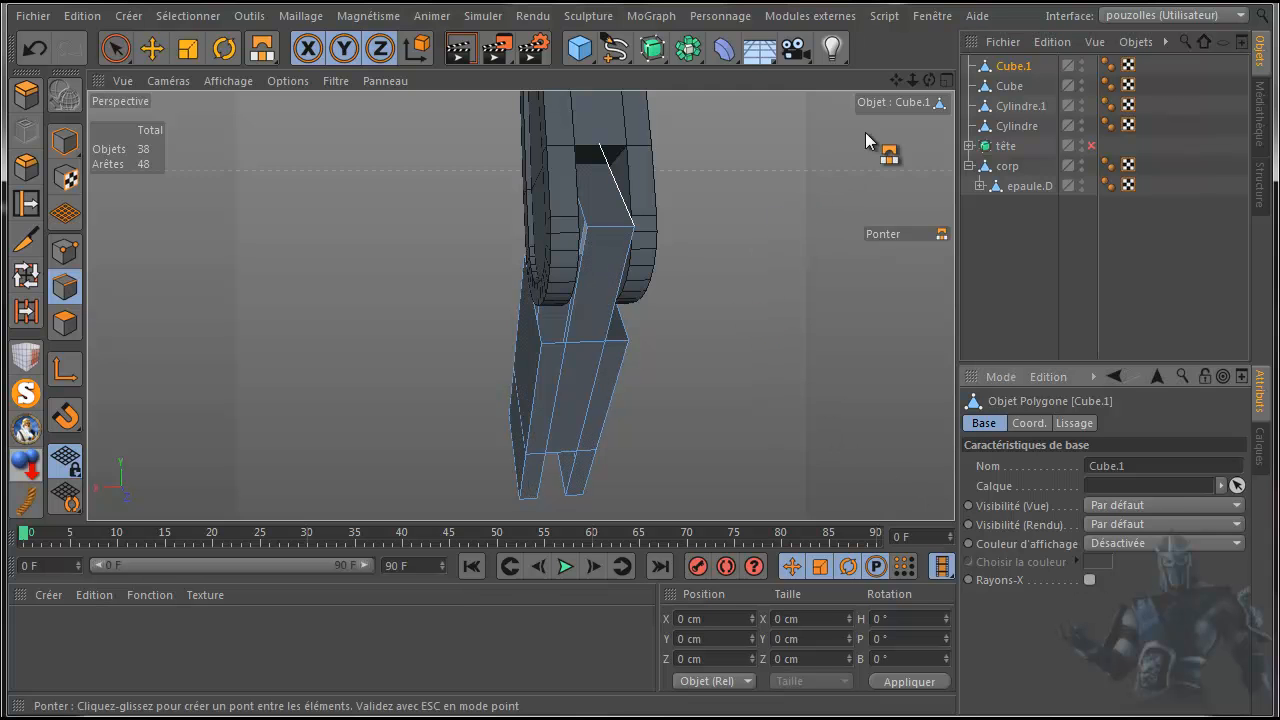
{"action": "left_click_drag", "start_coordinate": [929, 79], "coordinate": [819, 66]}
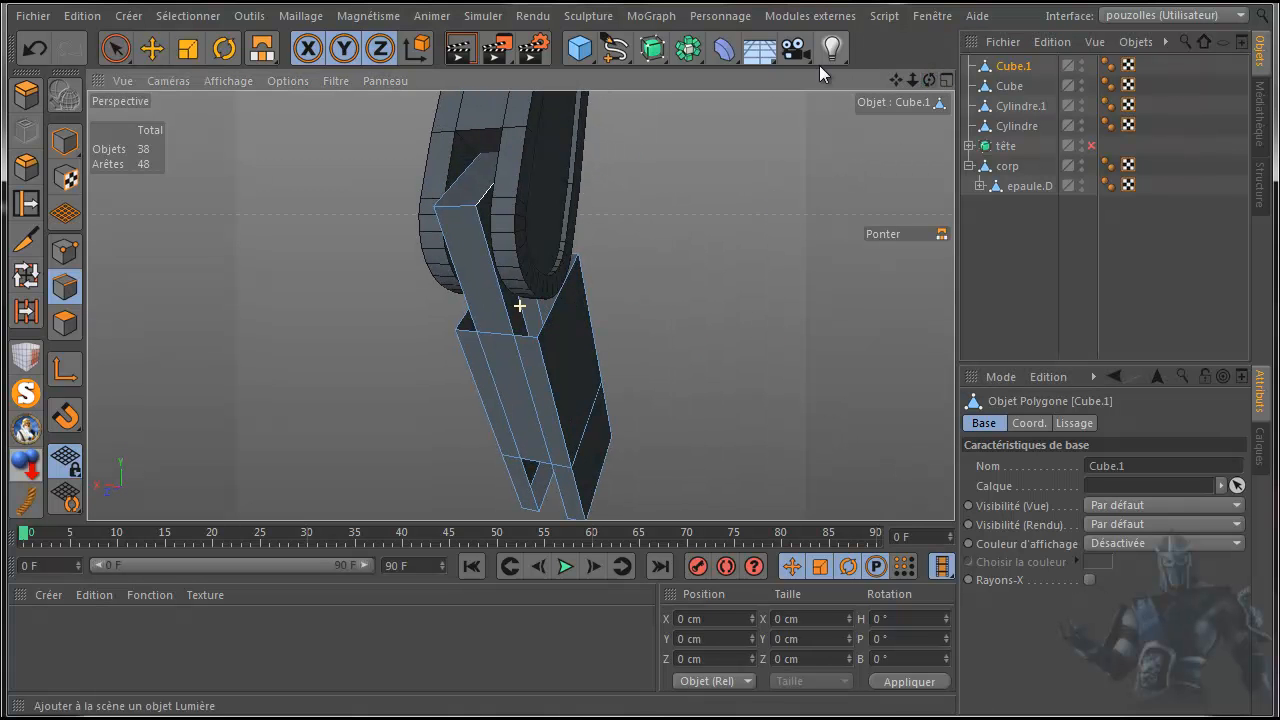
{"action": "left_click", "coordinate": [26, 393]}
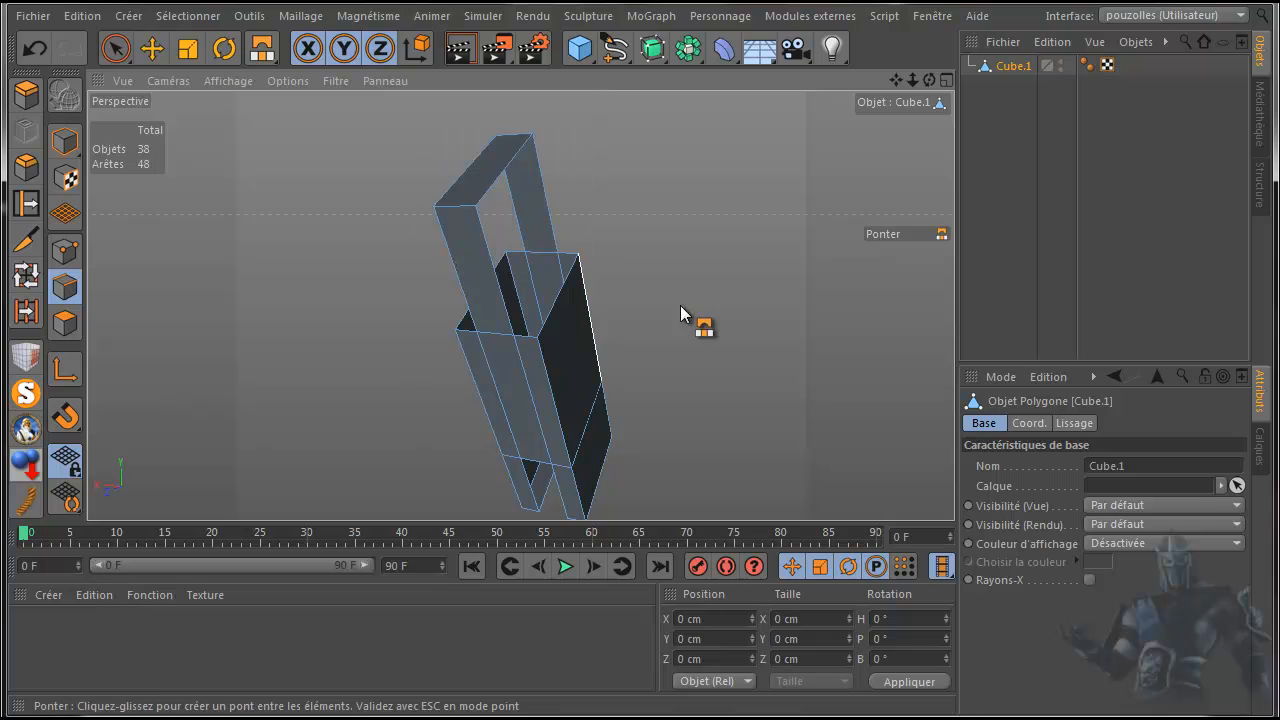
- Bridge the open edges on both shoulders beside Cube.1's knee tongue and across the inner wall of the ankle slot
{"action": "left_click_drag", "start_coordinate": [565, 256], "coordinate": [526, 343]}
{"action": "left_click_drag", "start_coordinate": [930, 80], "coordinate": [977, 126]}
{"action": "left_click_drag", "start_coordinate": [549, 255], "coordinate": [612, 312]}
{"action": "left_click_drag", "start_coordinate": [930, 80], "coordinate": [258, 5]}
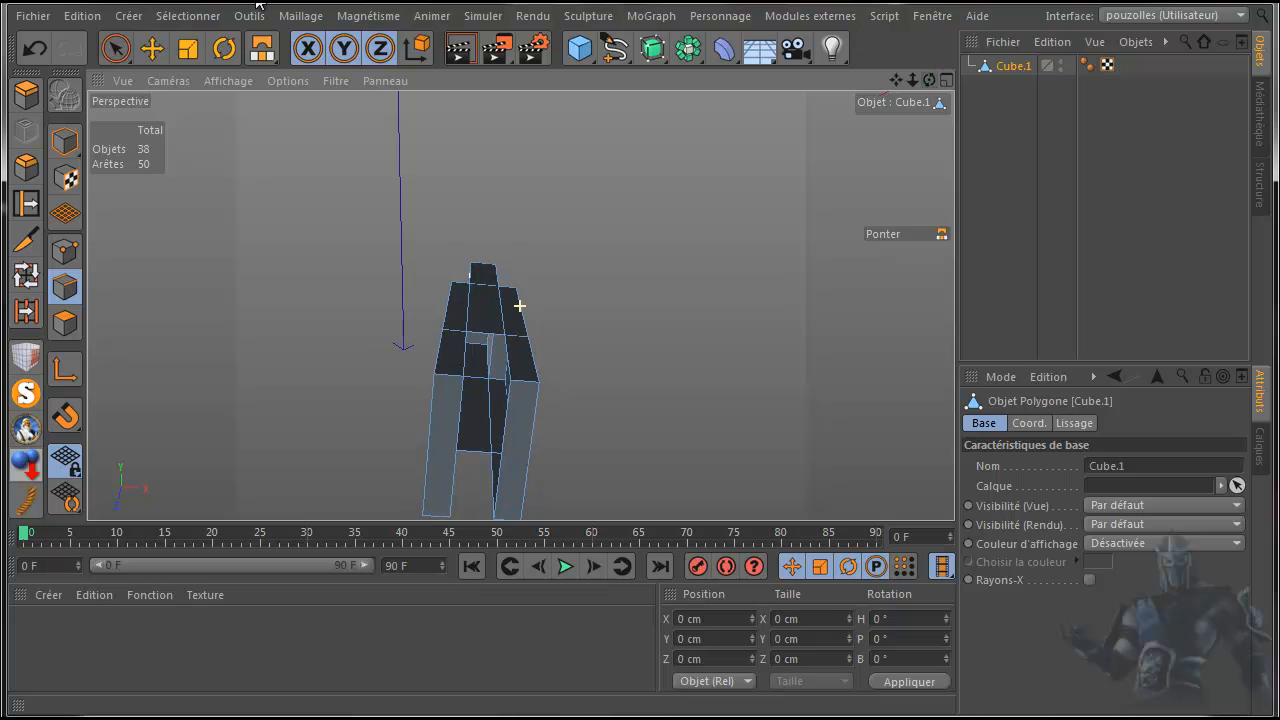
{"action": "left_click_drag", "start_coordinate": [488, 332], "coordinate": [488, 457]}
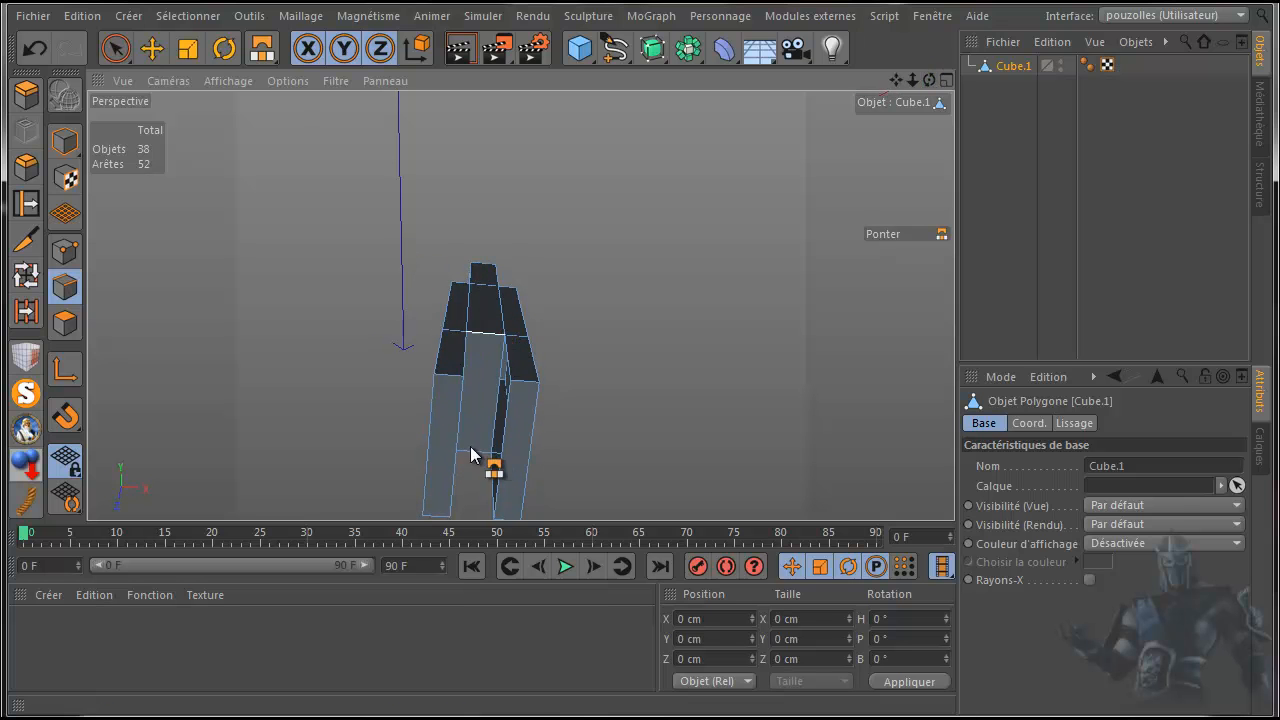
- Close the remaining polygon holes in Cube.1's ankle slot and on the open side of the knee tongue
{"action": "left_click", "coordinate": [259, 57]}
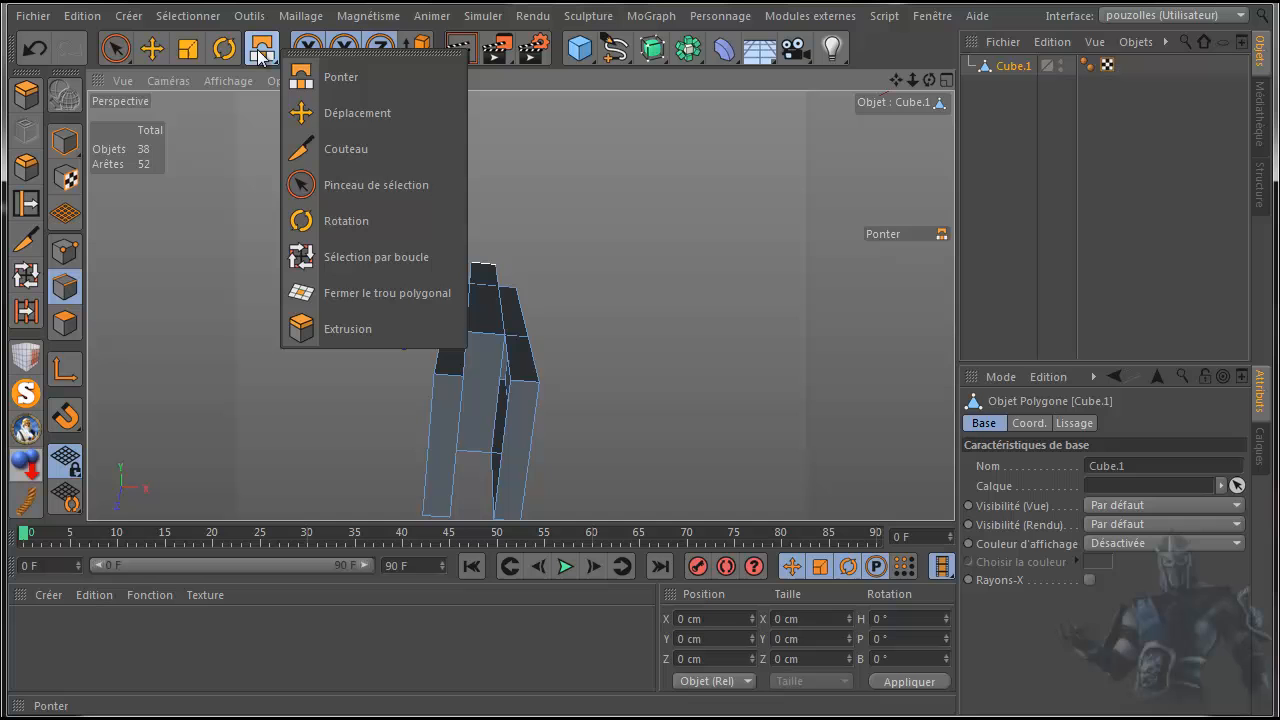
{"action": "left_click", "coordinate": [347, 296]}
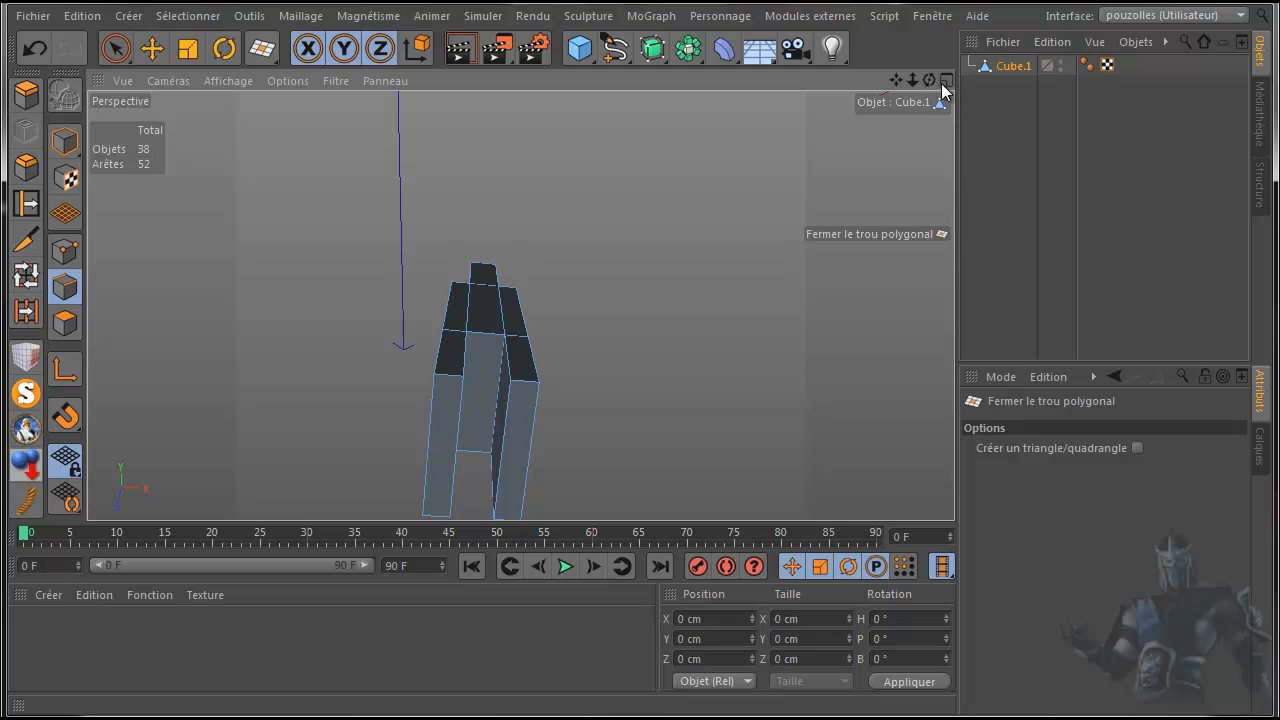
{"action": "left_click_drag", "start_coordinate": [927, 82], "coordinate": [825, 352]}
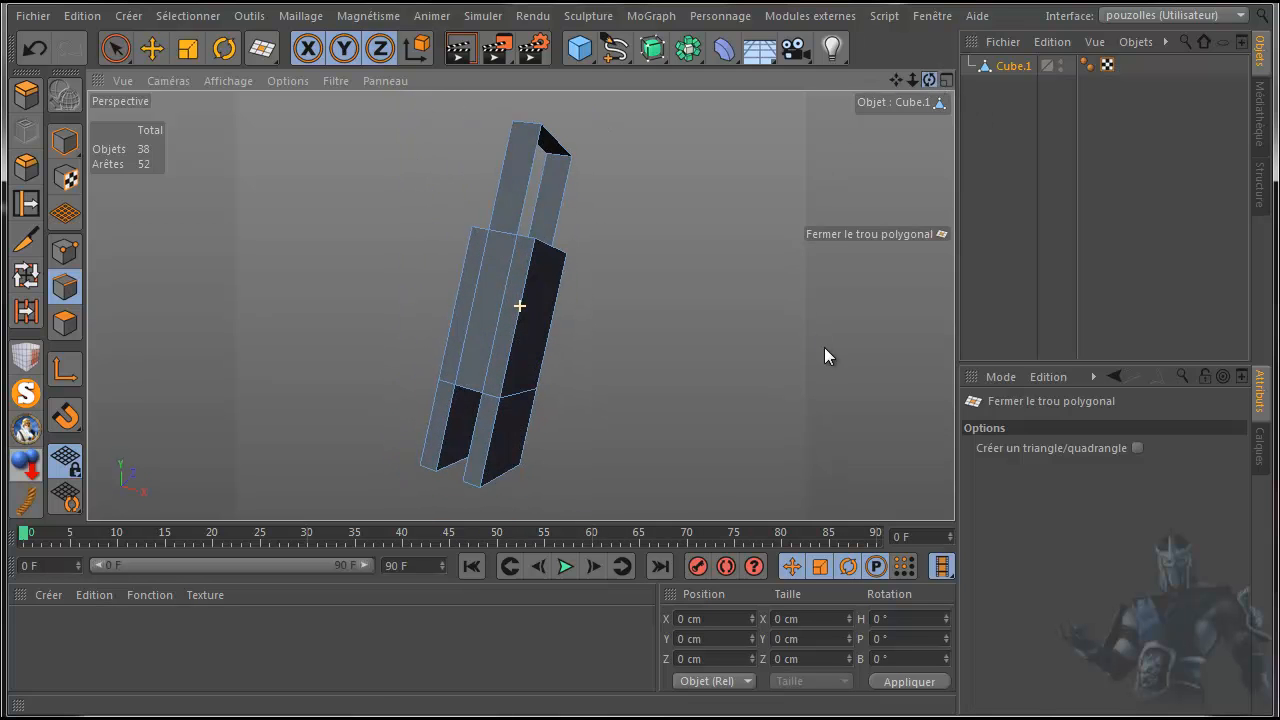
{"action": "left_click", "coordinate": [562, 206]}
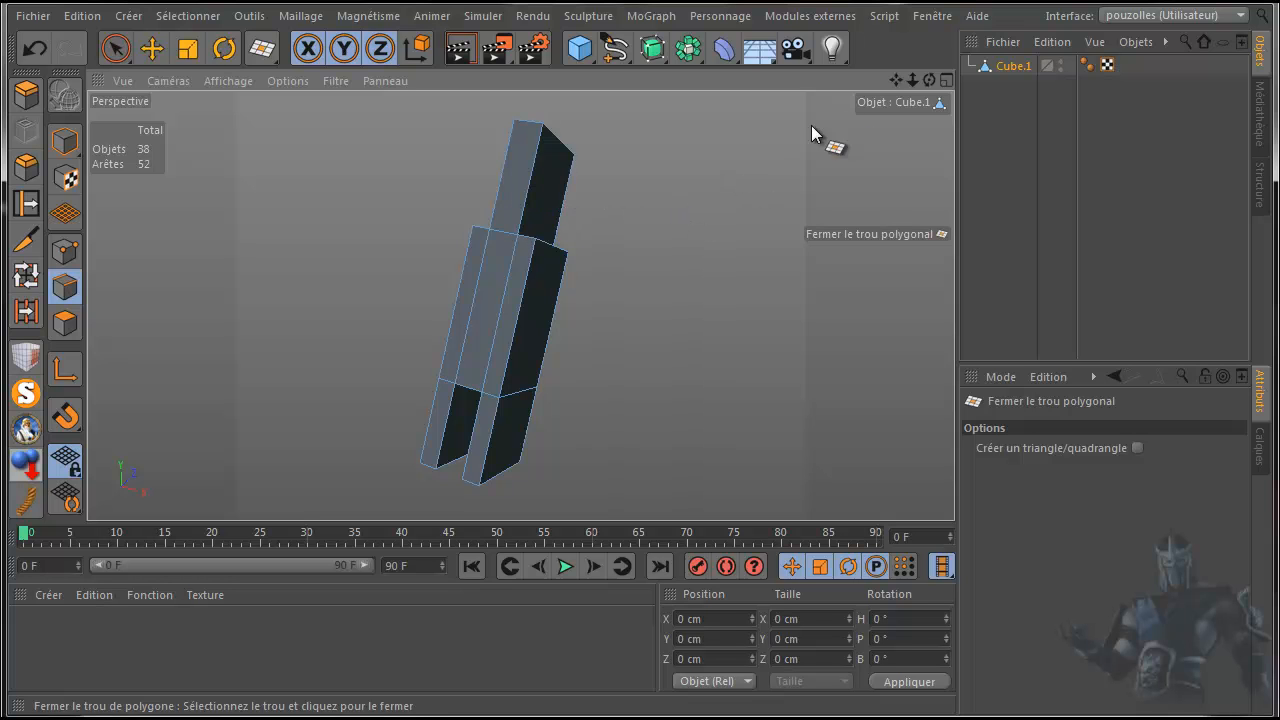
{"action": "left_click_drag", "start_coordinate": [929, 80], "coordinate": [470, 138]}
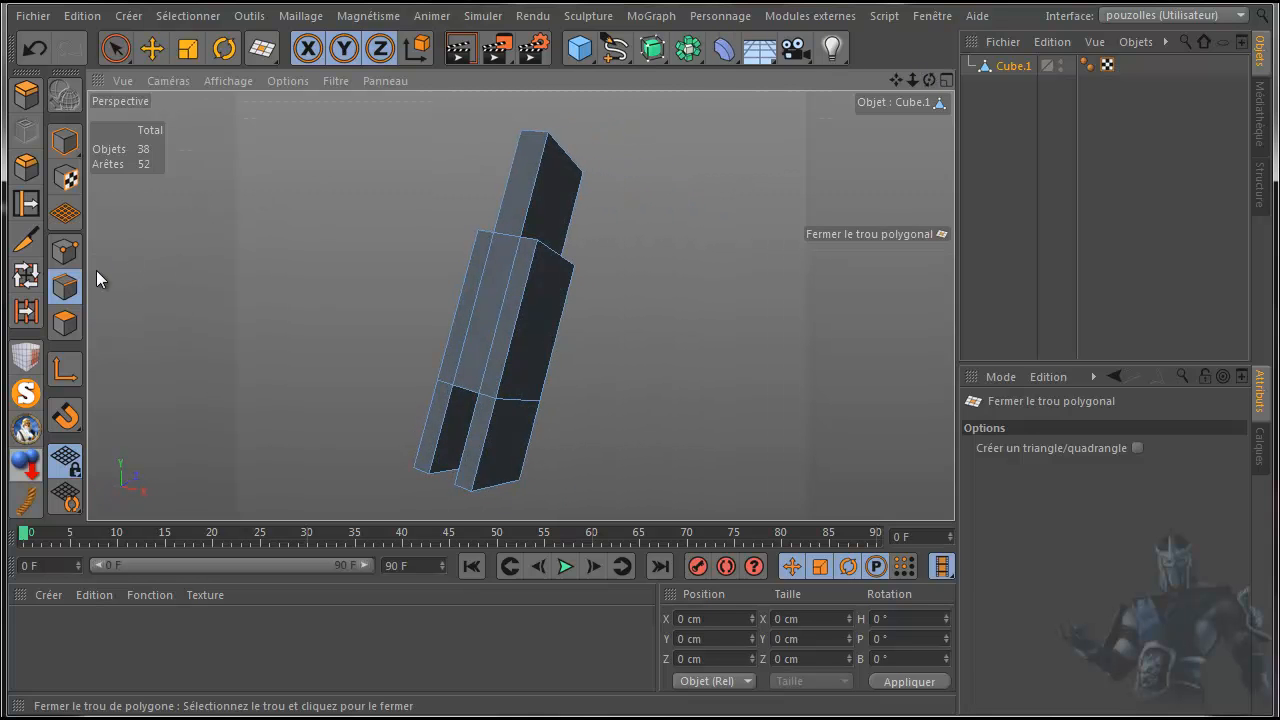
- Bevel the short end edges of Cube.1's knee tongue and both ankle prongs with a 16.4 cm offset and 6 subdivisions
{"action": "left_click", "coordinate": [152, 48]}
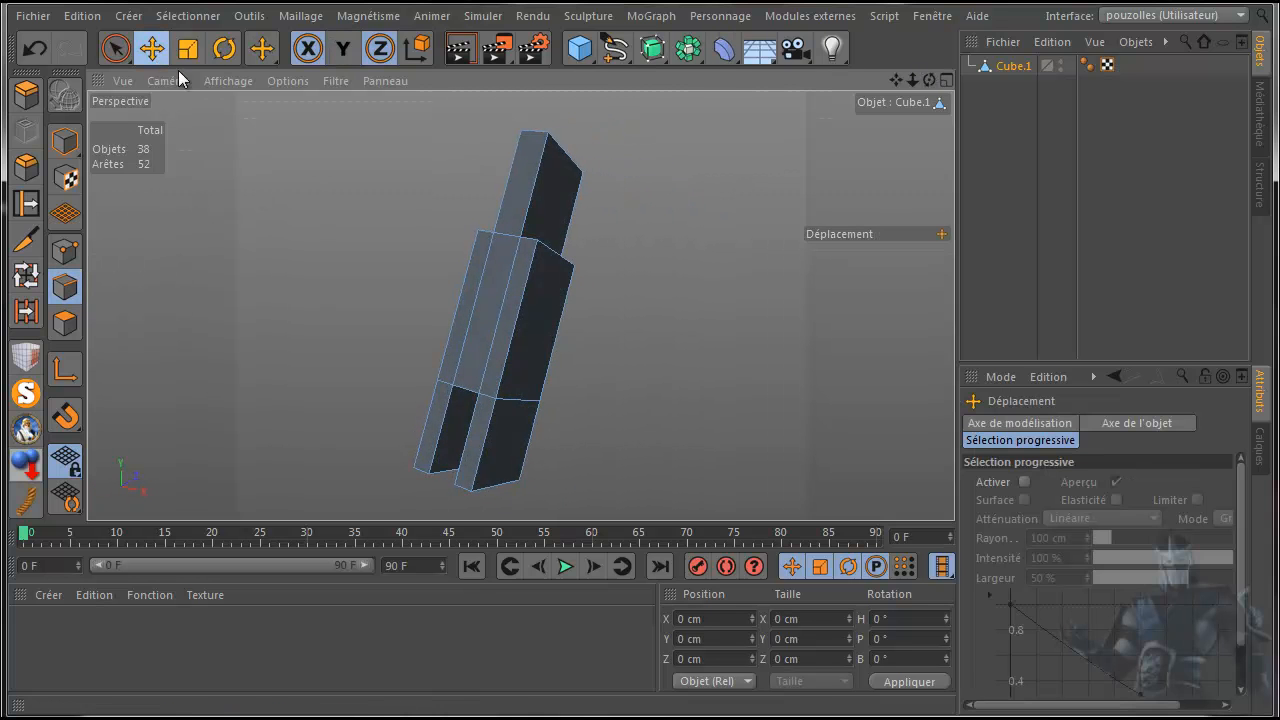
{"action": "left_click", "coordinate": [530, 134]}
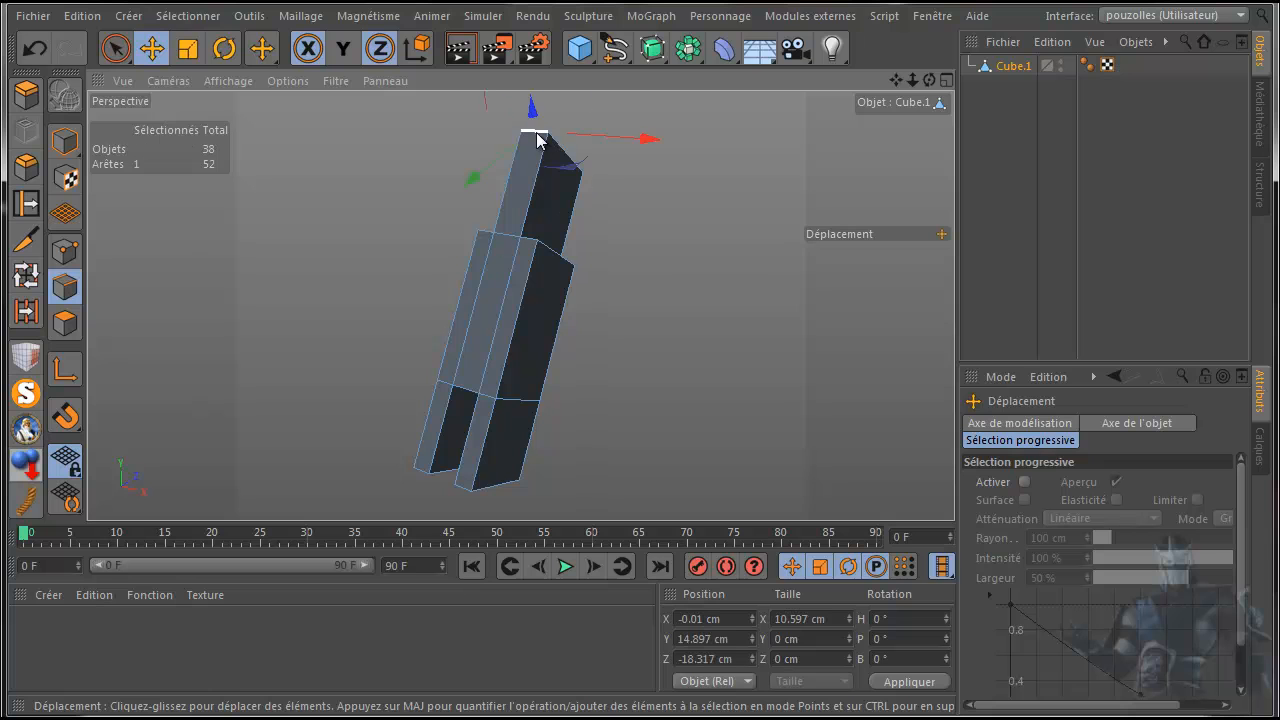
{"action": "left_click", "coordinate": [421, 469], "text": "shift"}
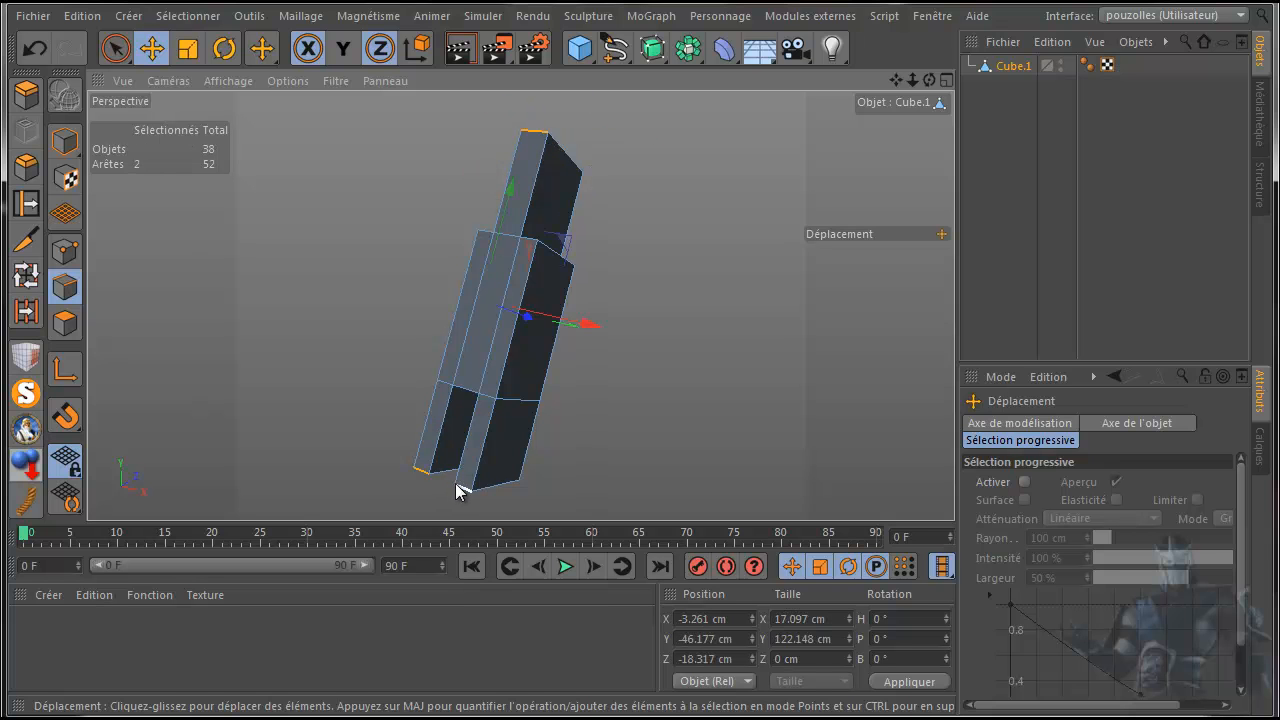
{"action": "left_click", "coordinate": [497, 483], "text": "shift"}
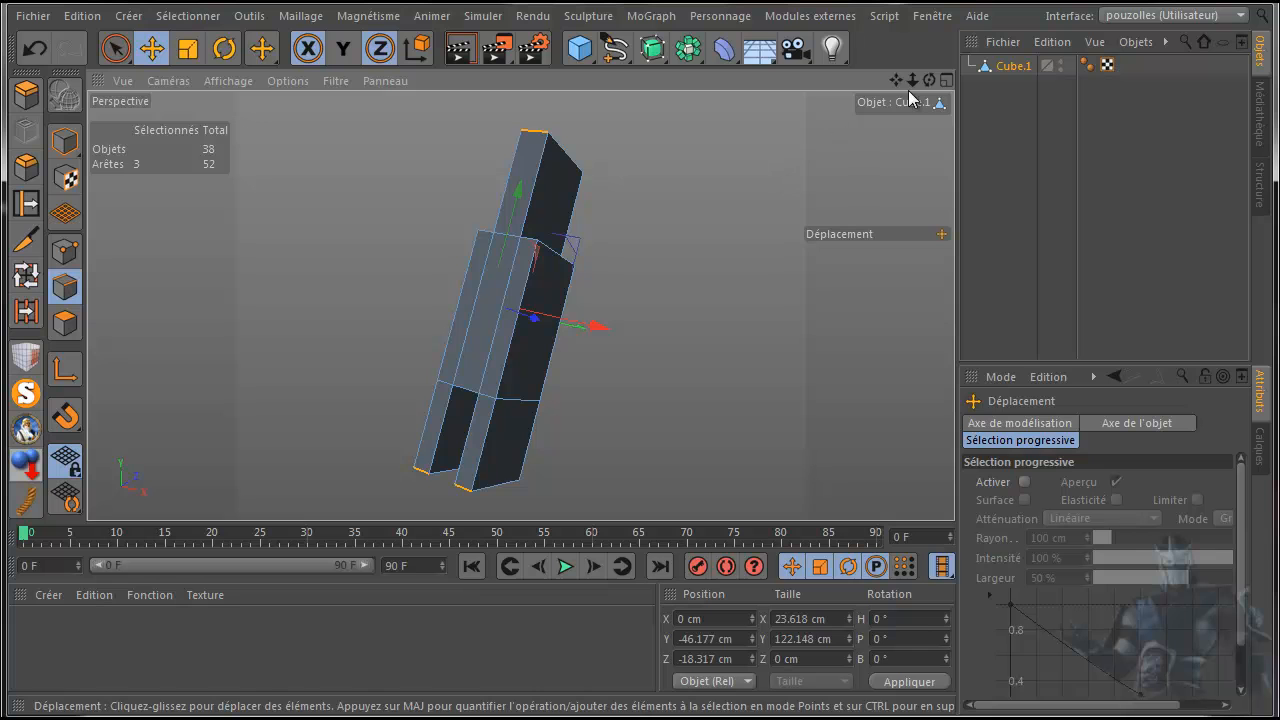
{"action": "left_click_drag", "start_coordinate": [929, 81], "coordinate": [538, 10]}
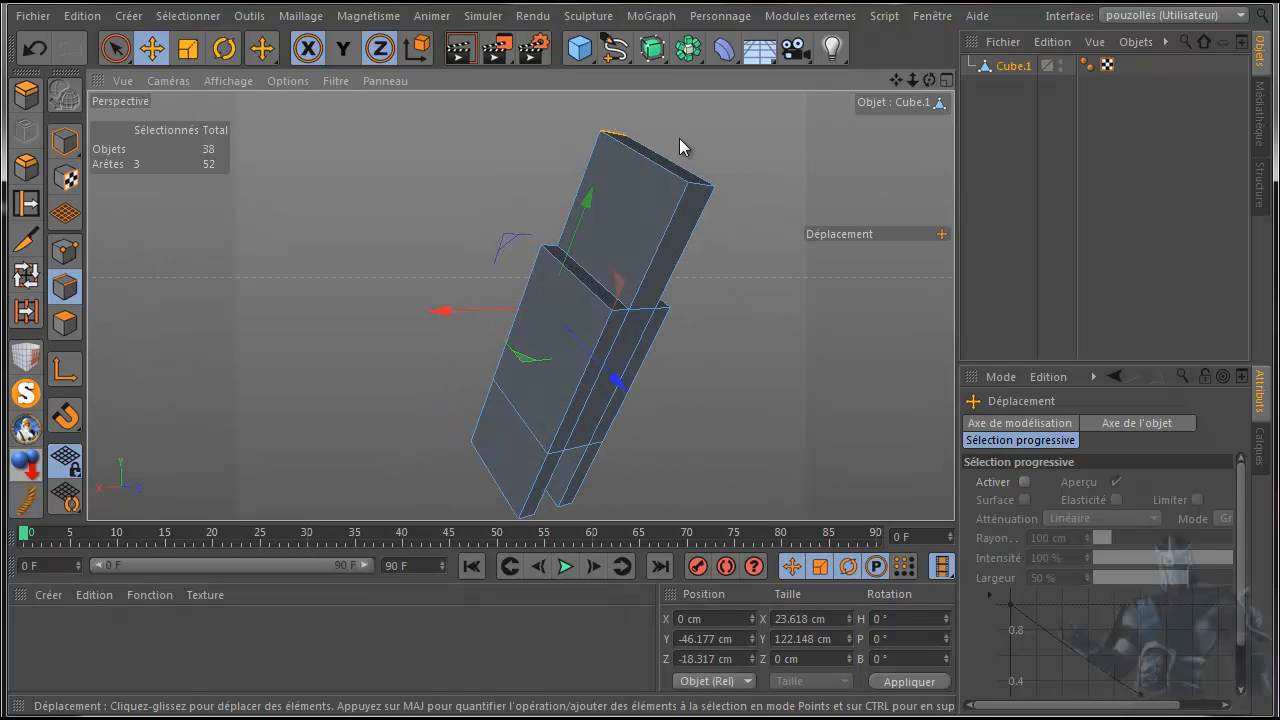
{"action": "left_click", "coordinate": [698, 189], "text": "shift"}
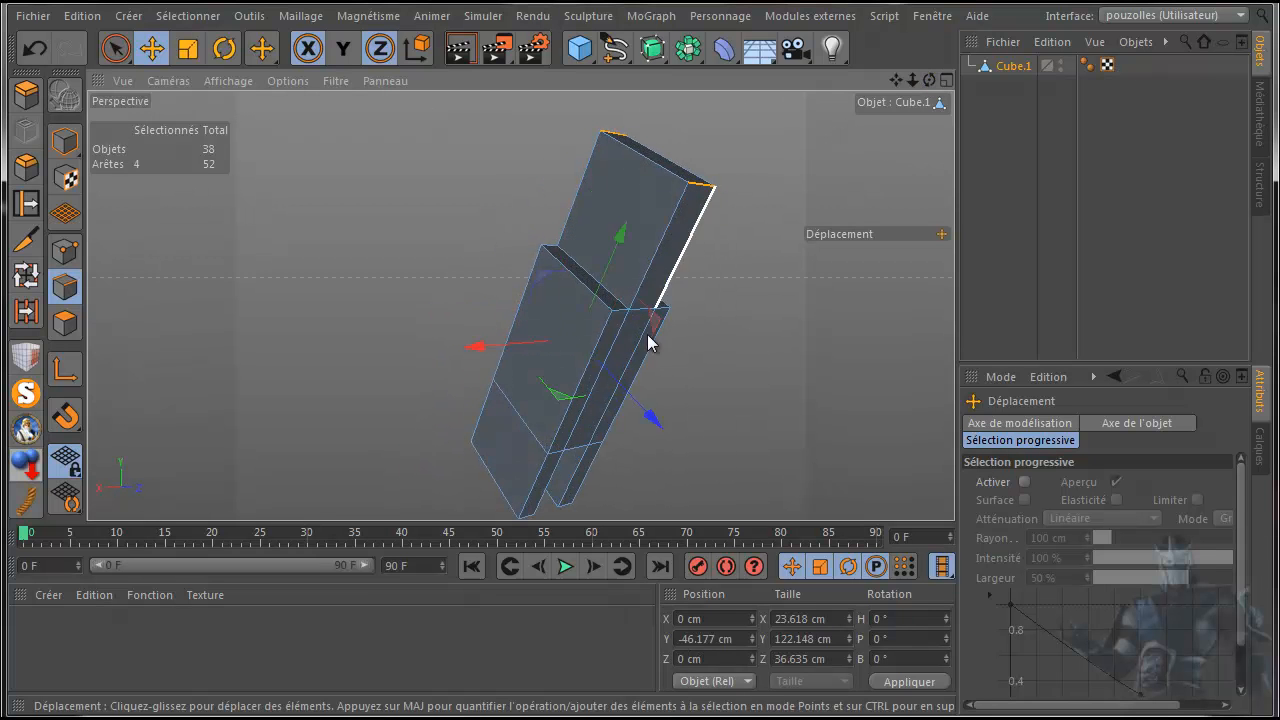
{"action": "left_click", "coordinate": [531, 519], "text": "shift"}
{"action": "left_click", "coordinate": [565, 508], "text": "shift"}
{"action": "left_click_drag", "start_coordinate": [928, 86], "coordinate": [987, 129]}
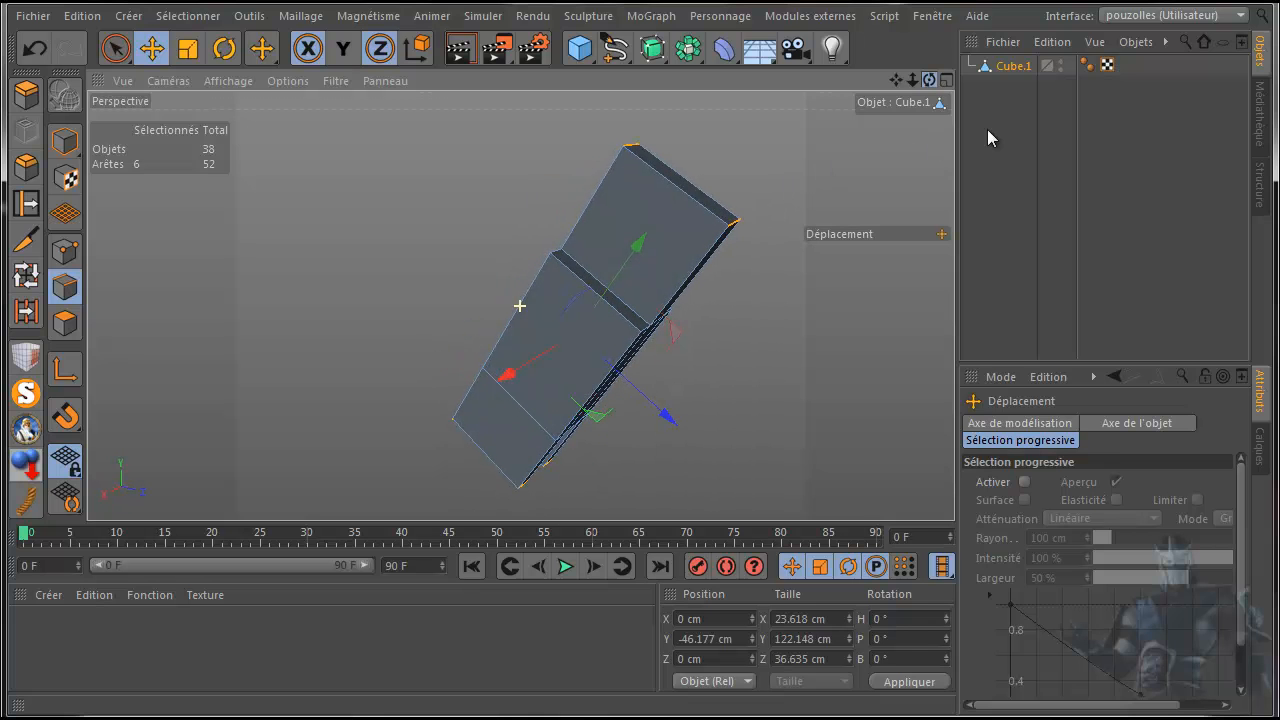
{"action": "left_click", "coordinate": [27, 158]}
{"action": "left_click_drag", "start_coordinate": [416, 192], "coordinate": [600, 146]}
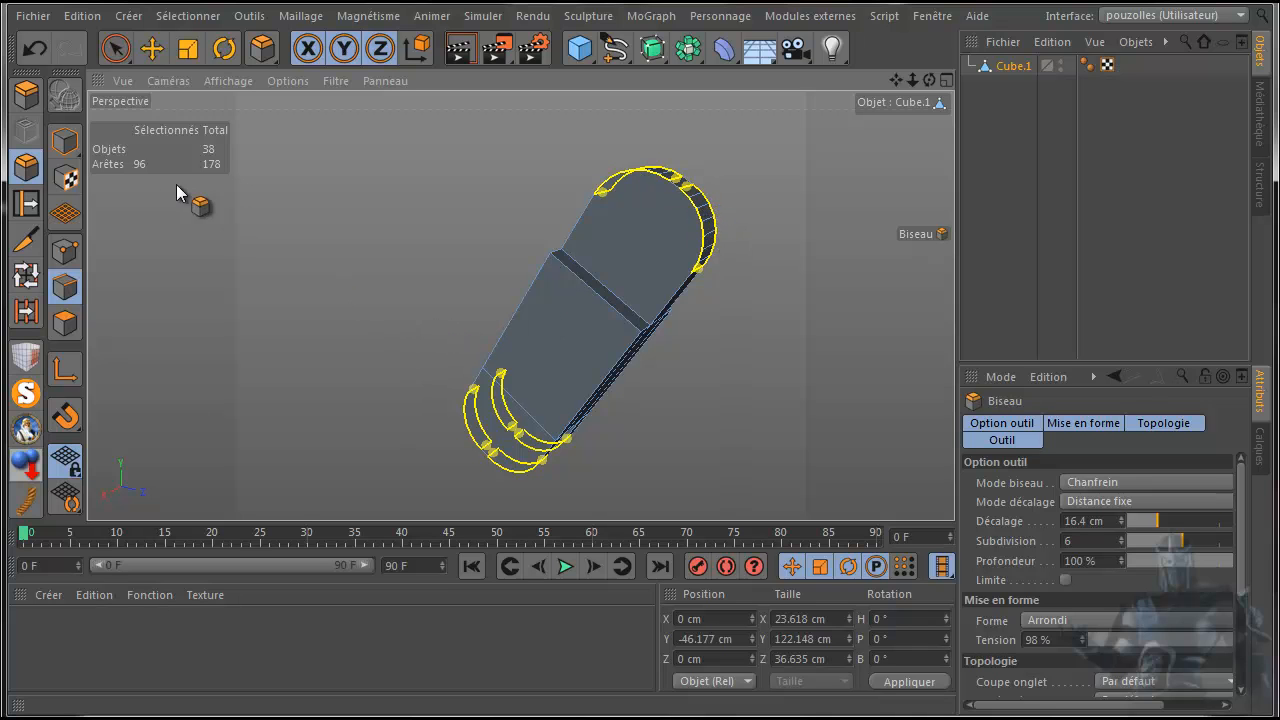
{"action": "left_click", "coordinate": [64, 142]}
{"action": "left_click", "coordinate": [152, 48]}
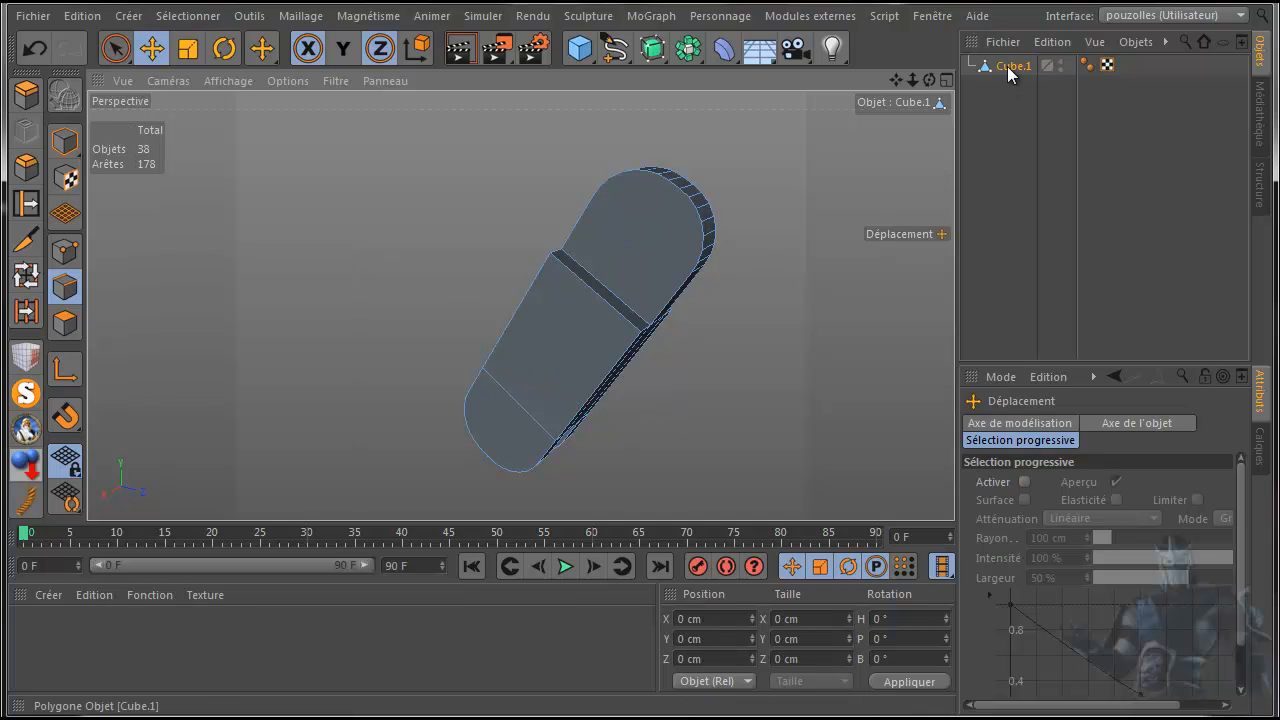
- Display all objects again and compare Cube.1 with the front and right references
{"action": "left_click", "coordinate": [26, 394]}
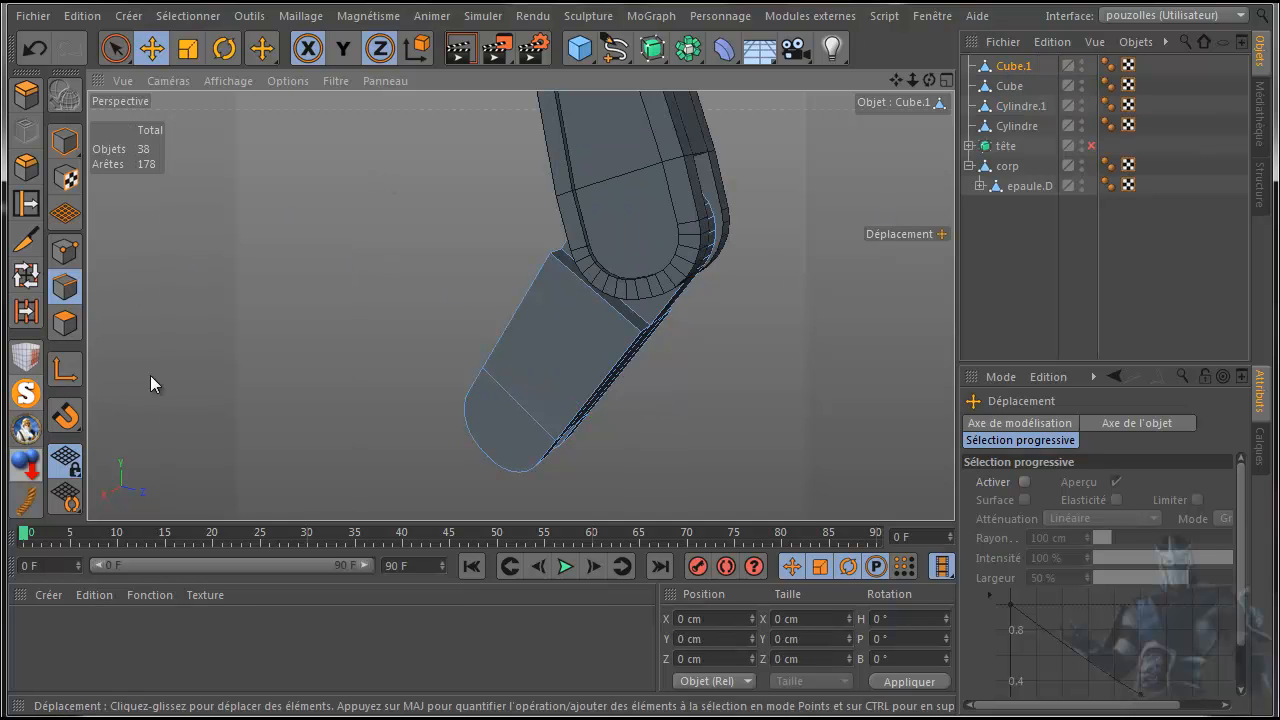
{"action": "middle_click", "coordinate": [294, 357]}
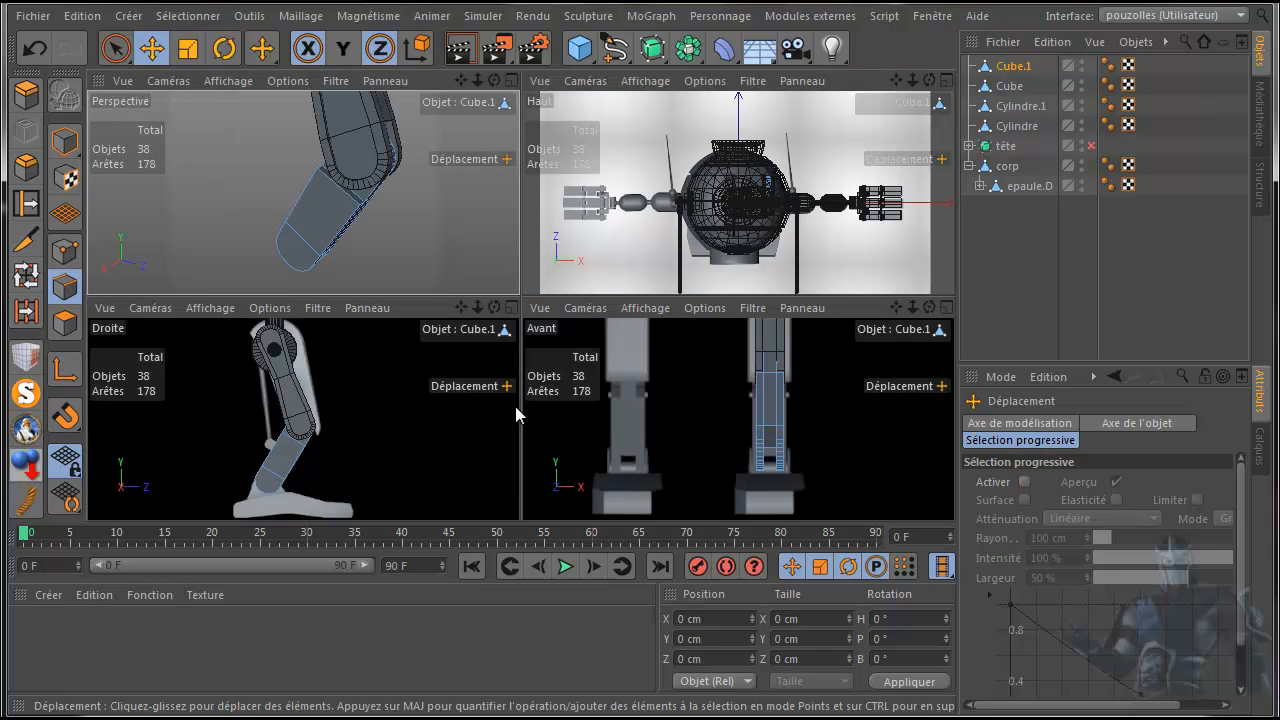
{"action": "middle_click", "coordinate": [728, 421]}
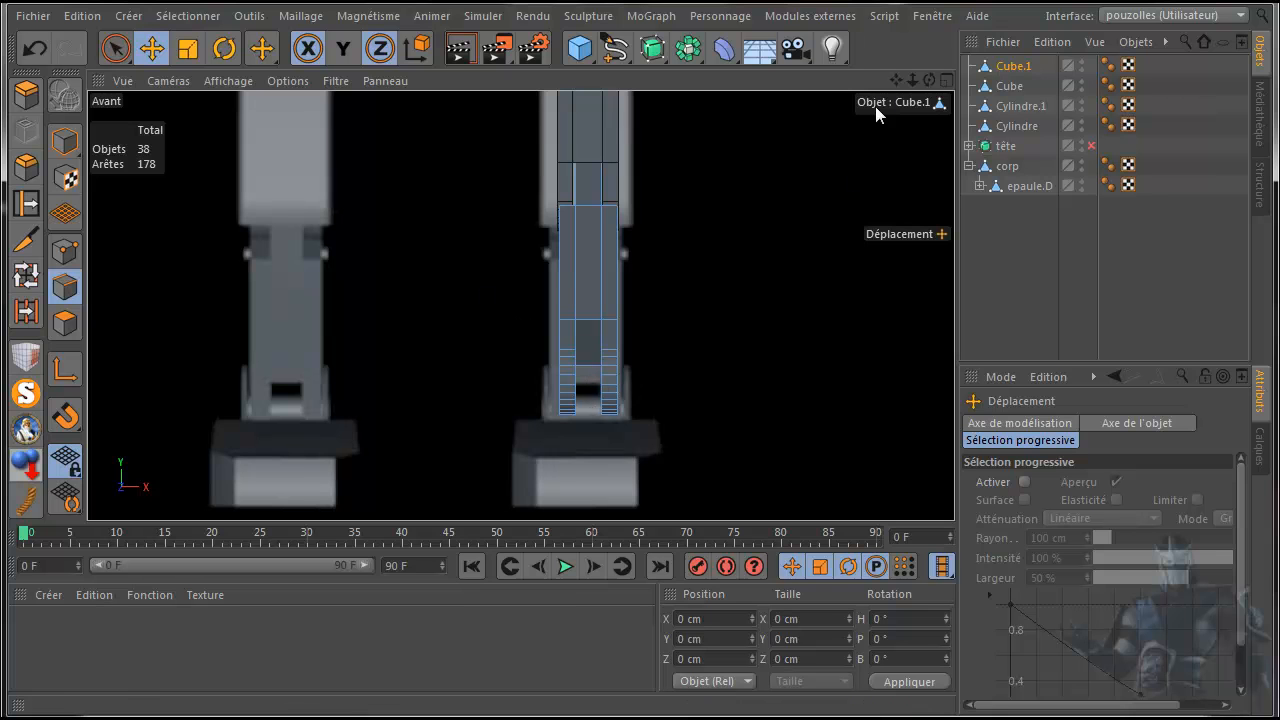
{"action": "left_click_drag", "start_coordinate": [897, 76], "coordinate": [842, 156]}
{"action": "middle_click", "coordinate": [442, 267]}
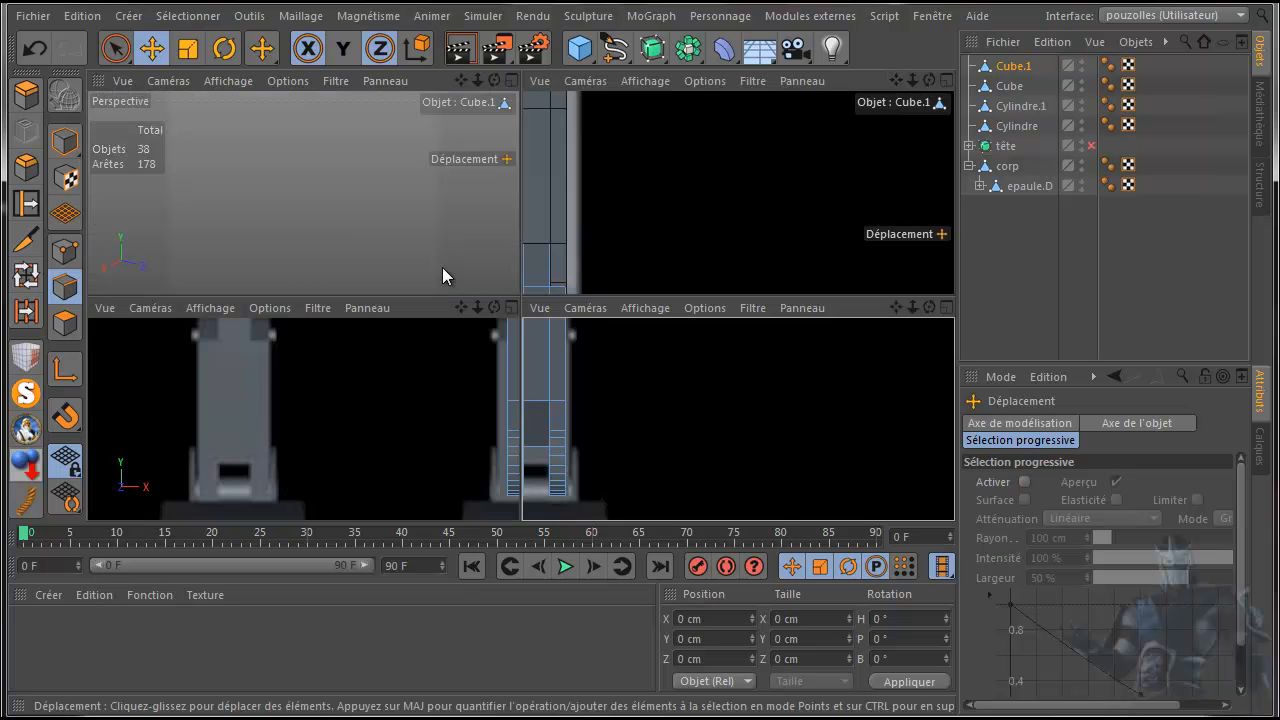
{"action": "middle_click", "coordinate": [405, 417]}
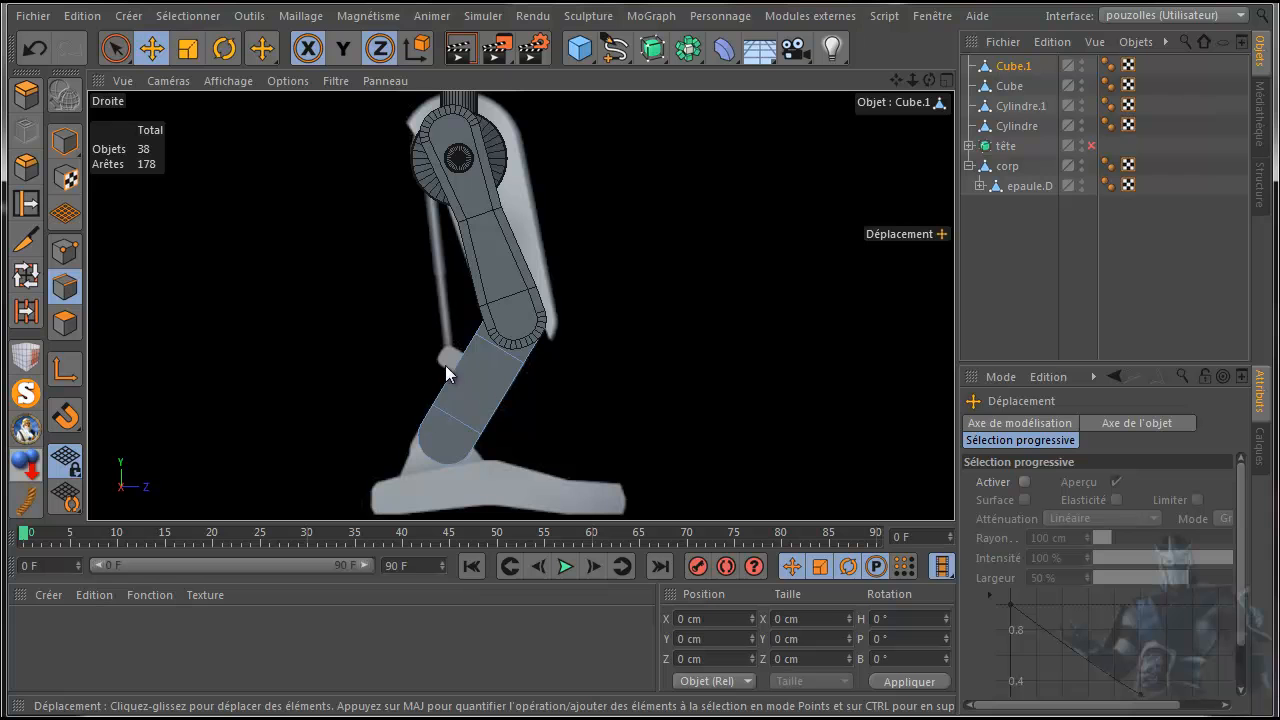
- Inset the large middle polygons on both outer sides of Cube.1 by about 3.6 cm
{"action": "left_click", "coordinate": [64, 322]}
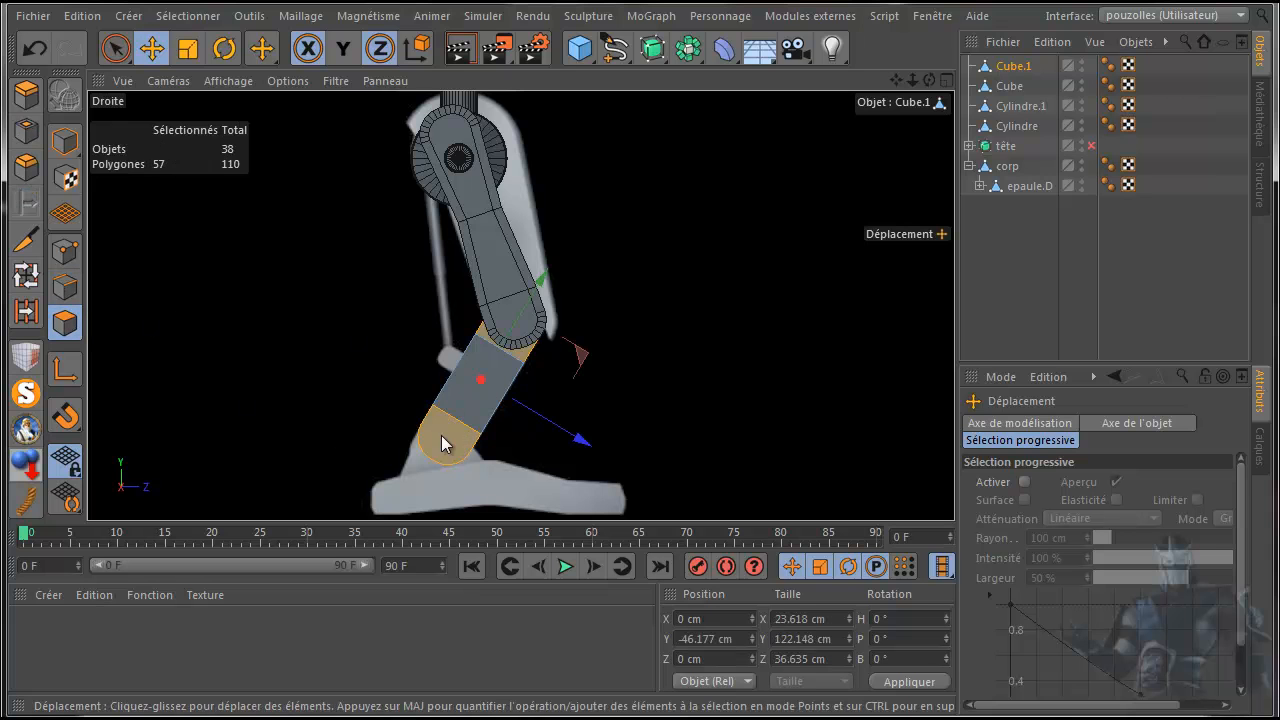
{"action": "left_click", "coordinate": [458, 386]}
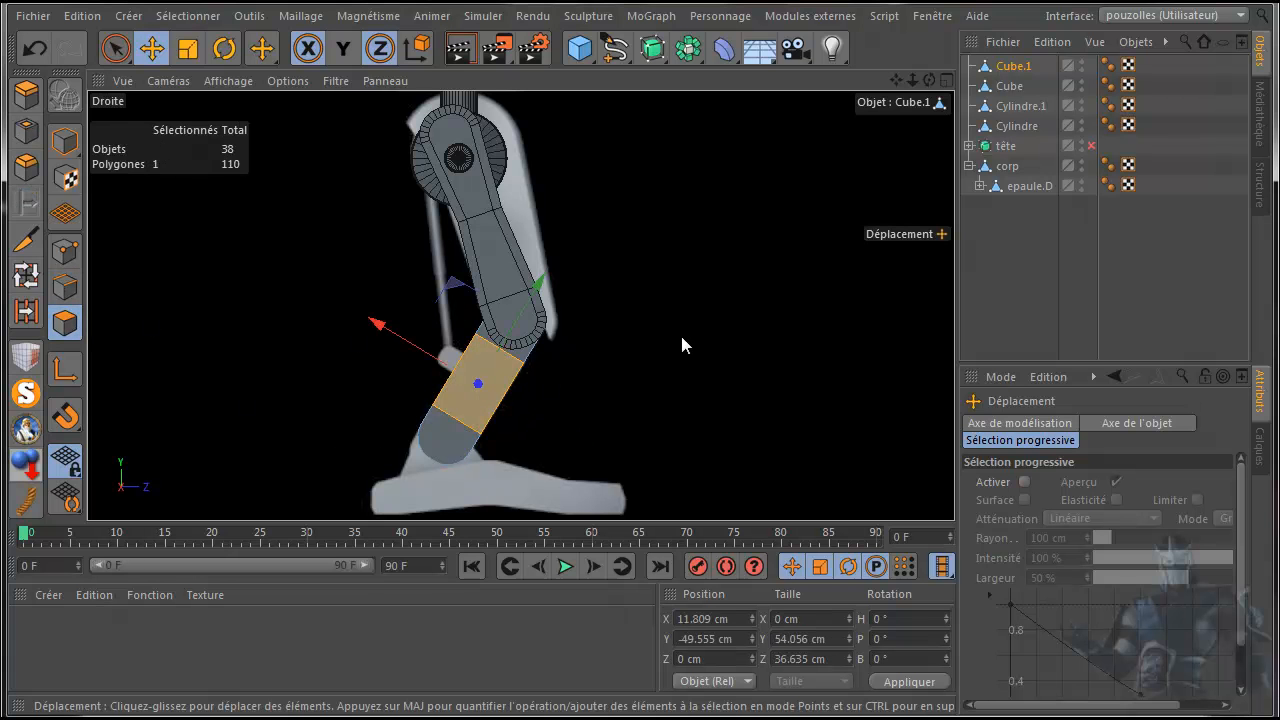
{"action": "middle_click", "coordinate": [269, 265]}
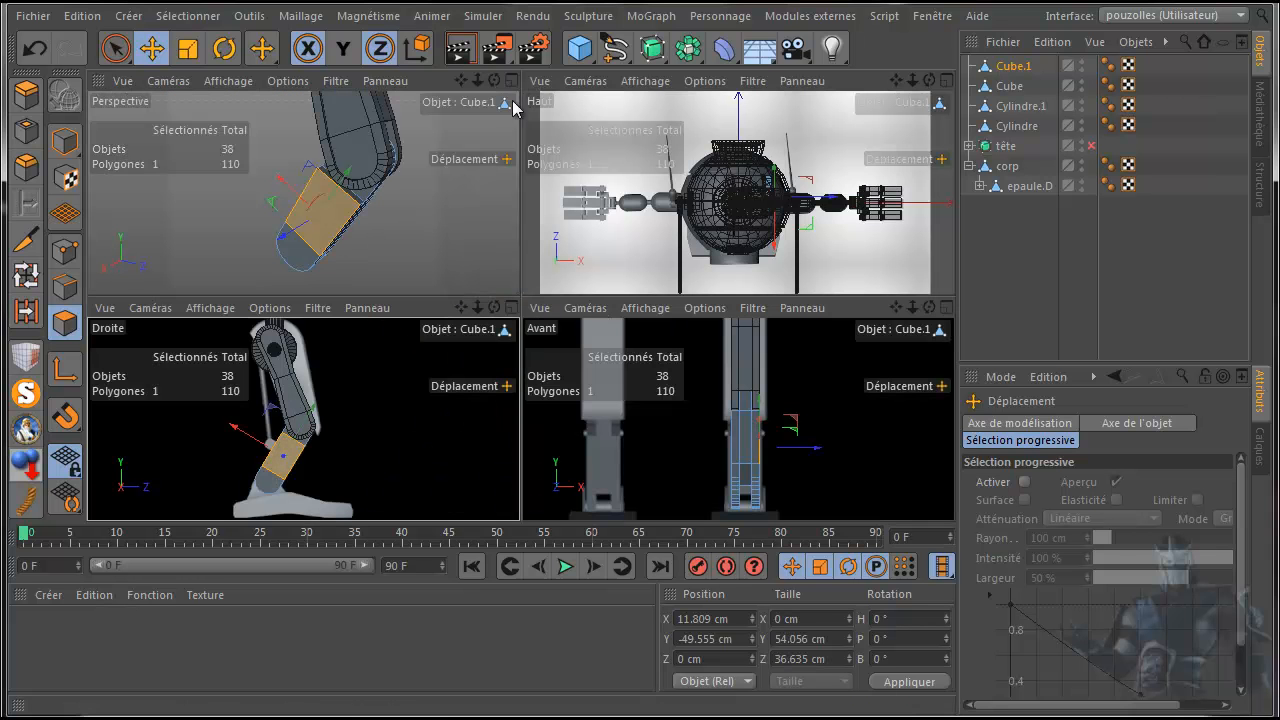
{"action": "left_click_drag", "start_coordinate": [493, 80], "coordinate": [163, 12]}
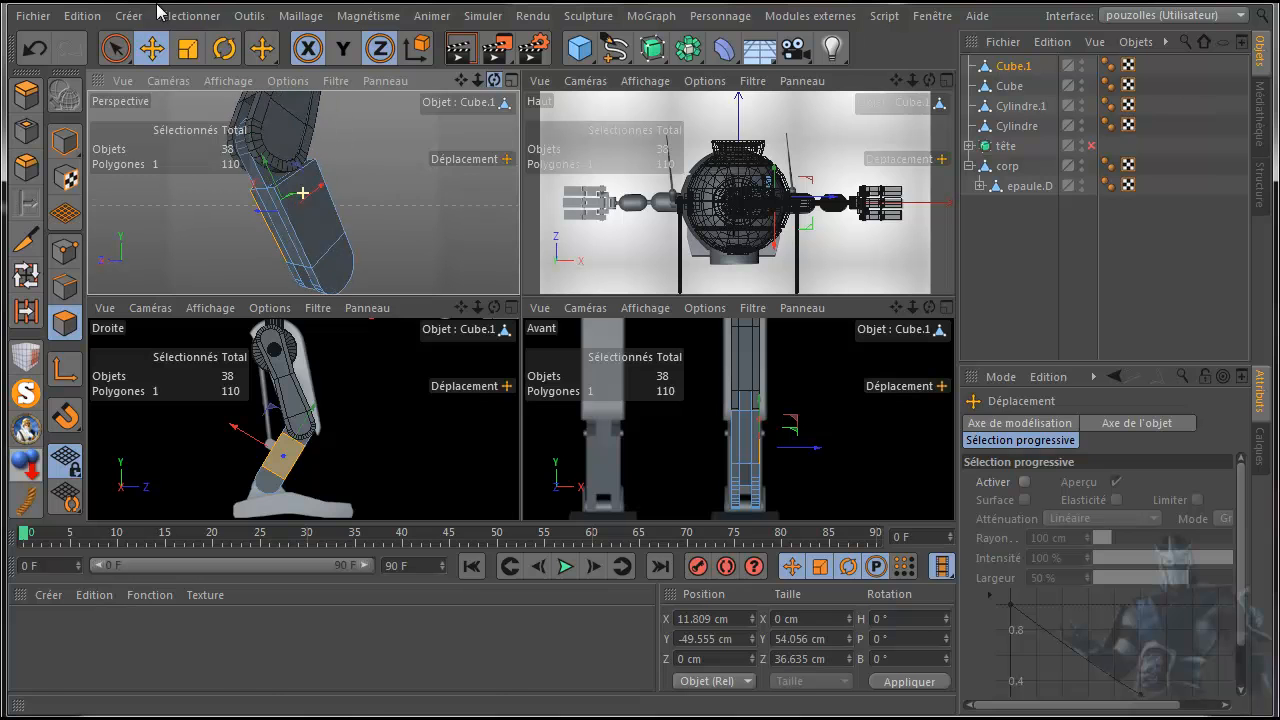
{"action": "left_click", "coordinate": [310, 240], "text": "shift"}
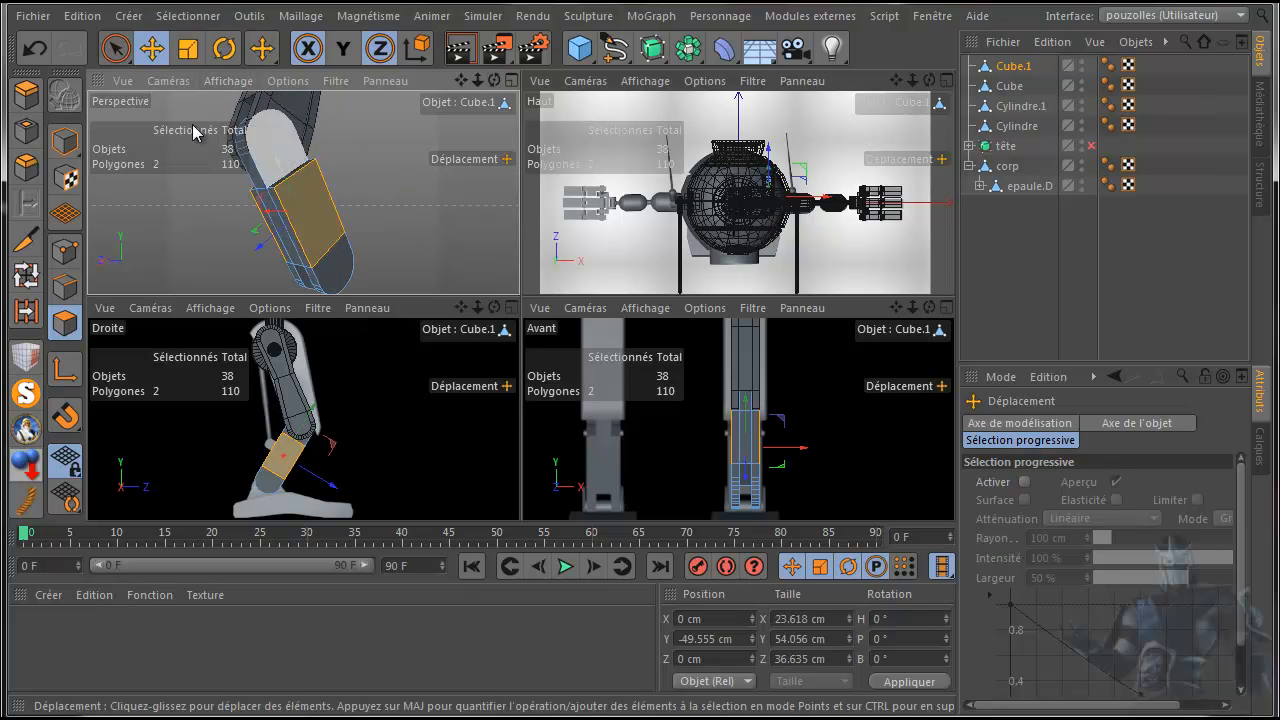
{"action": "left_click", "coordinate": [27, 132]}
{"action": "left_click_drag", "start_coordinate": [406, 177], "coordinate": [371, 192]}
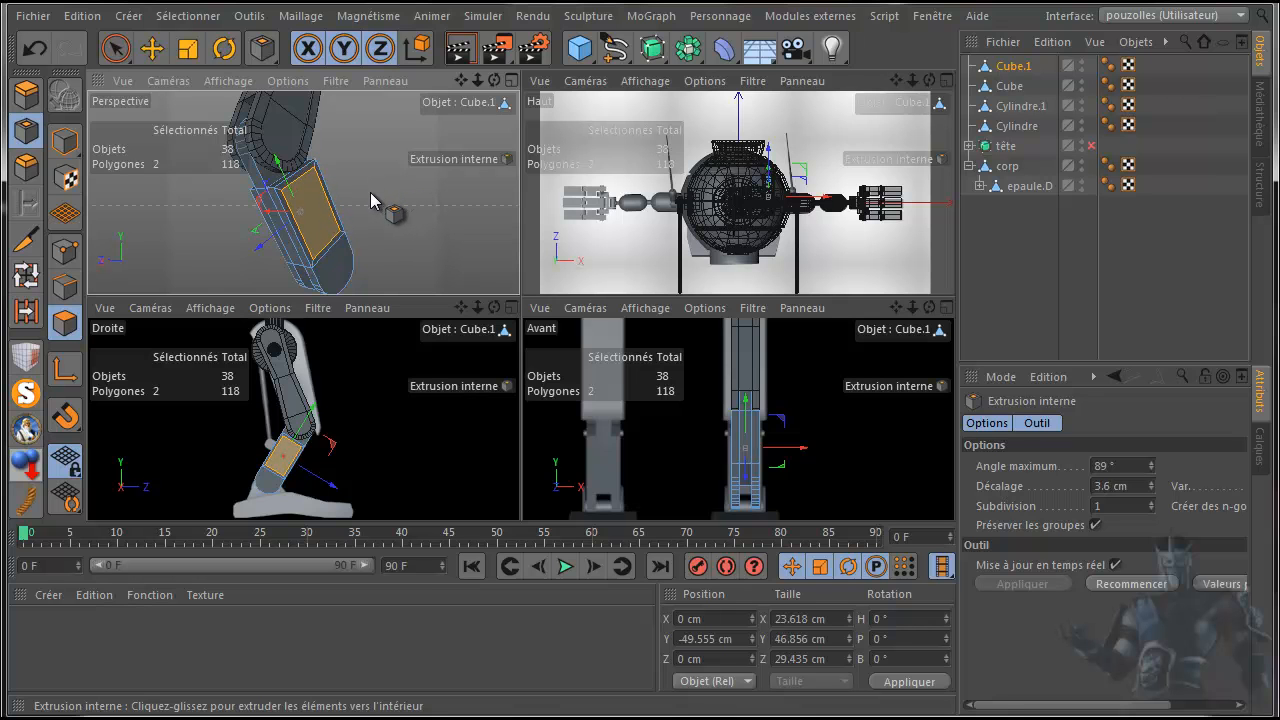
- Extrude the two inset side polygons inward by -1.7 cm and clear the polygon selection
{"action": "left_click", "coordinate": [27, 95]}
{"action": "left_click_drag", "start_coordinate": [398, 238], "coordinate": [368, 220]}
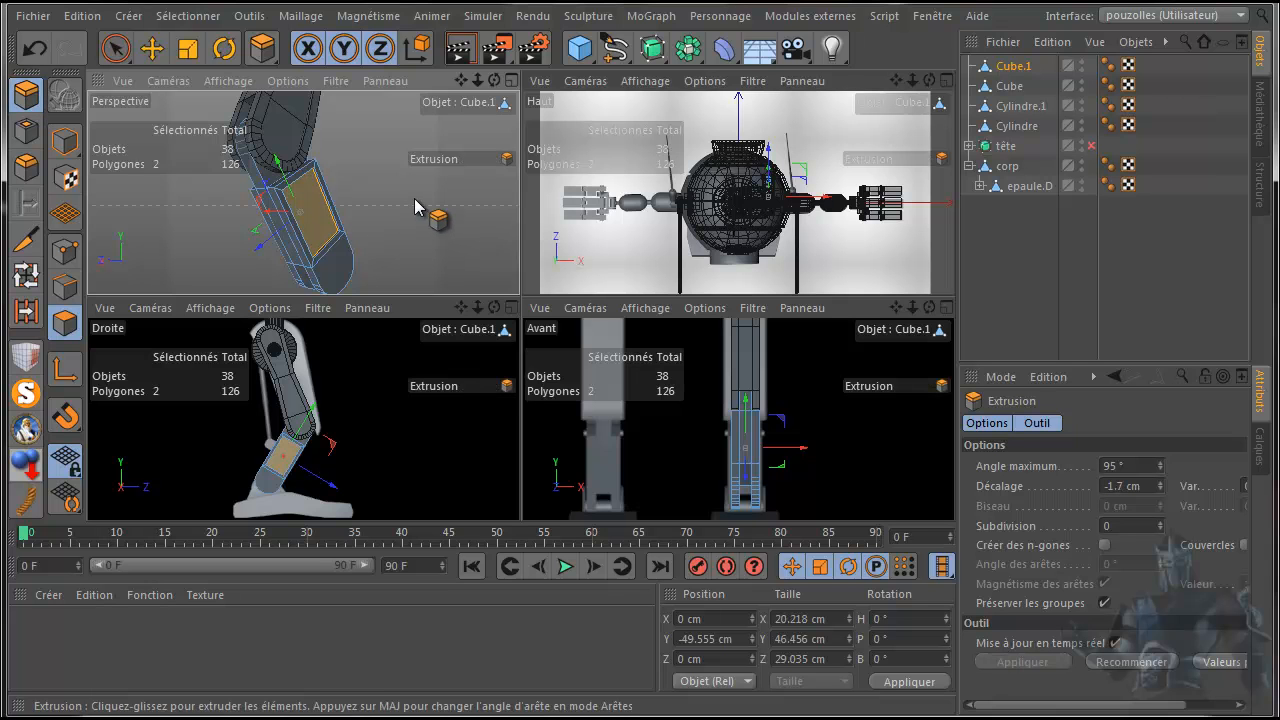
{"action": "left_click_drag", "start_coordinate": [494, 80], "coordinate": [436, 103]}
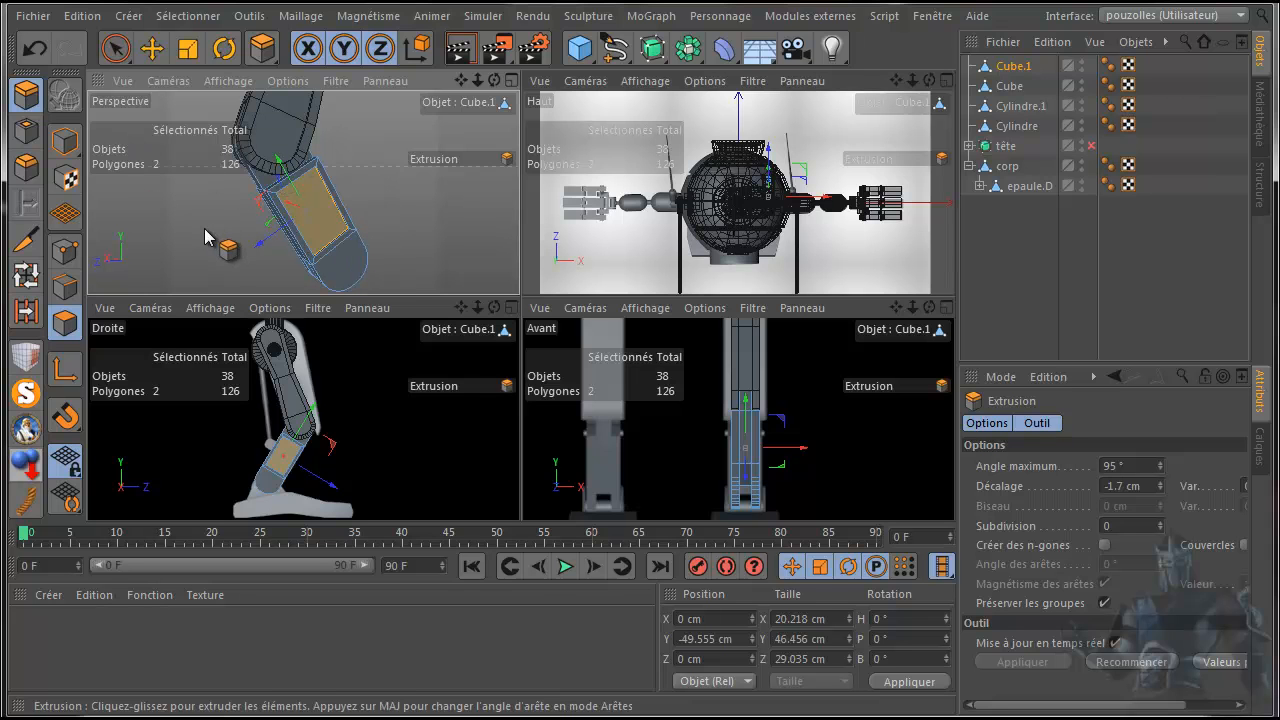
{"action": "left_click", "coordinate": [152, 47]}
{"action": "left_click", "coordinate": [209, 235]}
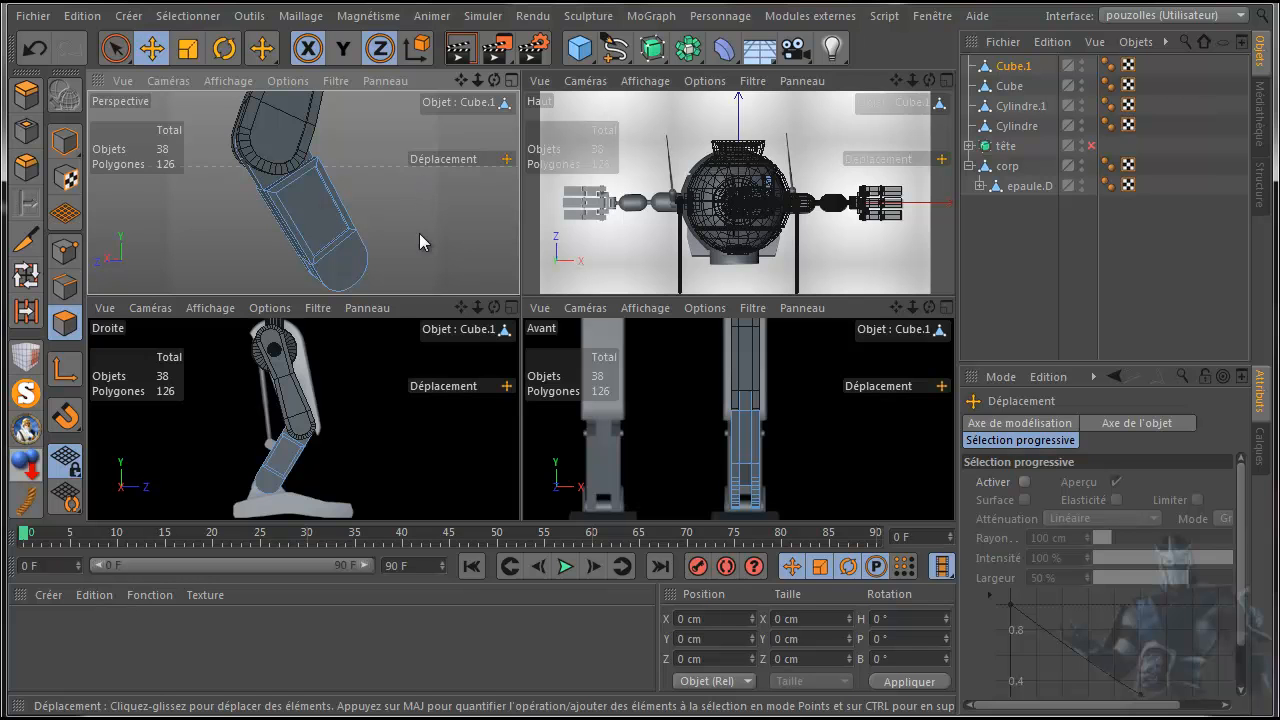
- Check Cube.1 against the front and right references, and turn on X-ray display for Cube
{"action": "middle_click", "coordinate": [662, 432]}
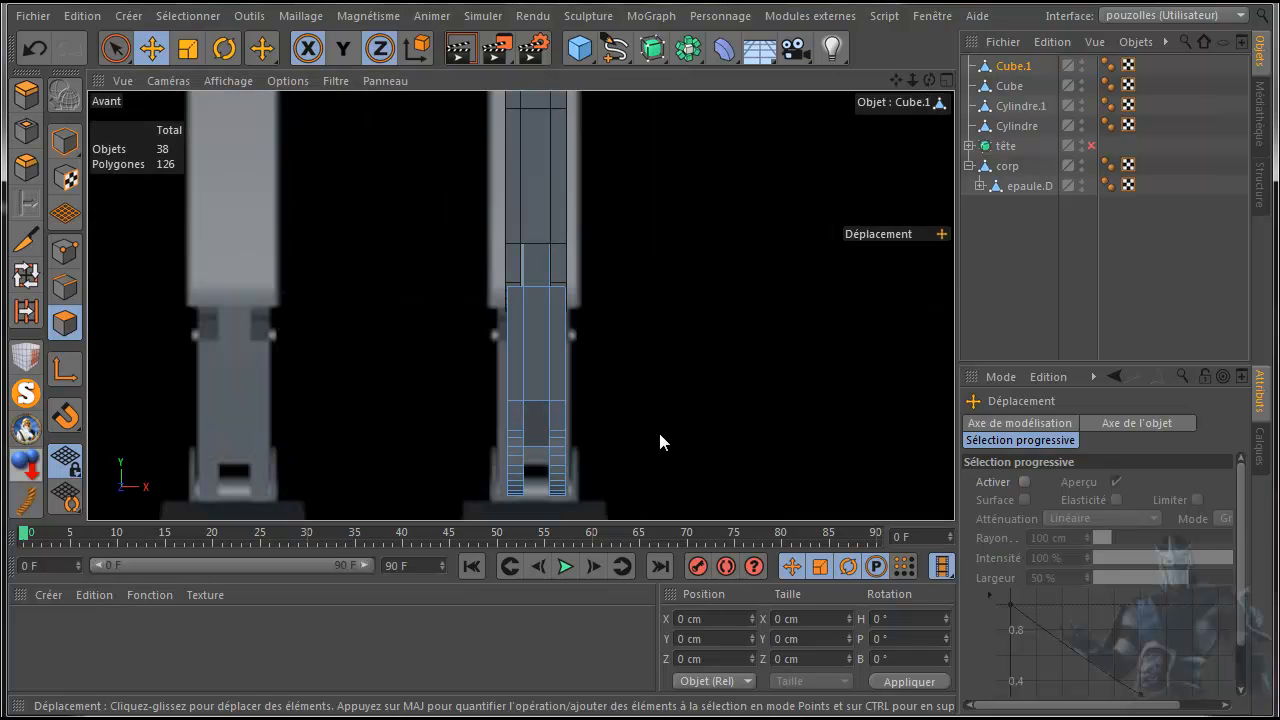
{"action": "middle_click", "coordinate": [418, 286]}
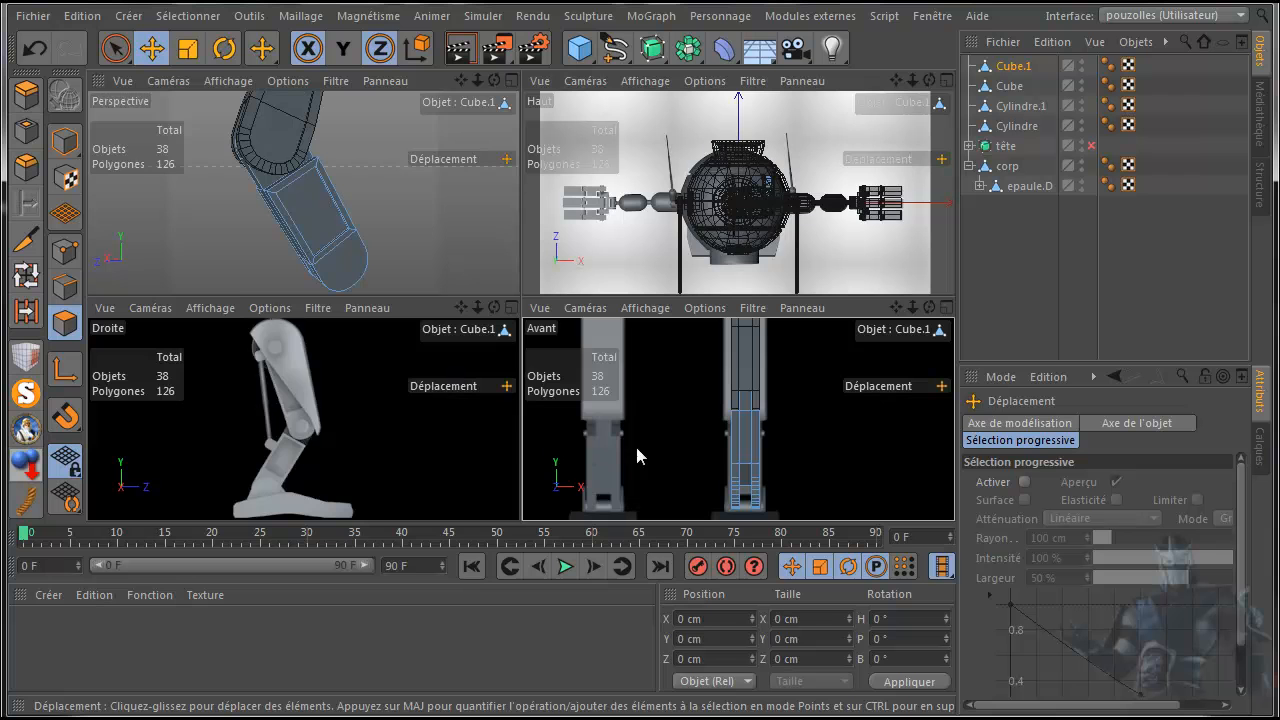
{"action": "middle_click", "coordinate": [382, 426]}
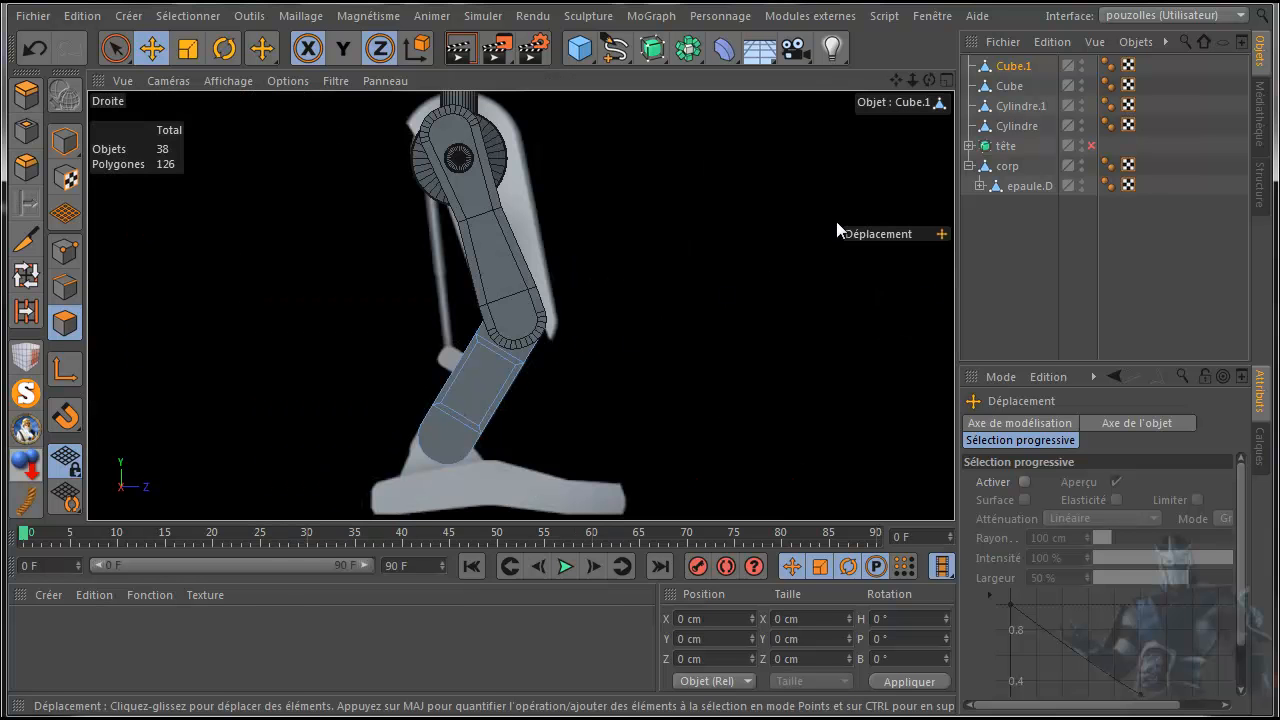
{"action": "left_click", "coordinate": [1012, 87]}
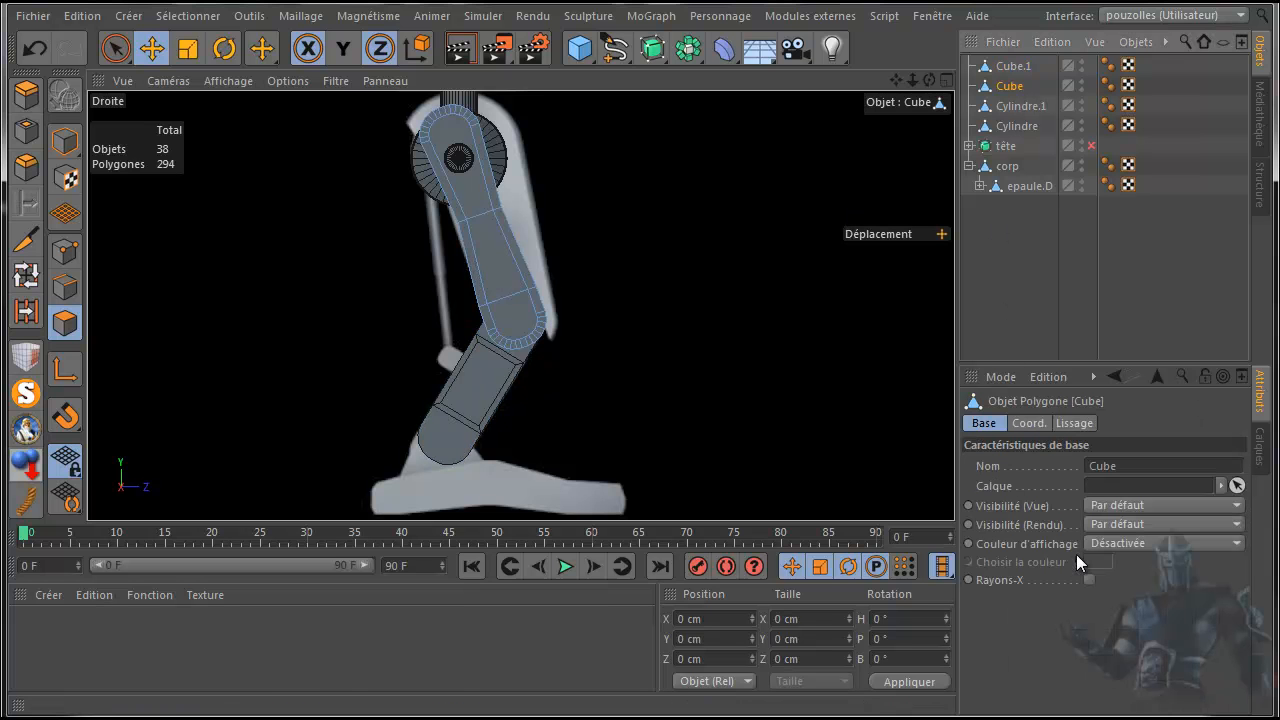
{"action": "left_click", "coordinate": [1089, 580]}
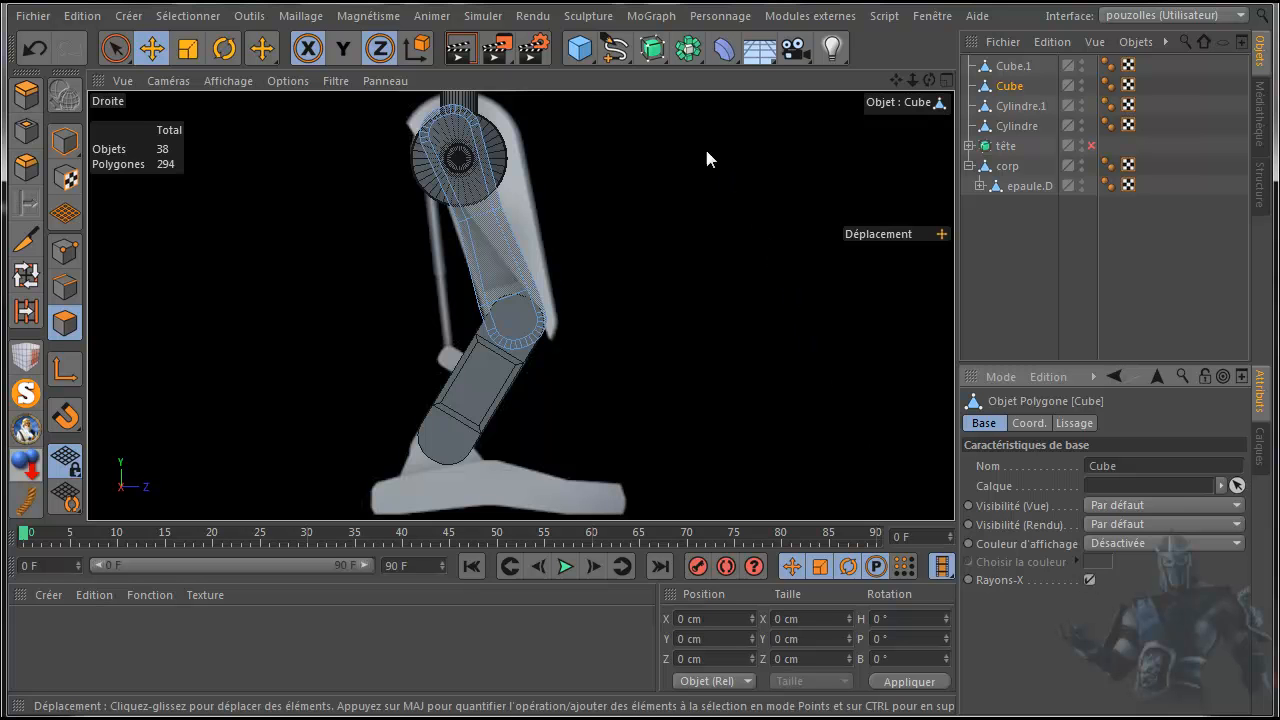
- Add a cylinder primitive to the scene and set its orientation to -X
{"action": "left_click", "coordinate": [581, 50]}
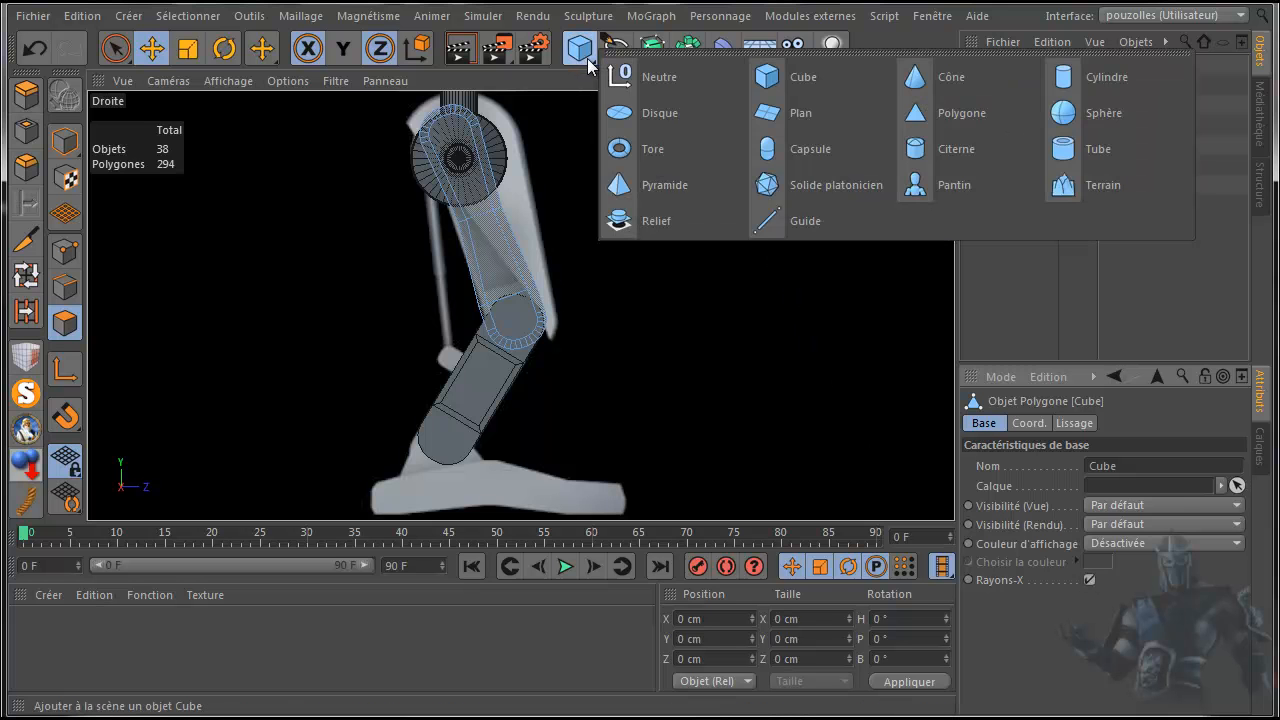
{"action": "left_click", "coordinate": [1074, 76]}
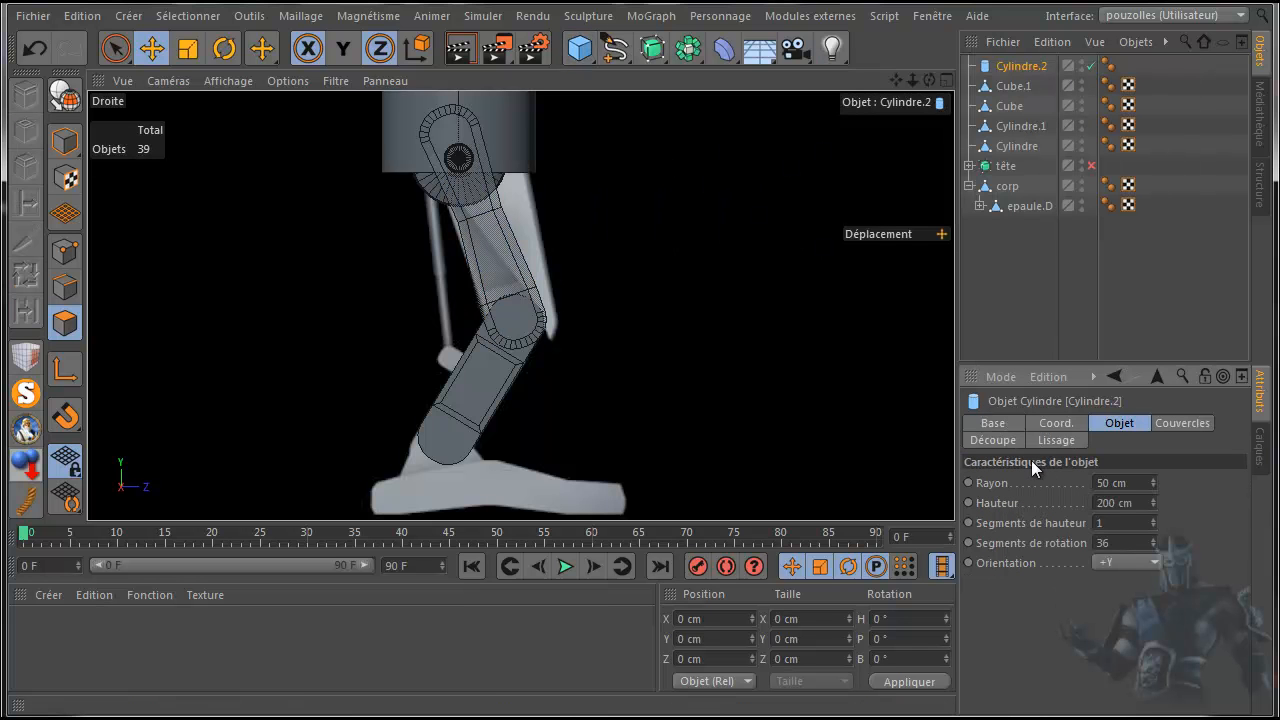
{"action": "left_click", "coordinate": [1101, 559]}
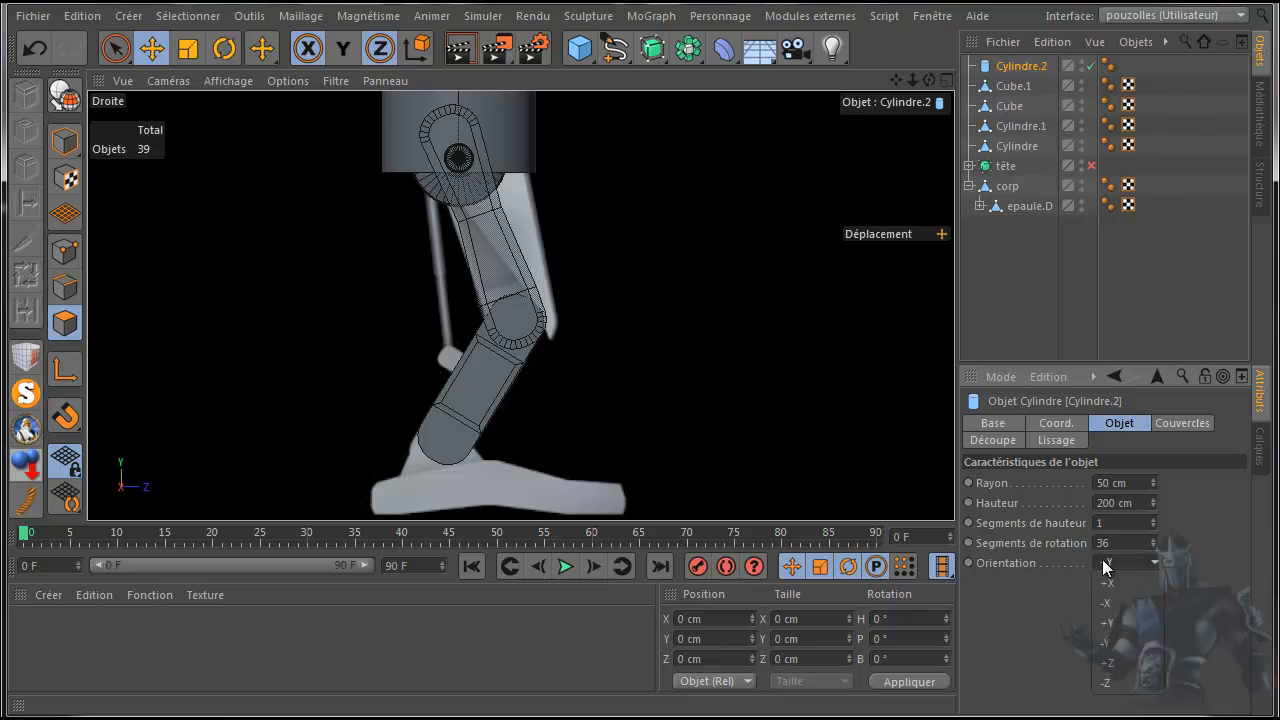
{"action": "left_click", "coordinate": [1113, 663]}
{"action": "left_click_drag", "start_coordinate": [896, 79], "coordinate": [886, 187]}
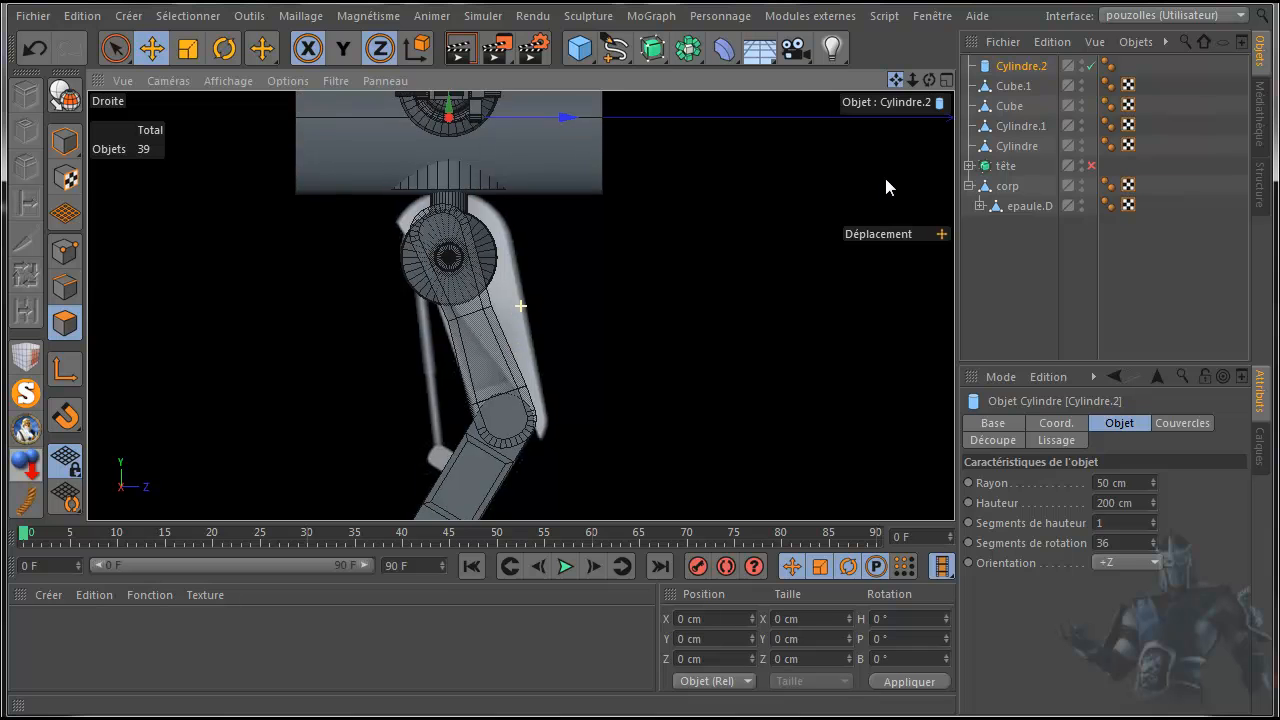
{"action": "left_click", "coordinate": [1122, 560]}
{"action": "left_click", "coordinate": [1116, 602]}
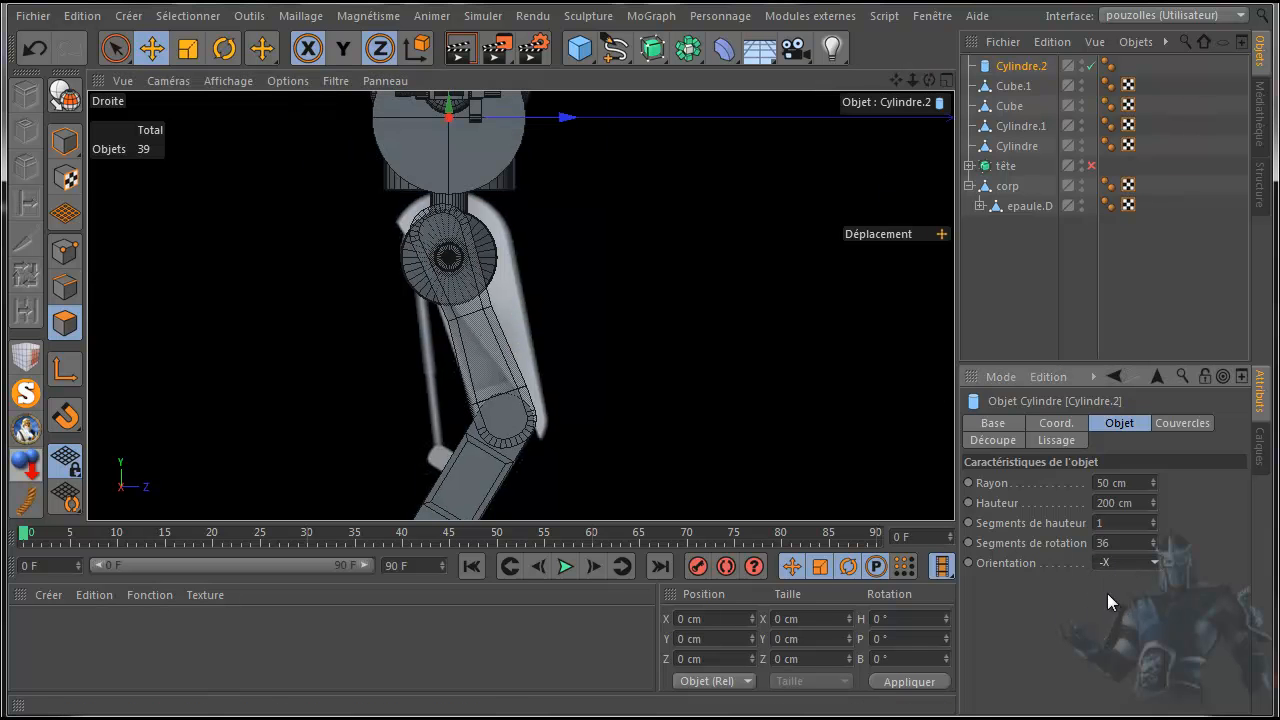
- Lower the new cylinder to knee height in the side view and reduce its radius to about 7.6 cm
{"action": "left_click_drag", "start_coordinate": [450, 108], "coordinate": [466, 407]}
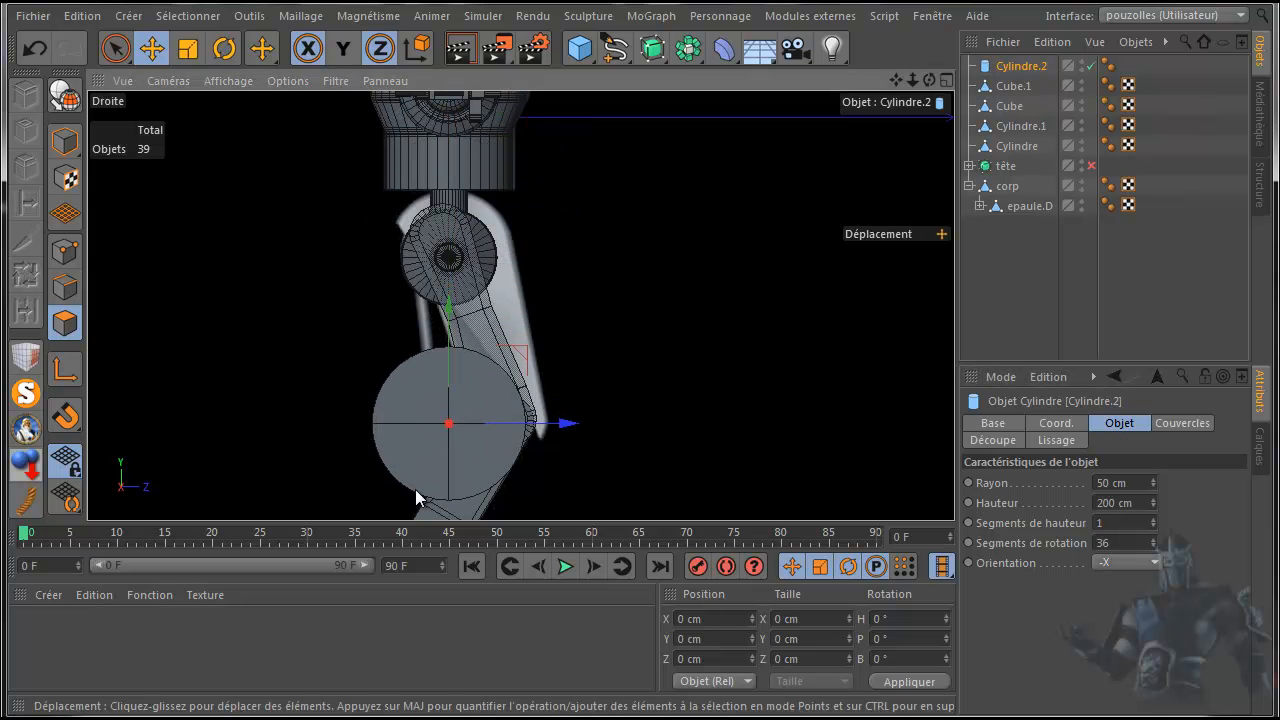
{"action": "scroll", "coordinate": [415, 507], "scroll_direction": "up", "scroll_amount": 3}
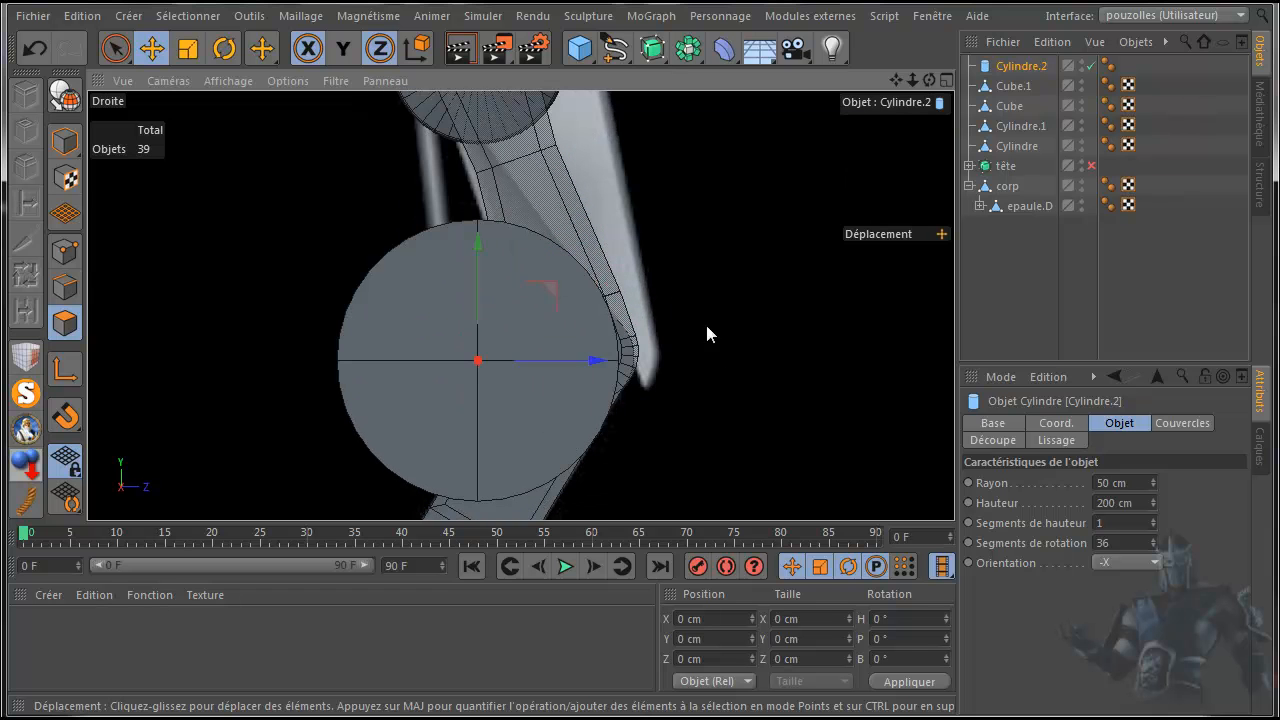
{"action": "left_click", "coordinate": [65, 140]}
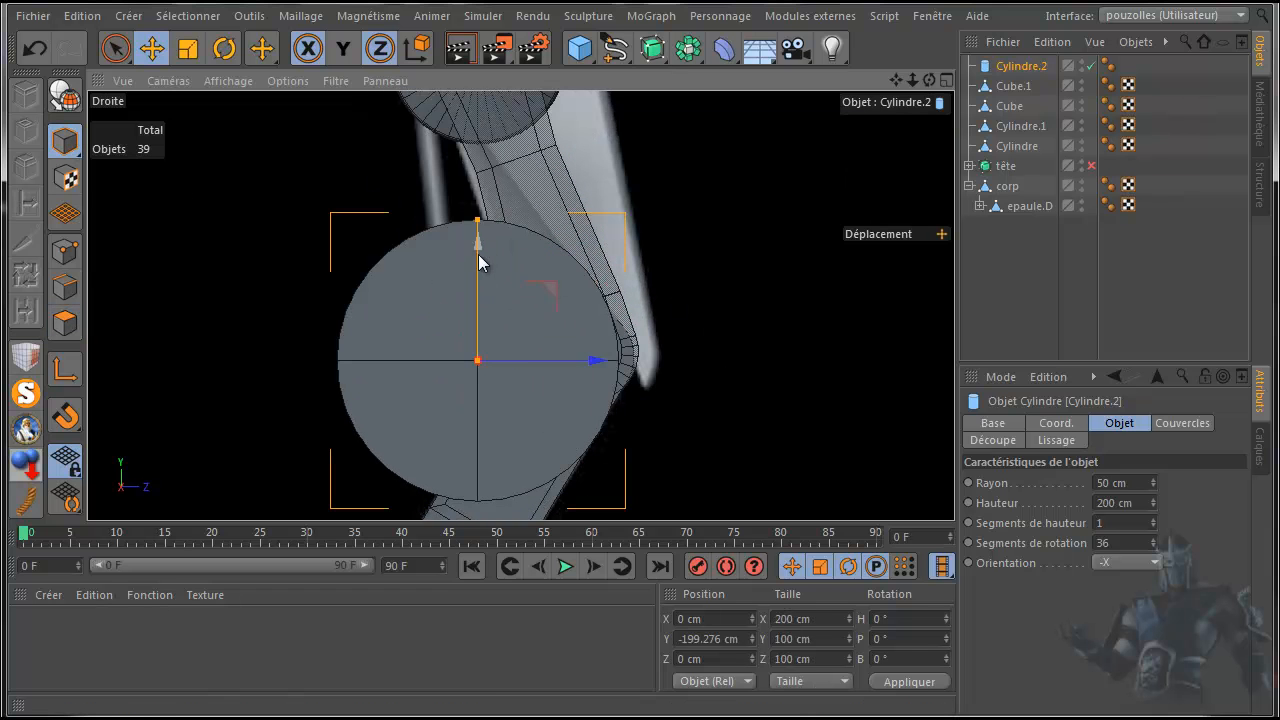
{"action": "left_click_drag", "start_coordinate": [477, 221], "coordinate": [482, 345]}
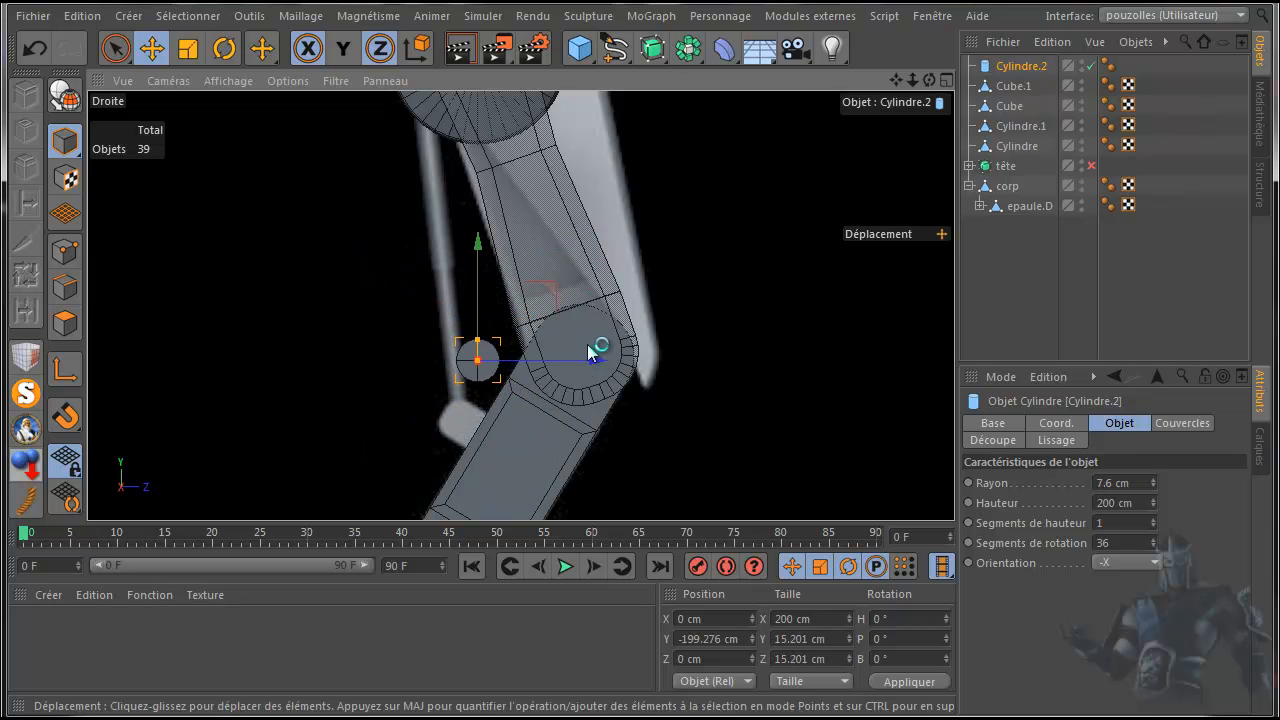
- Enable snapping and centre the cylinder on the knee joint at about Y -195.5 cm, Z 38.2 cm
{"action": "left_click_drag", "start_coordinate": [595, 365], "coordinate": [697, 353]}
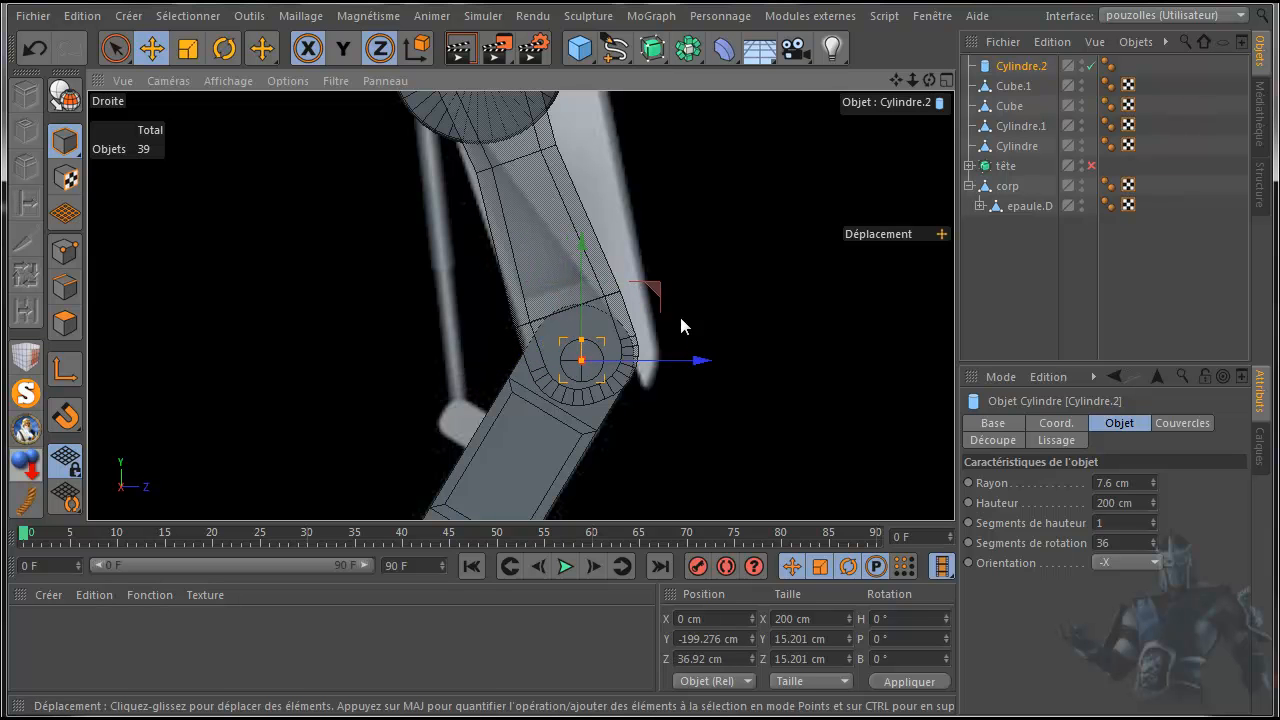
{"action": "left_click_drag", "start_coordinate": [581, 249], "coordinate": [581, 240]}
{"action": "left_click", "coordinate": [68, 416]}
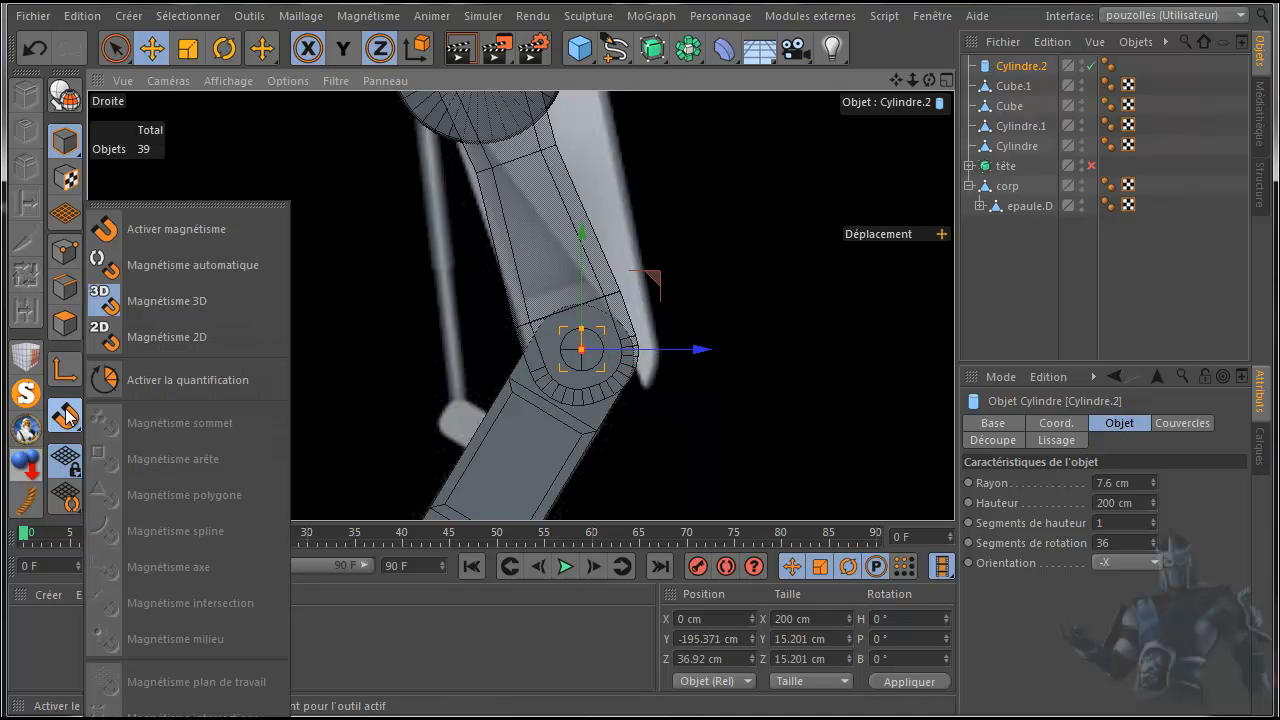
{"action": "left_click", "coordinate": [162, 224]}
{"action": "mouse_move", "coordinate": [654, 278]}
{"action": "left_mouse_down"}
{"action": "mouse_move", "coordinate": [648, 290]}
{"action": "mouse_move", "coordinate": [653, 278]}
{"action": "left_mouse_up"}
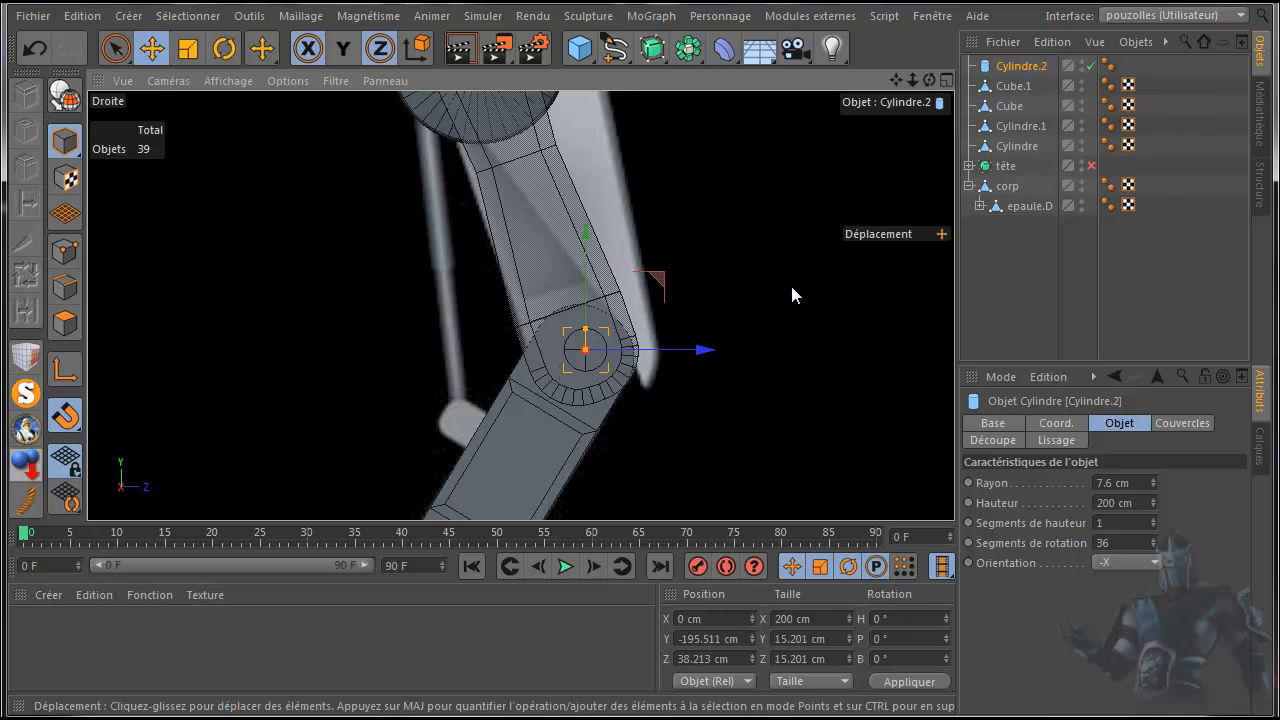
- Centre the cylinder across the modelled leg at about X 61.5 cm in the front view and shorten its height to about 32.6 cm
{"action": "middle_click", "coordinate": [409, 397]}
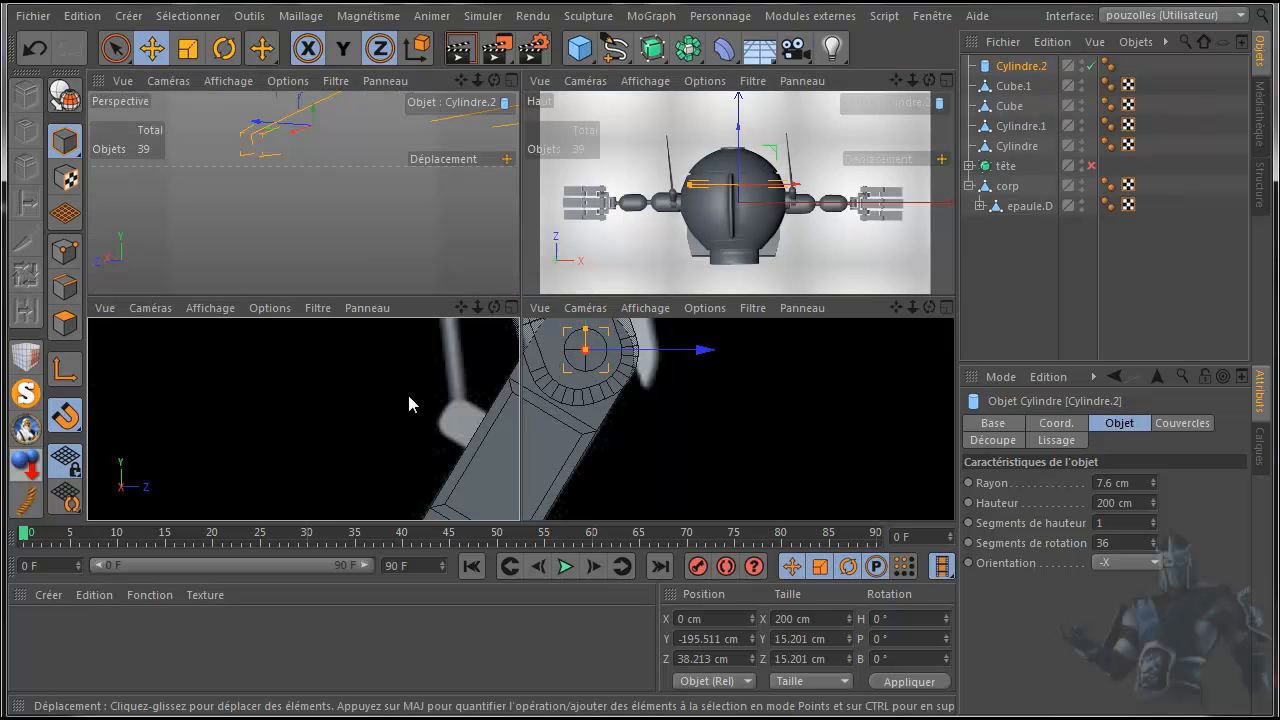
{"action": "middle_click", "coordinate": [660, 438]}
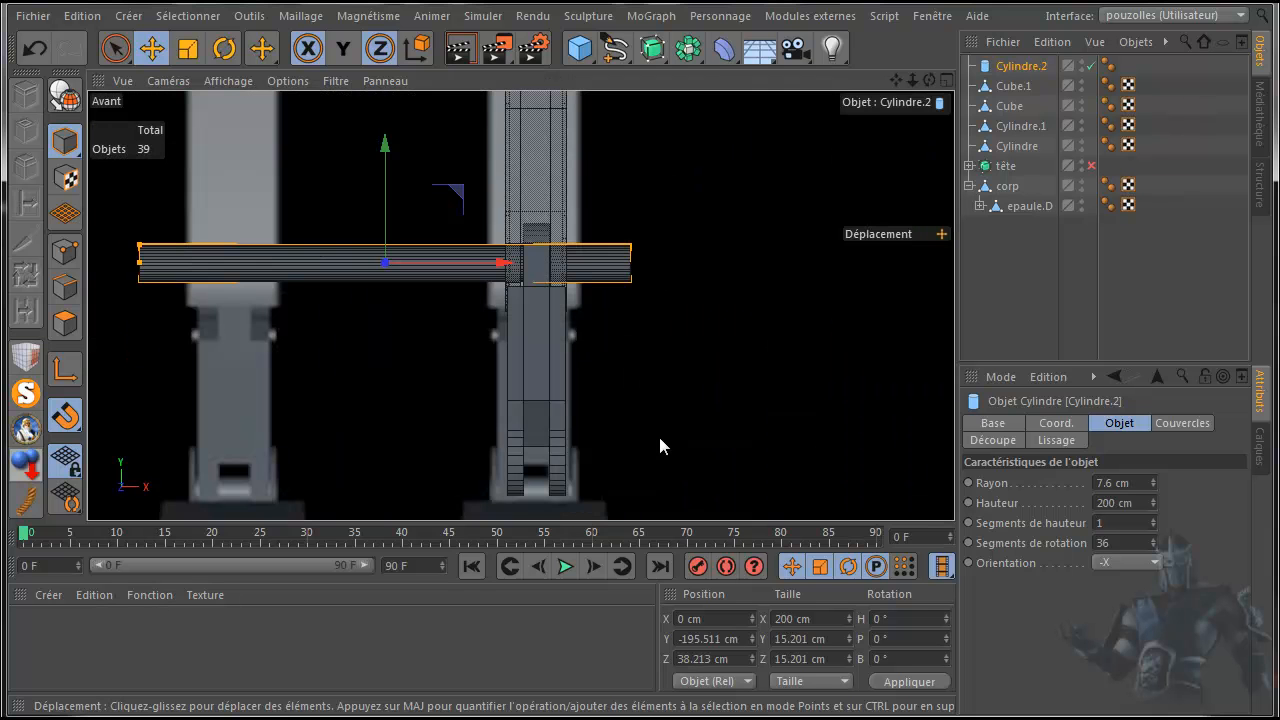
{"action": "left_click_drag", "start_coordinate": [140, 262], "coordinate": [330, 264]}
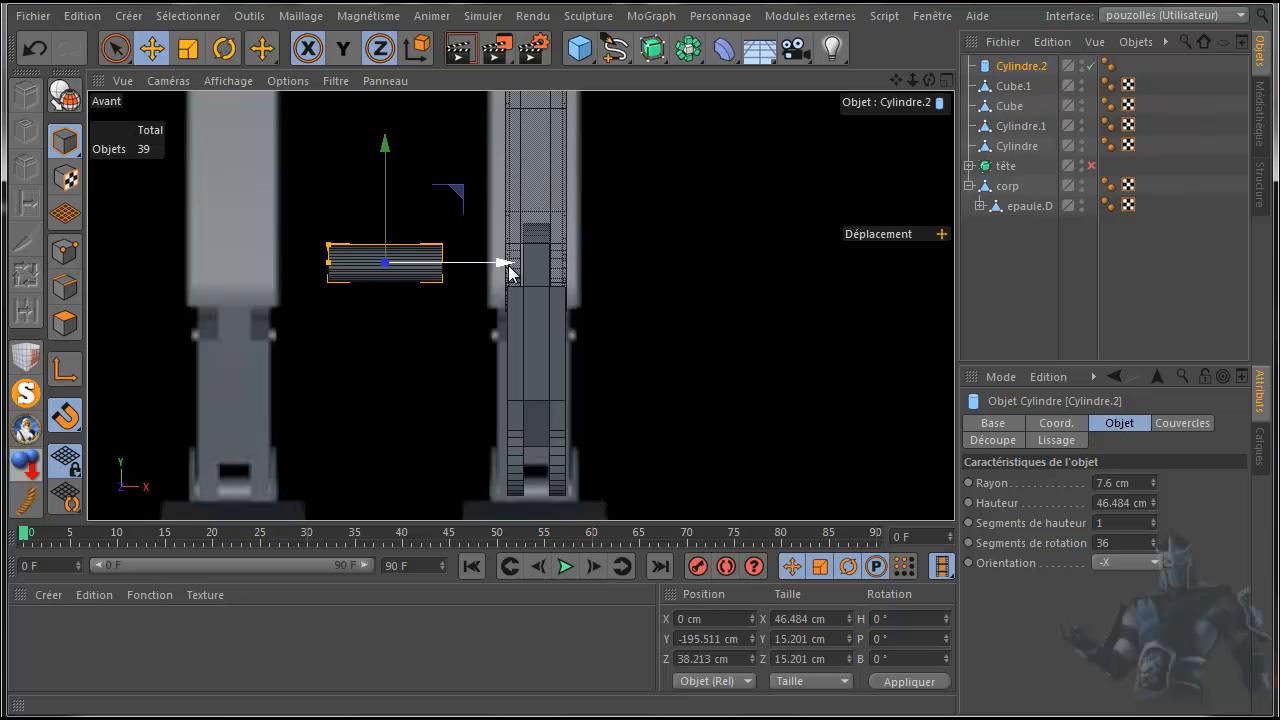
{"action": "left_click_drag", "start_coordinate": [502, 268], "coordinate": [649, 253]}
{"action": "left_click_drag", "start_coordinate": [480, 243], "coordinate": [488, 243]}
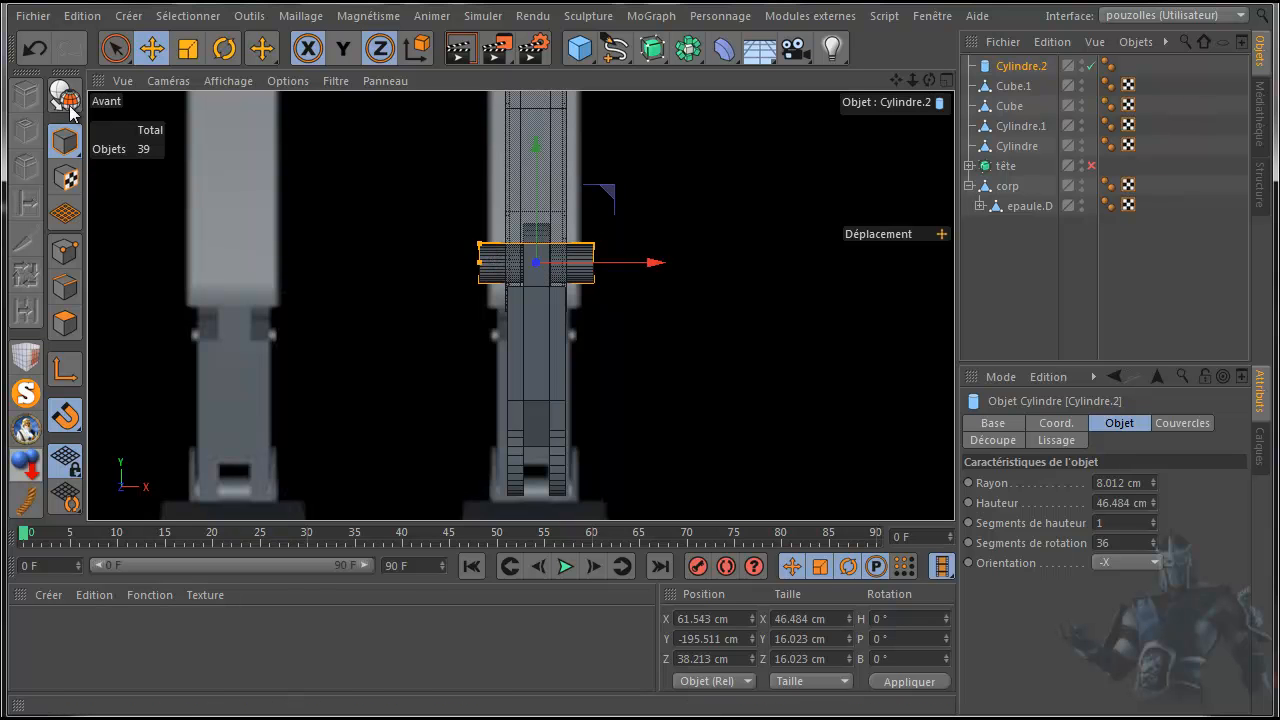
{"action": "left_click", "coordinate": [35, 47]}
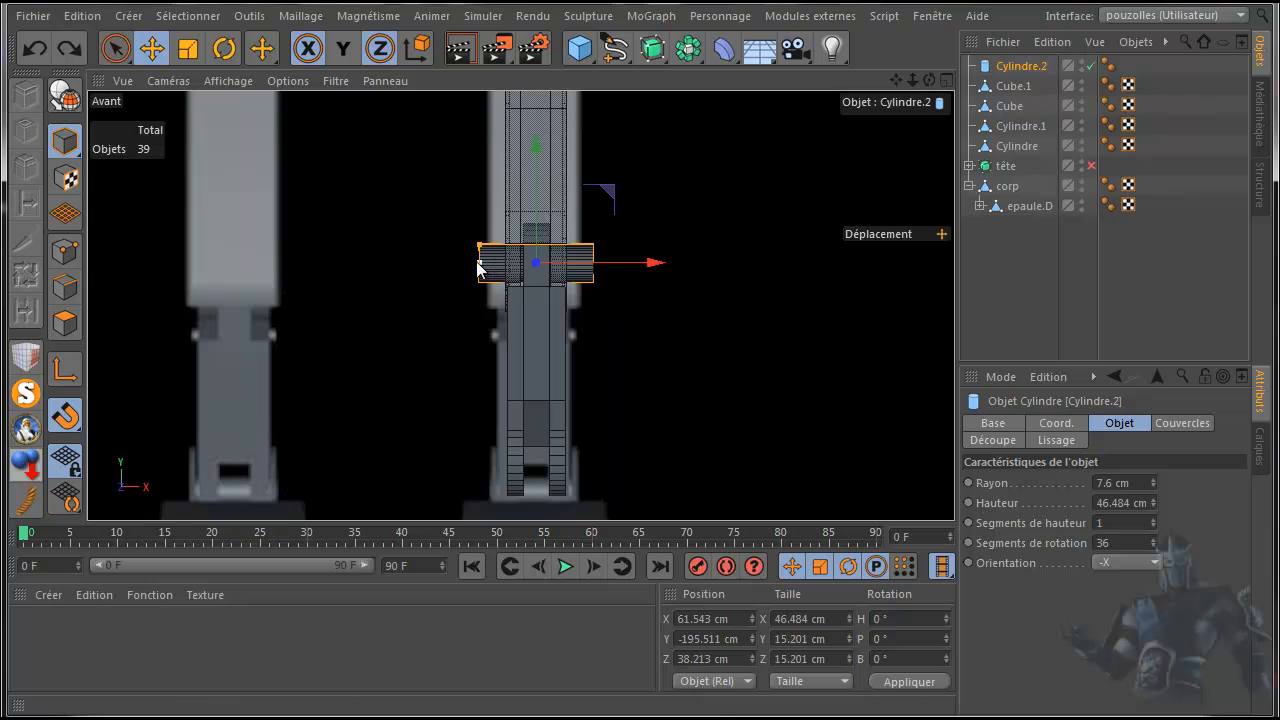
{"action": "left_click_drag", "start_coordinate": [479, 267], "coordinate": [497, 268]}
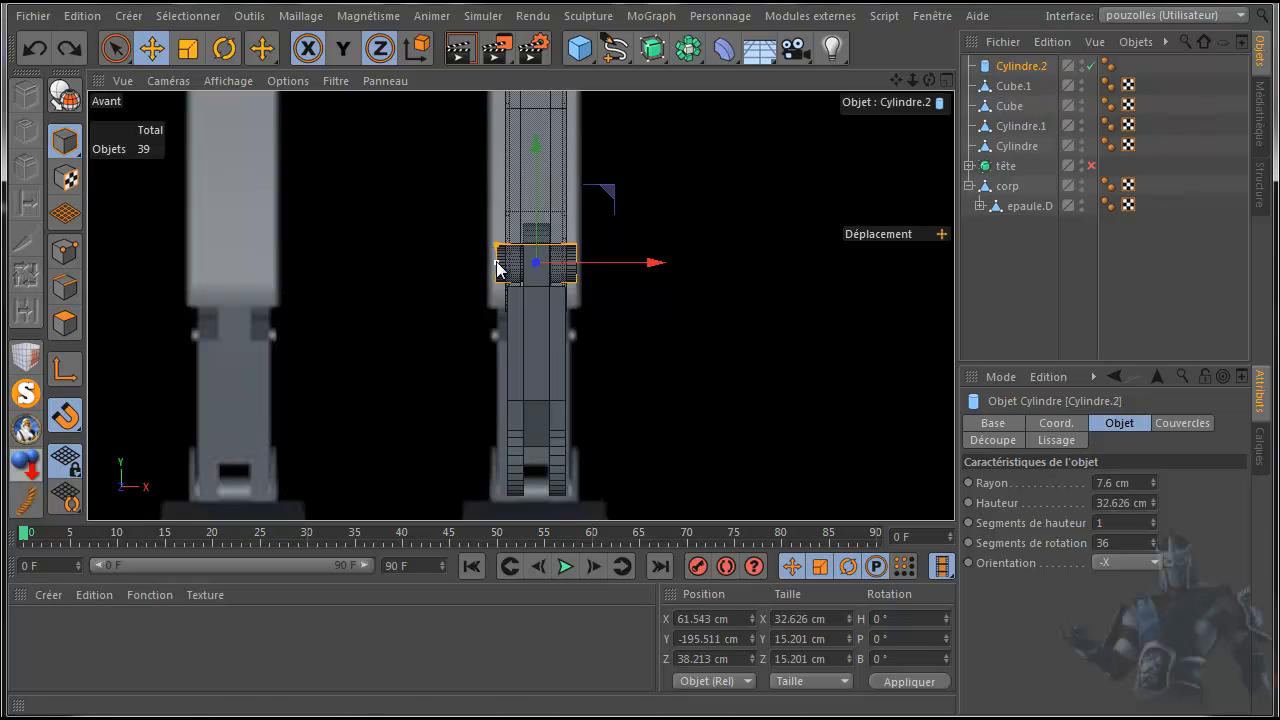
- Examine the knee pin and the whole leg in perspective, and compare them with the side-view reference
{"action": "middle_click", "coordinate": [413, 300]}
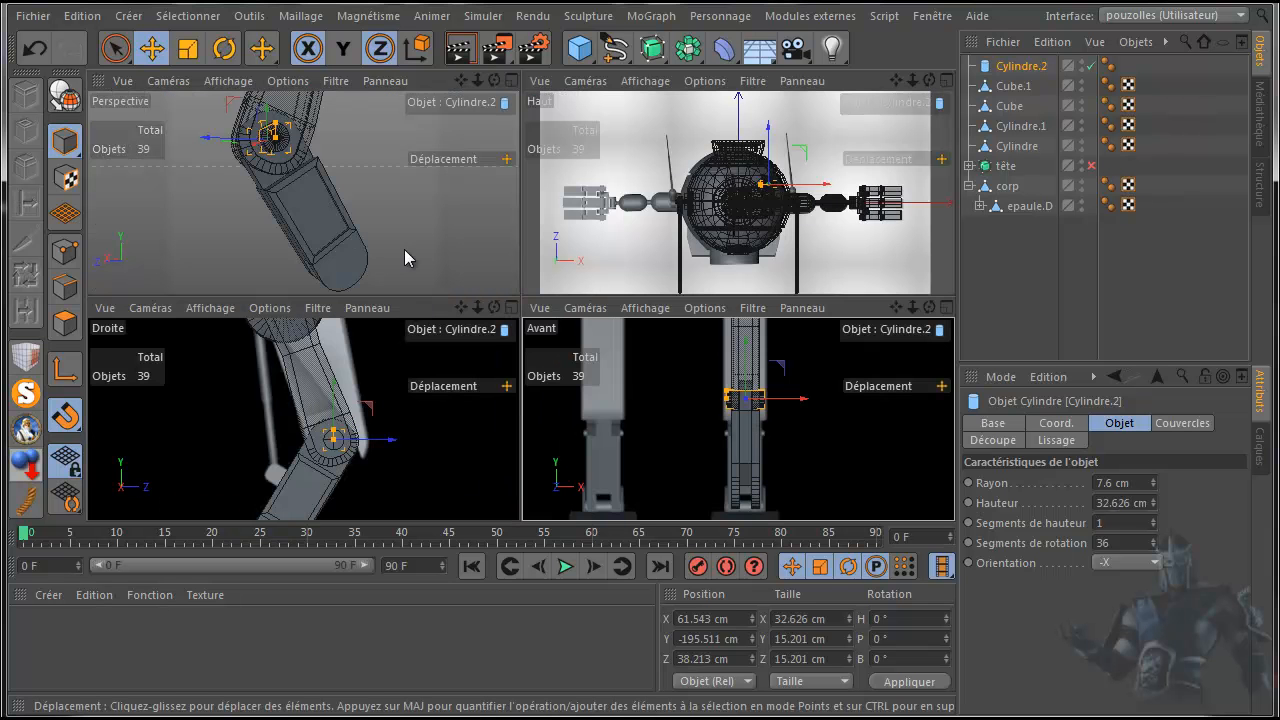
{"action": "middle_click", "coordinate": [415, 247]}
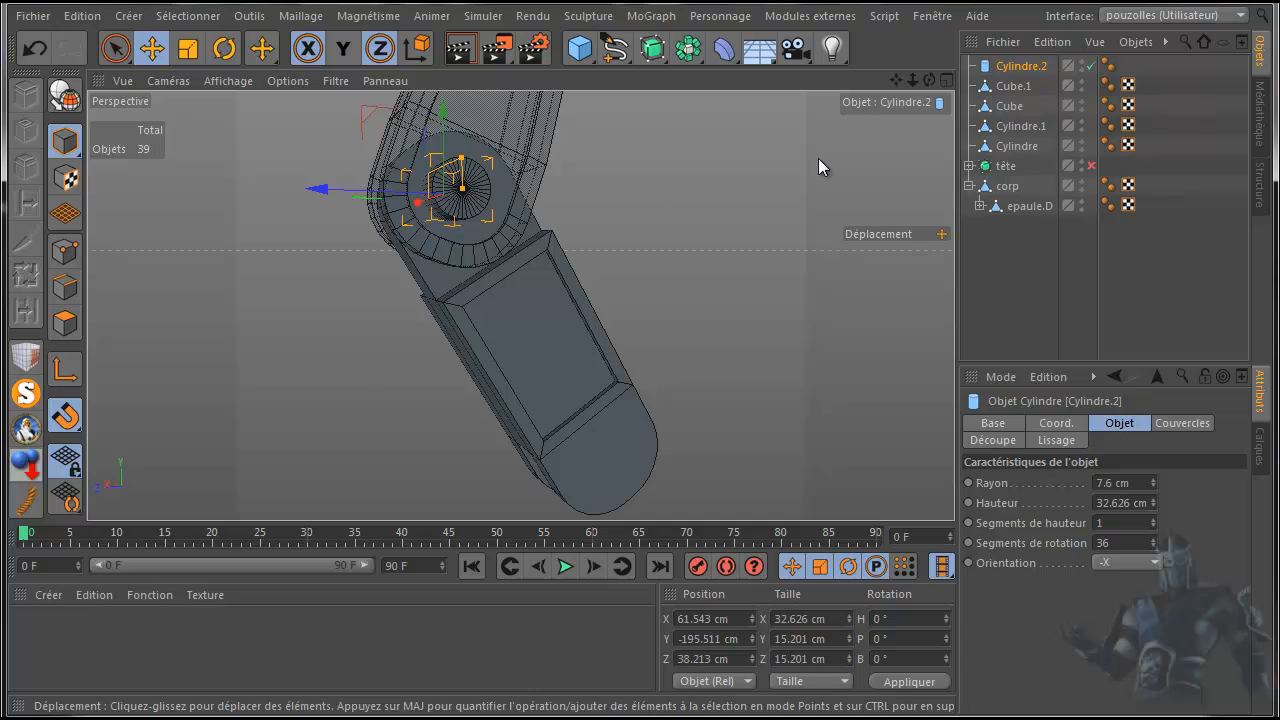
{"action": "left_click_drag", "start_coordinate": [895, 80], "coordinate": [747, 435]}
{"action": "left_click_drag", "start_coordinate": [928, 81], "coordinate": [1186, 117]}
{"action": "left_click_drag", "start_coordinate": [1027, 85], "coordinate": [1200, 105]}
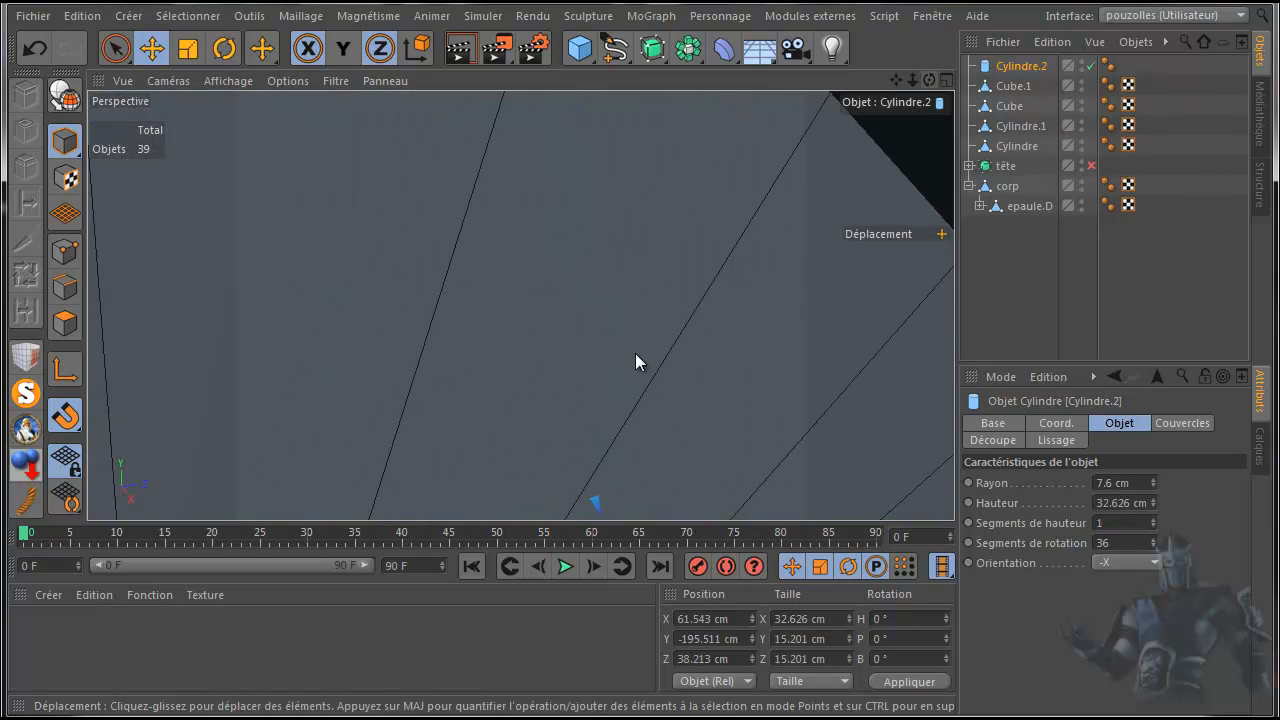
{"action": "scroll", "coordinate": [636, 355], "scroll_direction": "down", "scroll_amount": 10}
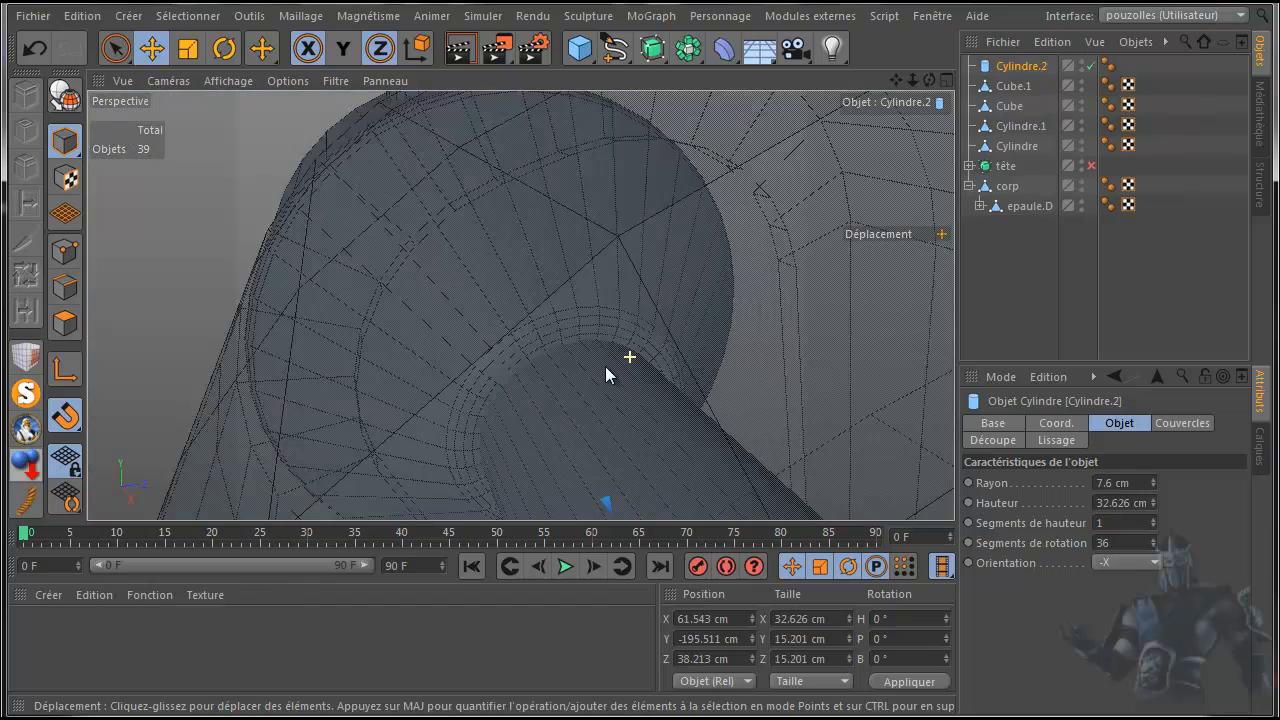
{"action": "scroll", "coordinate": [603, 367], "scroll_direction": "down", "scroll_amount": 4}
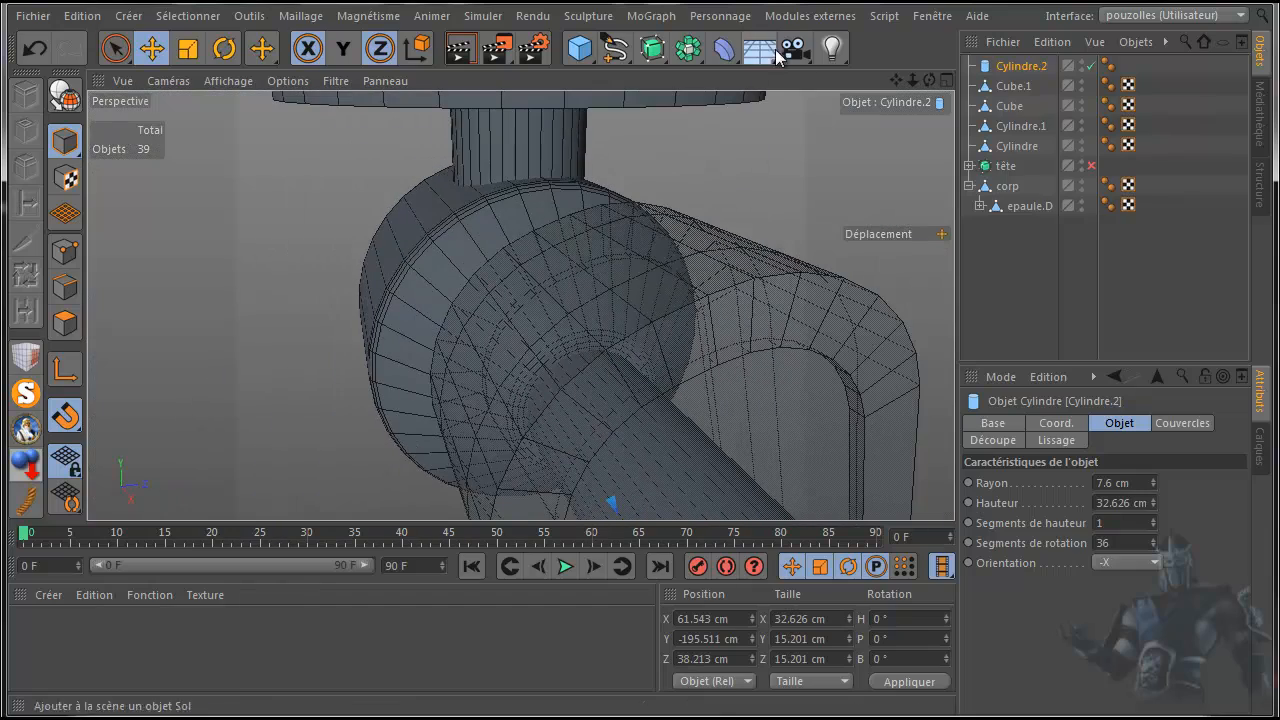
{"action": "left_click_drag", "start_coordinate": [895, 79], "coordinate": [718, 22]}
{"action": "scroll", "coordinate": [419, 413], "scroll_direction": "down", "scroll_amount": 3}
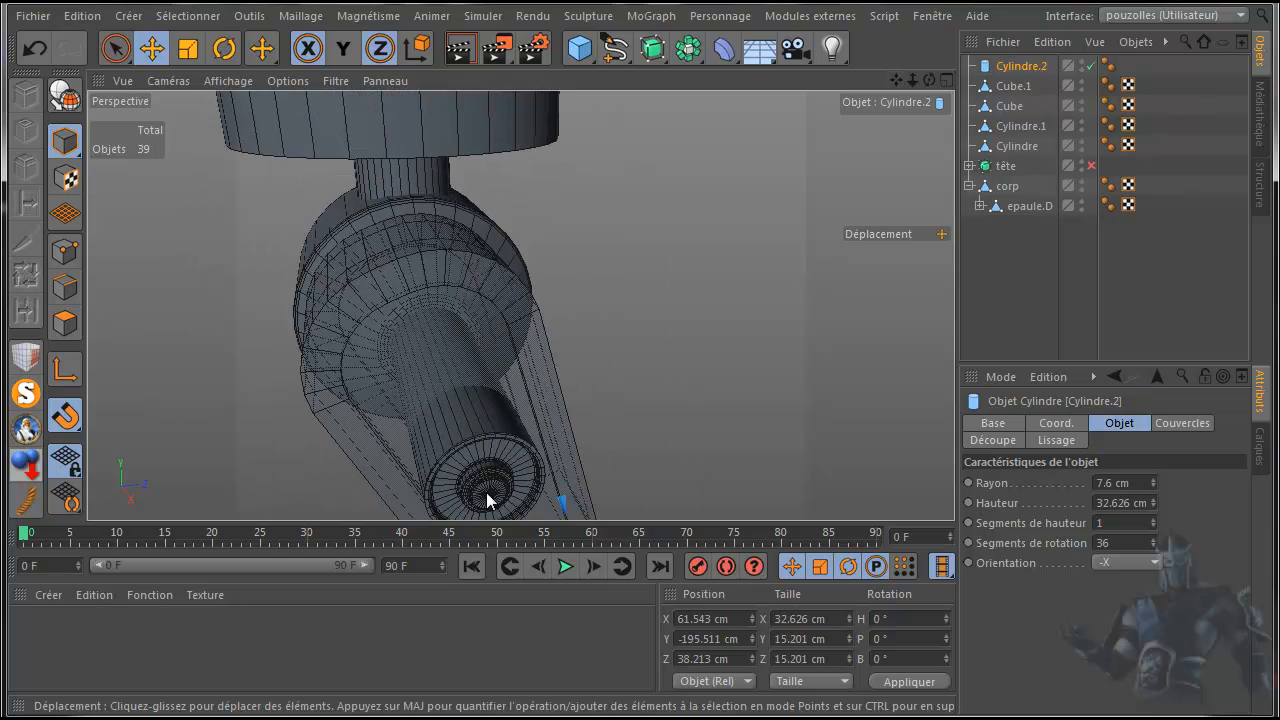
{"action": "scroll", "coordinate": [670, 393], "scroll_direction": "down", "scroll_amount": 3}
{"action": "left_click_drag", "start_coordinate": [896, 75], "coordinate": [780, 12]}
{"action": "left_click_drag", "start_coordinate": [897, 80], "coordinate": [797, 13]}
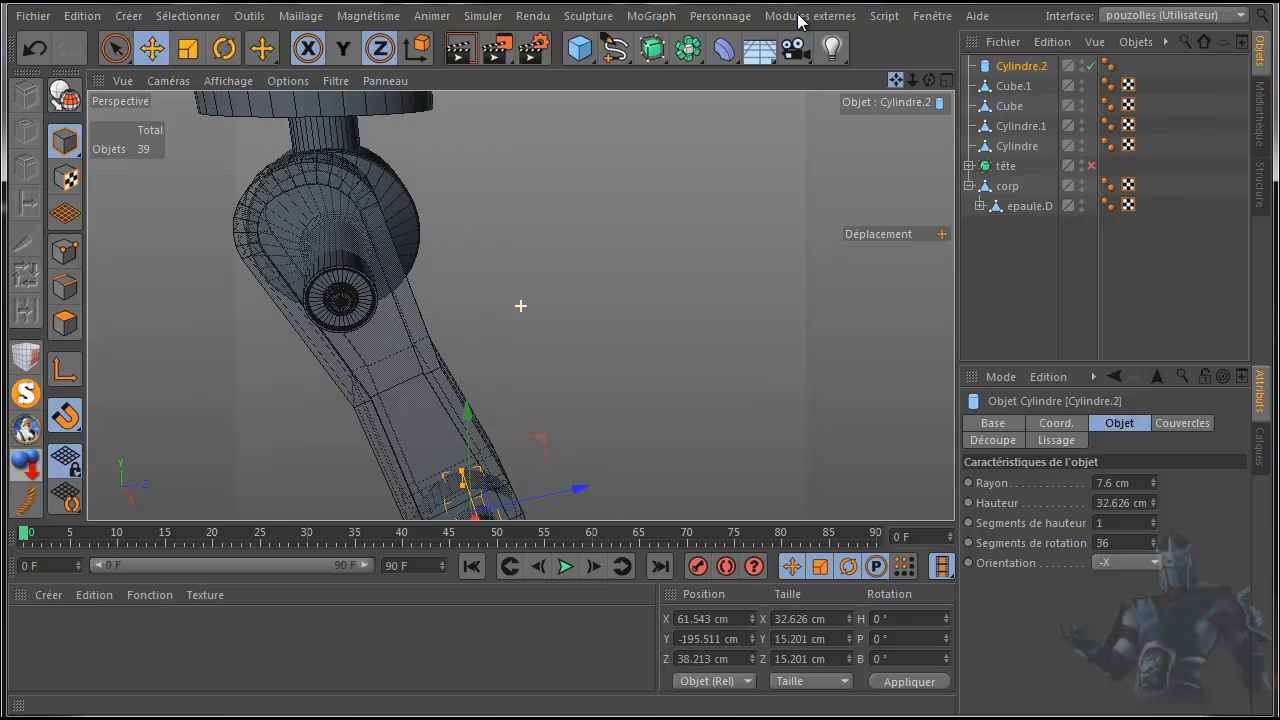
{"action": "scroll", "coordinate": [621, 329], "scroll_direction": "down", "scroll_amount": 3}
{"action": "scroll", "coordinate": [621, 329], "scroll_direction": "down", "scroll_amount": 2}
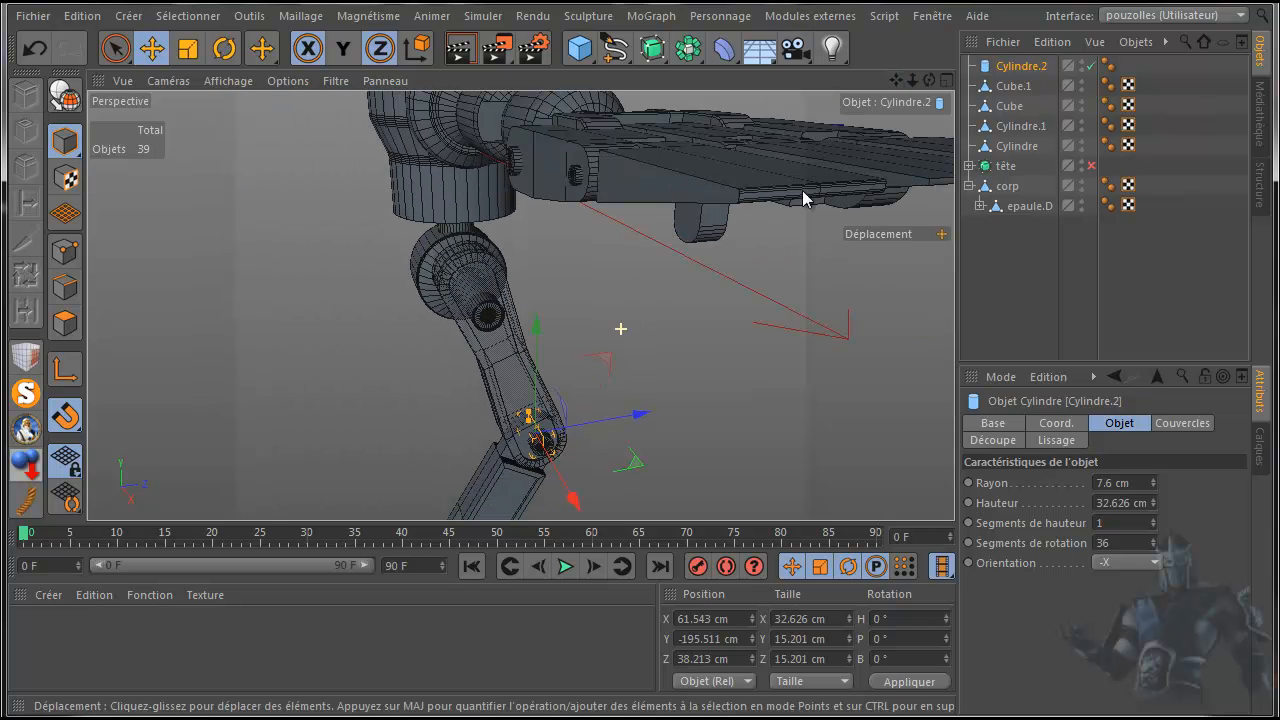
{"action": "left_click_drag", "start_coordinate": [895, 80], "coordinate": [821, 1]}
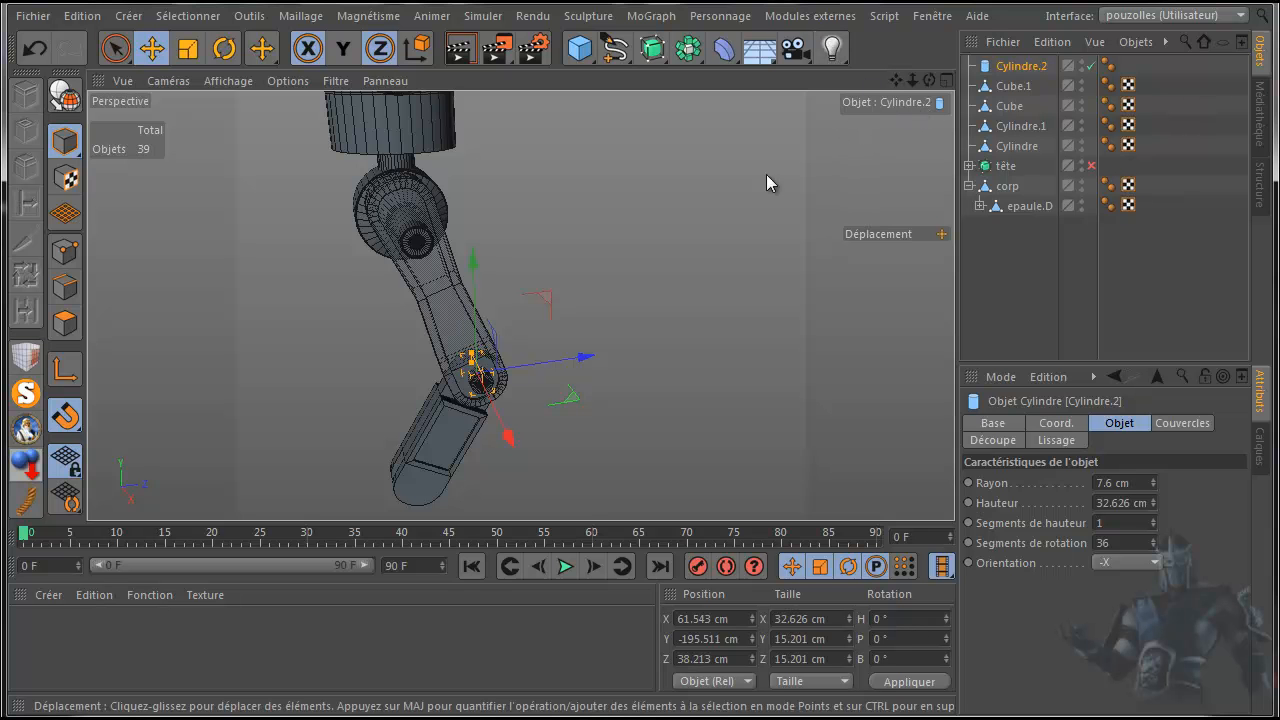
{"action": "mouse_move", "coordinate": [929, 80]}
{"action": "left_mouse_down"}
{"action": "mouse_move", "coordinate": [686, 36]}
{"action": "mouse_move", "coordinate": [800, 30]}
{"action": "mouse_move", "coordinate": [994, 61]}
{"action": "mouse_move", "coordinate": [919, 93]}
{"action": "left_mouse_up"}
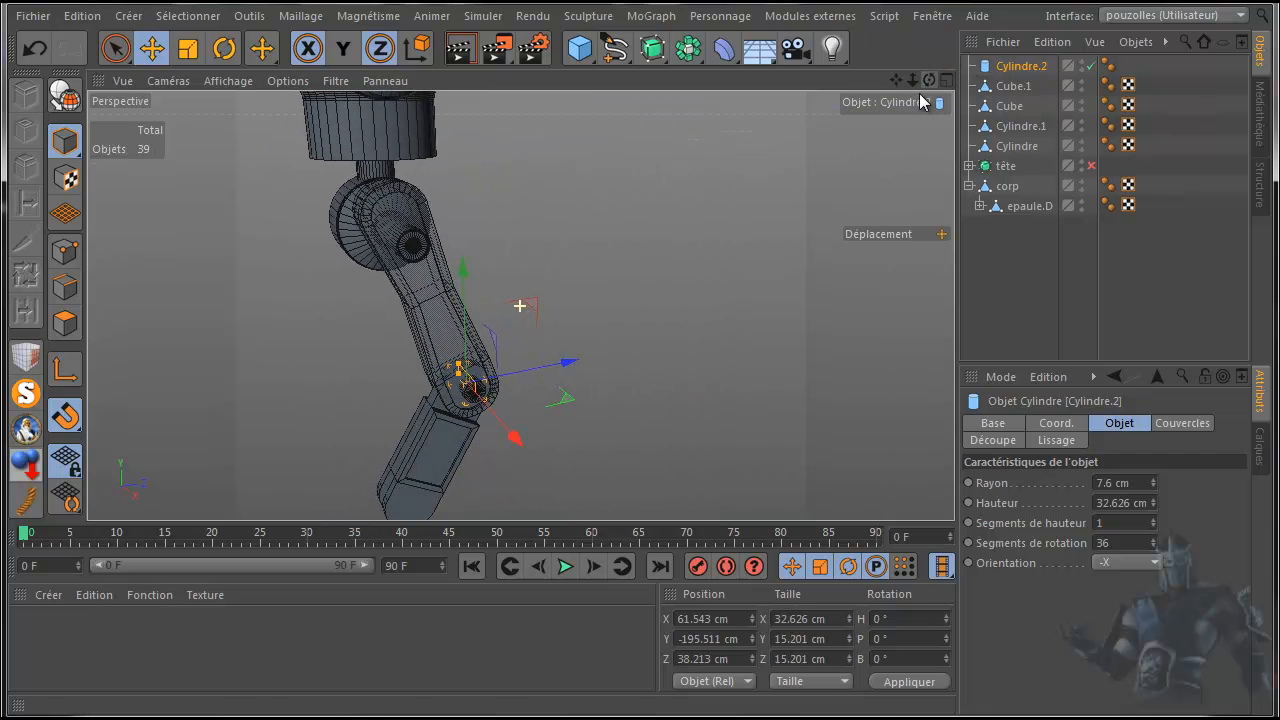
{"action": "middle_click", "coordinate": [341, 396]}
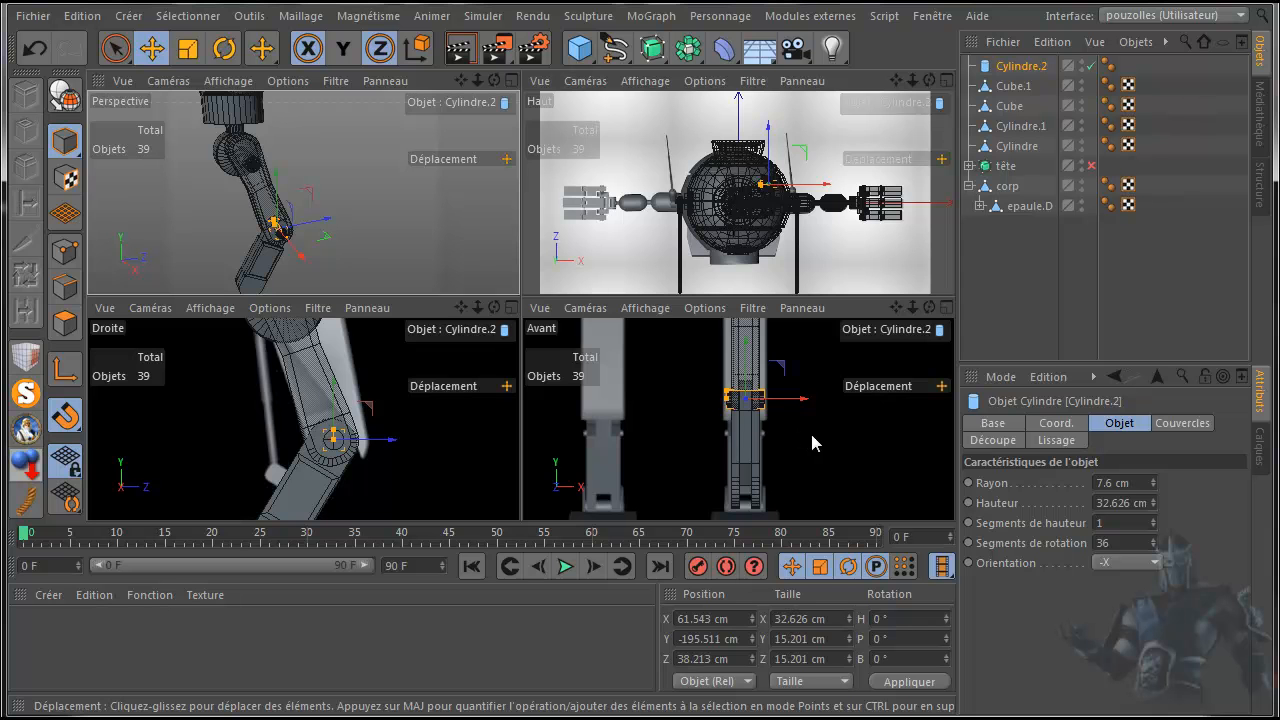
{"action": "middle_click", "coordinate": [480, 447]}
{"action": "scroll", "coordinate": [530, 427], "scroll_direction": "down", "scroll_amount": 4}
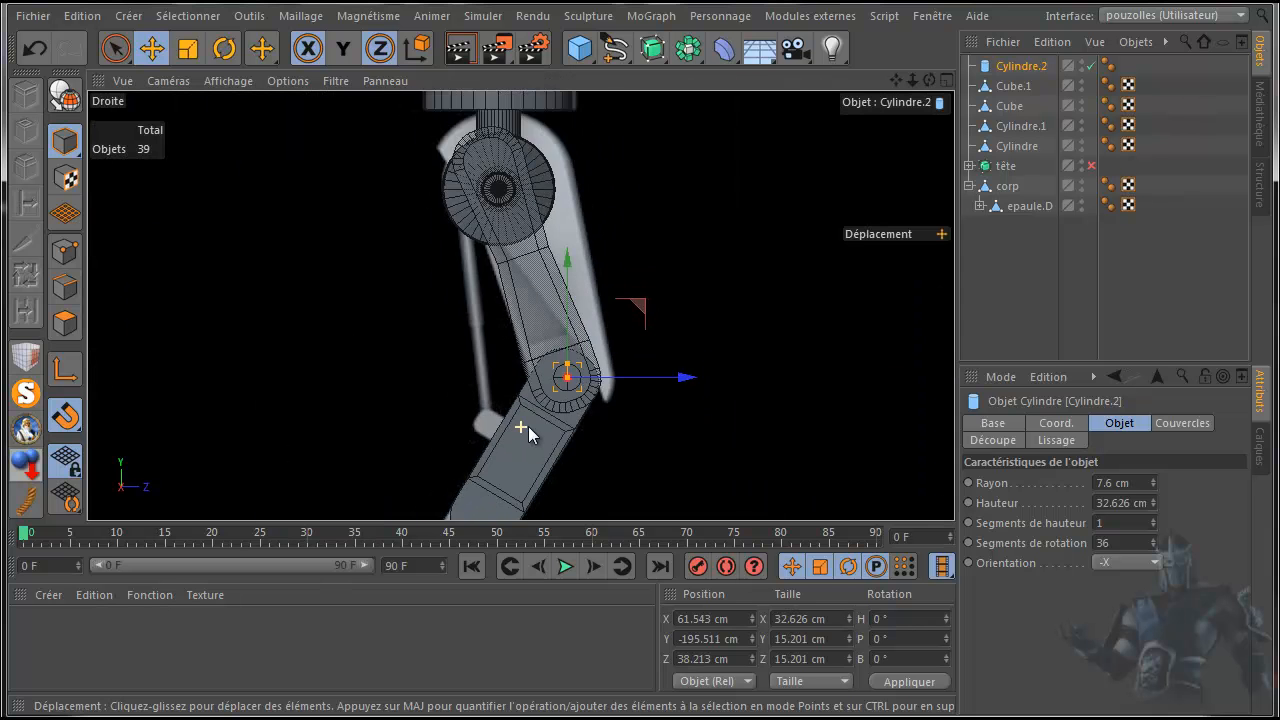
{"action": "left_click_drag", "start_coordinate": [896, 82], "coordinate": [863, 7]}
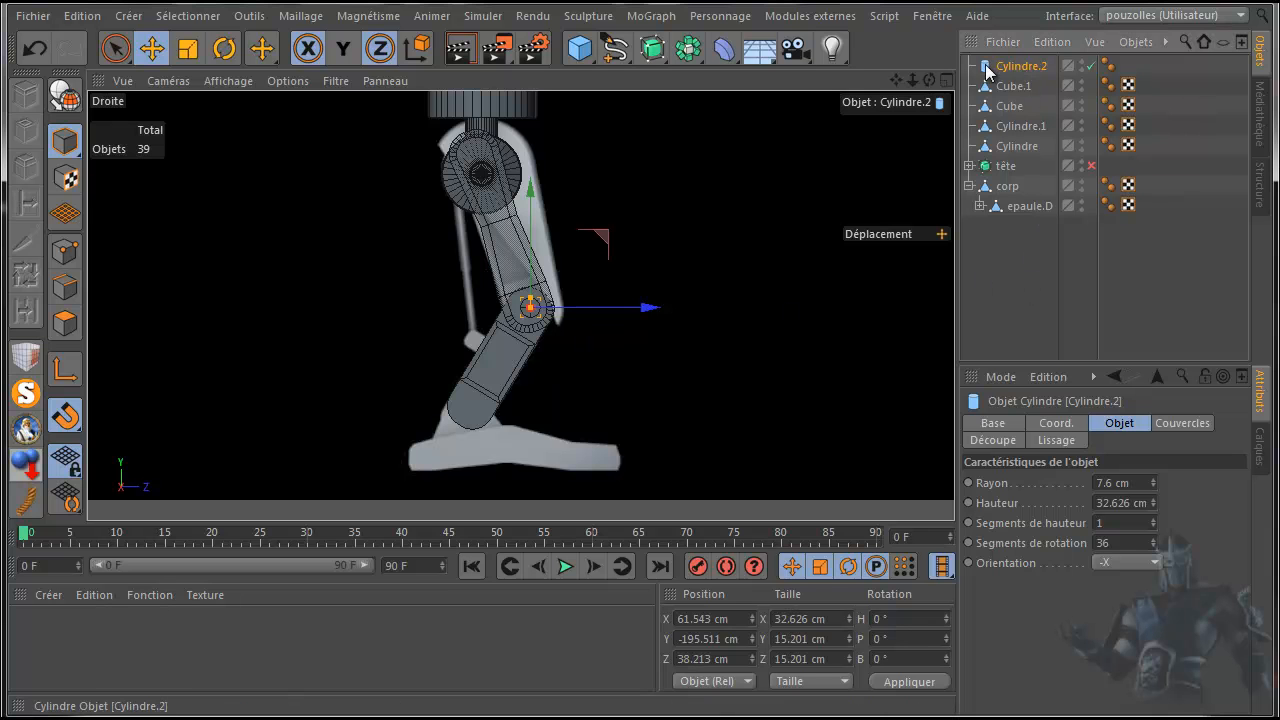
- Convert Cylindre.2 to an editable polygon object, and select the upper-joint object Cylindre in the perspective view
{"action": "left_click", "coordinate": [65, 95]}
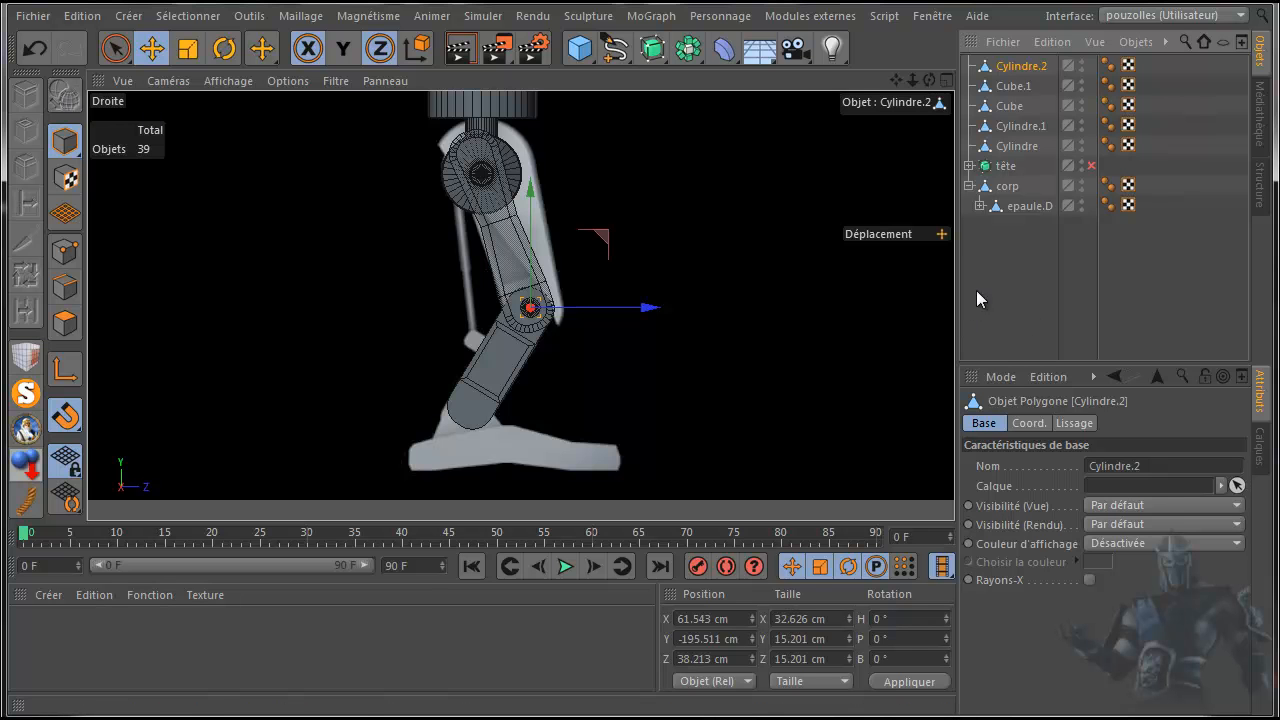
{"action": "left_click", "coordinate": [1016, 146]}
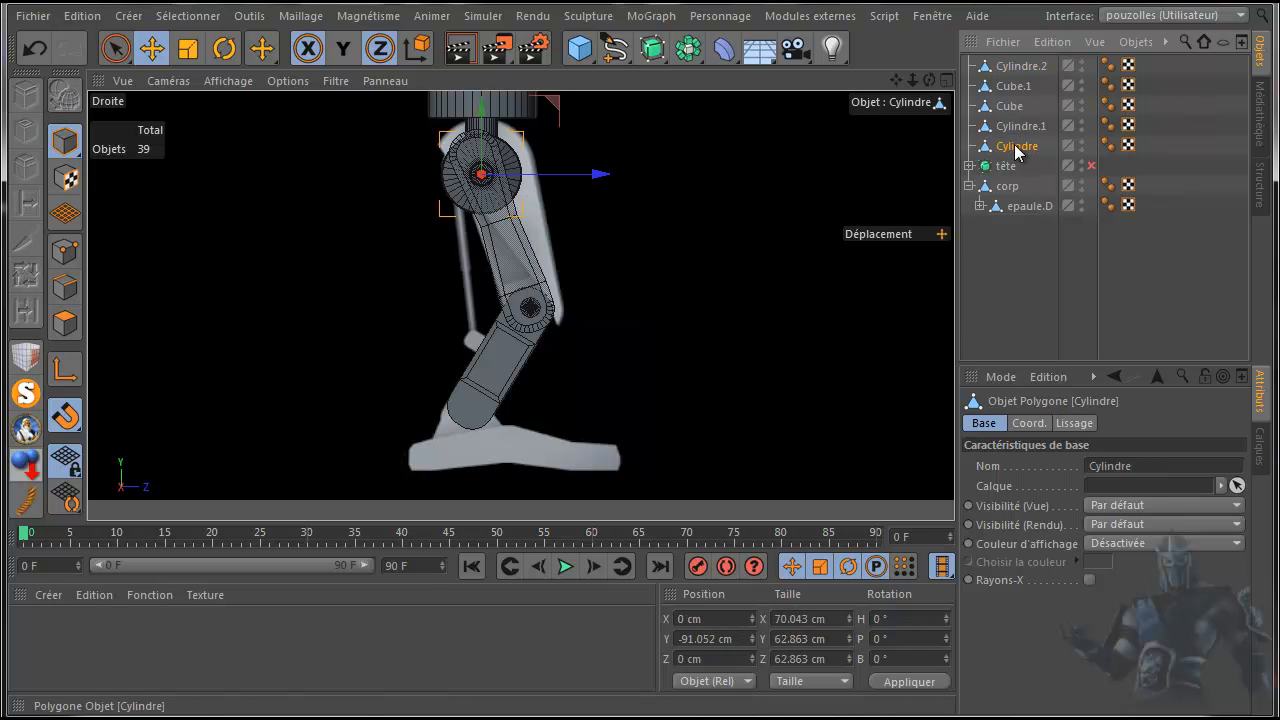
{"action": "middle_click", "coordinate": [680, 284]}
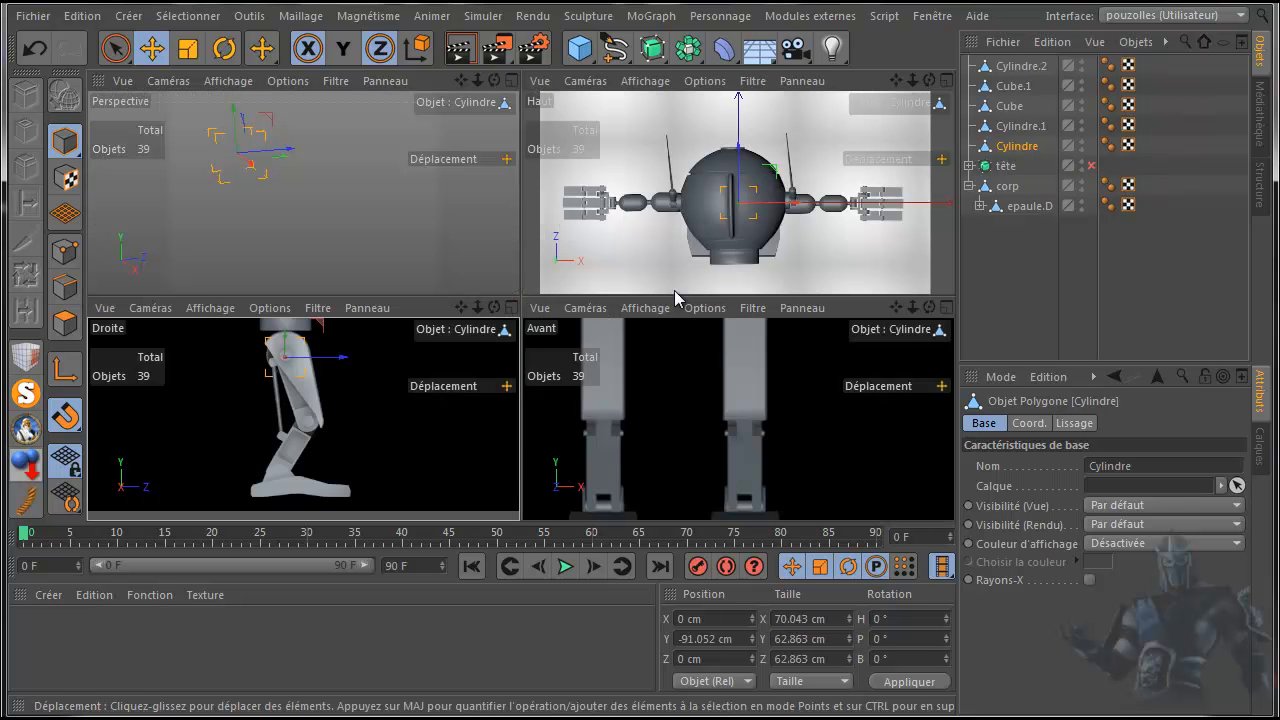
{"action": "middle_click", "coordinate": [360, 241]}
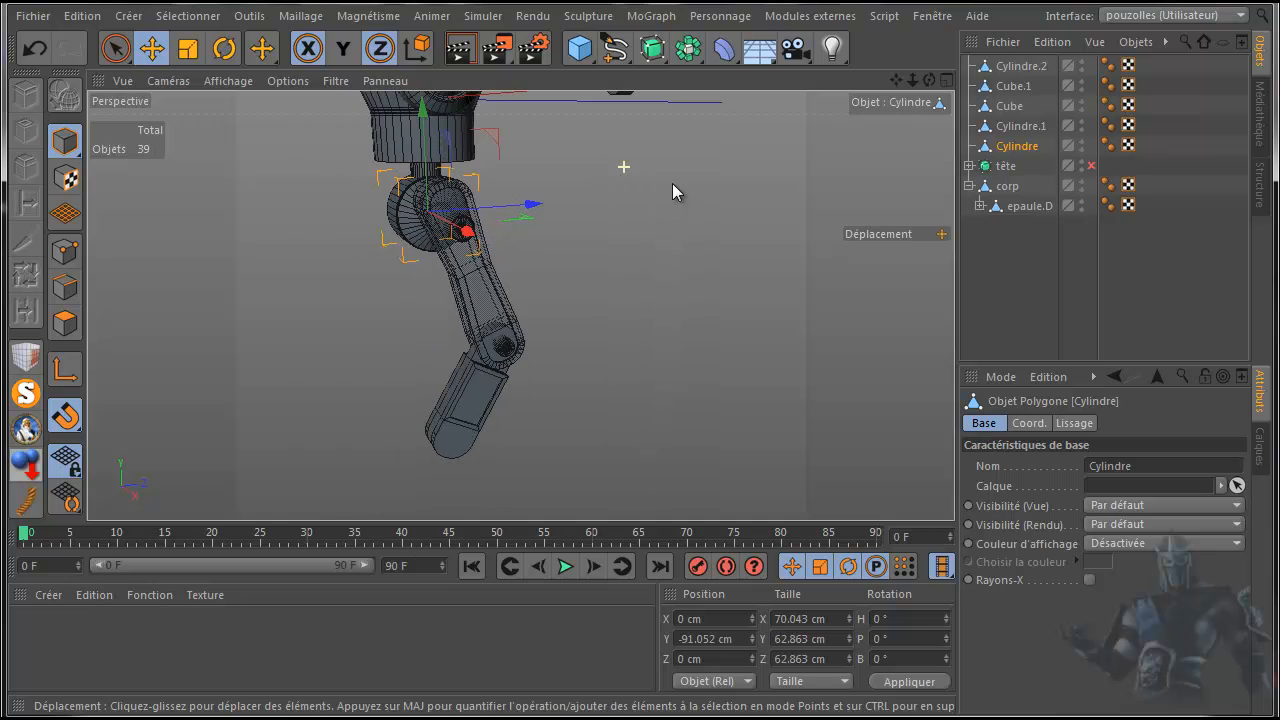
- Rename the upper-joint object Cylindre as bassin and nest Cylindre.1 under it
{"action": "left_click_drag", "start_coordinate": [925, 79], "coordinate": [550, 58]}
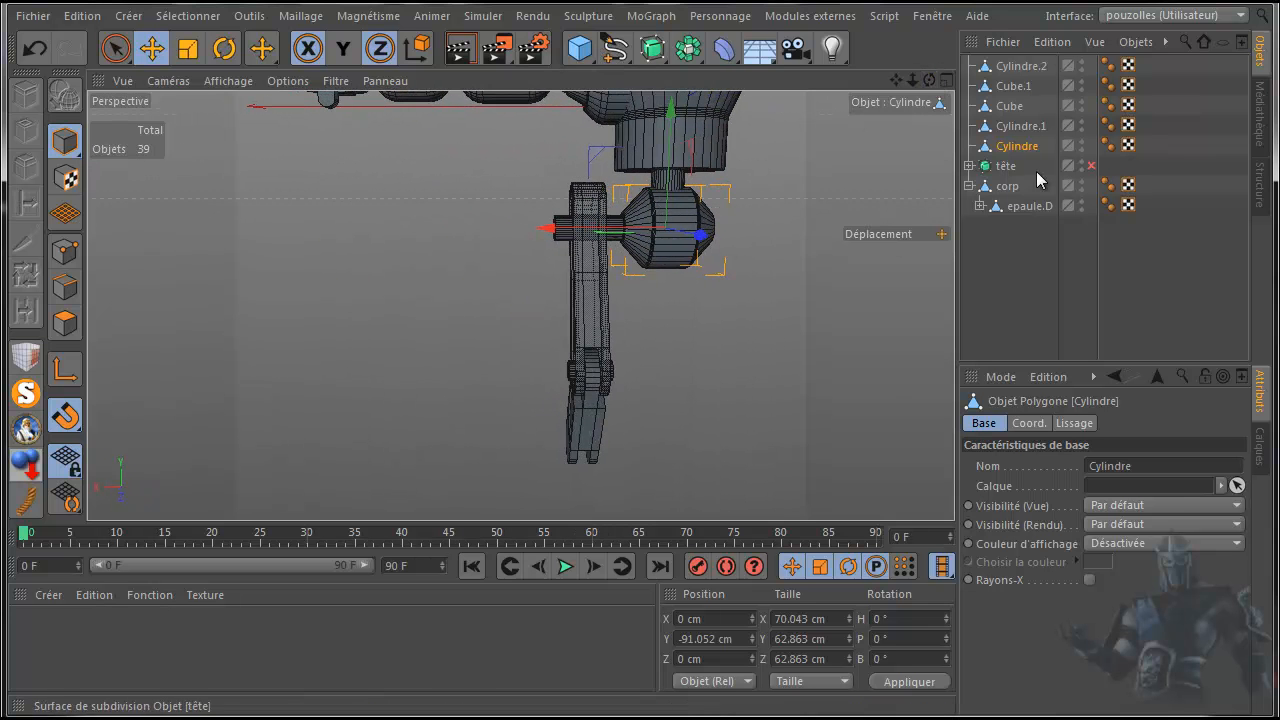
{"action": "double_click", "coordinate": [1020, 147]}
{"action": "type", "text": "bassin"}
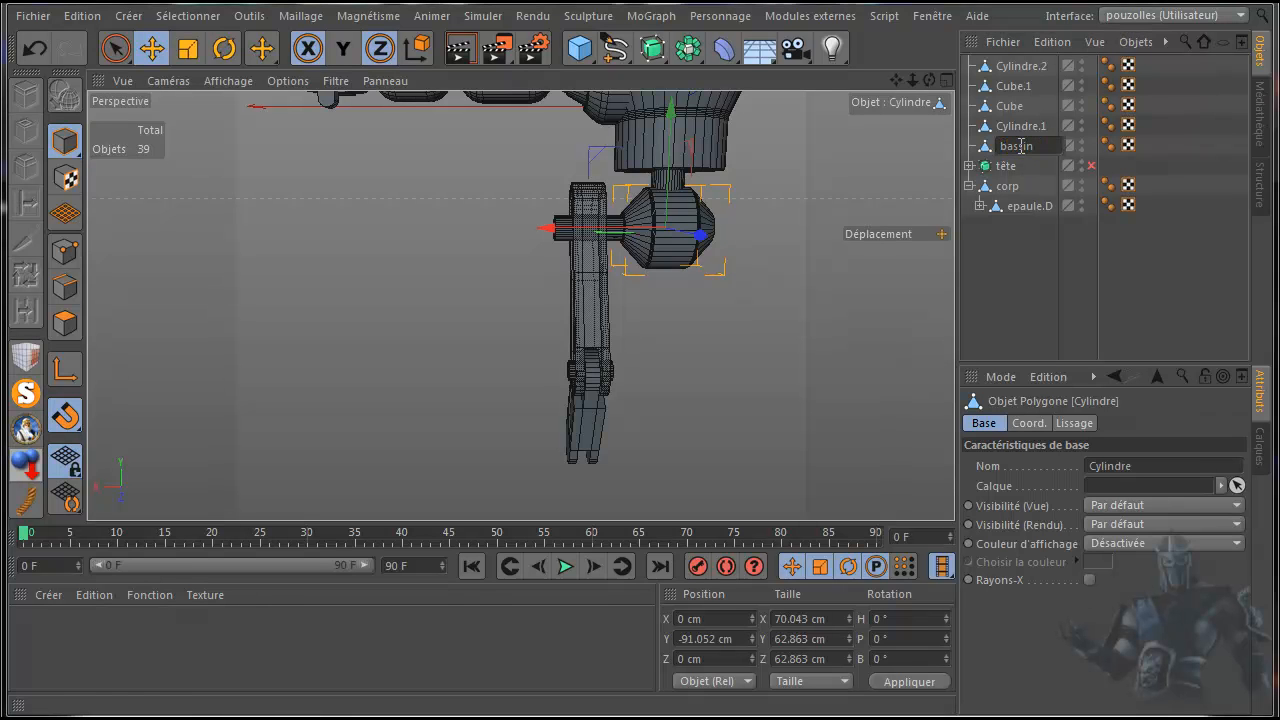
{"action": "key", "text": "Return"}
{"action": "left_click", "coordinate": [1012, 127]}
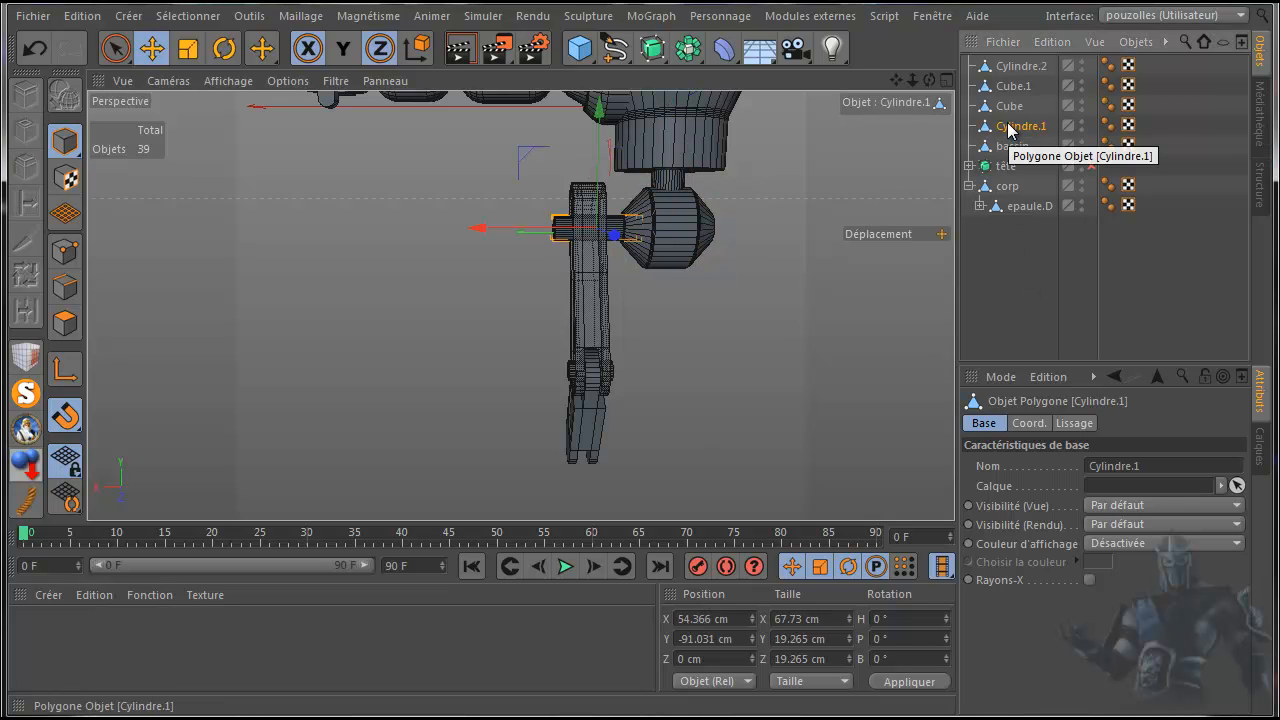
{"action": "left_click_drag", "start_coordinate": [1010, 130], "coordinate": [975, 132]}
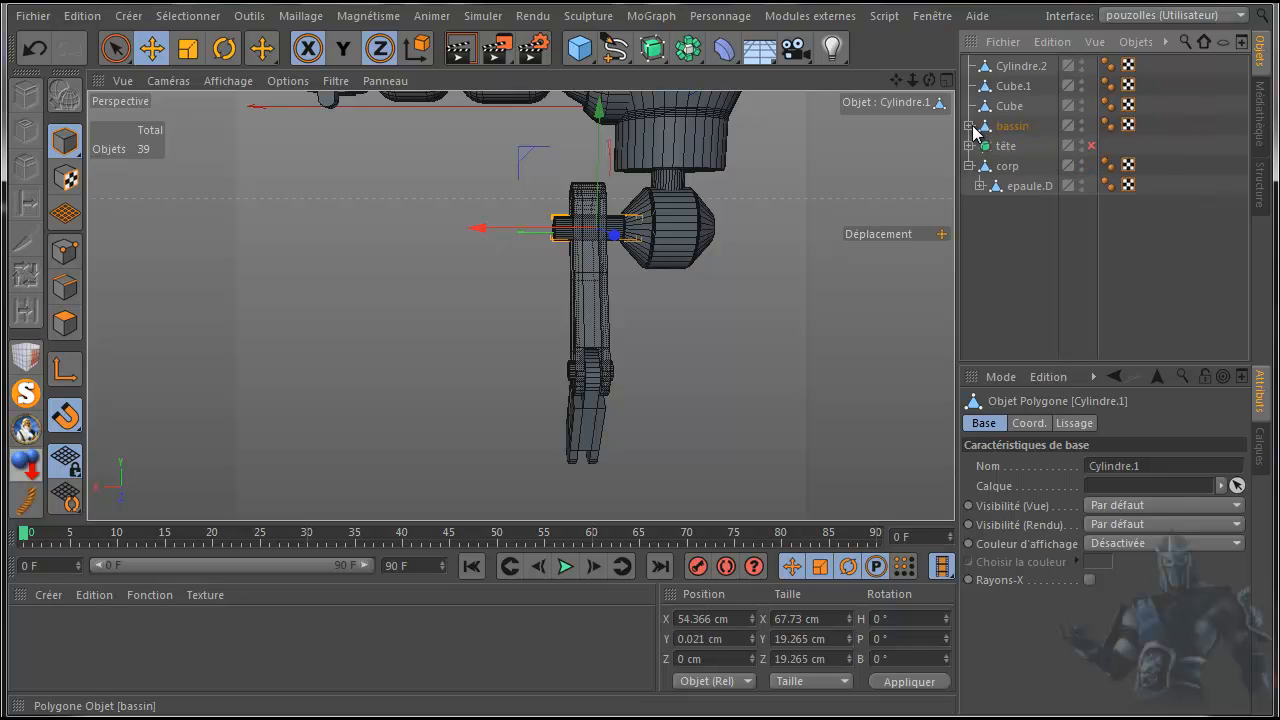
- Rename the thigh object Cube as jambe h.D
{"action": "left_click", "coordinate": [1010, 106]}
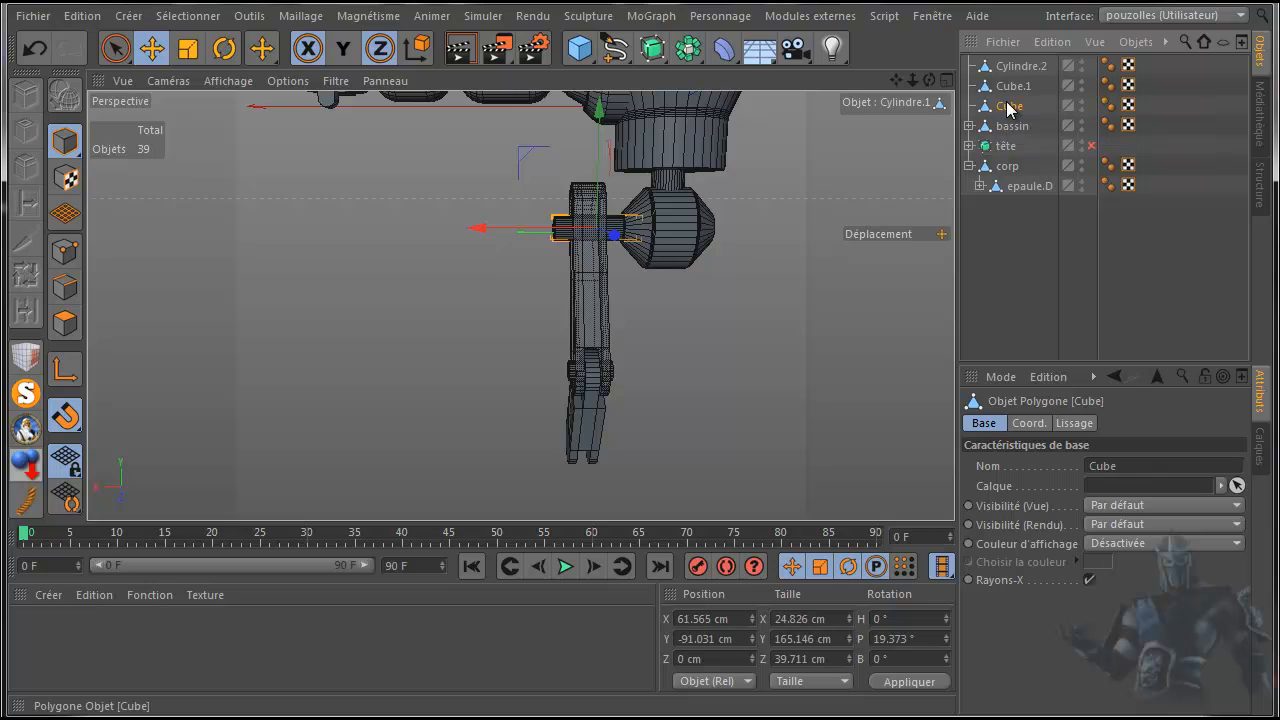
{"action": "double_click", "coordinate": [1010, 106]}
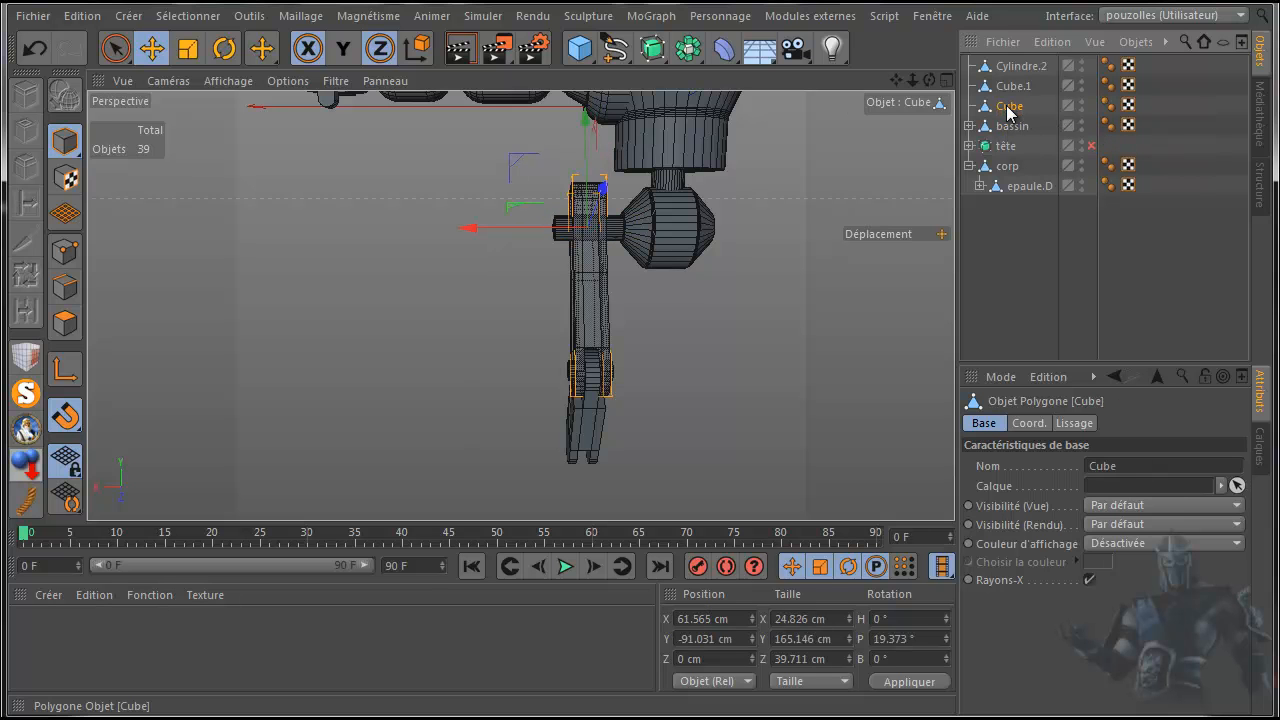
{"action": "key", "text": "BackSpace"}
{"action": "type", "text": "jambe"}
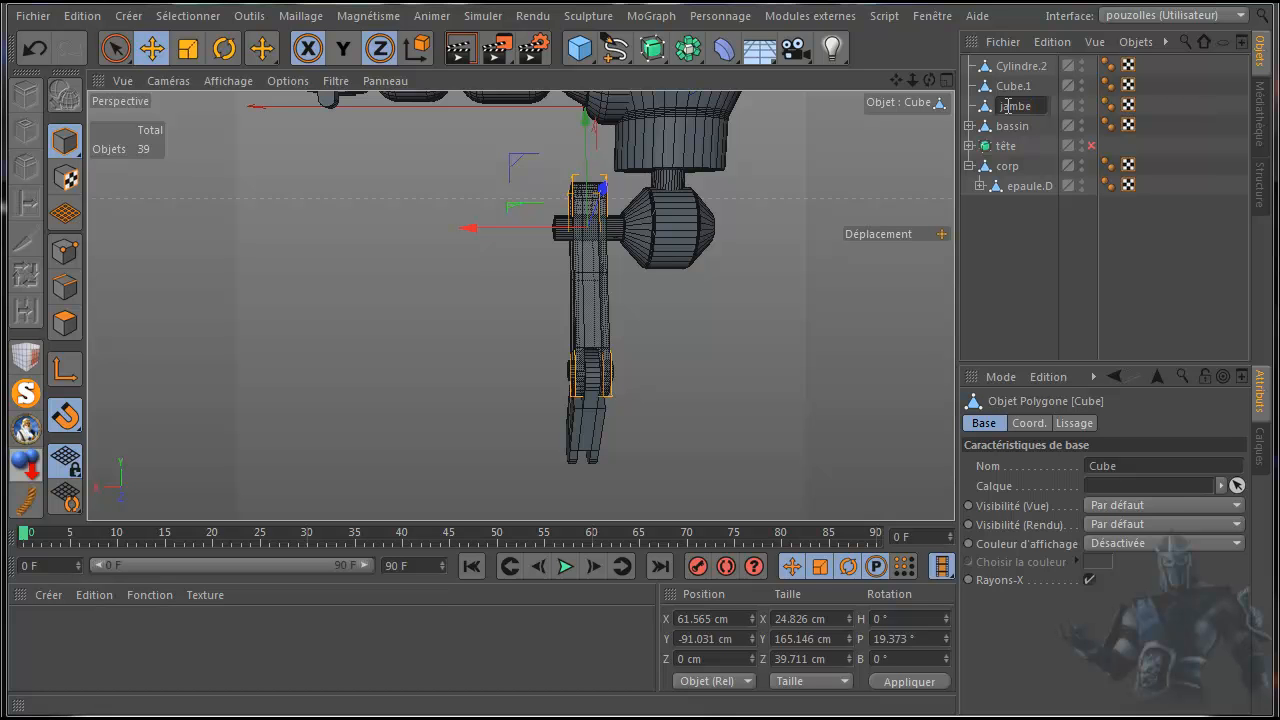
{"action": "type", "text": "H"}
{"action": "key", "text": "BackSpace"}
{"action": "type", "text": "h.D"}
{"action": "key", "text": "Return"}
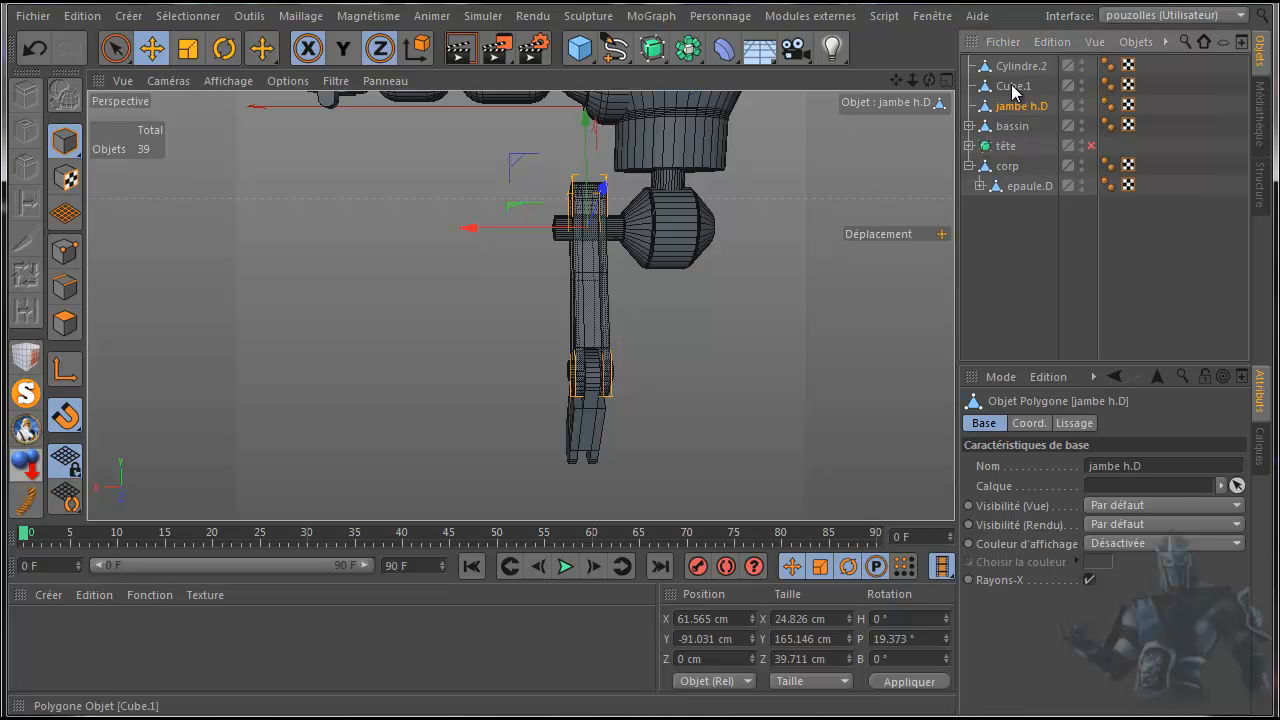
- Rename the lower-leg object Cube.1 as jambe b.D, nest the knee pin Cylindre.2 under it and collapse the group
{"action": "double_click", "coordinate": [1013, 87]}
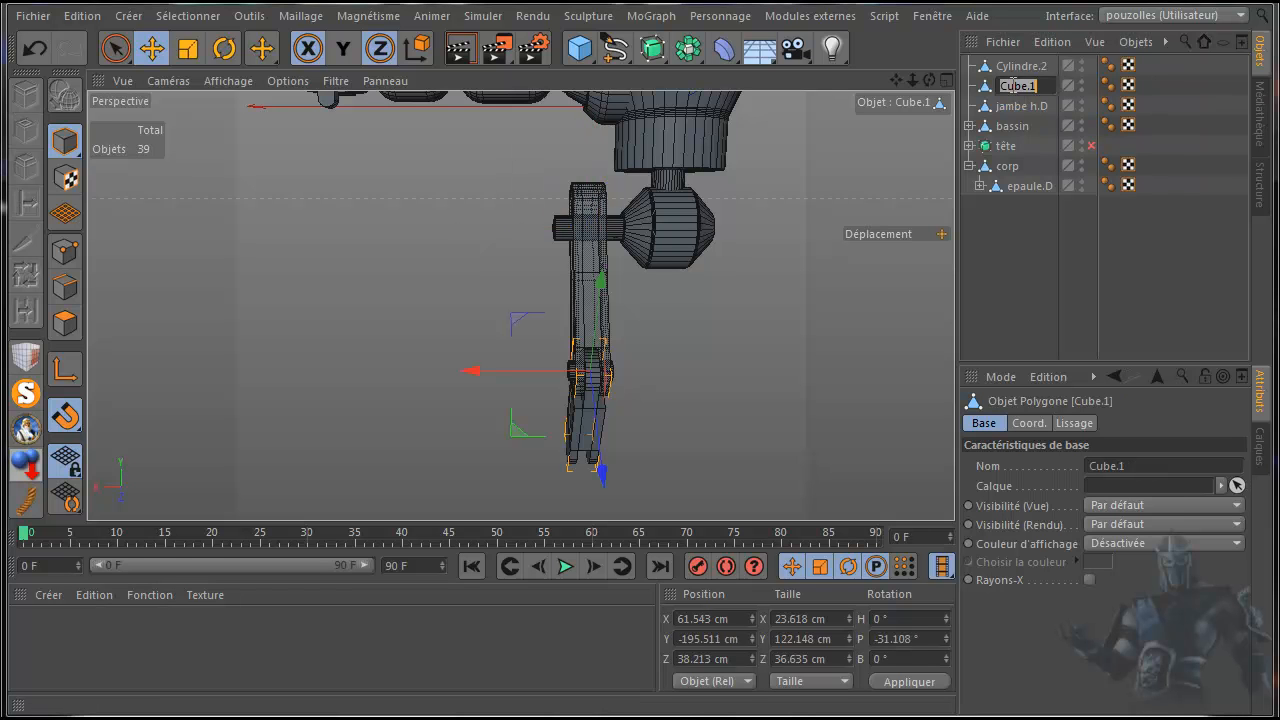
{"action": "key", "text": "BackSpace"}
{"action": "type", "text": "jambe b.D"}
{"action": "key", "text": "Return"}
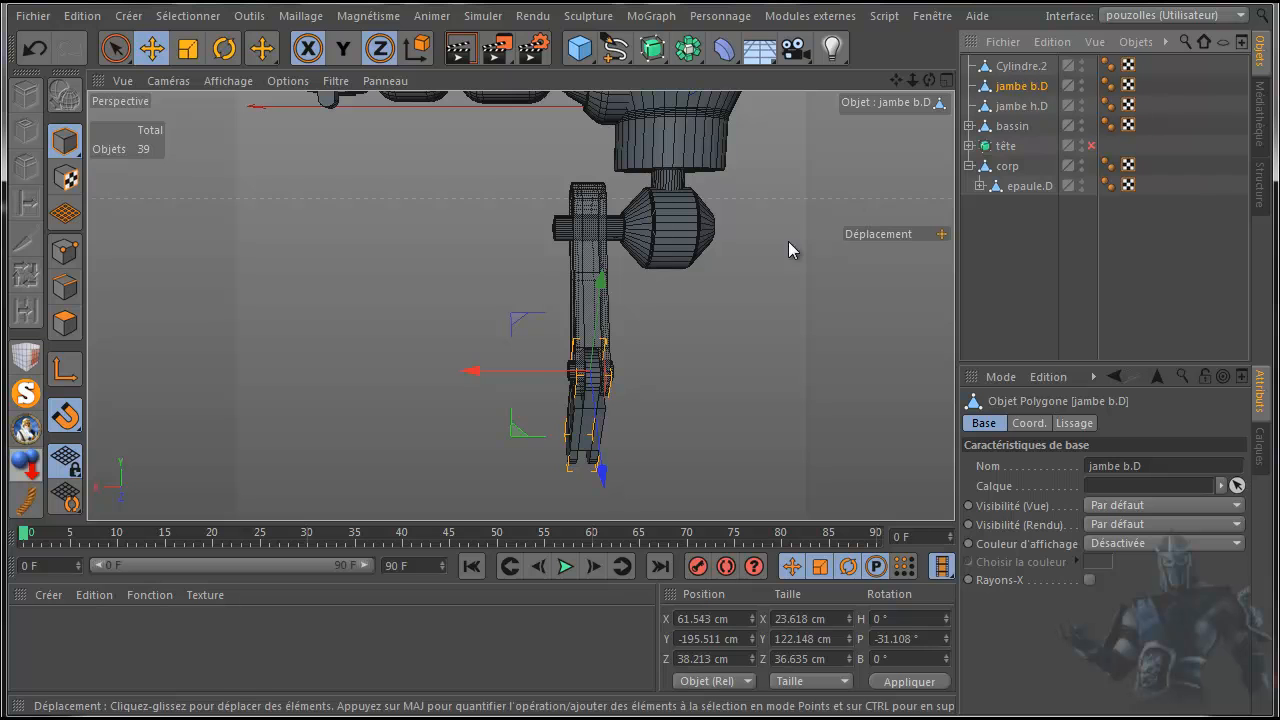
{"action": "left_click_drag", "start_coordinate": [1020, 68], "coordinate": [1021, 88]}
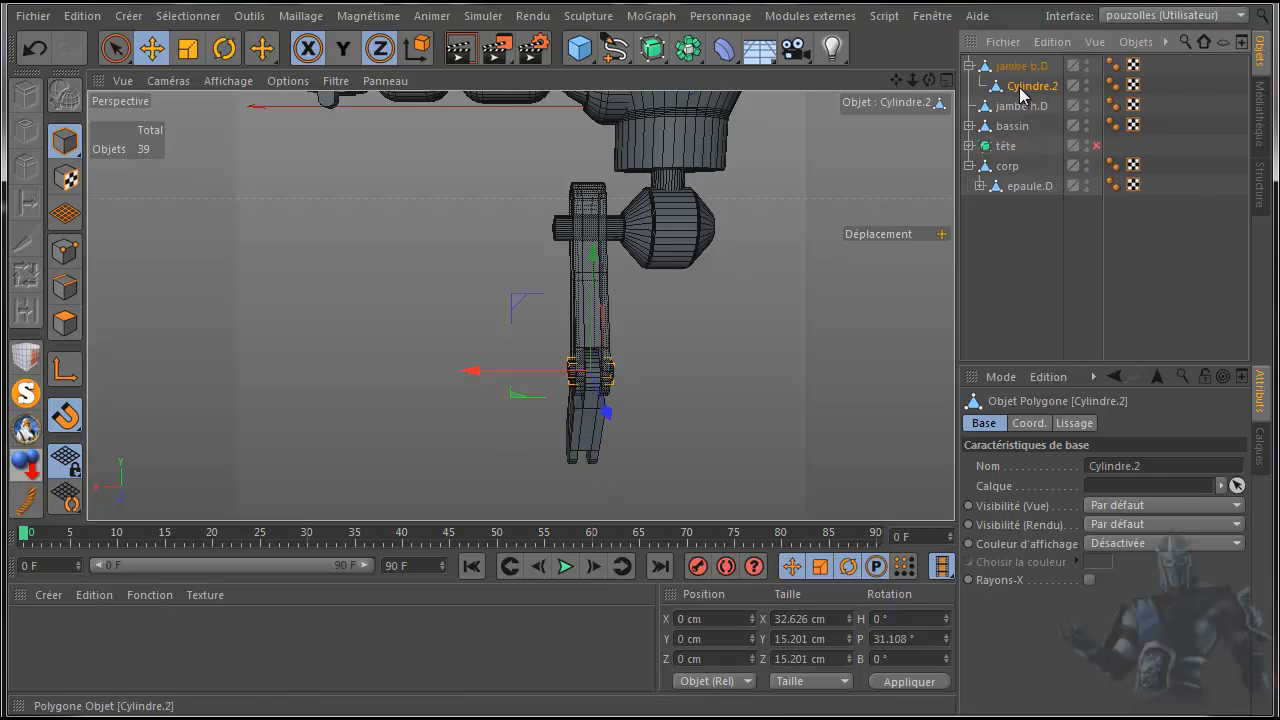
{"action": "left_click", "coordinate": [968, 65]}
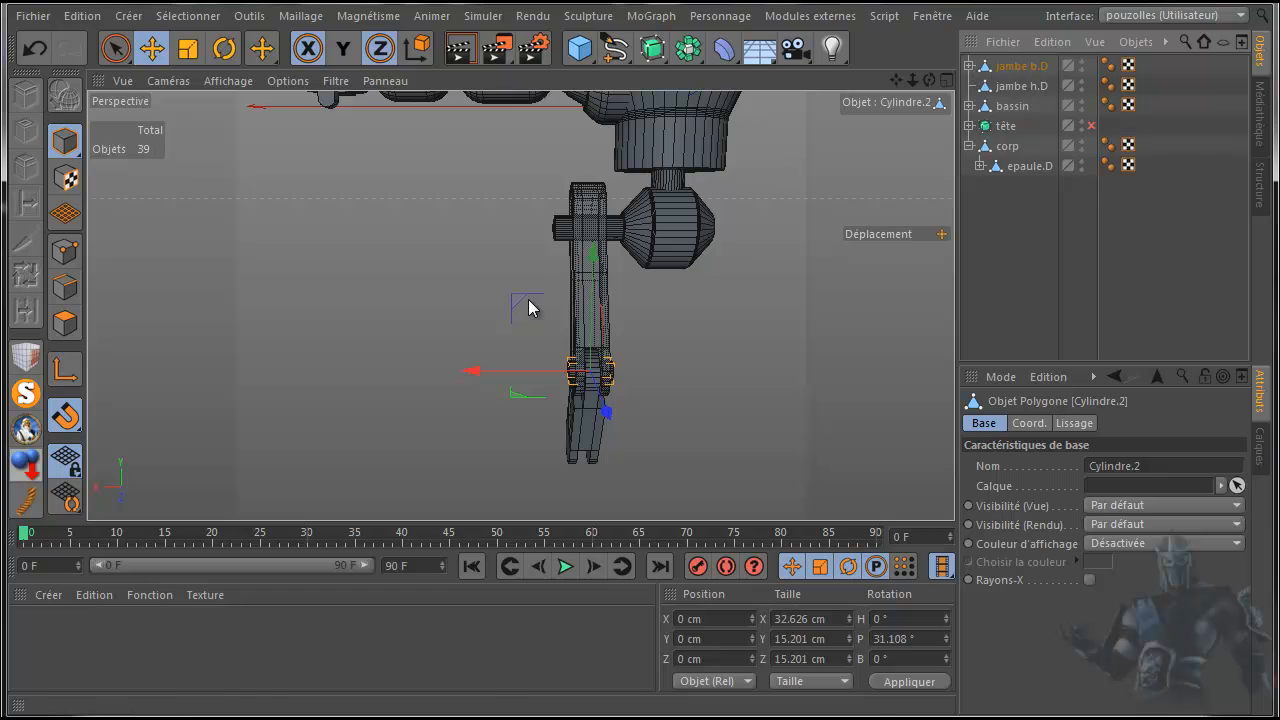
- Test rotating jambe b.D about the knee and jambe h.D about the hip in the side view, undoing each rotation
{"action": "middle_click", "coordinate": [396, 336]}
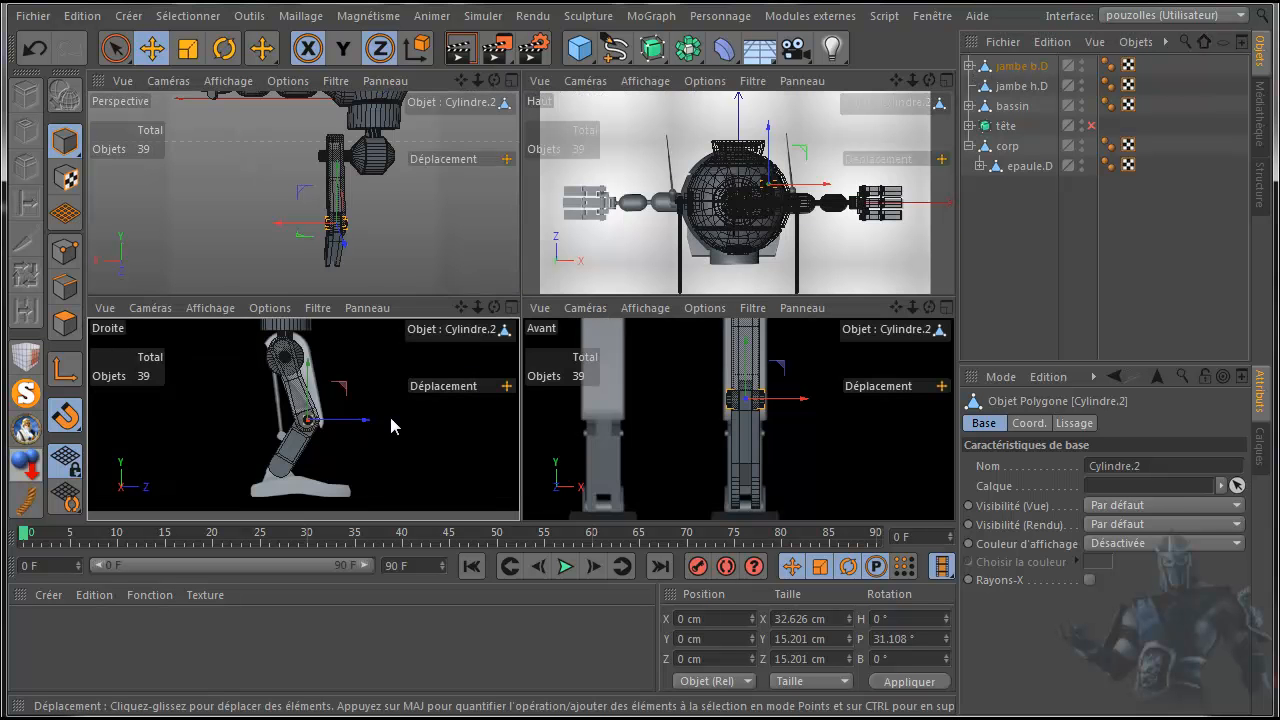
{"action": "middle_click", "coordinate": [389, 413]}
{"action": "left_click", "coordinate": [1013, 66]}
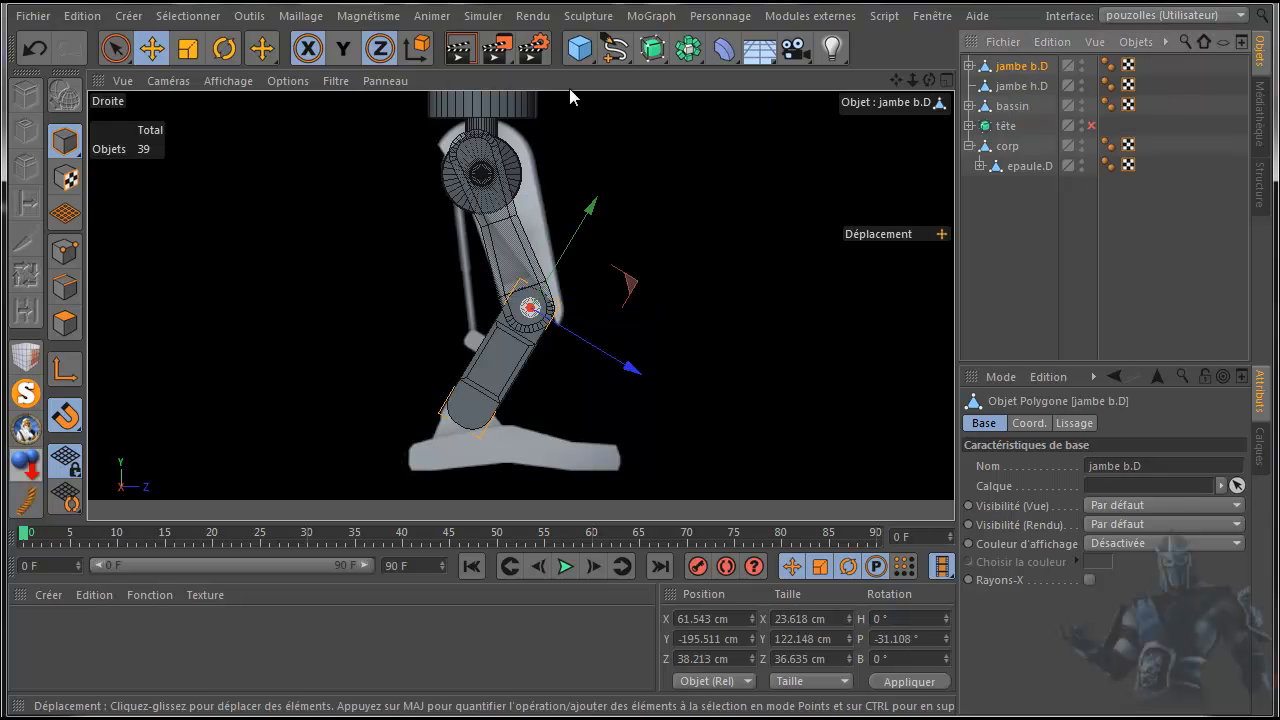
{"action": "left_click", "coordinate": [224, 48]}
{"action": "mouse_move", "coordinate": [581, 356]}
{"action": "left_mouse_down"}
{"action": "mouse_move", "coordinate": [534, 374]}
{"action": "mouse_move", "coordinate": [560, 376]}
{"action": "mouse_move", "coordinate": [623, 306]}
{"action": "mouse_move", "coordinate": [587, 340]}
{"action": "left_mouse_up"}
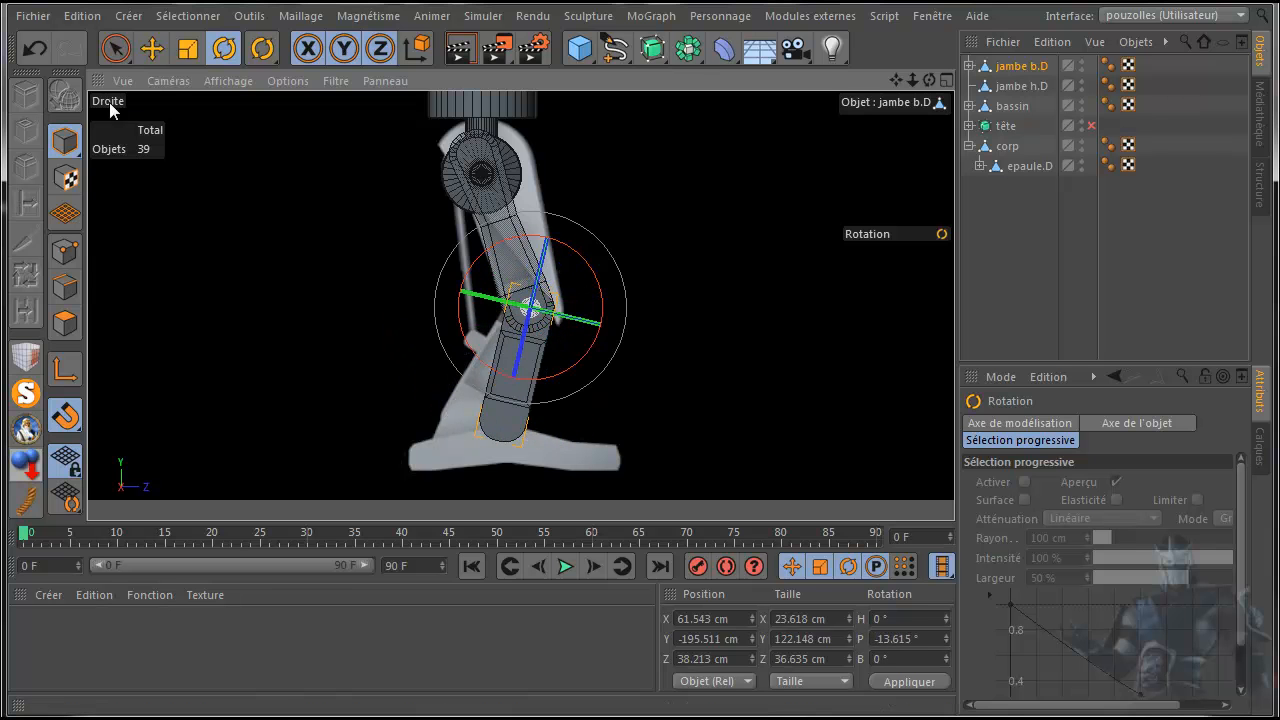
{"action": "left_click", "coordinate": [34, 48]}
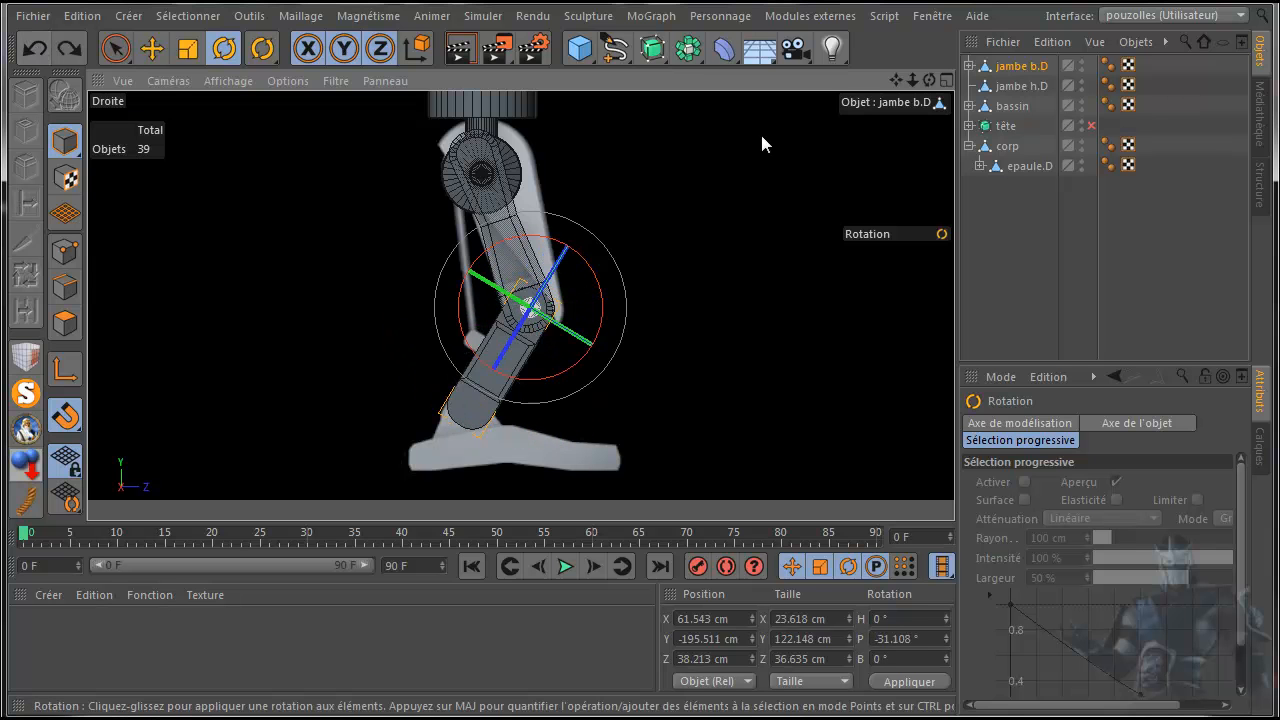
{"action": "left_click", "coordinate": [1014, 86]}
{"action": "mouse_move", "coordinate": [546, 198]}
{"action": "left_mouse_down"}
{"action": "mouse_move", "coordinate": [513, 228]}
{"action": "mouse_move", "coordinate": [561, 208]}
{"action": "left_mouse_up"}
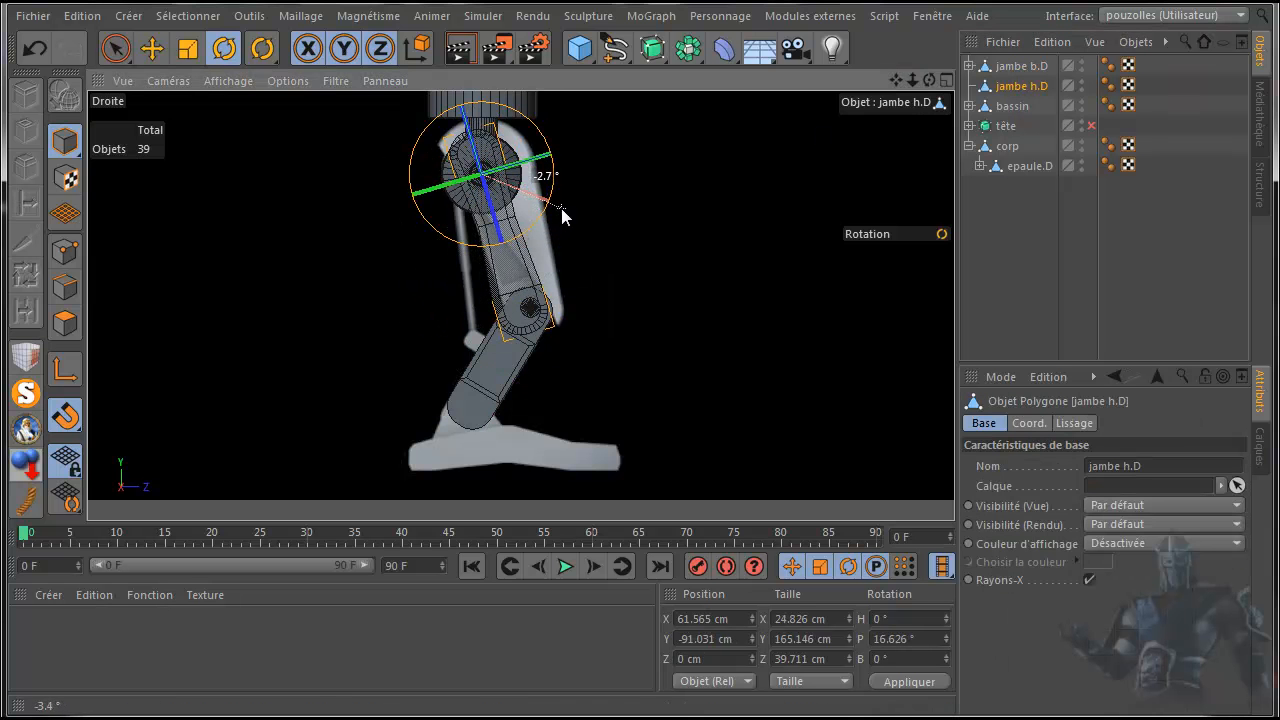
{"action": "left_click", "coordinate": [34, 48]}
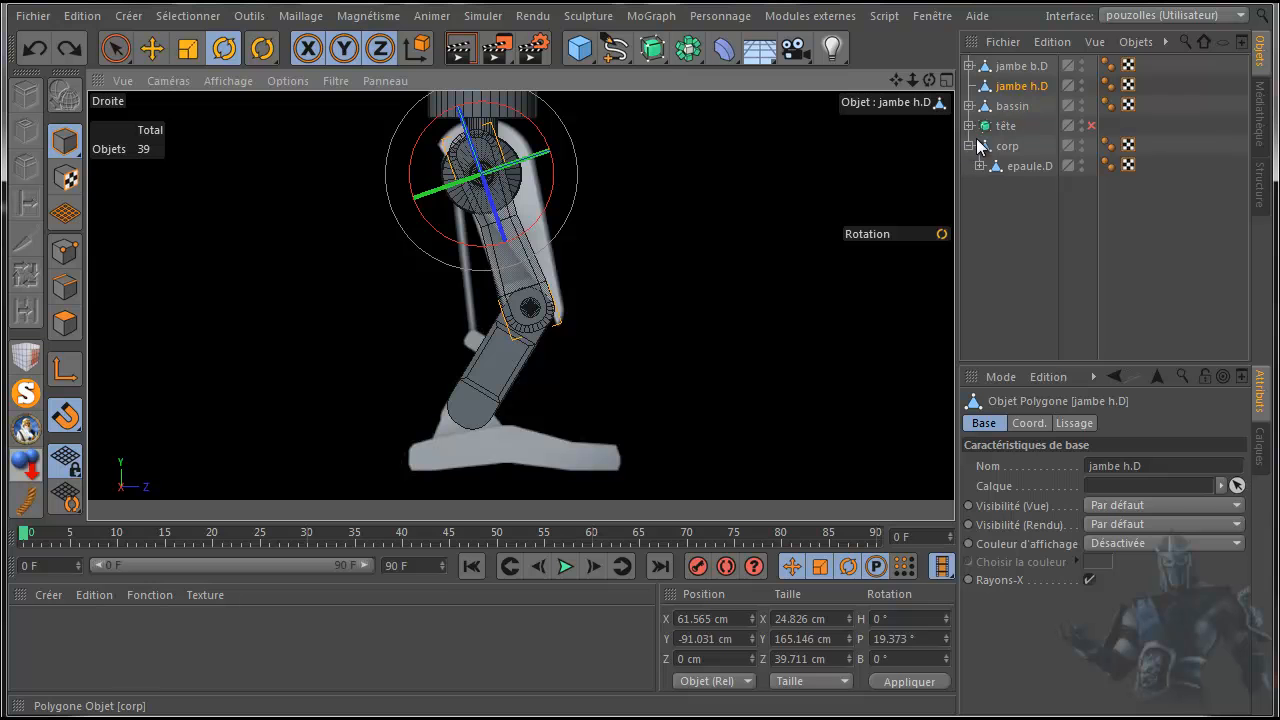
- Nest jambe b.D under jambe h.D, jambe h.D under bassin, and bassin under corp
{"action": "left_click", "coordinate": [1013, 67]}
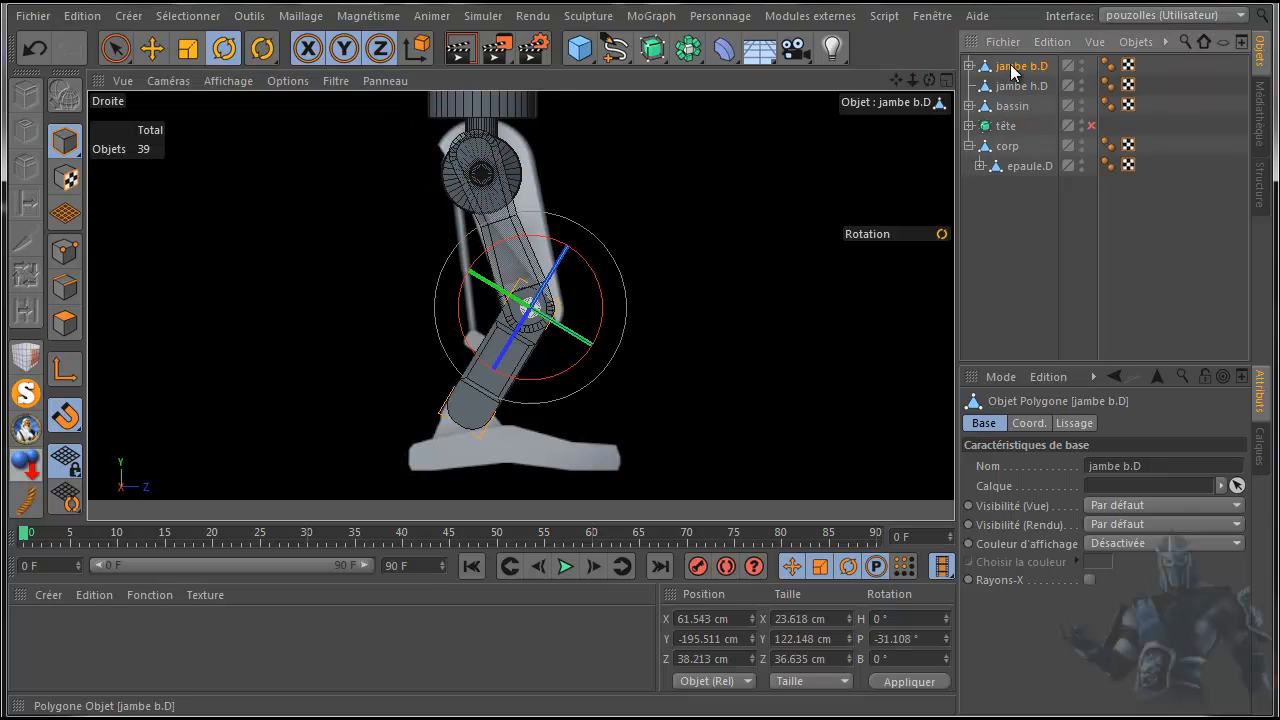
{"action": "left_click_drag", "start_coordinate": [1013, 67], "coordinate": [1017, 165]}
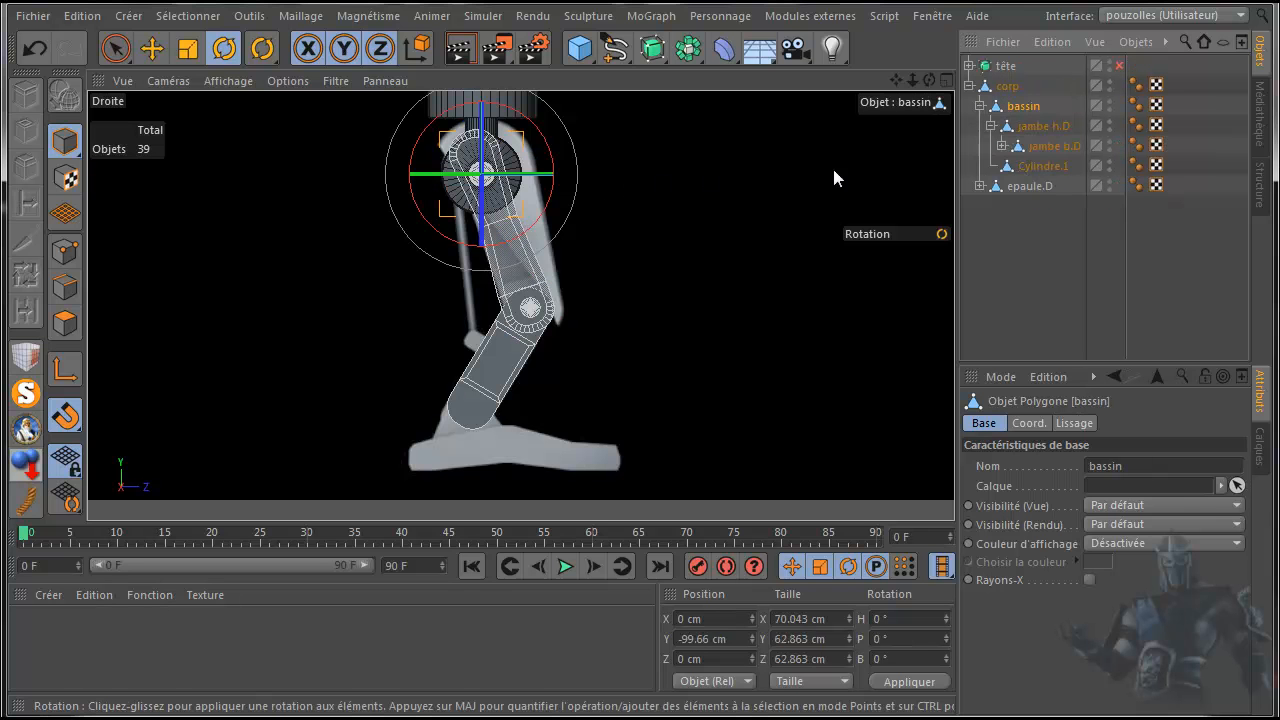
- Test the leg hierarchy by rotating jambe h.D and moving corp in the side view, undoing each change
{"action": "left_click", "coordinate": [1025, 124]}
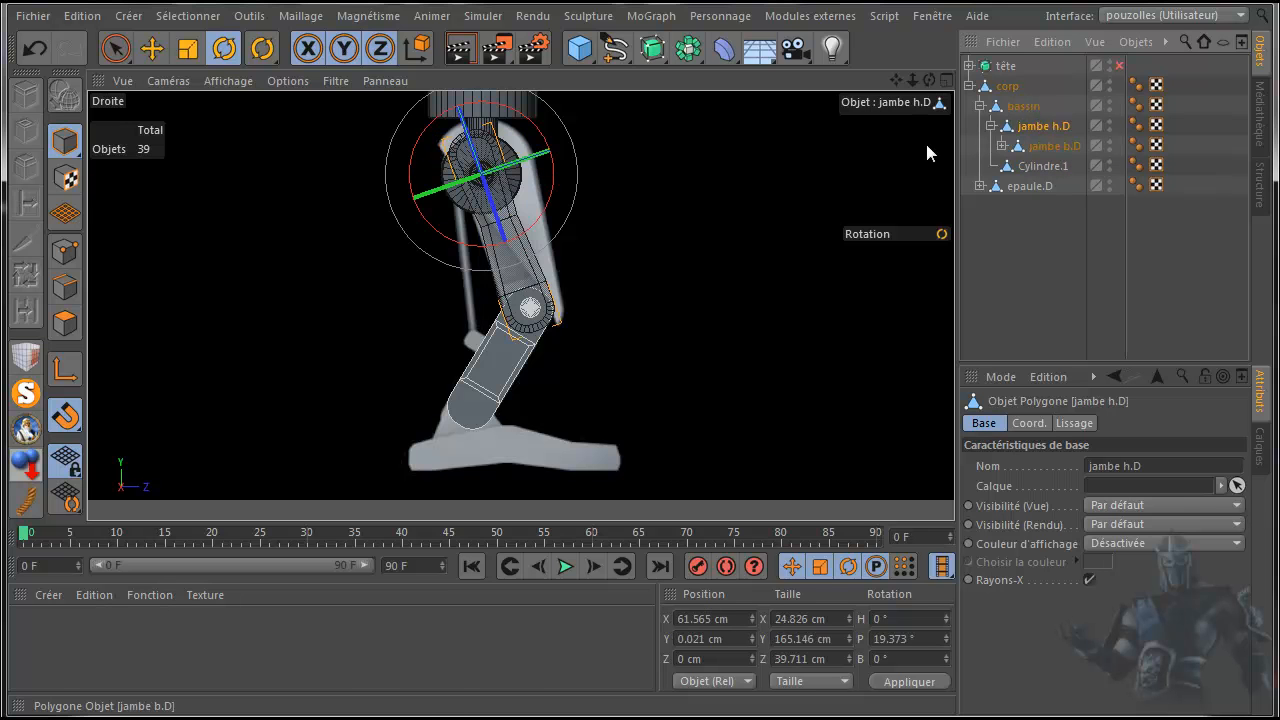
{"action": "mouse_move", "coordinate": [544, 206]}
{"action": "left_mouse_down"}
{"action": "mouse_move", "coordinate": [505, 227]}
{"action": "mouse_move", "coordinate": [551, 208]}
{"action": "left_mouse_up"}
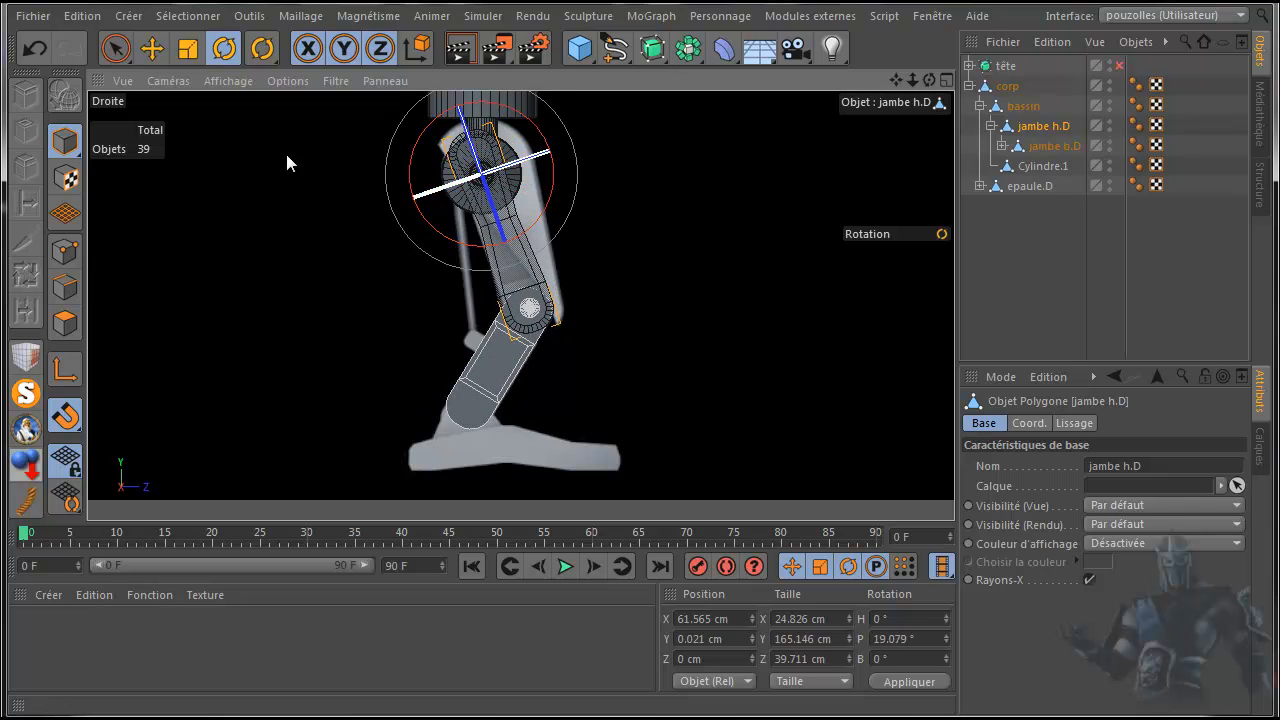
{"action": "left_click", "coordinate": [36, 48]}
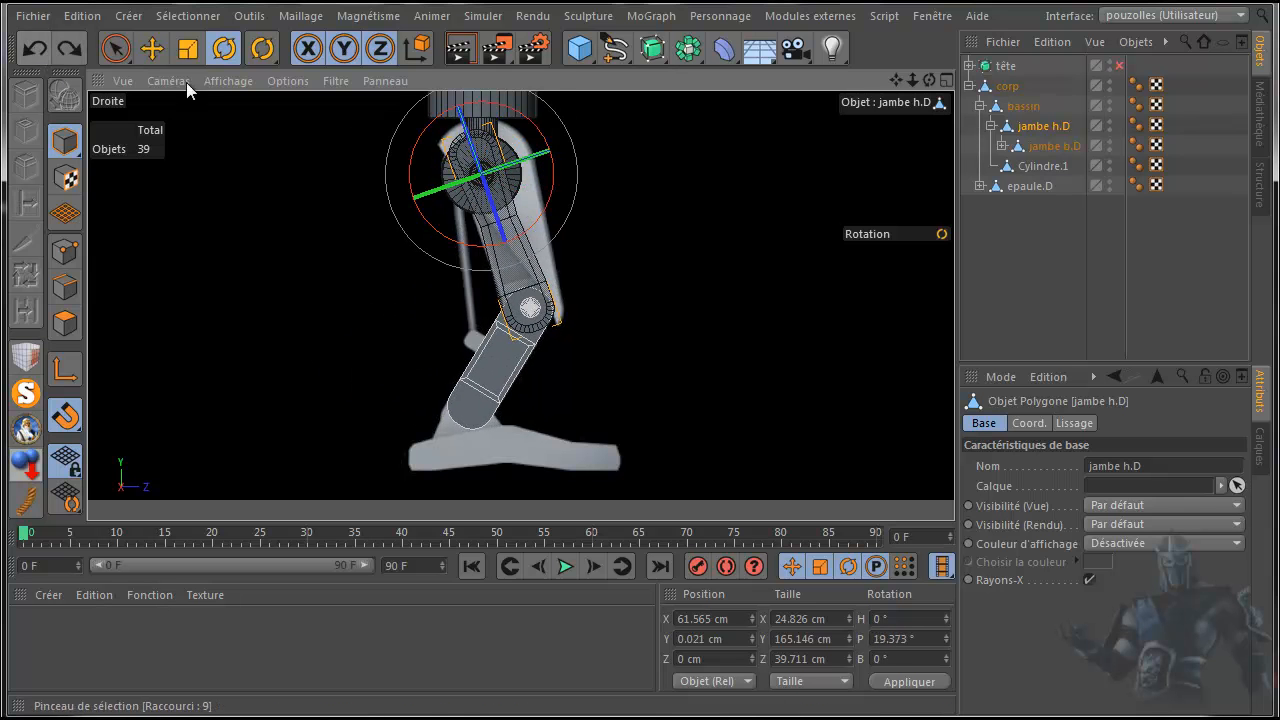
{"action": "left_click", "coordinate": [1022, 106]}
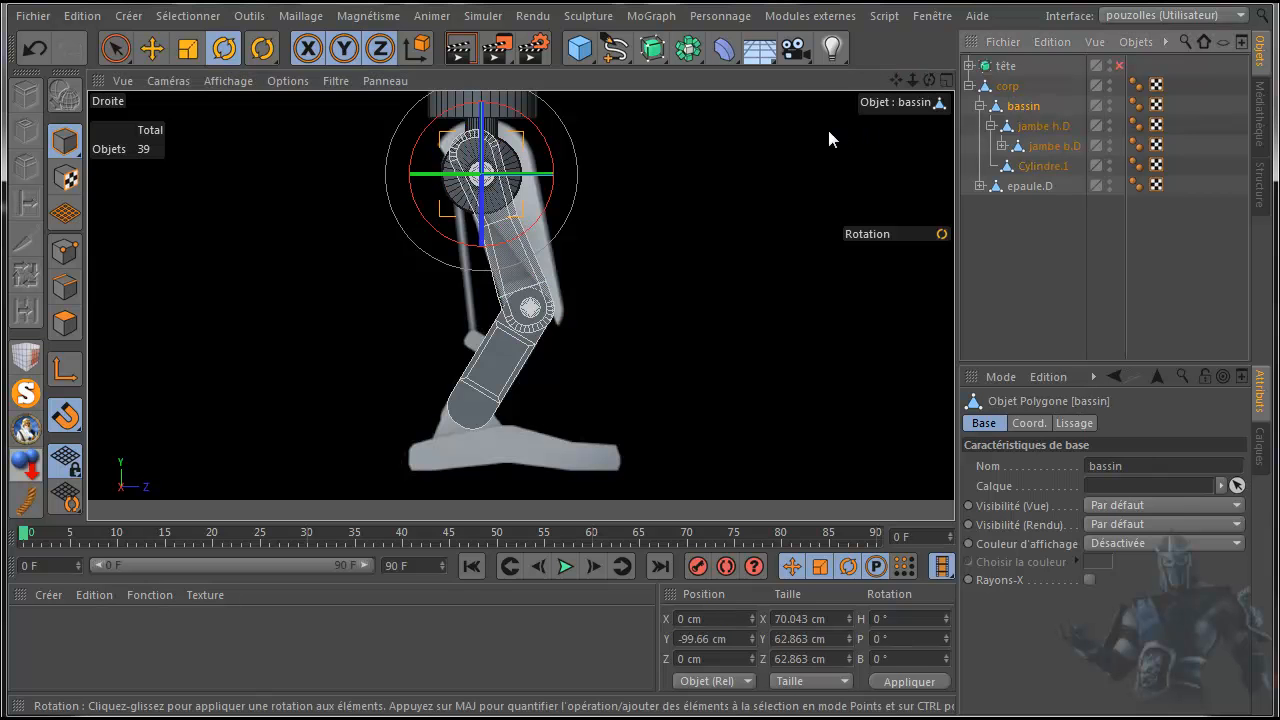
{"action": "left_click", "coordinate": [1013, 90]}
{"action": "left_click_drag", "start_coordinate": [889, 79], "coordinate": [825, 247]}
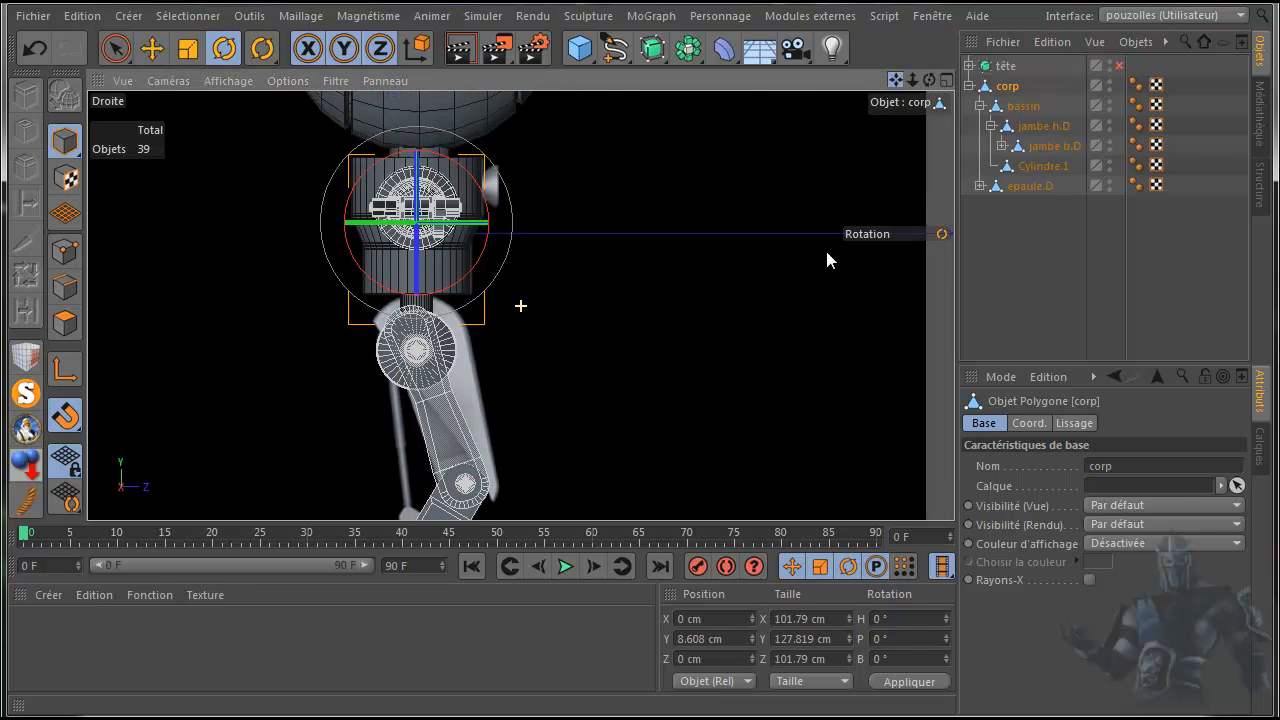
{"action": "left_click", "coordinate": [153, 50]}
{"action": "left_click_drag", "start_coordinate": [538, 227], "coordinate": [445, 222]}
{"action": "left_click", "coordinate": [36, 49]}
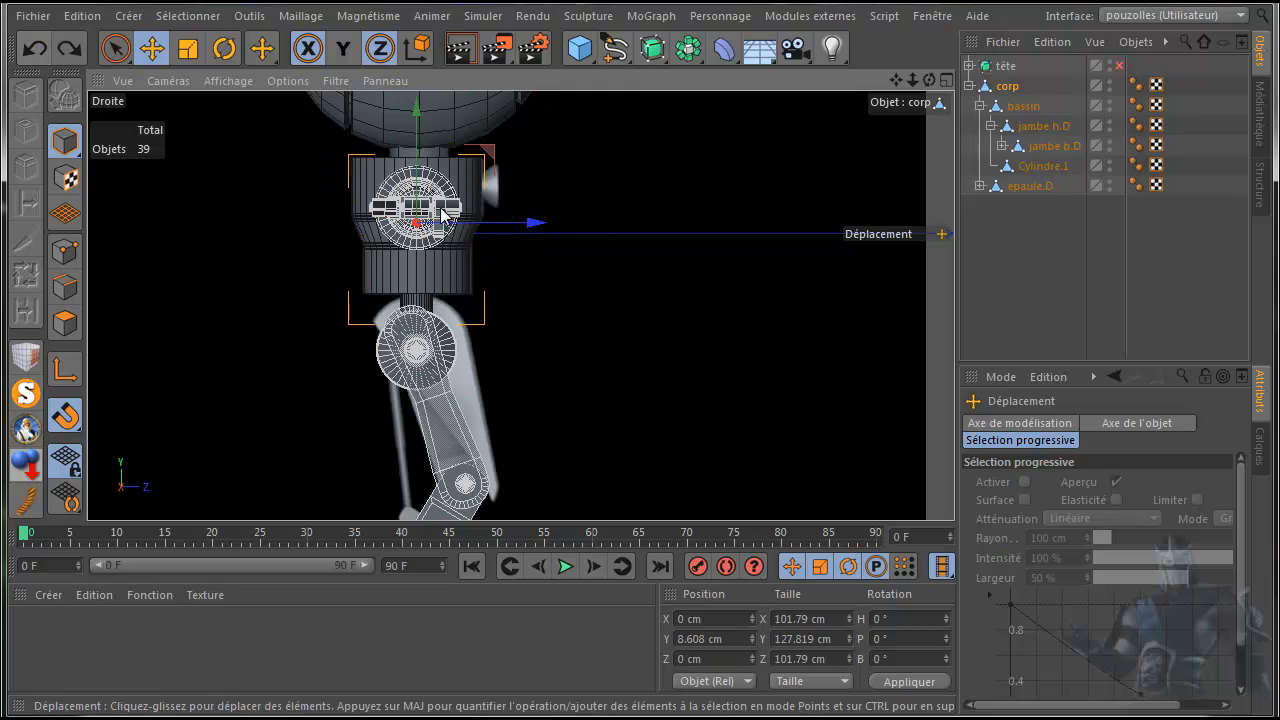
- Place Cylindre.1 directly under bassin ahead of jambe h.D, and move jambe b.D out to sit directly under corp
{"action": "scroll", "coordinate": [588, 263], "scroll_direction": "down", "scroll_amount": 2}
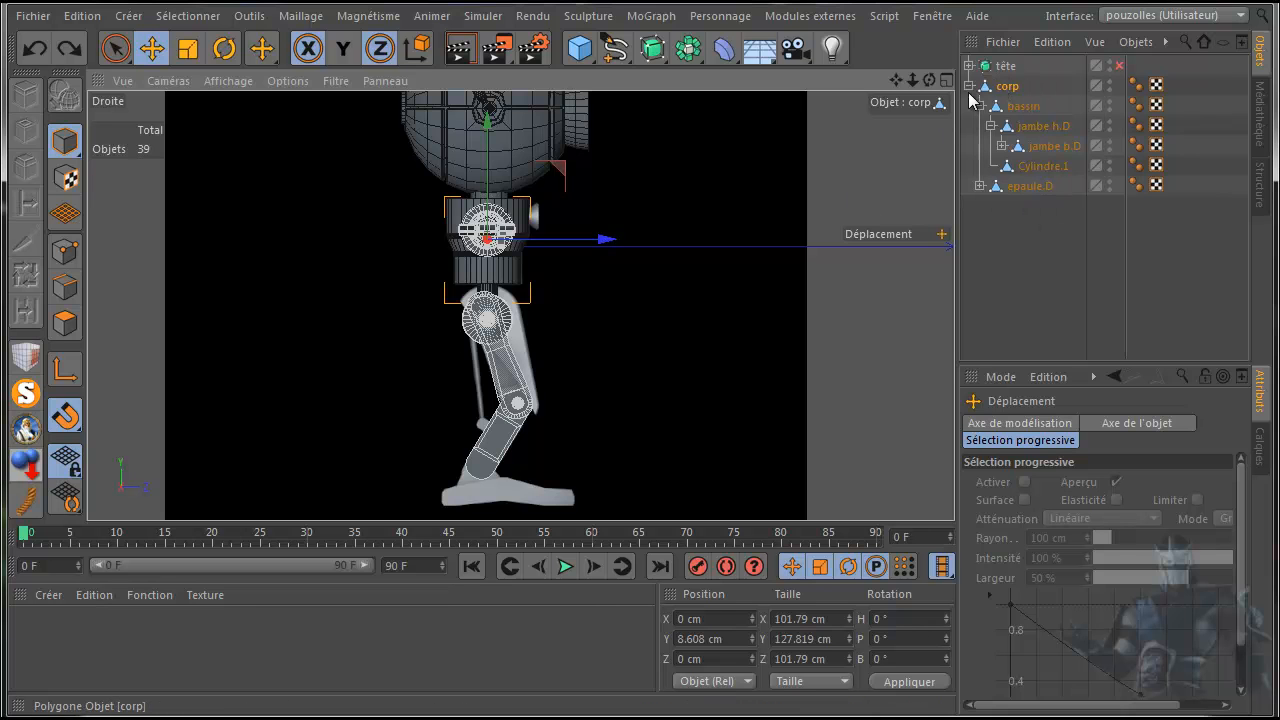
{"action": "left_click", "coordinate": [1030, 170]}
{"action": "left_click_drag", "start_coordinate": [1033, 172], "coordinate": [1033, 132]}
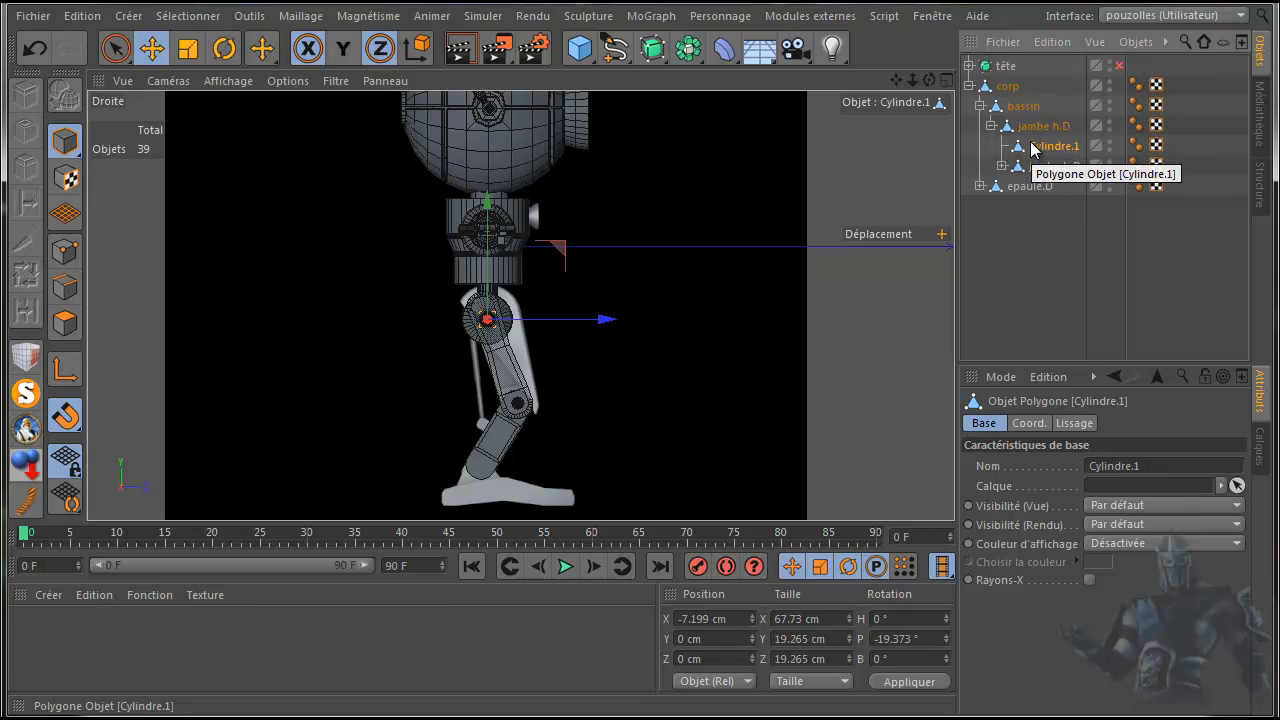
{"action": "left_click_drag", "start_coordinate": [1045, 152], "coordinate": [1039, 118]}
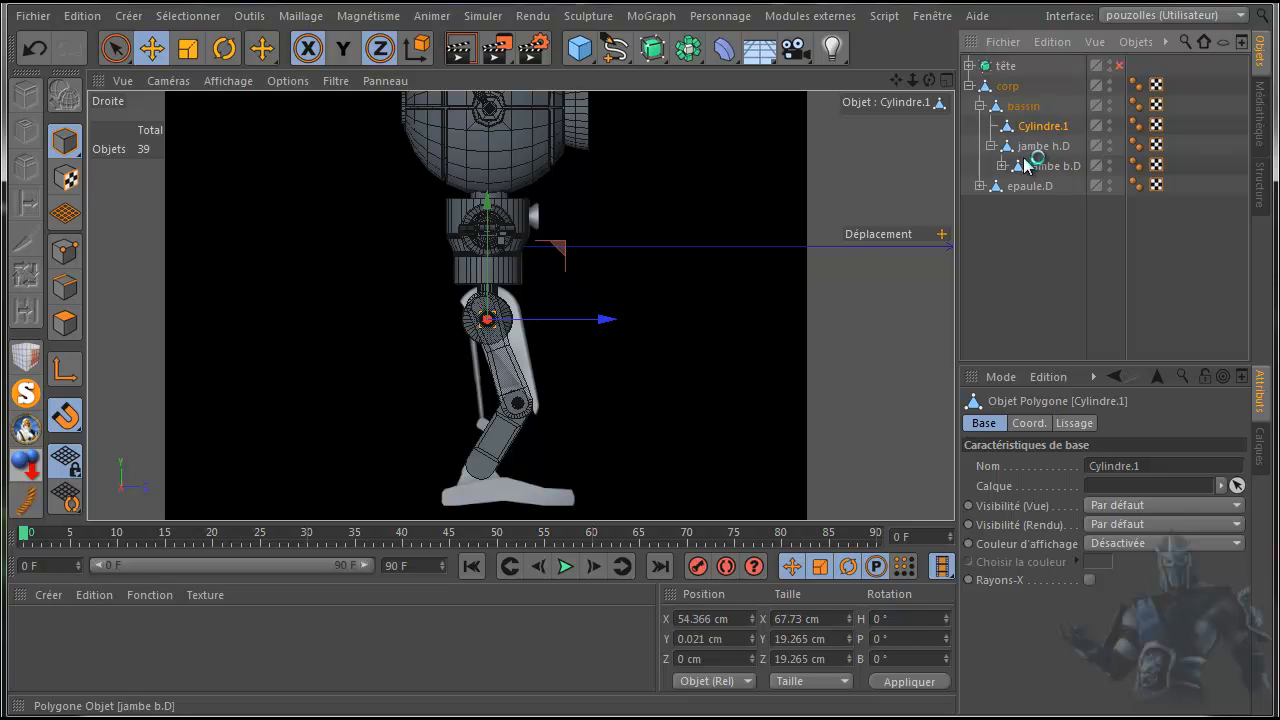
{"action": "left_click_drag", "start_coordinate": [1028, 166], "coordinate": [1033, 188]}
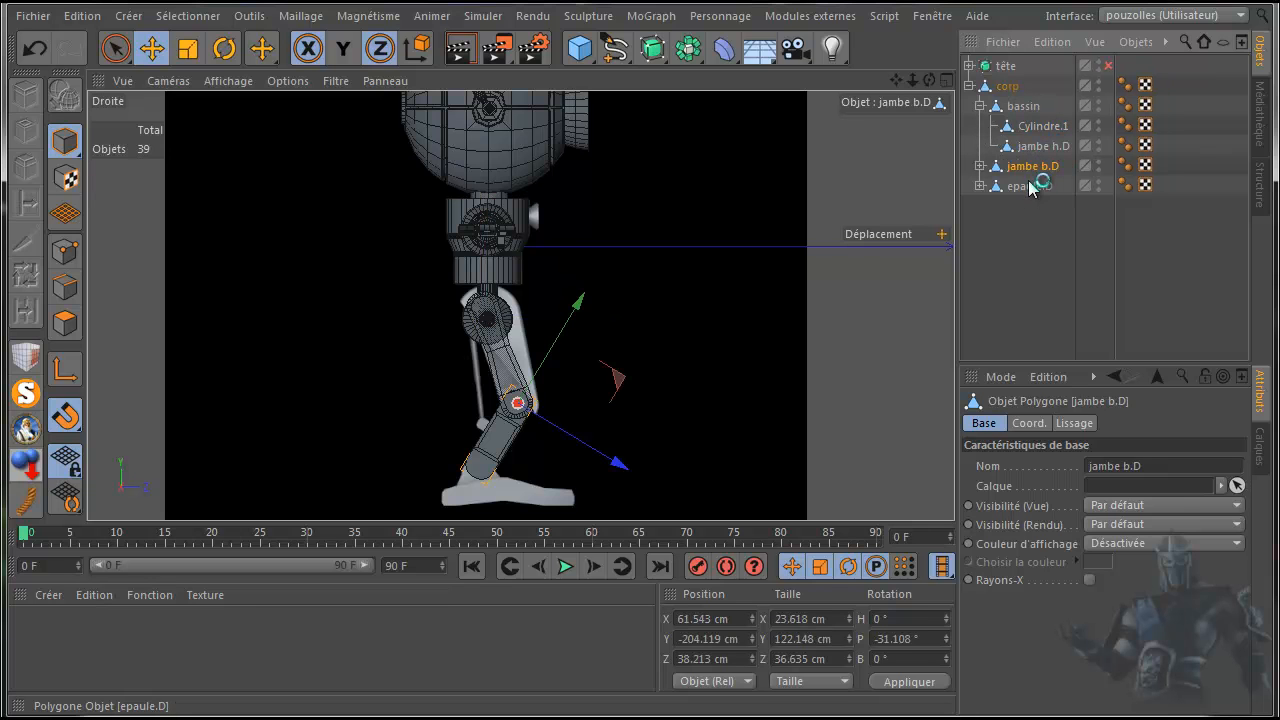
- Merge Cylindre.1 and jambe h.D using Connect Objects + Delete, and name the combined object jambe h.D
{"action": "left_click", "coordinate": [1040, 128]}
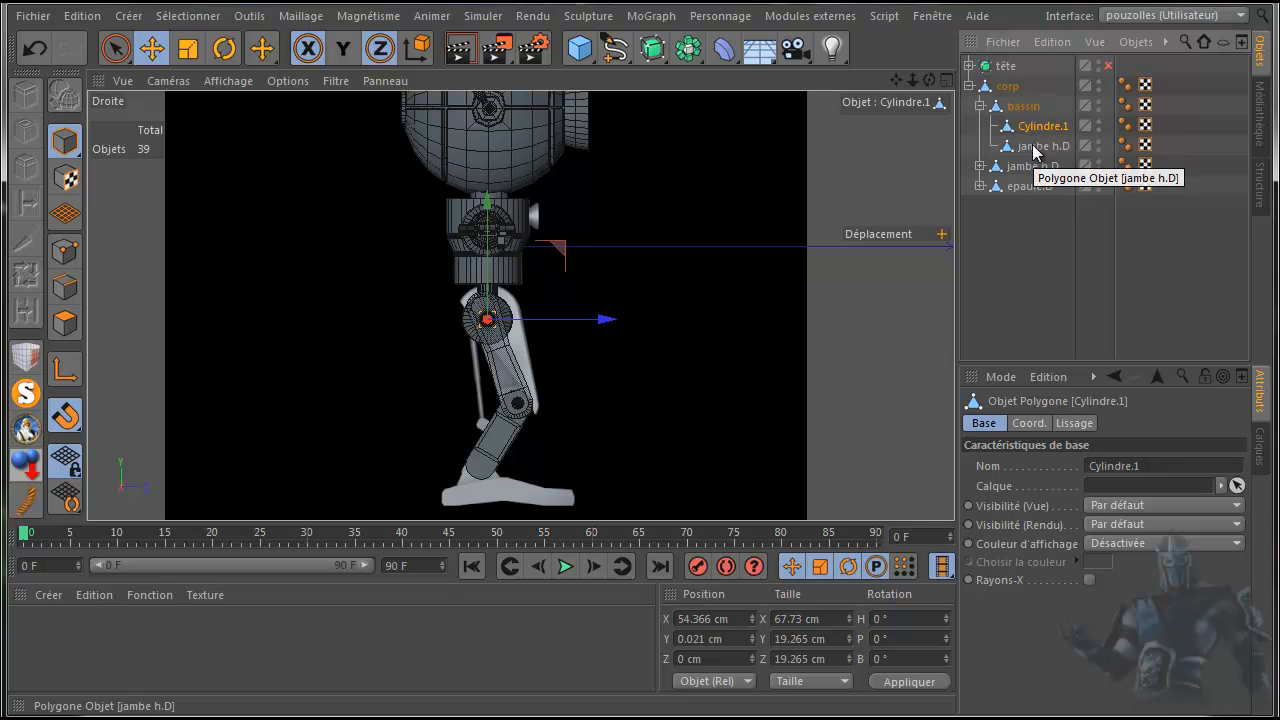
{"action": "left_click", "coordinate": [1036, 148], "text": "ctrl"}
{"action": "right_click", "coordinate": [1034, 147]}
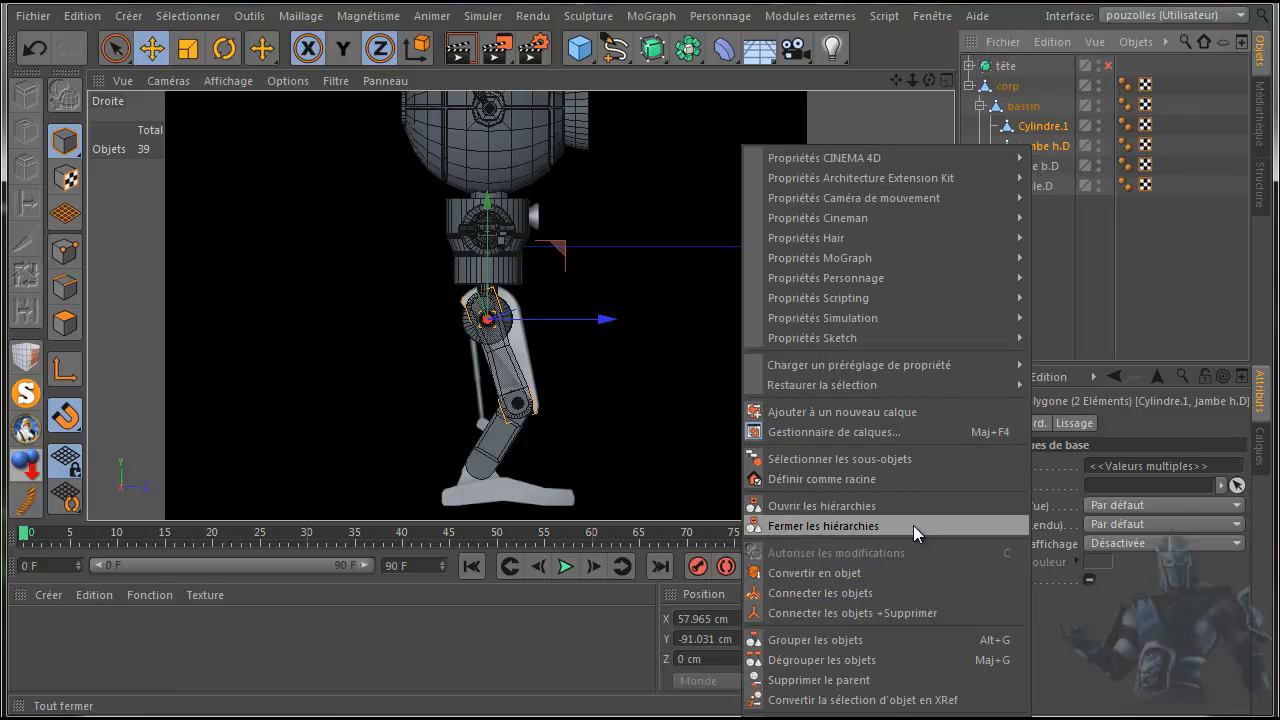
{"action": "left_click", "coordinate": [899, 613]}
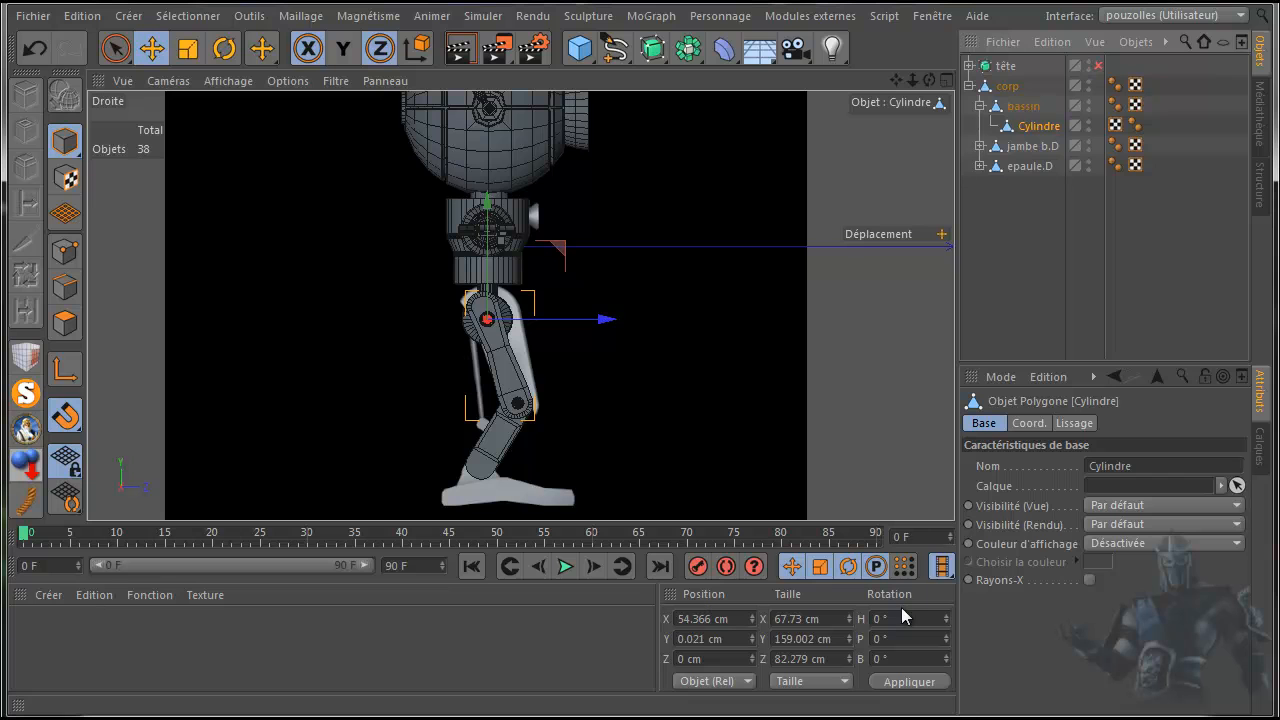
{"action": "double_click", "coordinate": [1035, 127]}
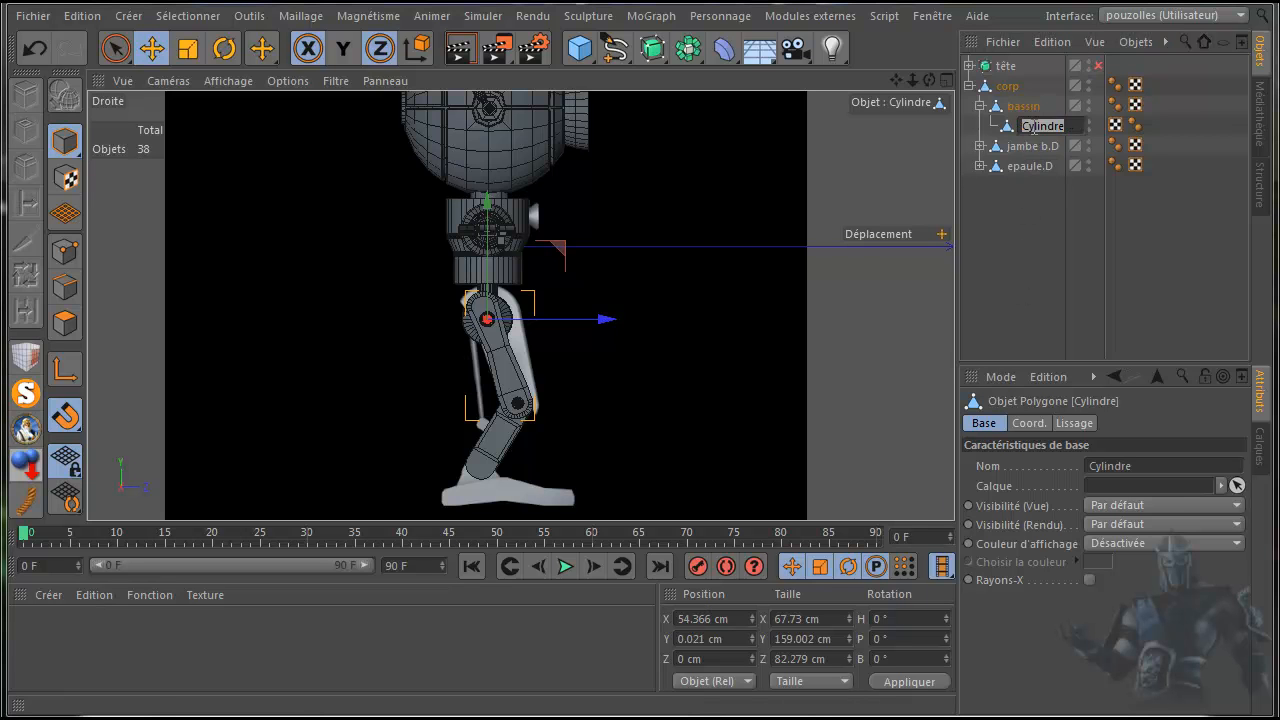
{"action": "type", "text": "ja"}
{"action": "key", "text": "Return"}
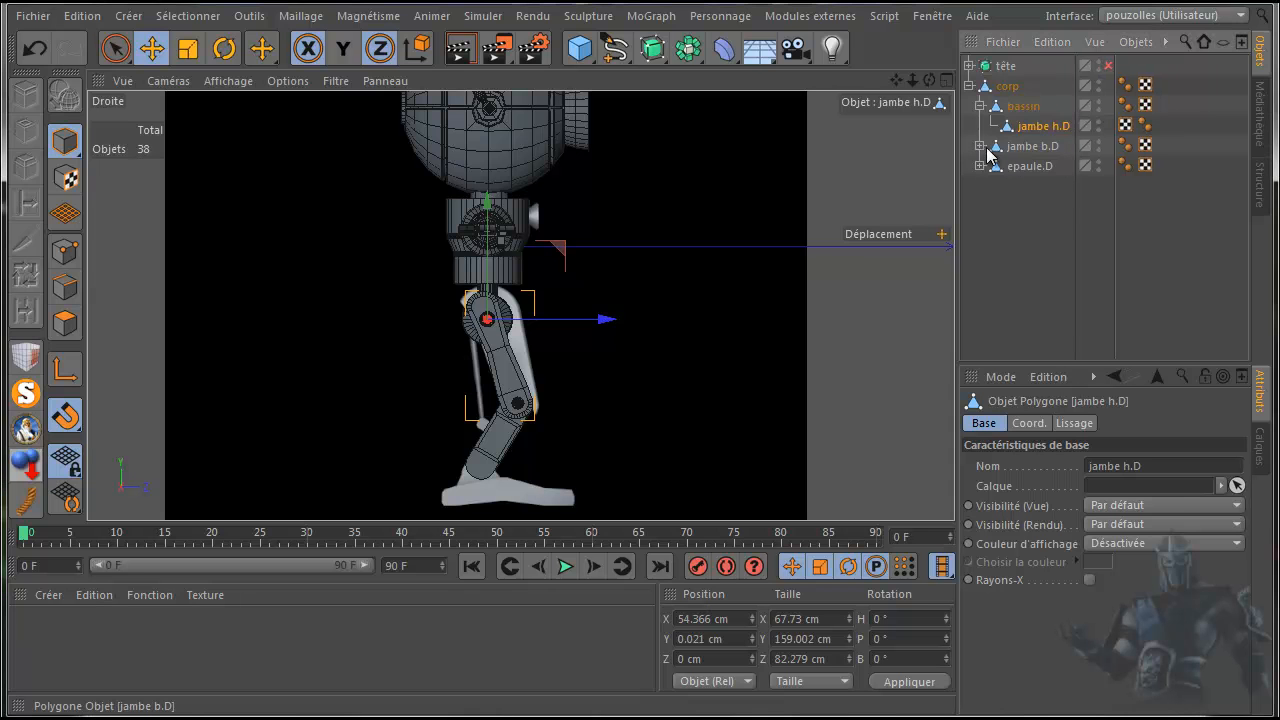
- Move Cylindre.2 out of jambe b.D directly under corp, and merge the two objects using Connect Objects + Delete
{"action": "left_click", "coordinate": [981, 146]}
{"action": "left_click_drag", "start_coordinate": [1025, 173], "coordinate": [1031, 177]}
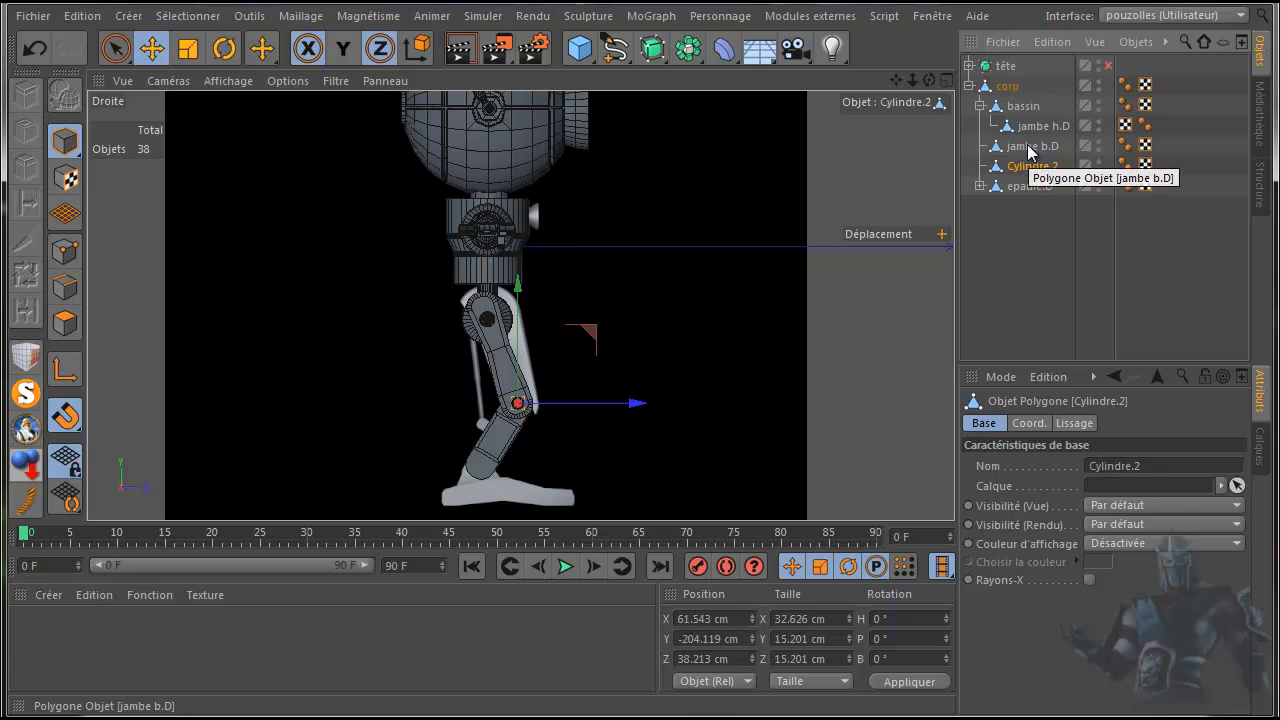
{"action": "left_click", "coordinate": [1030, 147], "text": "shift"}
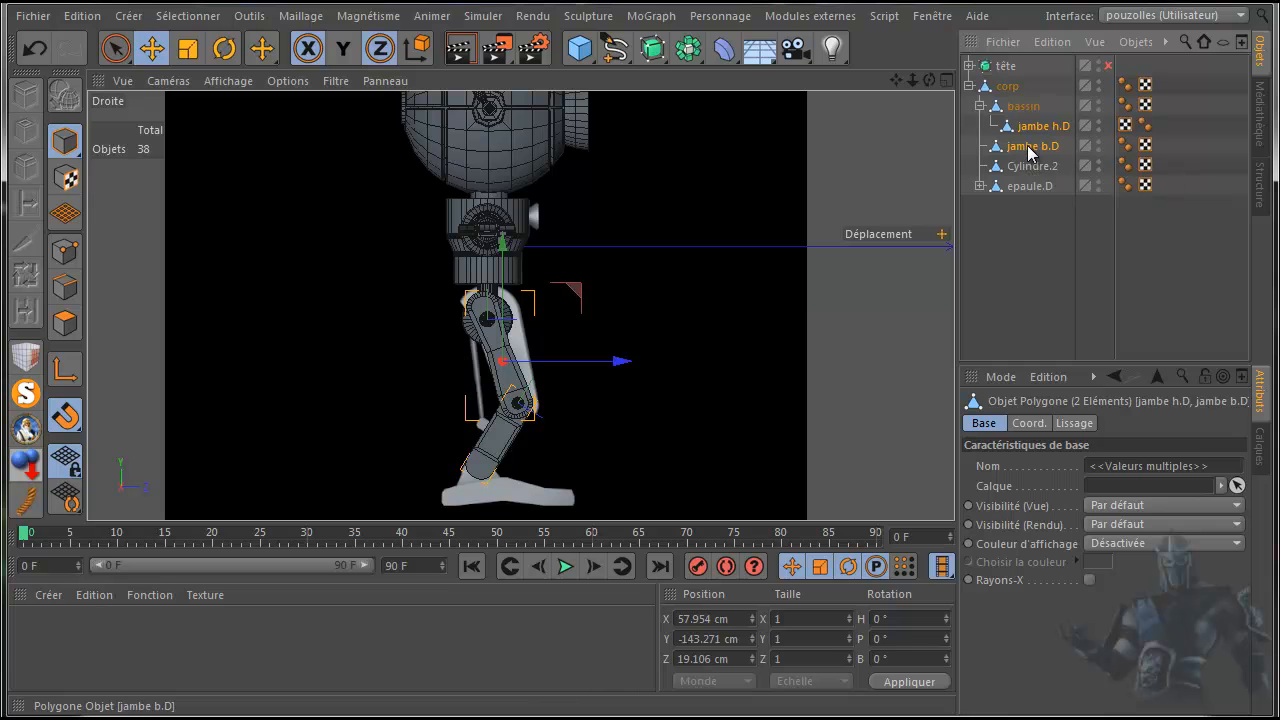
{"action": "left_click", "coordinate": [1030, 146]}
{"action": "left_click", "coordinate": [1033, 170], "text": "shift"}
{"action": "right_click", "coordinate": [1033, 170]}
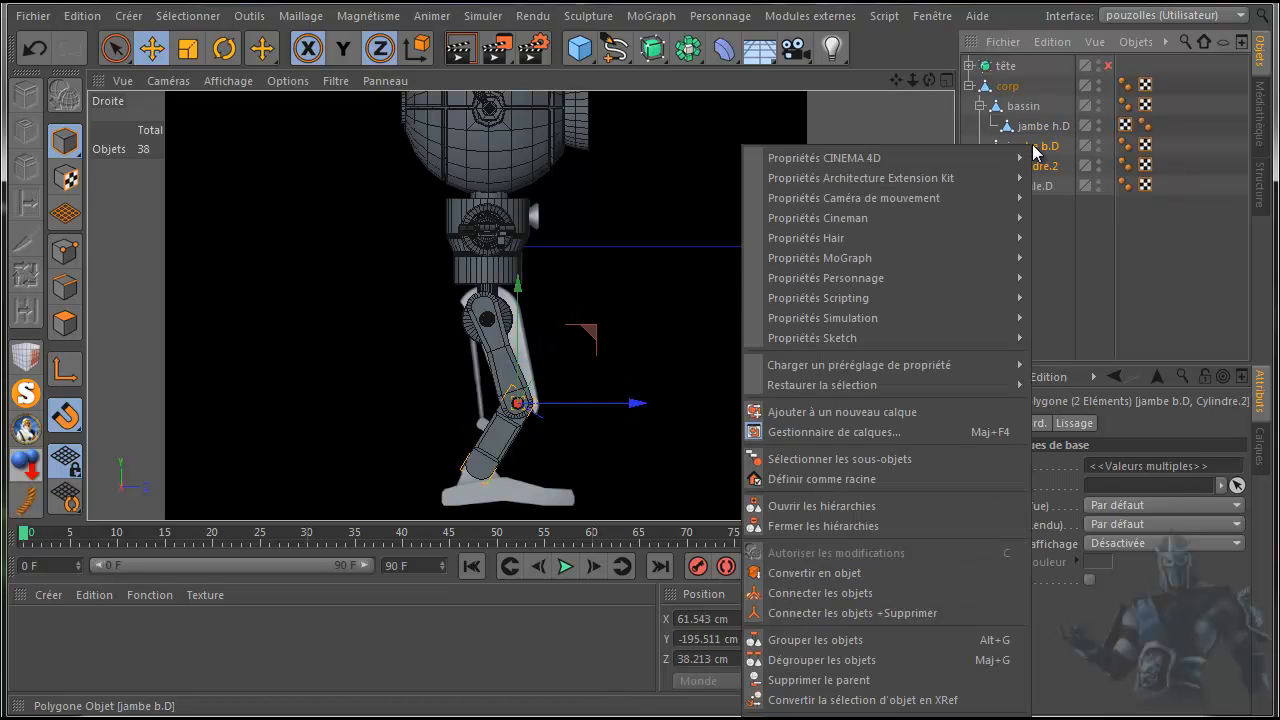
{"action": "left_click", "coordinate": [820, 613]}
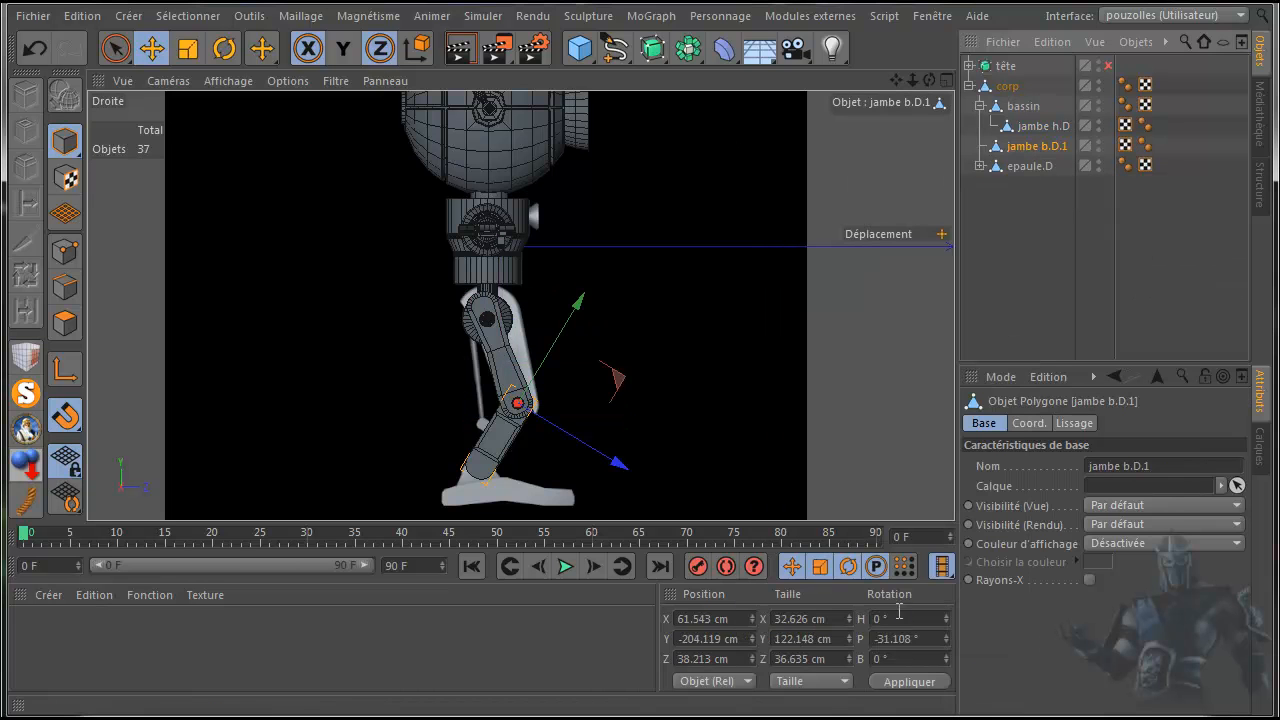
- Rename the merged lower-leg object as jambe b.D and nest it under jambe h.D
{"action": "double_click", "coordinate": [1038, 147]}
{"action": "left_click", "coordinate": [1071, 147]}
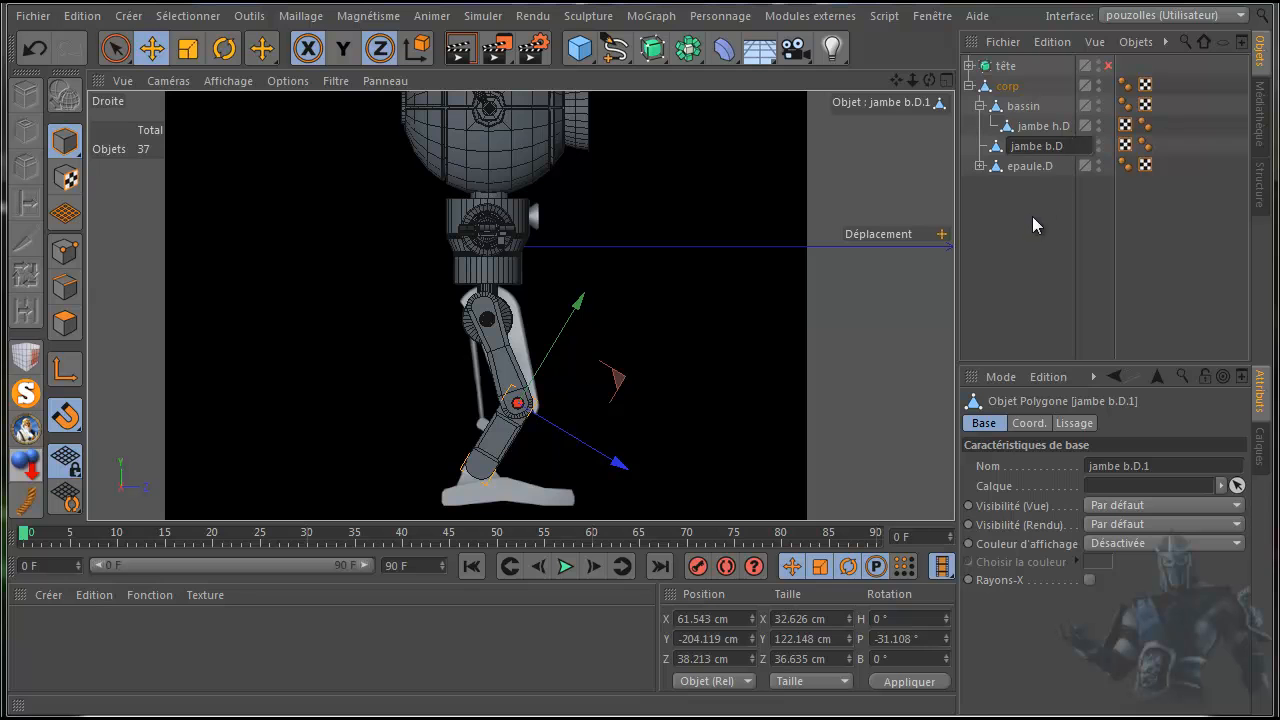
{"action": "key", "text": "Return"}
{"action": "left_click_drag", "start_coordinate": [1023, 149], "coordinate": [1043, 132]}
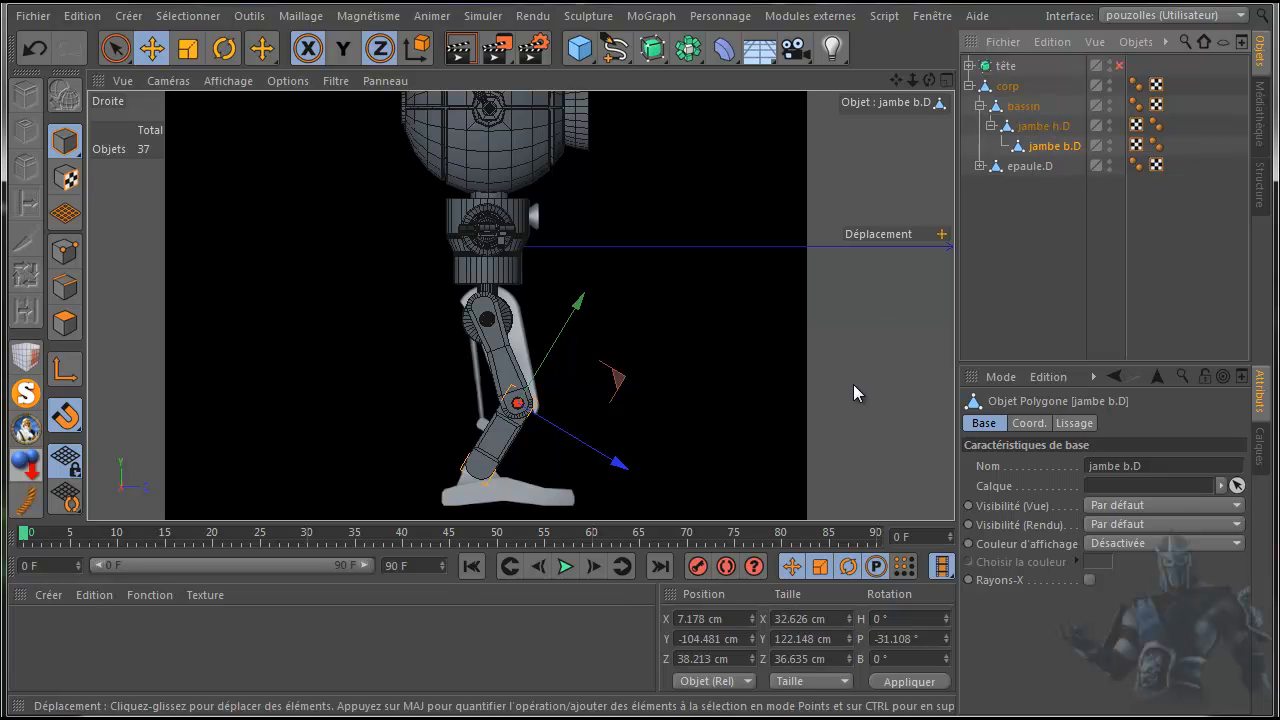
- Check the hierarchy by selecting jambe h.D, bassin, corp, tête and epaule.D in turn, and collapse the bassin and corp branches
{"action": "left_click", "coordinate": [1042, 128]}
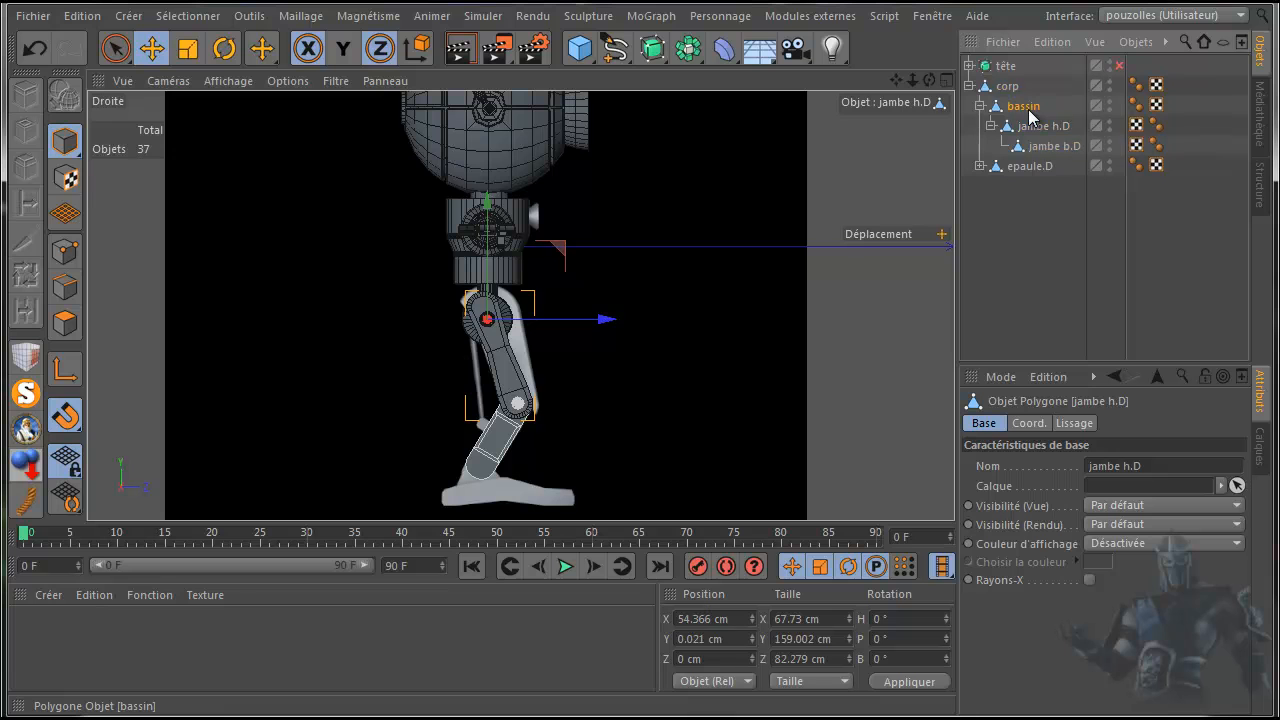
{"action": "left_click", "coordinate": [1029, 110]}
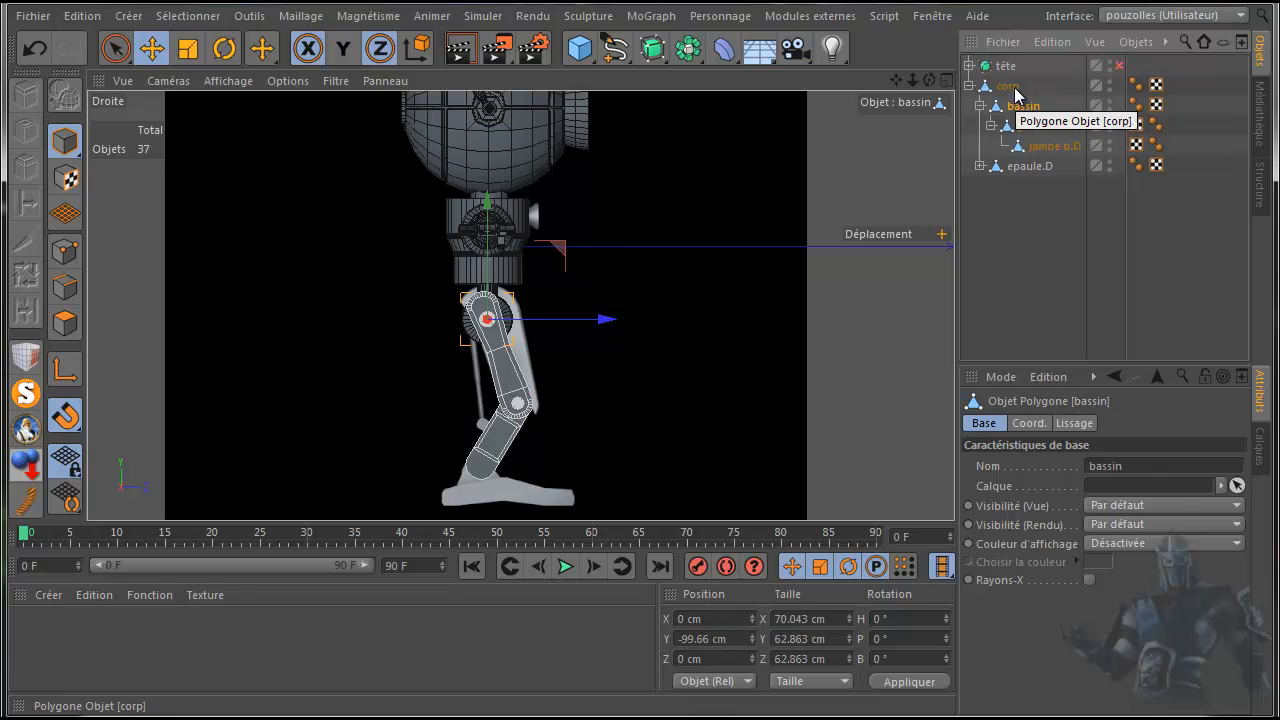
{"action": "left_click", "coordinate": [1014, 88]}
{"action": "left_click", "coordinate": [1006, 68]}
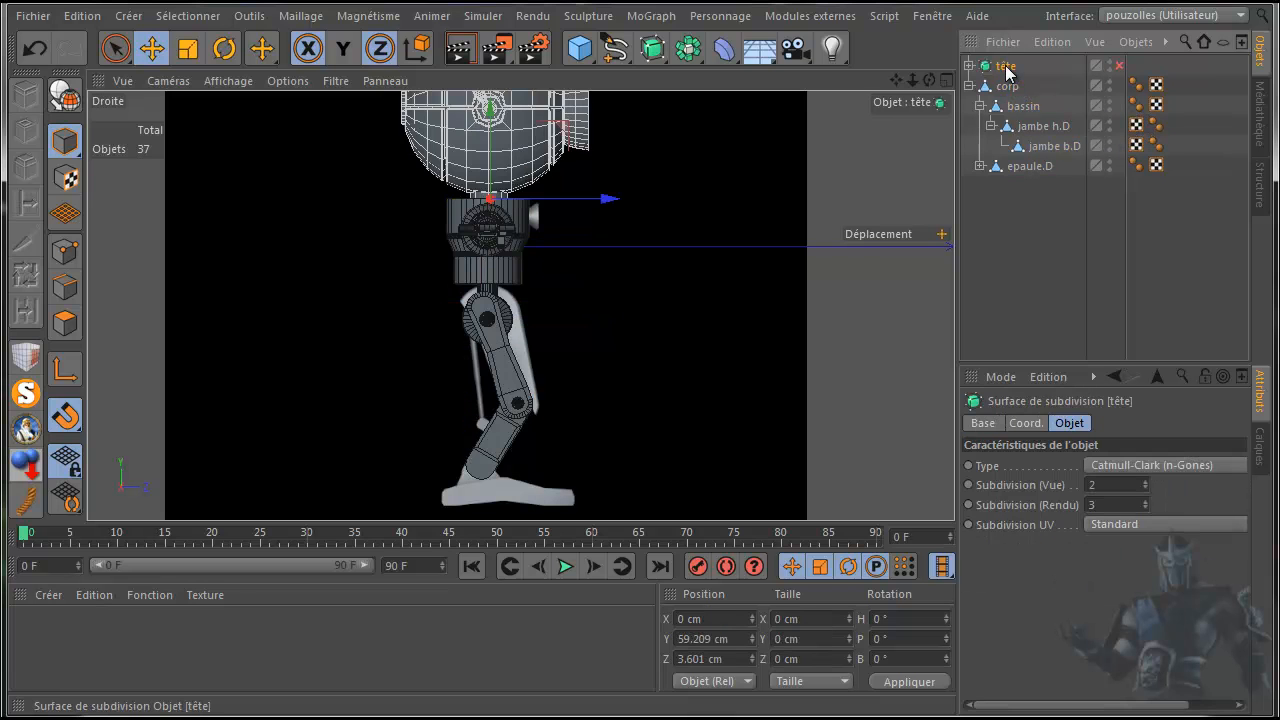
{"action": "left_click", "coordinate": [1018, 167]}
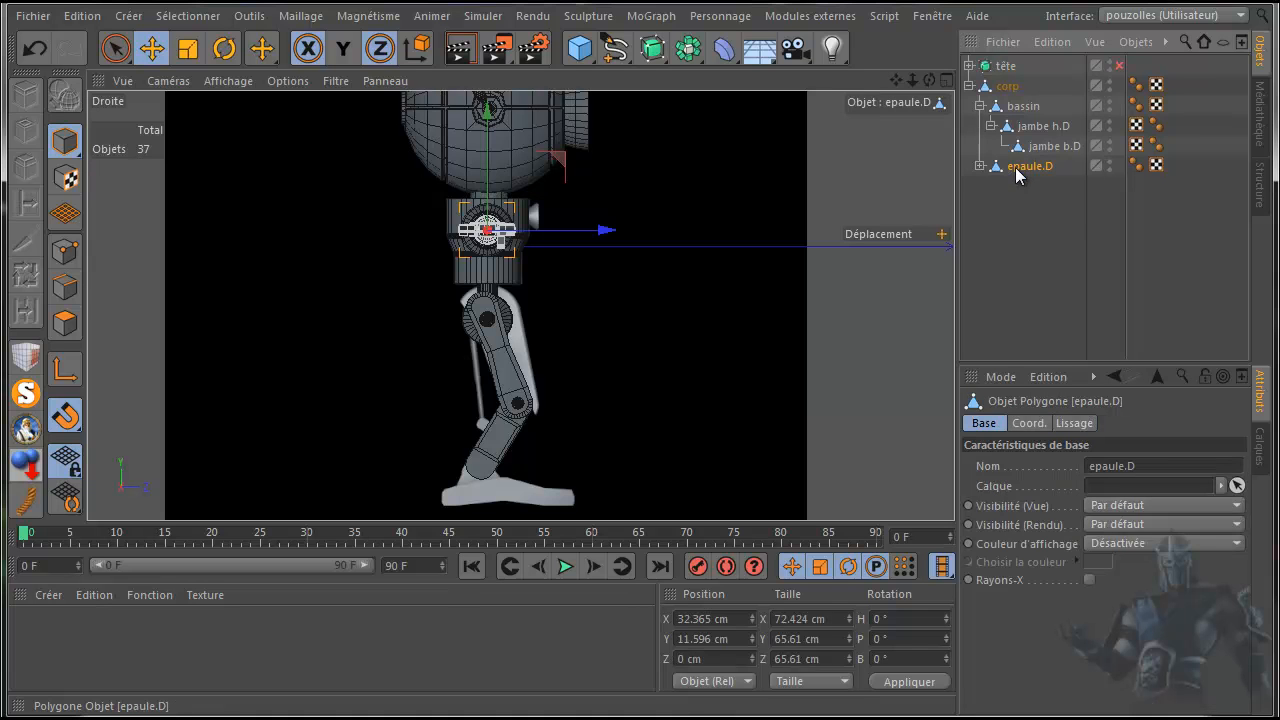
{"action": "left_click", "coordinate": [1015, 222]}
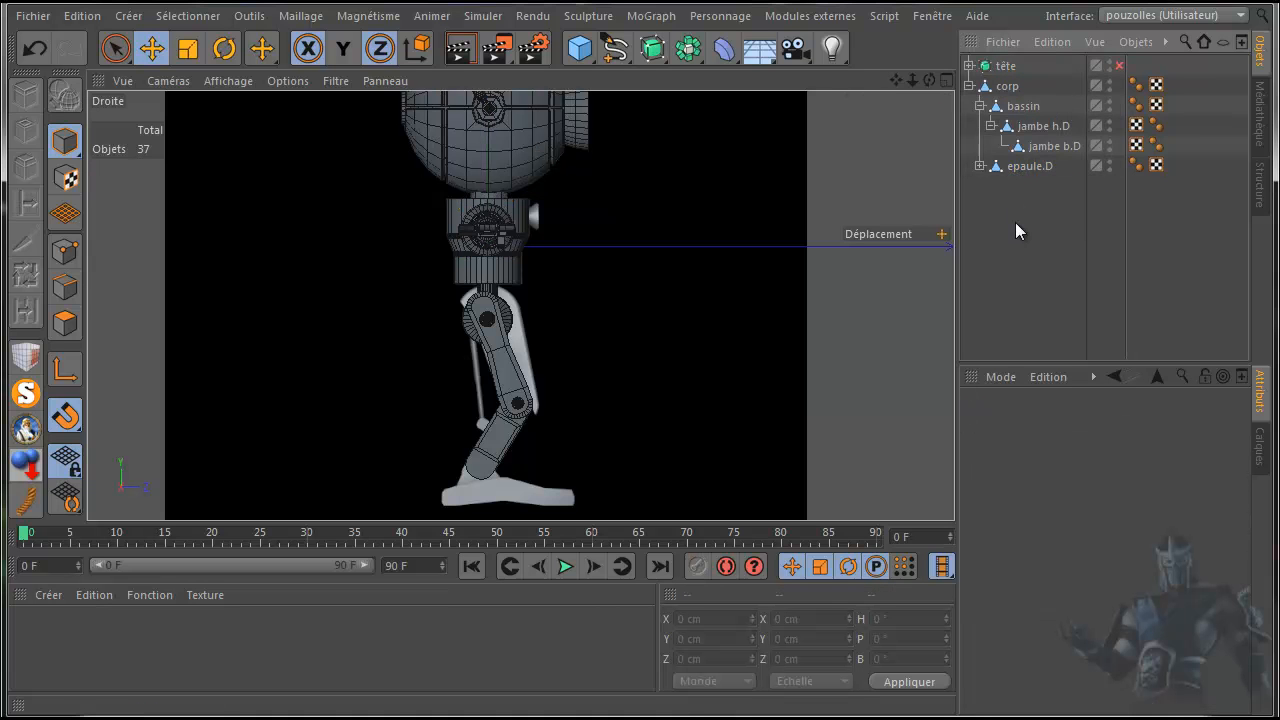
{"action": "left_click", "coordinate": [980, 105]}
{"action": "left_click", "coordinate": [969, 86]}
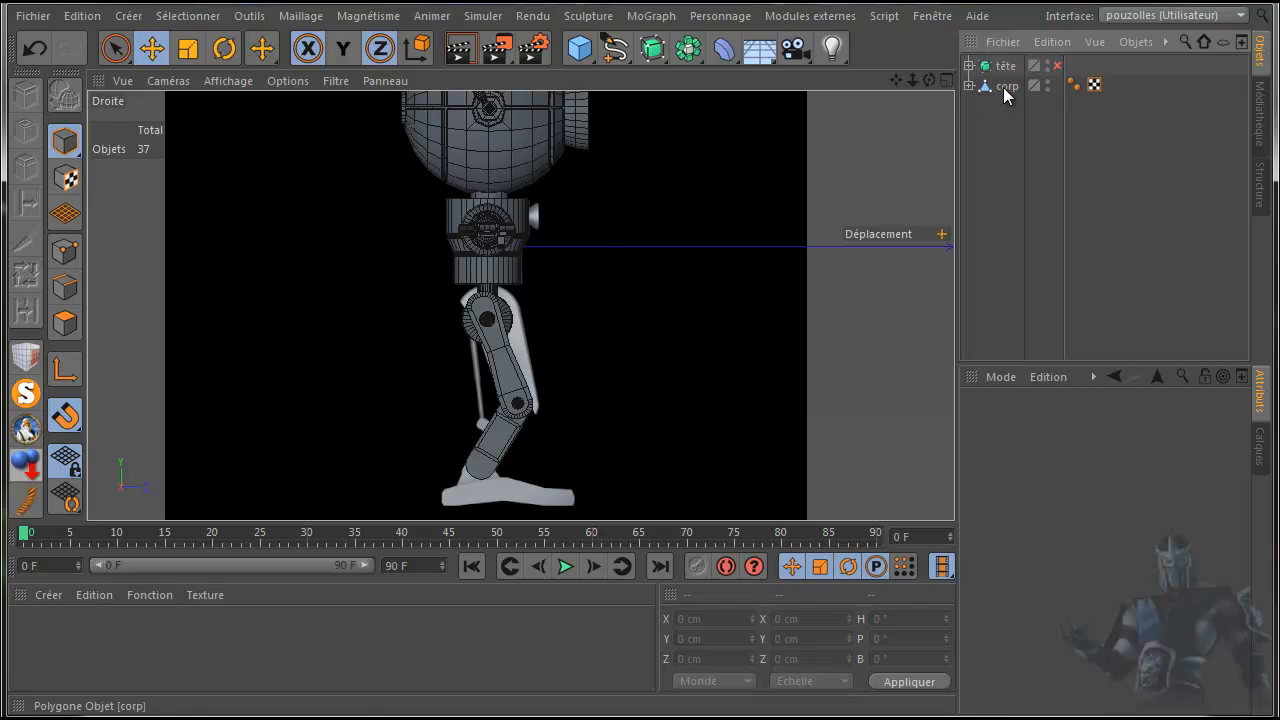
- Test the hierarchy by moving corp slightly in the side view, and undo the move
{"action": "left_click", "coordinate": [1003, 86]}
{"action": "mouse_move", "coordinate": [620, 240]}
{"action": "left_mouse_down"}
{"action": "mouse_move", "coordinate": [606, 243]}
{"action": "mouse_move", "coordinate": [640, 246]}
{"action": "left_mouse_up"}
{"action": "left_click", "coordinate": [35, 52]}
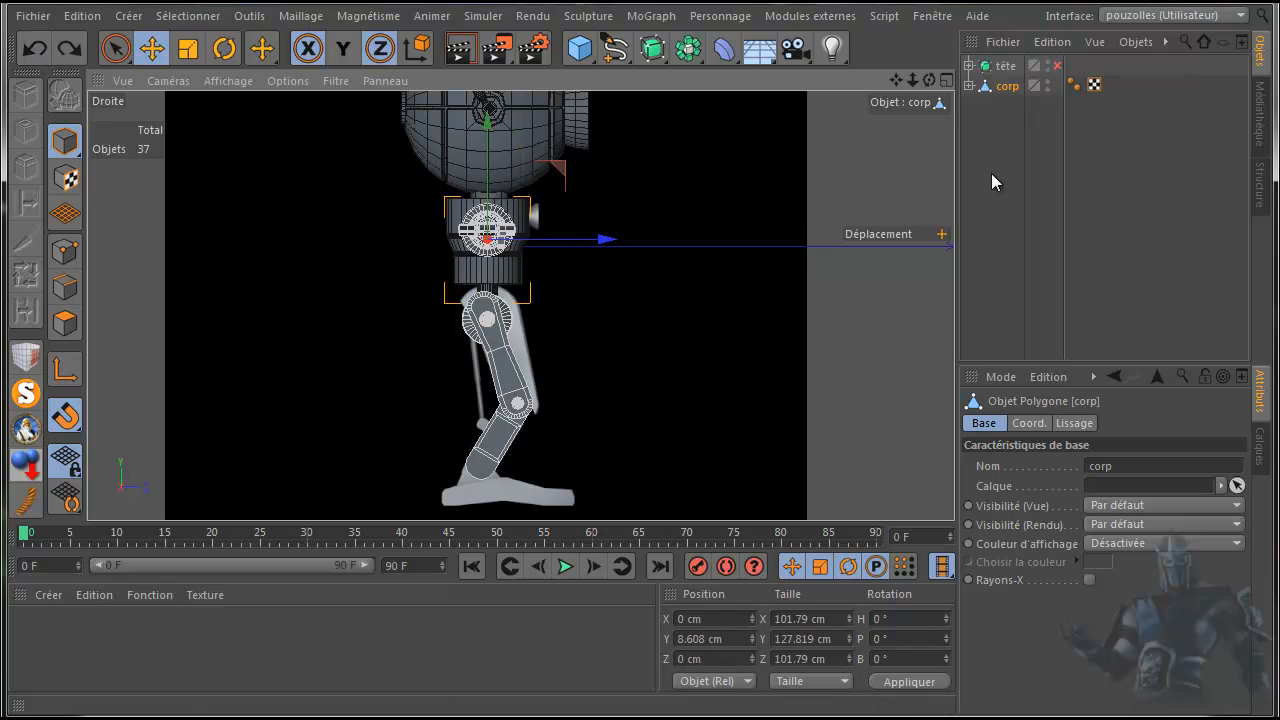
- Examine the assembled robot from several angles in the perspective view, and check the leg and foot against the side reference
{"action": "middle_click", "coordinate": [708, 451]}
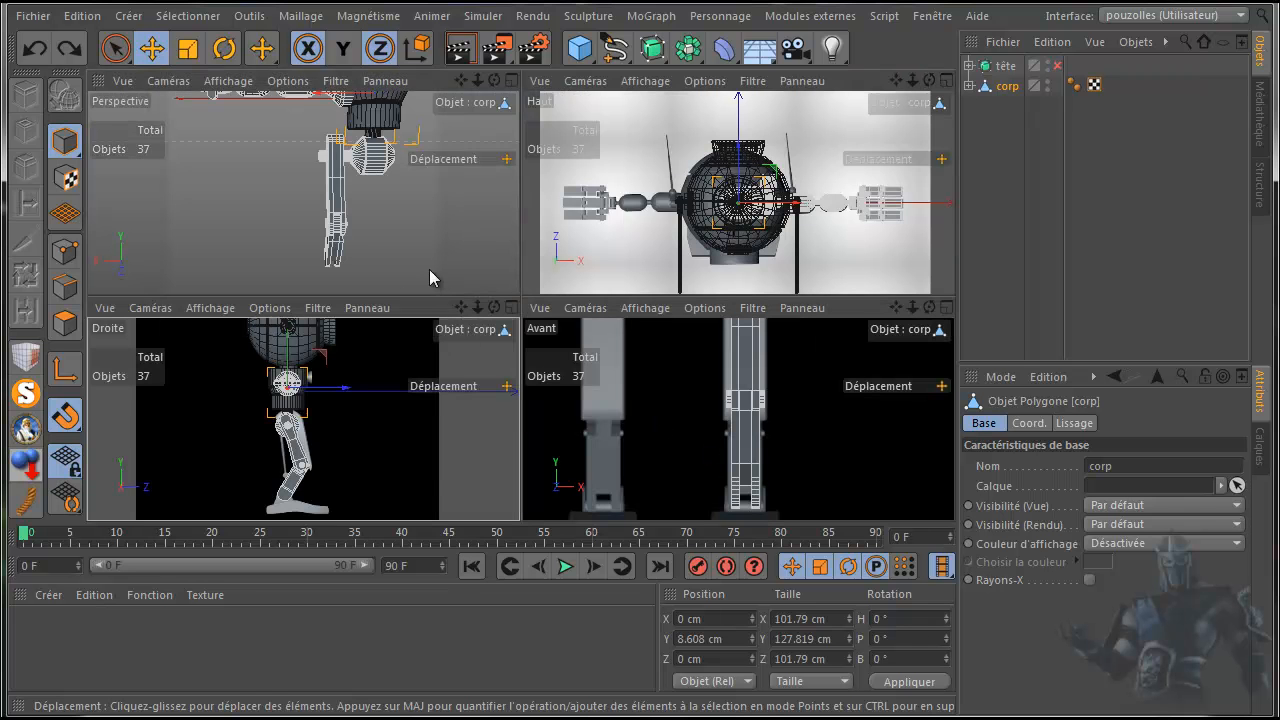
{"action": "middle_click", "coordinate": [422, 238]}
{"action": "scroll", "coordinate": [576, 320], "scroll_direction": "down", "scroll_amount": 5}
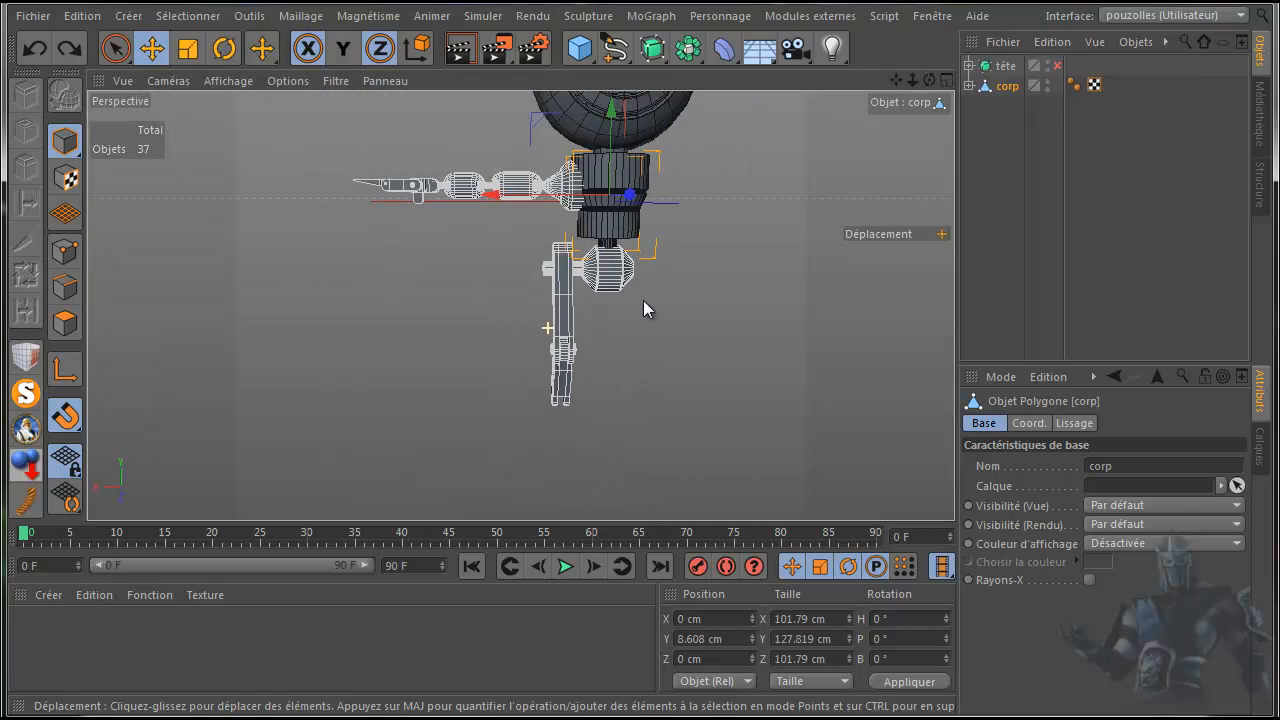
{"action": "left_click_drag", "start_coordinate": [896, 80], "coordinate": [755, 167]}
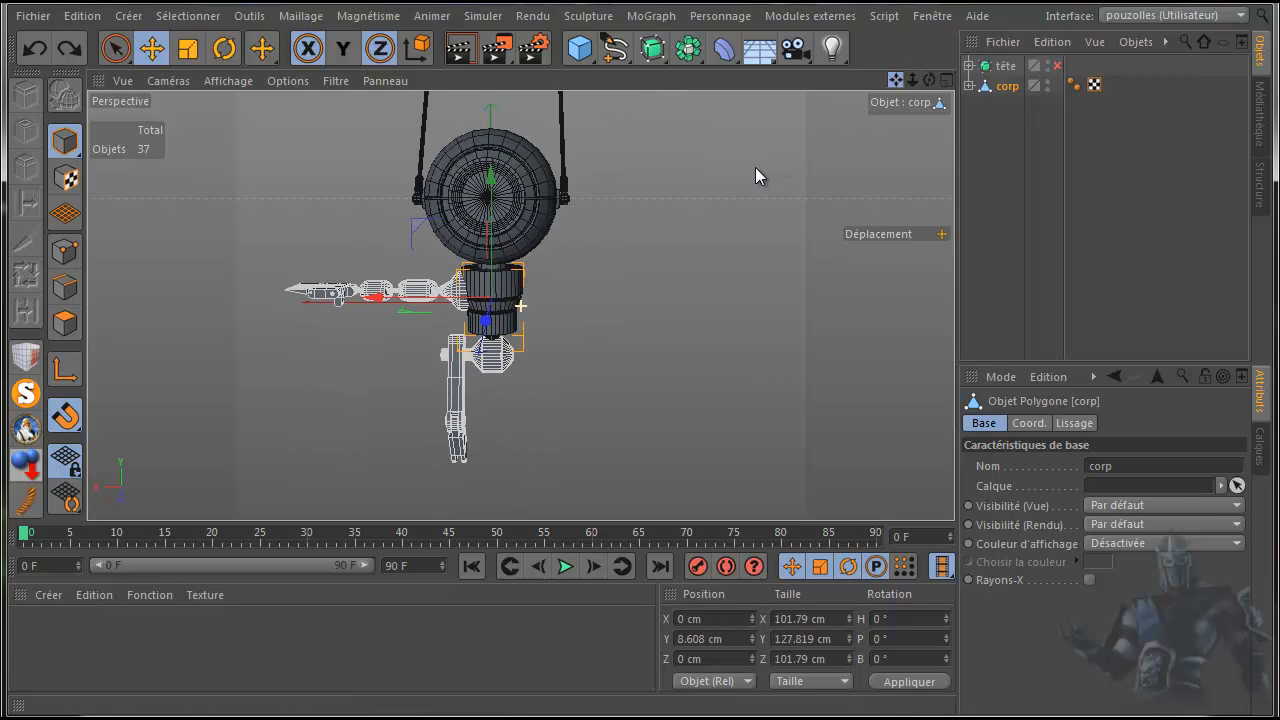
{"action": "left_click_drag", "start_coordinate": [928, 81], "coordinate": [614, 321]}
{"action": "middle_click", "coordinate": [614, 321]}
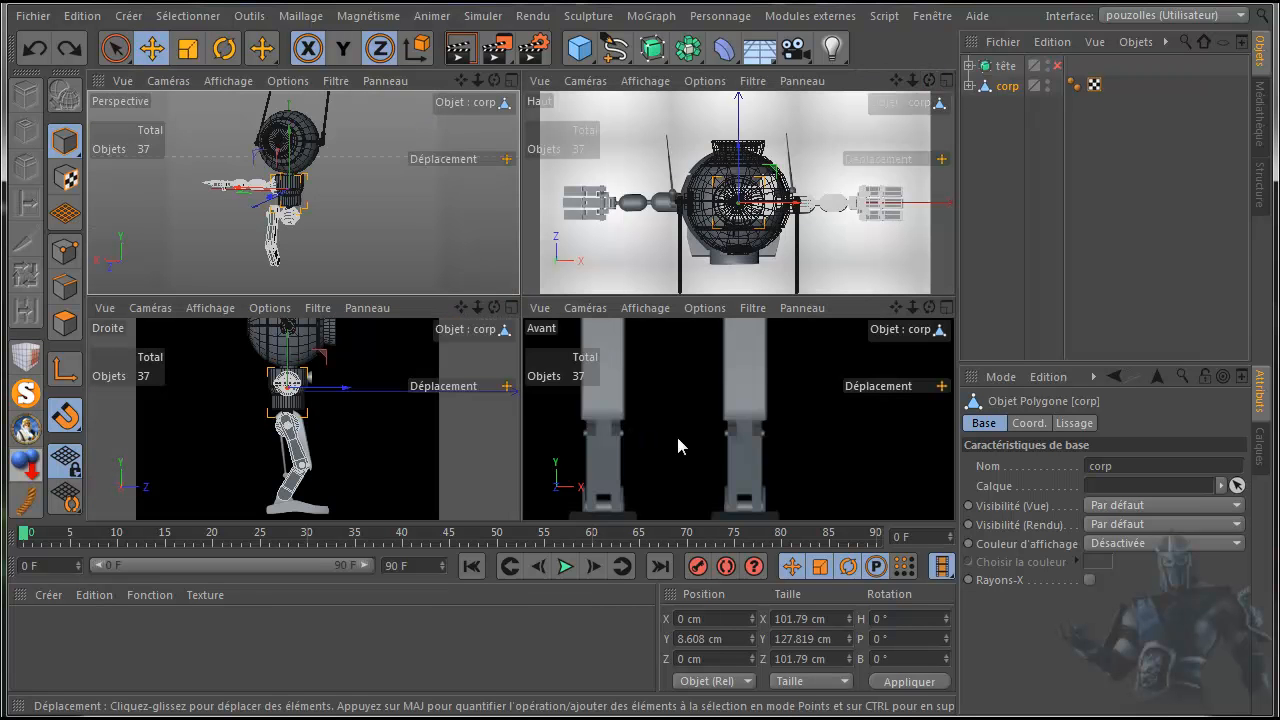
{"action": "middle_click", "coordinate": [382, 467]}
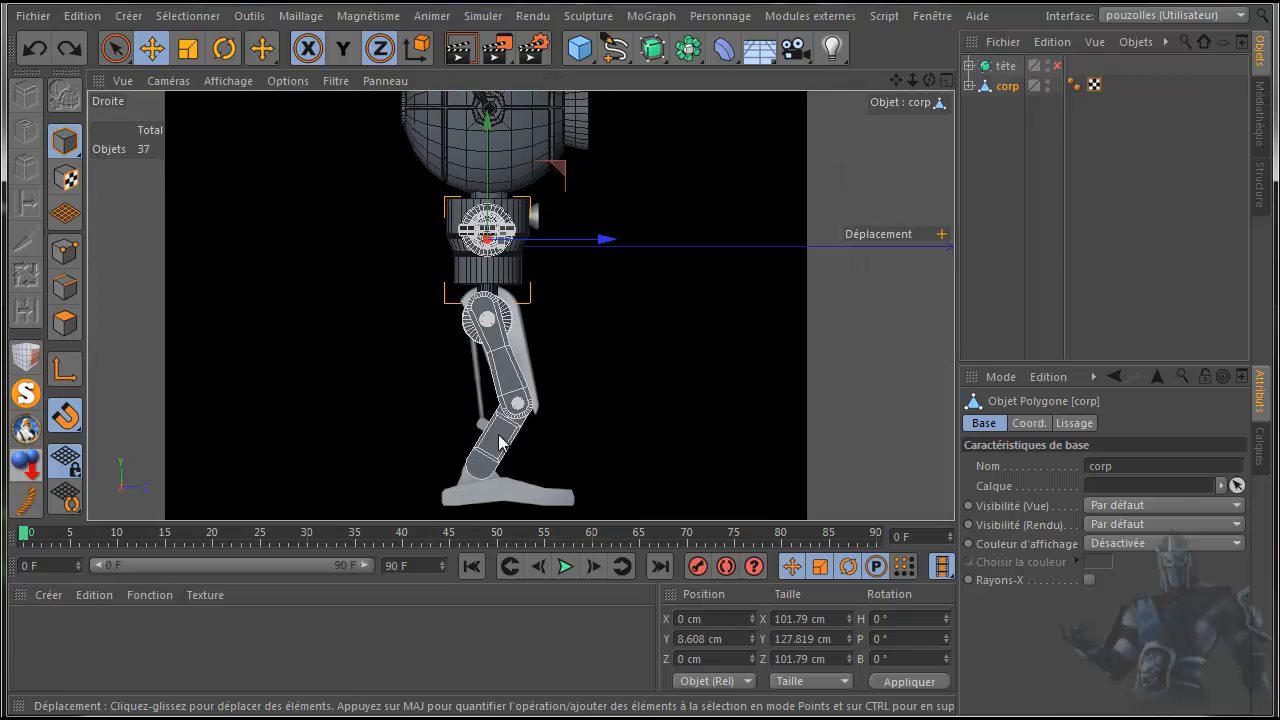
{"action": "scroll", "coordinate": [763, 280], "scroll_direction": "down", "scroll_amount": 4}
{"action": "left_click_drag", "start_coordinate": [895, 83], "coordinate": [831, 124]}
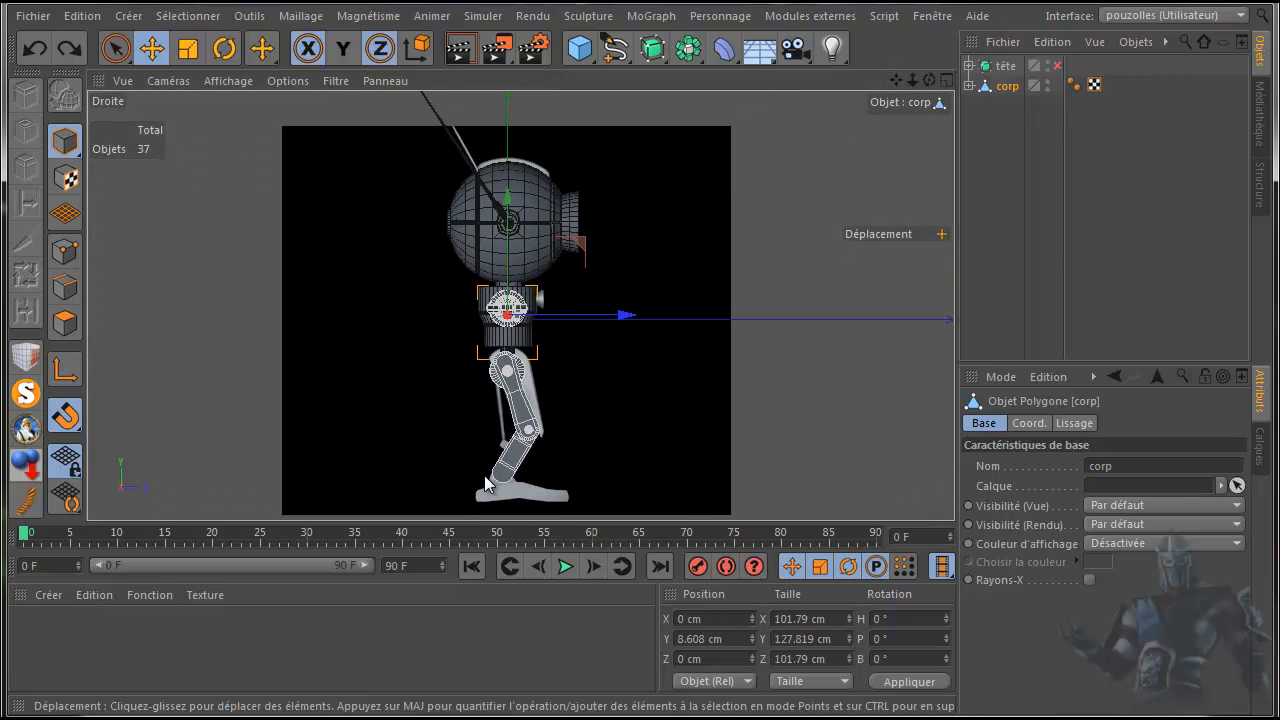
{"action": "scroll", "coordinate": [487, 484], "scroll_direction": "up", "scroll_amount": 2}
{"action": "left_click_drag", "start_coordinate": [898, 86], "coordinate": [889, 108]}
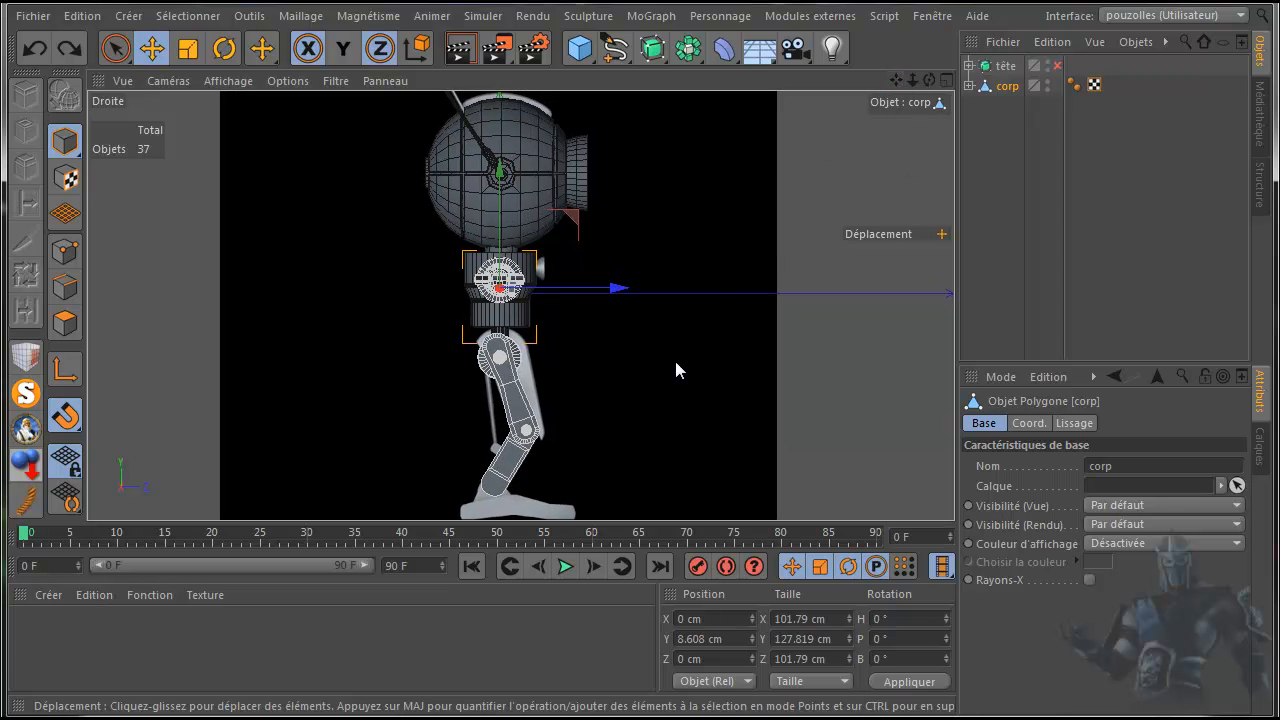